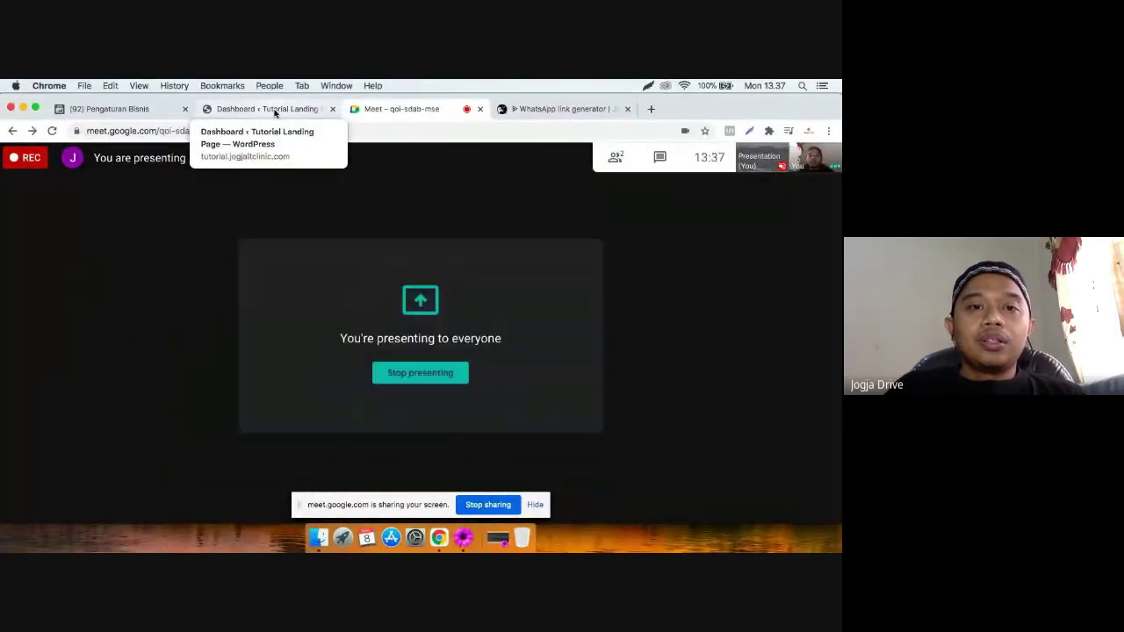
# Switch to the WordPress dashboard, then bring up the TextMate plugin notes and move their window aside.
pyautogui.click(275, 113)
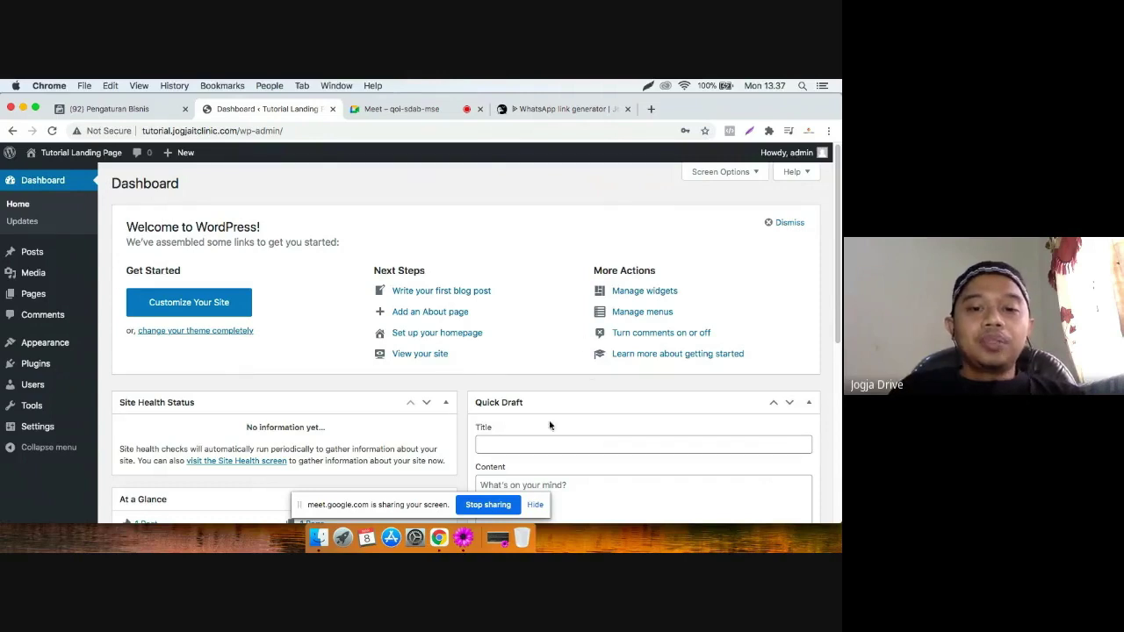
pyautogui.click(516, 513)
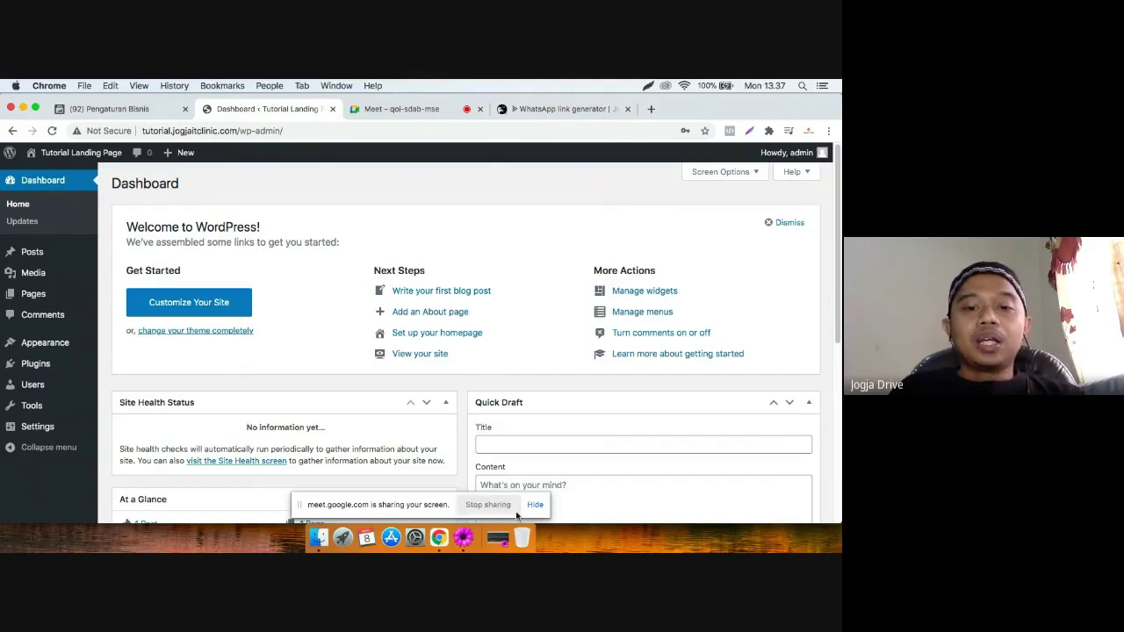
pyautogui.click(464, 536)
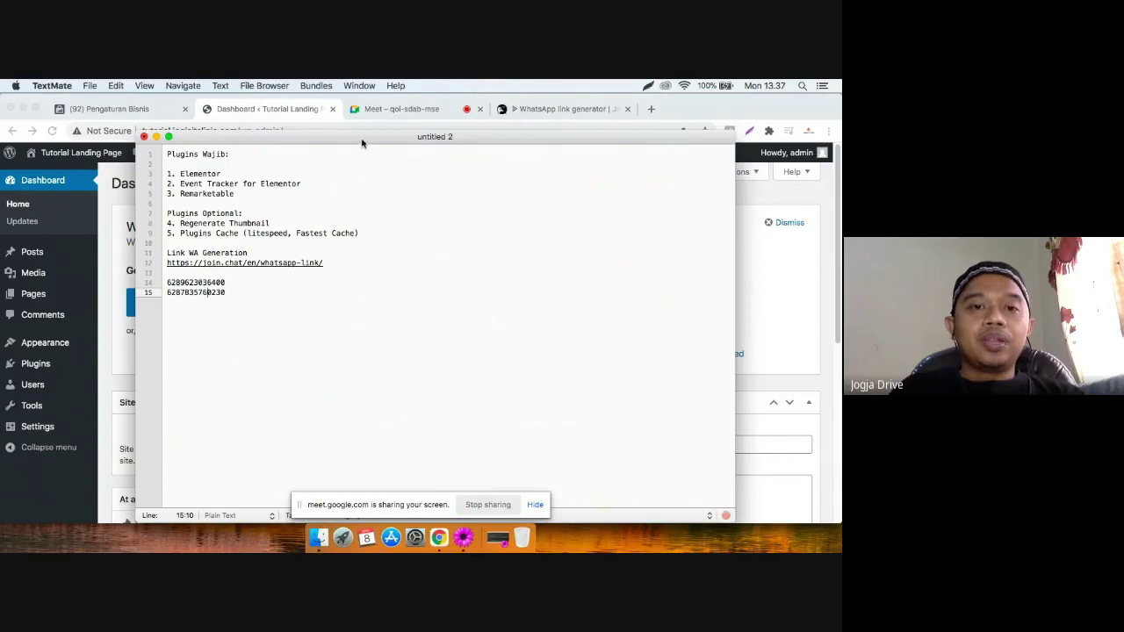
pyautogui.moveTo(362, 138); pyautogui.dragTo(606, 143)
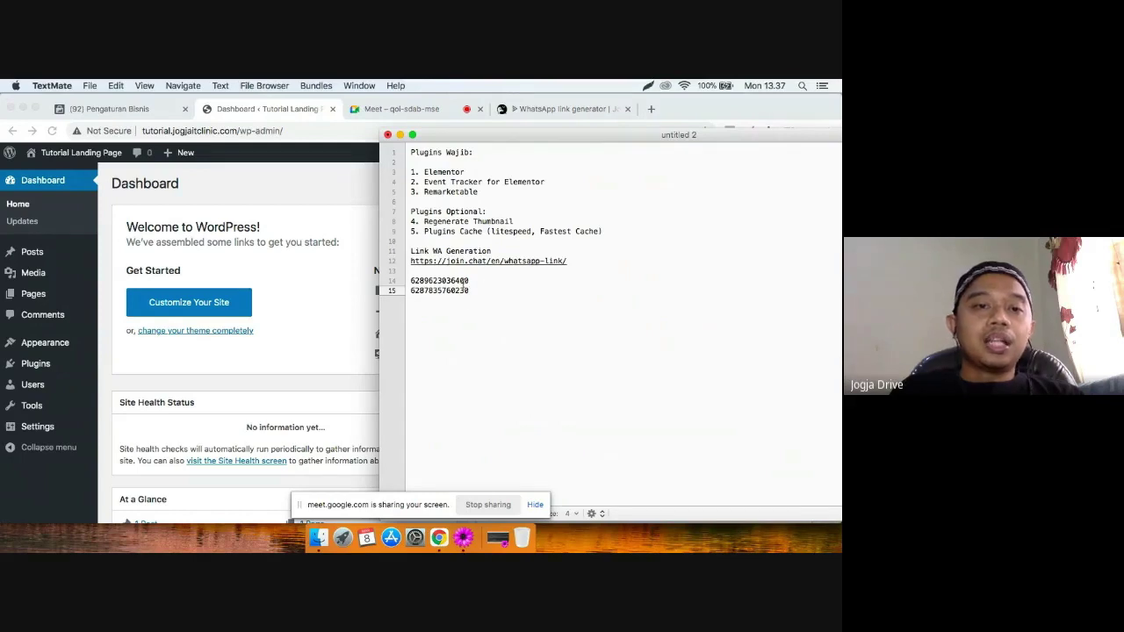
# Return to the WordPress dashboard in Chrome and look over its welcome section and widgets.
pyautogui.click(304, 197)
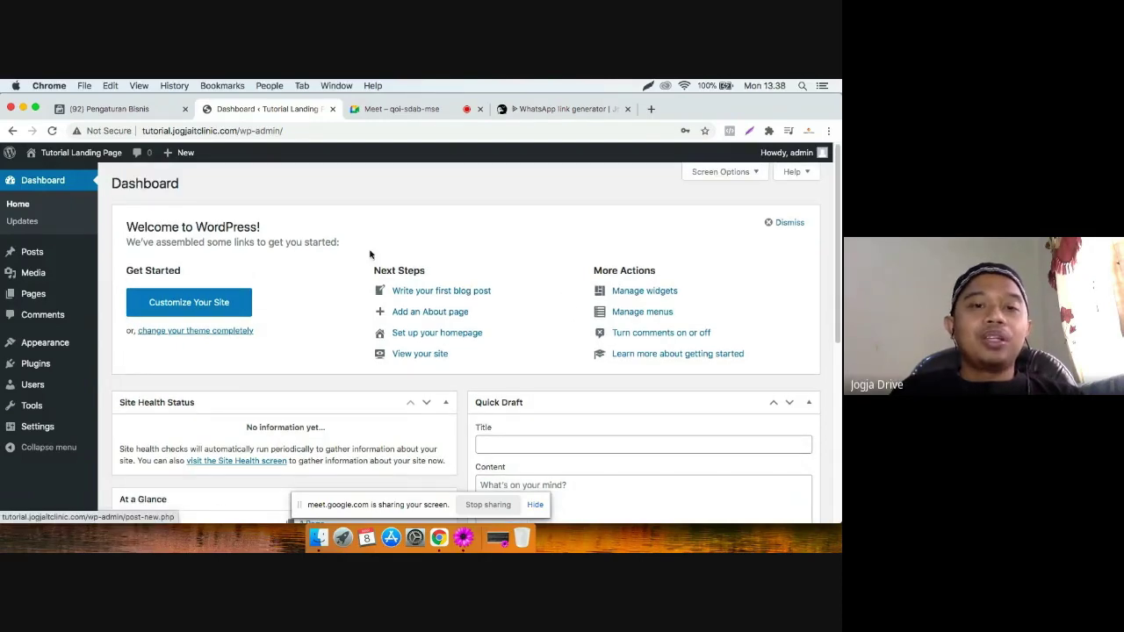
pyautogui.scroll(-1, 309, 304)
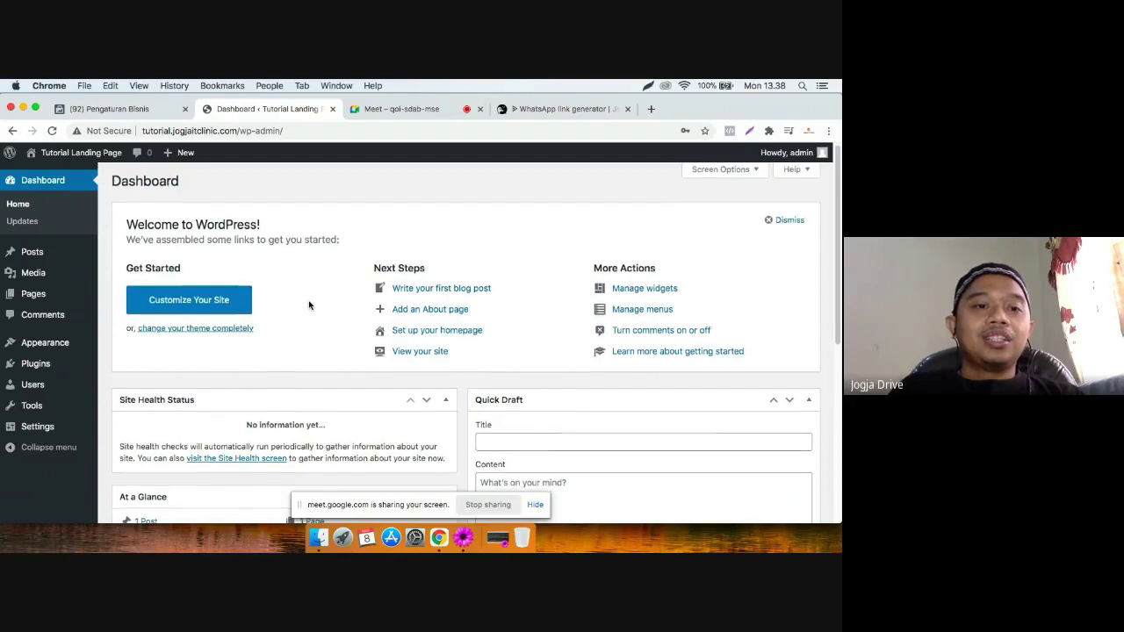
pyautogui.scroll(-3, 309, 305)
pyautogui.scroll(3, 299, 316)
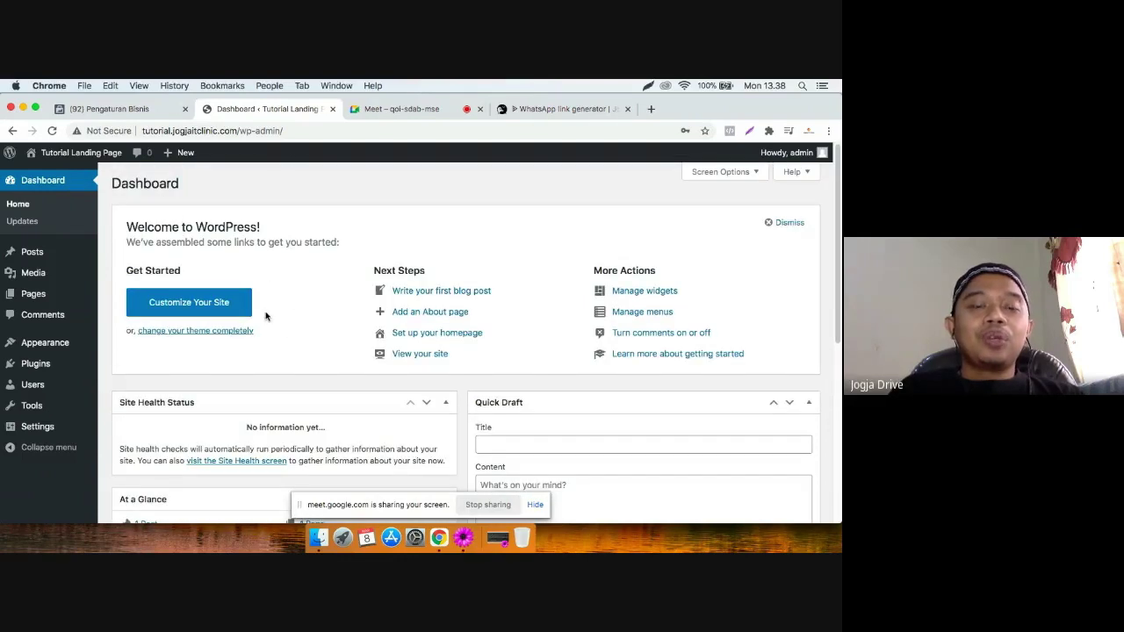
pyautogui.scroll(-2, 451, 256)
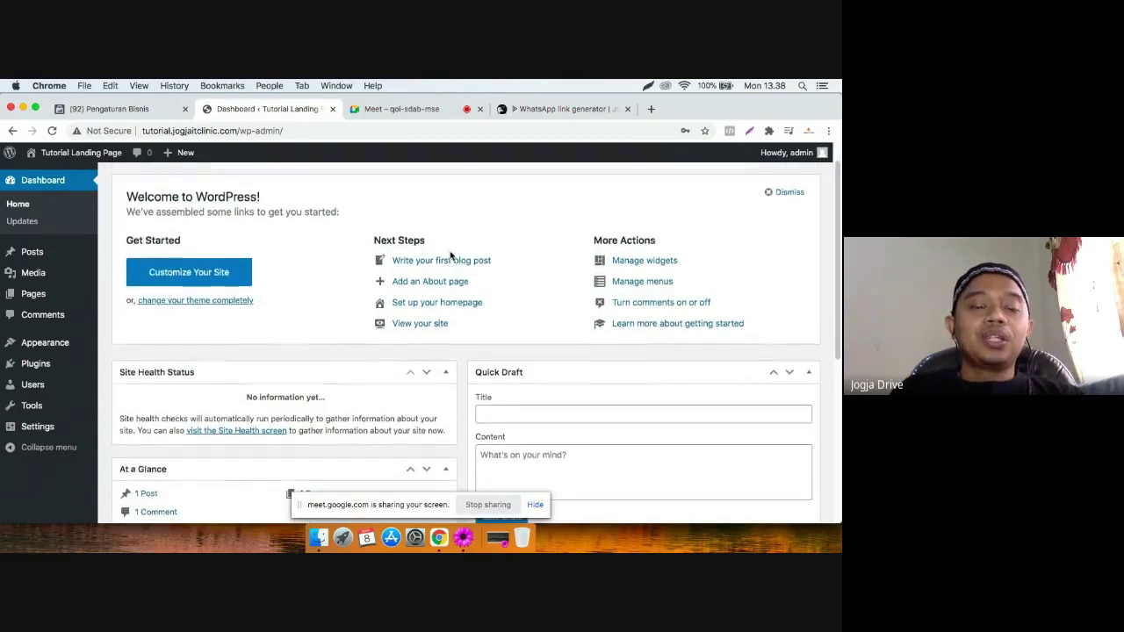
pyautogui.scroll(1, 450, 255)
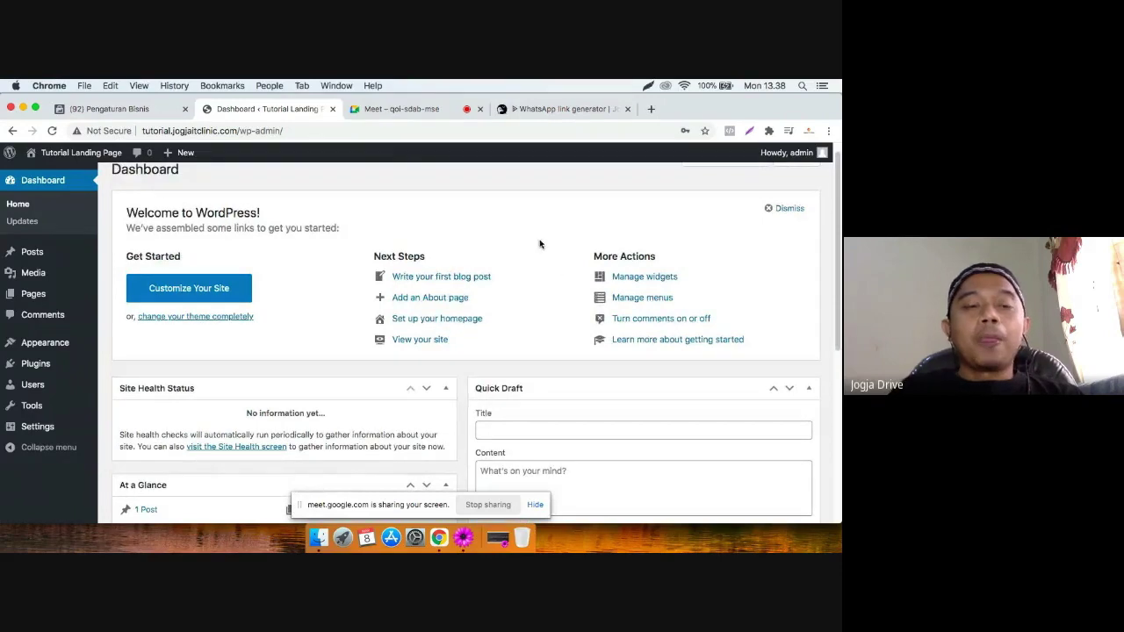
# Switch back to the TextMate notes and append "- Page Builder" to the Elementor entry under Plugins Wajib.
pyautogui.click(493, 531)
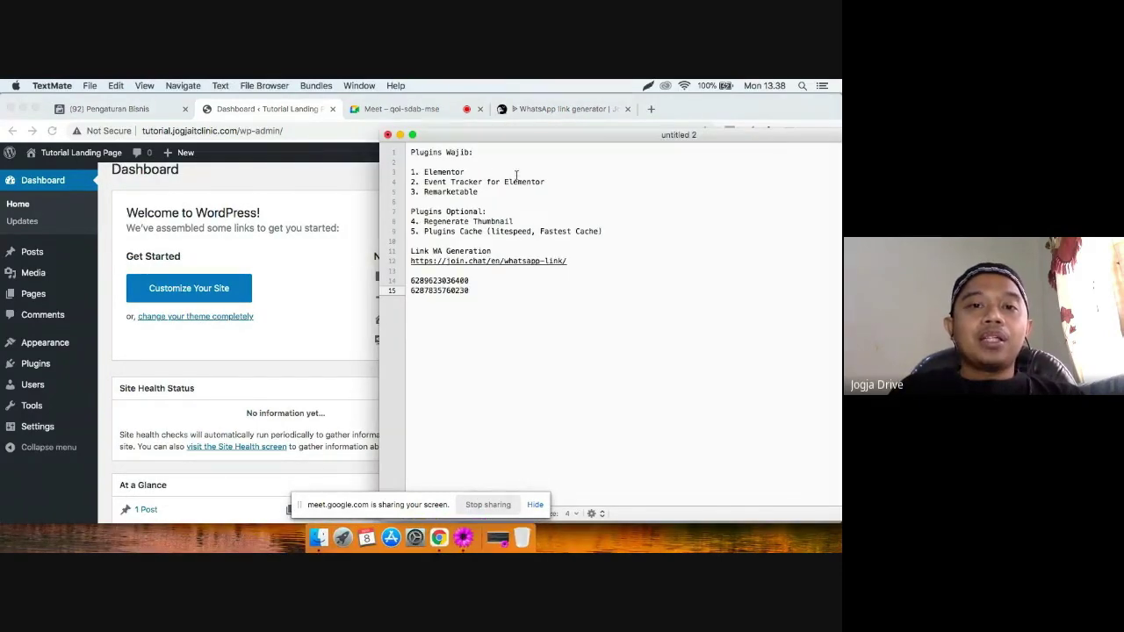
pyautogui.moveTo(482, 173); pyautogui.dragTo(409, 172)
pyautogui.click(483, 173)
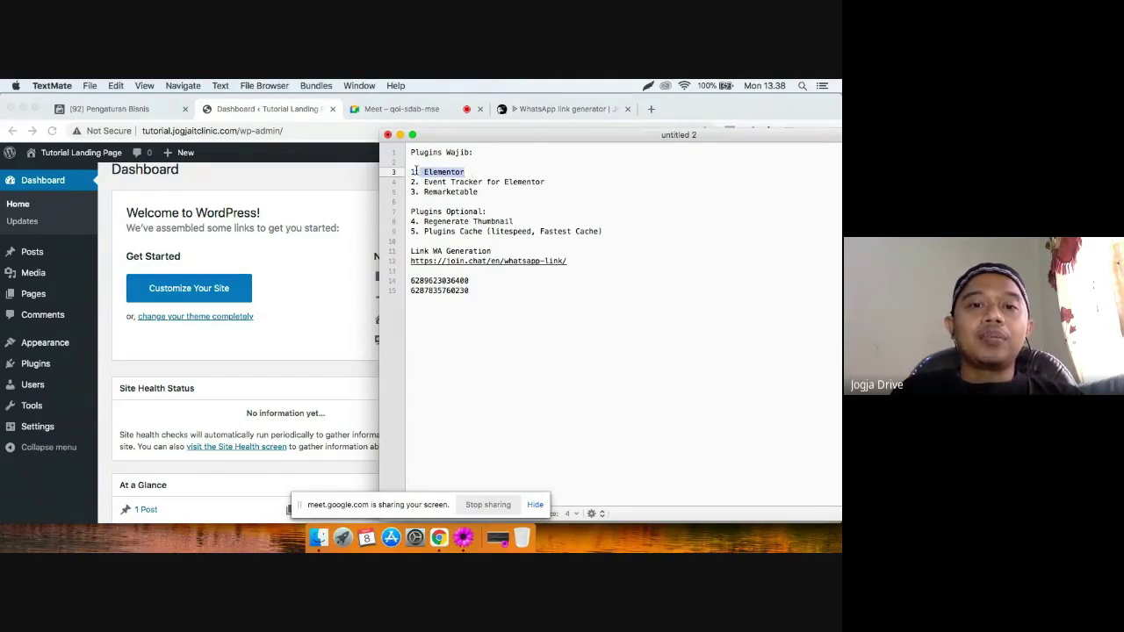
pyautogui.click(481, 171)
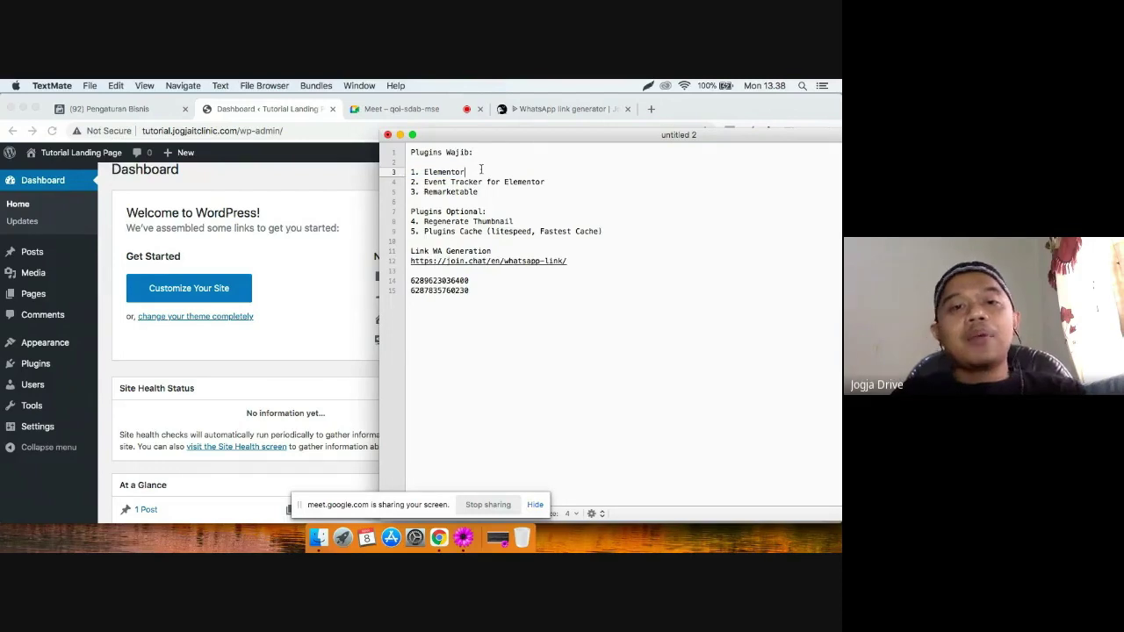
pyautogui.moveTo(511, 140); pyautogui.dragTo(379, 145)
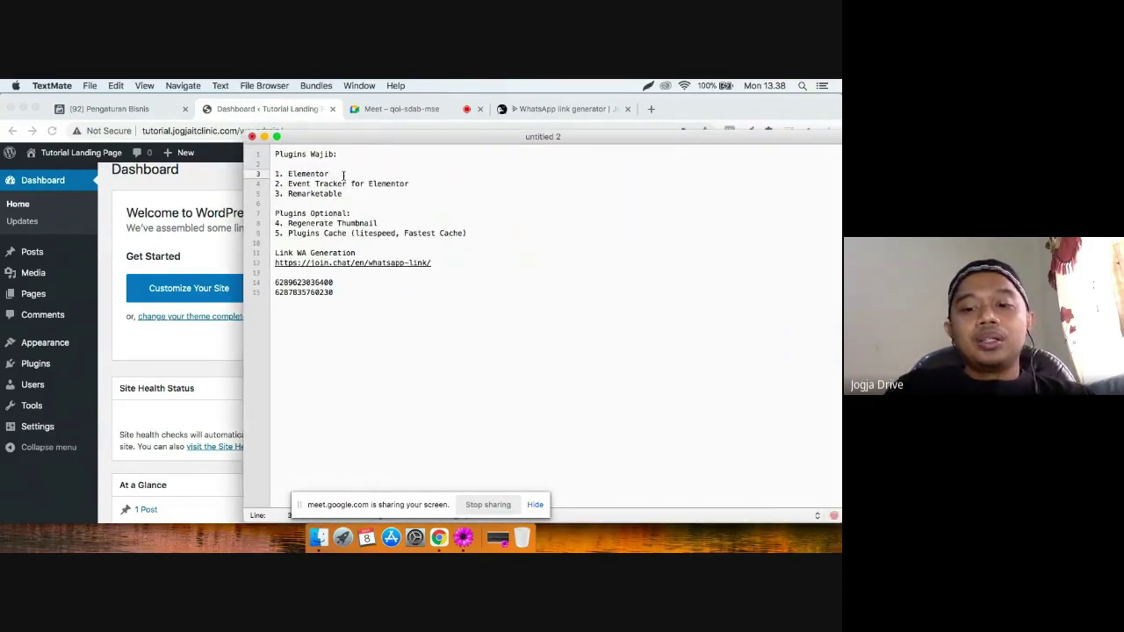
pyautogui.write('- Page B')
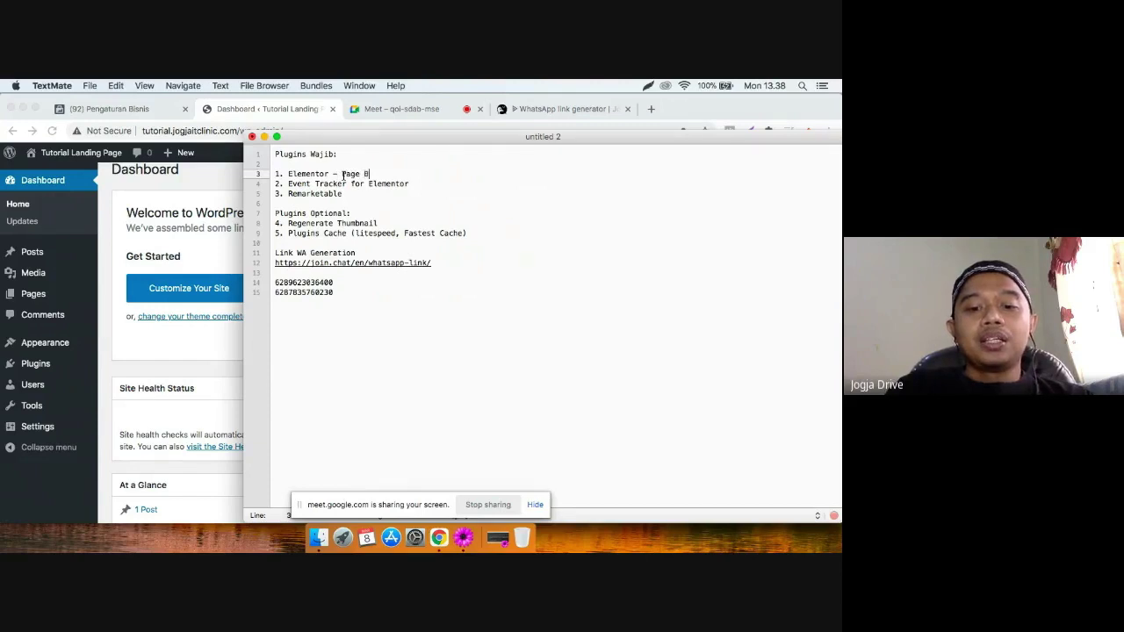
pyautogui.write('uilder')
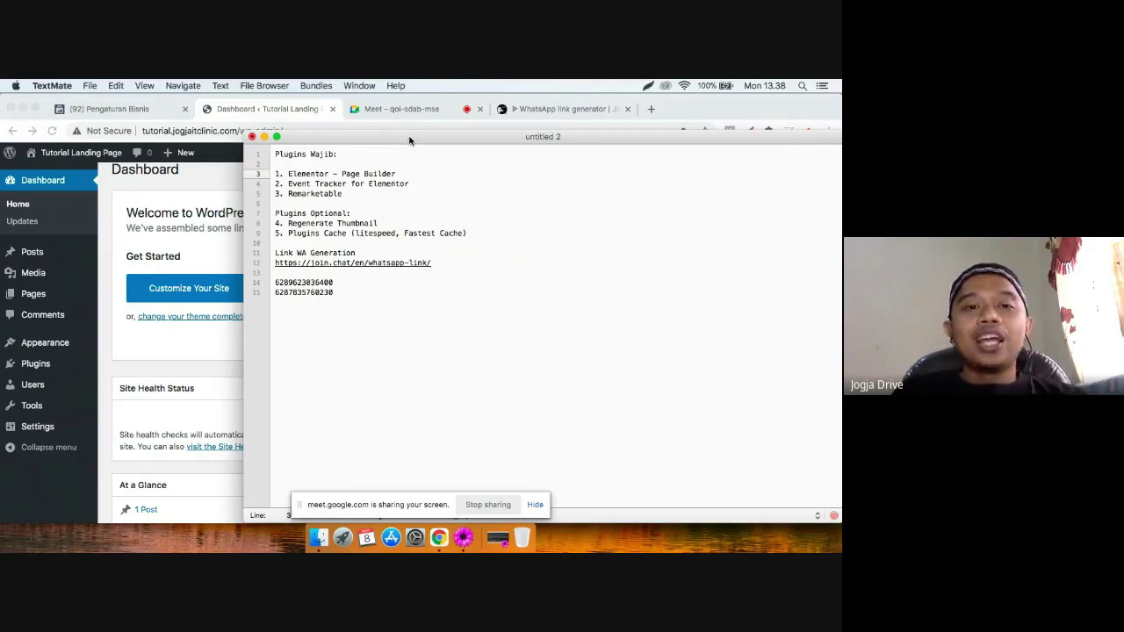
# Review the three mandatory plugins in the notes: Elementor, Event Tracker for Elementor and Remarketable.
pyautogui.moveTo(409, 141); pyautogui.dragTo(418, 141)
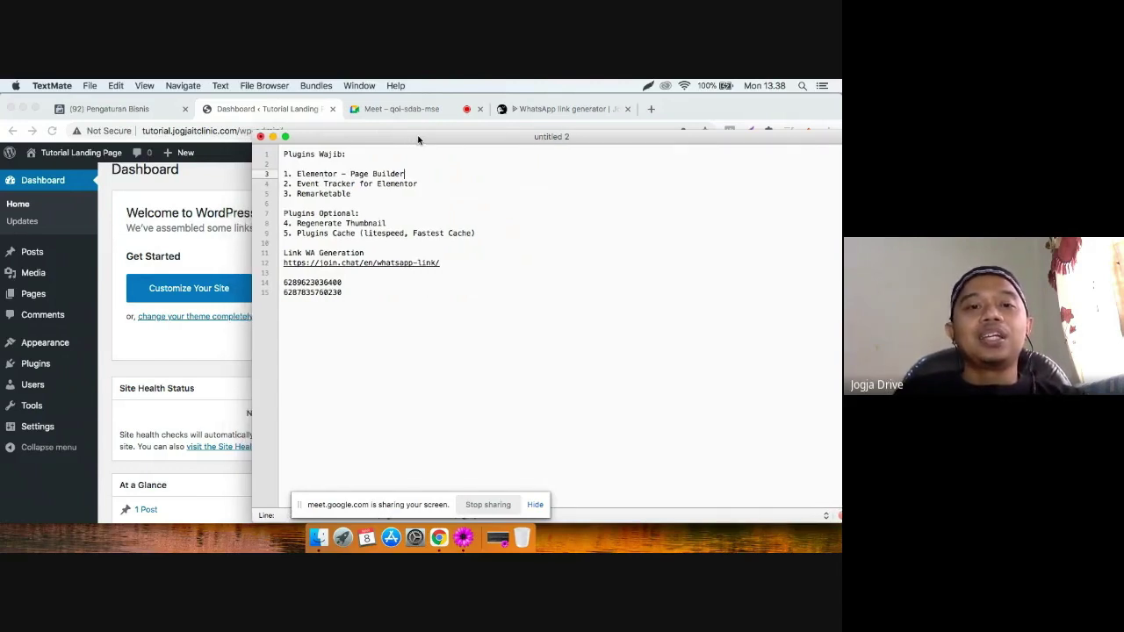
pyautogui.doubleClick(337, 173)
pyautogui.click(323, 171)
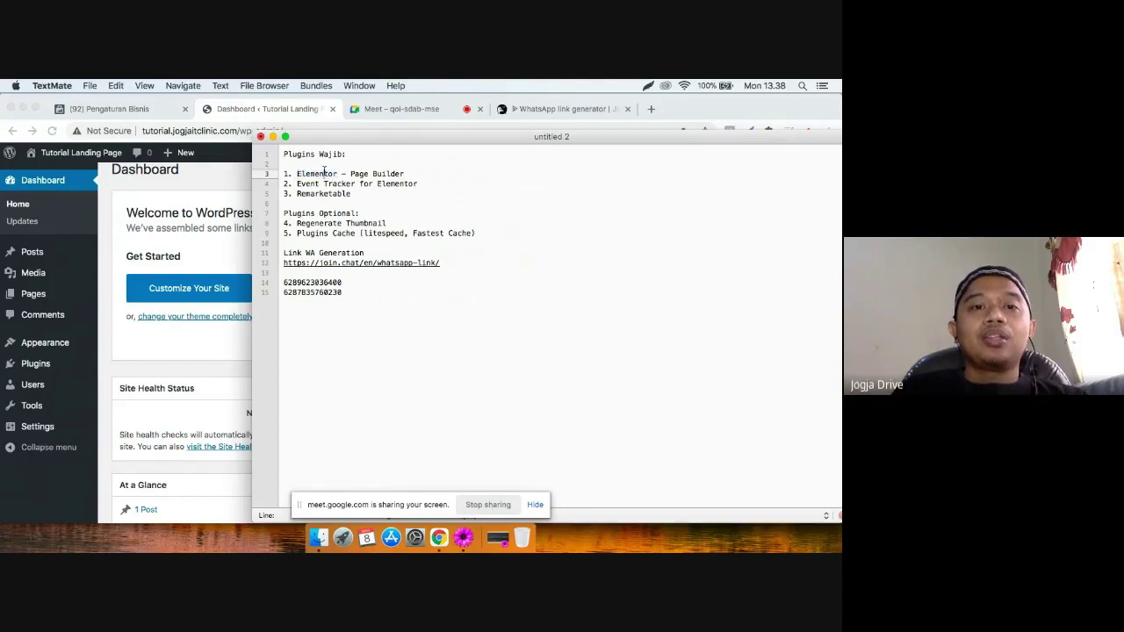
pyautogui.moveTo(297, 183); pyautogui.dragTo(355, 192)
pyautogui.click(419, 184)
pyautogui.click(297, 183)
pyautogui.click(356, 191)
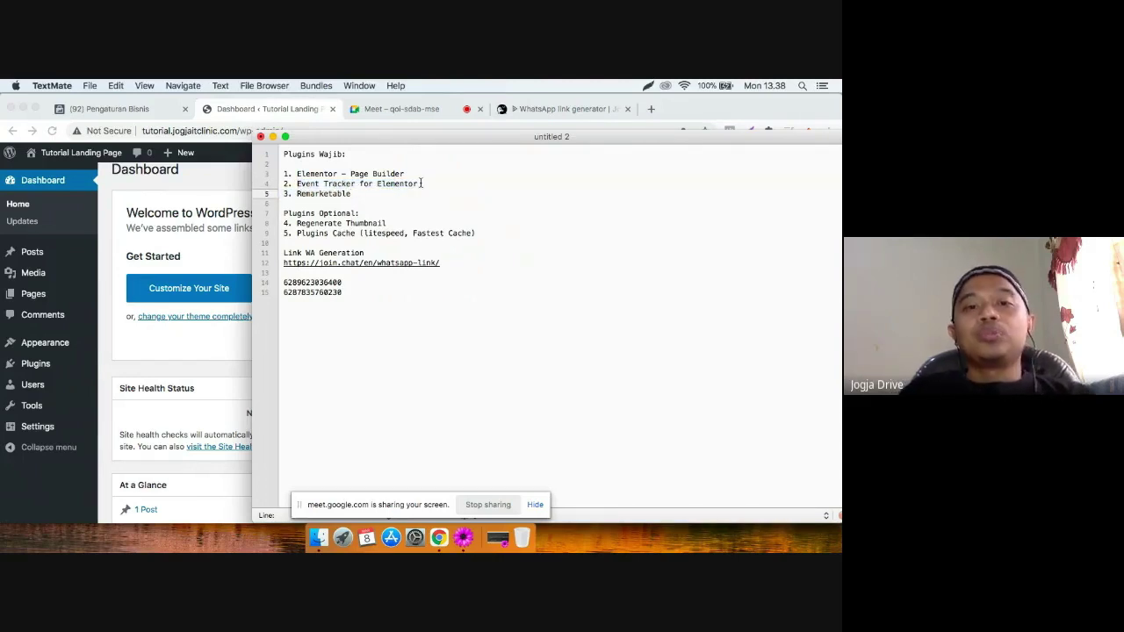
pyautogui.moveTo(355, 190); pyautogui.dragTo(286, 176)
pyautogui.click(336, 184)
pyautogui.click(317, 183)
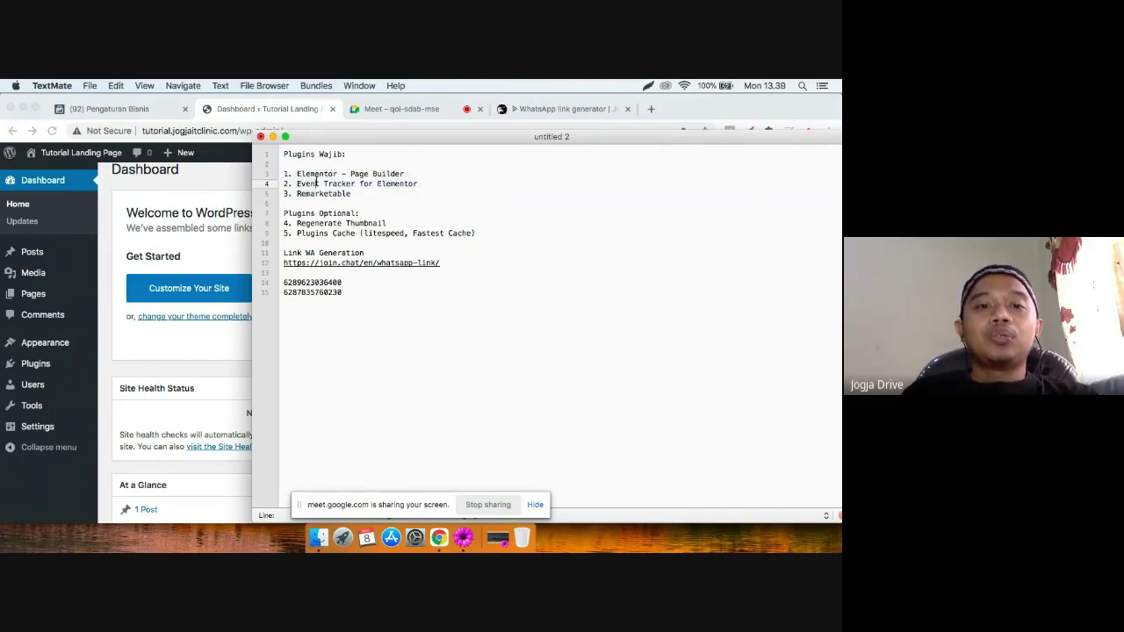
pyautogui.moveTo(351, 193); pyautogui.dragTo(286, 176)
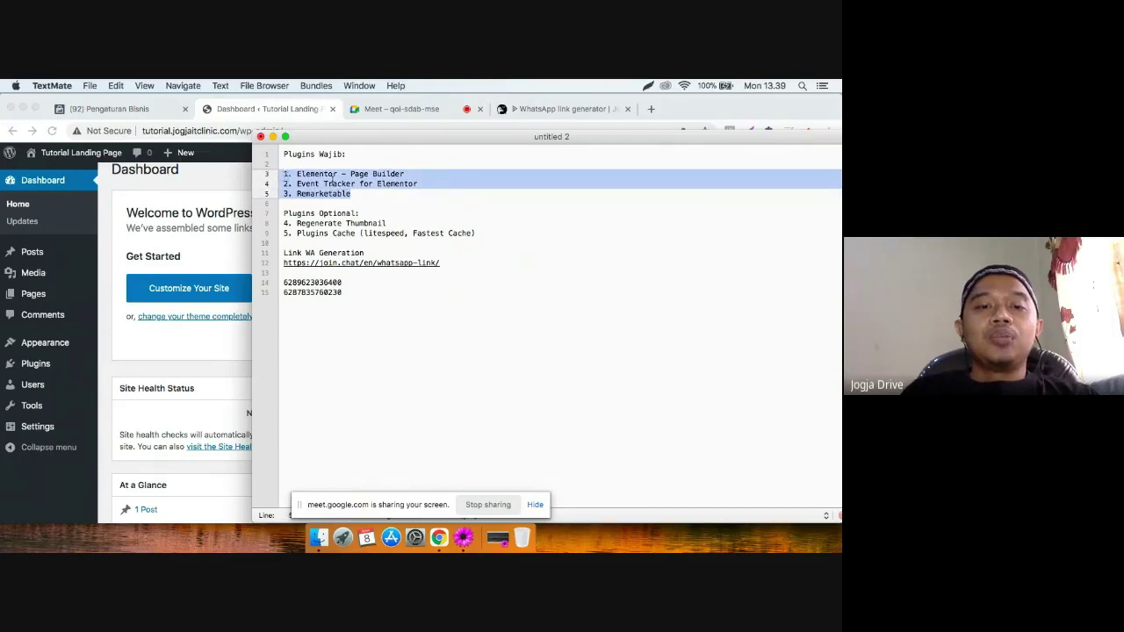
pyautogui.click(335, 177)
pyautogui.moveTo(356, 193); pyautogui.dragTo(286, 176)
pyautogui.click(323, 183)
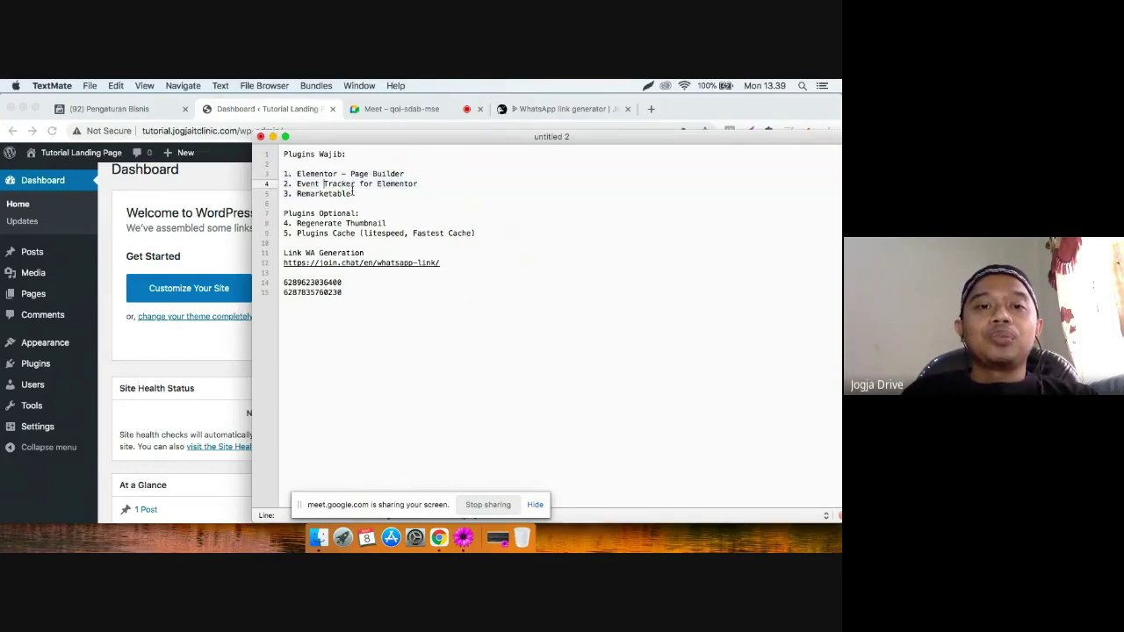
pyautogui.moveTo(356, 194); pyautogui.dragTo(285, 173)
pyautogui.click(361, 196)
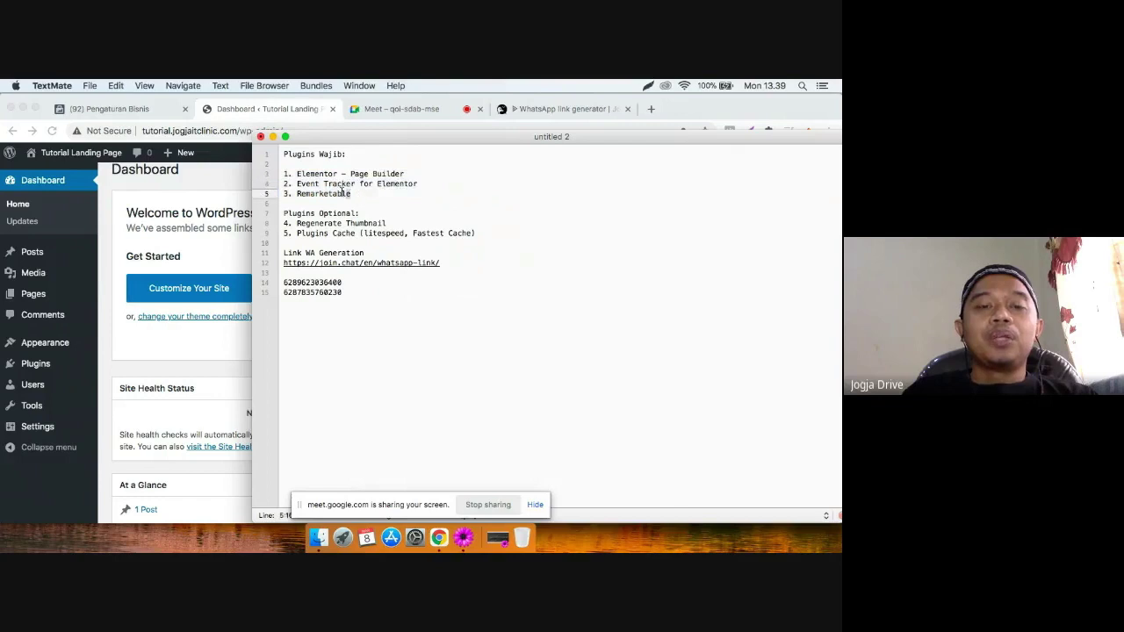
pyautogui.moveTo(351, 193); pyautogui.dragTo(282, 176)
pyautogui.click(320, 184)
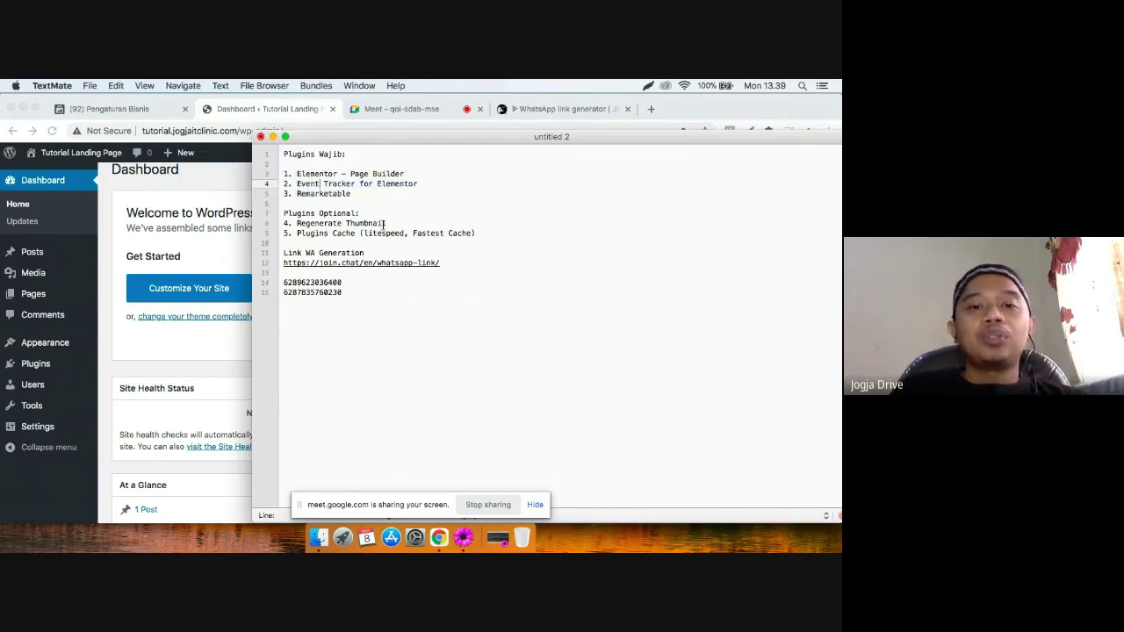
# Append "-> optimasi image" to the Regenerate Thumbnail entry under Plugins Optional.
pyautogui.moveTo(361, 213); pyautogui.dragTo(286, 211)
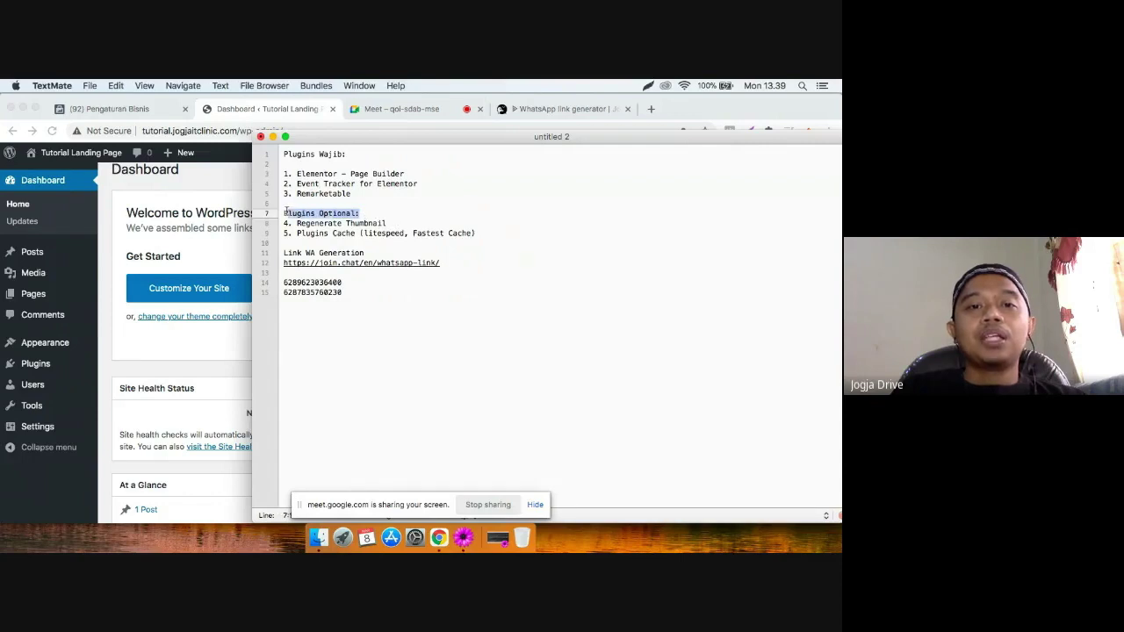
pyautogui.click(320, 213)
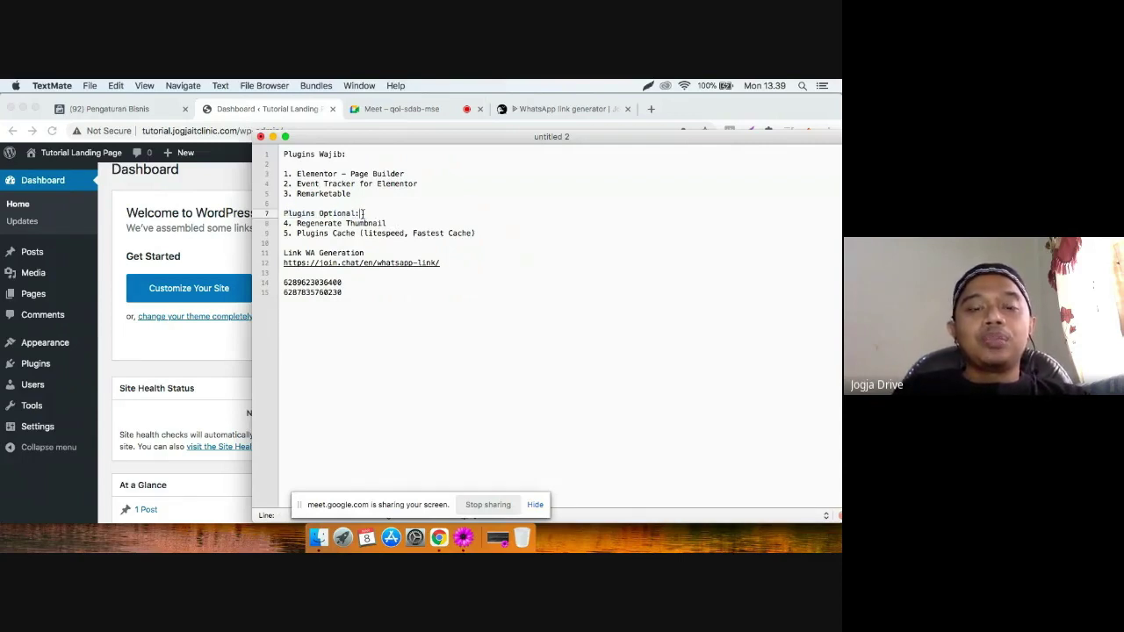
pyautogui.click(362, 214)
pyautogui.click(374, 224)
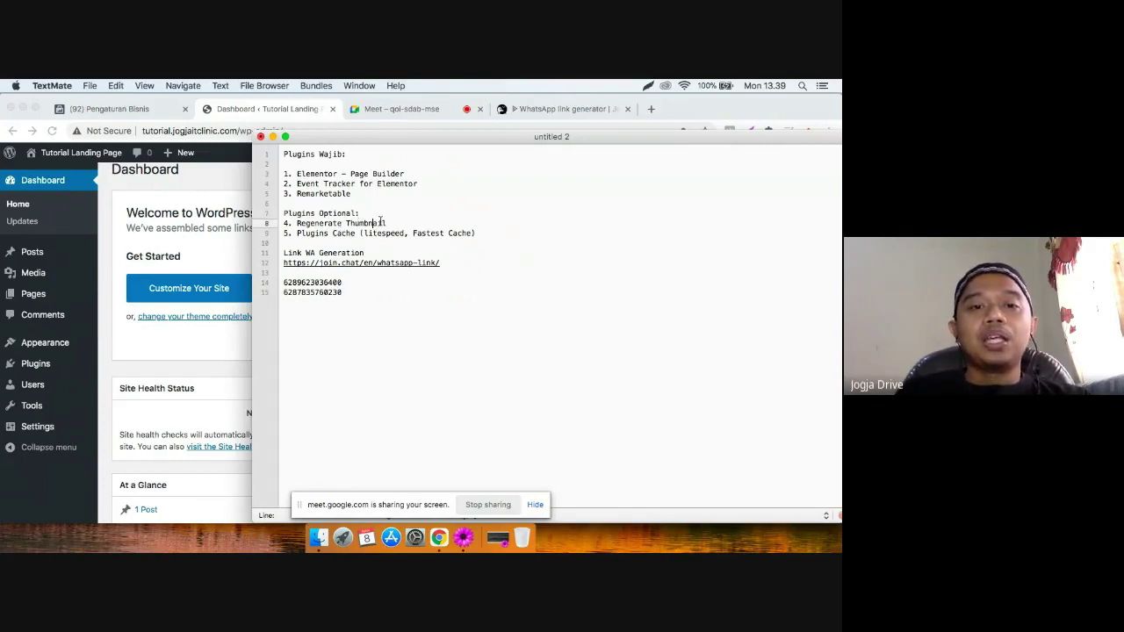
pyautogui.moveTo(387, 224); pyautogui.dragTo(283, 224)
pyautogui.click(309, 223)
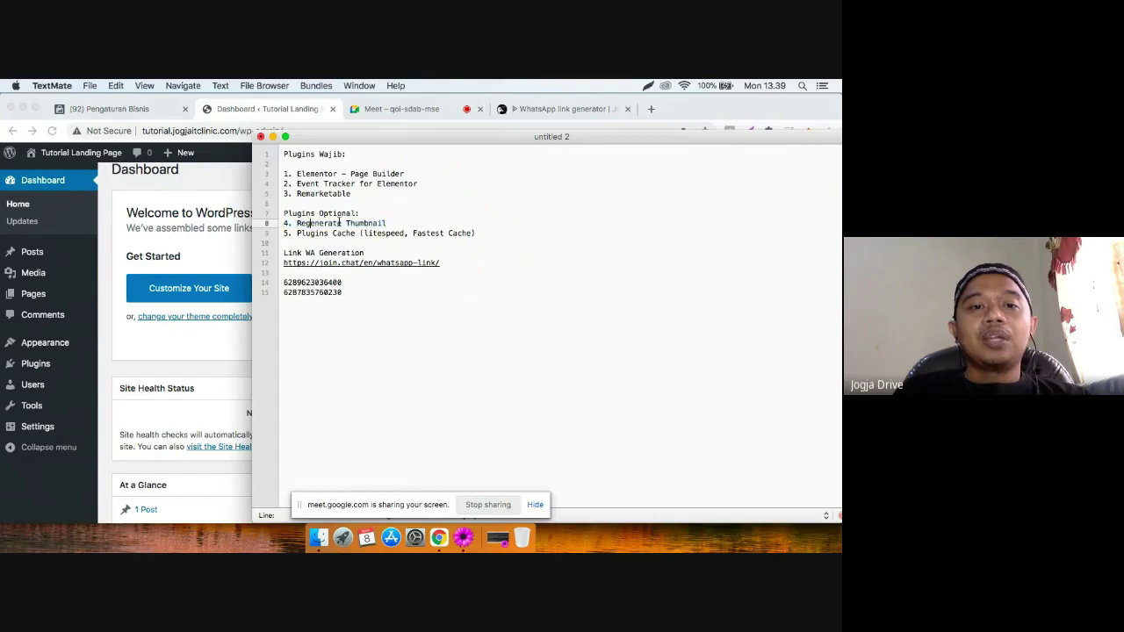
pyautogui.moveTo(388, 223); pyautogui.dragTo(283, 223)
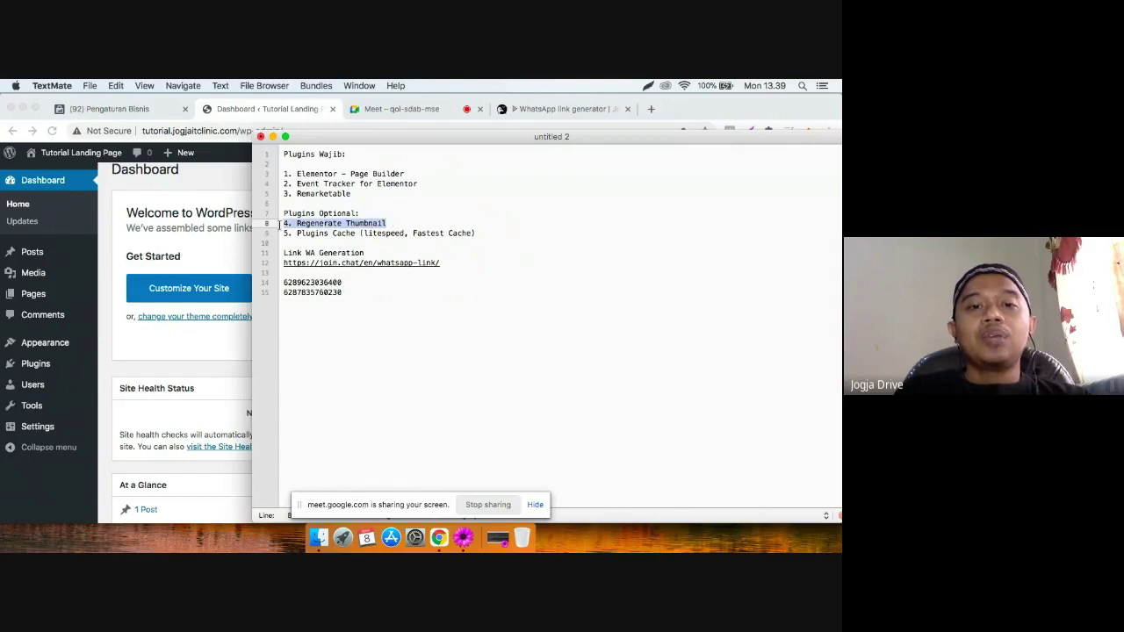
pyautogui.click(393, 223)
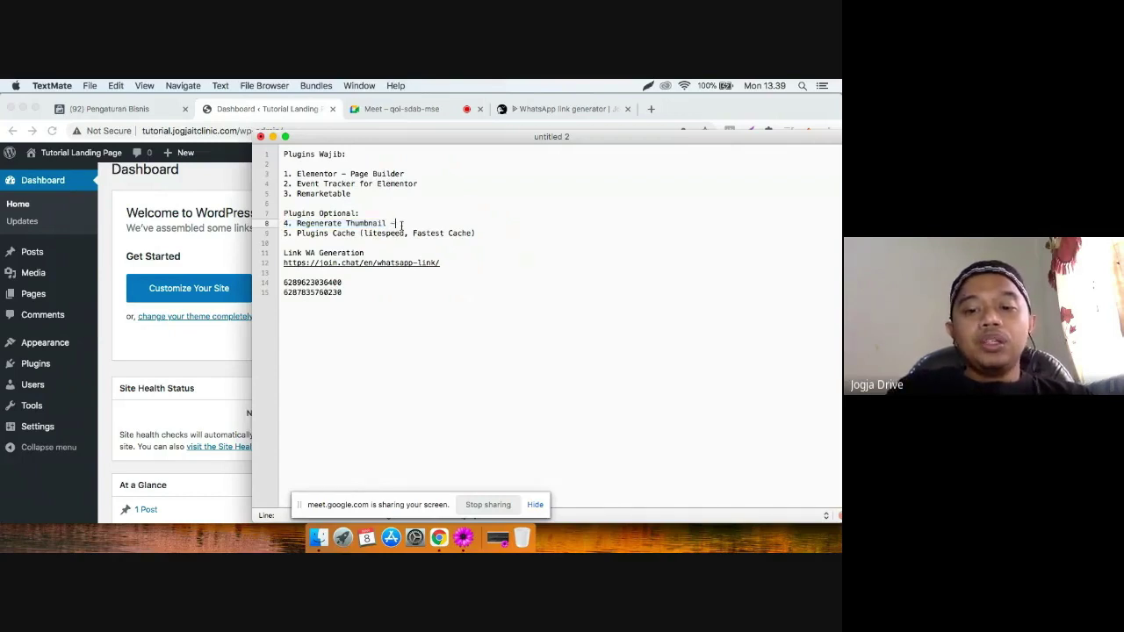
pyautogui.write('->')
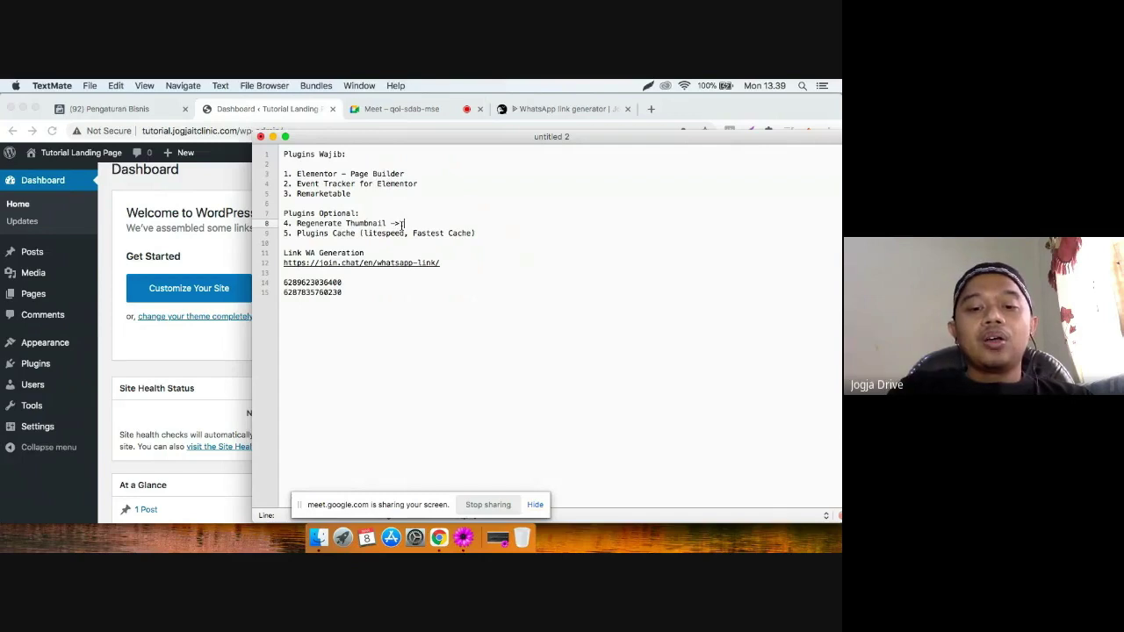
pyautogui.write('optimasi i')
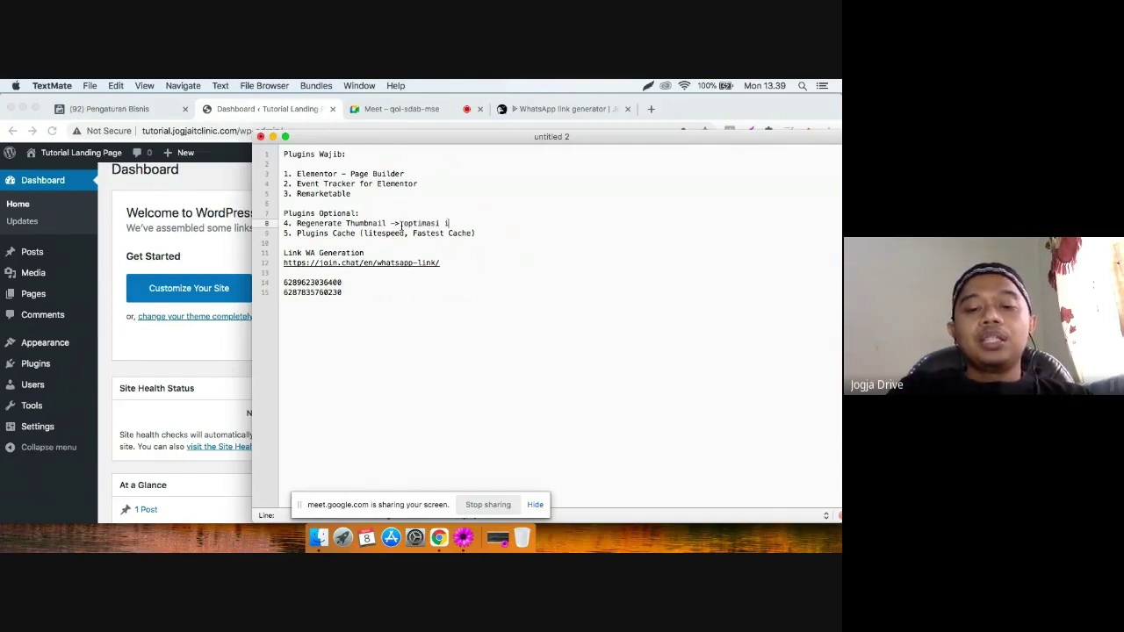
pyautogui.write('mage')
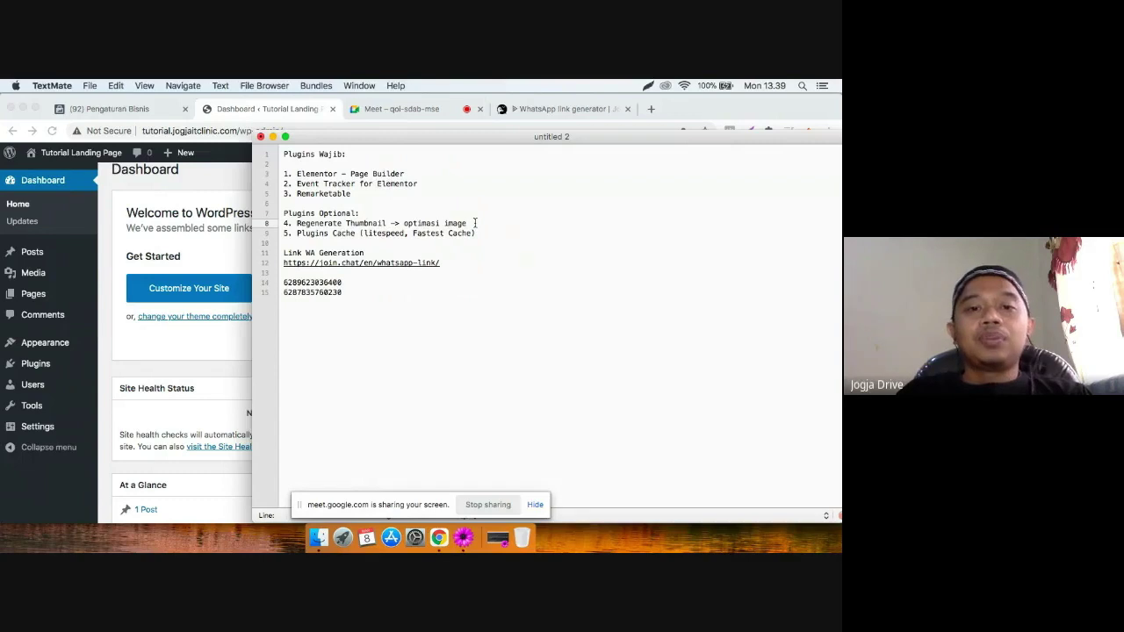
# Append "--> kecepatan" to the Plugins Cache (litespeed, Fastest Cache) entry in the optional plugins list.
pyautogui.moveTo(297, 233)
pyautogui.mouseDown()
pyautogui.moveTo(347, 233)
pyautogui.moveTo(297, 232)
pyautogui.mouseUp()
pyautogui.click(349, 232)
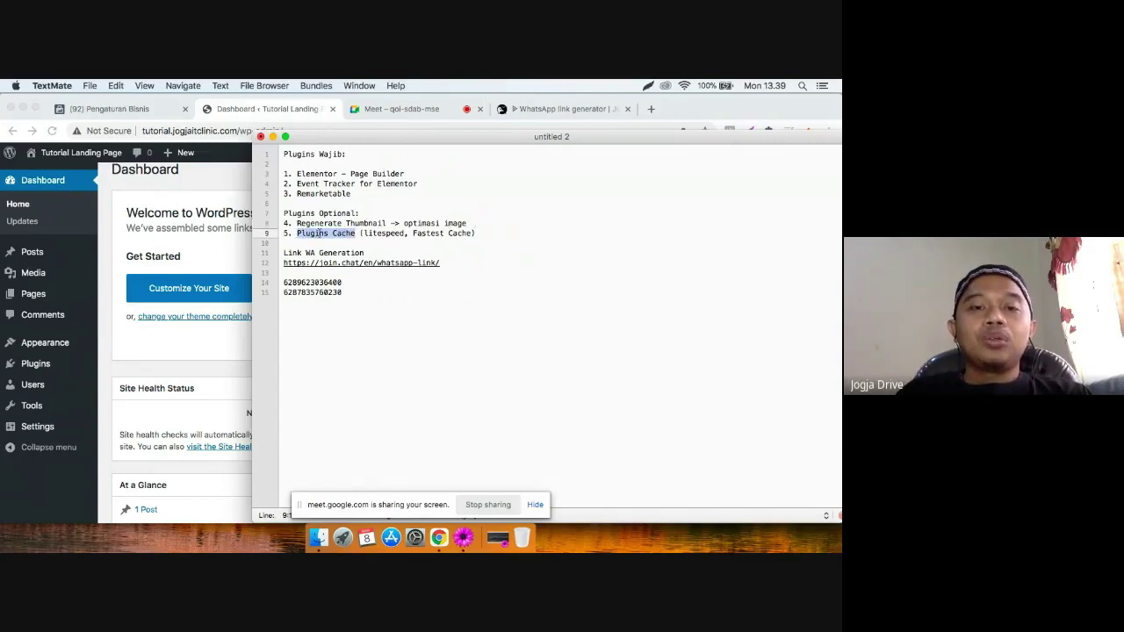
pyautogui.click(303, 233)
pyautogui.click(494, 233)
pyautogui.write('-')
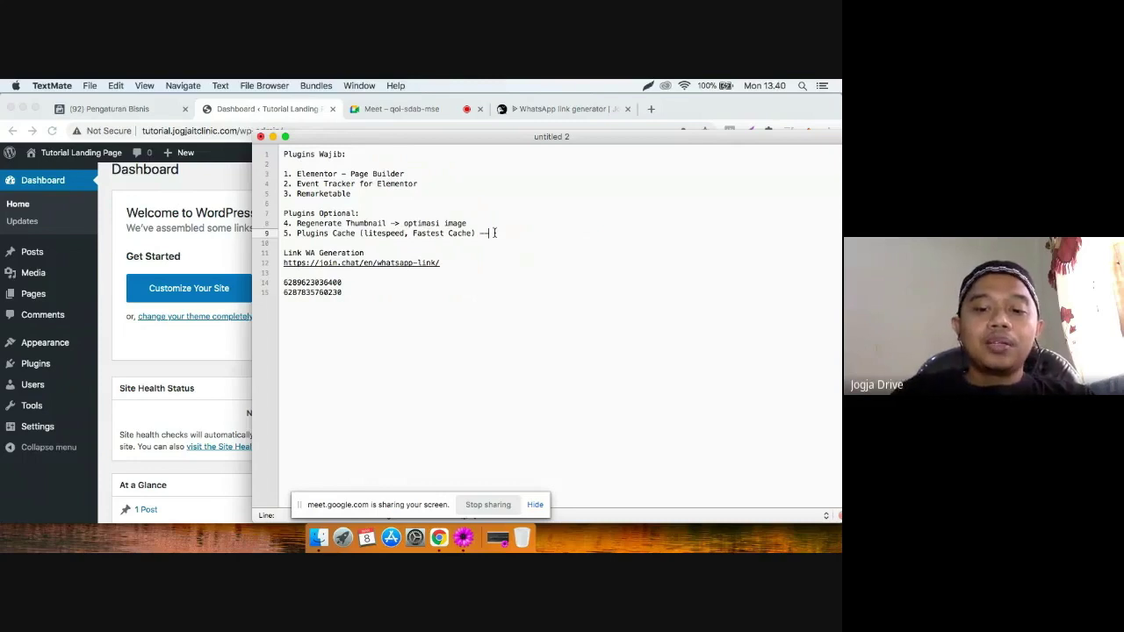
pyautogui.write('->kecepatan')
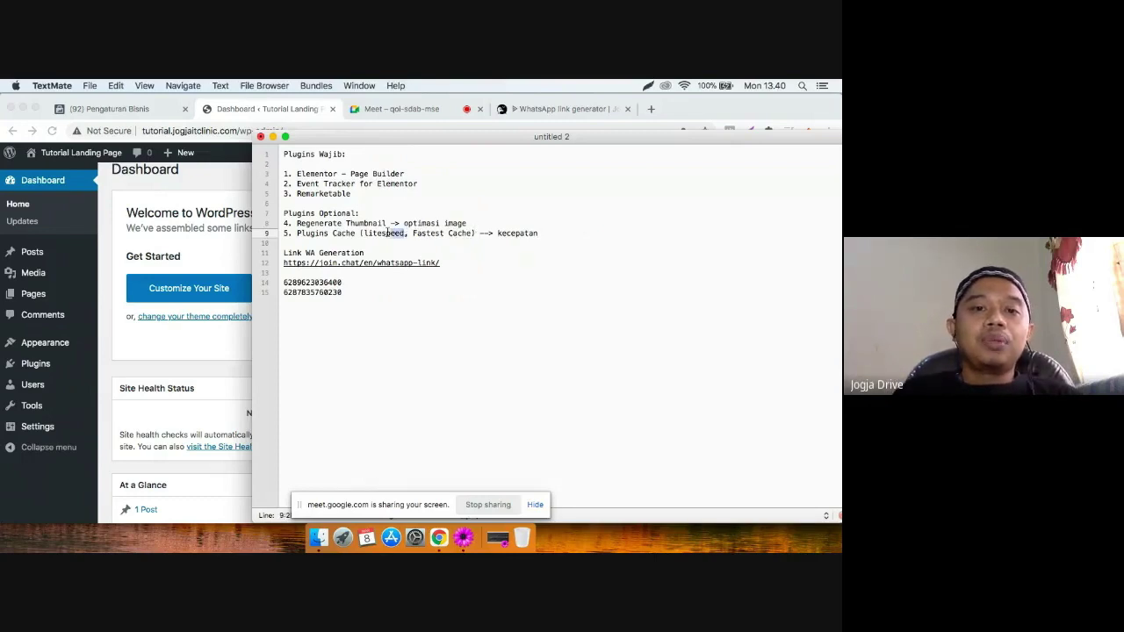
# Review the optional plugins Regenerate Thumbnail and Plugins Cache in the notes, along with the mandatory plugin list.
pyautogui.click(407, 232)
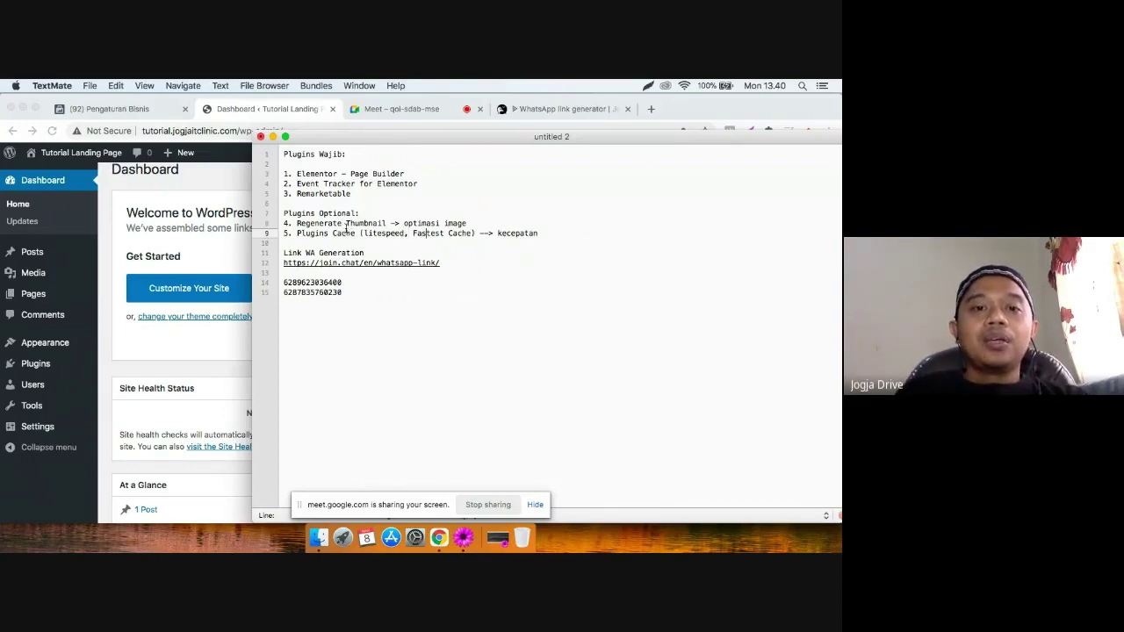
pyautogui.doubleClick(301, 223)
pyautogui.keyDown('shift'); pyautogui.click(359, 223); pyautogui.keyUp('shift')
pyautogui.press('Right')
pyautogui.press('Right')
pyautogui.press('Right')
pyautogui.press('Right')
pyautogui.press('Right')
pyautogui.press('Right')
pyautogui.press('Right')
pyautogui.press('Right')
pyautogui.press('Right')
pyautogui.press('Right')
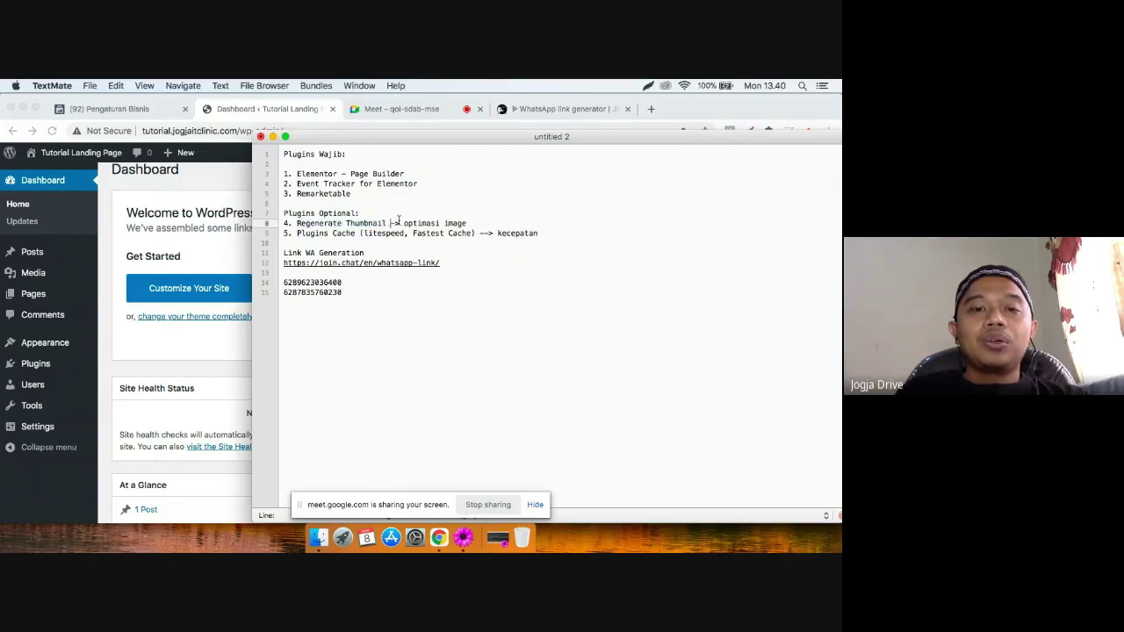
pyautogui.moveTo(358, 235); pyautogui.dragTo(297, 233)
pyautogui.click(318, 223)
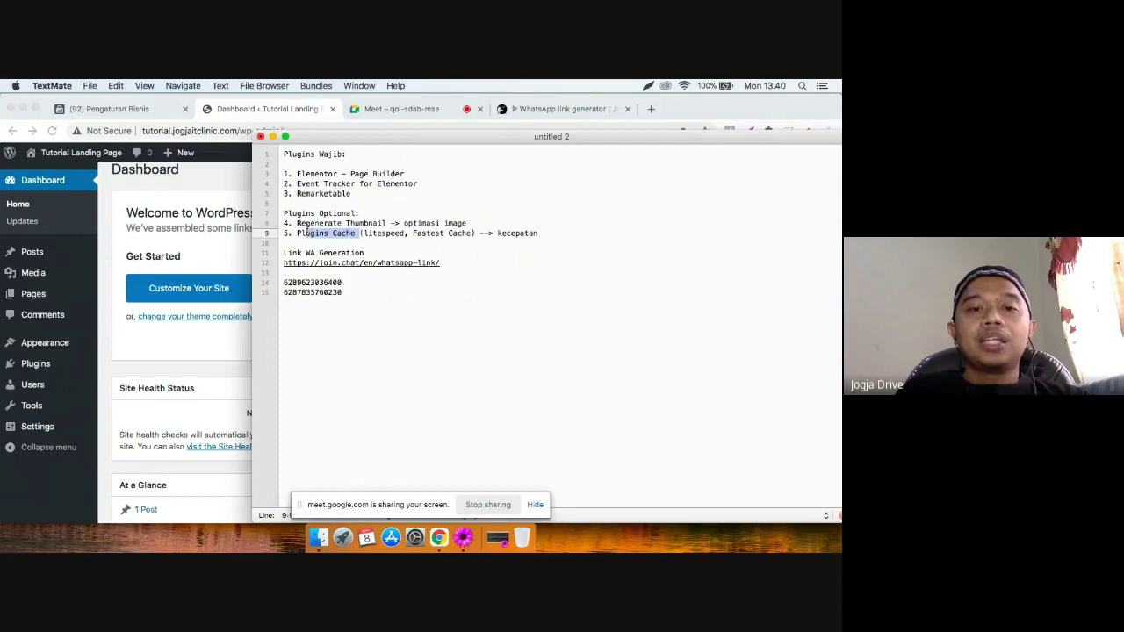
pyautogui.click(328, 223)
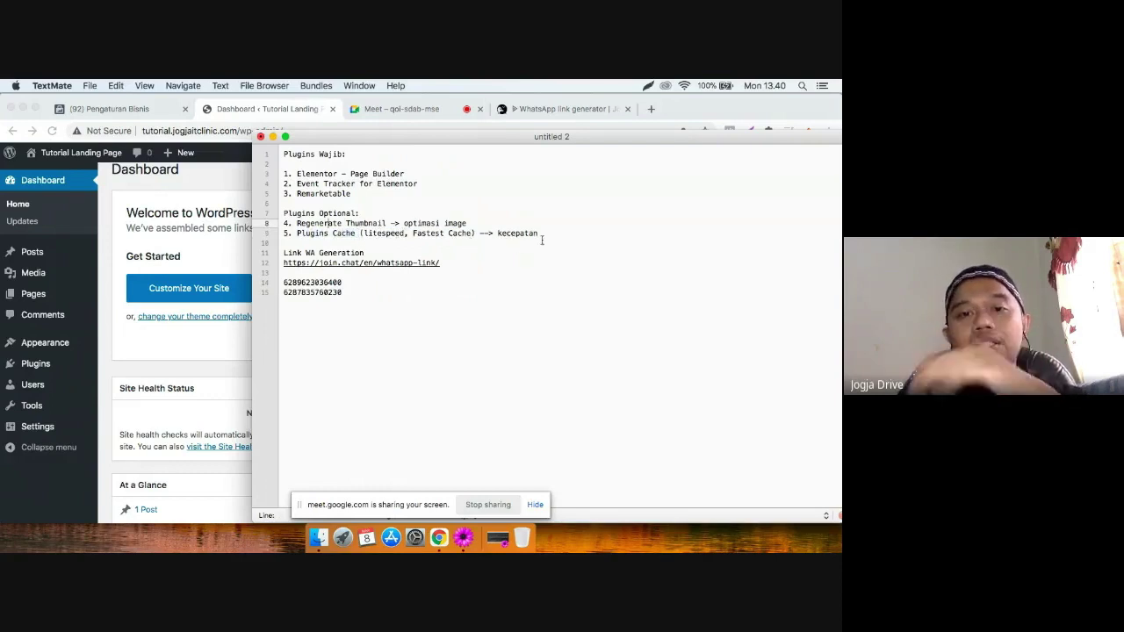
pyautogui.moveTo(543, 235); pyautogui.dragTo(277, 154)
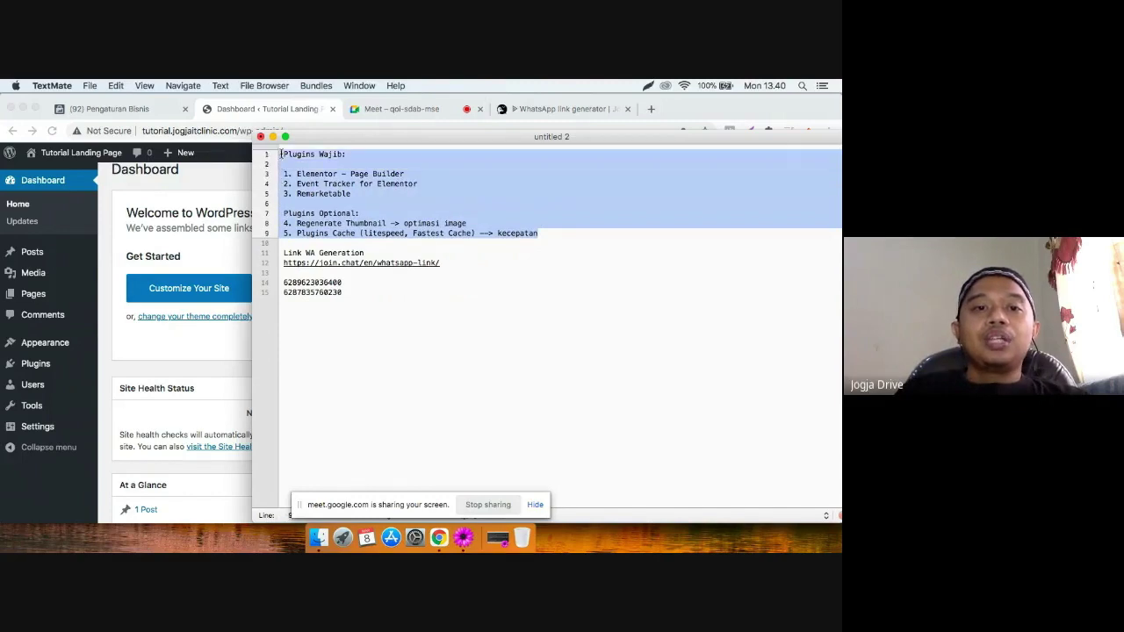
pyautogui.click(306, 174)
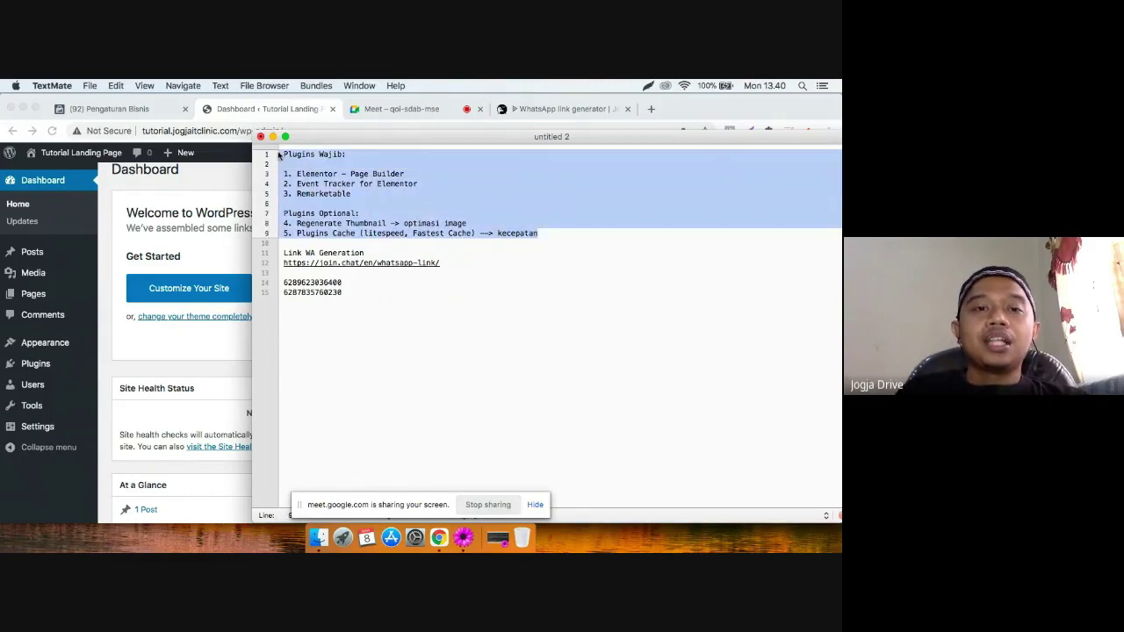
pyautogui.click(339, 193)
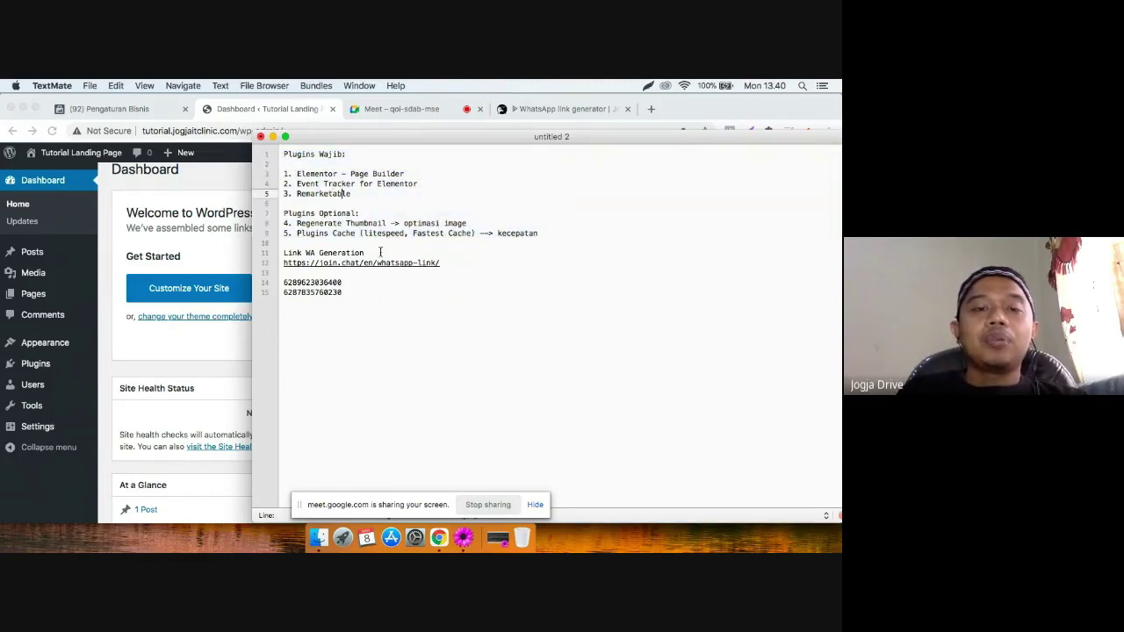
pyautogui.click(467, 270)
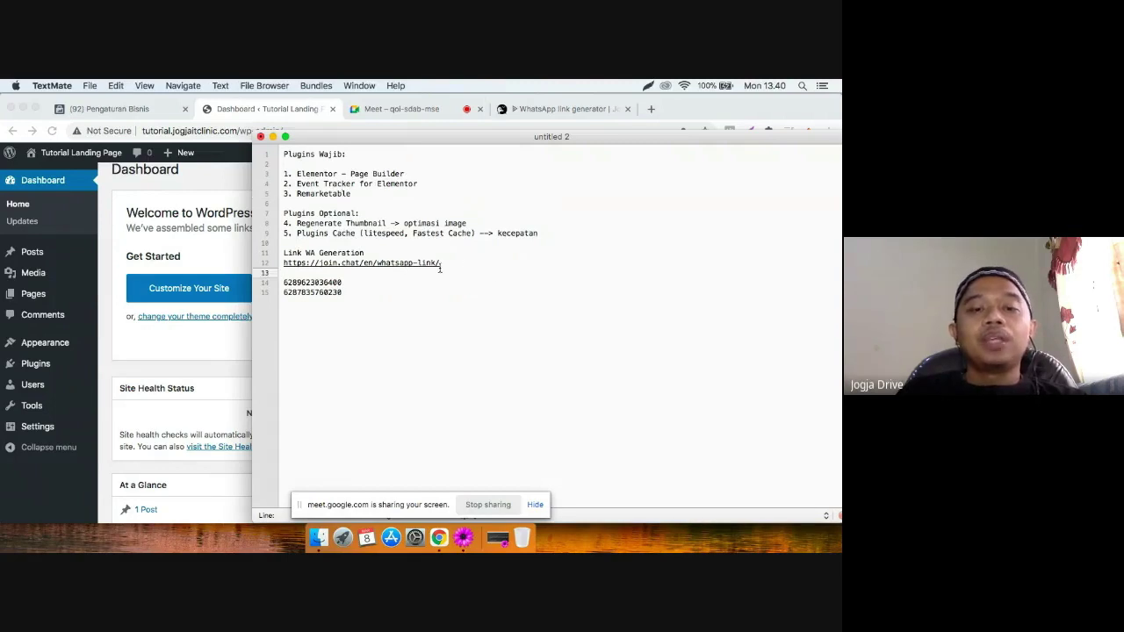
pyautogui.moveTo(440, 269); pyautogui.dragTo(284, 253)
pyautogui.click(309, 253)
pyautogui.moveTo(440, 263); pyautogui.dragTo(284, 253)
pyautogui.click(475, 268)
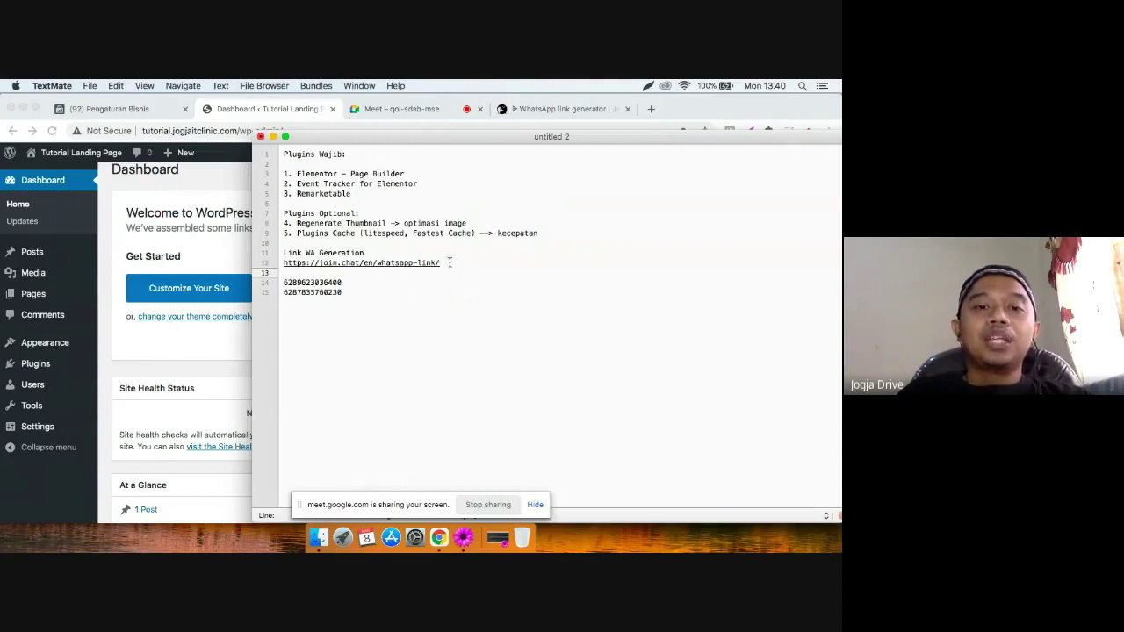
pyautogui.click(443, 263)
pyautogui.moveTo(443, 262); pyautogui.dragTo(283, 253)
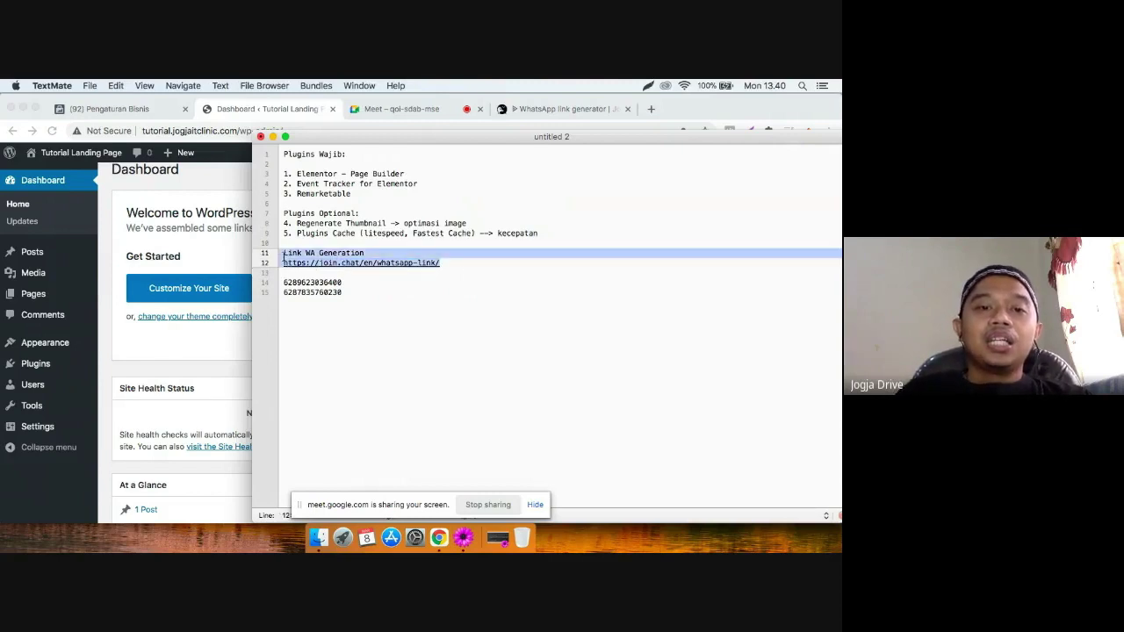
pyautogui.click(410, 250)
pyautogui.moveTo(451, 262); pyautogui.dragTo(280, 266)
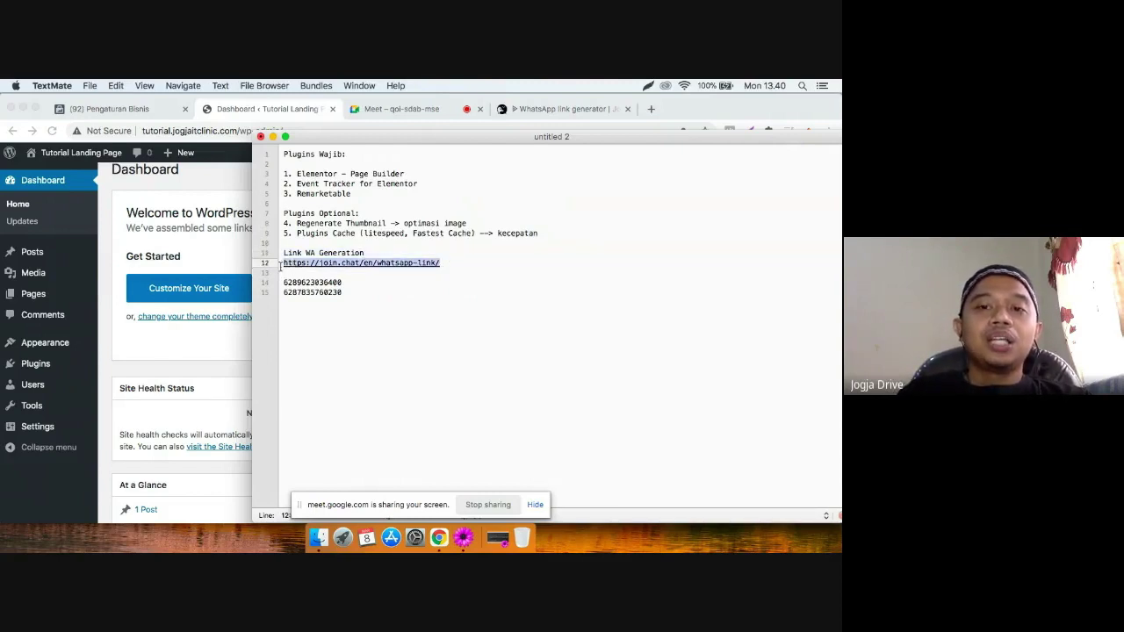
pyautogui.click(463, 278)
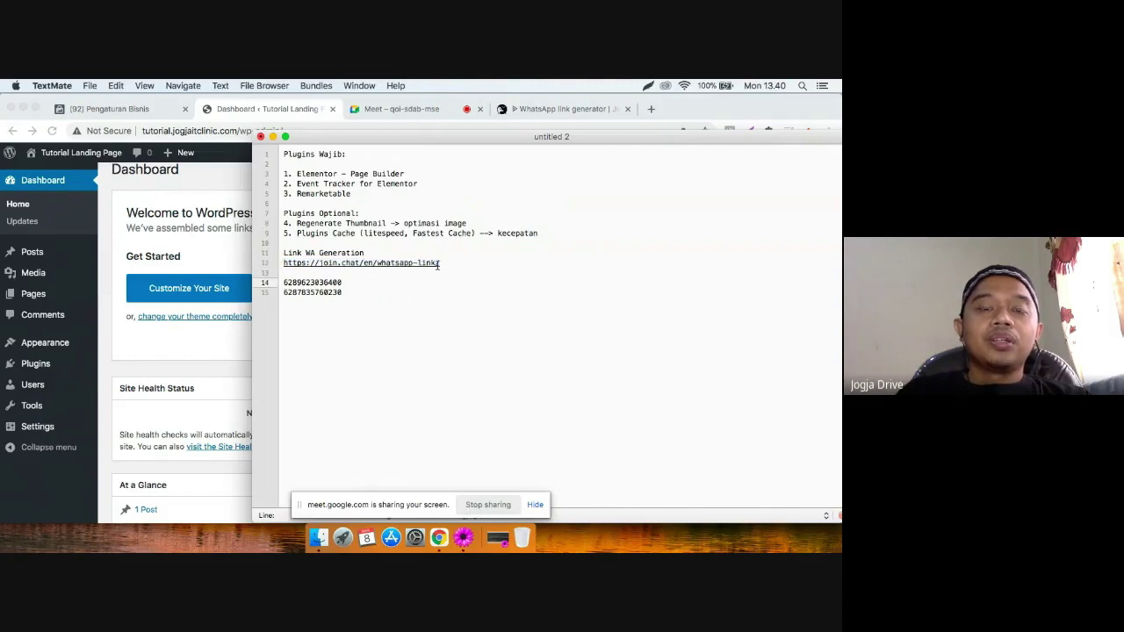
pyautogui.moveTo(441, 262); pyautogui.dragTo(284, 268)
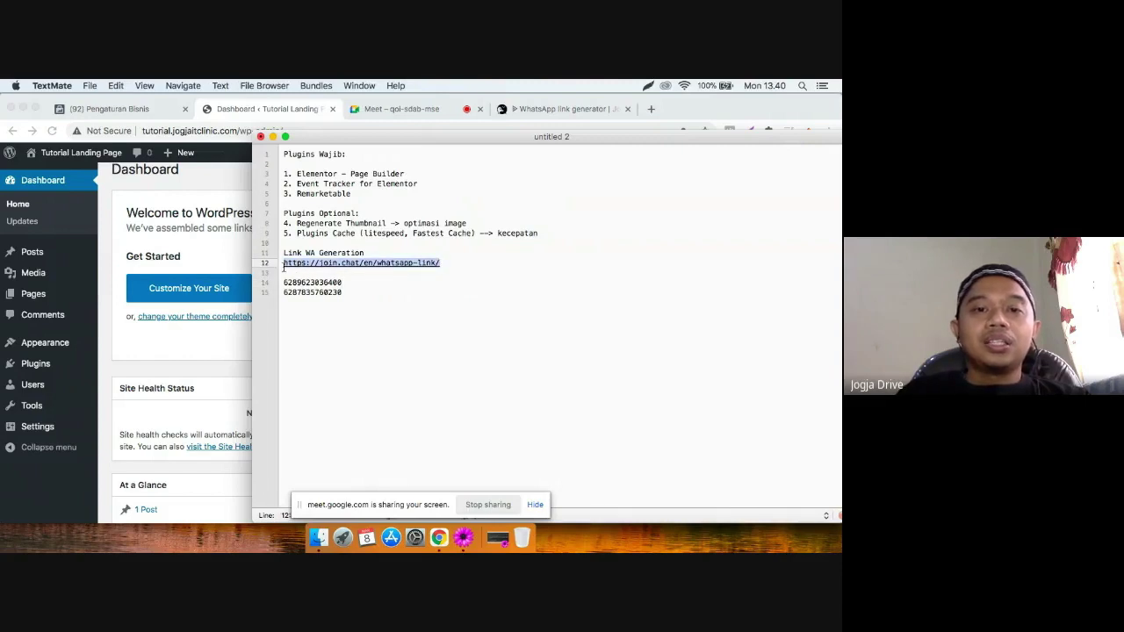
pyautogui.click(437, 263)
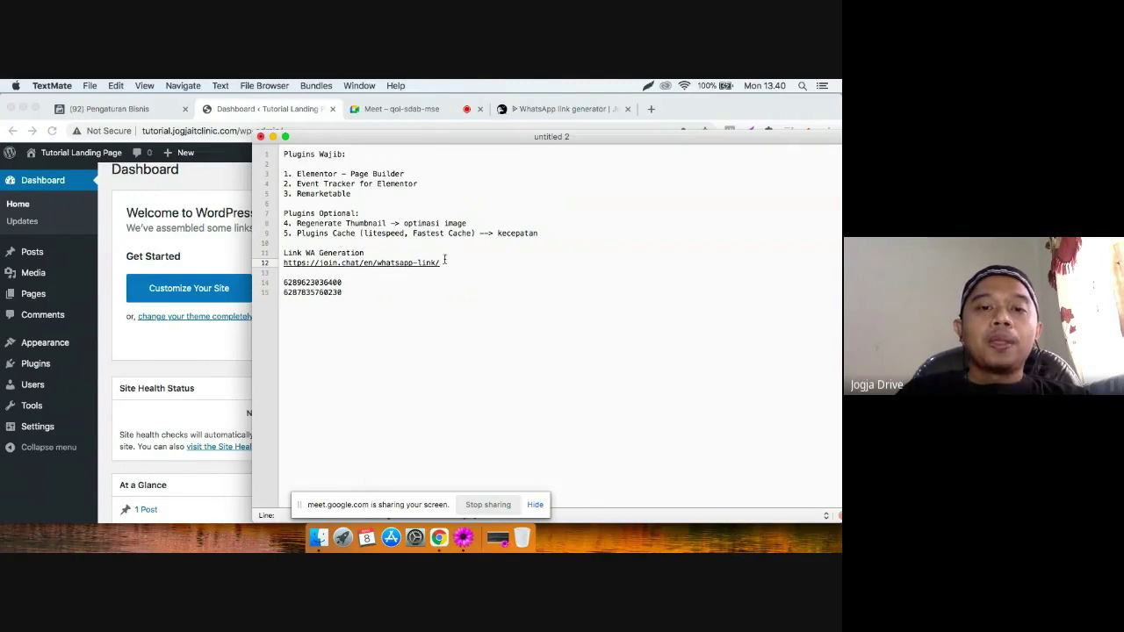
pyautogui.moveTo(443, 263); pyautogui.dragTo(285, 264)
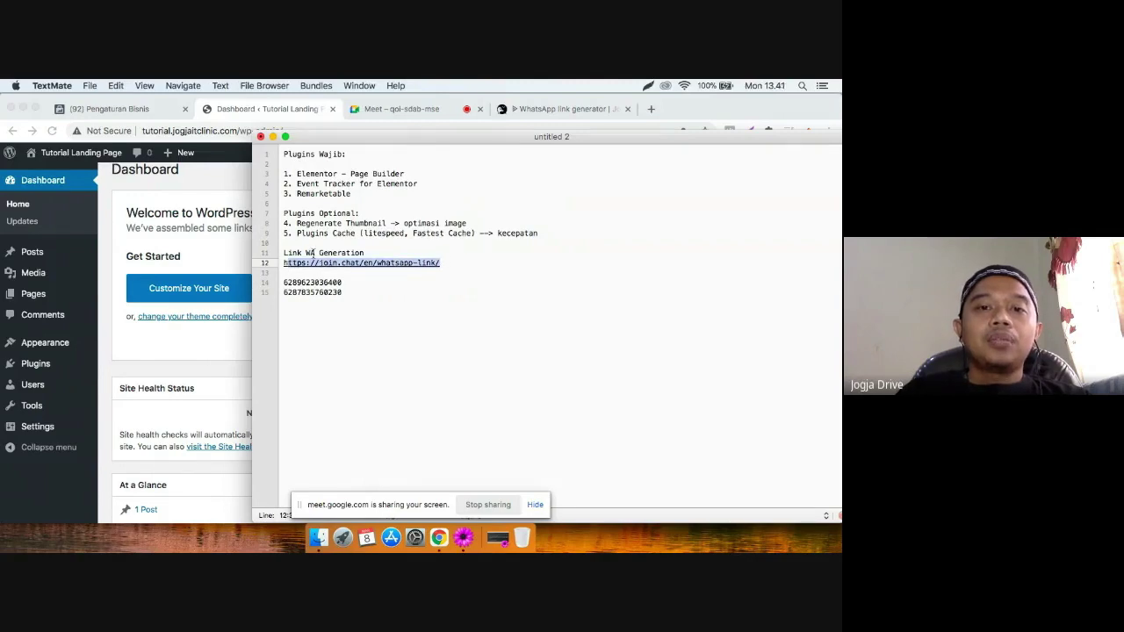
# Switch to the Join.chat WhatsApp link generator in Chrome and examine its telephone number and message fields.
pyautogui.click(559, 109)
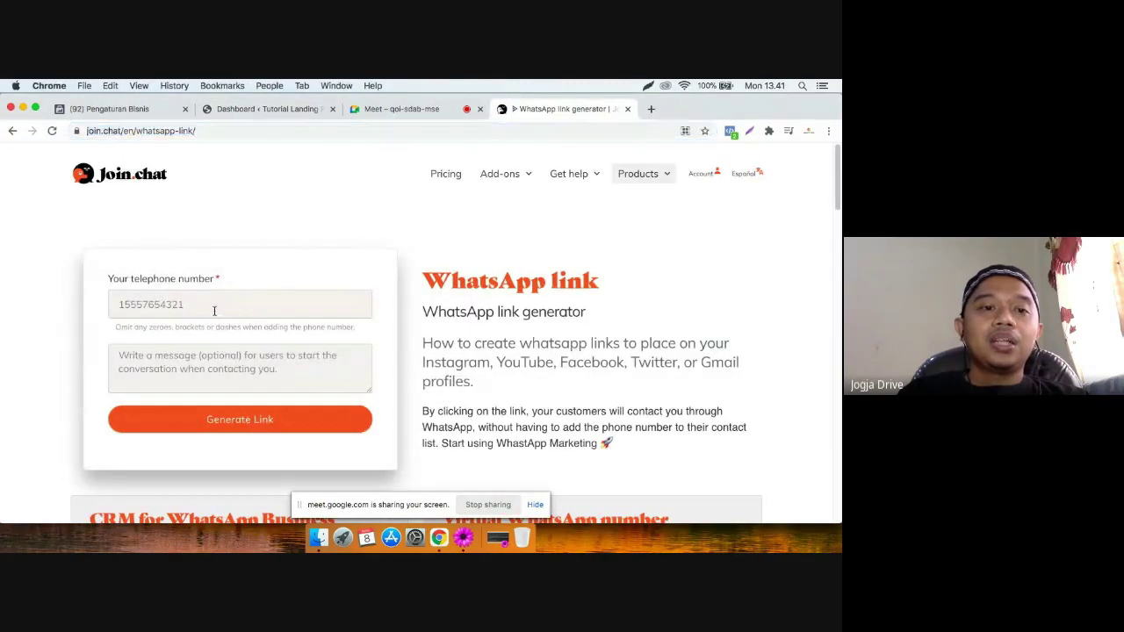
pyautogui.click(213, 311)
pyautogui.click(275, 261)
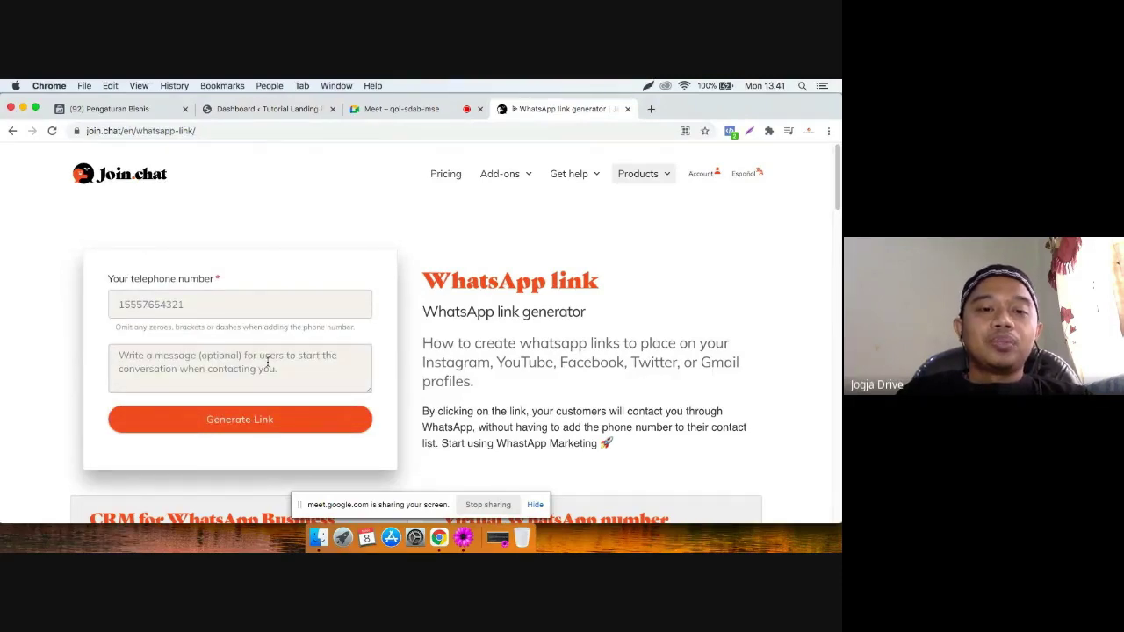
pyautogui.scroll(-2, 263, 358)
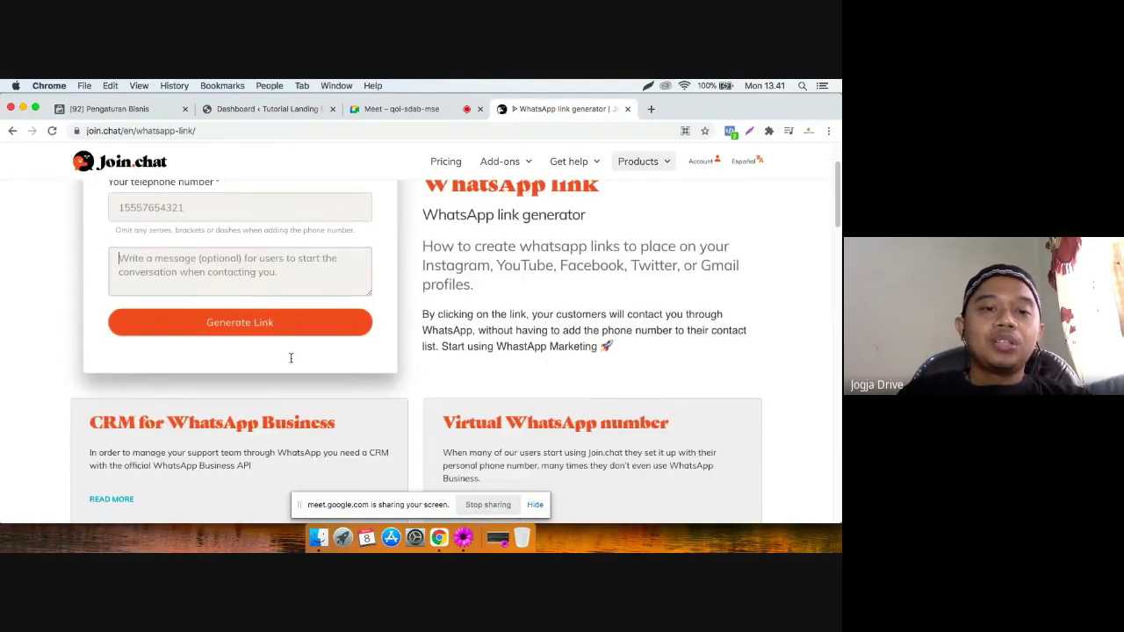
pyautogui.scroll(1, 211, 307)
pyautogui.scroll(1, 260, 312)
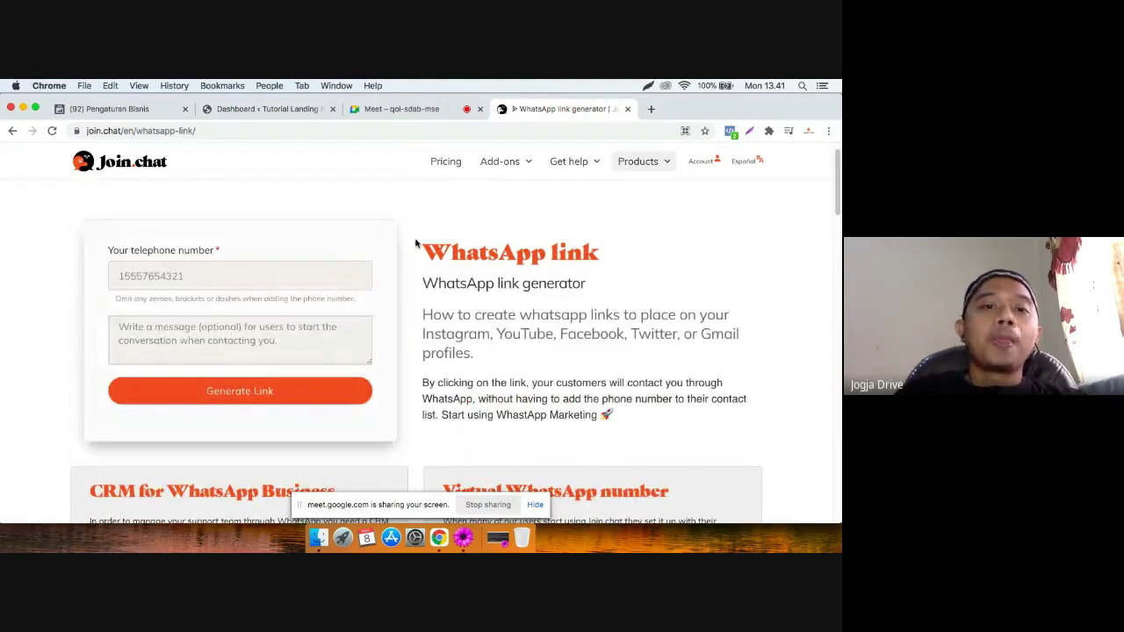
# Recheck the Plugins Wajib list in the TextMate notes and return to the WordPress dashboard in Chrome.
pyautogui.click(364, 109)
pyautogui.click(289, 109)
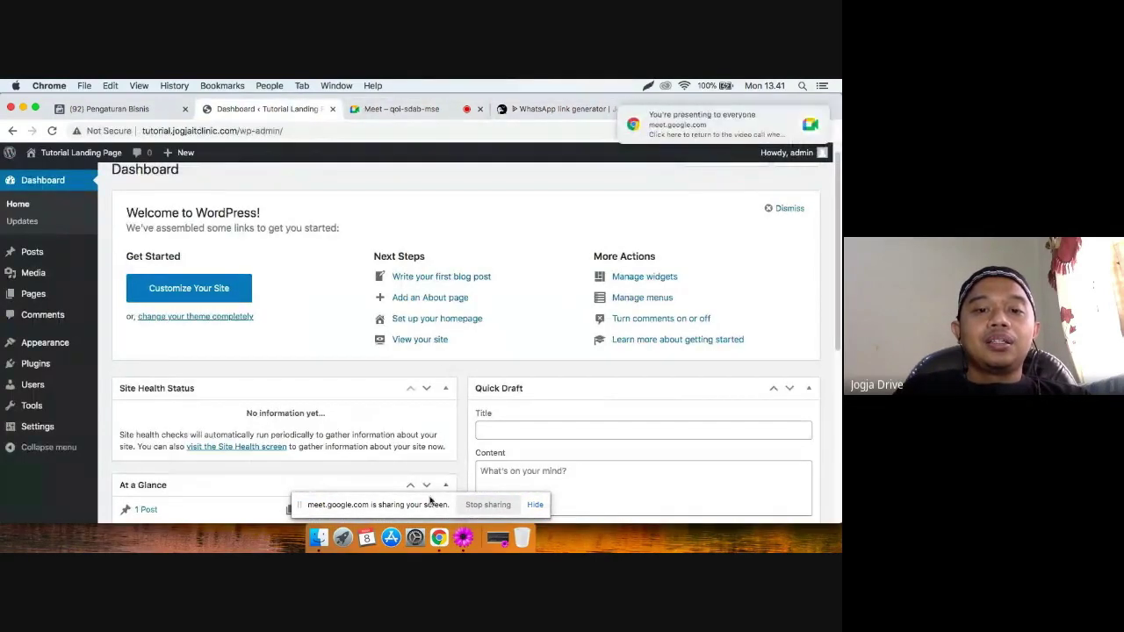
pyautogui.click(467, 538)
pyautogui.moveTo(351, 194); pyautogui.dragTo(275, 158)
pyautogui.click(374, 173)
pyautogui.moveTo(396, 191); pyautogui.dragTo(278, 155)
pyautogui.click(215, 173)
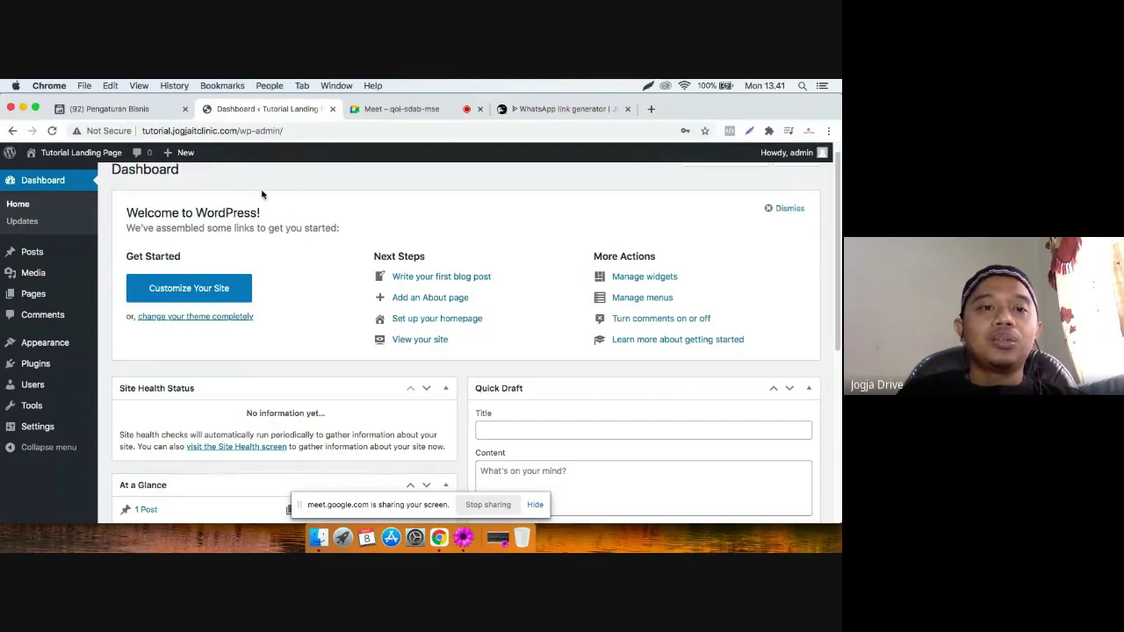
# Open the page for adding new WordPress plugins and search it for "elementor".
pyautogui.scroll(1, 451, 281)
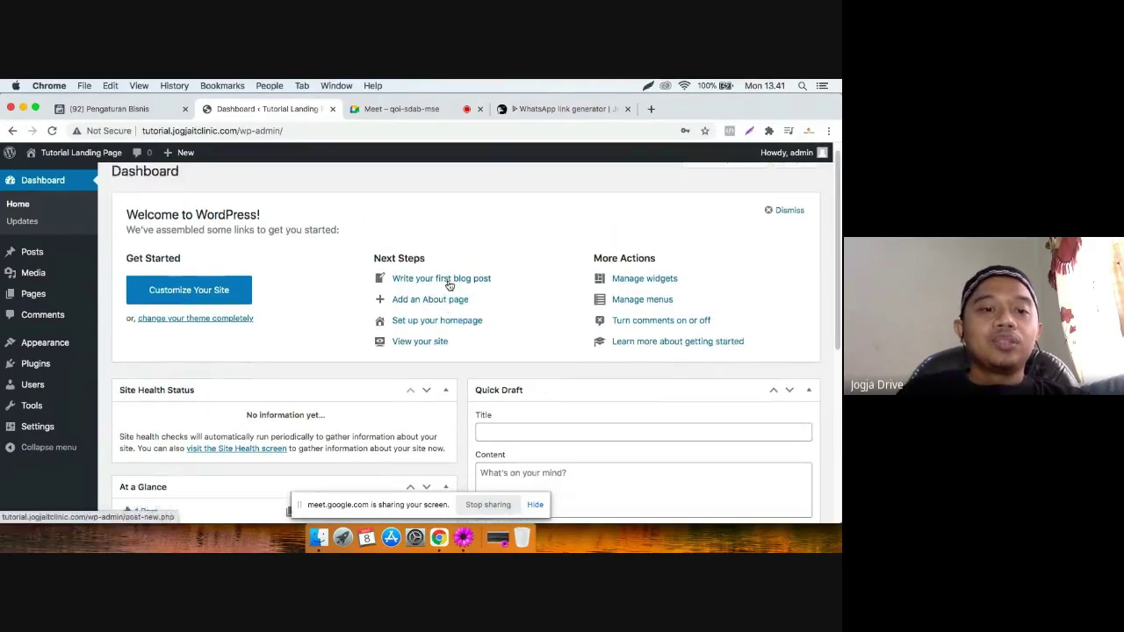
pyautogui.moveTo(35, 365)
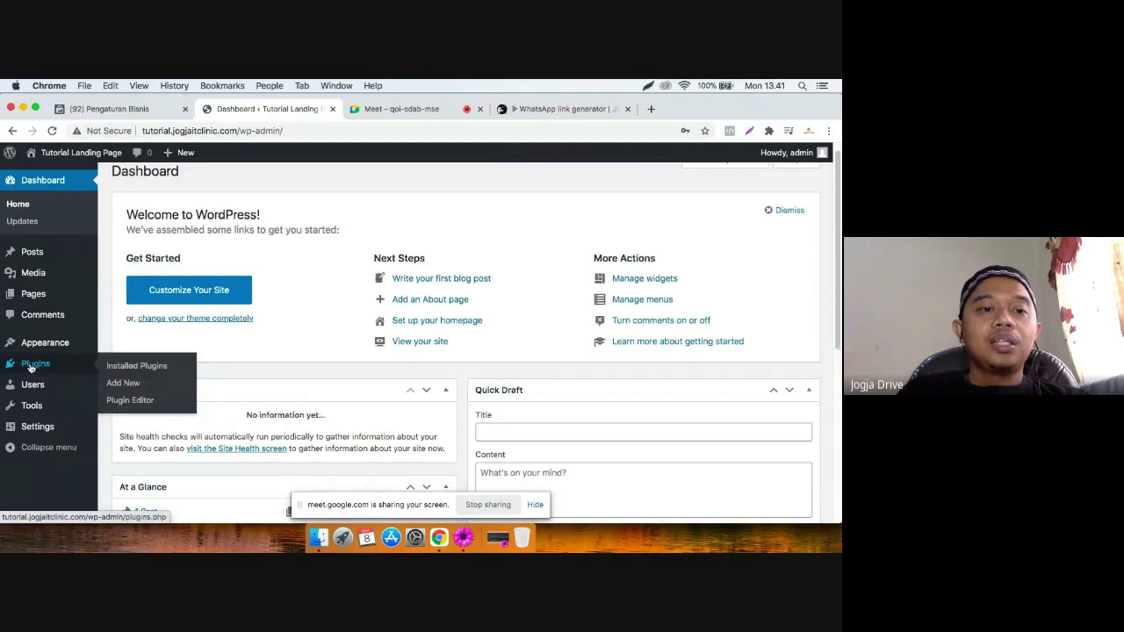
pyautogui.click(116, 382)
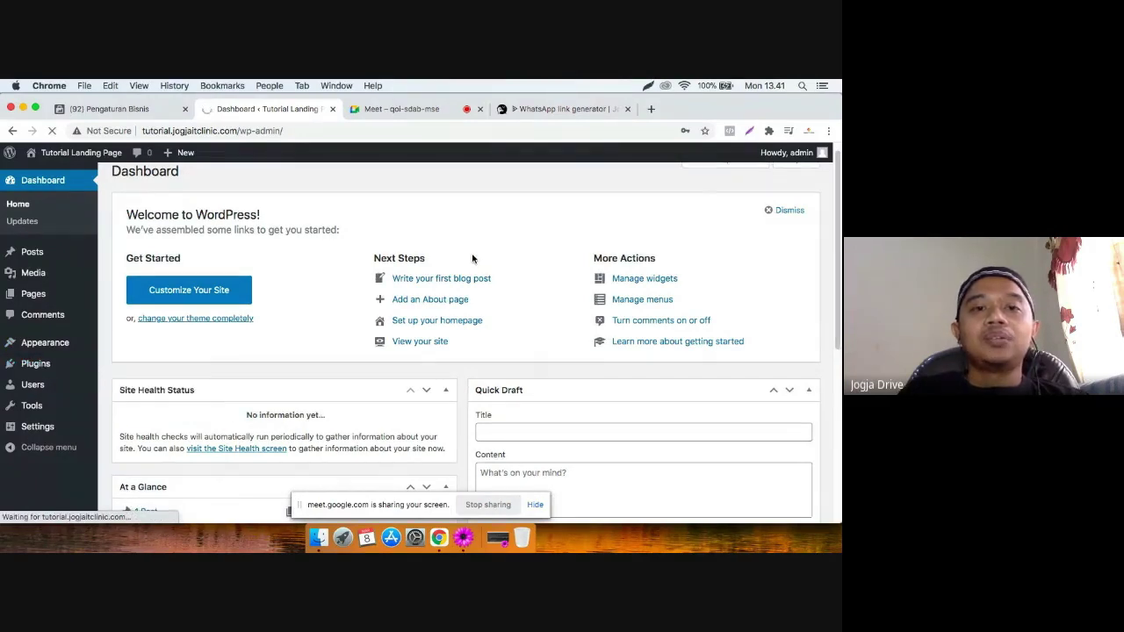
pyautogui.click(696, 219)
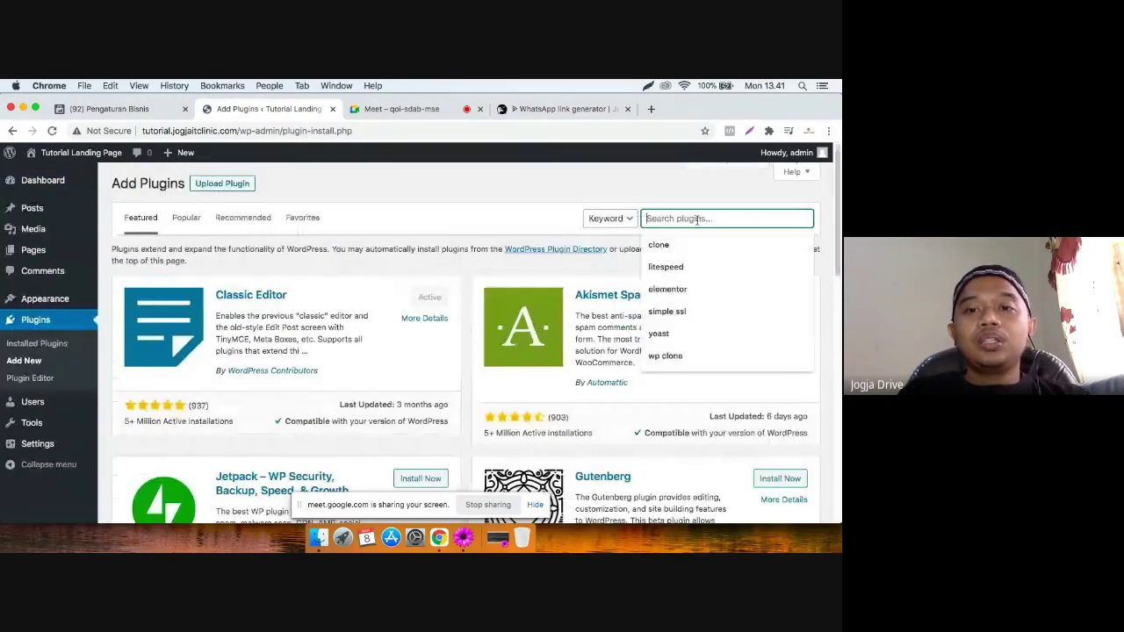
pyautogui.write('elementor')
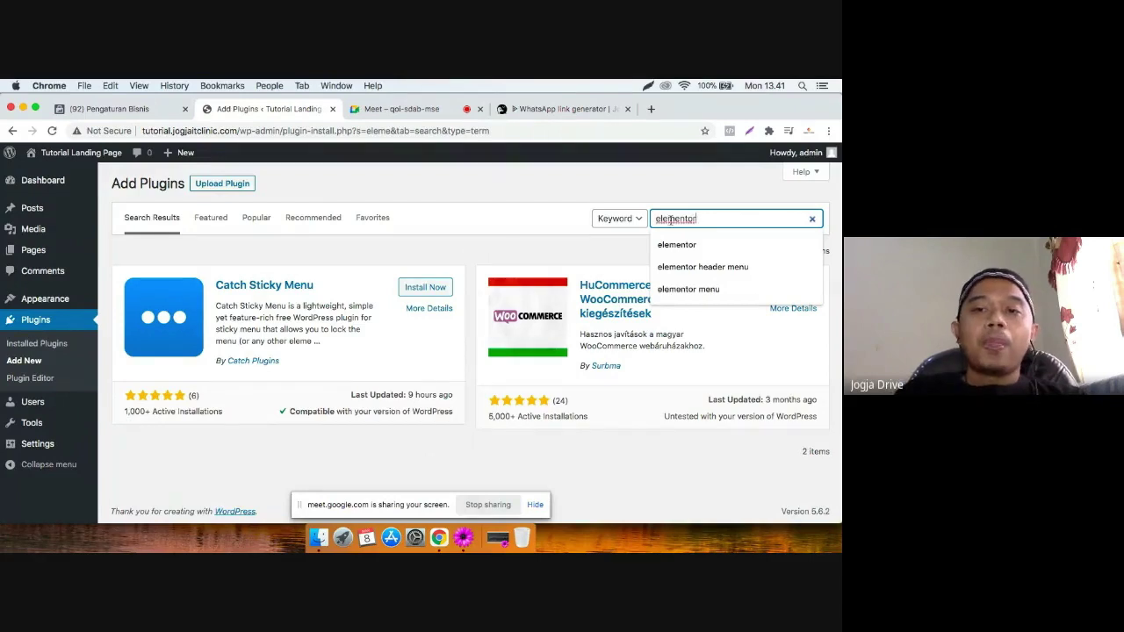
pyautogui.press('Return')
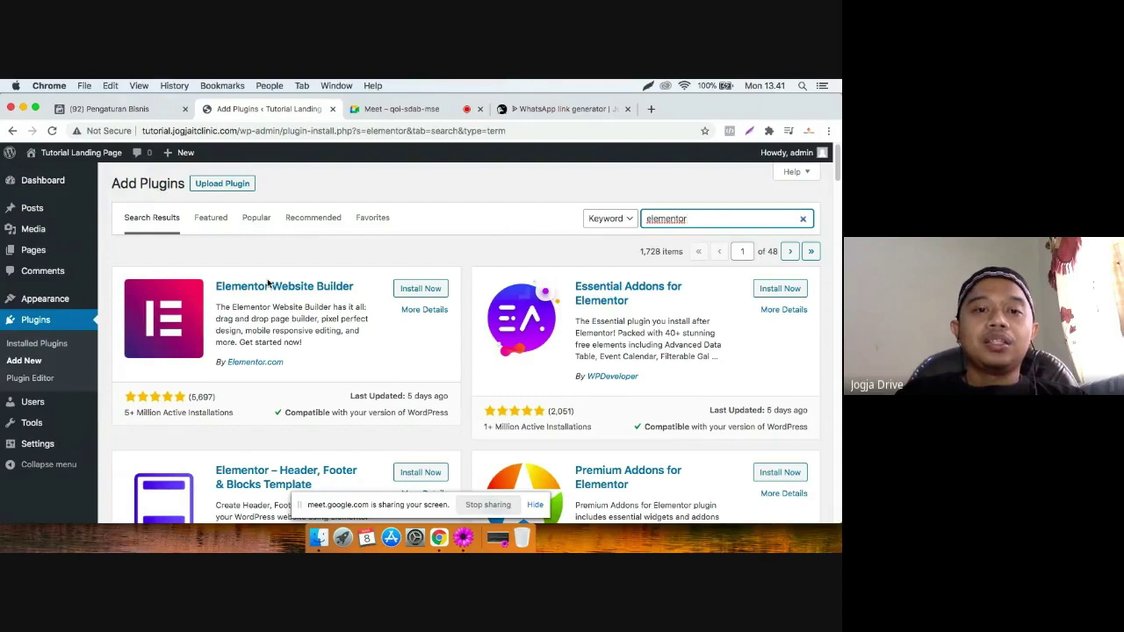
# Install and activate Elementor Website Builder, checking the Event Tracker for Elementor entry in the TextMate notes in between.
pyautogui.click(410, 292)
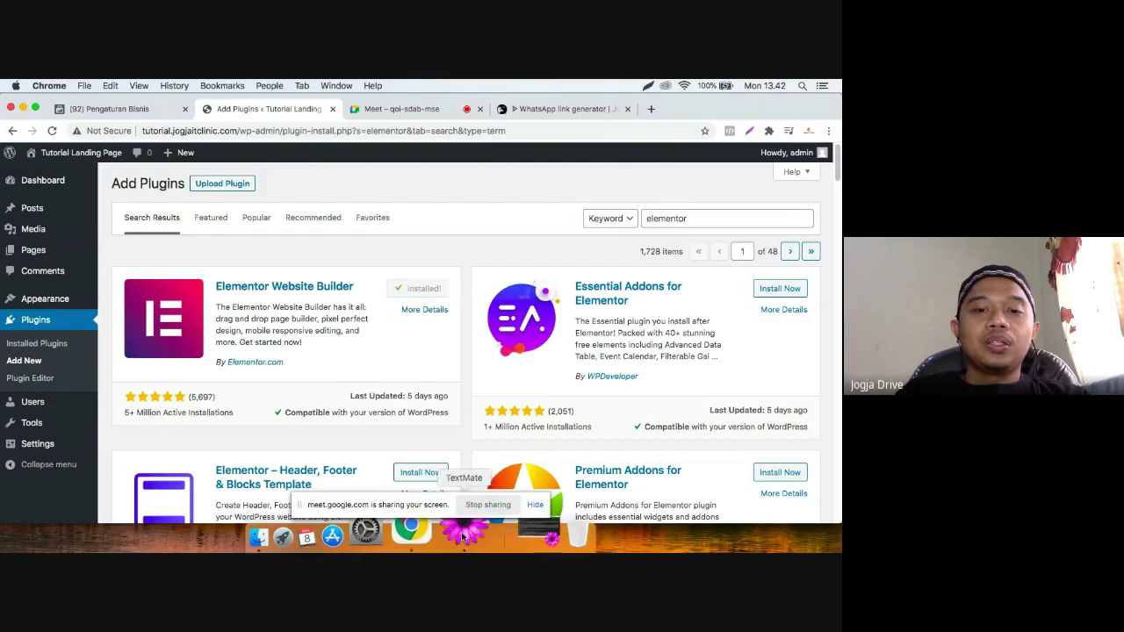
pyautogui.click(497, 538)
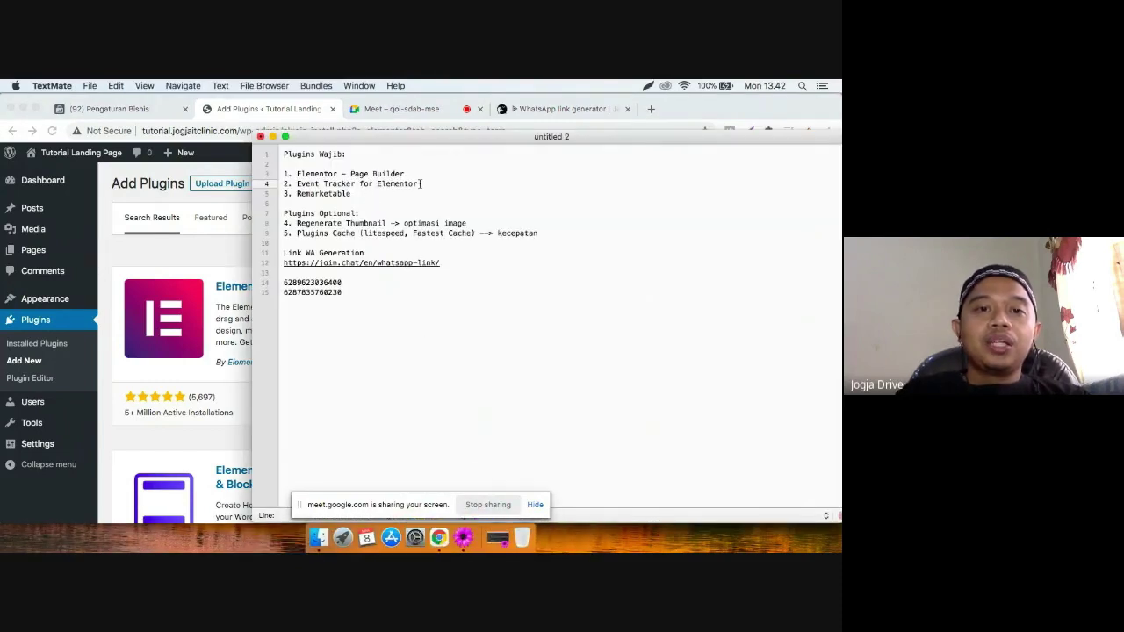
pyautogui.moveTo(421, 184); pyautogui.dragTo(301, 182)
pyautogui.click(209, 252)
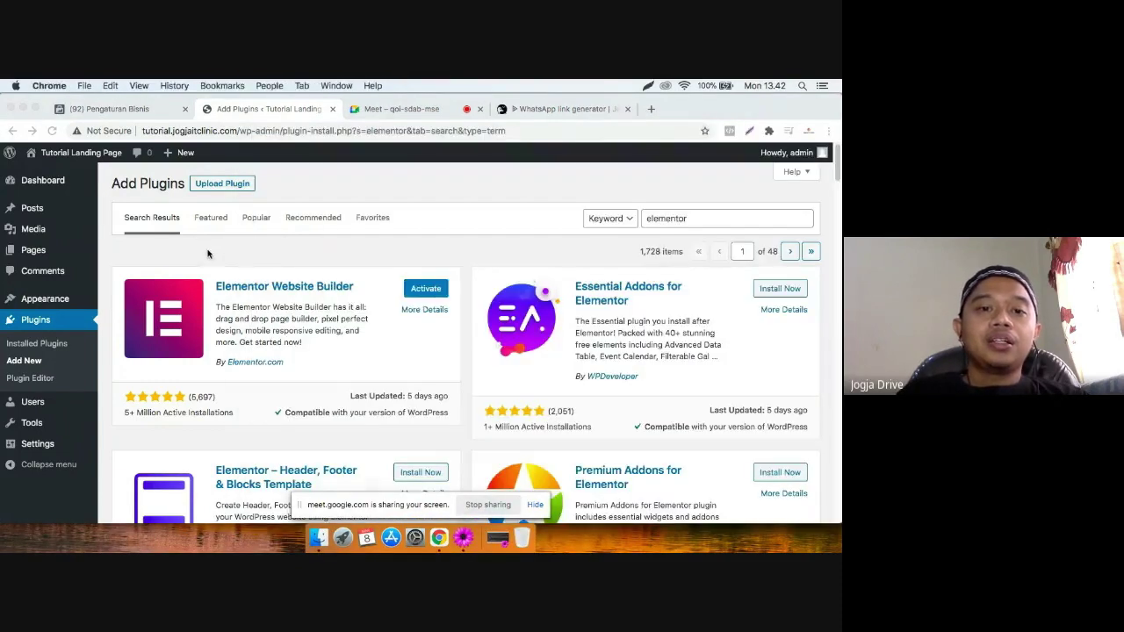
pyautogui.click(428, 291)
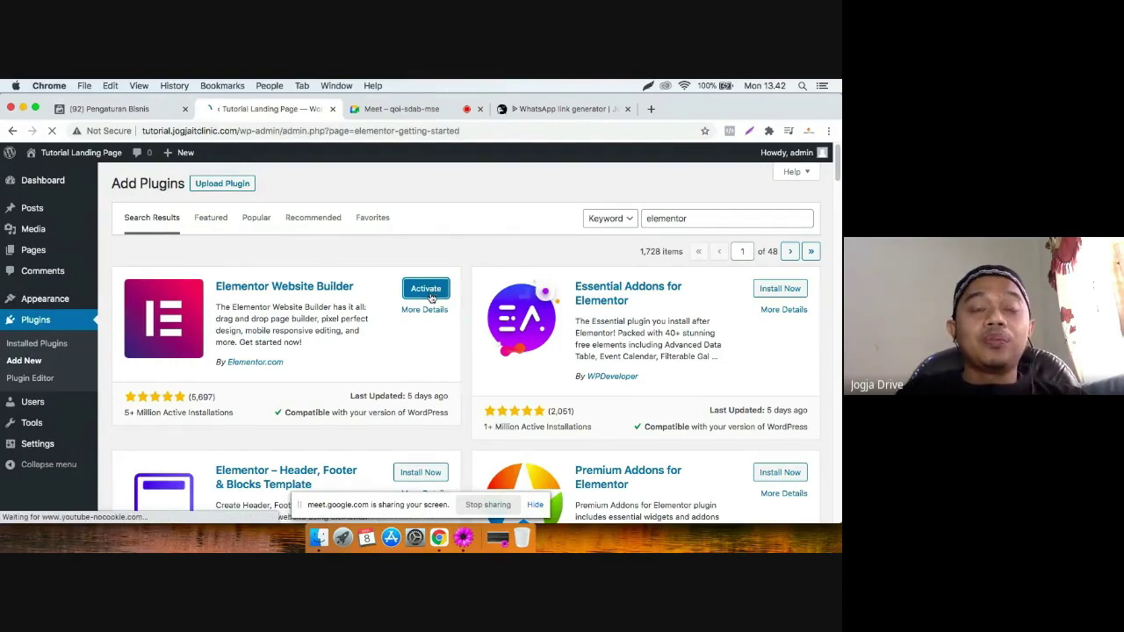
# Look over the Elementor Getting Started page and the Elementor entries in the WordPress admin navigation.
pyautogui.moveTo(785, 153)
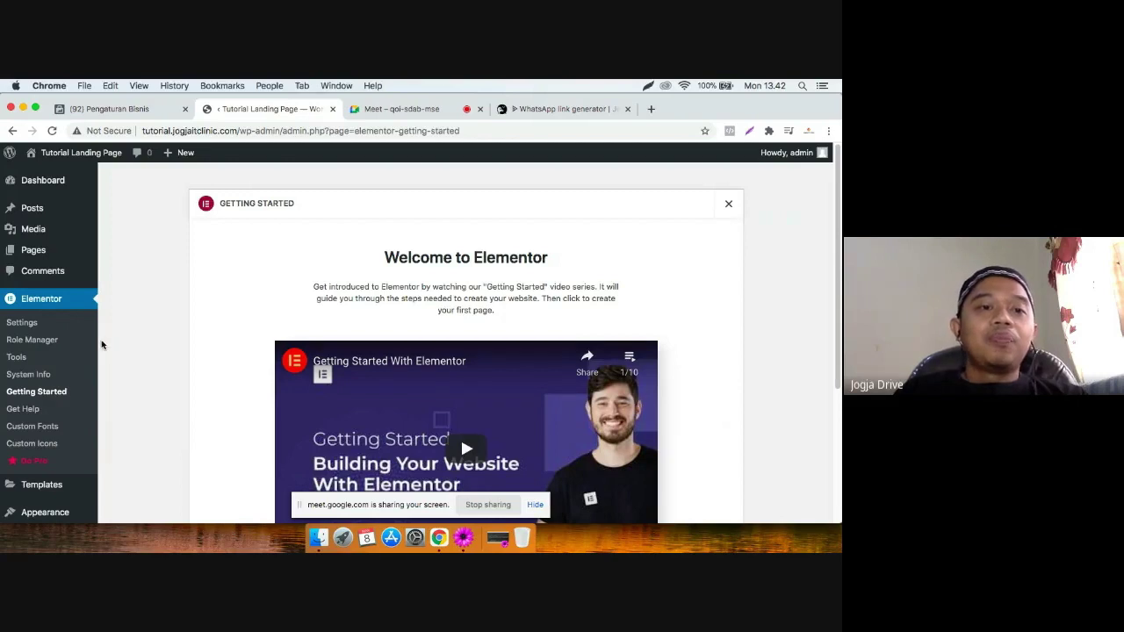
pyautogui.scroll(-2, 606, 277)
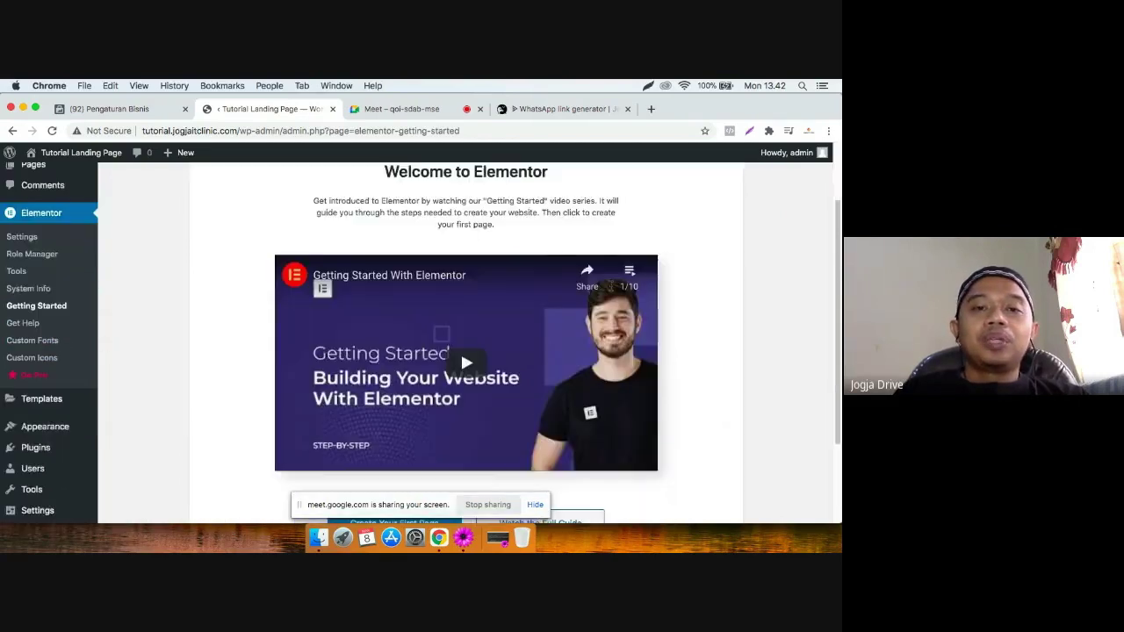
pyautogui.scroll(2, 372, 201)
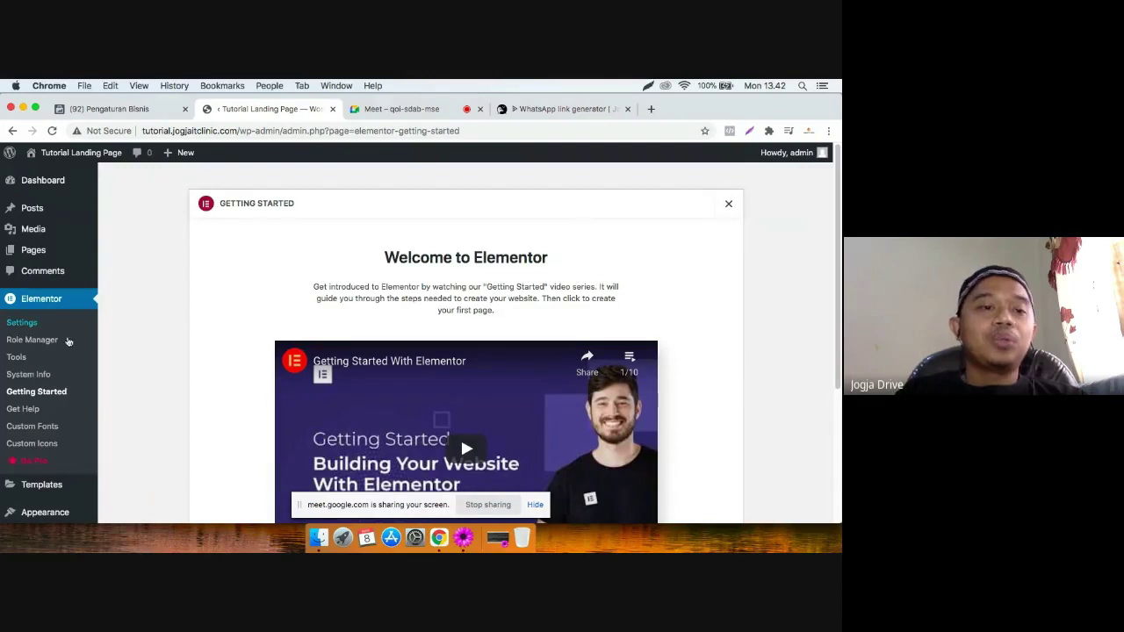
pyautogui.scroll(-2, 100, 392)
pyautogui.scroll(2, 55, 400)
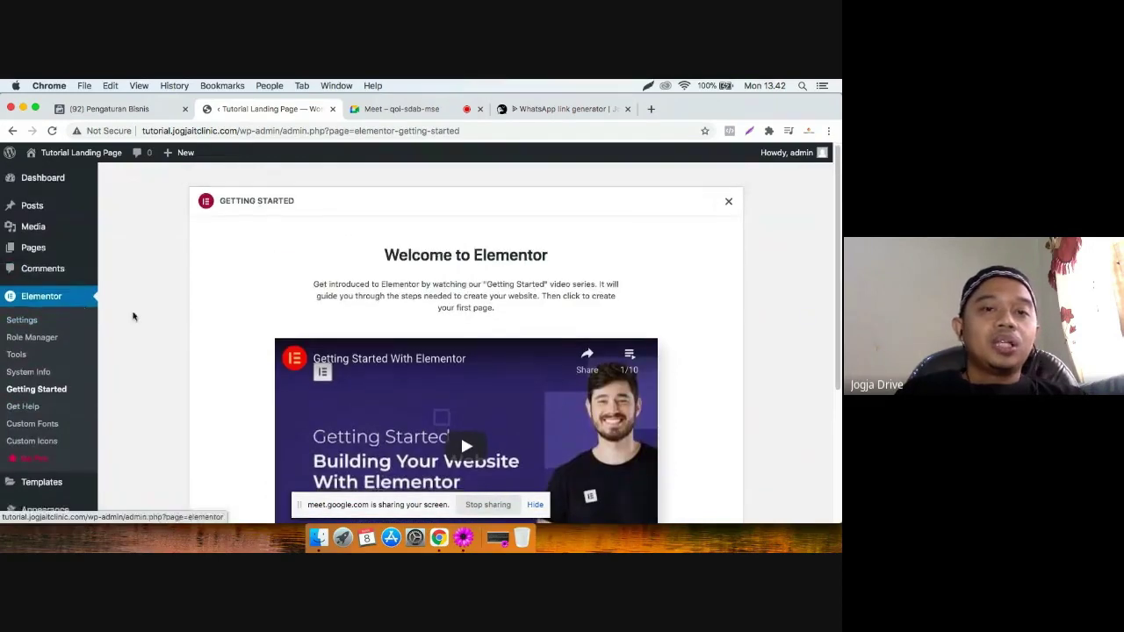
# Open the page for adding new WordPress plugins and search it for "event tracker elementor".
pyautogui.scroll(-4, 56, 328)
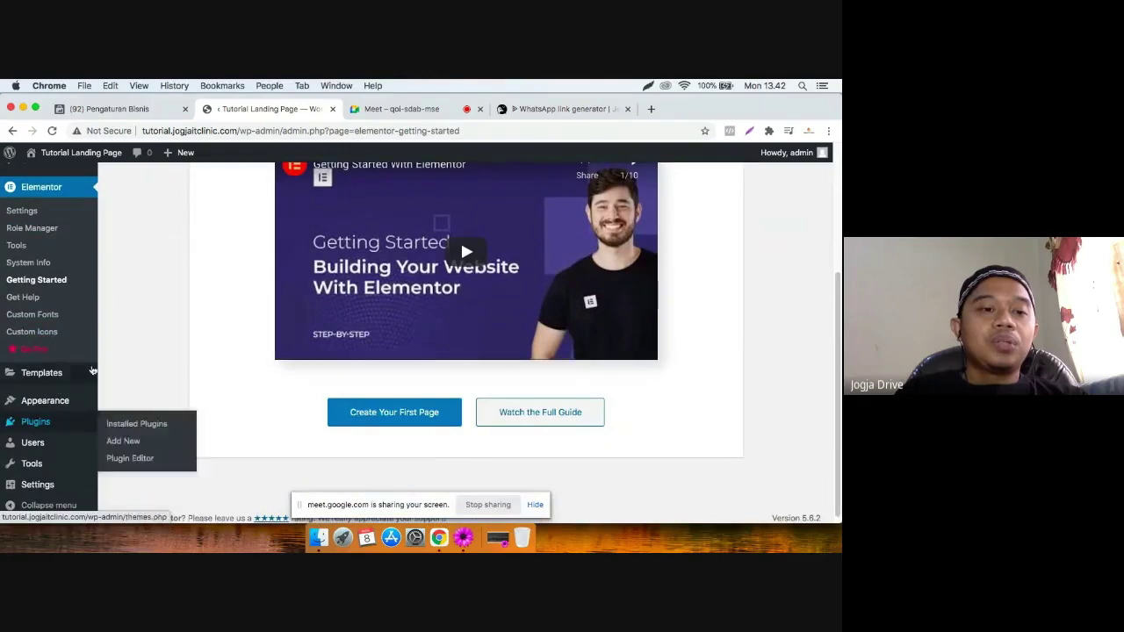
pyautogui.scroll(2, 79, 360)
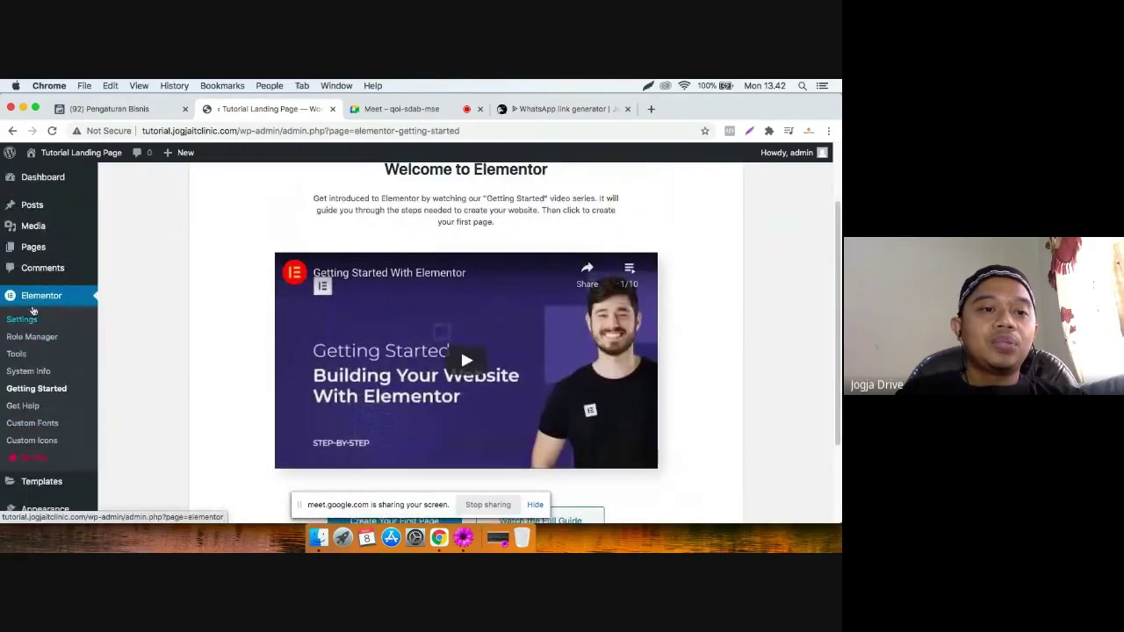
pyautogui.scroll(-2, 32, 427)
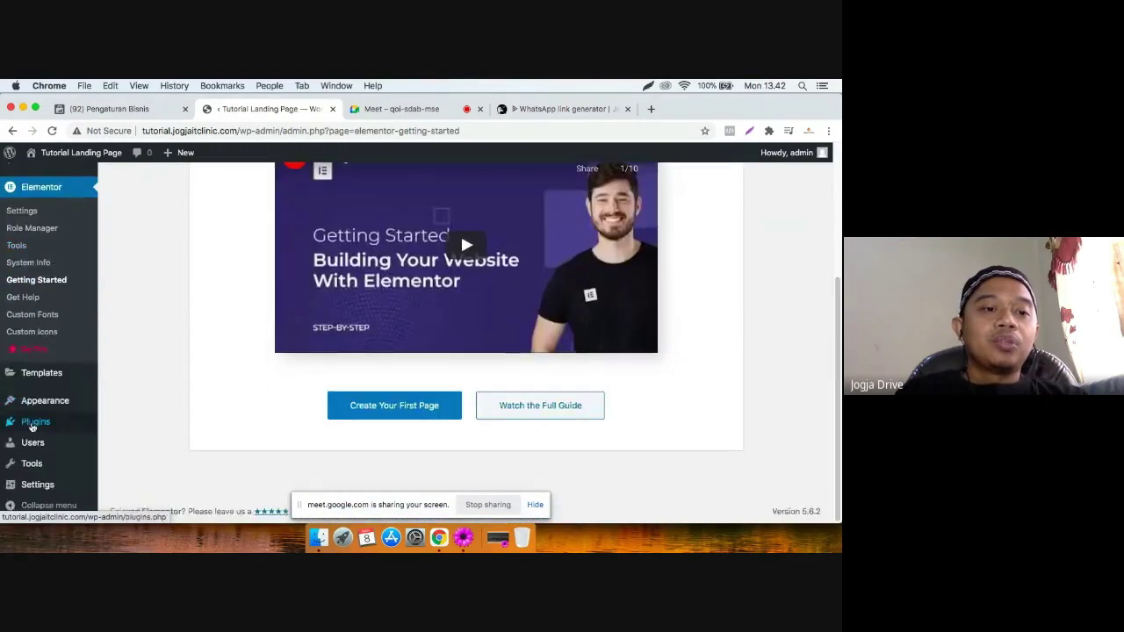
pyautogui.moveTo(32, 425)
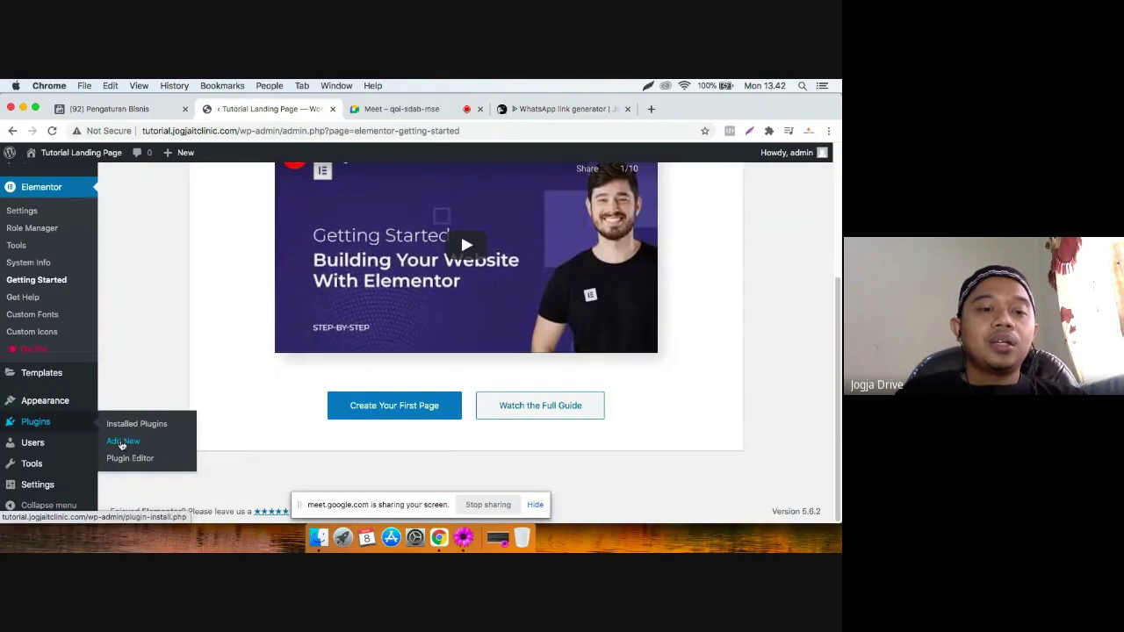
pyautogui.click(122, 443)
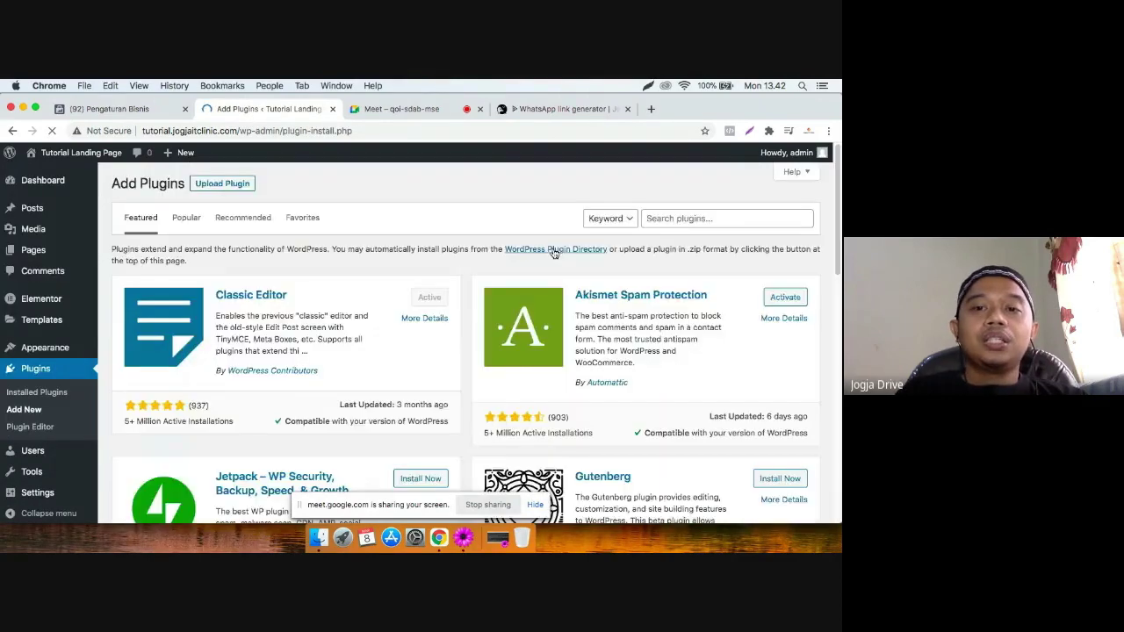
pyautogui.click(688, 218)
pyautogui.write('even')
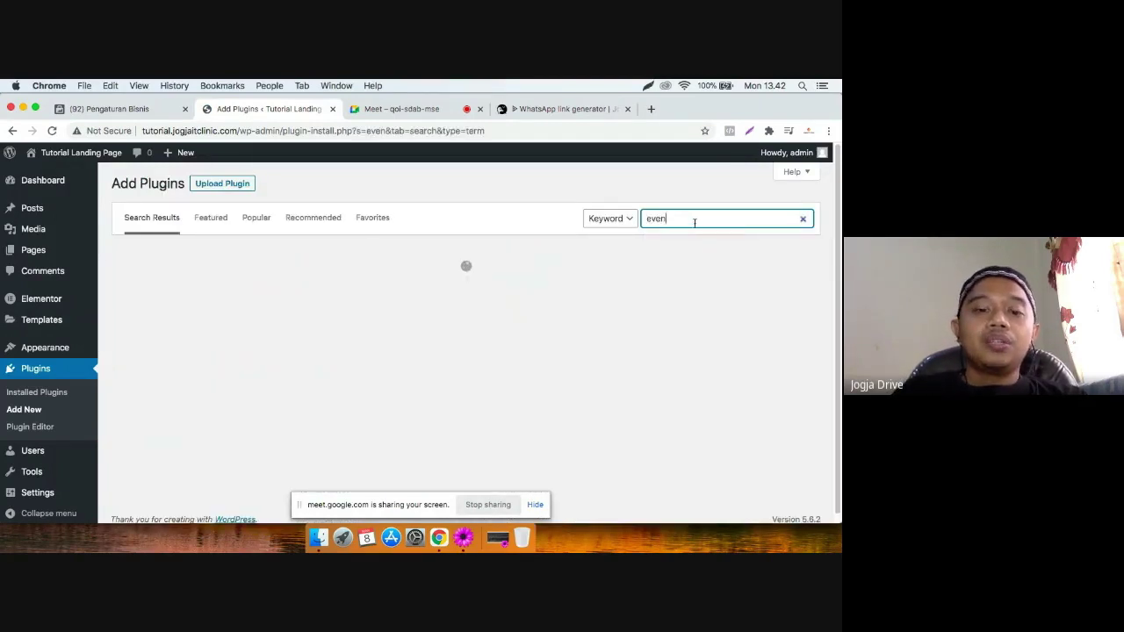
pyautogui.write('t track')
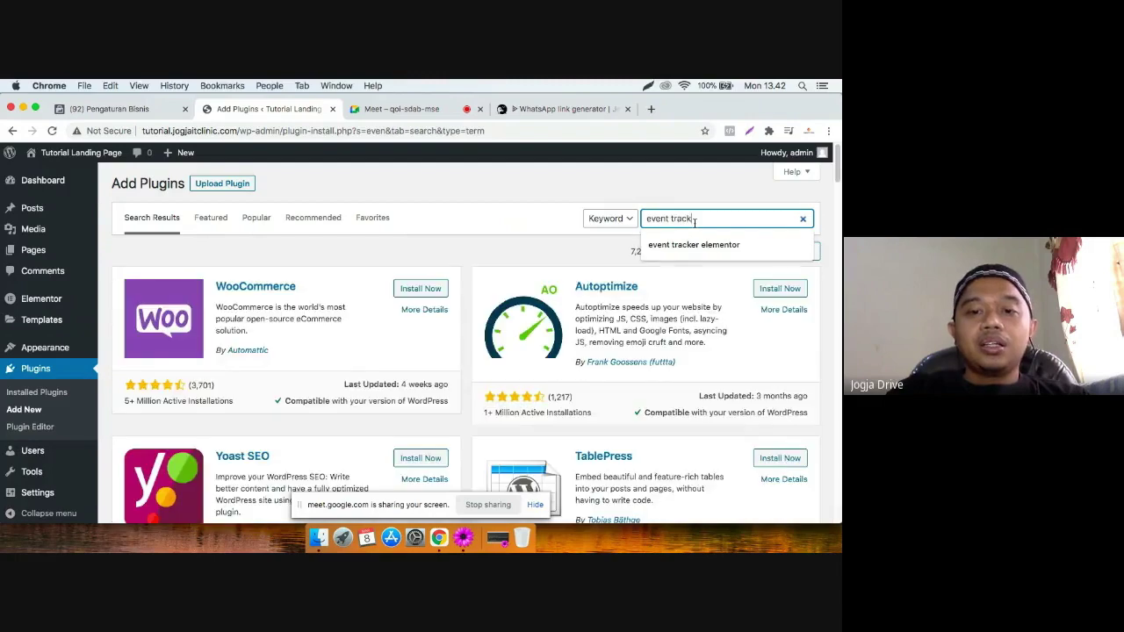
pyautogui.write('er element')
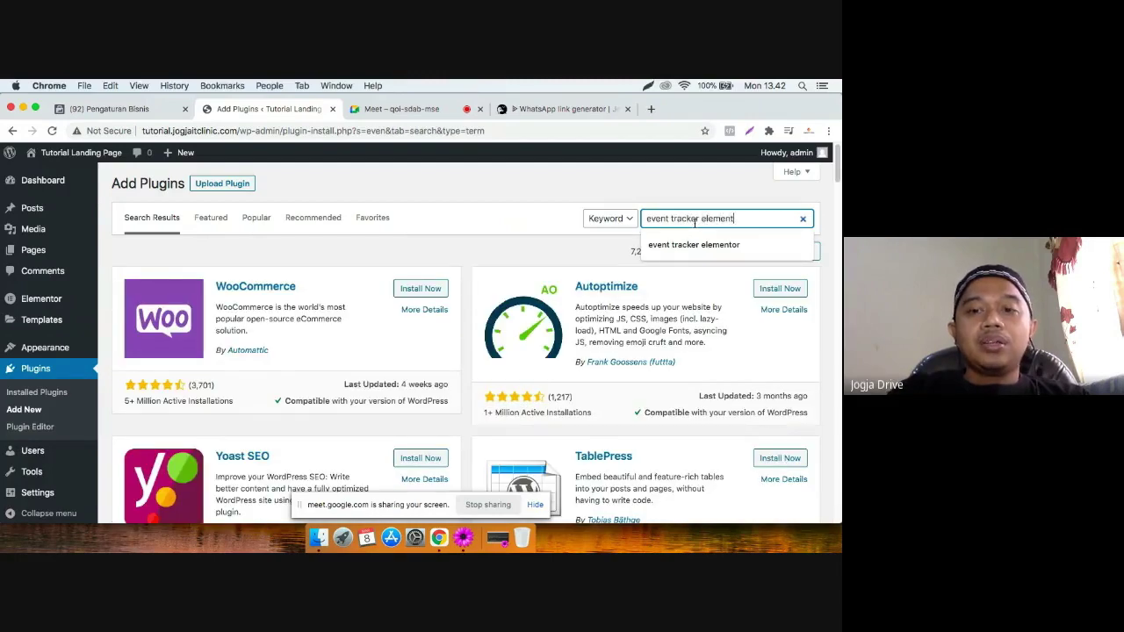
pyautogui.write('or')
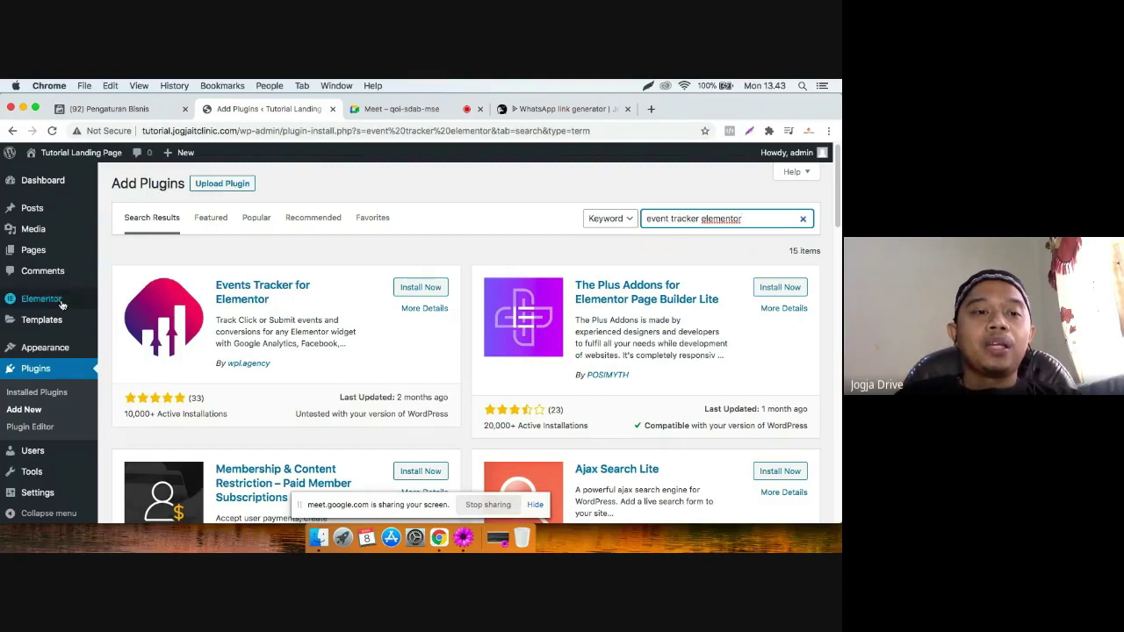
# Install and activate Events Tracker for Elementor, and check the Remarketable entry in the TextMate notes.
pyautogui.click(415, 291)
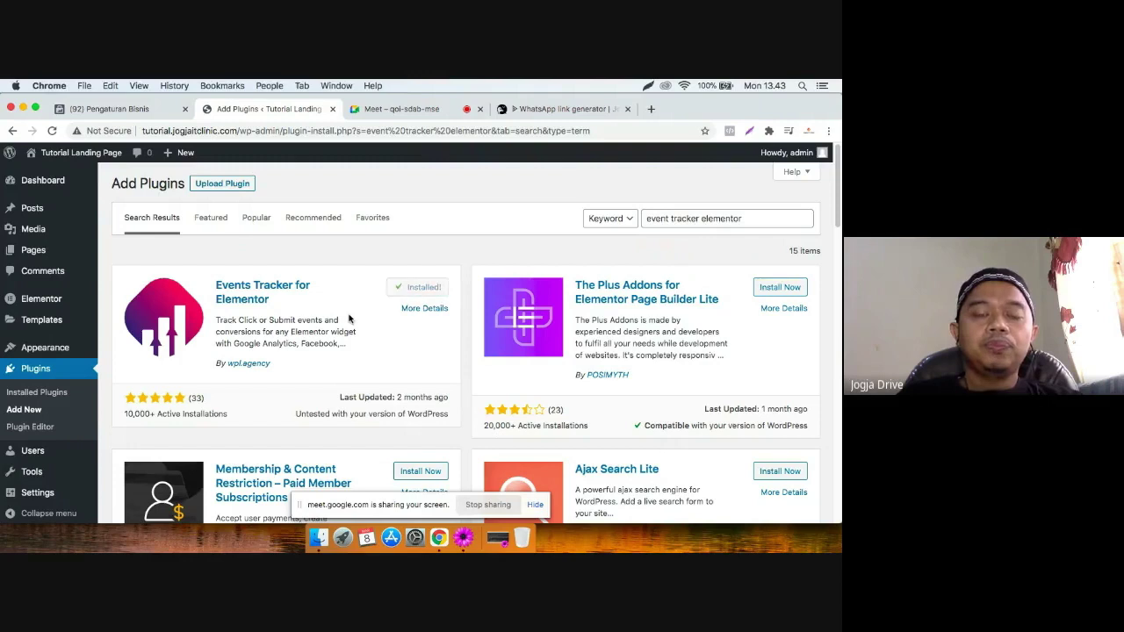
pyautogui.click(425, 289)
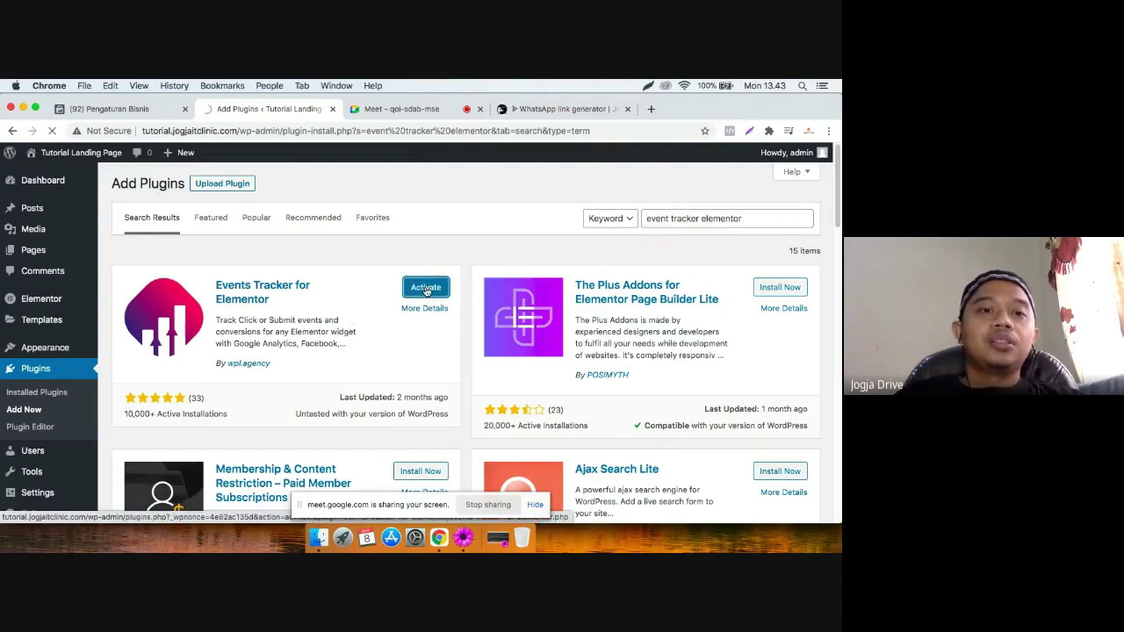
pyautogui.click(463, 537)
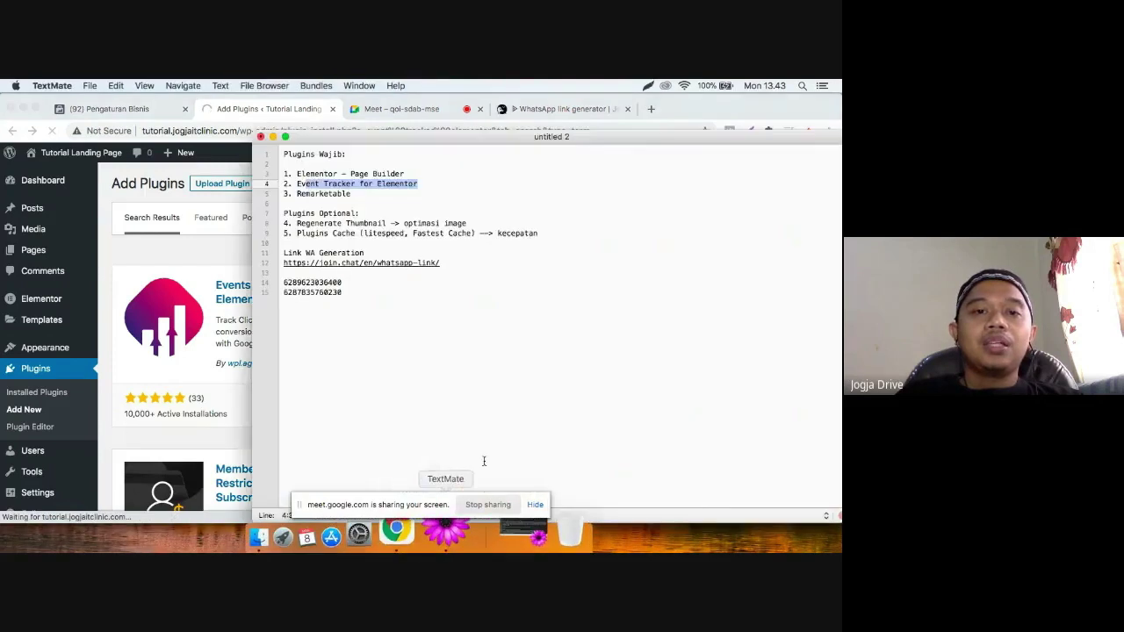
pyautogui.click(332, 194)
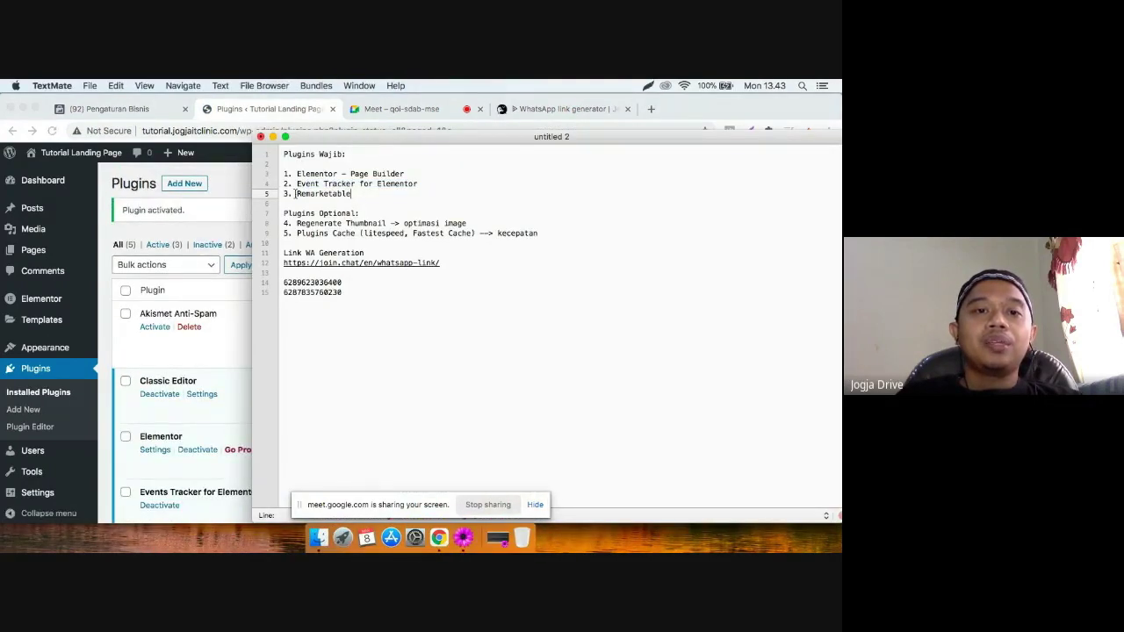
# Return to WordPress in Chrome, search the new plugins for "remarketable", and install and activate the remarketable plugin.
pyautogui.click(221, 216)
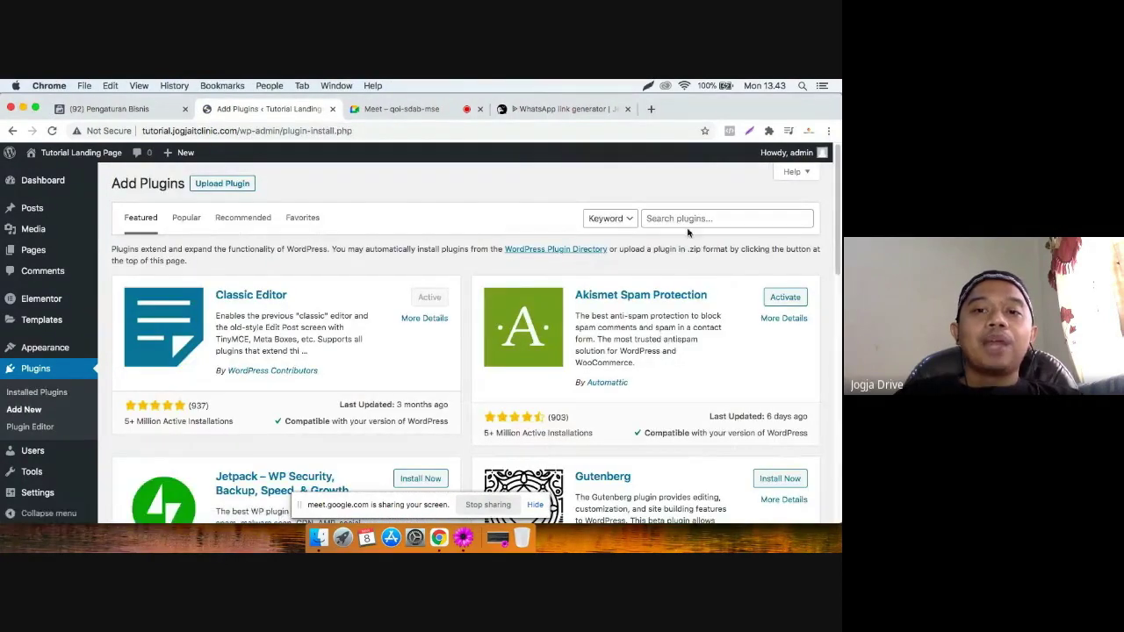
pyautogui.click(687, 219)
pyautogui.write('remarket')
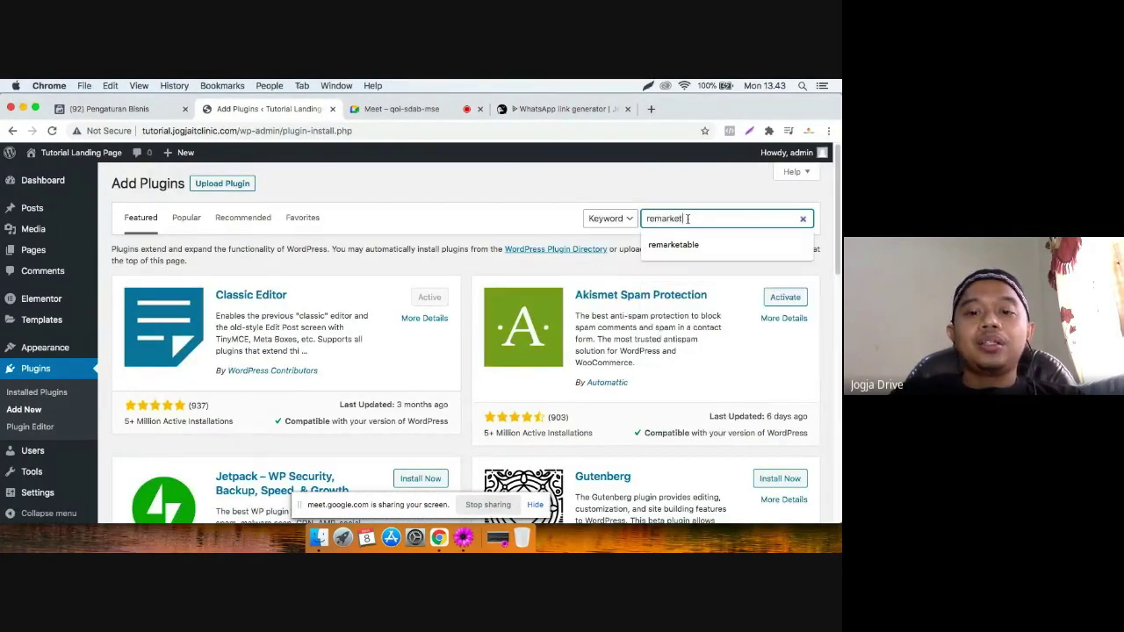
pyautogui.write('able')
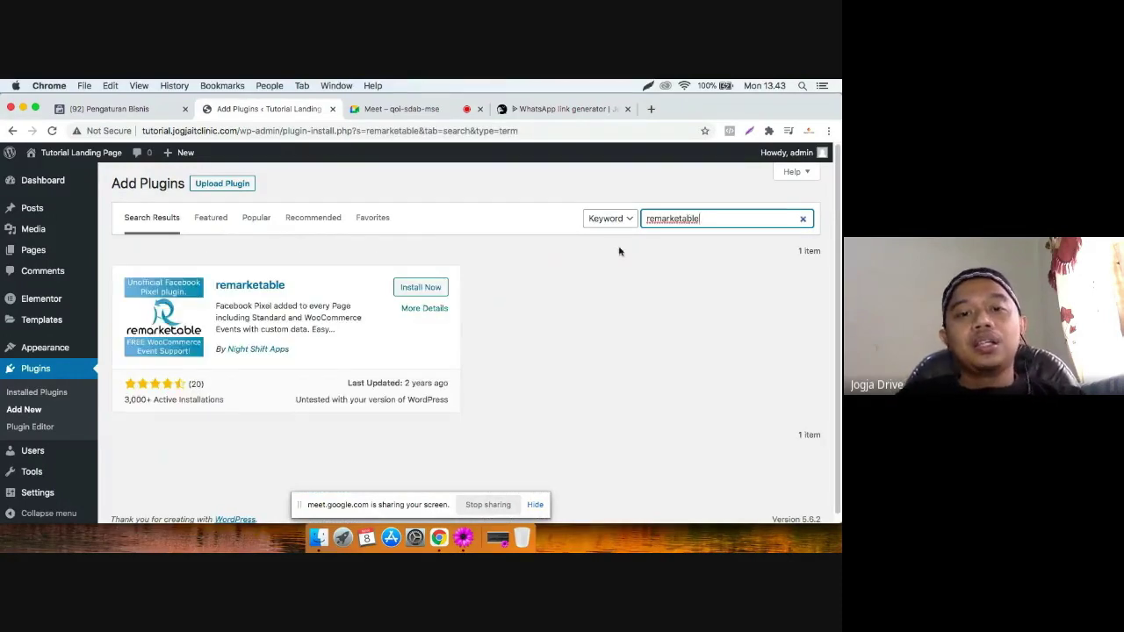
pyautogui.click(419, 293)
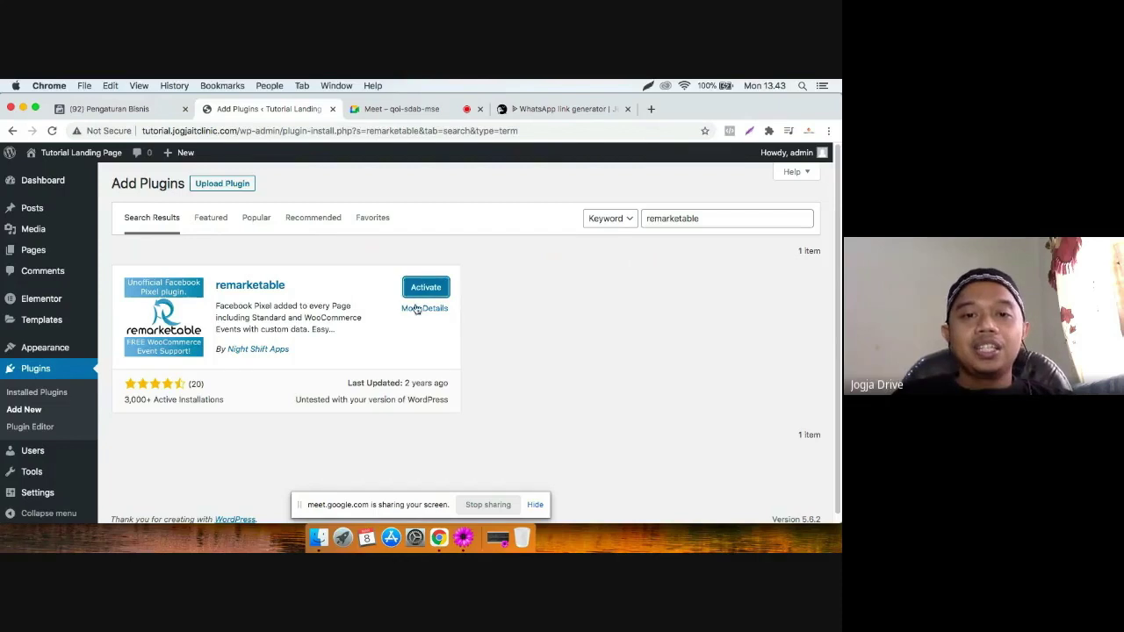
pyautogui.click(425, 289)
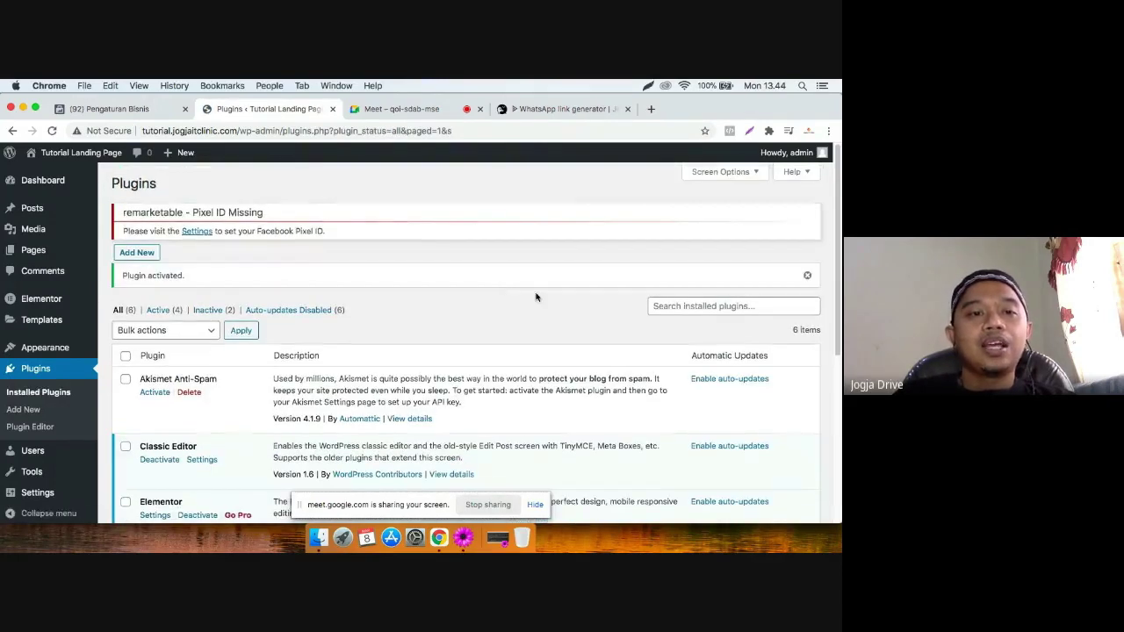
# Read the remarketable notice about the Facebook Pixel ID and copy the ID of the Pesan Link PV pixel from the Facebook business settings.
pyautogui.scroll(-2, 505, 296)
pyautogui.scroll(2, 506, 296)
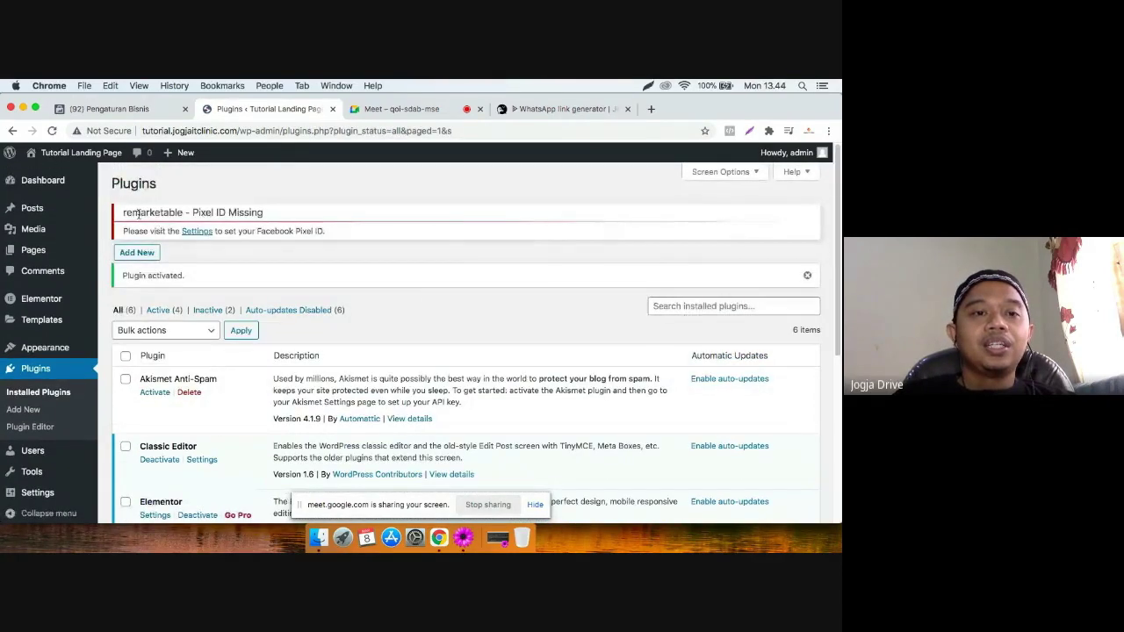
pyautogui.moveTo(128, 212); pyautogui.dragTo(184, 212)
pyautogui.click(229, 213)
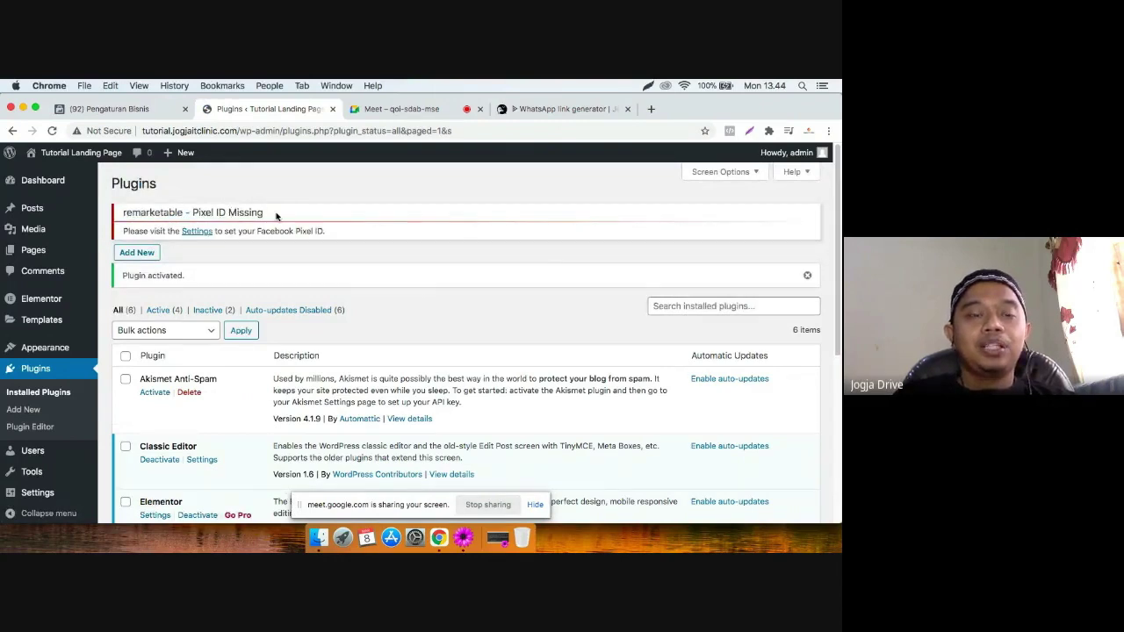
pyautogui.click(118, 109)
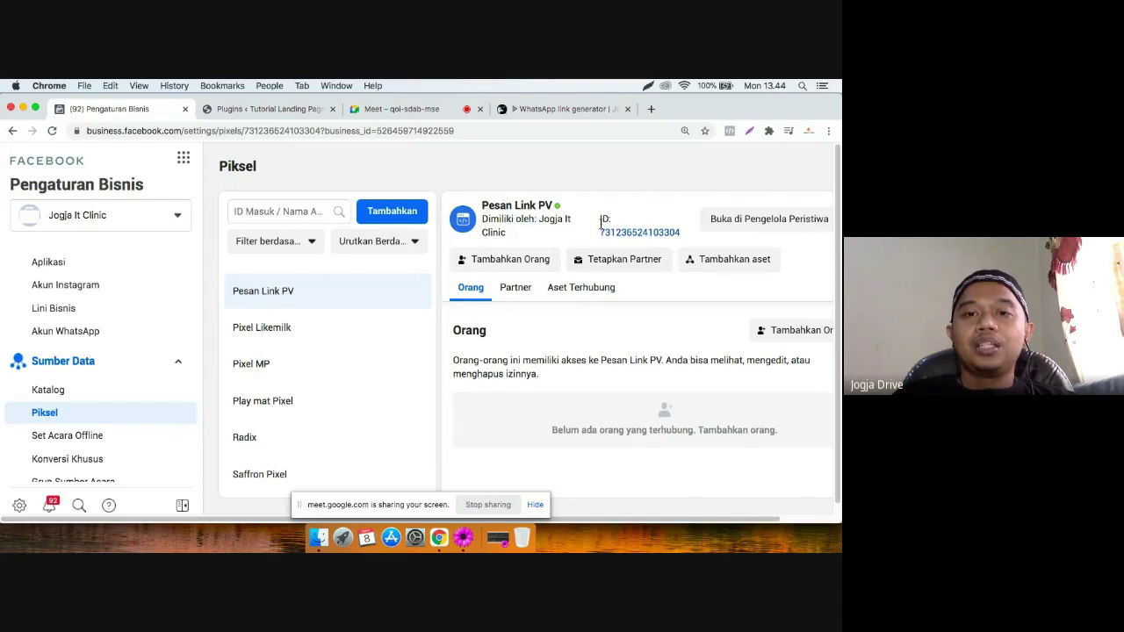
pyautogui.click(638, 235)
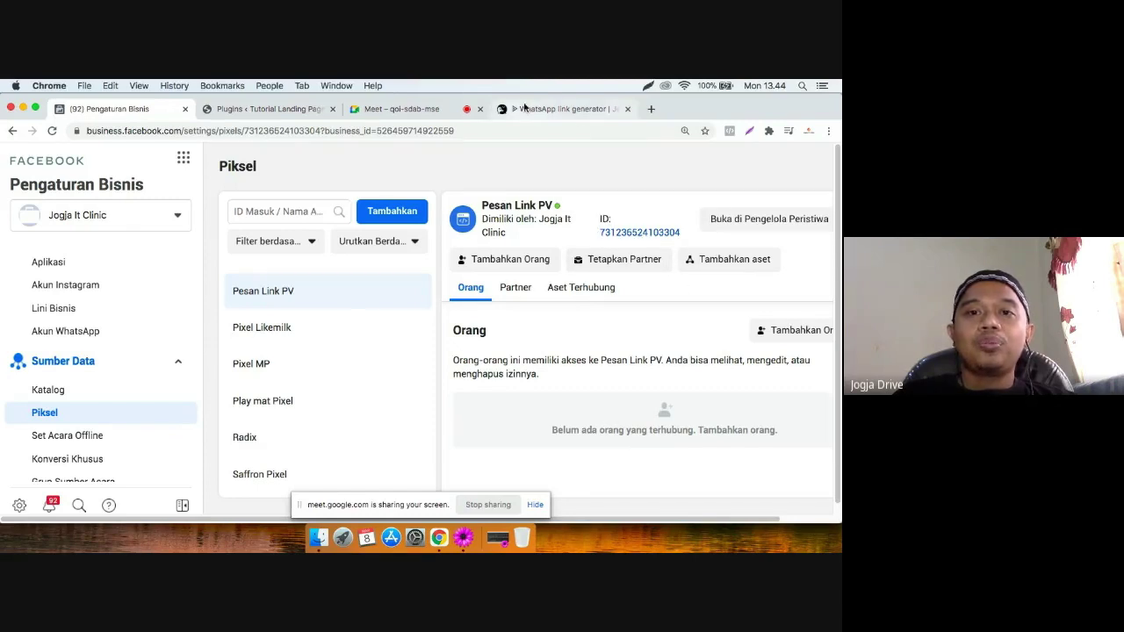
# Return to the WordPress plugins page and open the remarketable plugin's settings.
pyautogui.click(296, 109)
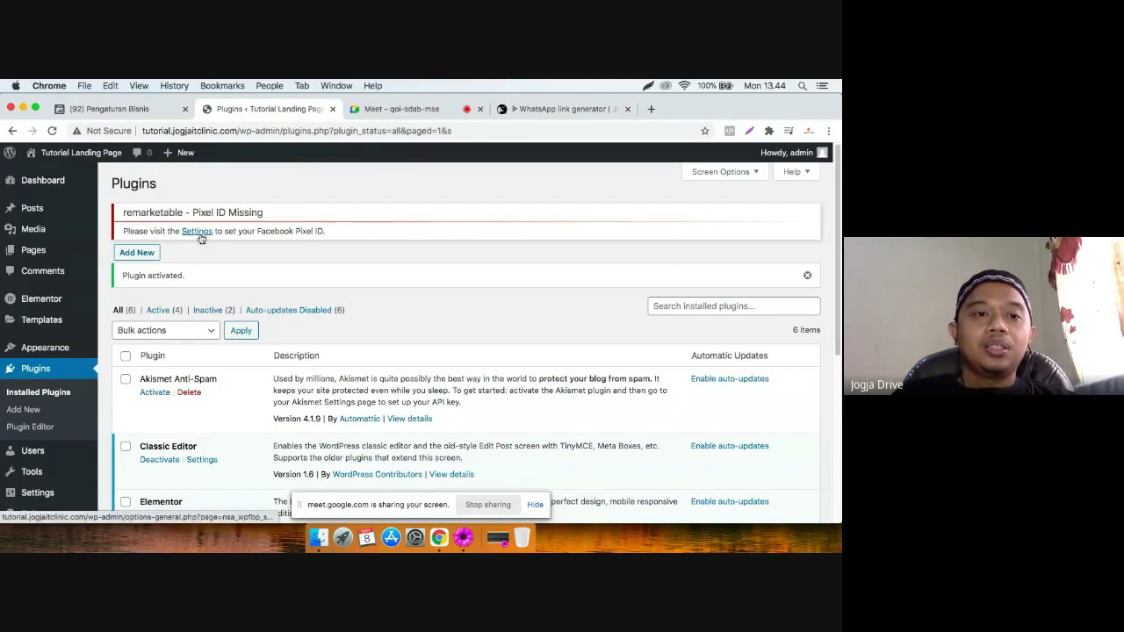
pyautogui.scroll(-1, 201, 239)
pyautogui.scroll(-5, 201, 239)
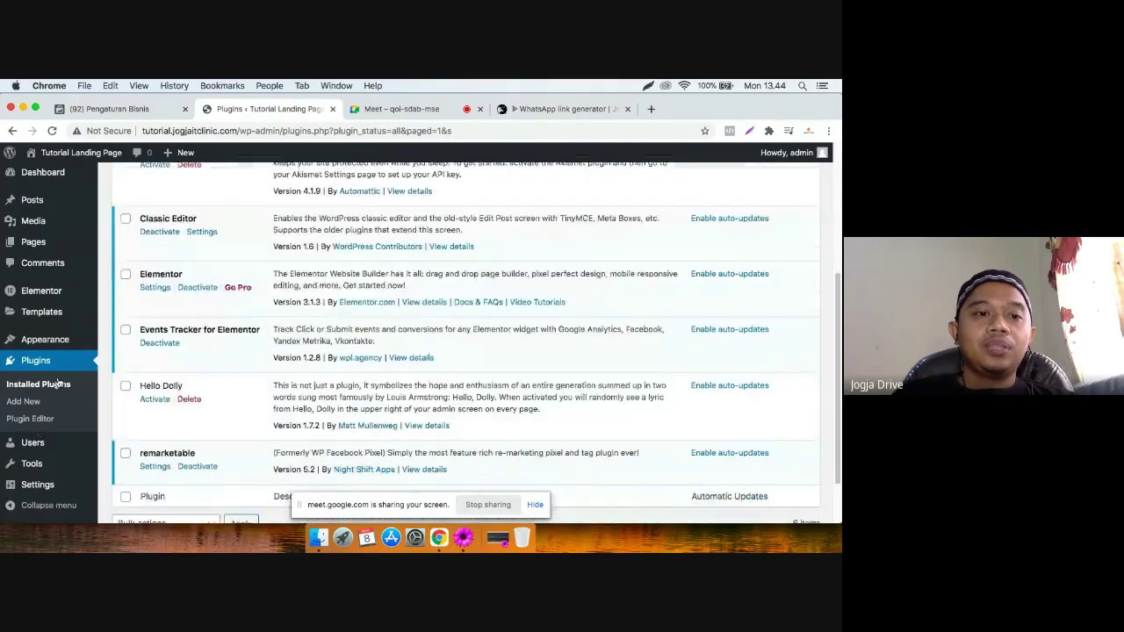
pyautogui.scroll(4, 202, 238)
pyautogui.scroll(-5, 57, 398)
pyautogui.moveTo(52, 482)
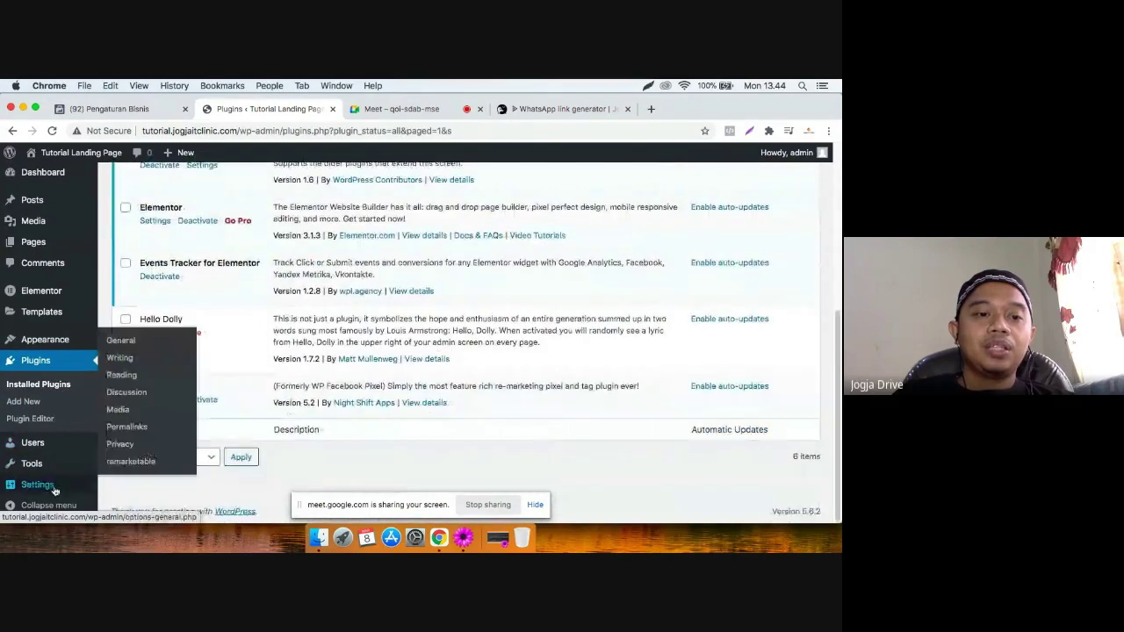
pyautogui.click(137, 464)
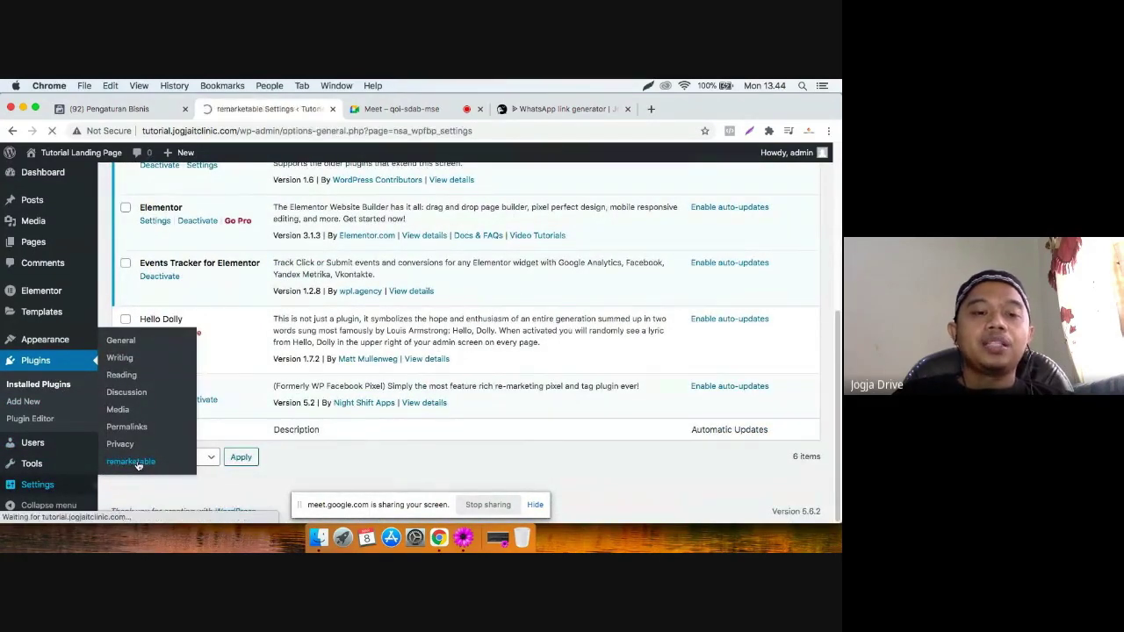
# Paste the copied pixel ID as the Facebook Pixel ID in the remarketable general settings and save them.
pyautogui.click(292, 271)
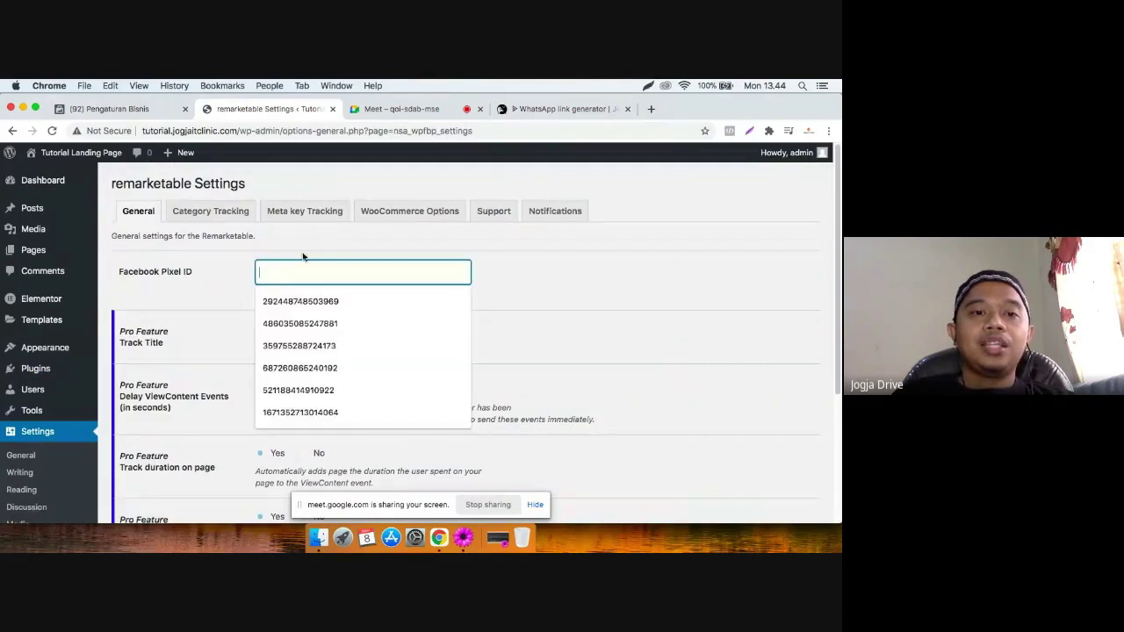
pyautogui.press('super+v')
pyautogui.click(531, 303)
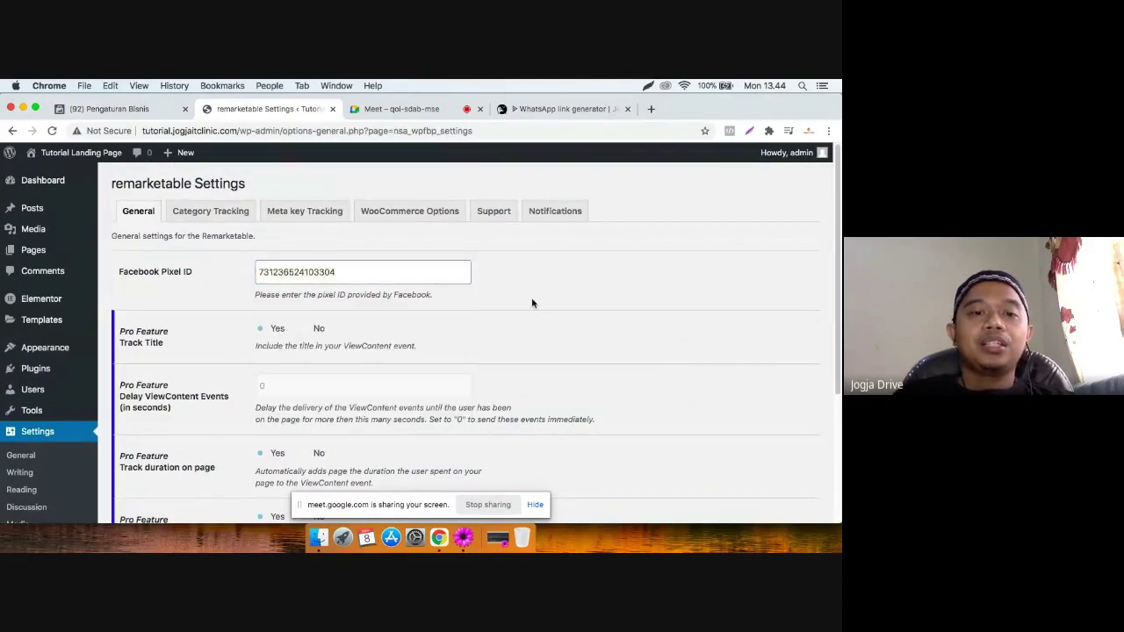
pyautogui.scroll(-5, 529, 309)
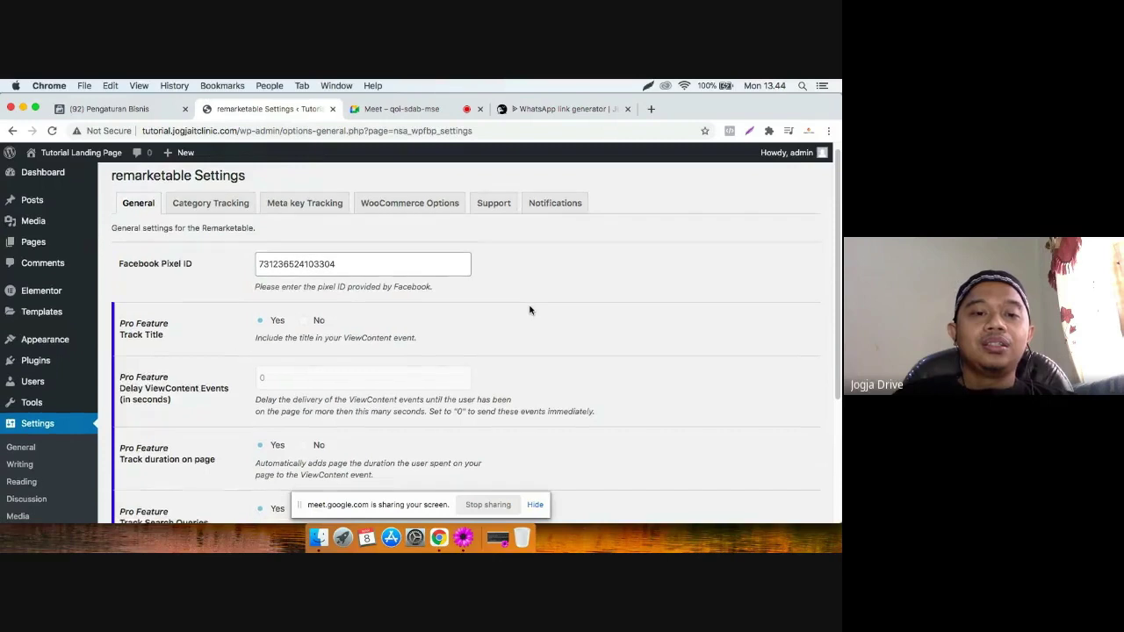
pyautogui.click(127, 474)
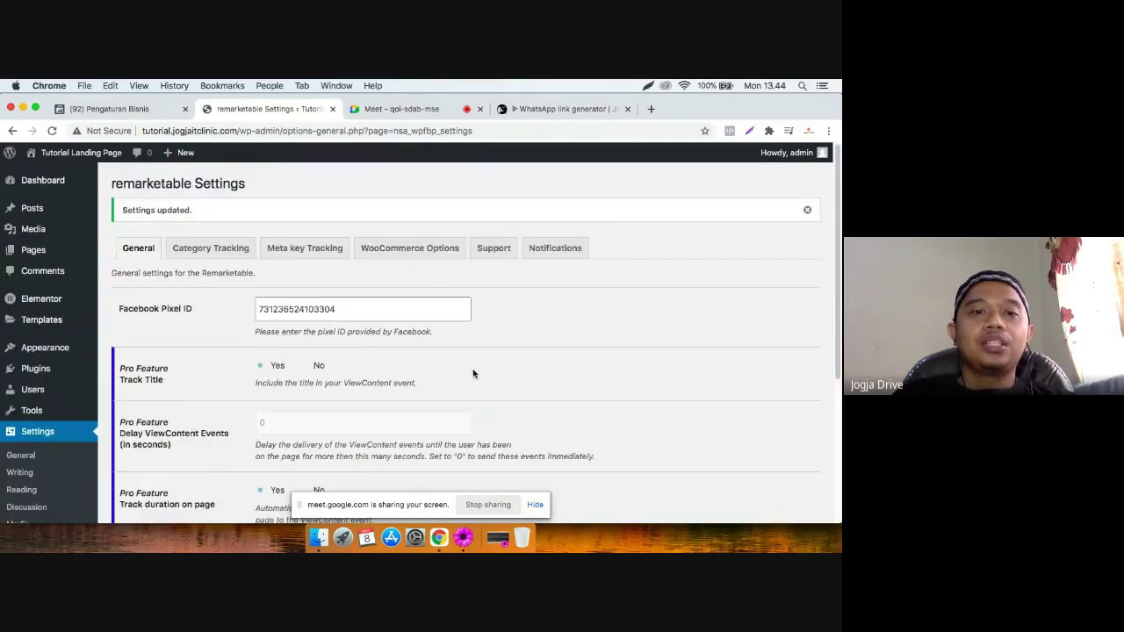
# Look over the saved remarketable settings down to User Type Tracking and check the page with the browser extension.
pyautogui.scroll(-5, 348, 357)
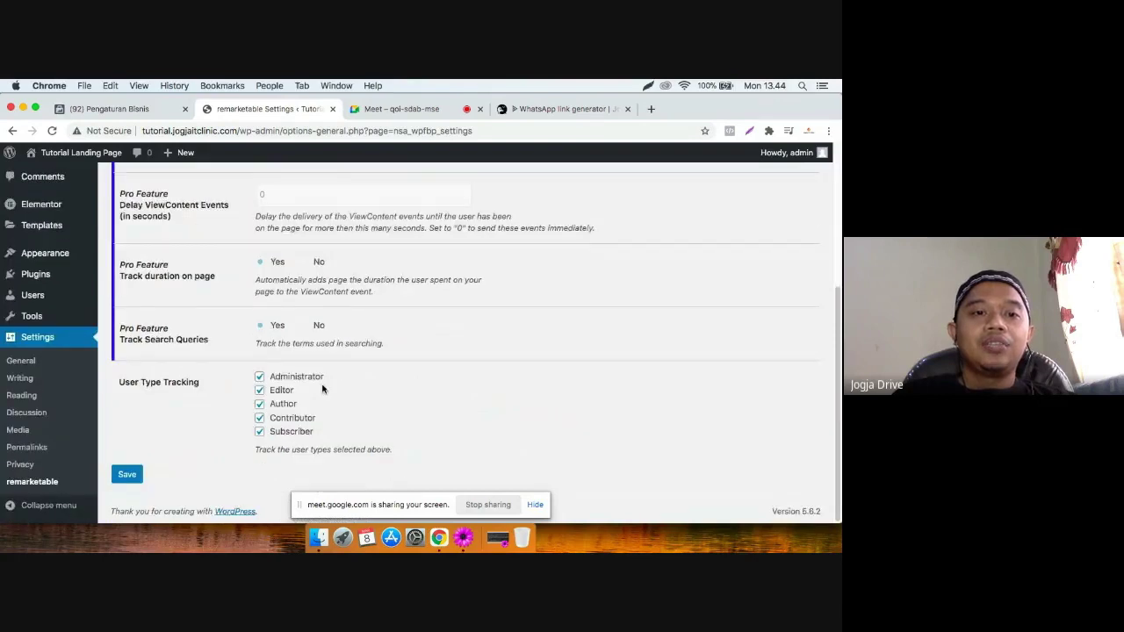
pyautogui.scroll(5, 322, 389)
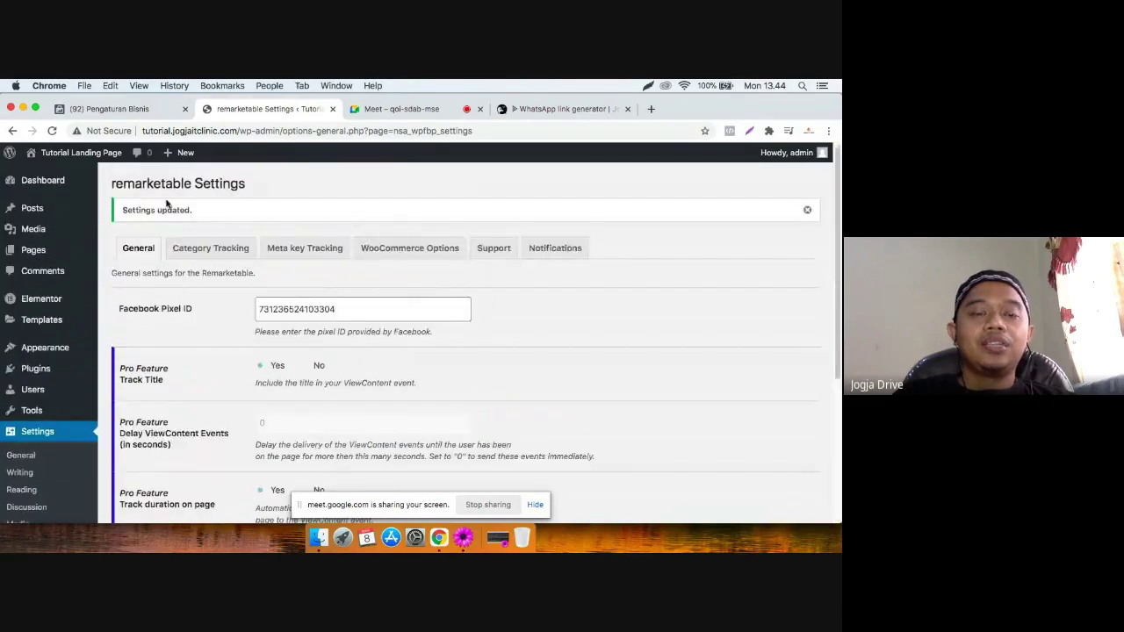
pyautogui.click(728, 132)
pyautogui.click(400, 178)
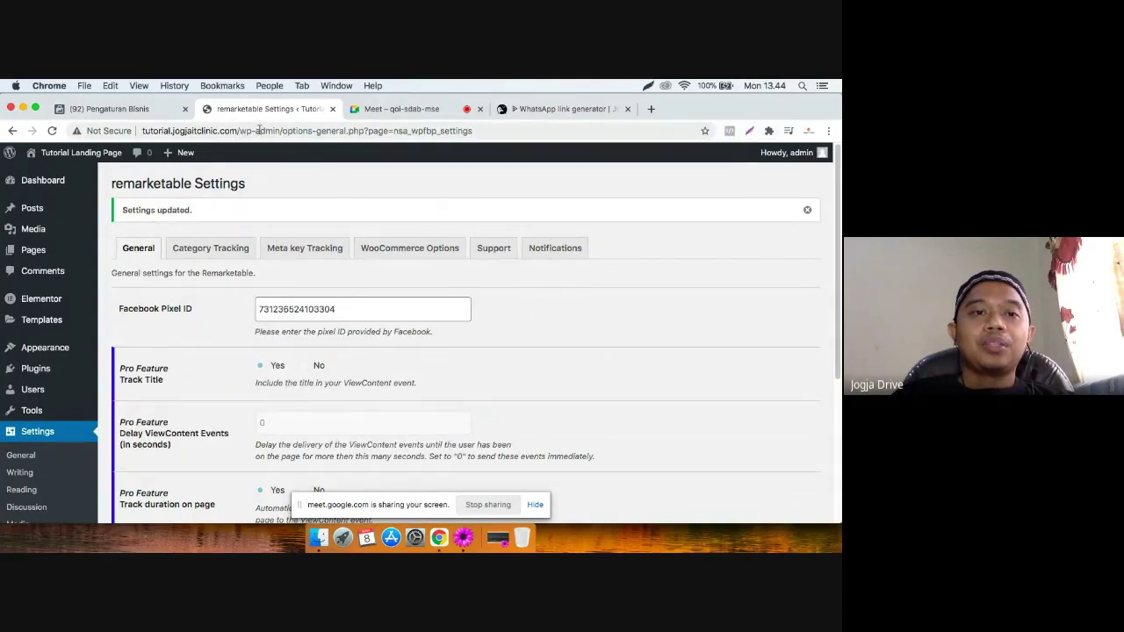
# Copy the site's domain and look up "pixel helper chrome" in a new tab to reach the Facebook Pixel Helper store page.
pyautogui.moveTo(238, 130); pyautogui.dragTo(142, 131)
pyautogui.press('super+c')
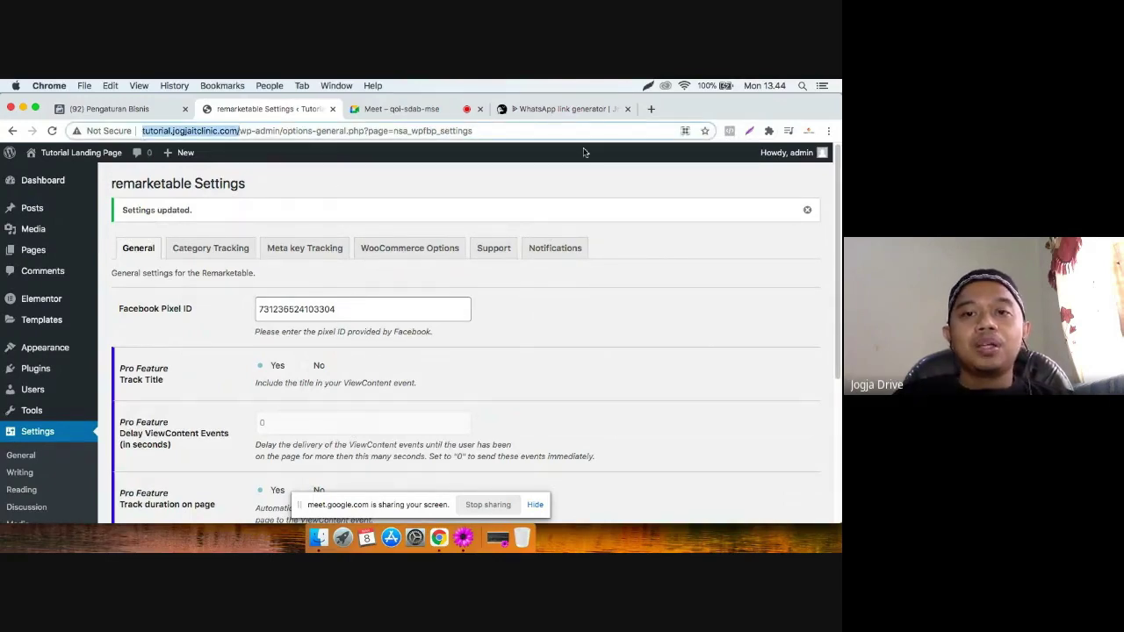
pyautogui.click(651, 109)
pyautogui.write('p')
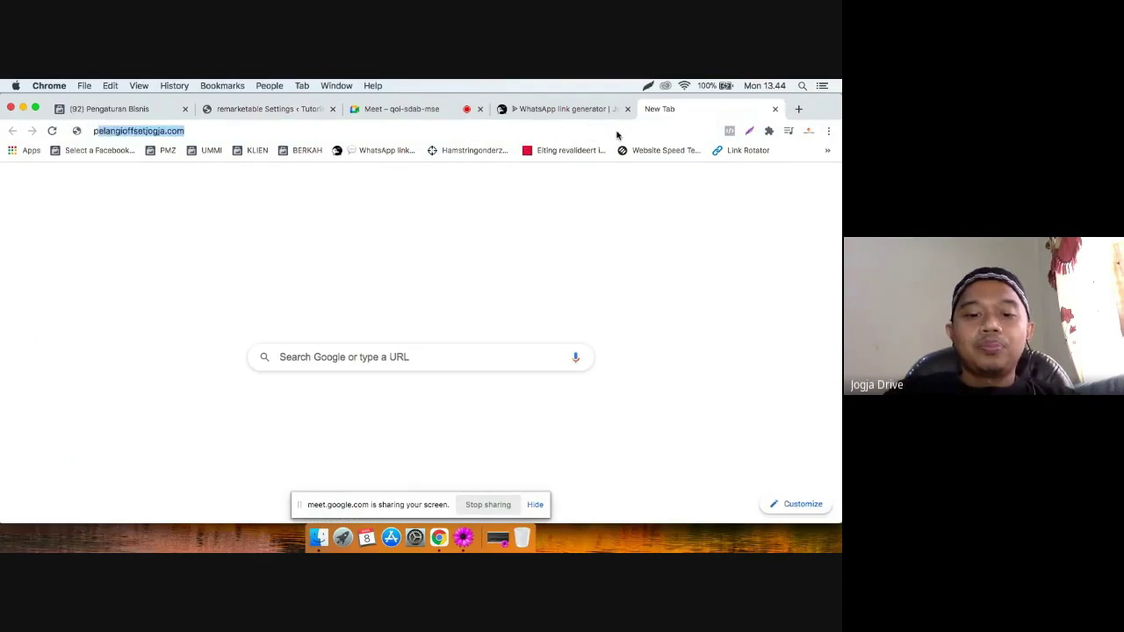
pyautogui.write('ixel helpe')
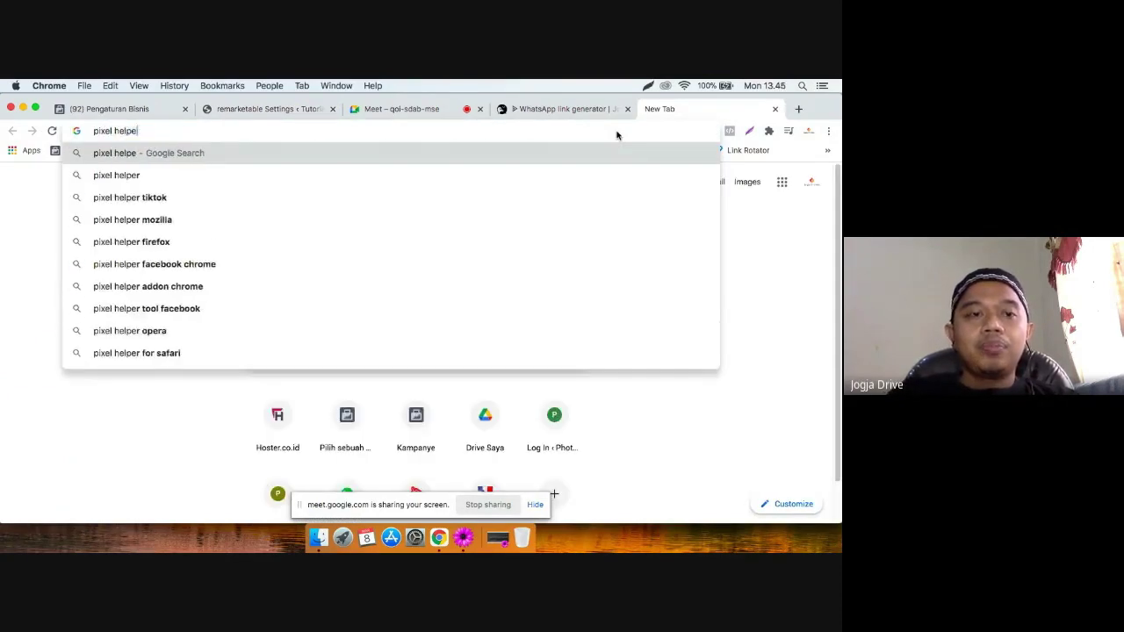
pyautogui.write('r c')
pyautogui.press('Down')
pyautogui.press('Down')
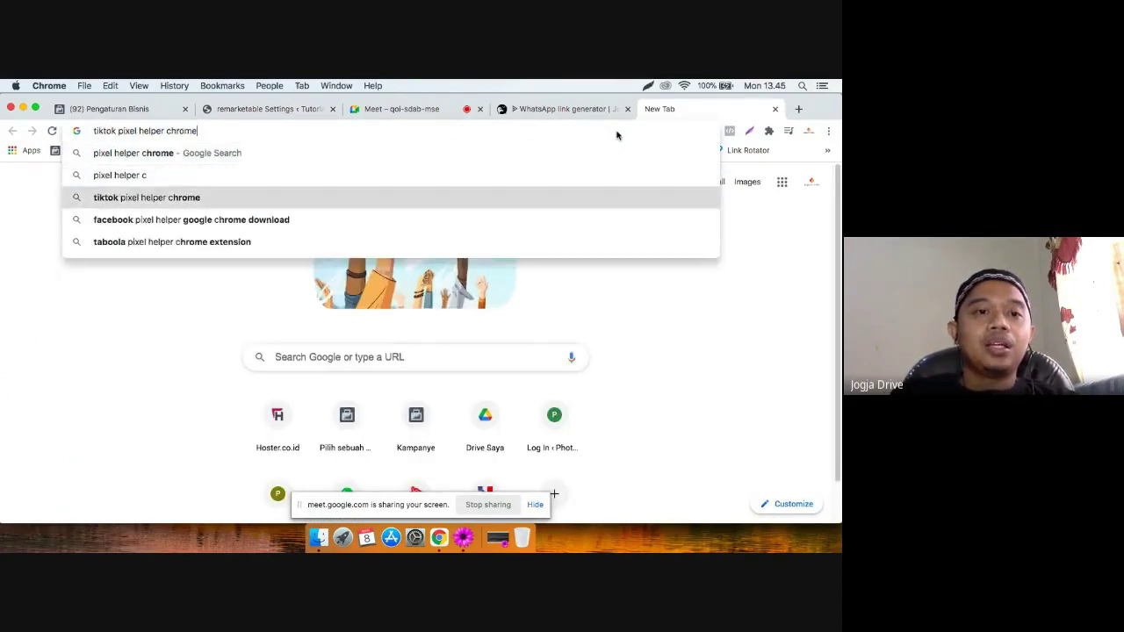
pyautogui.press('Up')
pyautogui.press('Up')
pyautogui.press('Return')
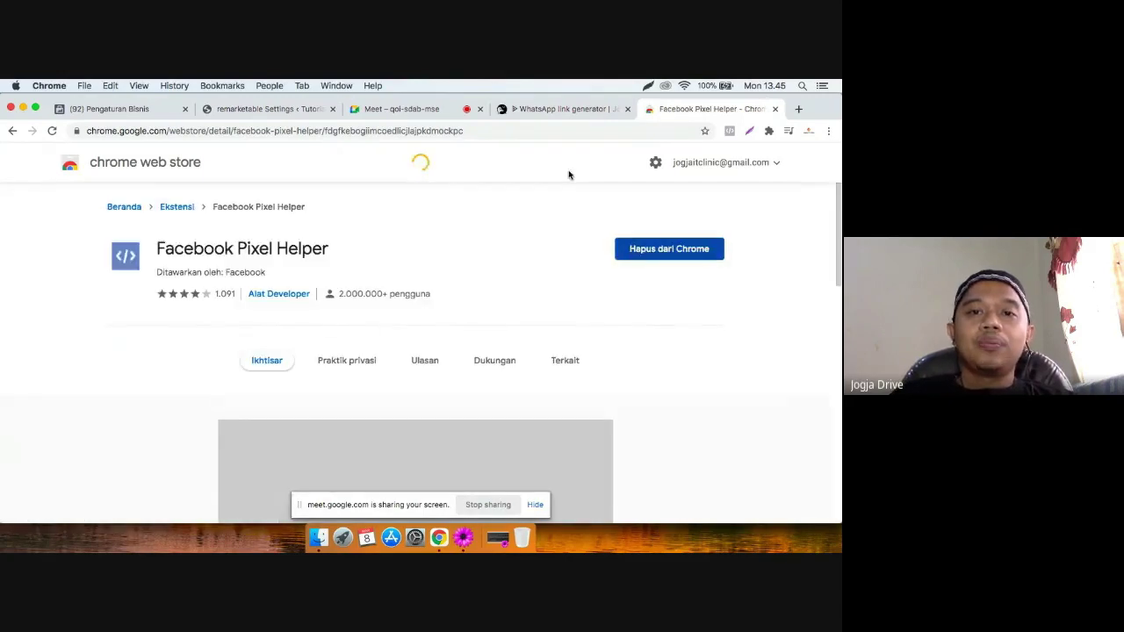
# Load tutorial.jogjaitclinic.com from the copied address and inspect its pixel and events with Facebook Pixel Helper.
pyautogui.click(403, 130)
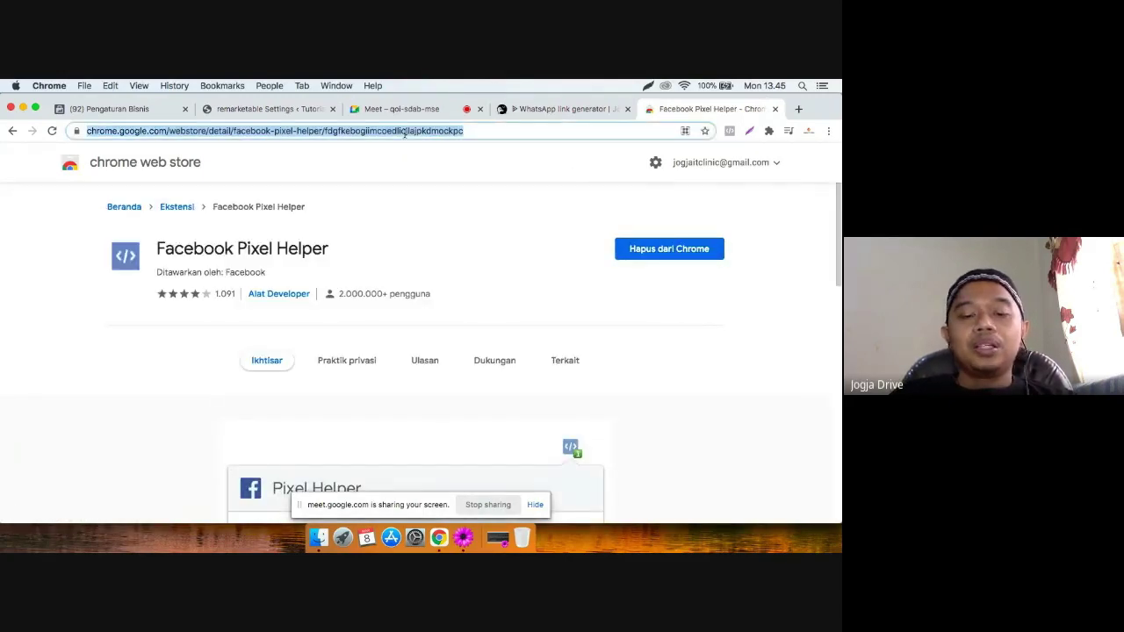
pyautogui.press('super+v')
pyautogui.press('Return')
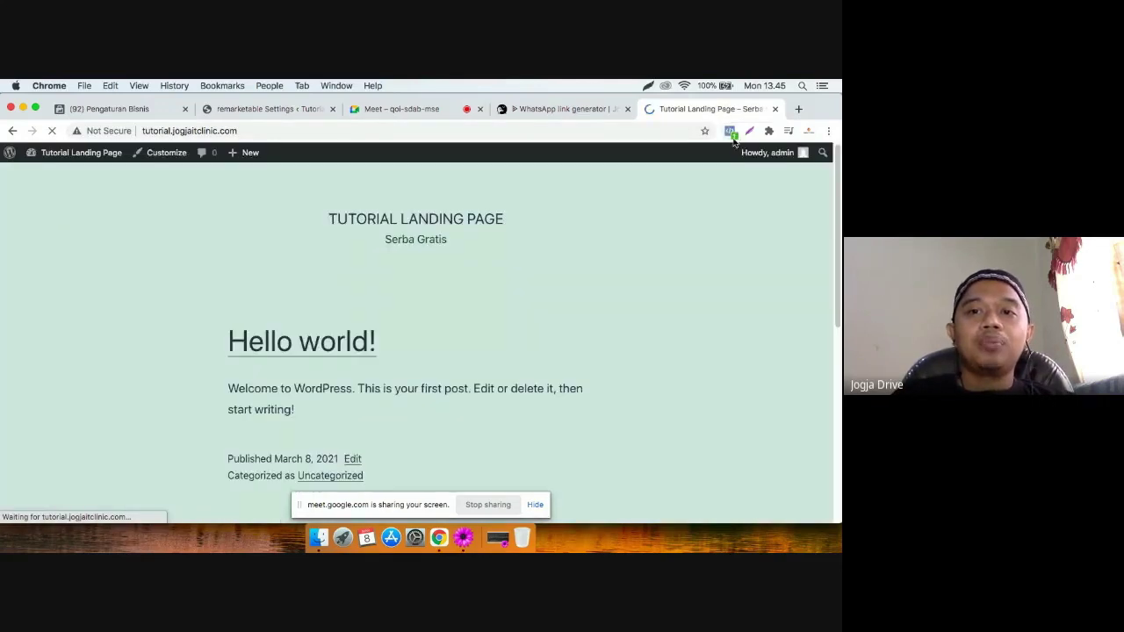
pyautogui.click(730, 131)
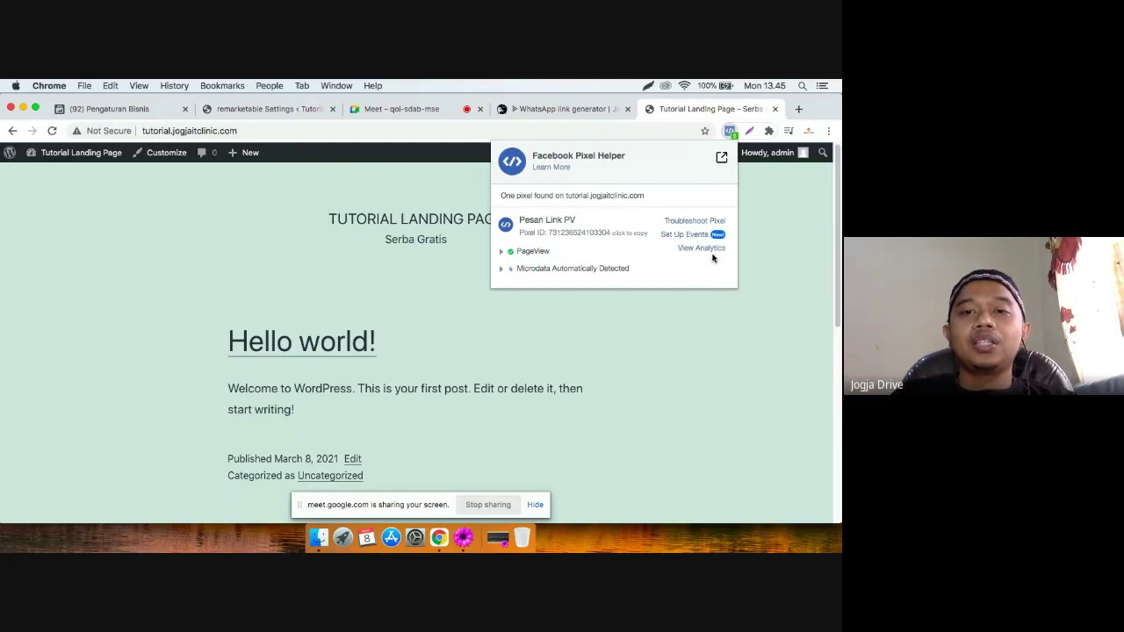
pyautogui.click(697, 338)
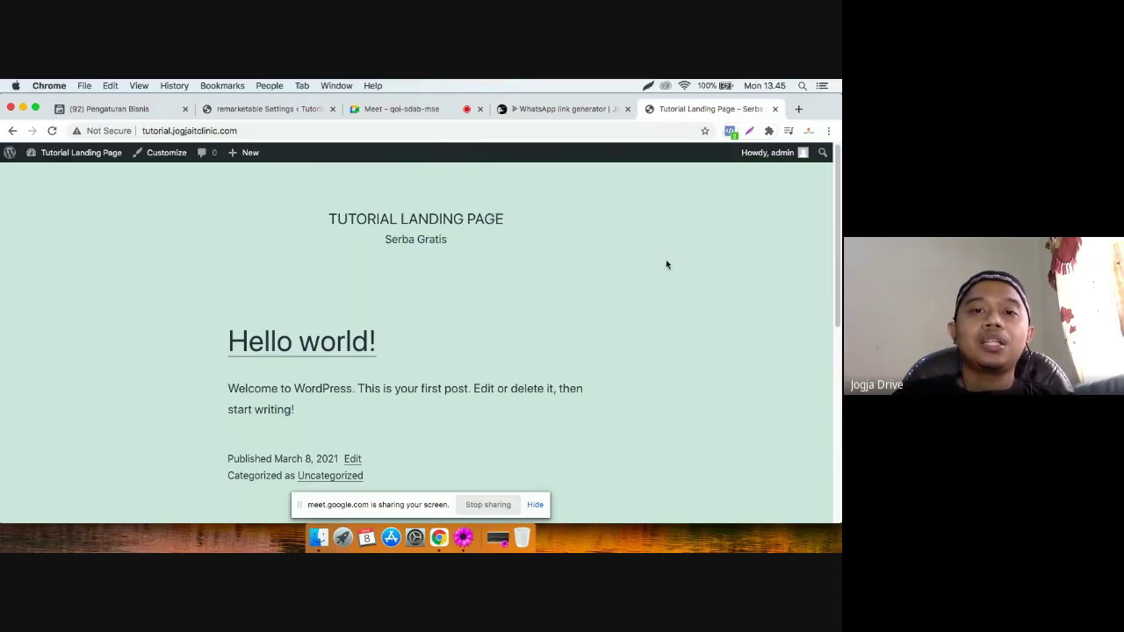
# Return to the remarketable settings and review the mandatory and optional plugins in the TextMate notes.
pyautogui.click(262, 109)
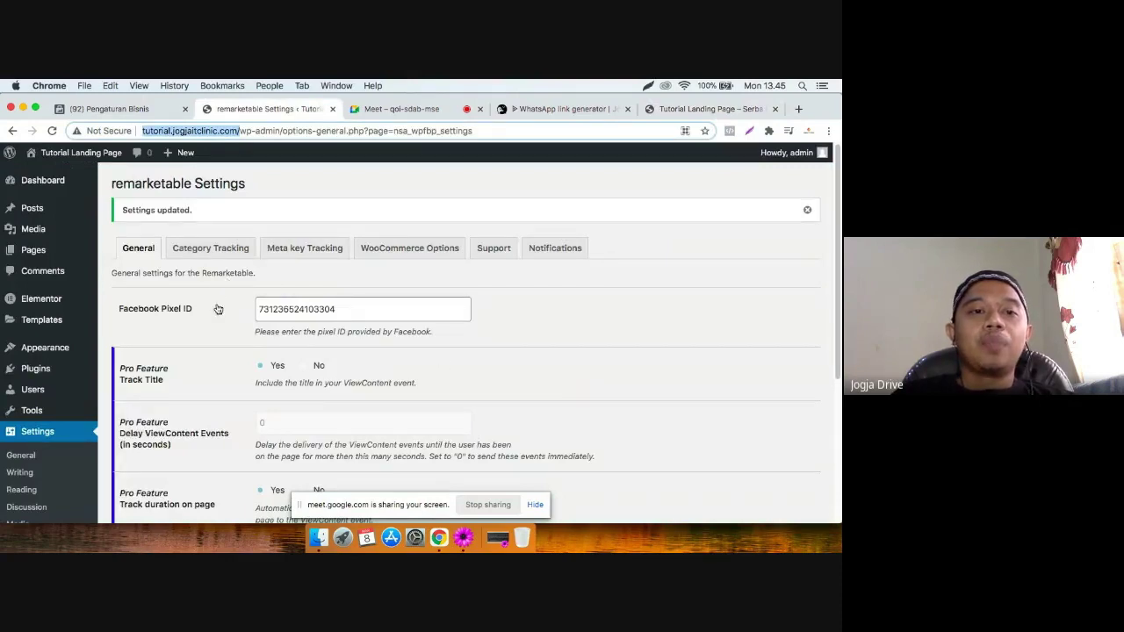
pyautogui.click(520, 531)
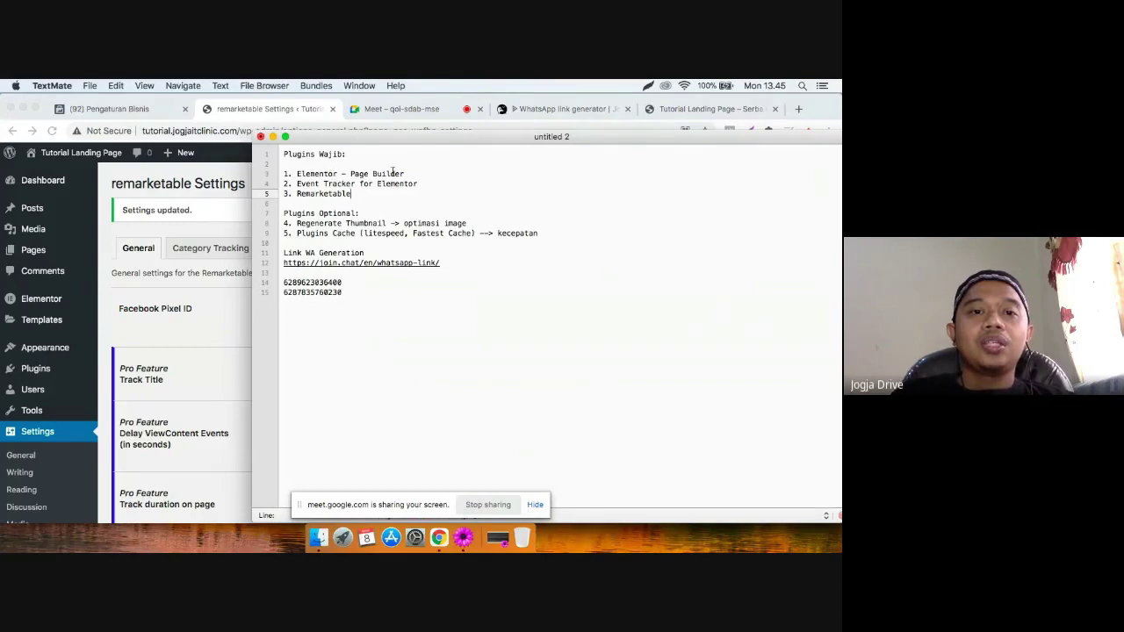
pyautogui.moveTo(423, 184); pyautogui.dragTo(292, 188)
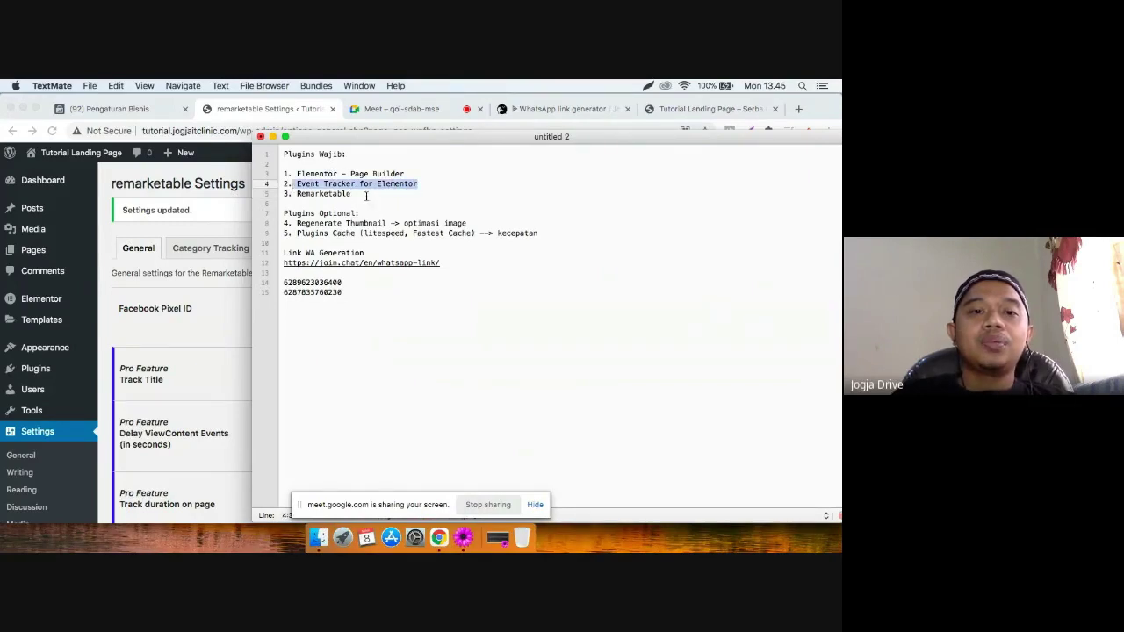
pyautogui.moveTo(366, 196); pyautogui.dragTo(283, 194)
pyautogui.click(396, 207)
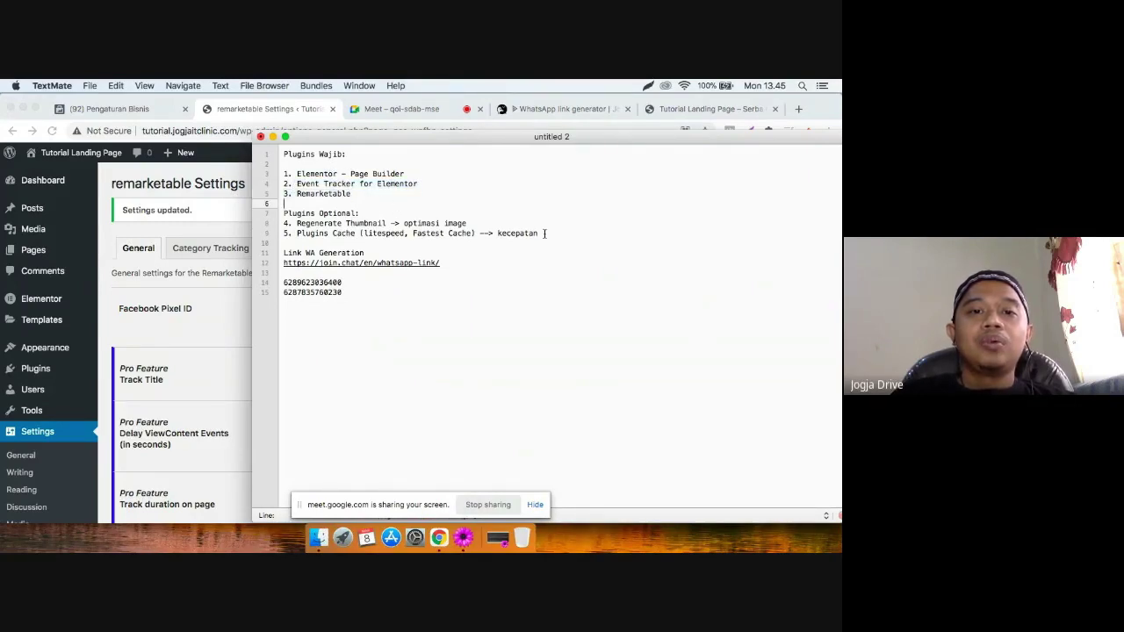
pyautogui.moveTo(546, 233); pyautogui.dragTo(290, 226)
pyautogui.moveTo(545, 233); pyautogui.dragTo(281, 223)
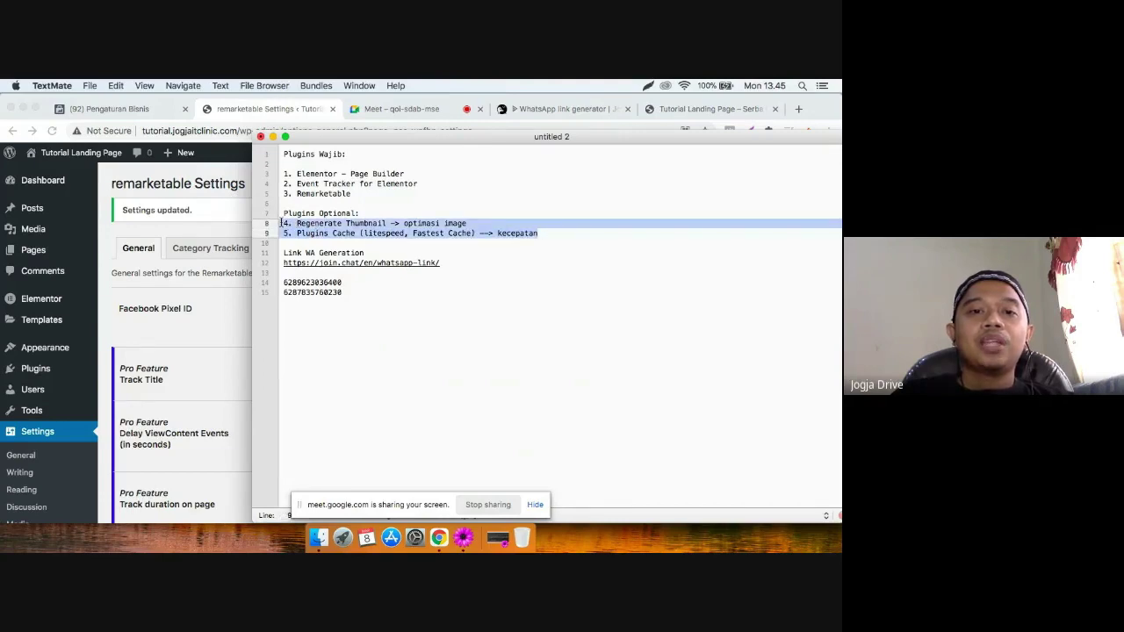
# Switch back to WordPress in Chrome and search the plugins available to add for "regenerate thumbnail".
pyautogui.click(163, 233)
pyautogui.moveTo(35, 368)
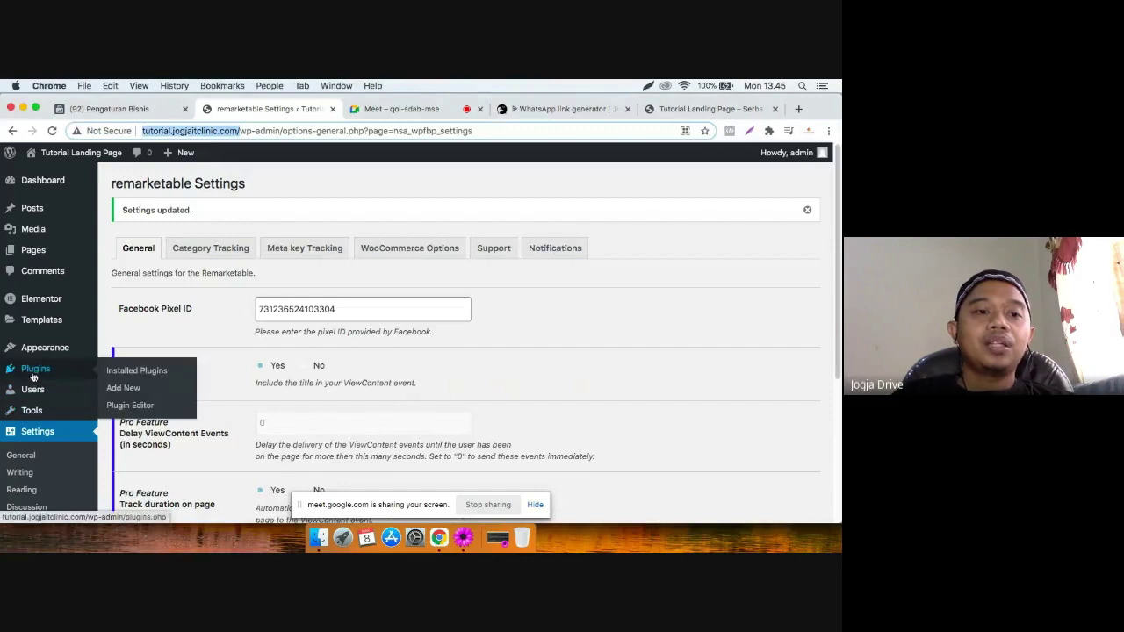
pyautogui.click(120, 388)
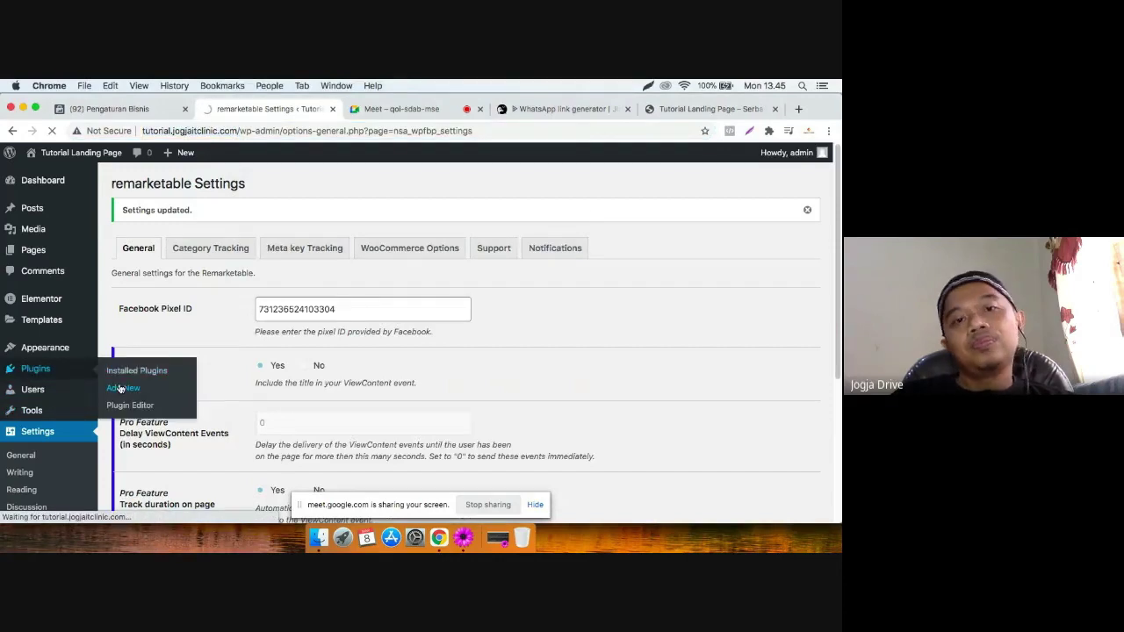
pyautogui.click(674, 218)
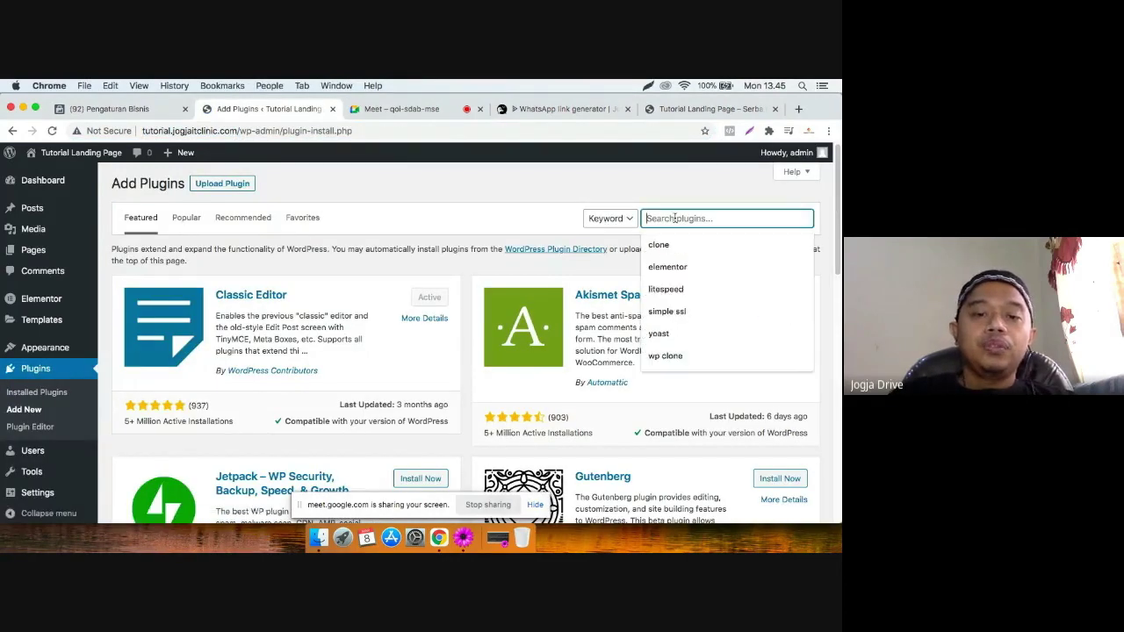
pyautogui.write('regen')
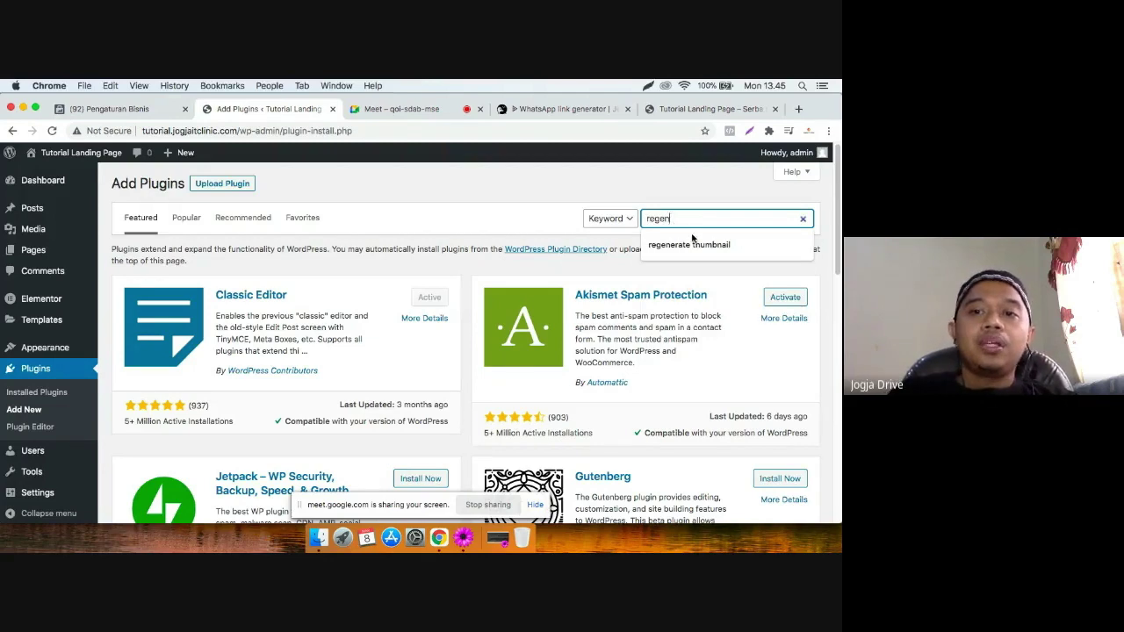
pyautogui.write('e')
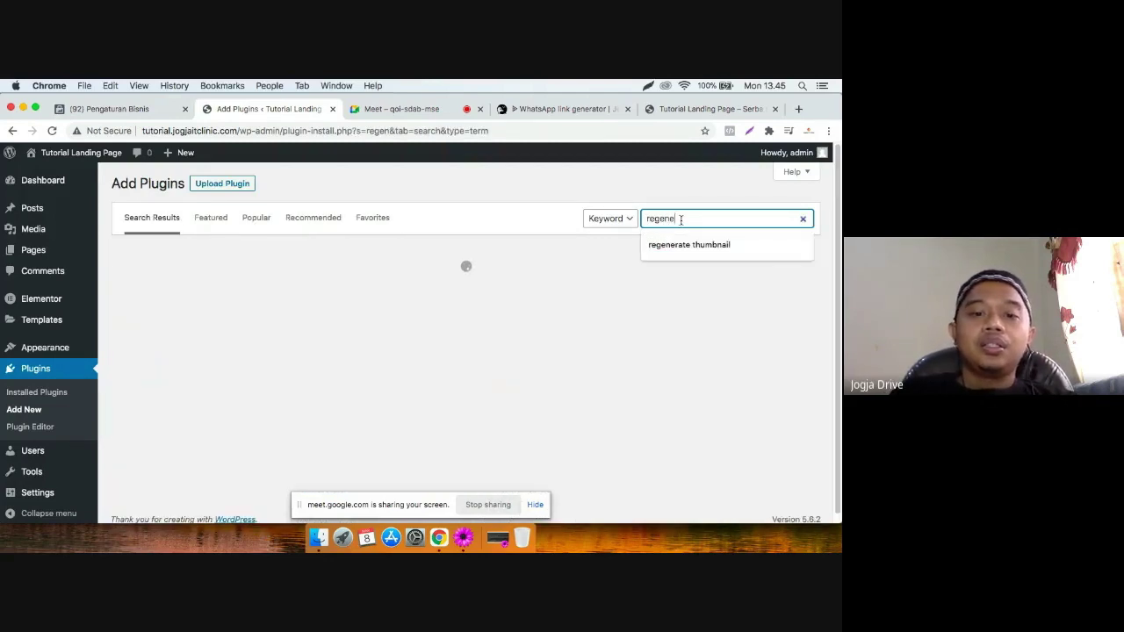
pyautogui.write('rate thum')
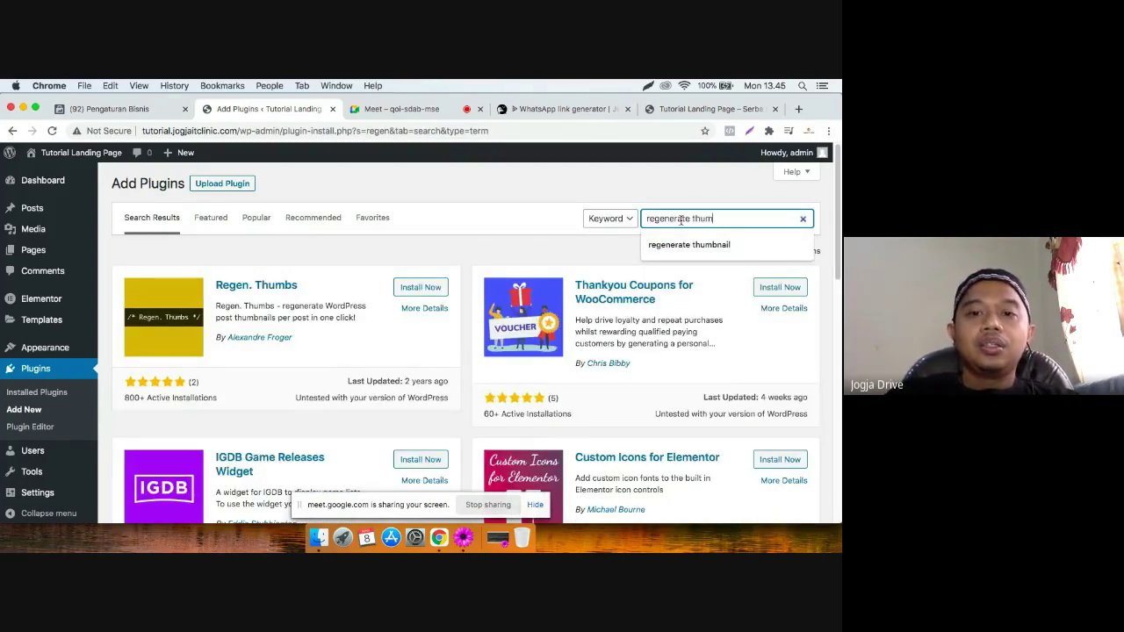
pyautogui.write('bnail')
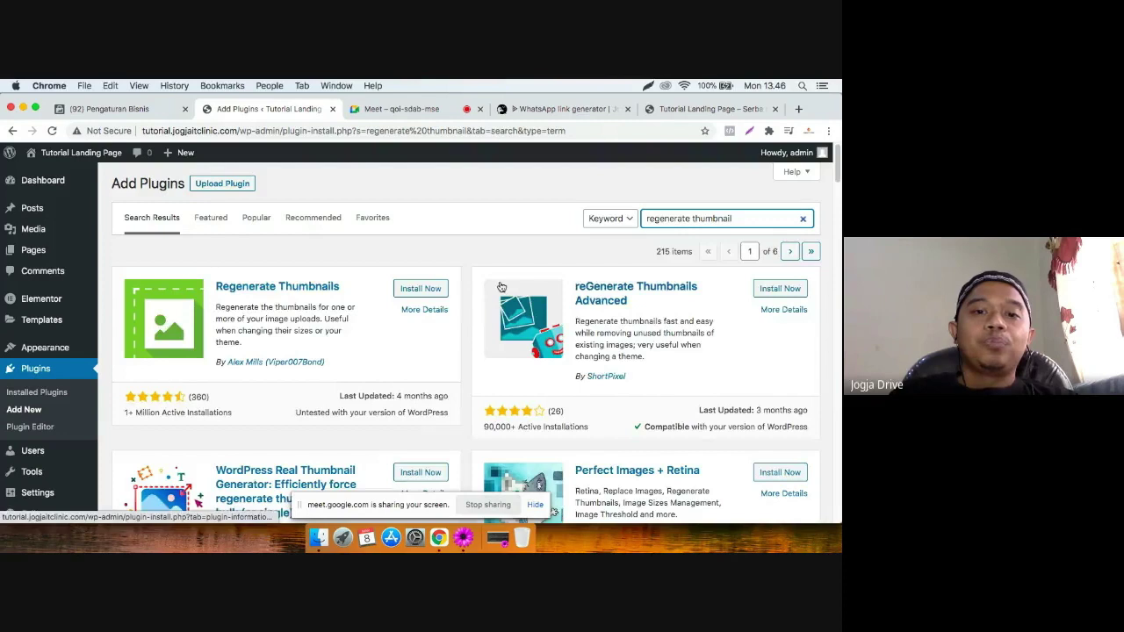
# Look through the search results, read the Regenerate Thumbnails description, and install and activate that plugin.
pyautogui.scroll(-1, 368, 315)
pyautogui.scroll(-6, 368, 315)
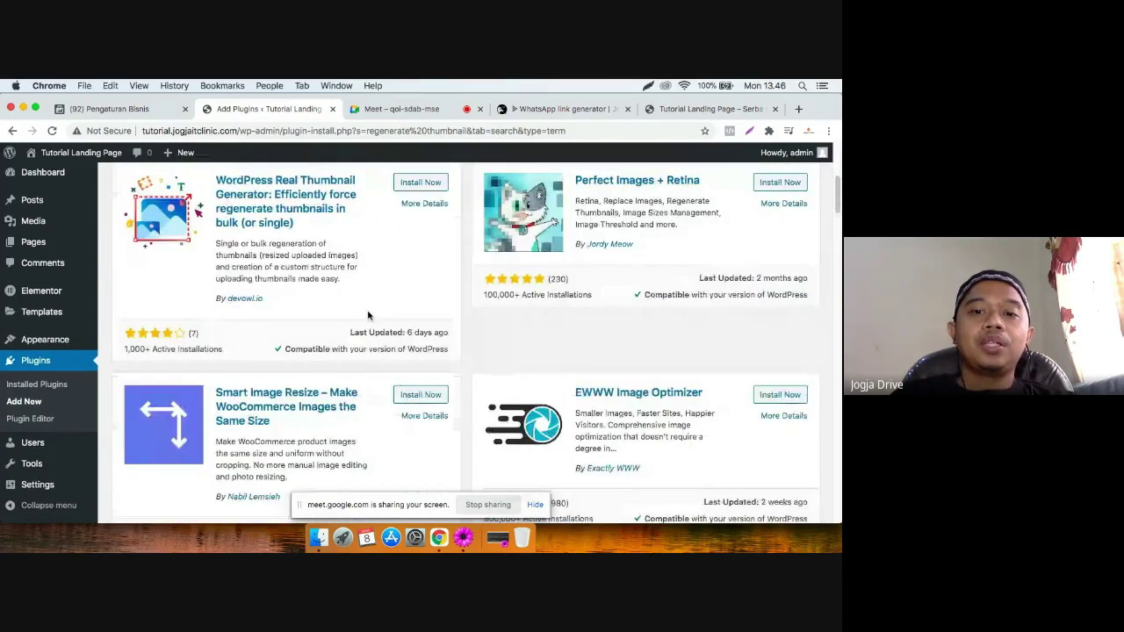
pyautogui.scroll(6, 368, 316)
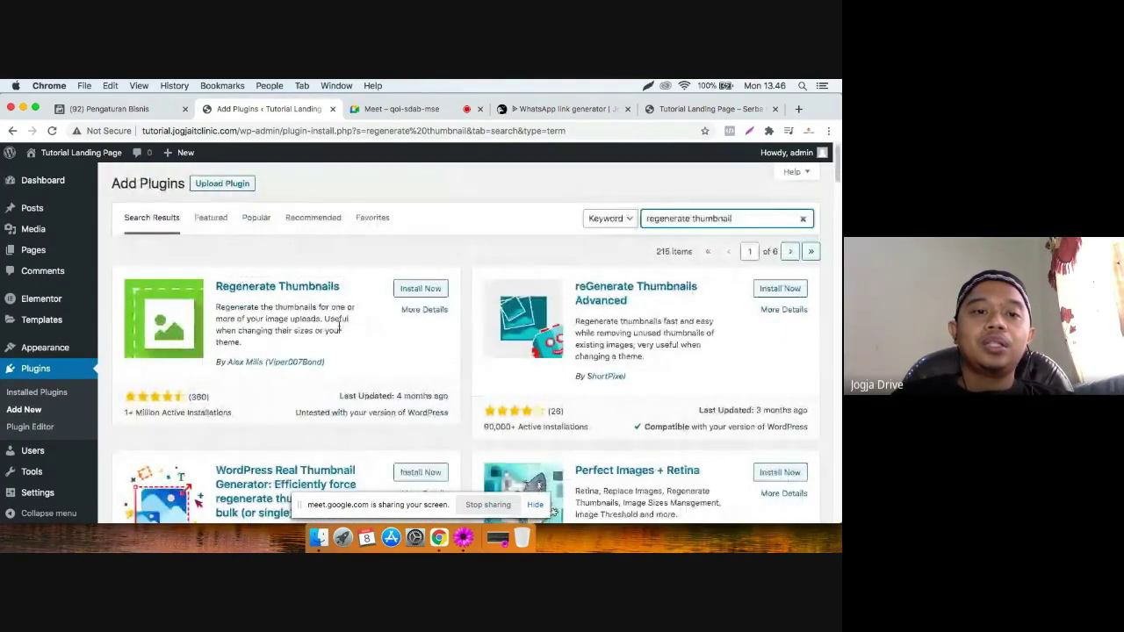
pyautogui.click(414, 288)
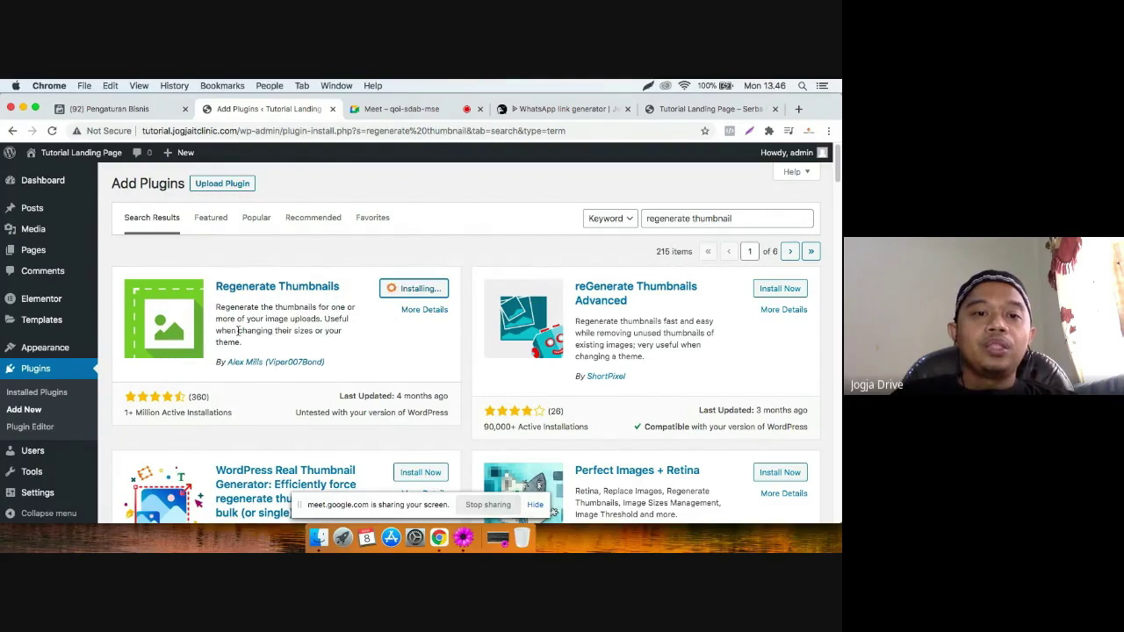
pyautogui.moveTo(268, 345); pyautogui.dragTo(224, 307)
pyautogui.click(230, 315)
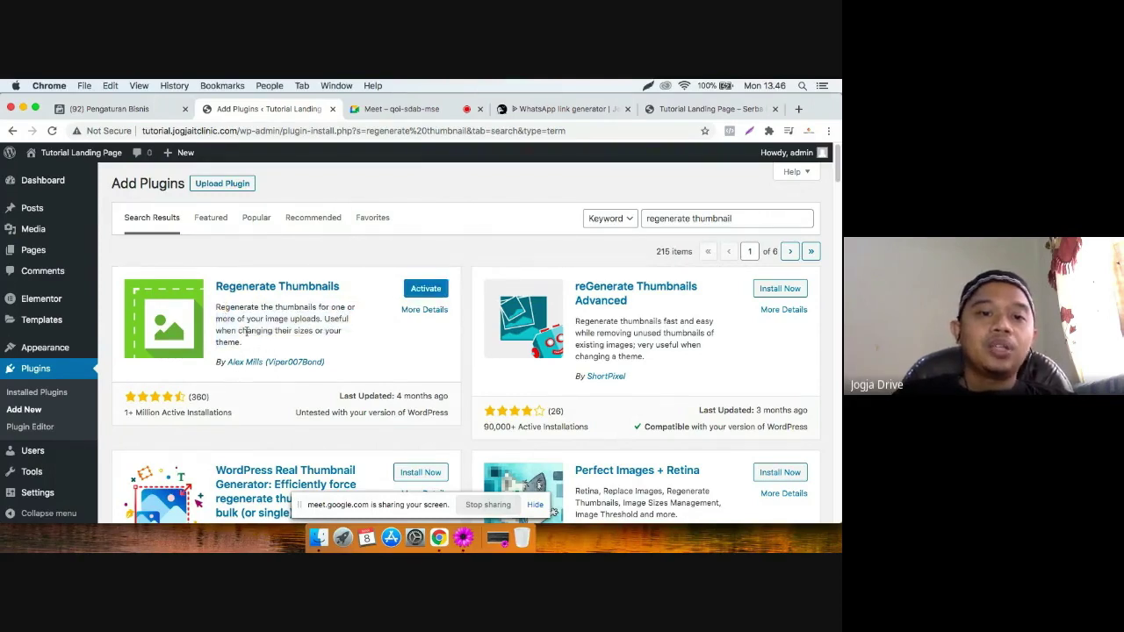
pyautogui.click(428, 291)
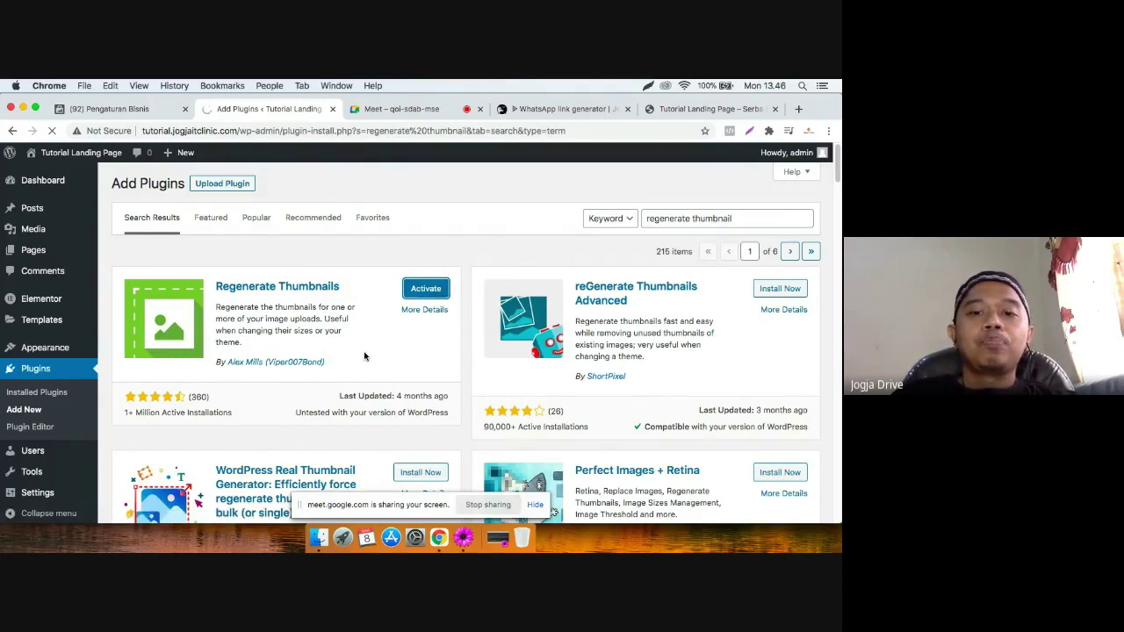
# Check the cache plugin entry in the TextMate notes and return to the WordPress plugins page in Chrome.
pyautogui.click(462, 537)
pyautogui.click(389, 234)
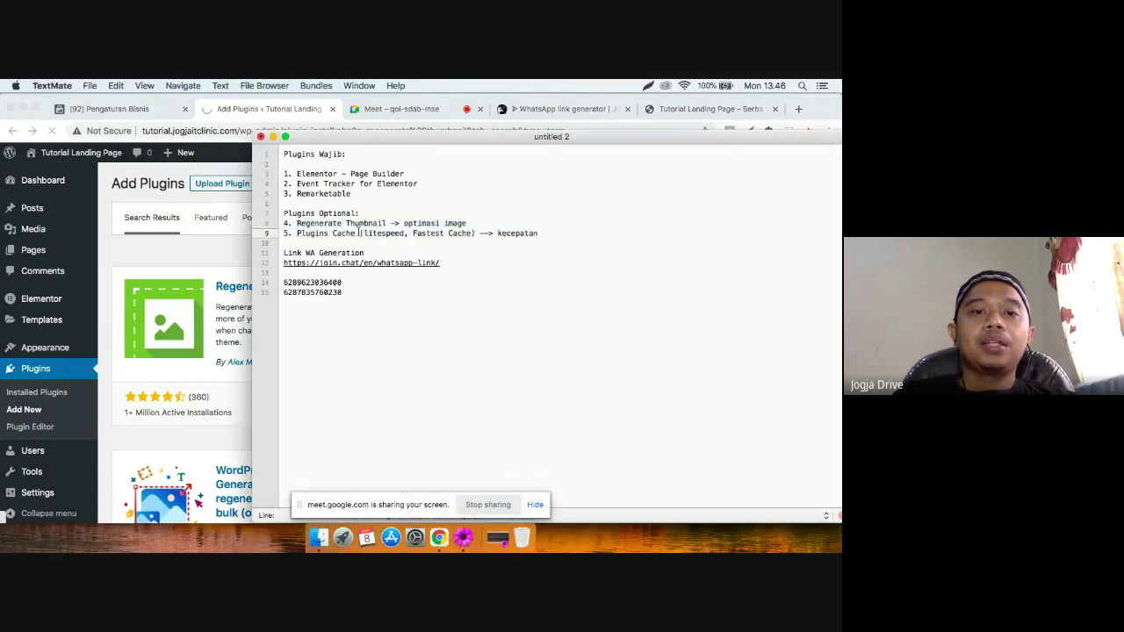
pyautogui.moveTo(361, 233); pyautogui.dragTo(409, 233)
pyautogui.click(421, 234)
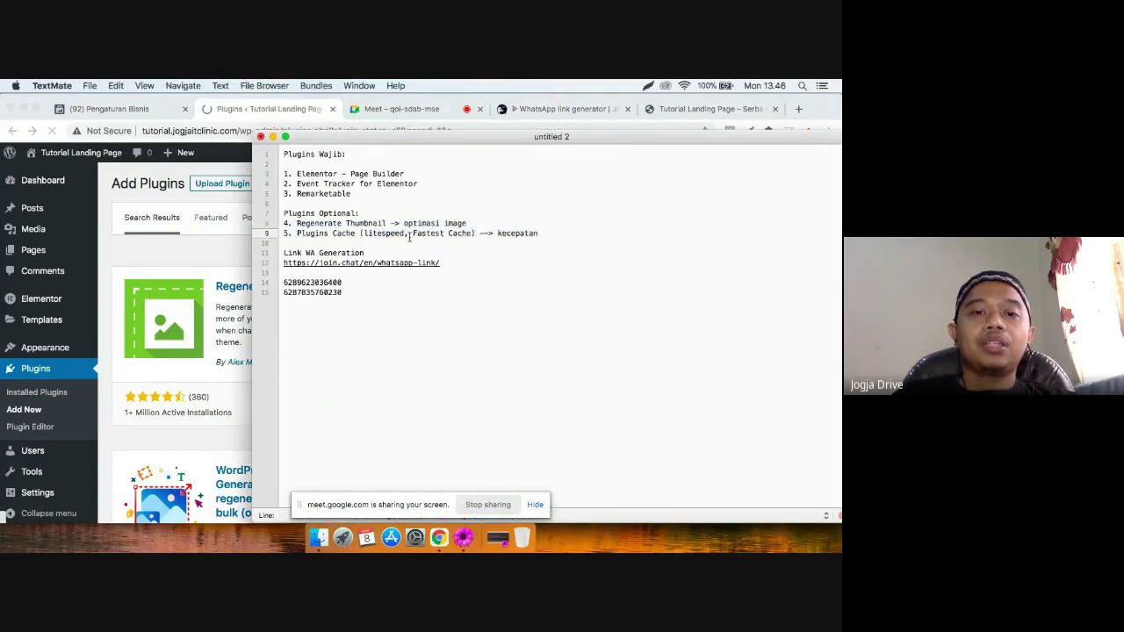
pyautogui.click(212, 231)
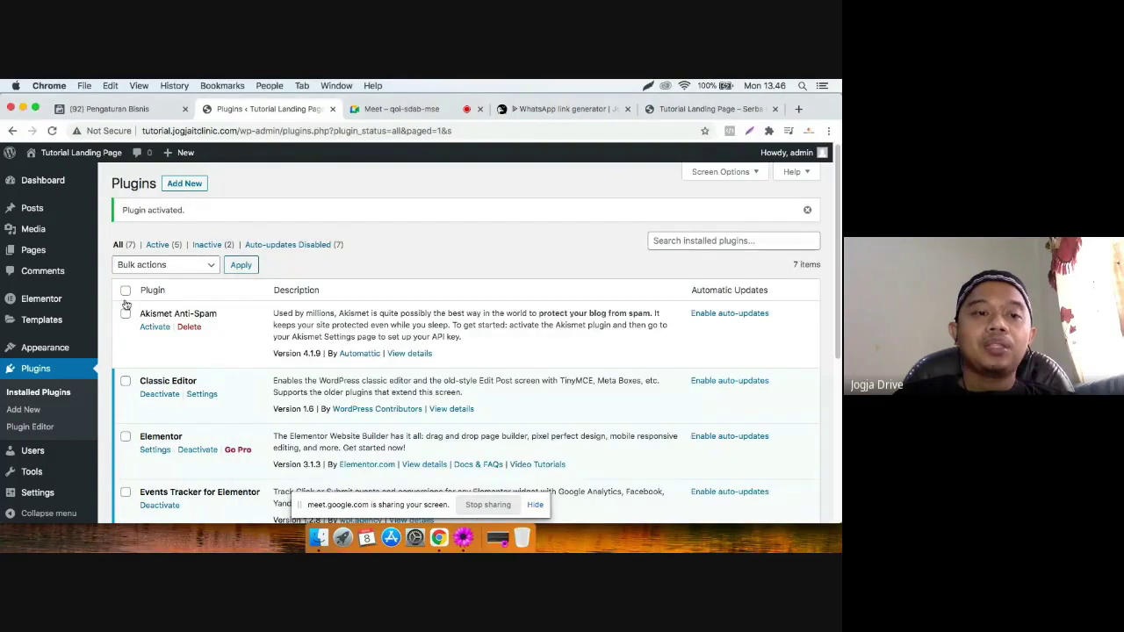
# Search the plugins available to add for "litespeed", and install and activate LiteSpeed Cache.
pyautogui.click(24, 410)
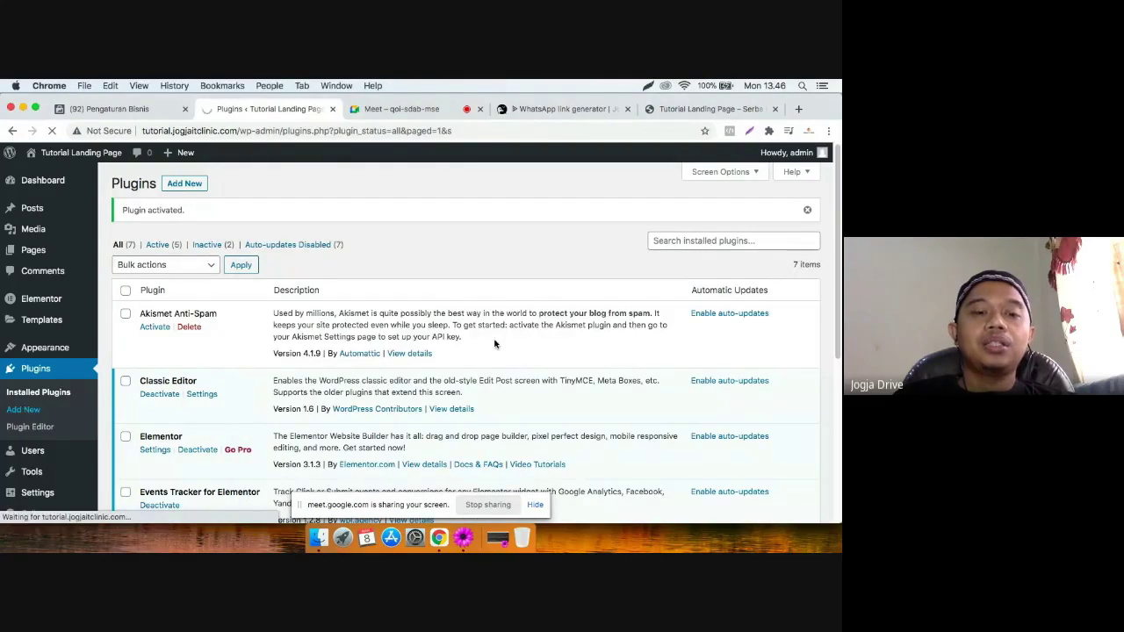
pyautogui.click(700, 217)
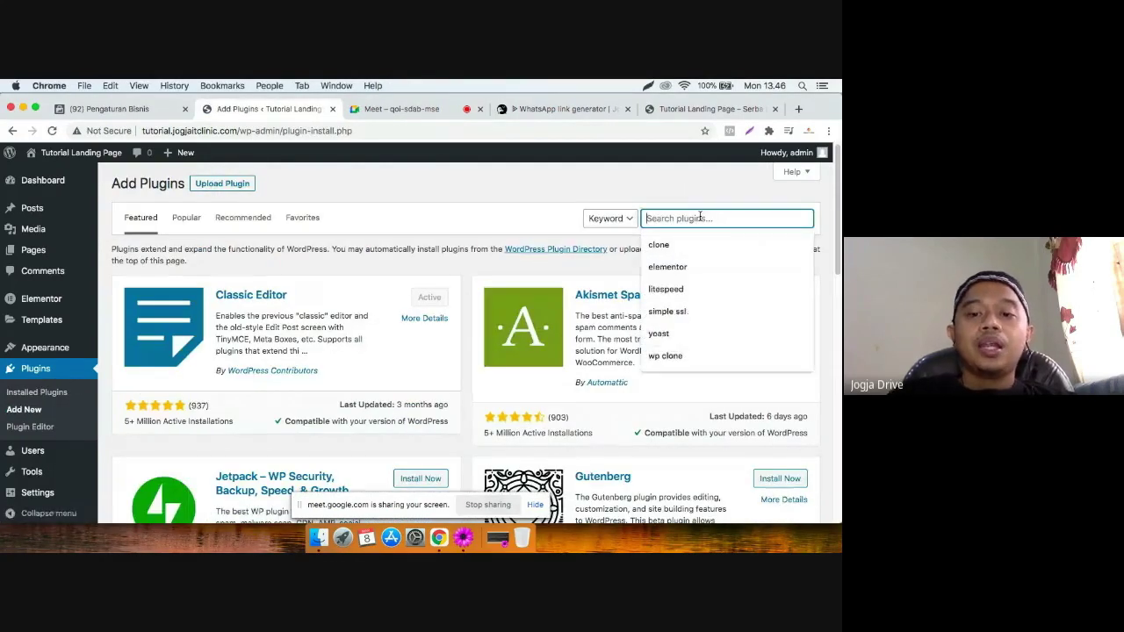
pyautogui.write('litespeed')
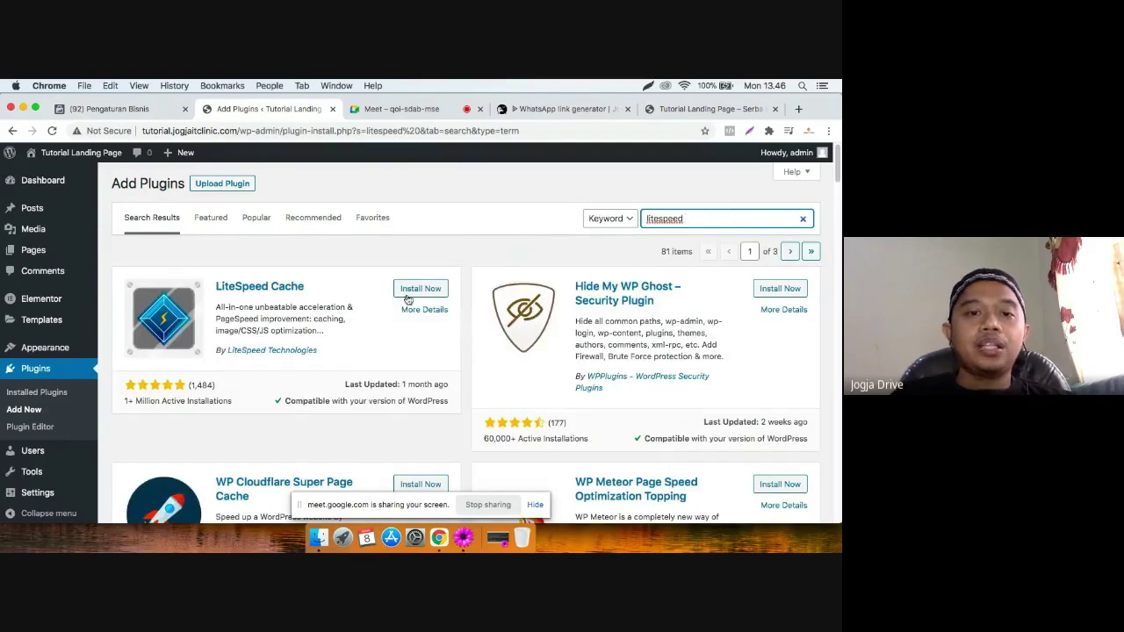
pyautogui.click(410, 293)
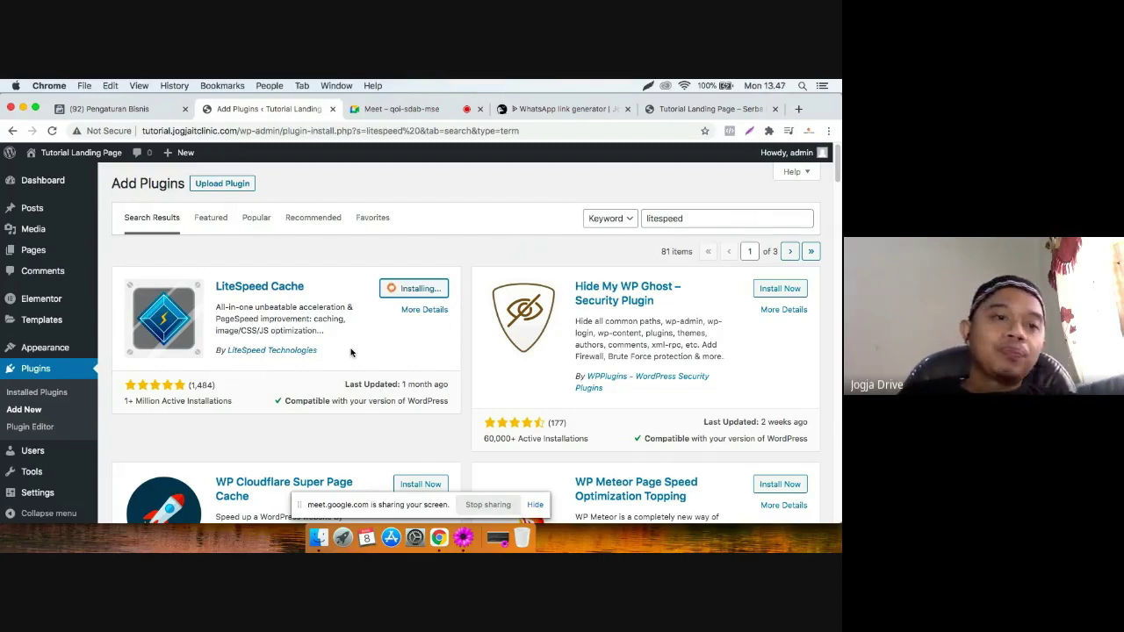
pyautogui.click(420, 295)
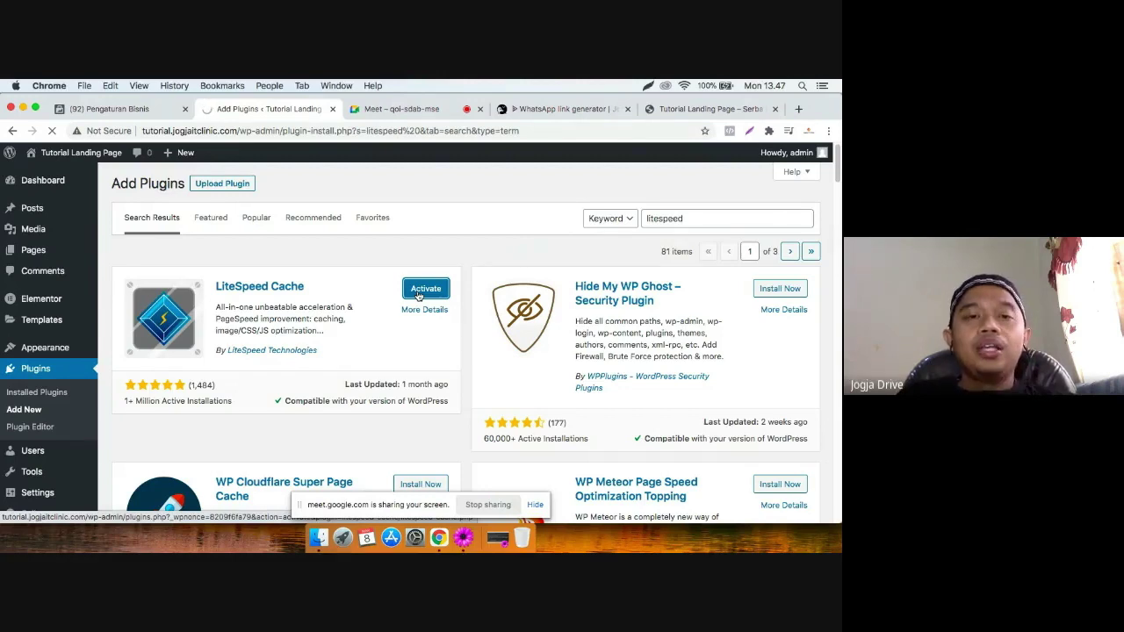
# Review the list of required and optional plugins in the TextMate notes and return to WordPress in Chrome.
pyautogui.click(464, 537)
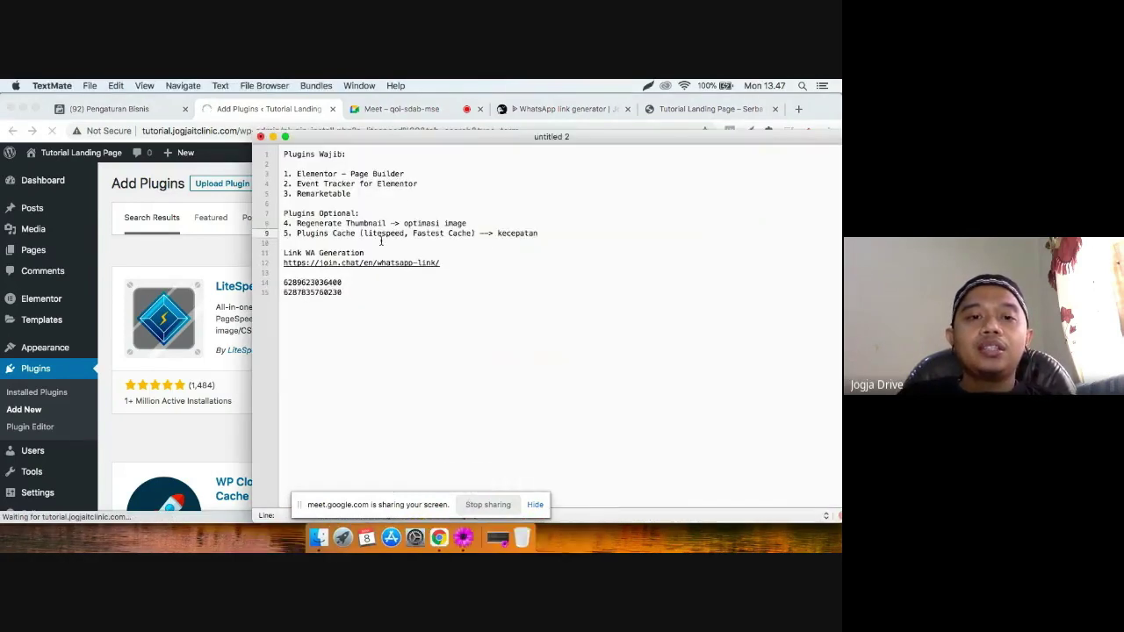
pyautogui.moveTo(539, 233); pyautogui.dragTo(281, 153)
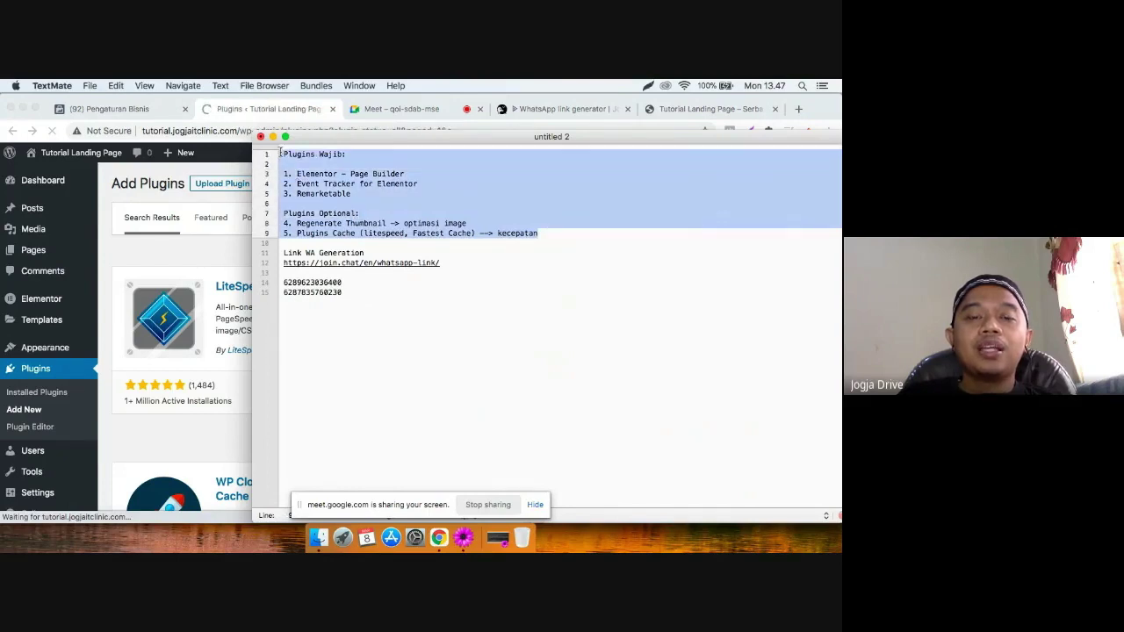
pyautogui.click(361, 184)
pyautogui.moveTo(539, 234); pyautogui.dragTo(284, 154)
pyautogui.click(379, 183)
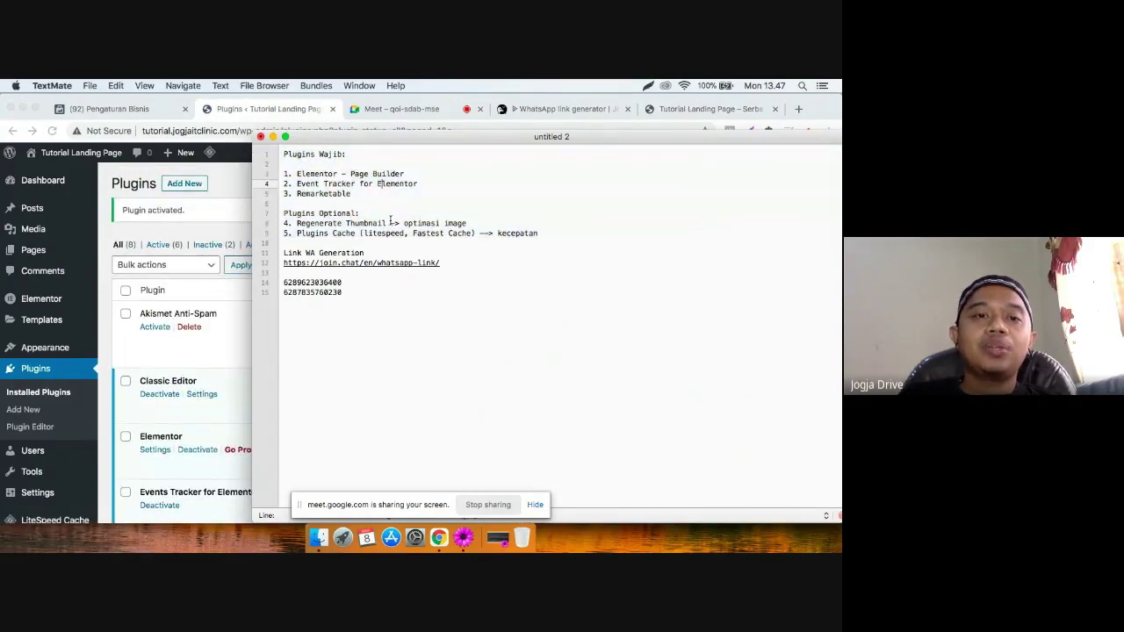
pyautogui.click(218, 354)
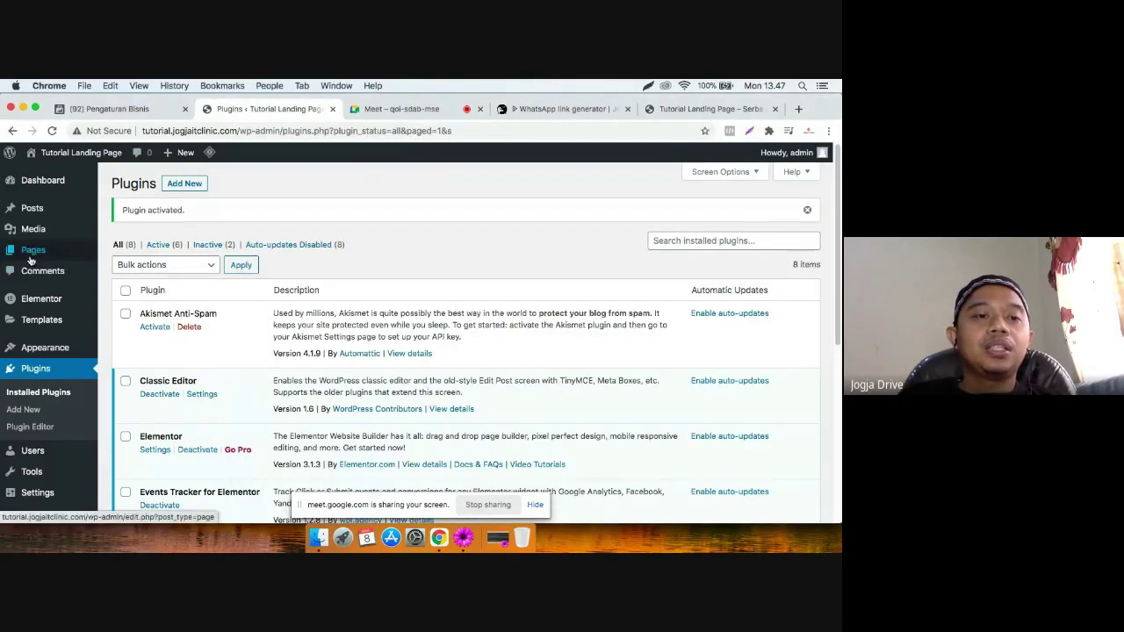
# Open a blank new page from the list of all pages and look over its editor and settings.
pyautogui.moveTo(25, 255)
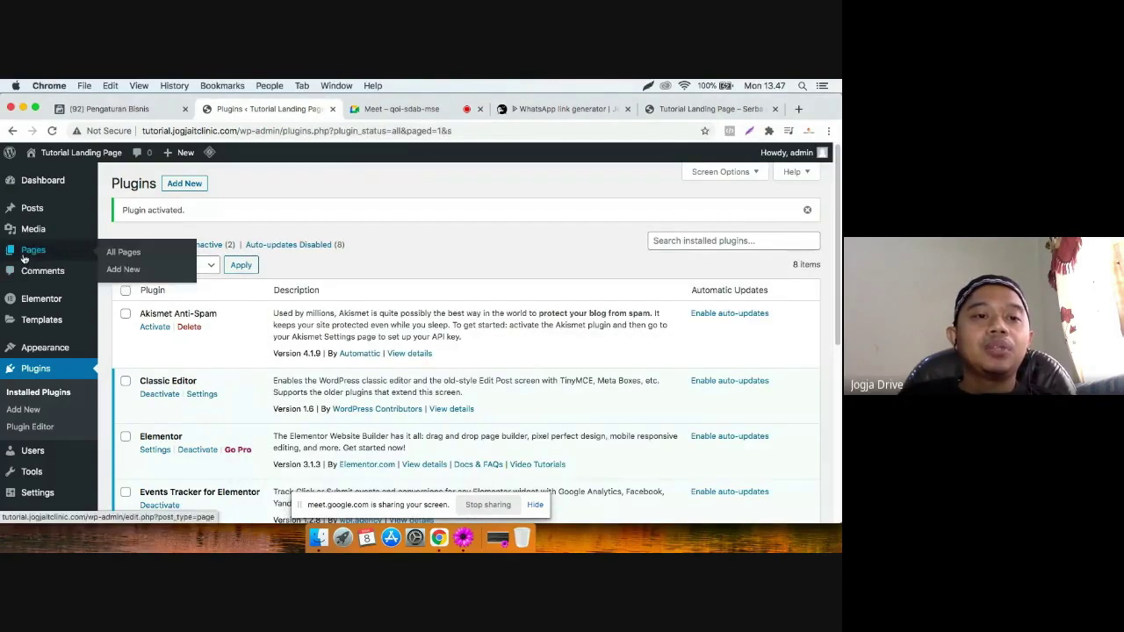
pyautogui.click(124, 253)
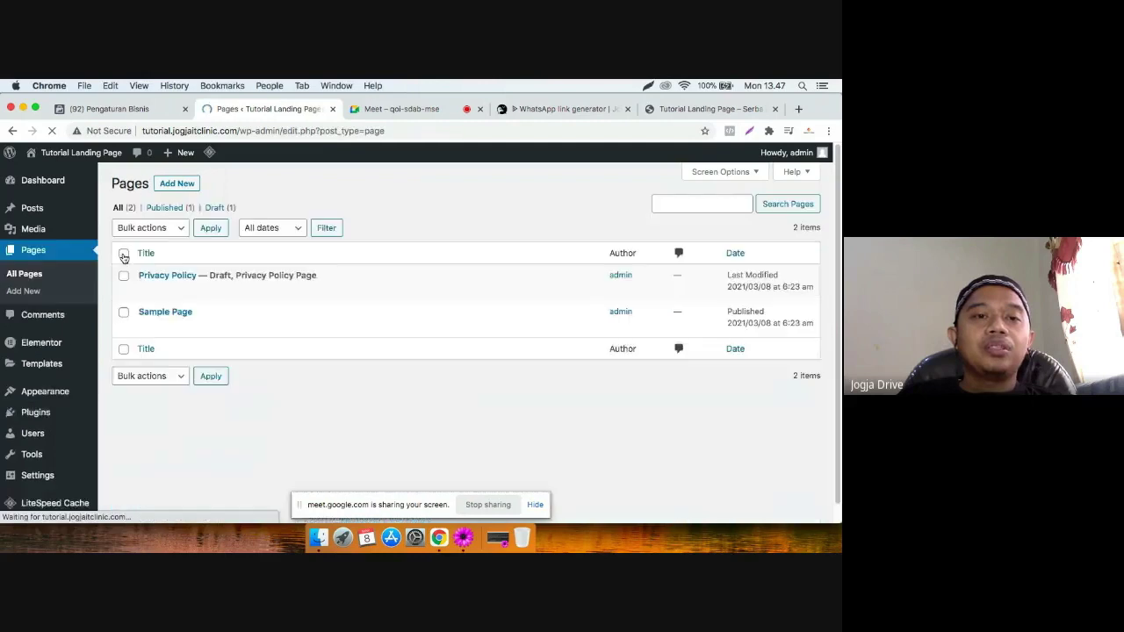
pyautogui.click(176, 185)
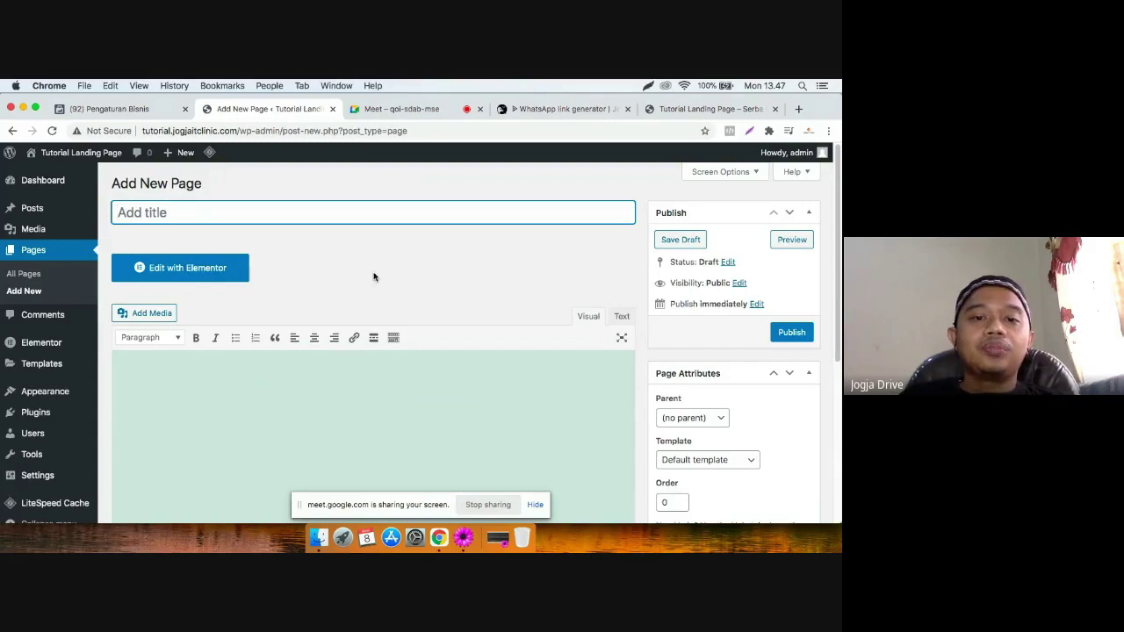
pyautogui.scroll(-5, 484, 317)
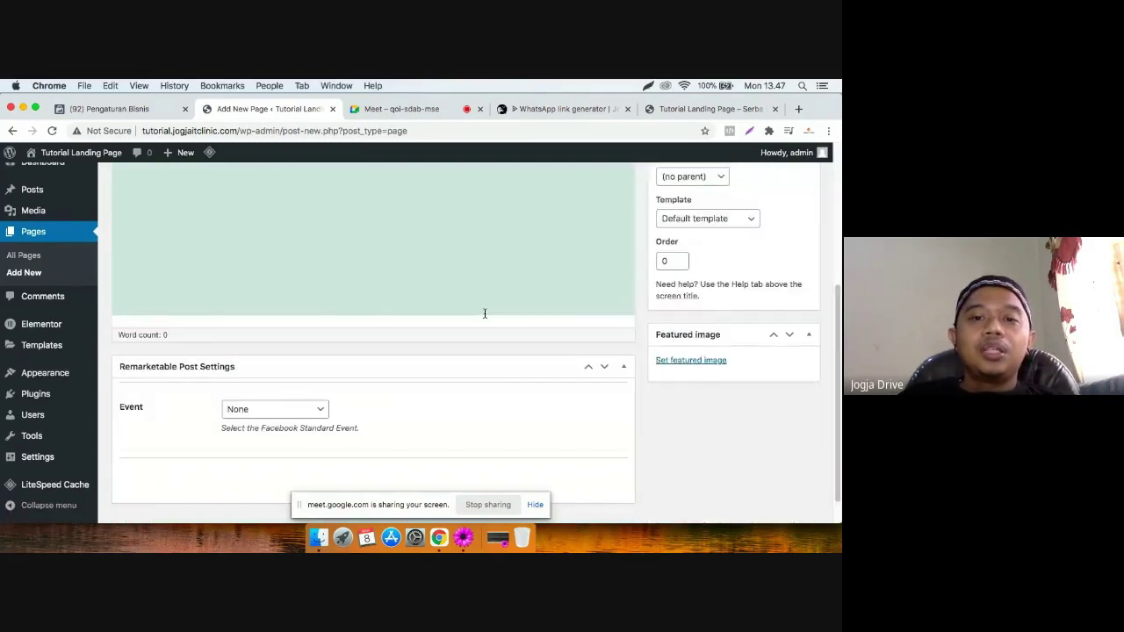
pyautogui.scroll(5, 425, 298)
pyautogui.scroll(-2, 424, 298)
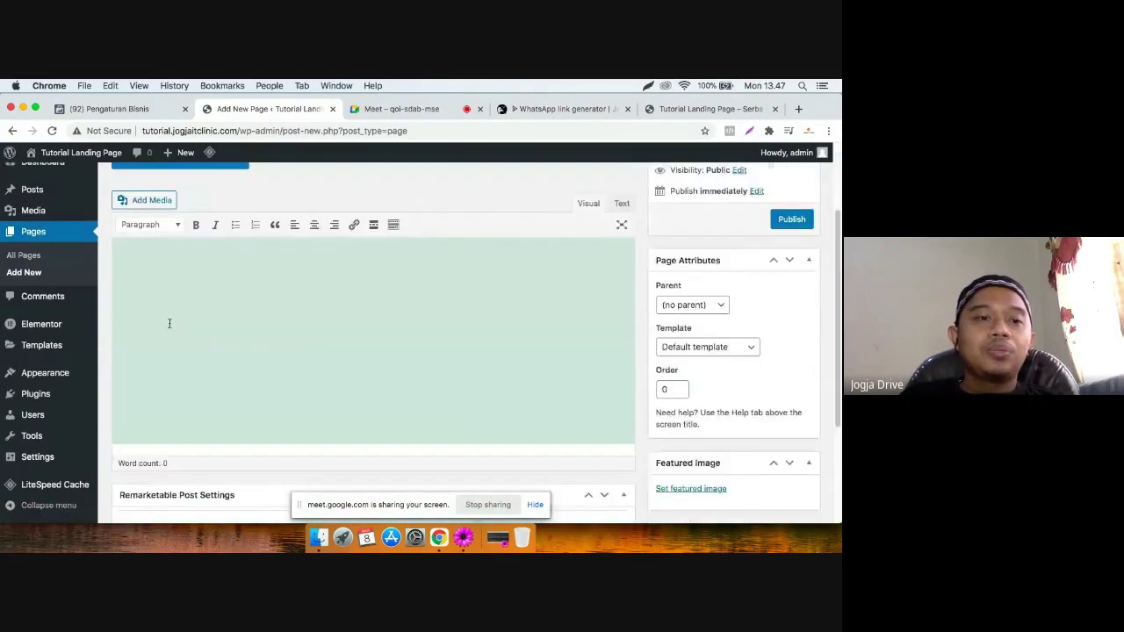
pyautogui.scroll(1, 168, 322)
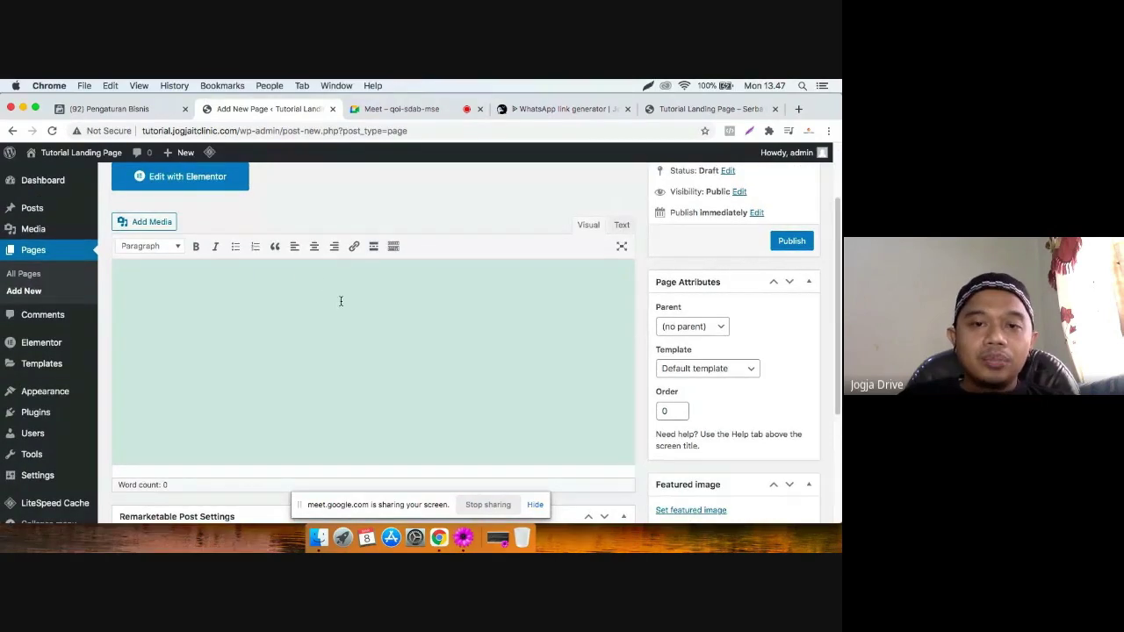
pyautogui.scroll(-1, 288, 276)
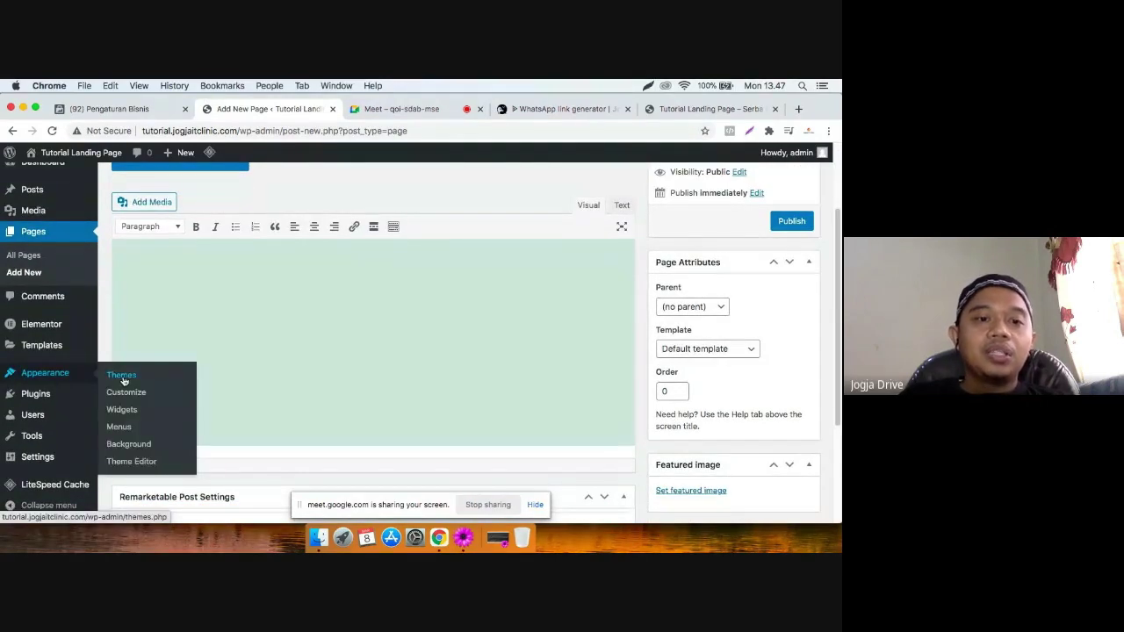
# Open the installed themes, and in the TextMate notes add the heading "THeme Elementor" with "1. Hello Elementor" below the optional plugins.
pyautogui.click(124, 379)
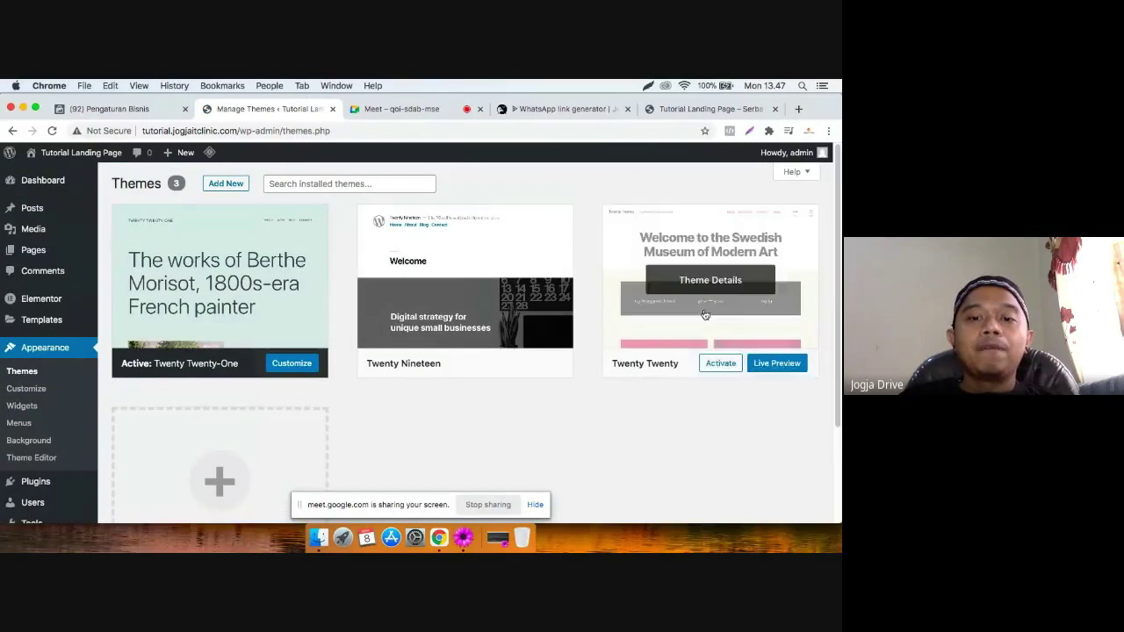
pyautogui.click(497, 537)
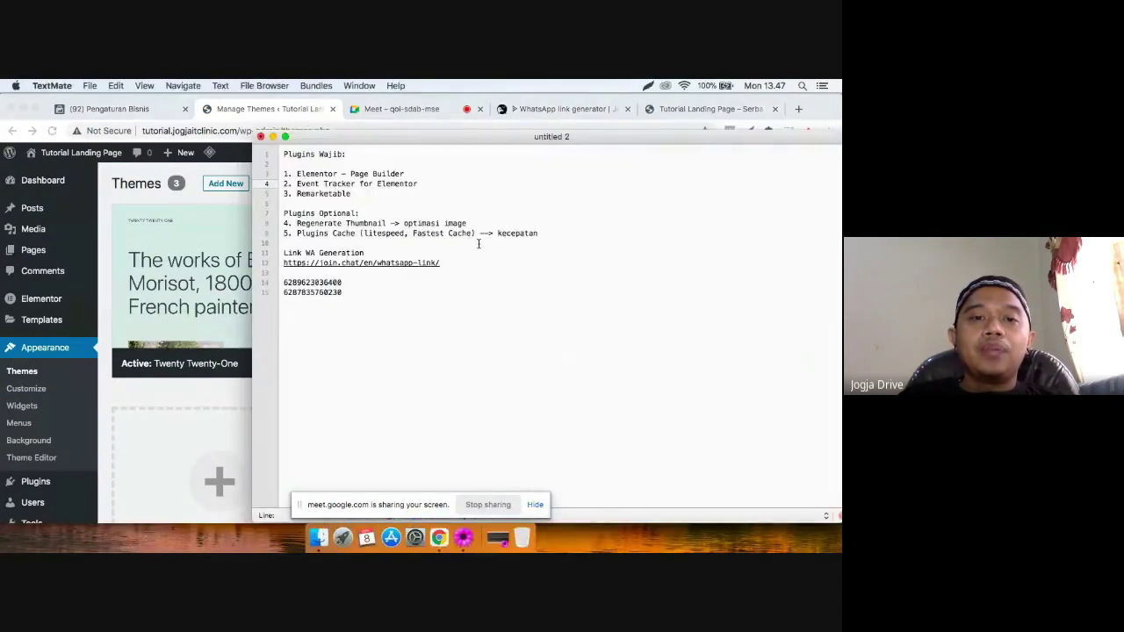
pyautogui.click(562, 233)
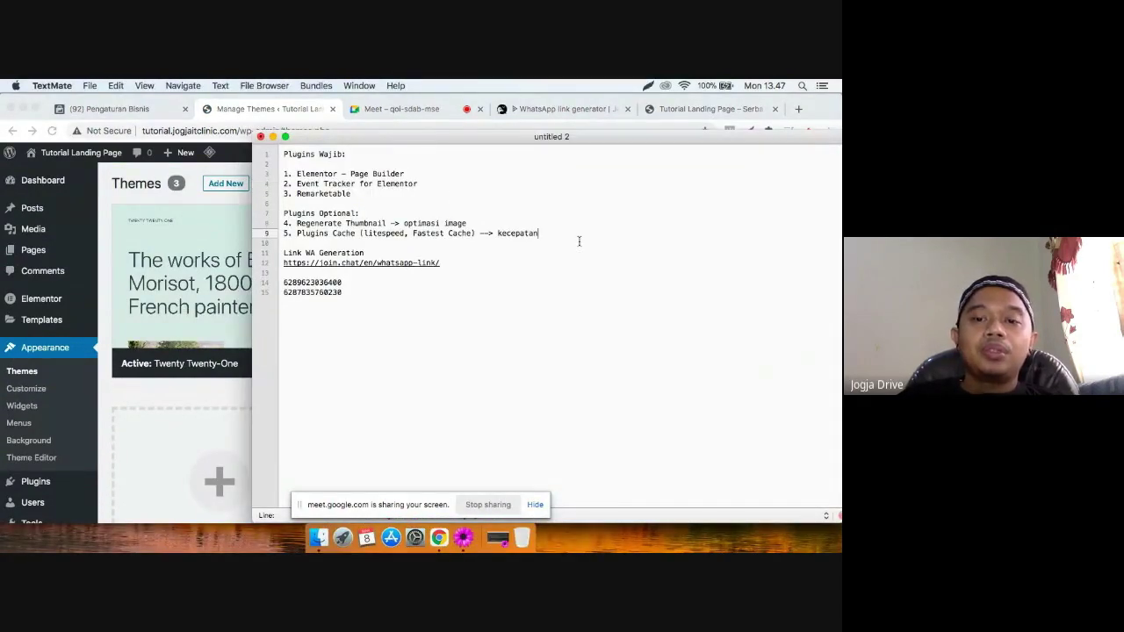
pyautogui.press('Return')
pyautogui.press('Return')
pyautogui.write('THeme')
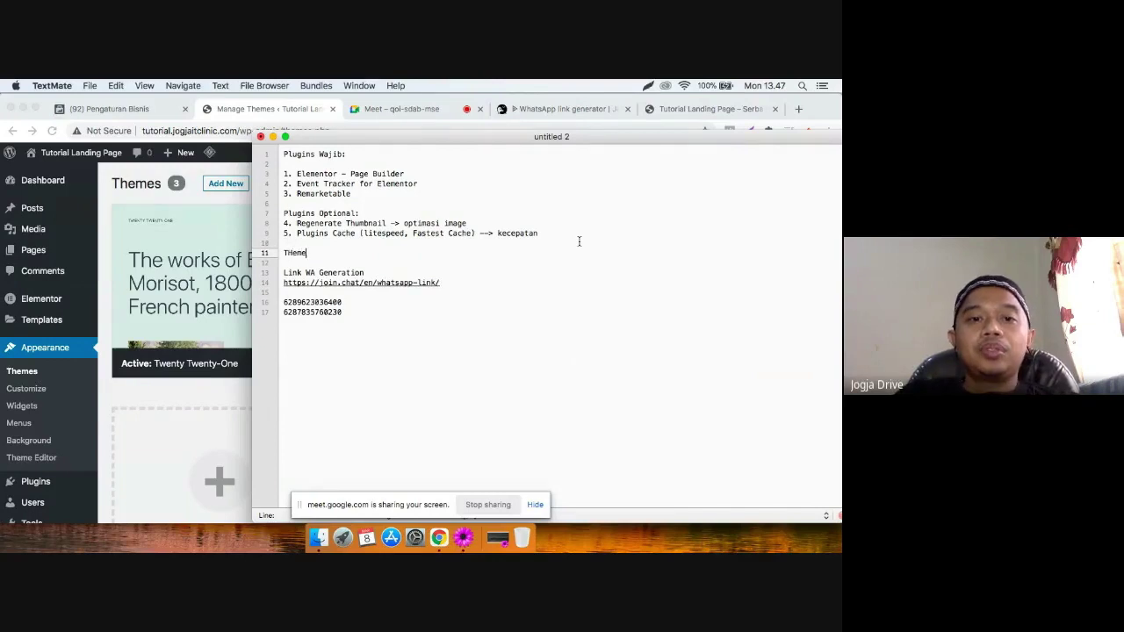
pyautogui.write(' Elementor')
pyautogui.press('Return')
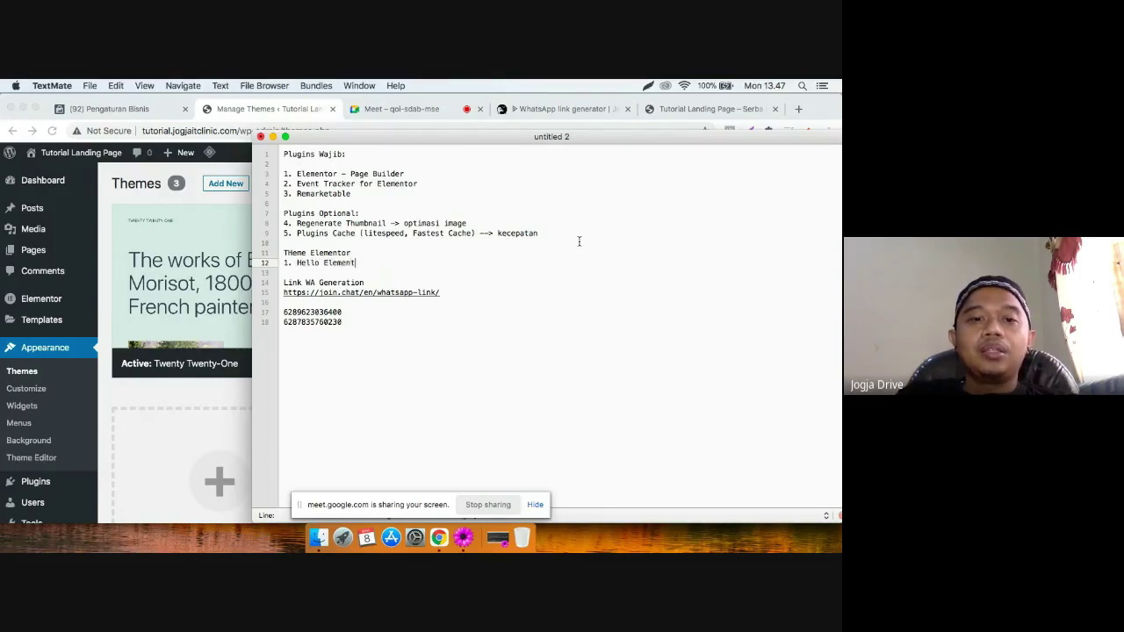
# Return to WordPress in Chrome, search the themes available to add for "hello theme" and look through the results.
pyautogui.click(187, 371)
pyautogui.click(226, 183)
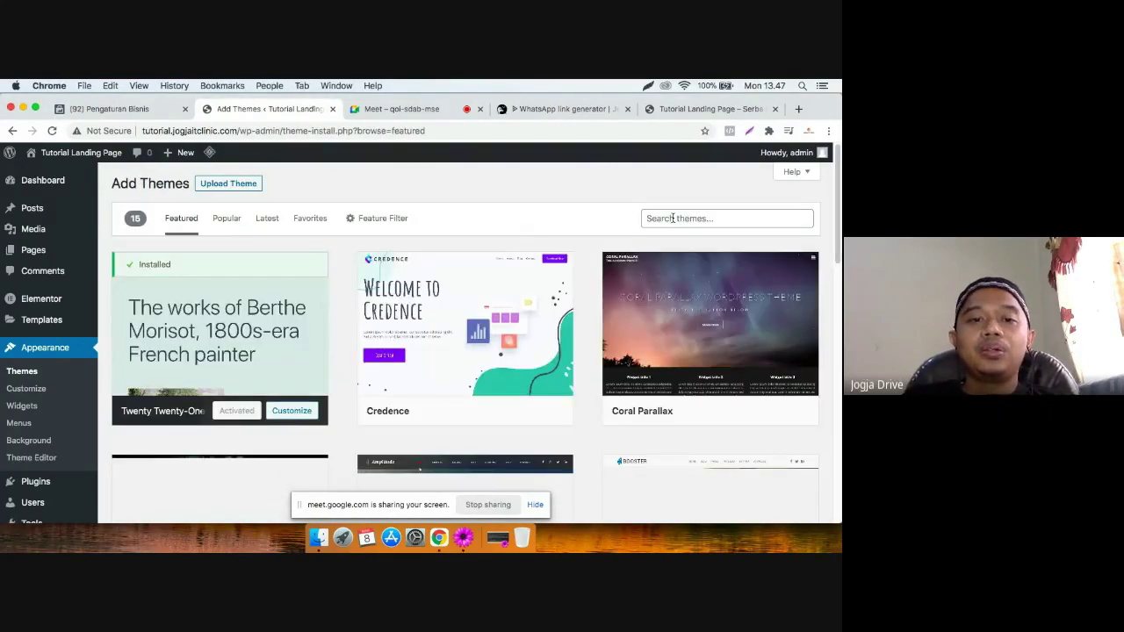
pyautogui.click(673, 217)
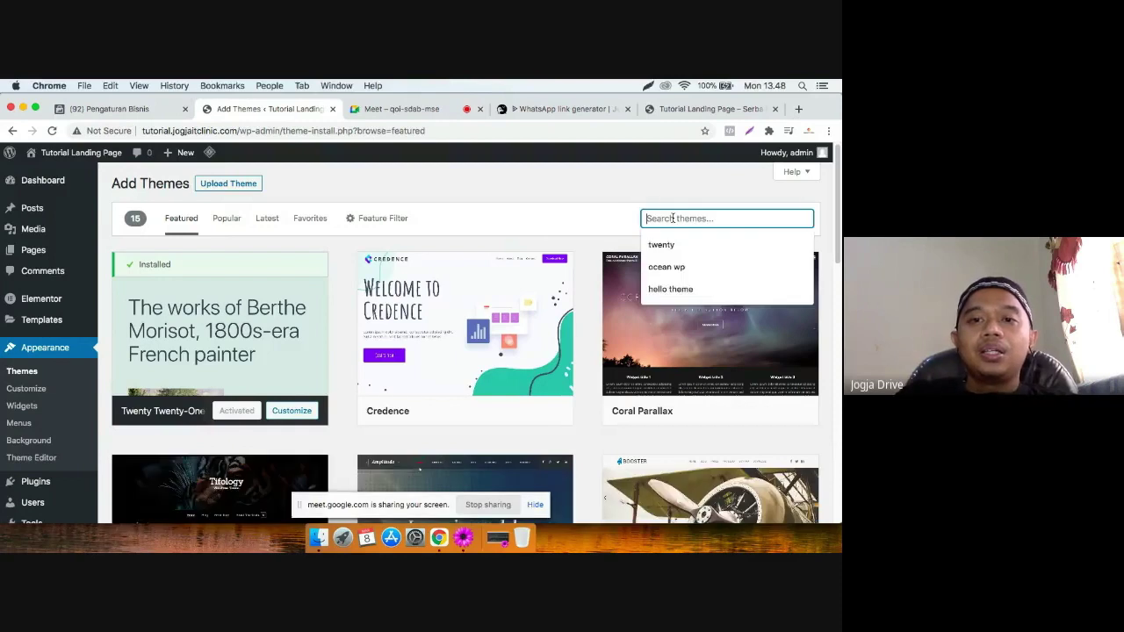
pyautogui.write('hello theme')
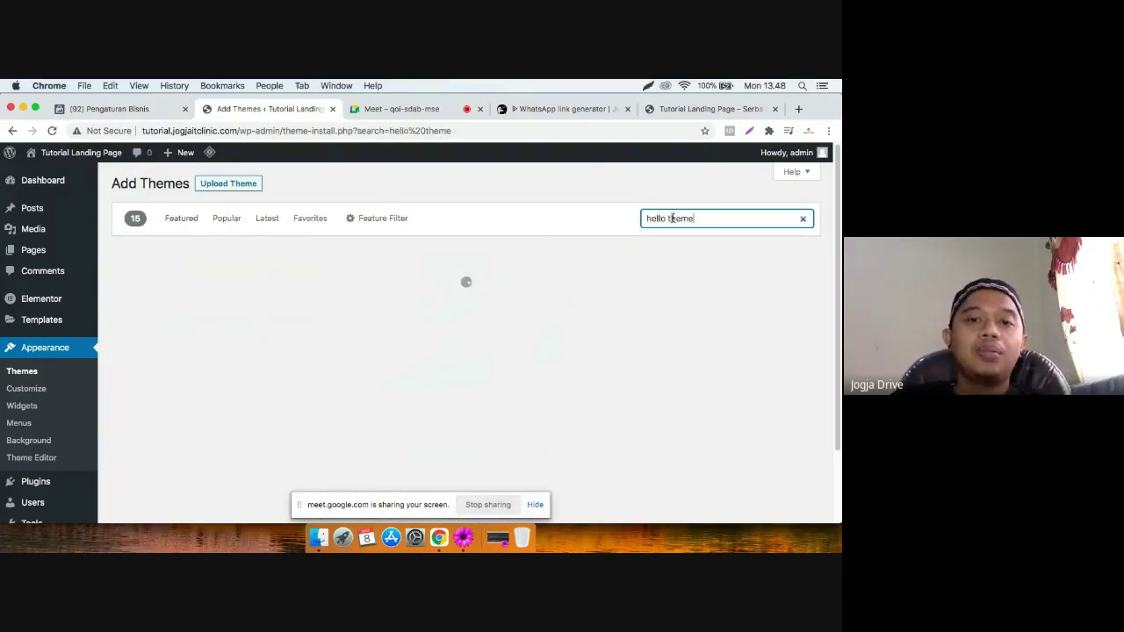
pyautogui.moveTo(434, 360)
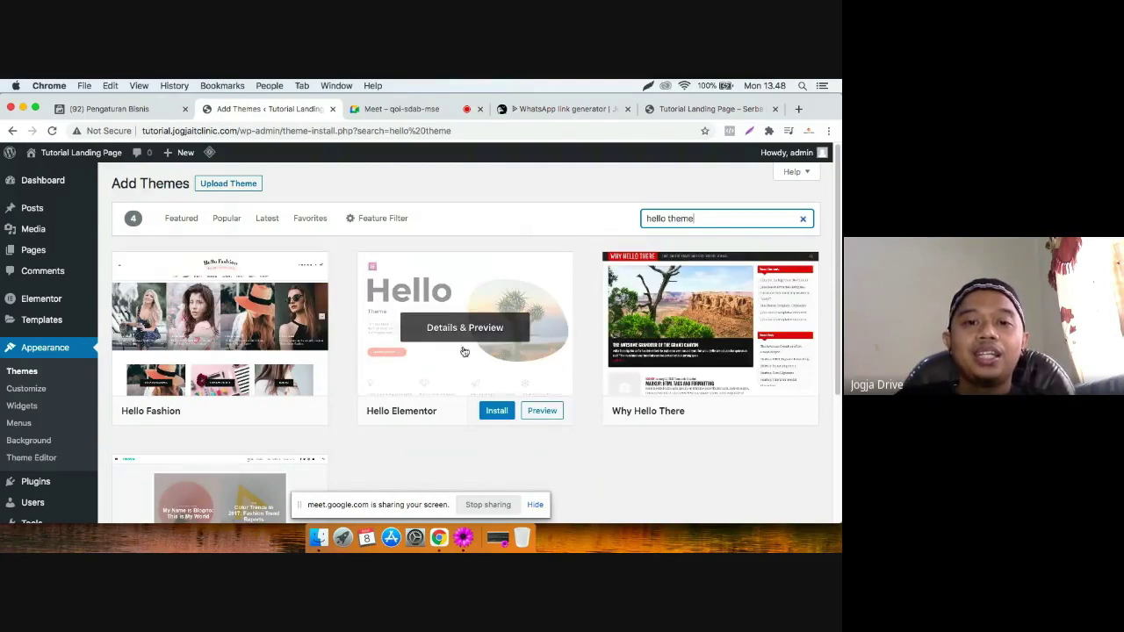
pyautogui.scroll(-1, 491, 305)
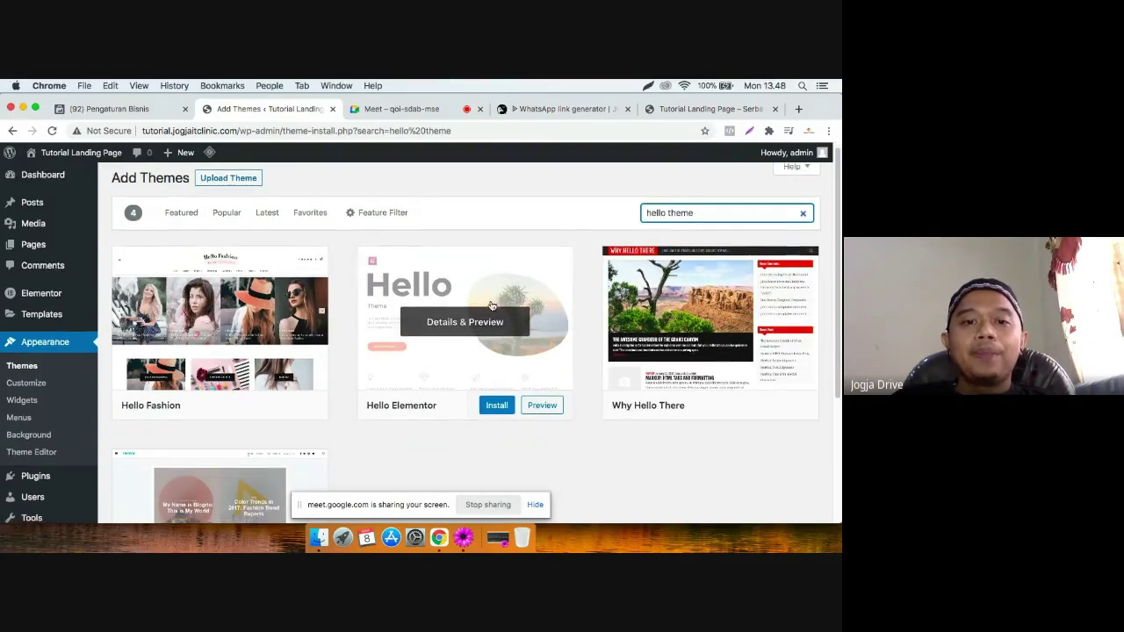
pyautogui.scroll(1, 492, 305)
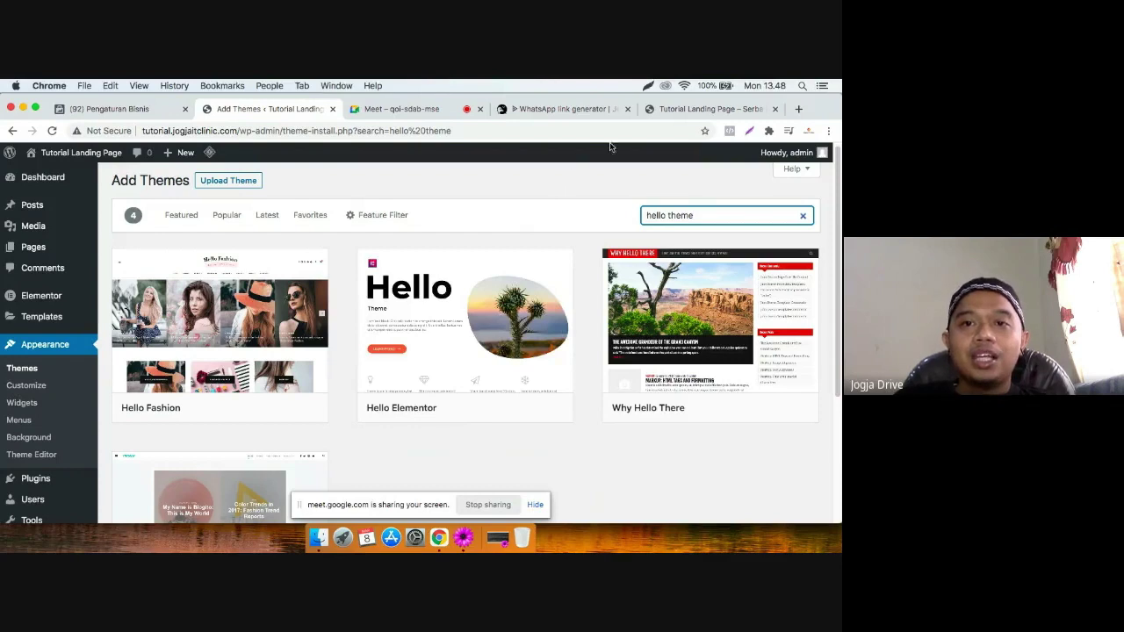
# Check the Hello Elementor theme entry in the TextMate notes and return to the theme search results in Chrome.
pyautogui.click(462, 537)
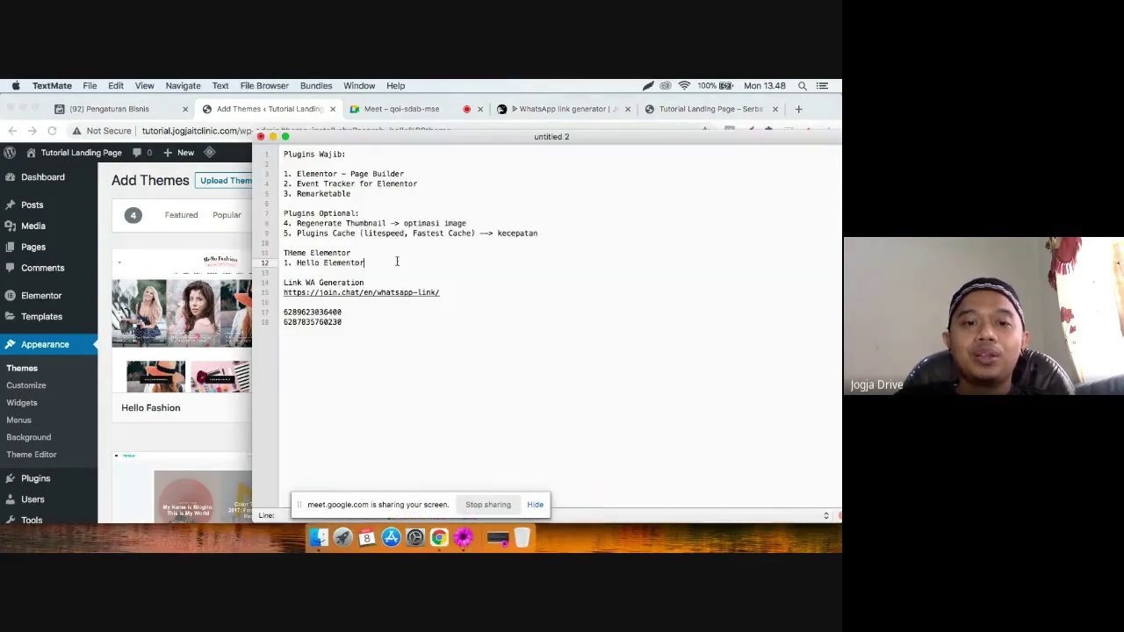
pyautogui.moveTo(374, 264); pyautogui.dragTo(274, 259)
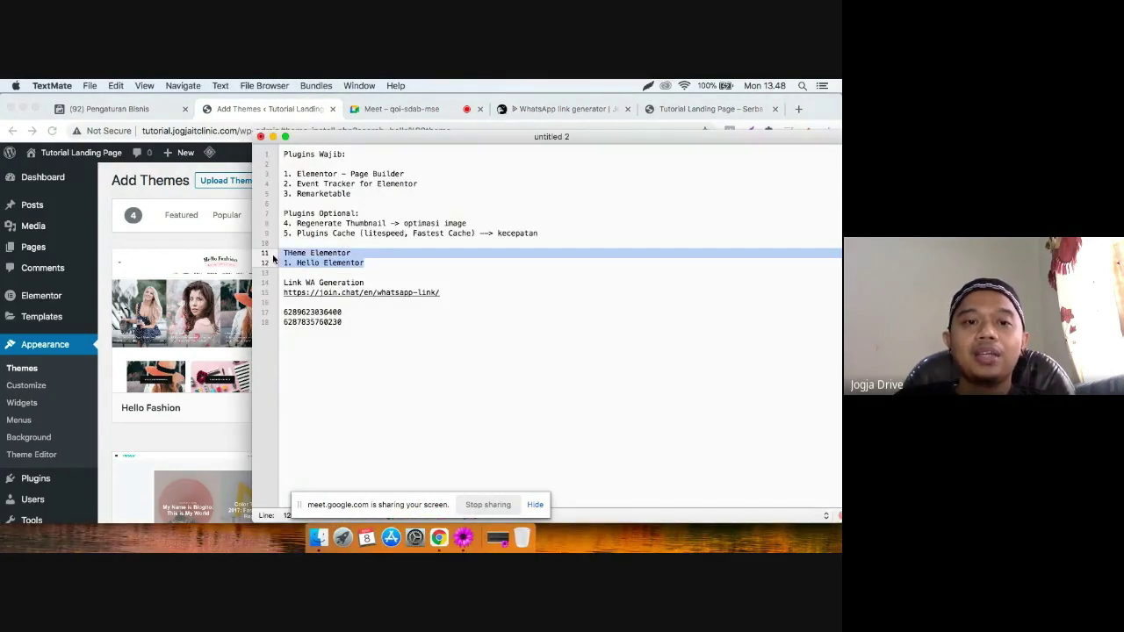
pyautogui.click(223, 245)
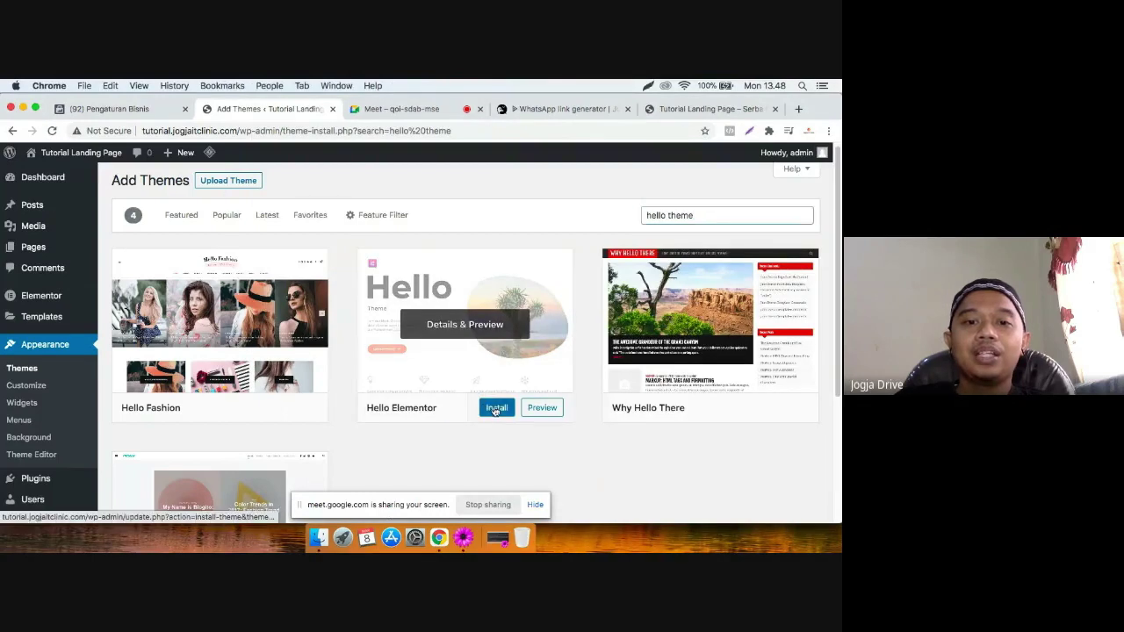
# Install and activate the Hello Elementor theme, and look over the installed themes.
pyautogui.click(496, 408)
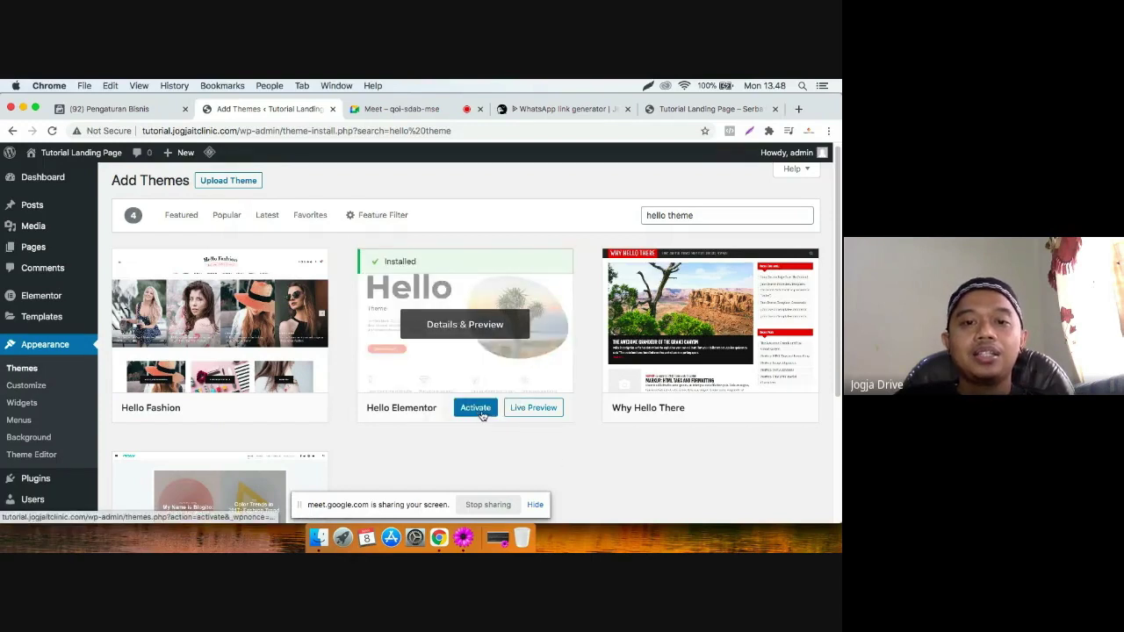
pyautogui.click(475, 410)
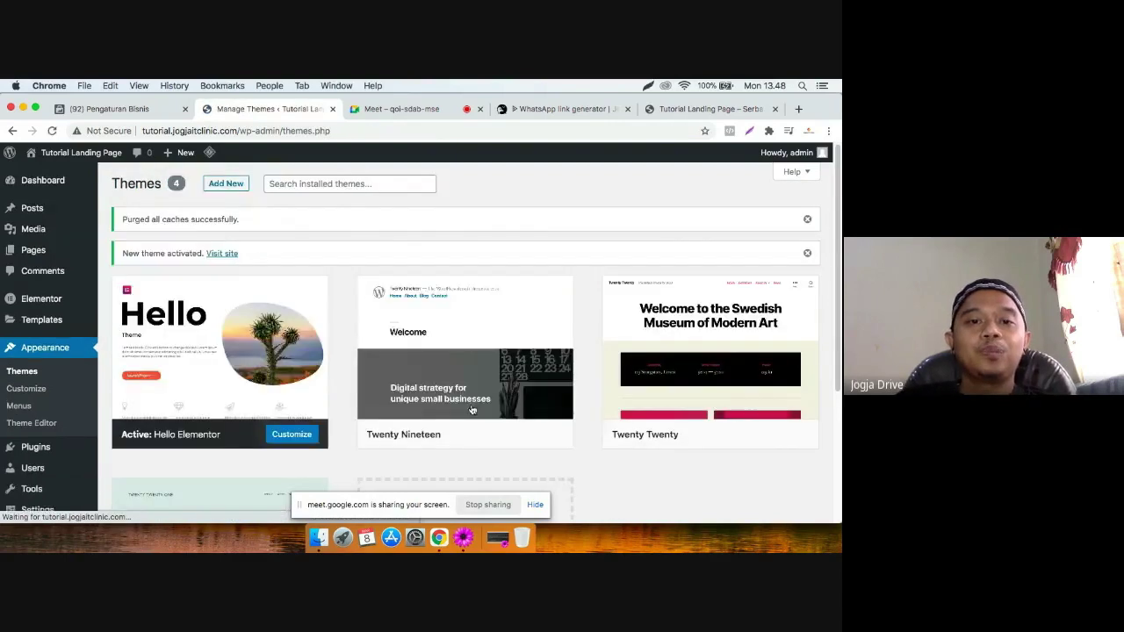
pyautogui.scroll(-2, 359, 407)
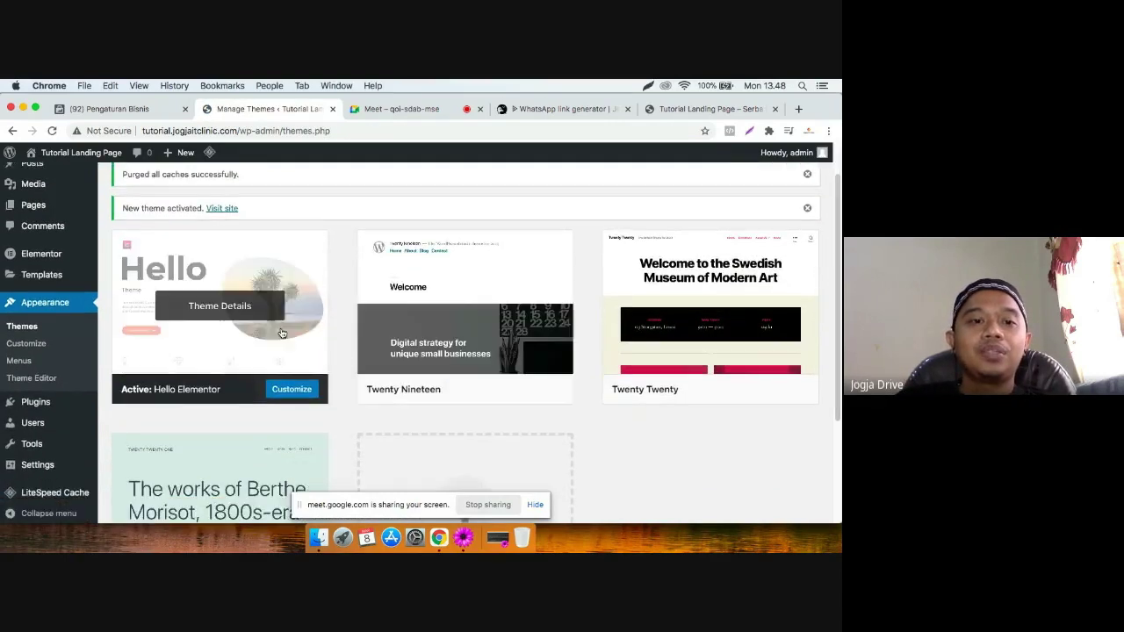
pyautogui.scroll(2, 280, 333)
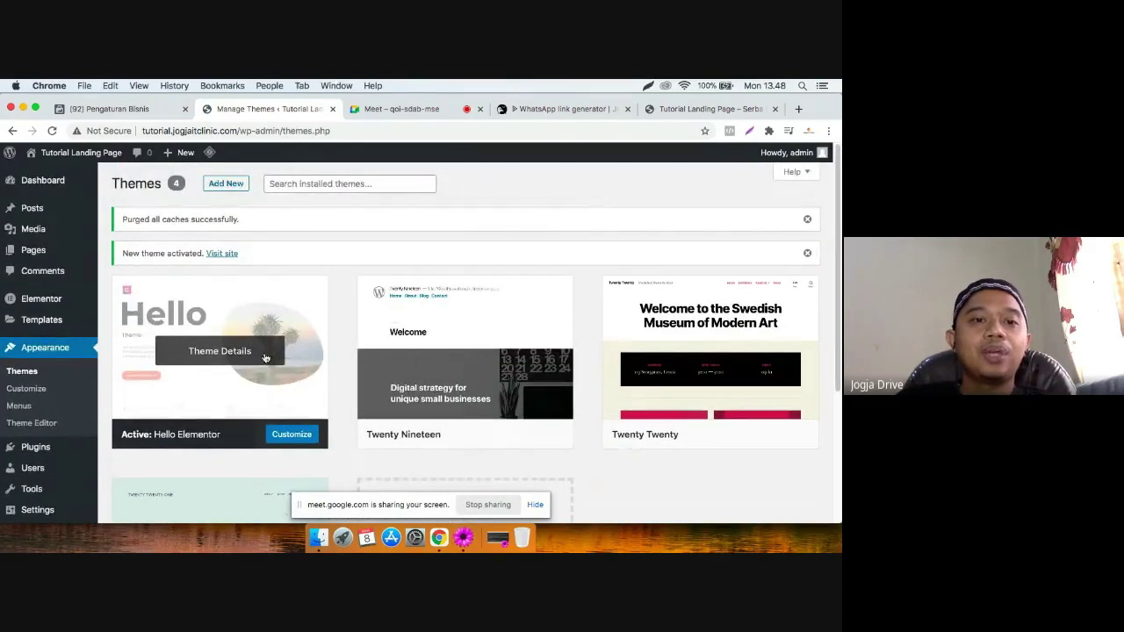
# Add a new page titled "Promo" from the list of all pages and let its permalink be generated.
pyautogui.moveTo(67, 252)
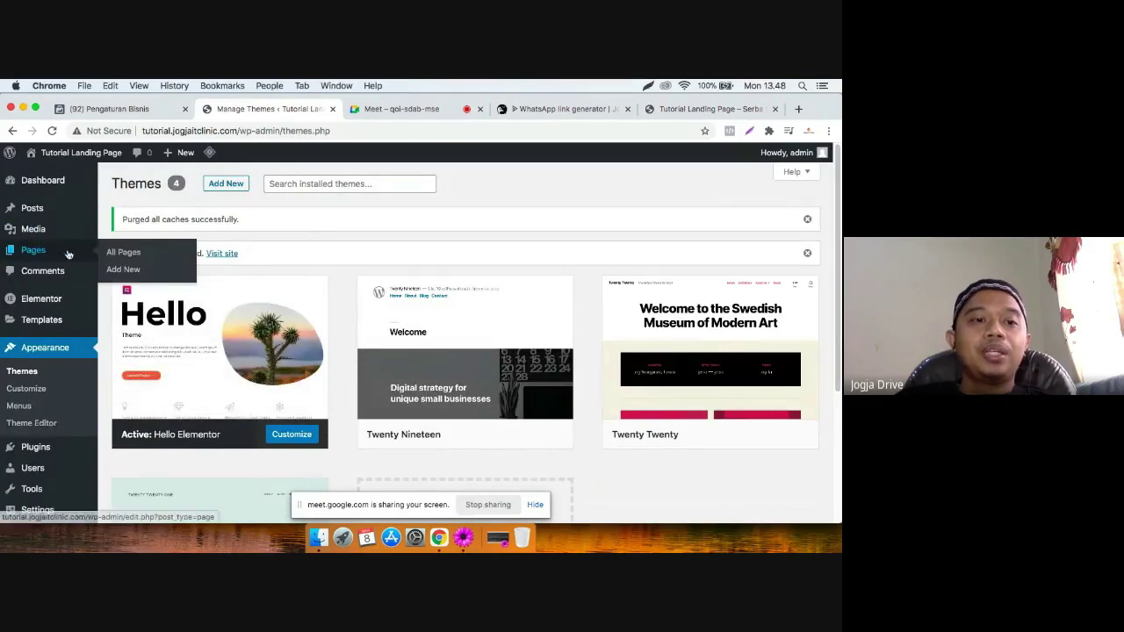
pyautogui.click(121, 252)
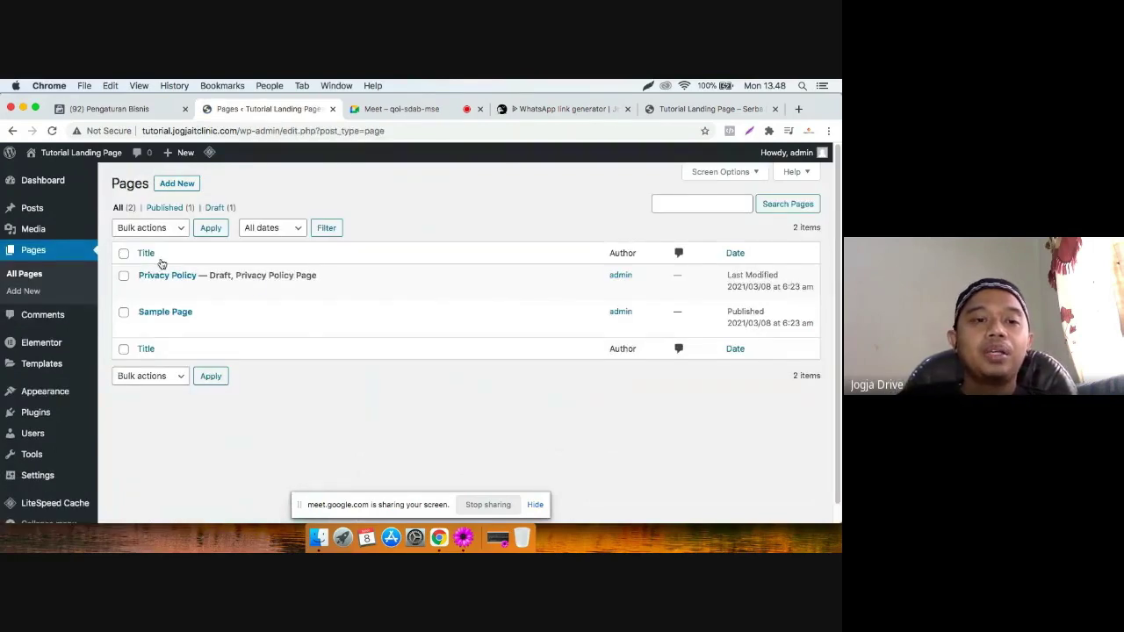
pyautogui.click(180, 185)
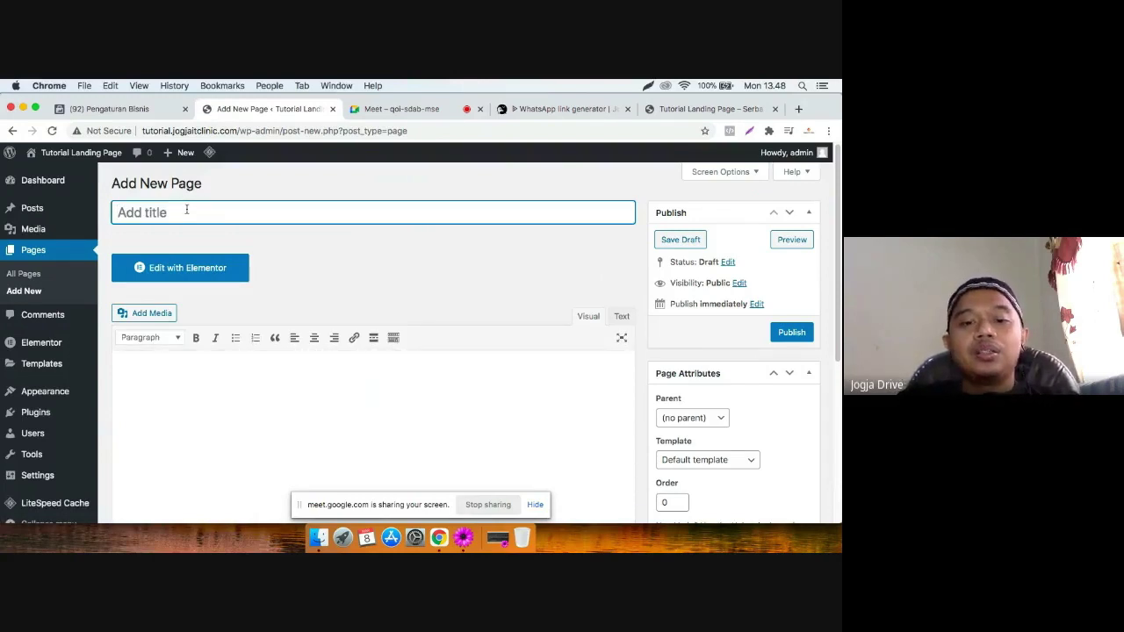
pyautogui.write('Promo')
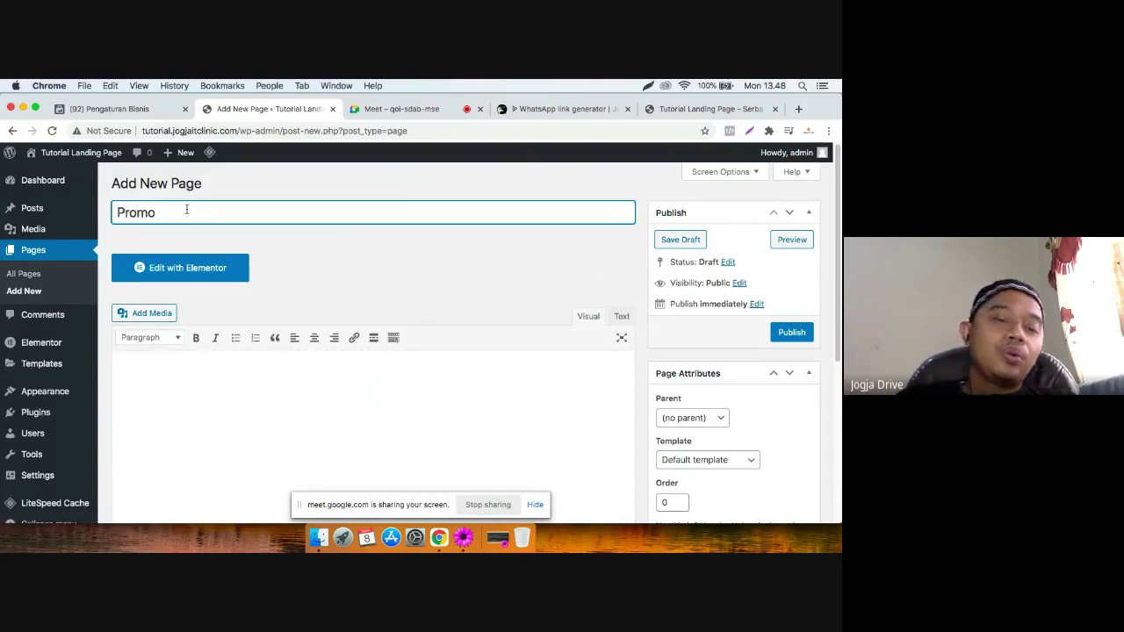
pyautogui.click(367, 288)
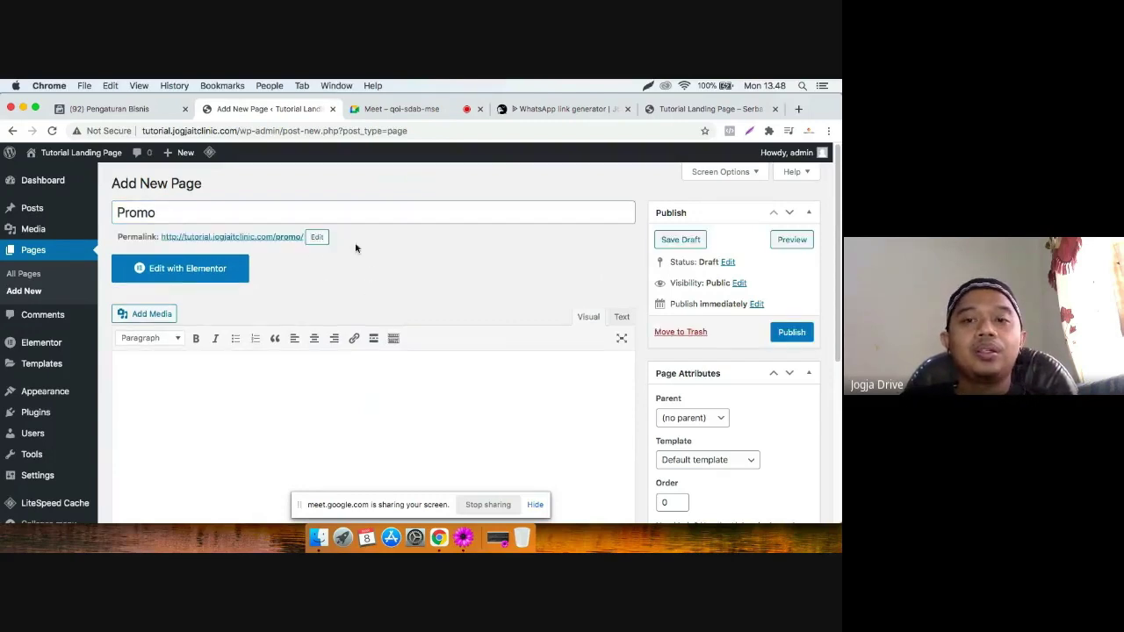
pyautogui.doubleClick(187, 212)
pyautogui.click(441, 251)
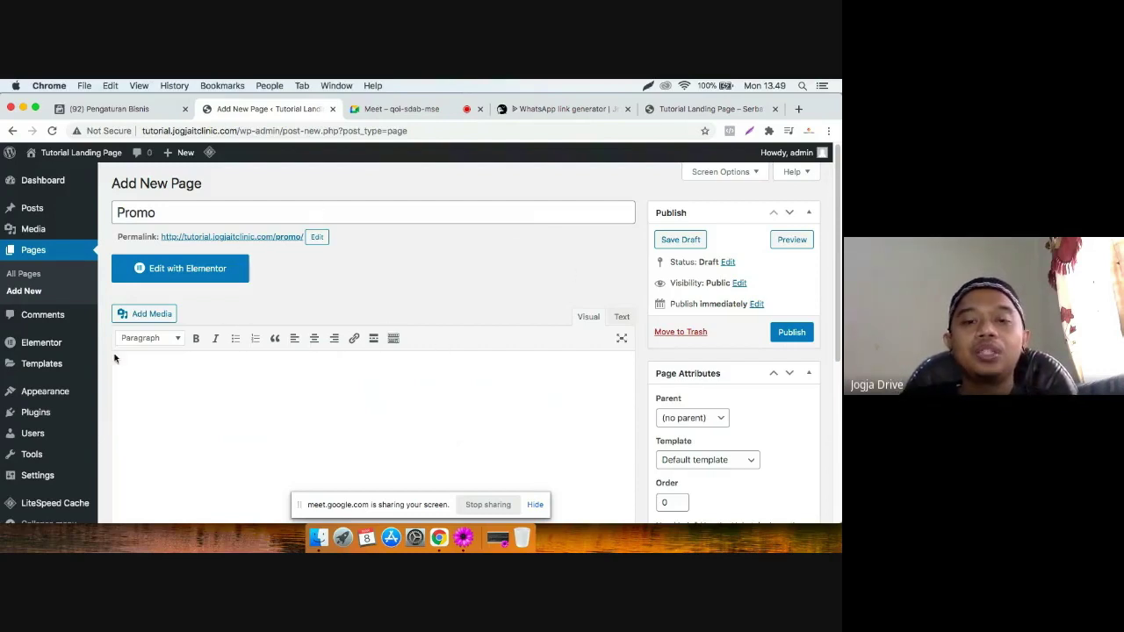
# Check the pixel events on the site's front page with Facebook Pixel Helper and return to the new page editor.
pyautogui.scroll(-1, 569, 363)
pyautogui.scroll(1, 573, 368)
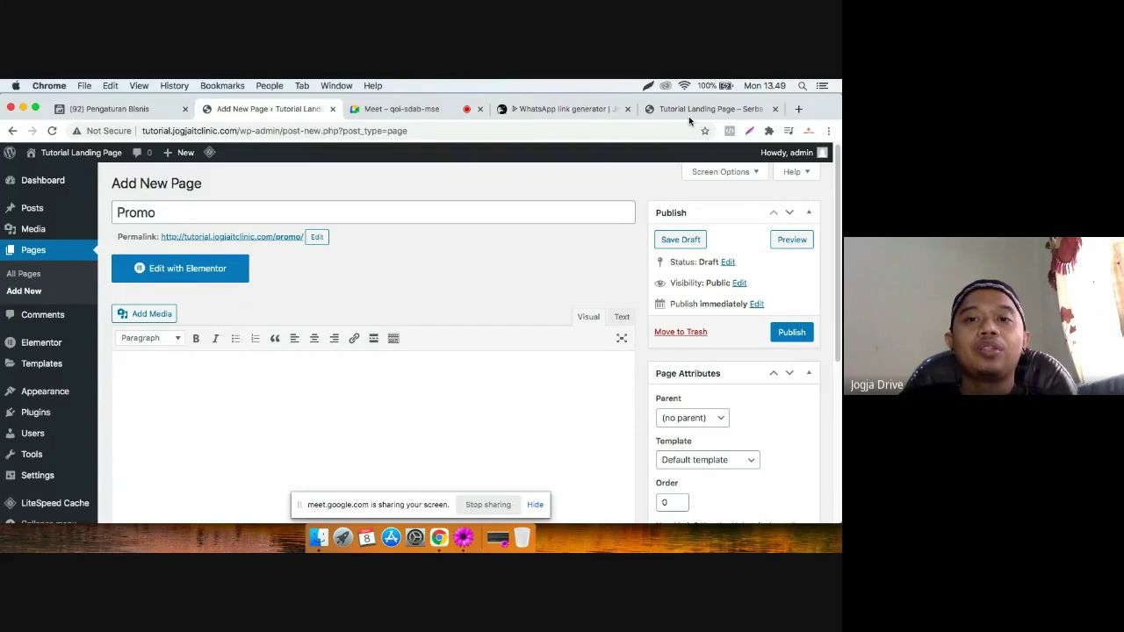
pyautogui.click(717, 109)
pyautogui.click(730, 130)
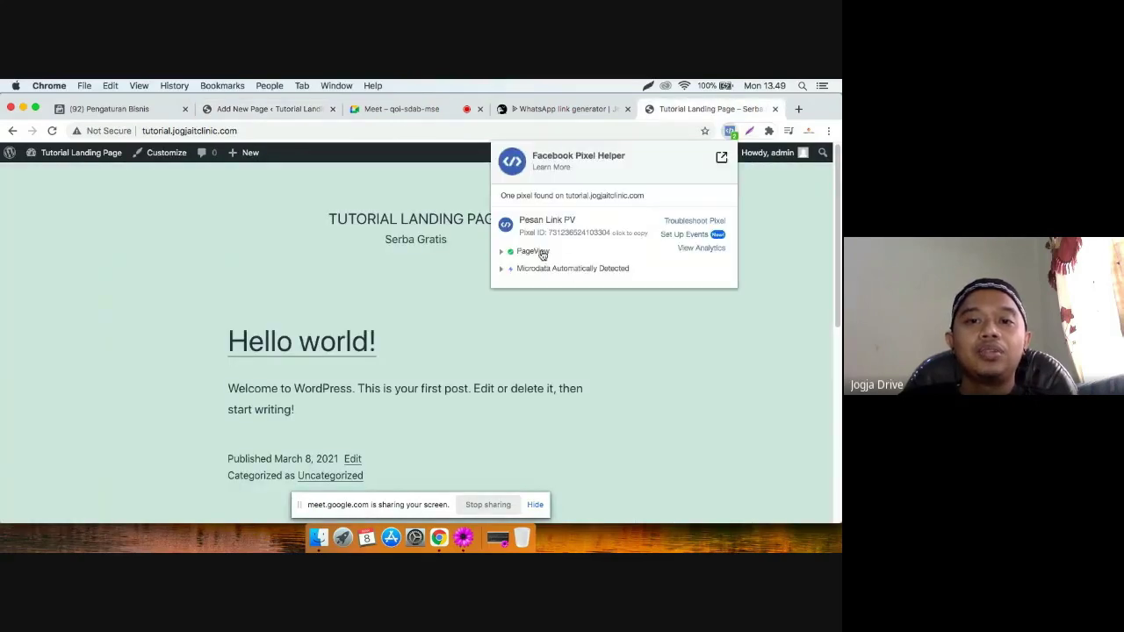
pyautogui.click(253, 109)
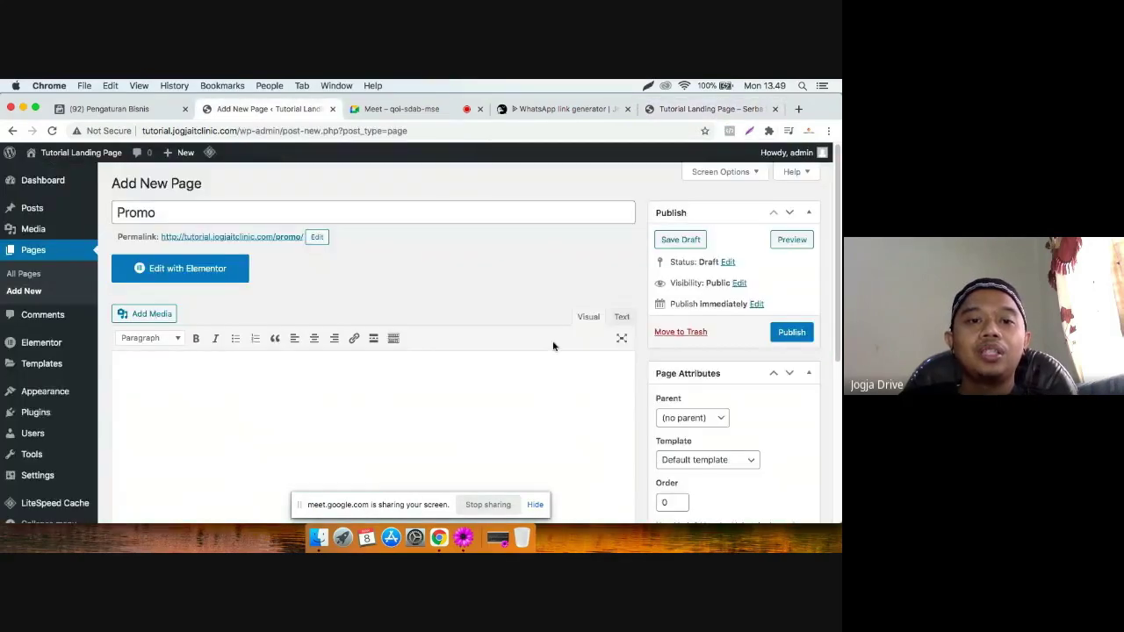
# Examine the Facebook standard events offered in the Promo page's Remarketable Post Settings, leaving the event unchanged.
pyautogui.scroll(-10, 534, 349)
pyautogui.scroll(10, 533, 349)
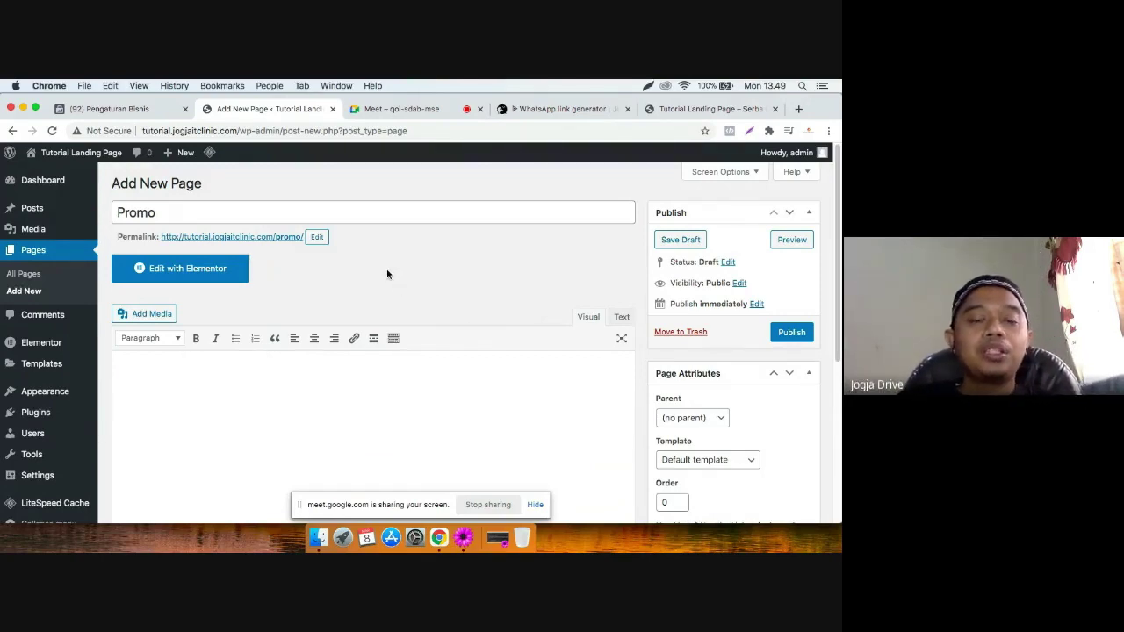
pyautogui.scroll(-3, 454, 314)
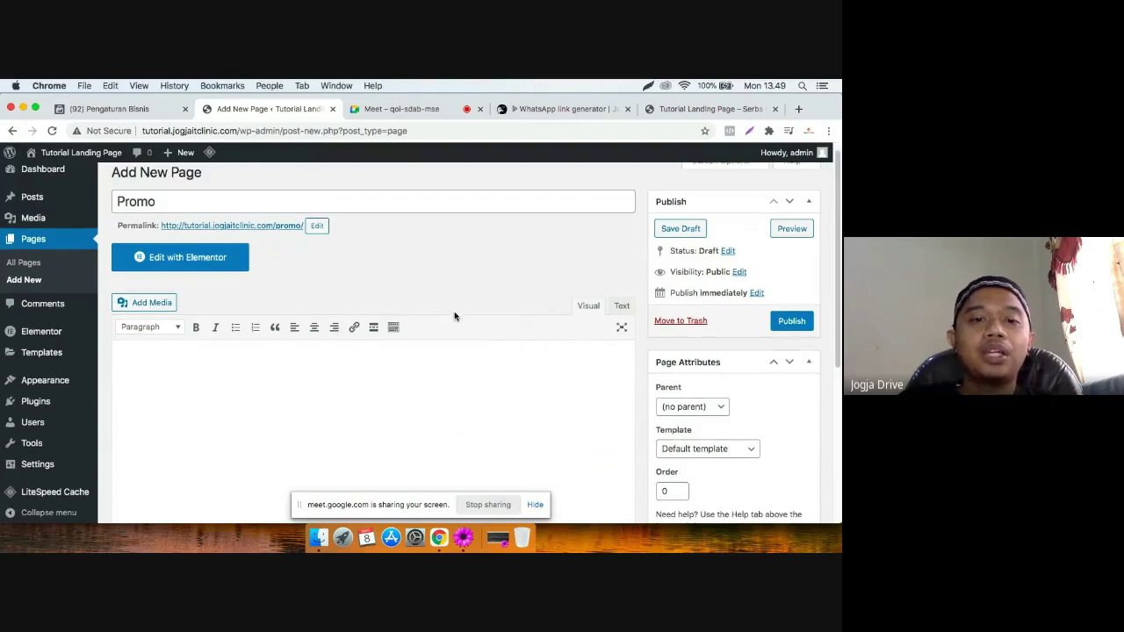
pyautogui.scroll(-3, 454, 312)
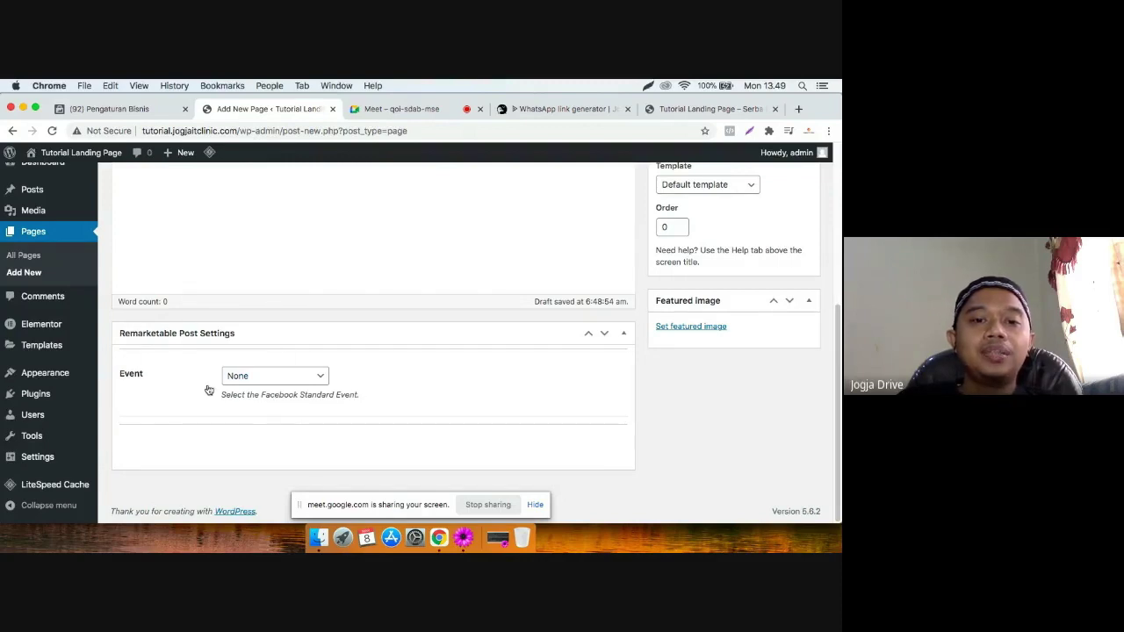
pyautogui.scroll(2, 367, 393)
pyautogui.scroll(-2, 413, 386)
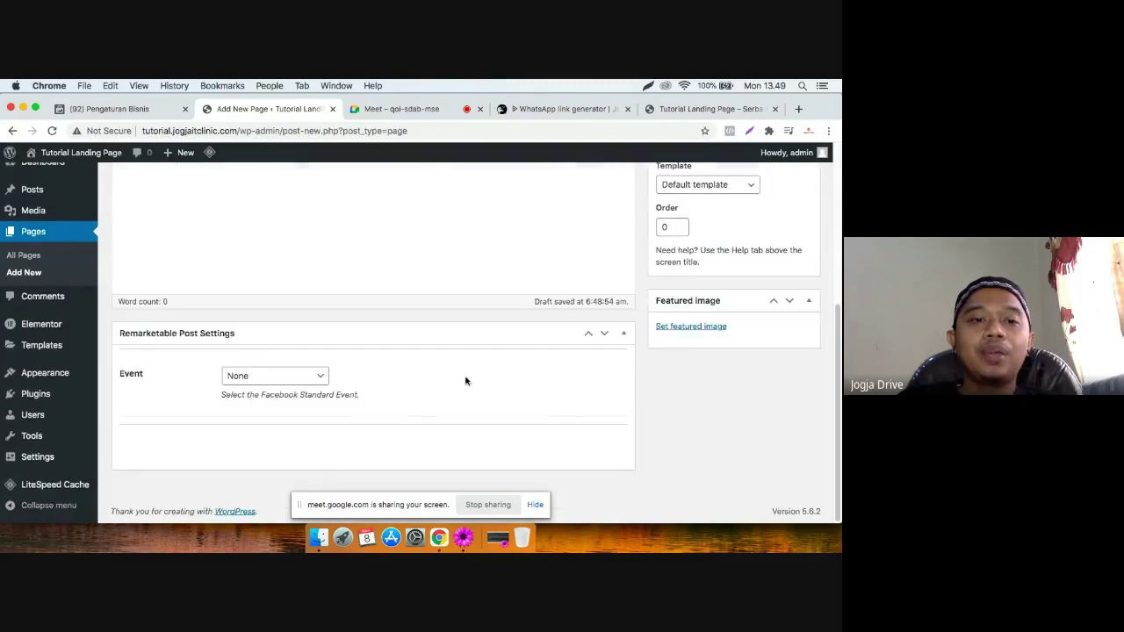
pyautogui.scroll(2, 219, 347)
pyautogui.scroll(-2, 293, 389)
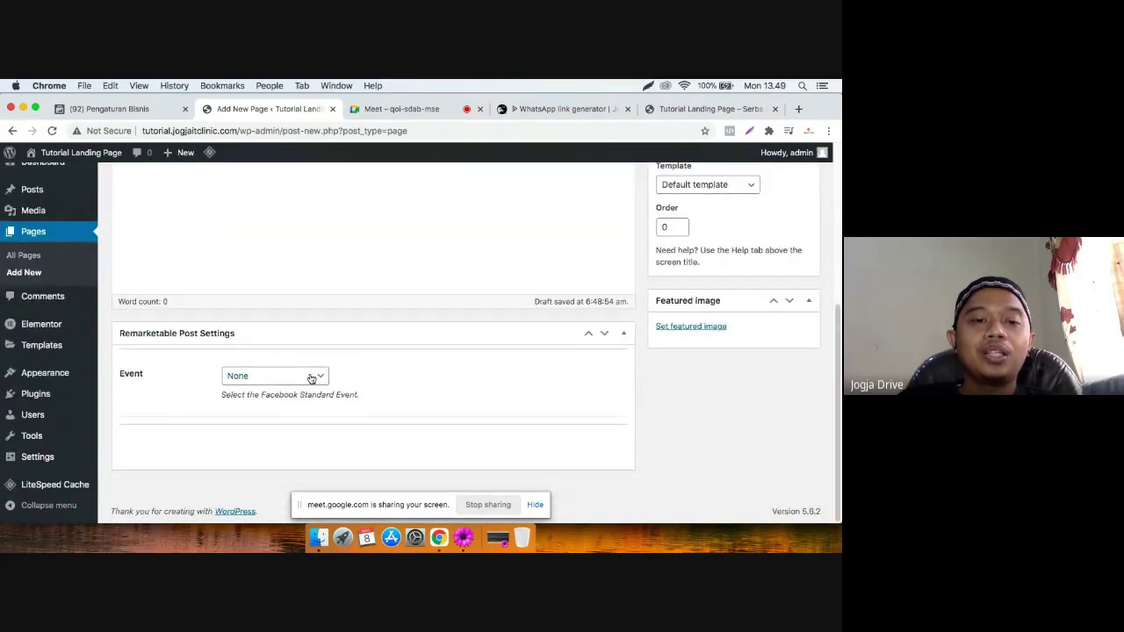
pyautogui.click(313, 378)
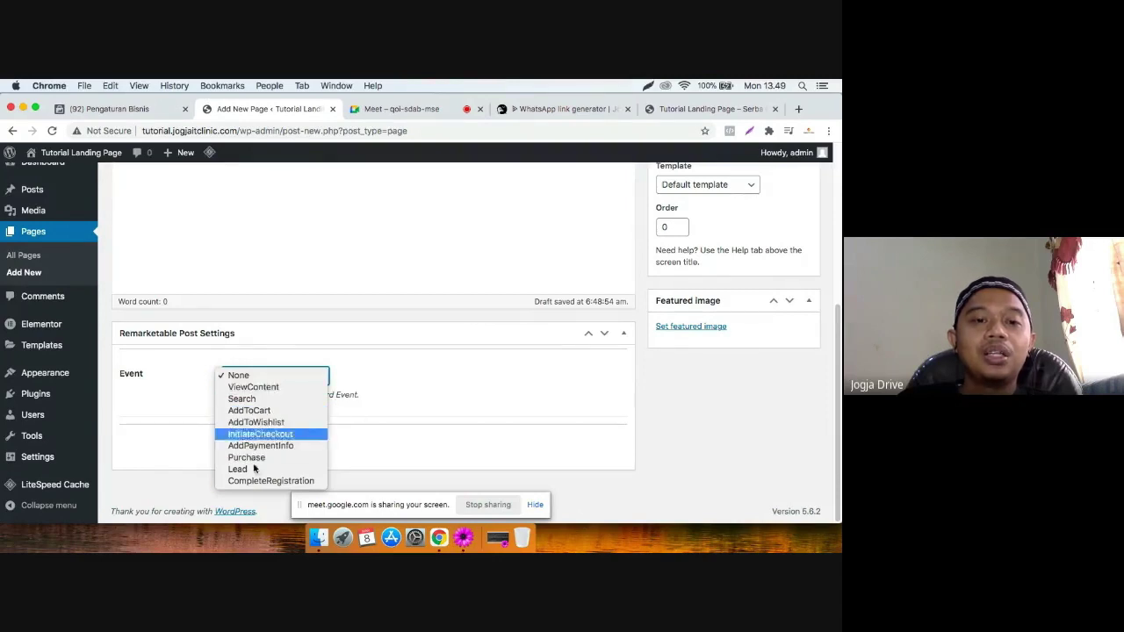
pyautogui.click(417, 375)
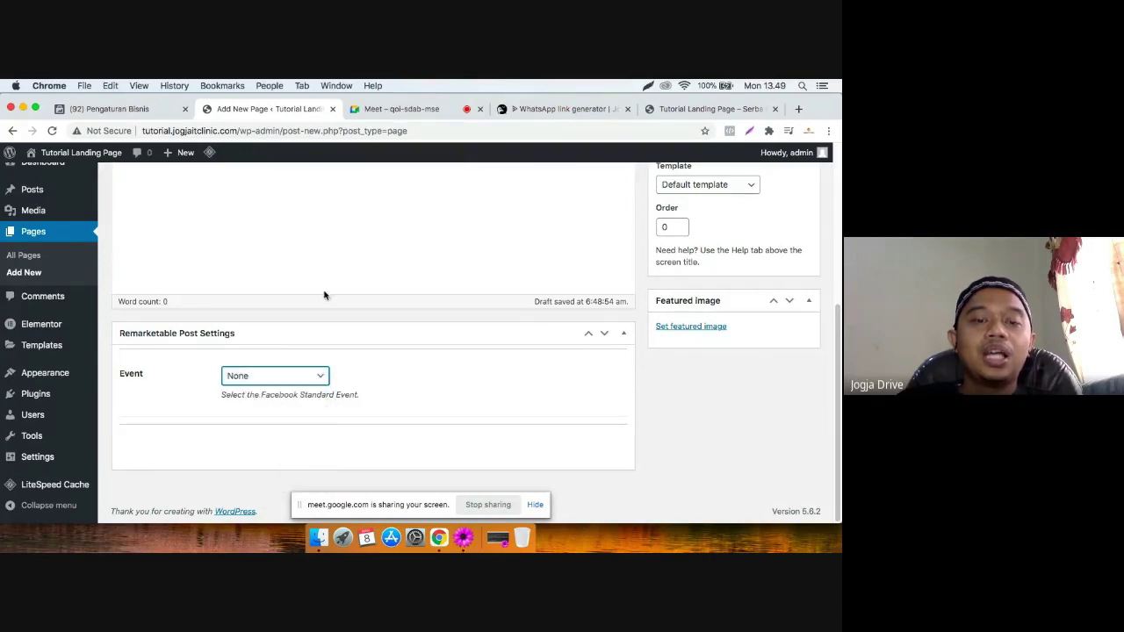
pyautogui.scroll(5, 321, 293)
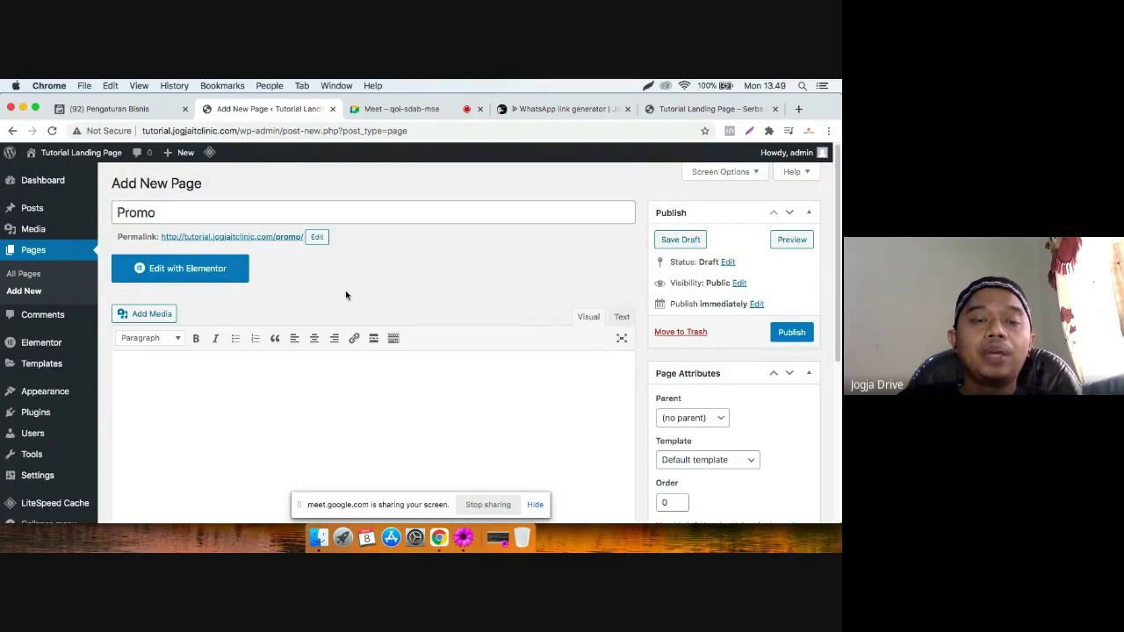
pyautogui.scroll(-1, 345, 295)
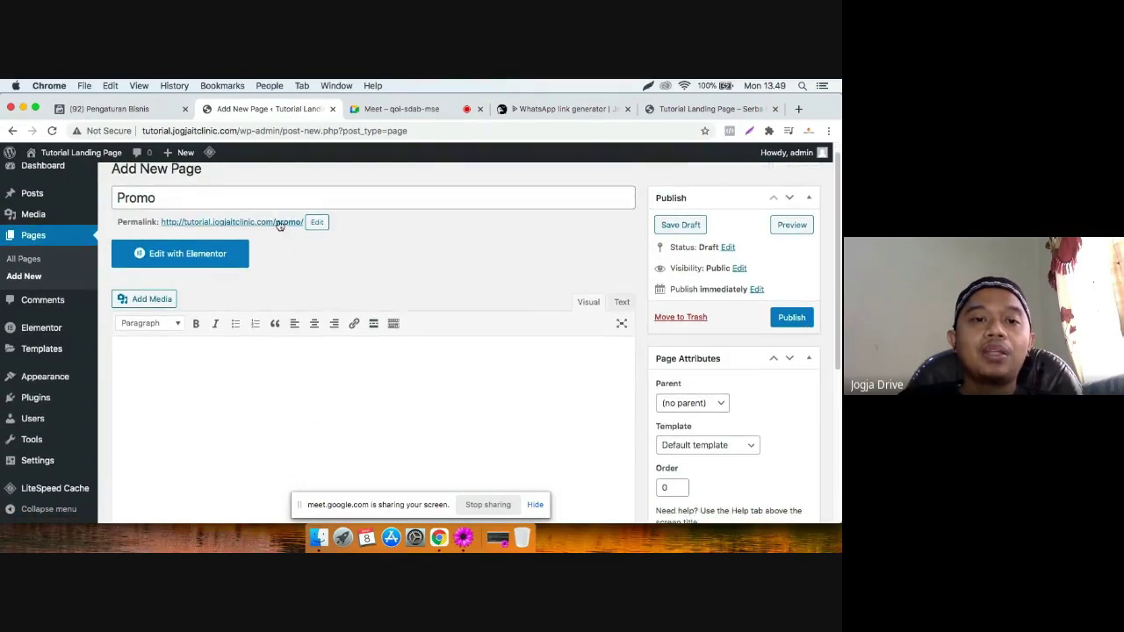
# Set the Promo page's Facebook standard event to ViewContent in the Remarketable Post Settings.
pyautogui.scroll(-10, 307, 252)
pyautogui.click(301, 374)
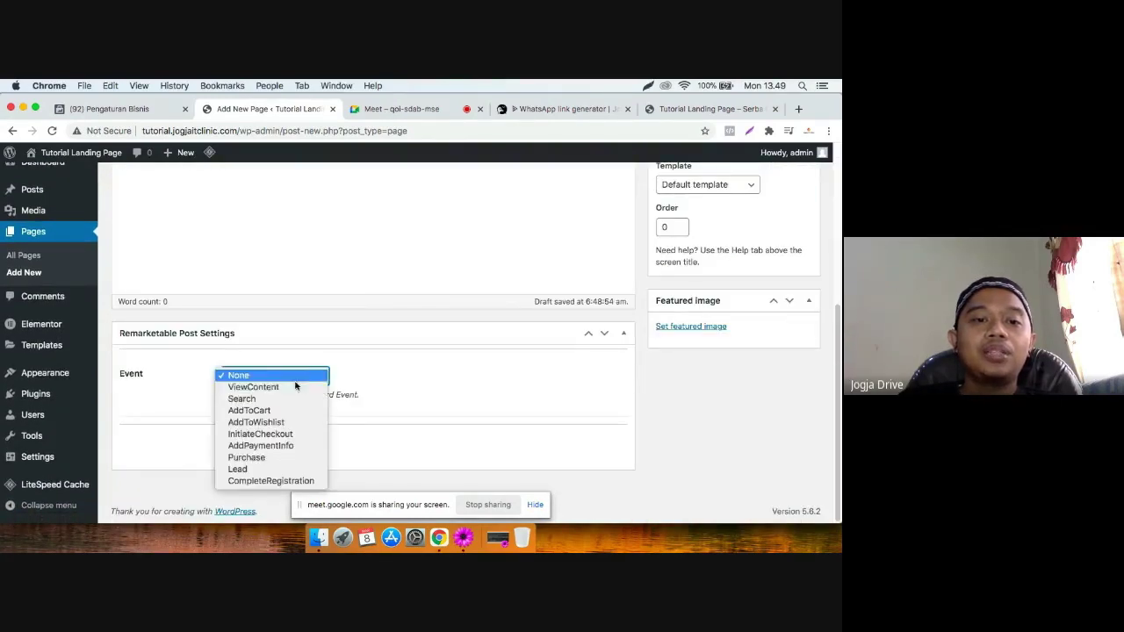
pyautogui.click(292, 389)
pyautogui.scroll(-5, 459, 391)
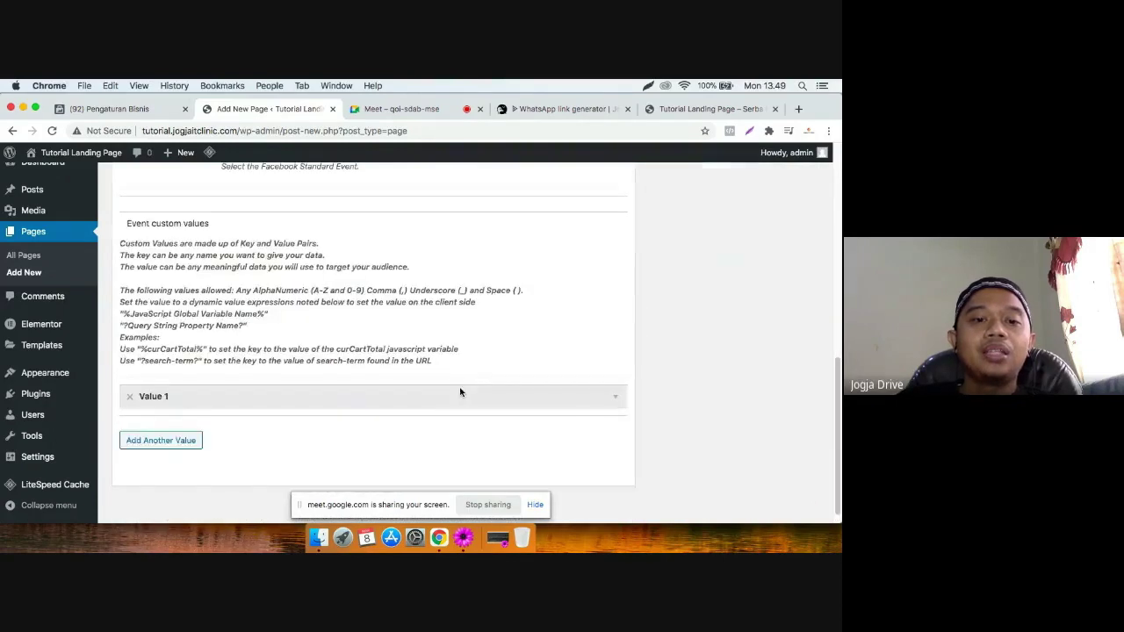
pyautogui.scroll(20, 460, 391)
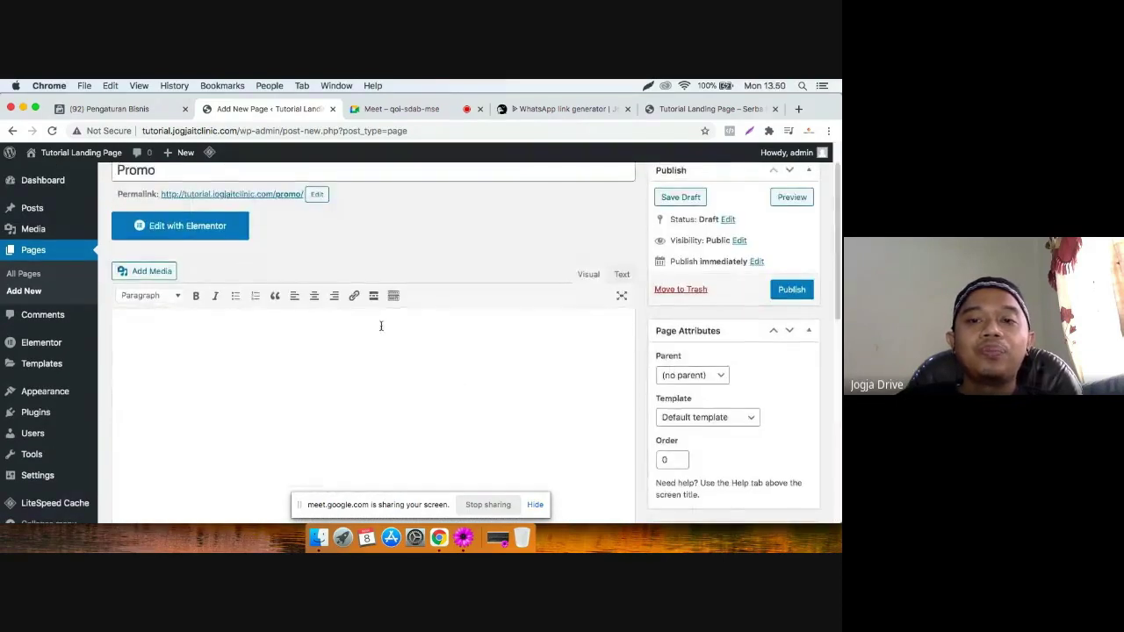
pyautogui.scroll(-5, 486, 366)
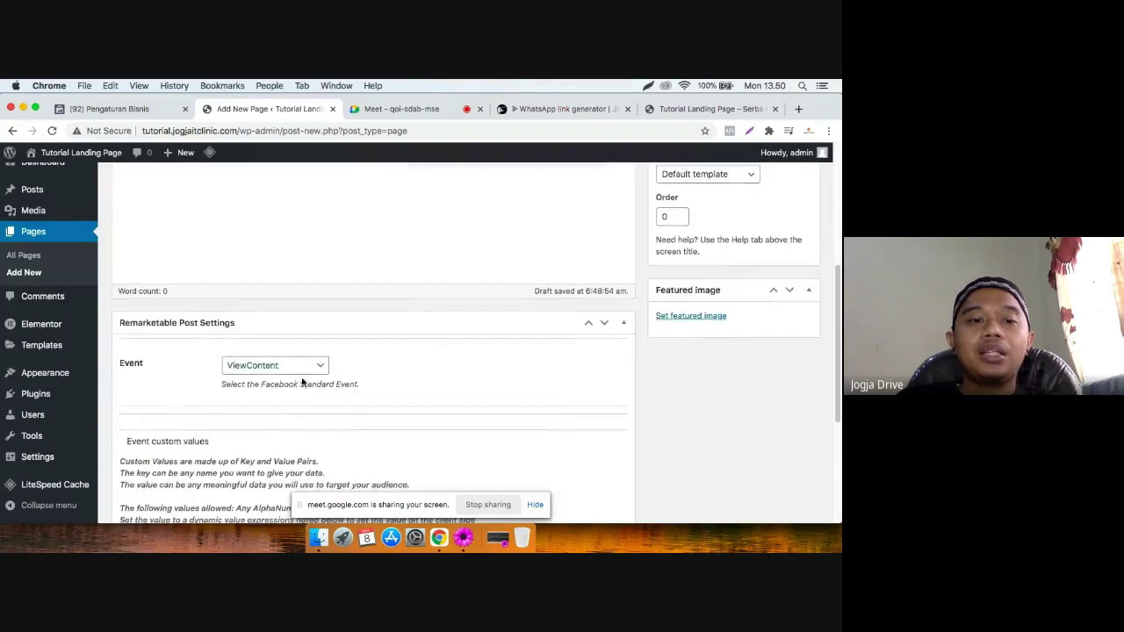
# Set the Promo page's template to Elementor Canvas in the page attributes.
pyautogui.scroll(4, 599, 412)
pyautogui.scroll(1, 720, 395)
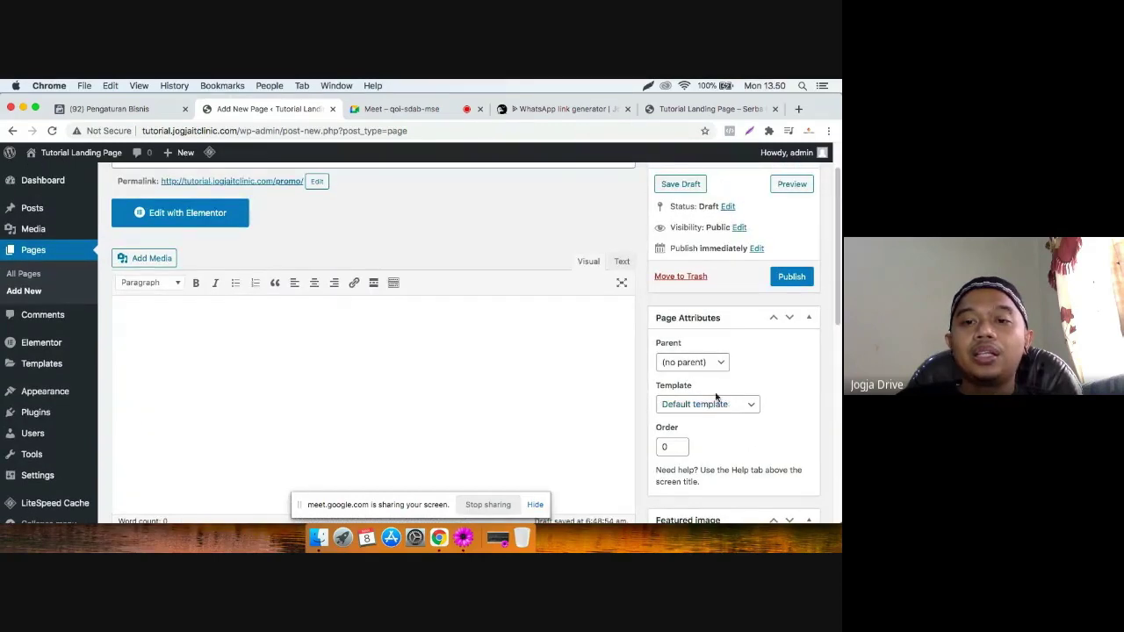
pyautogui.scroll(1, 708, 390)
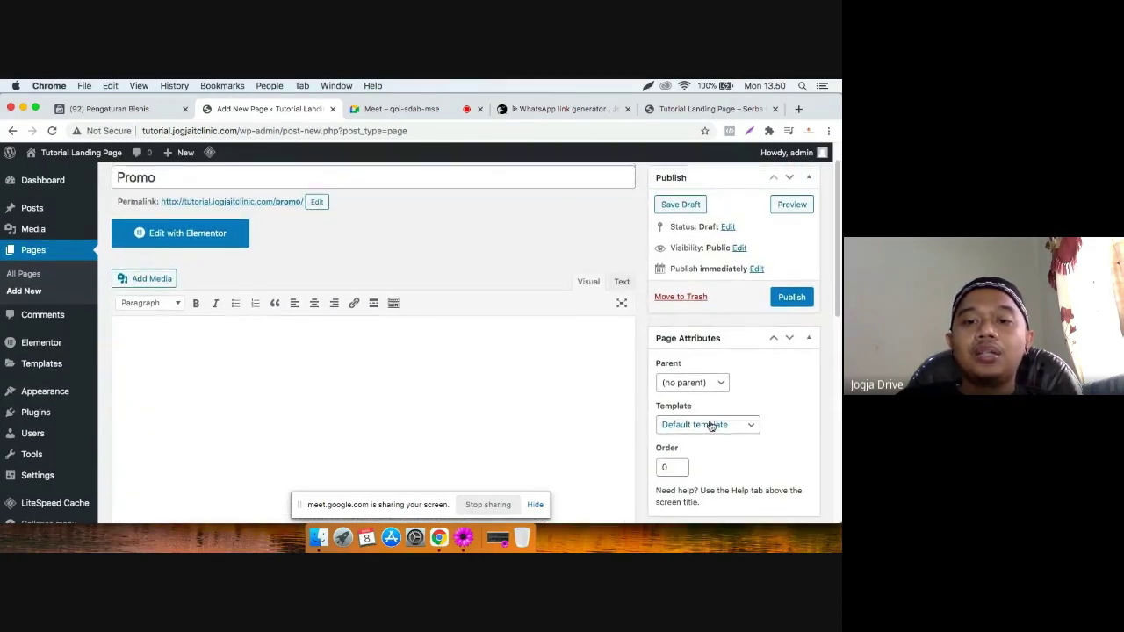
pyautogui.scroll(-1, 713, 425)
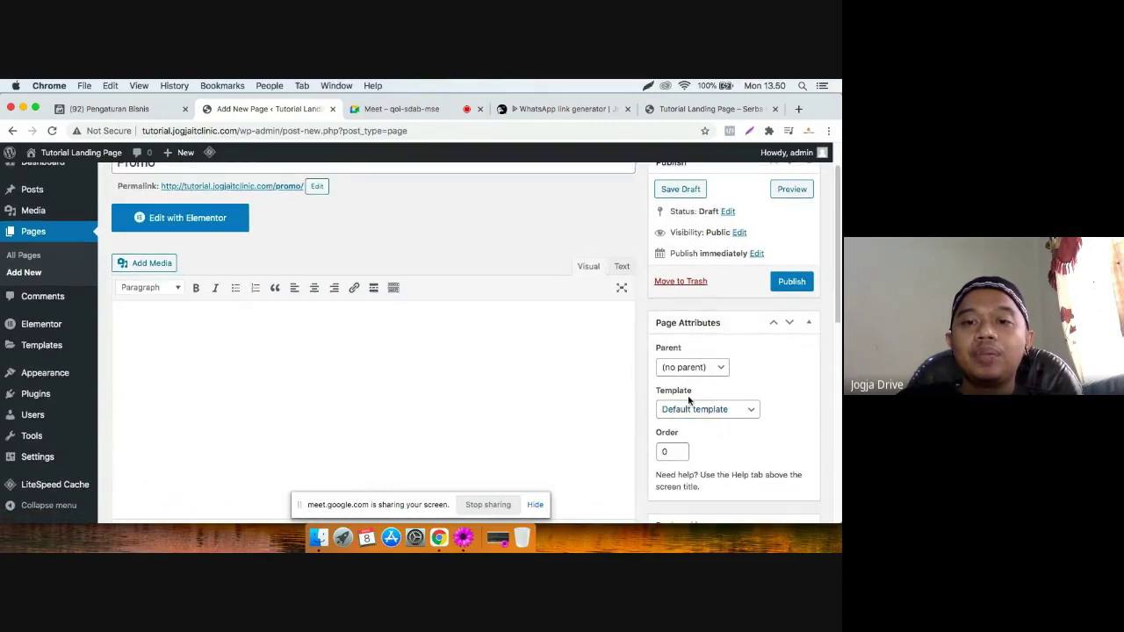
pyautogui.click(709, 410)
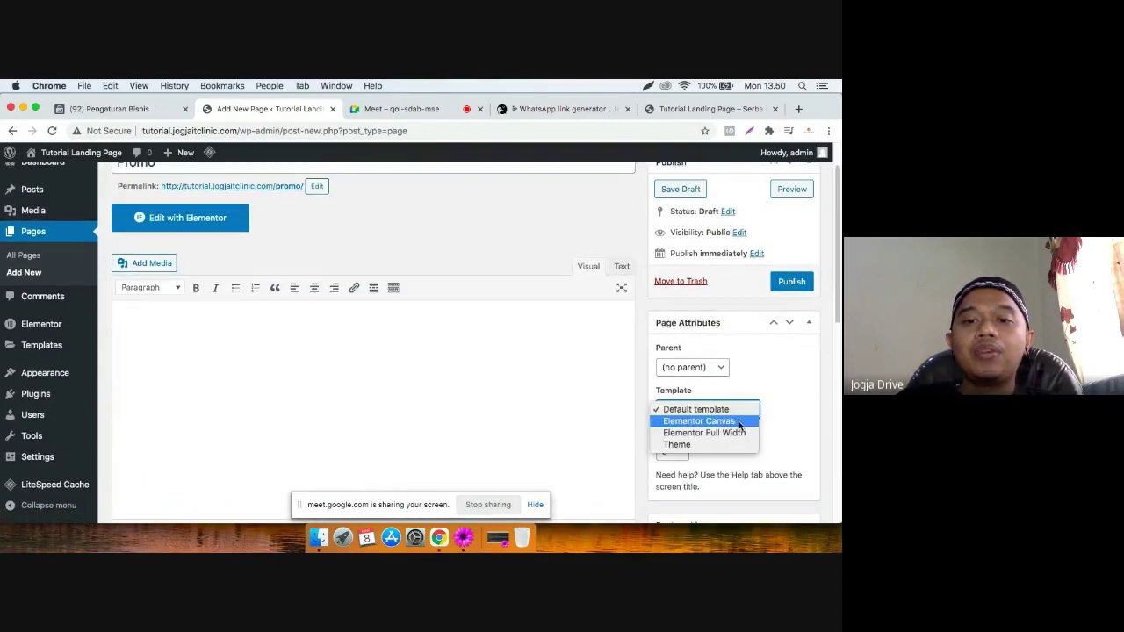
pyautogui.click(778, 381)
pyautogui.scroll(1, 702, 395)
pyautogui.scroll(-3, 695, 404)
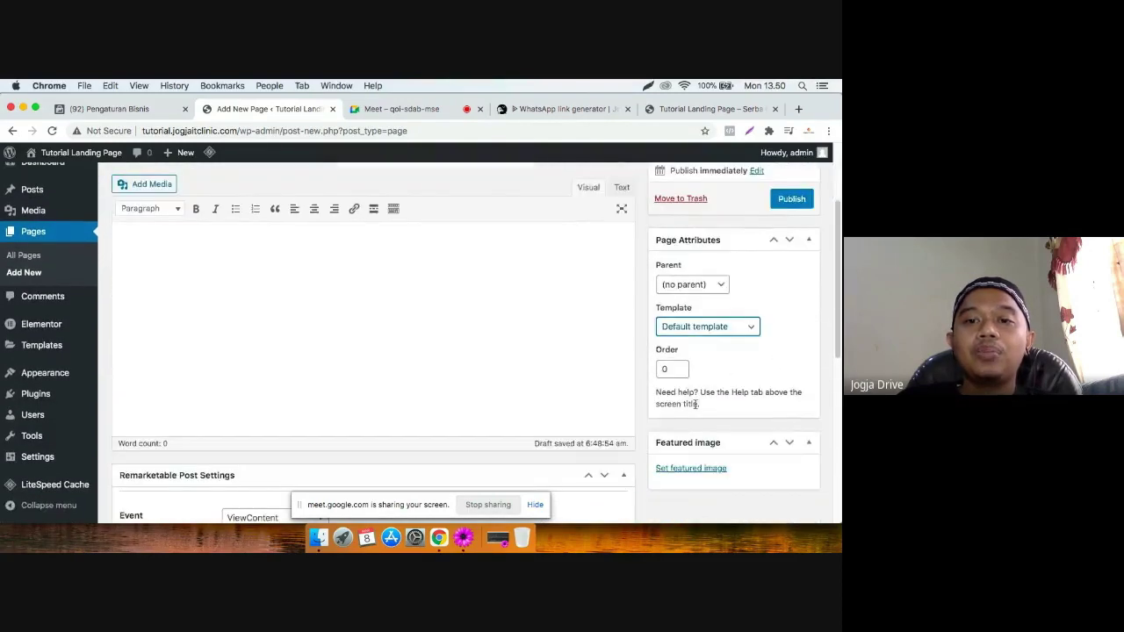
pyautogui.click(703, 331)
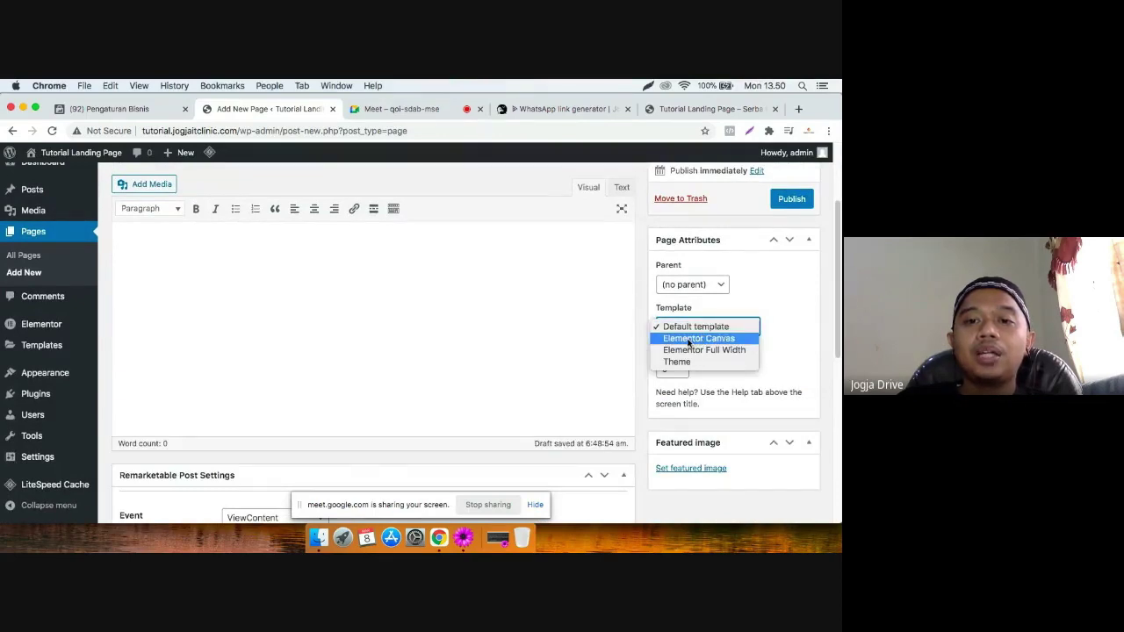
pyautogui.click(692, 339)
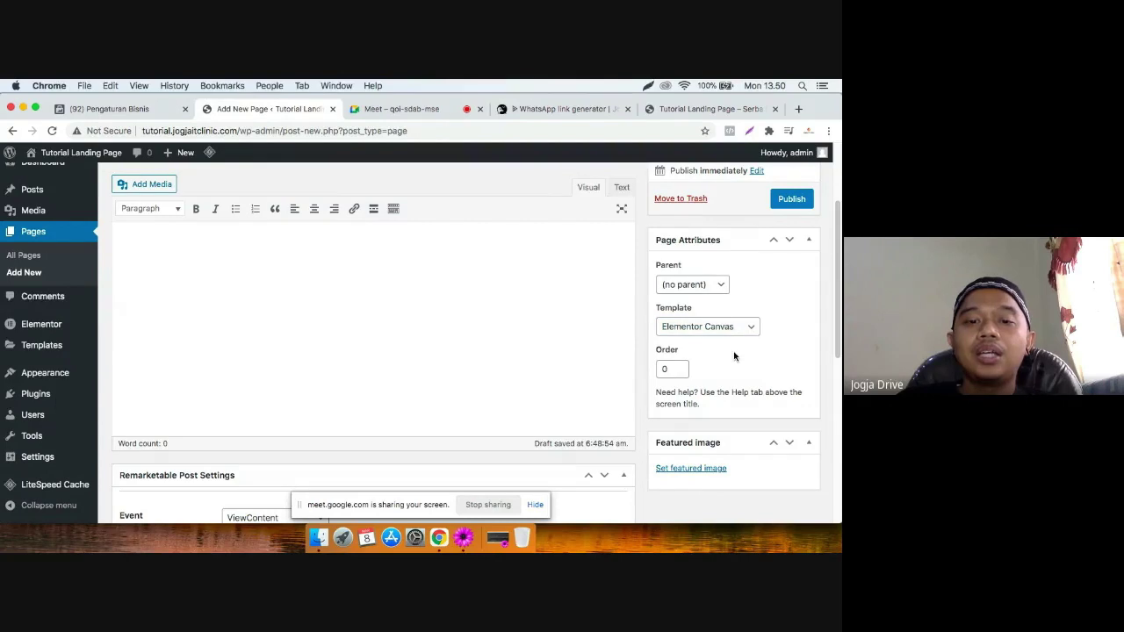
# Review the Promo page's template and Facebook event settings and publish the page.
pyautogui.scroll(2, 734, 356)
pyautogui.scroll(-3, 720, 358)
pyautogui.scroll(2, 694, 361)
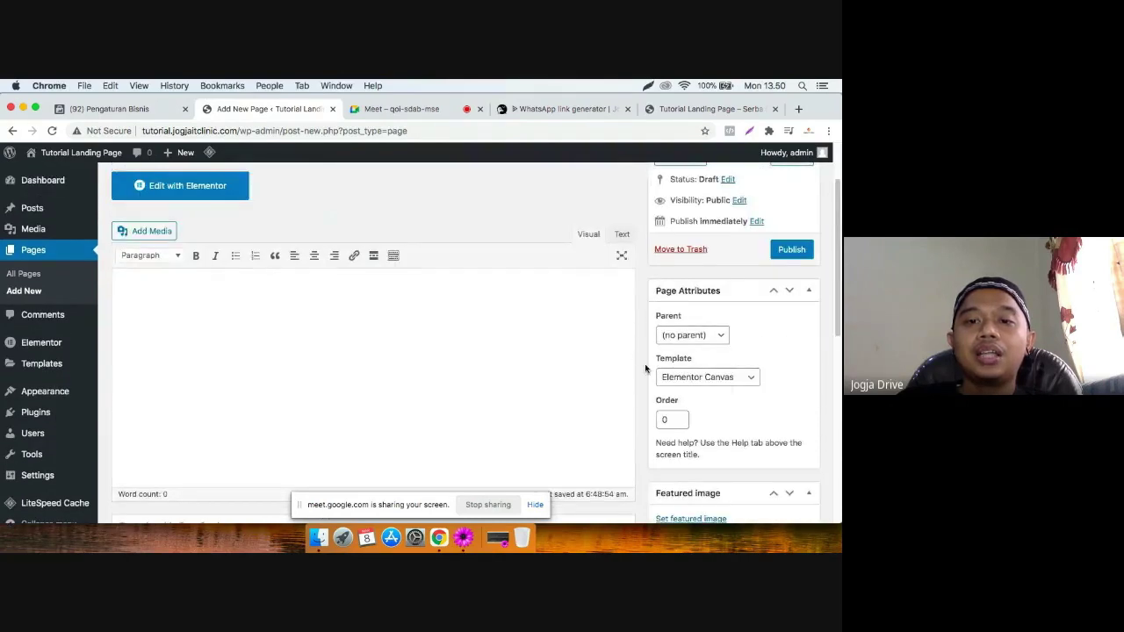
pyautogui.scroll(-15, 333, 344)
pyautogui.scroll(5, 264, 320)
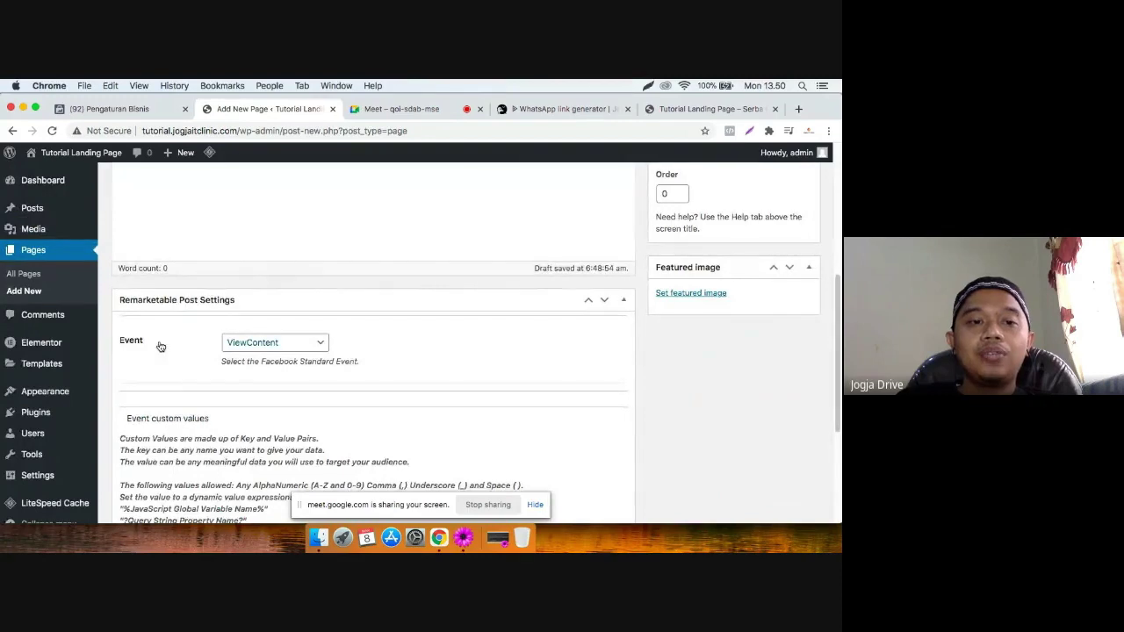
pyautogui.scroll(4, 582, 445)
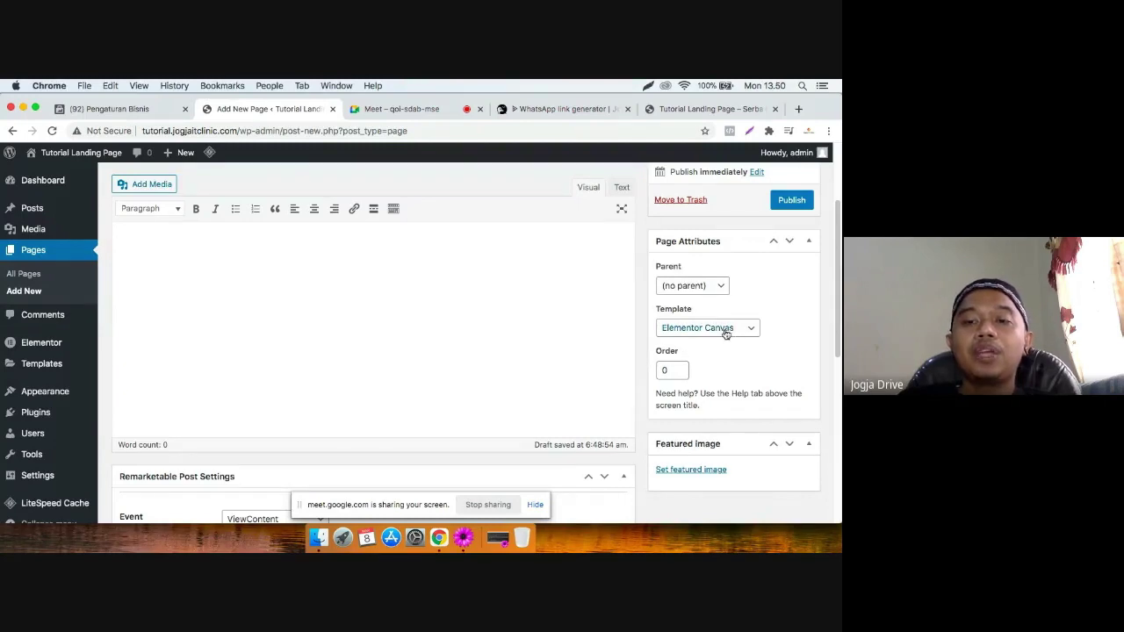
pyautogui.scroll(2, 725, 333)
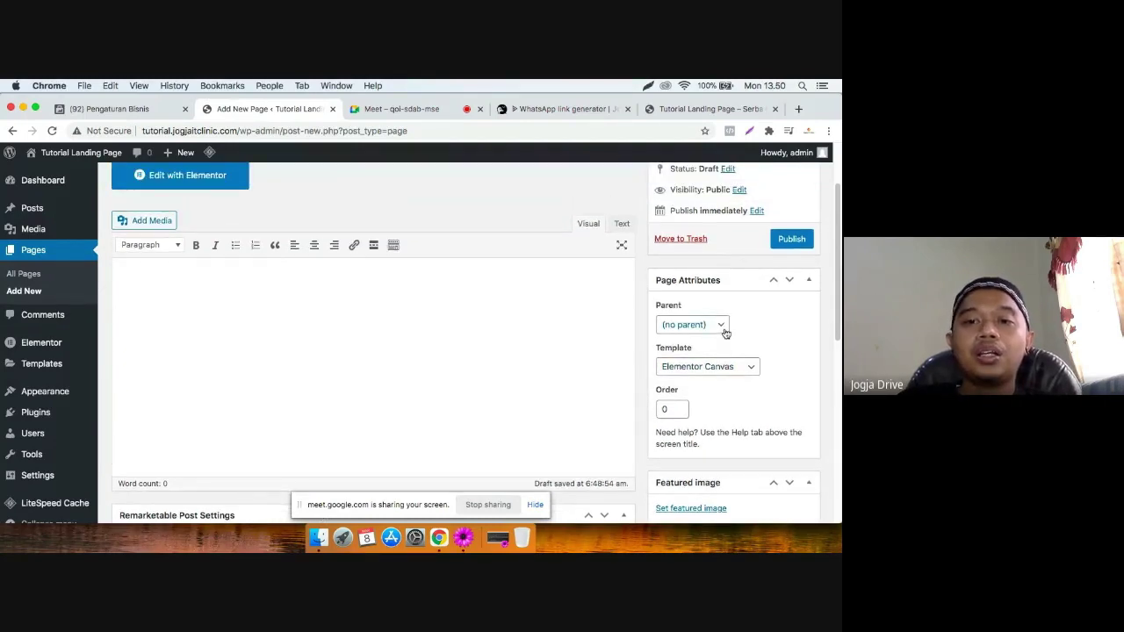
pyautogui.scroll(1, 725, 332)
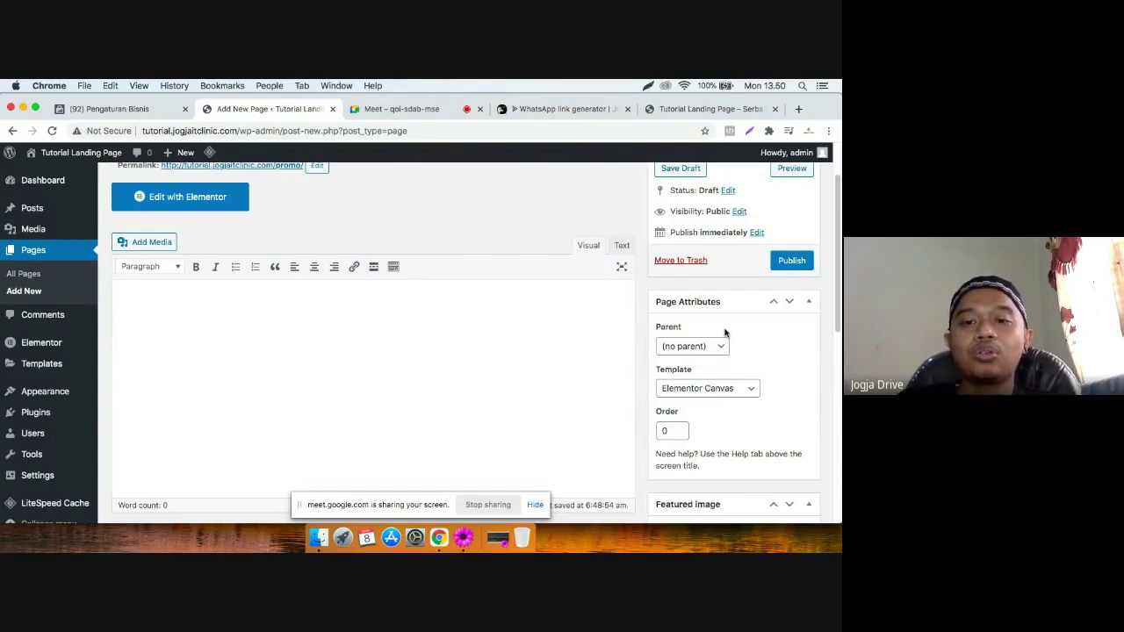
pyautogui.scroll(3, 604, 343)
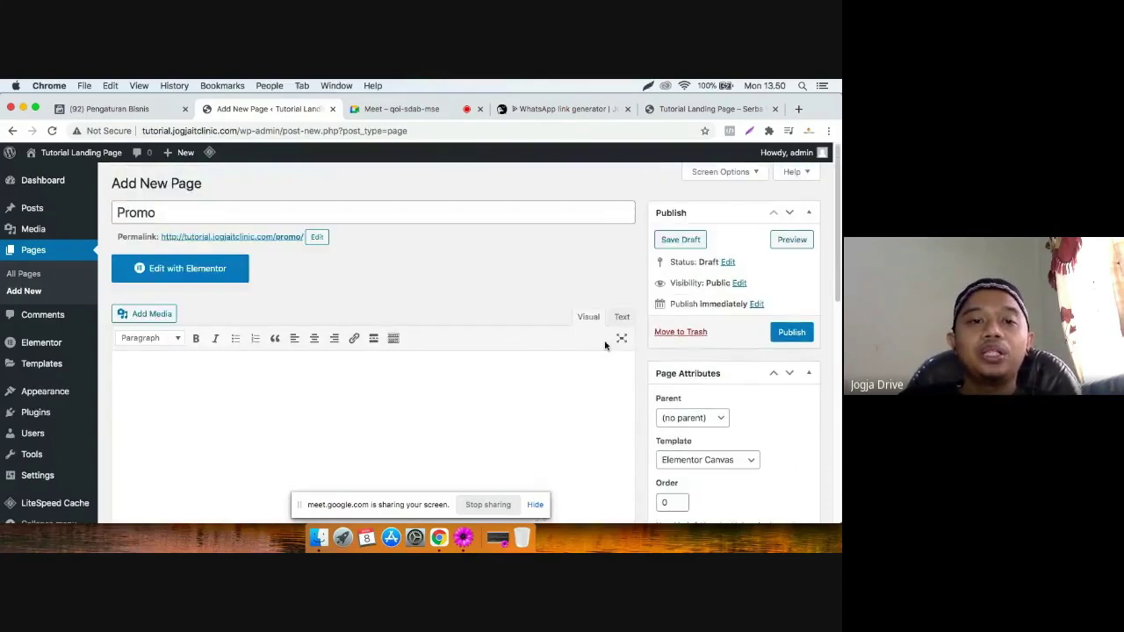
pyautogui.scroll(-1, 802, 392)
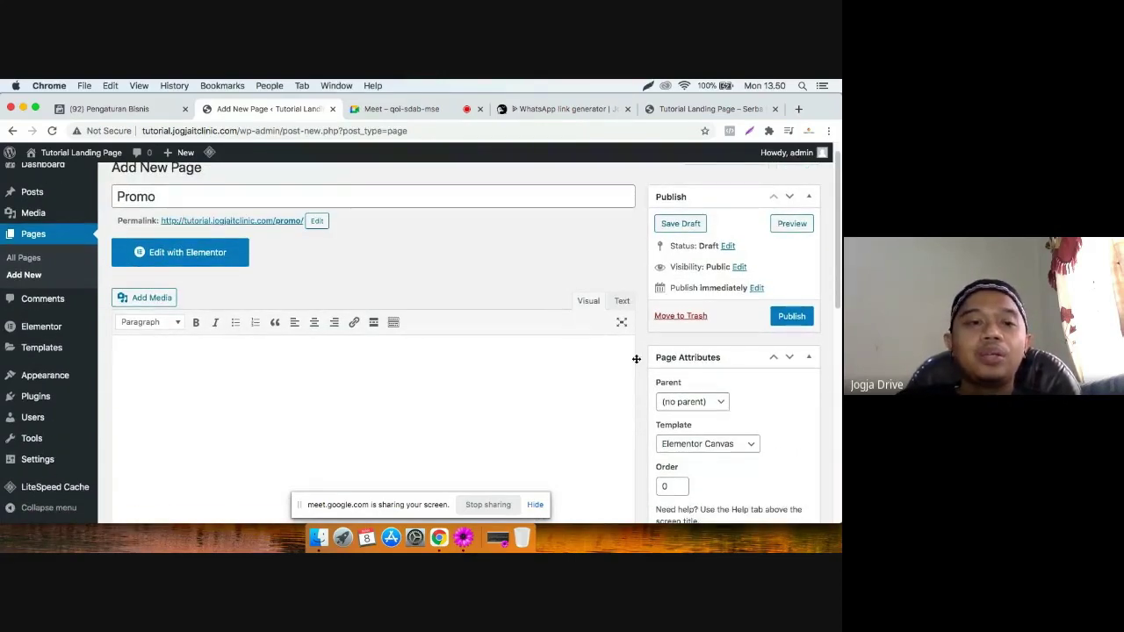
pyautogui.scroll(1, 634, 357)
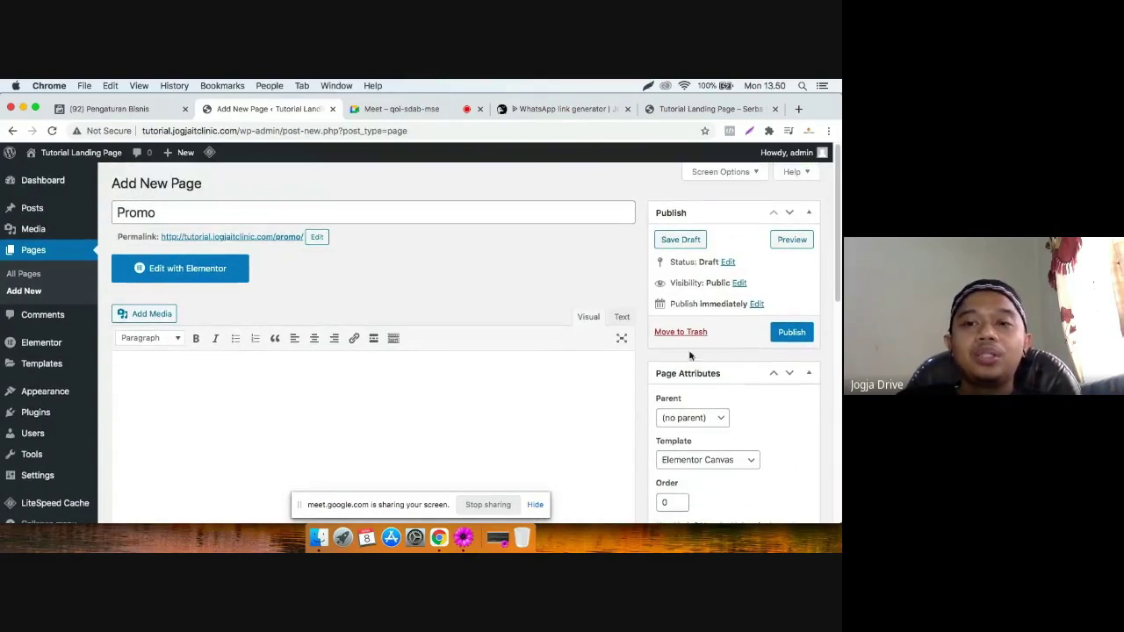
pyautogui.click(792, 332)
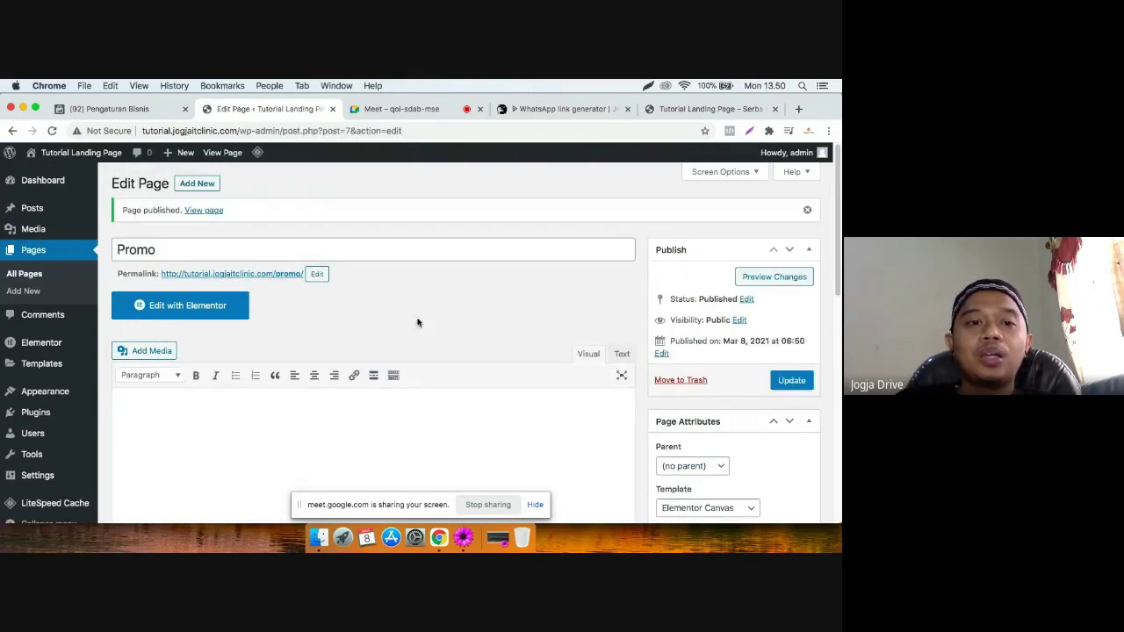
# Open the published Promo page in a new browser tab and check its pixel events with Facebook Pixel Helper.
pyautogui.rightClick(211, 215)
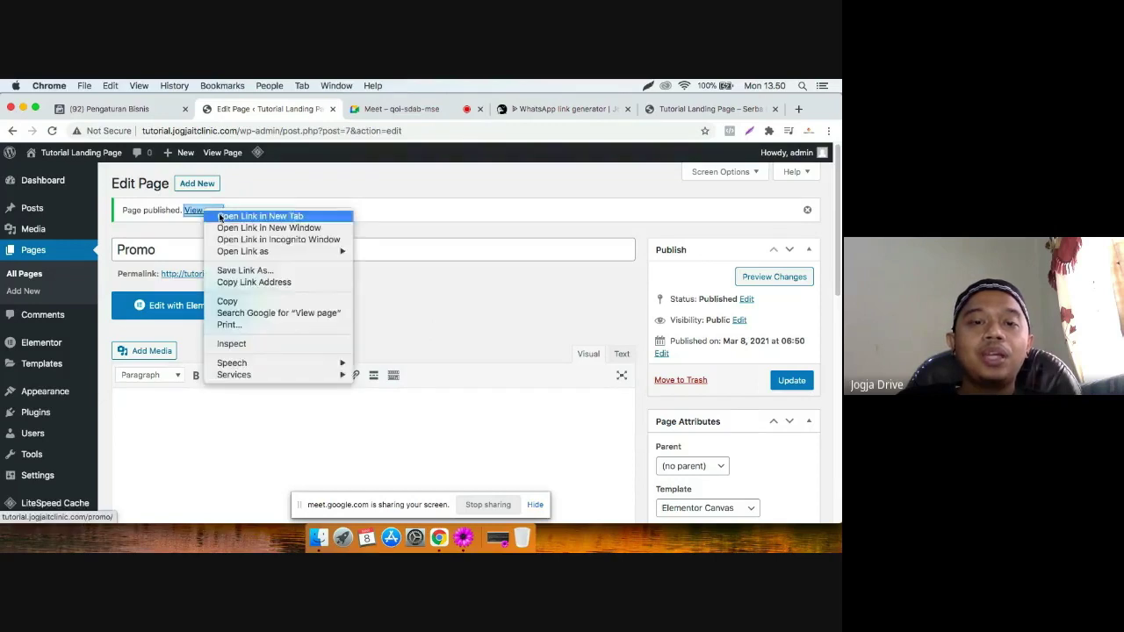
pyautogui.press('Escape')
pyautogui.keyDown('super'); pyautogui.click(204, 211); pyautogui.keyUp('super')
pyautogui.click(352, 108)
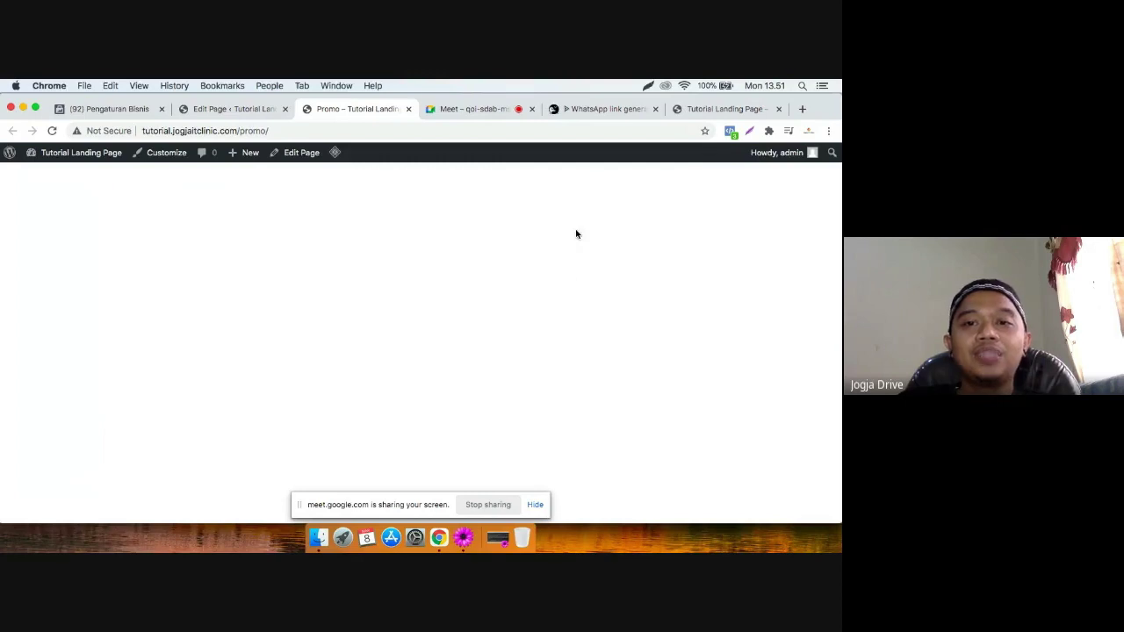
pyautogui.click(730, 132)
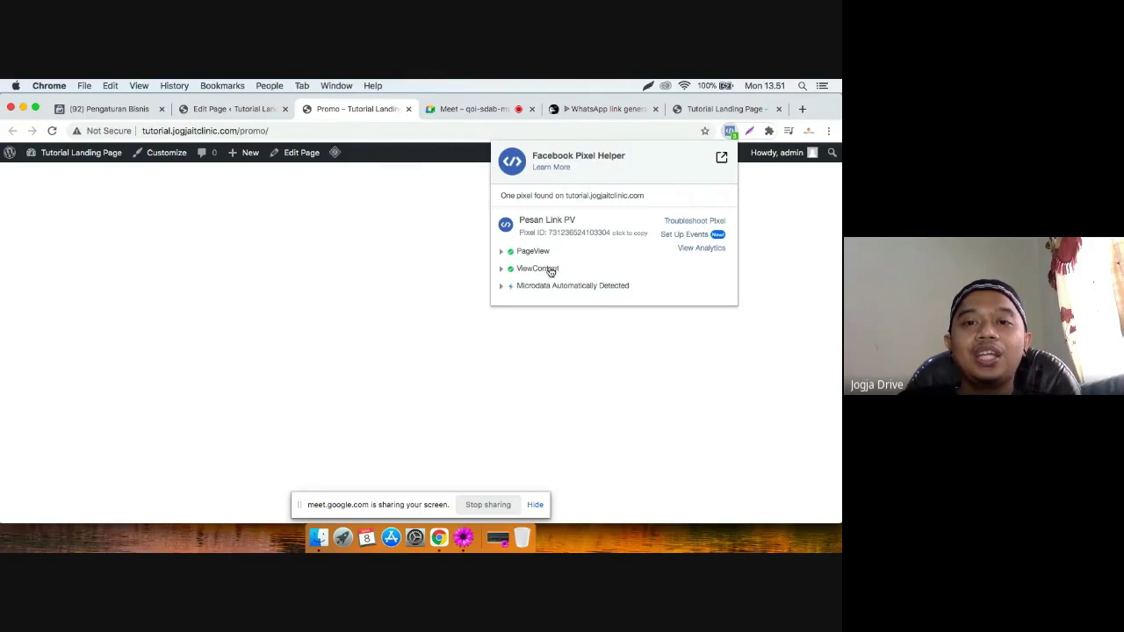
# Reload the site's home page and check its pixel events with Facebook Pixel Helper.
pyautogui.click(722, 109)
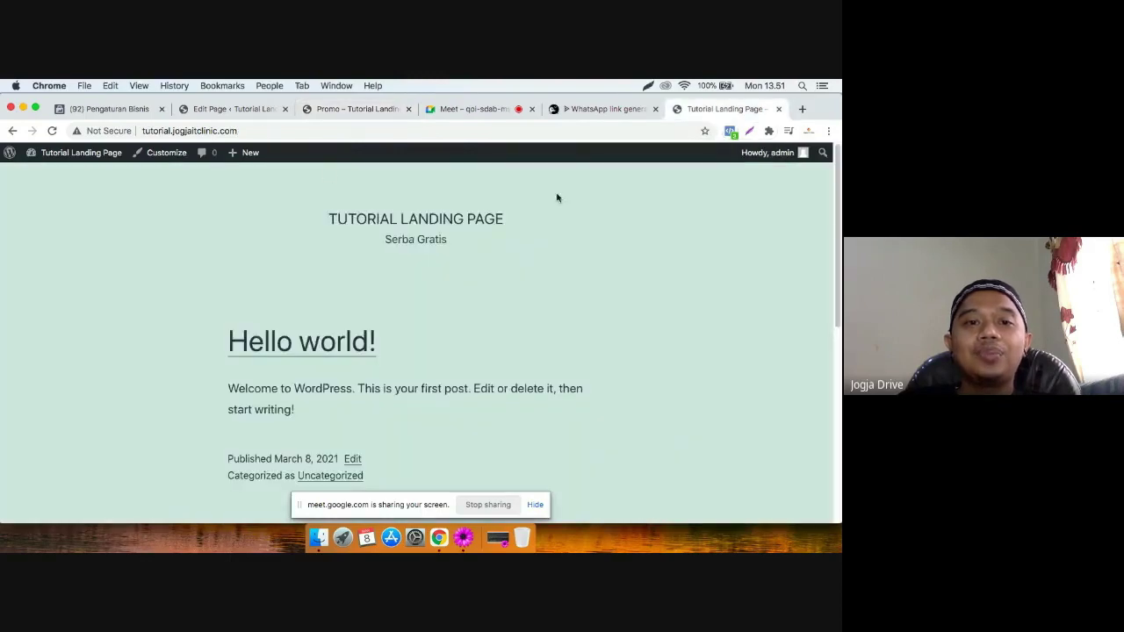
pyautogui.click(730, 131)
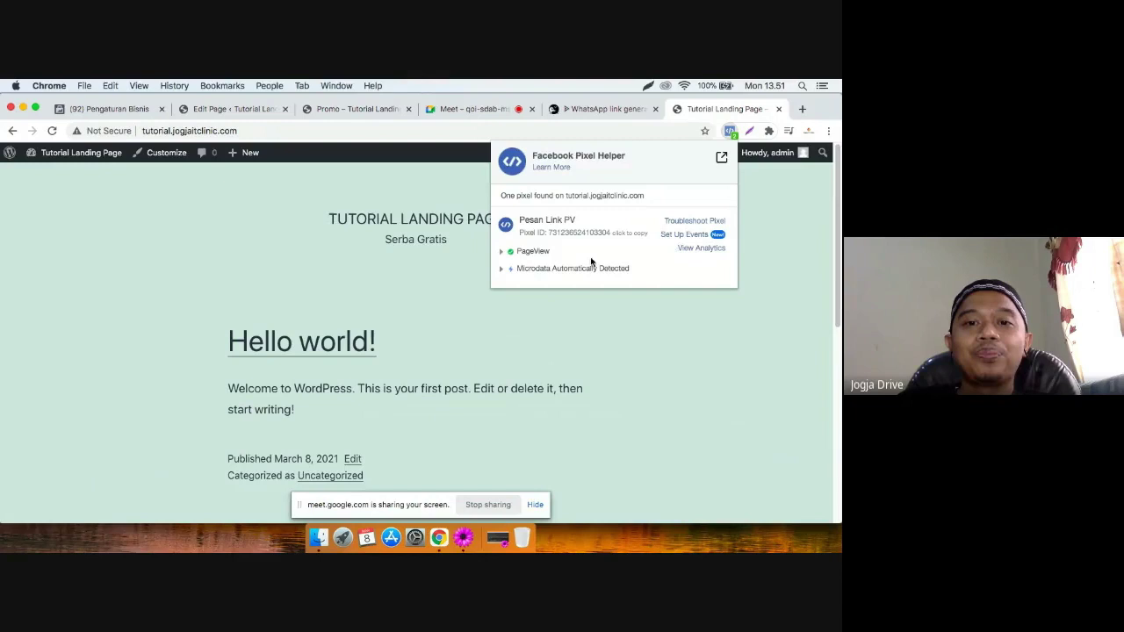
pyautogui.click(611, 329)
pyautogui.press('super+r')
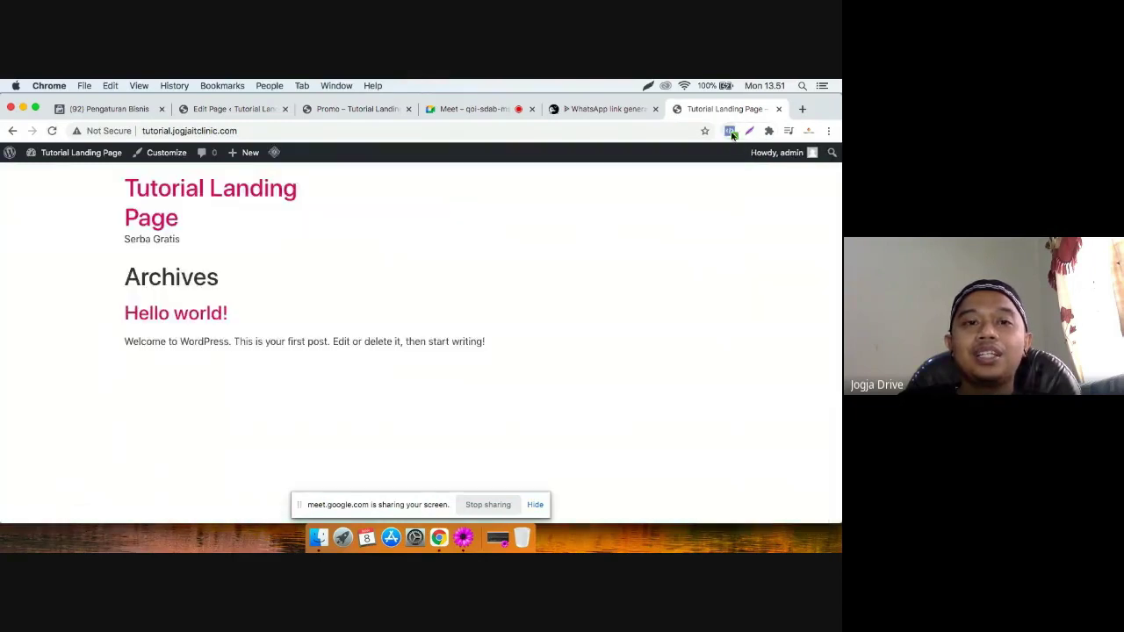
pyautogui.click(729, 130)
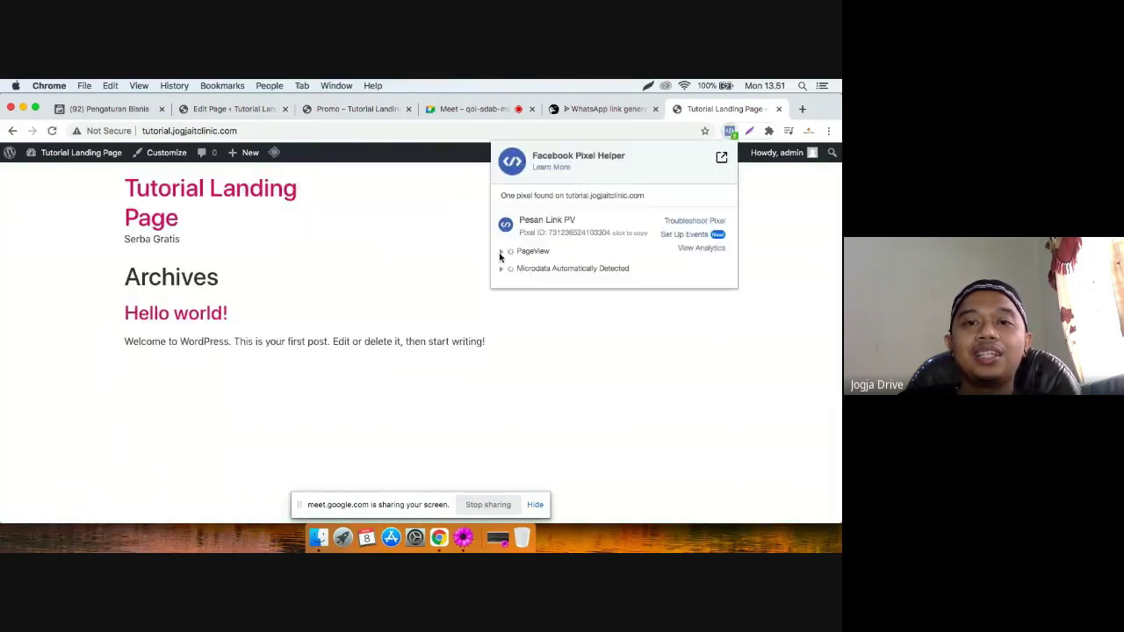
pyautogui.click(583, 338)
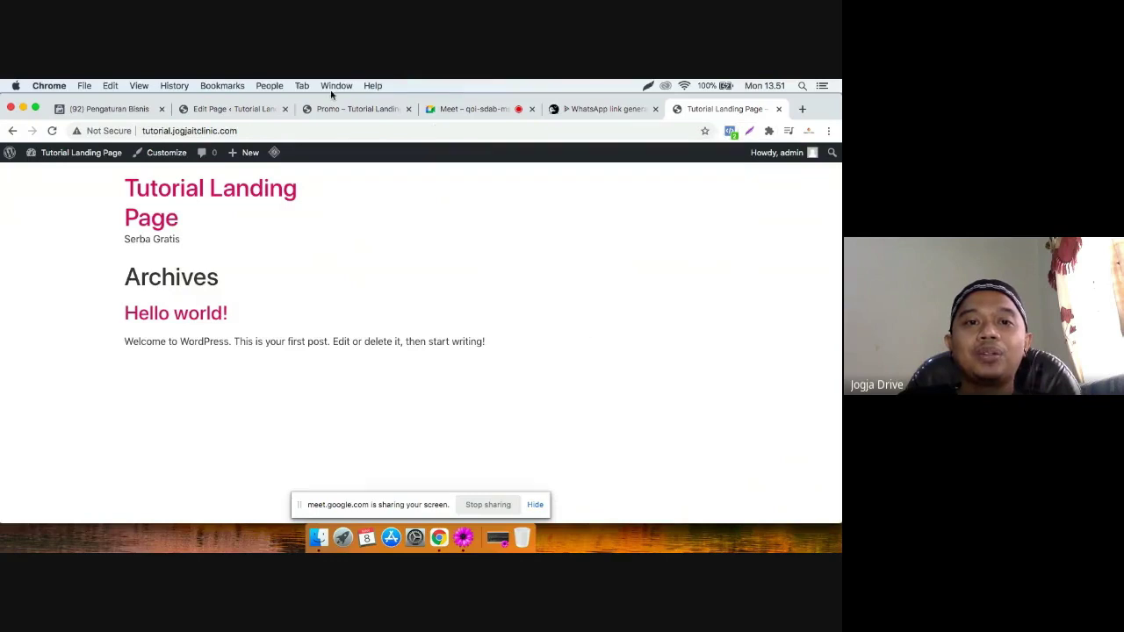
# Recheck the published Promo page's pixel events with Facebook Pixel Helper for comparison with the home page.
pyautogui.click(352, 116)
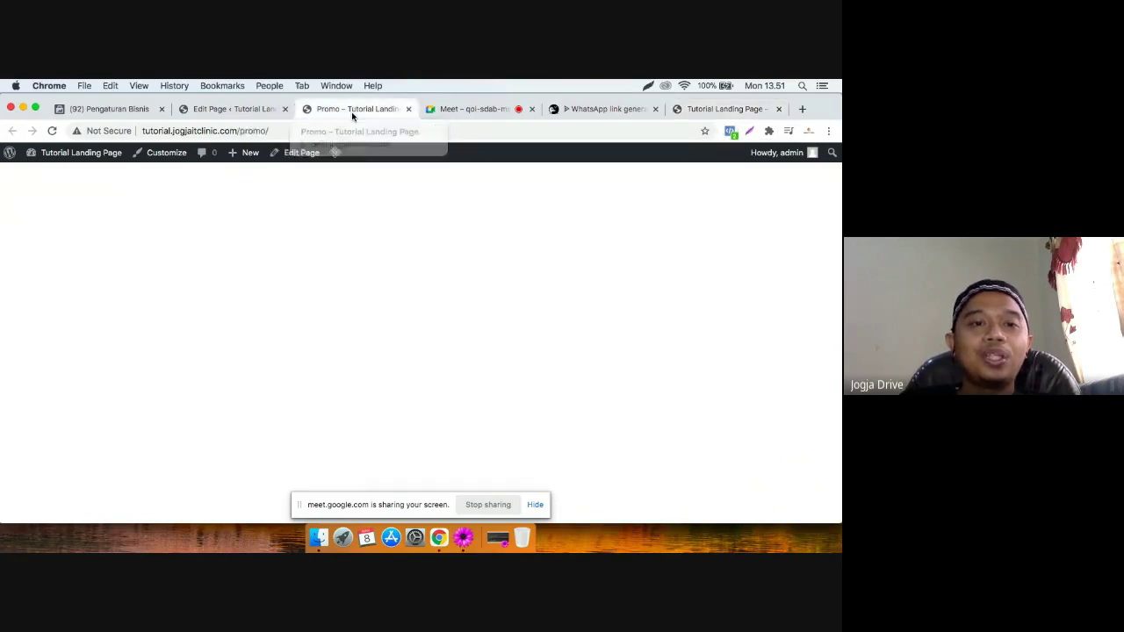
pyautogui.click(729, 132)
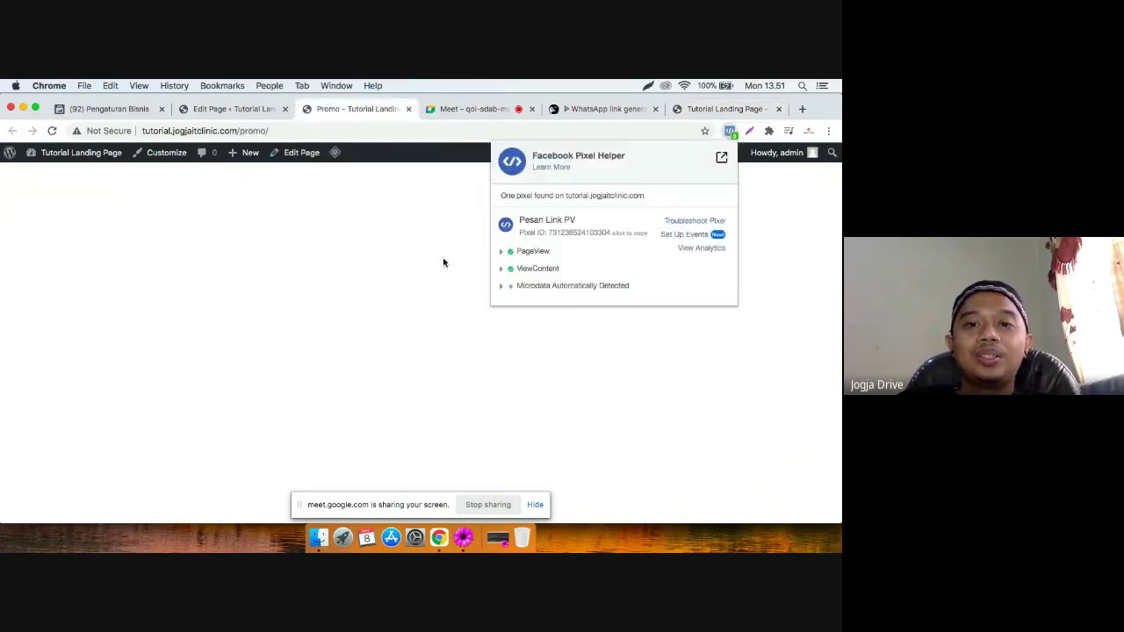
pyautogui.click(503, 325)
# Return to the Promo page's edit screen and open the page in the Elementor editor.
pyautogui.click(220, 108)
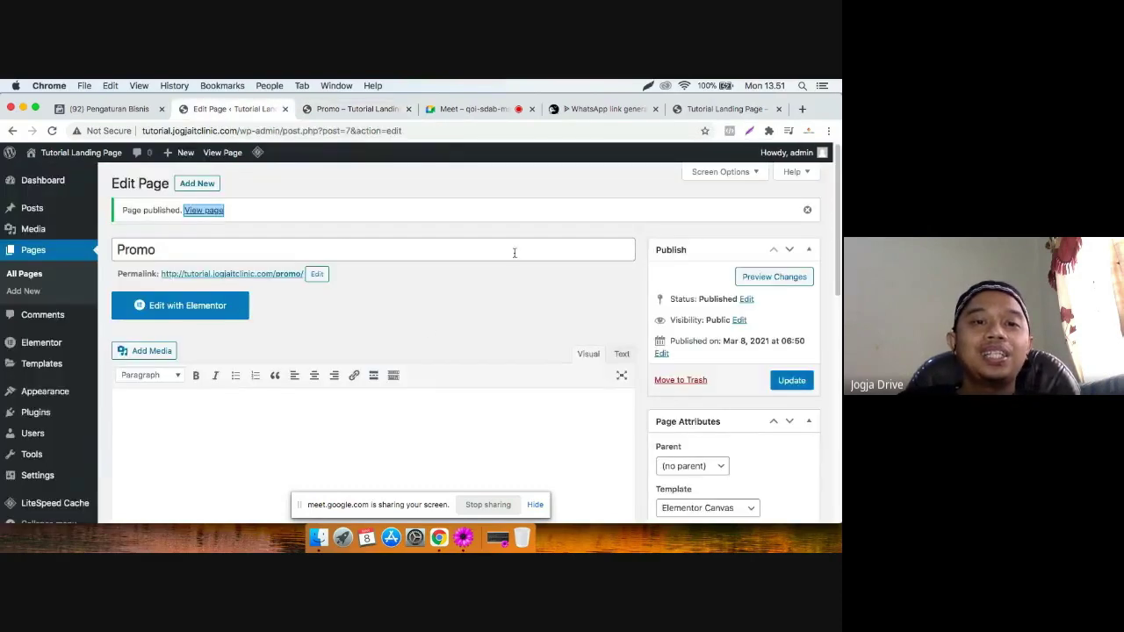
pyautogui.scroll(-2, 450, 318)
pyautogui.scroll(2, 544, 325)
pyautogui.scroll(-1, 527, 290)
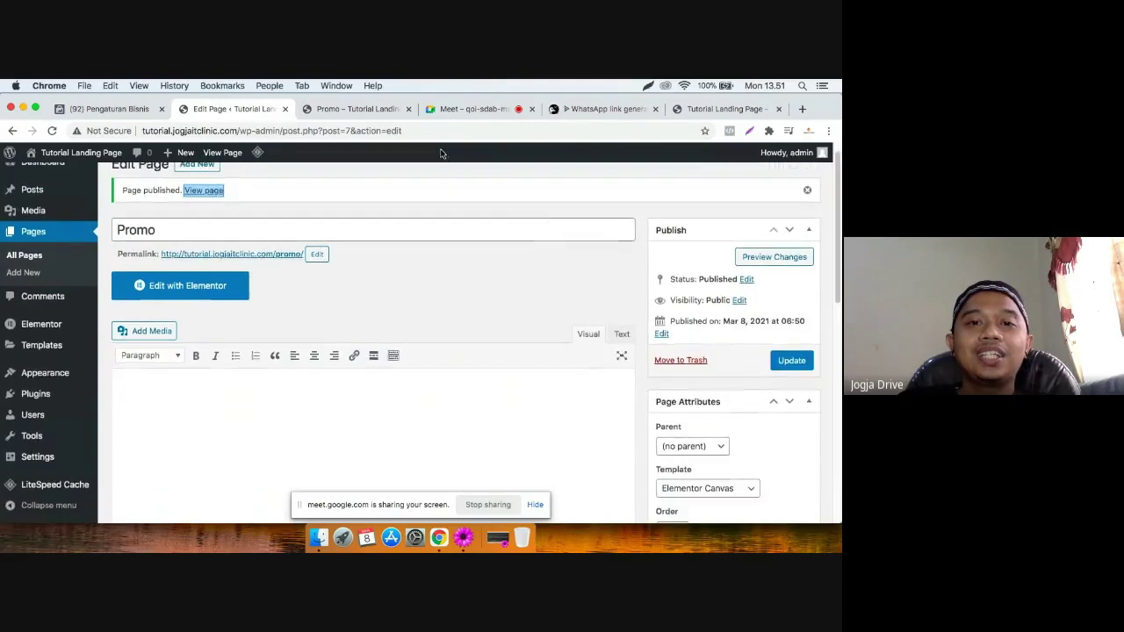
pyautogui.click(350, 109)
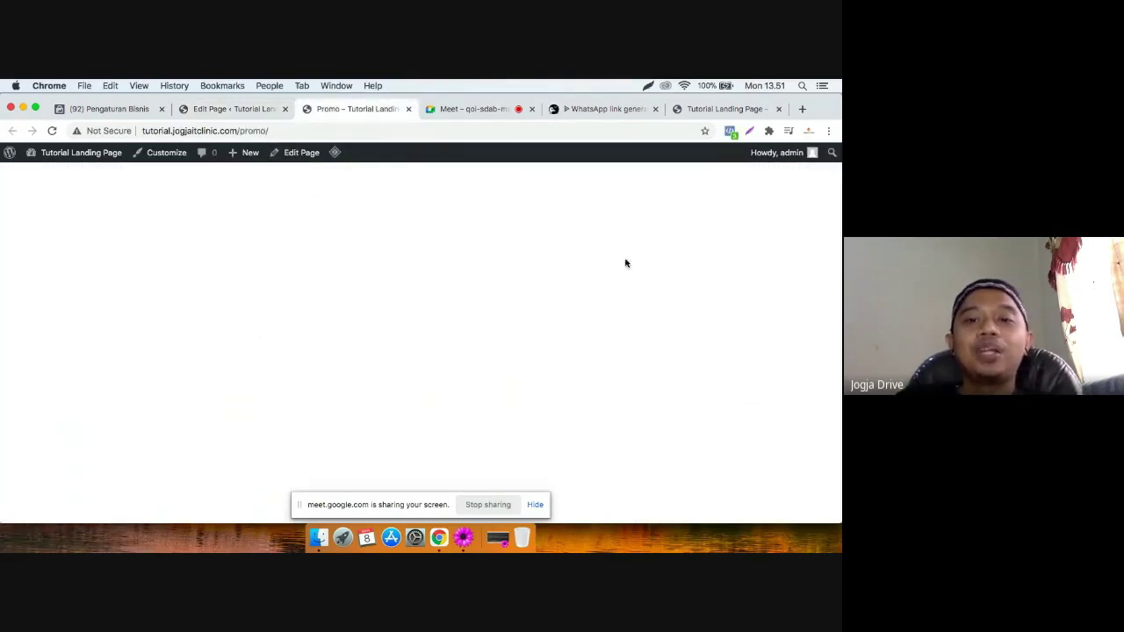
pyautogui.click(229, 111)
pyautogui.scroll(1, 366, 308)
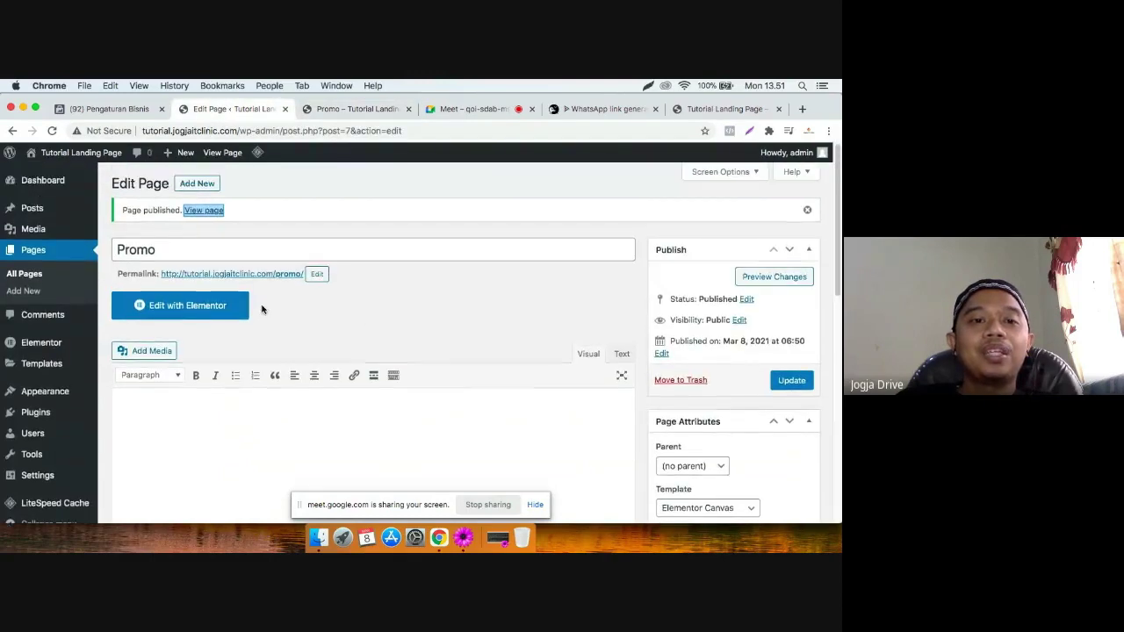
pyautogui.click(173, 307)
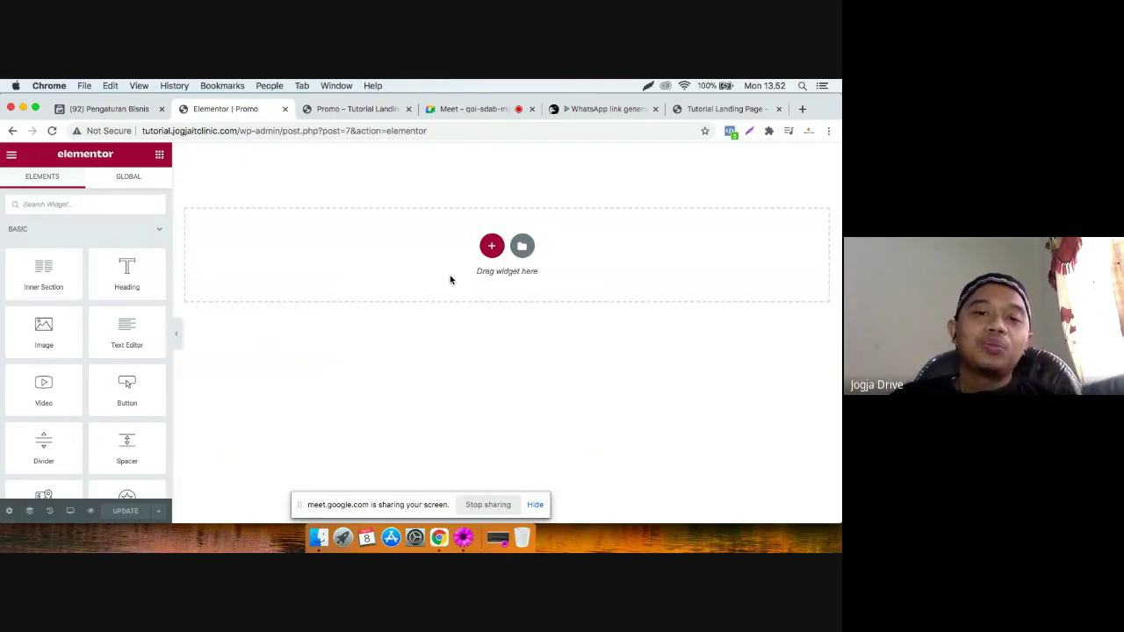
# Open the Elementor template library and try to insert the Homepage – Agency page template.
pyautogui.click(523, 247)
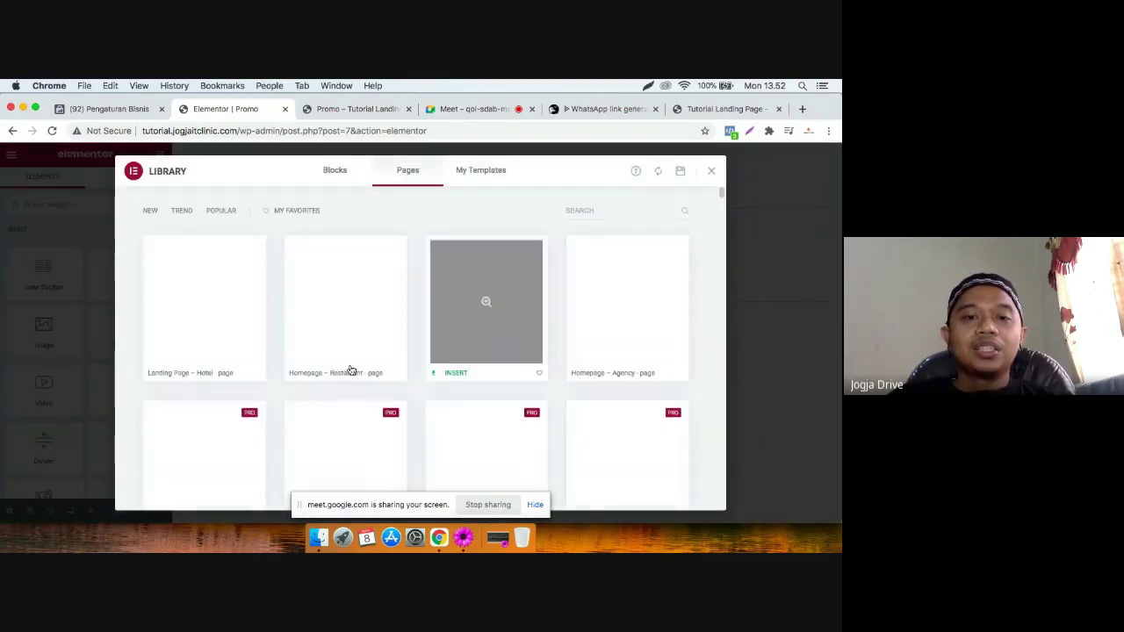
pyautogui.moveTo(193, 335)
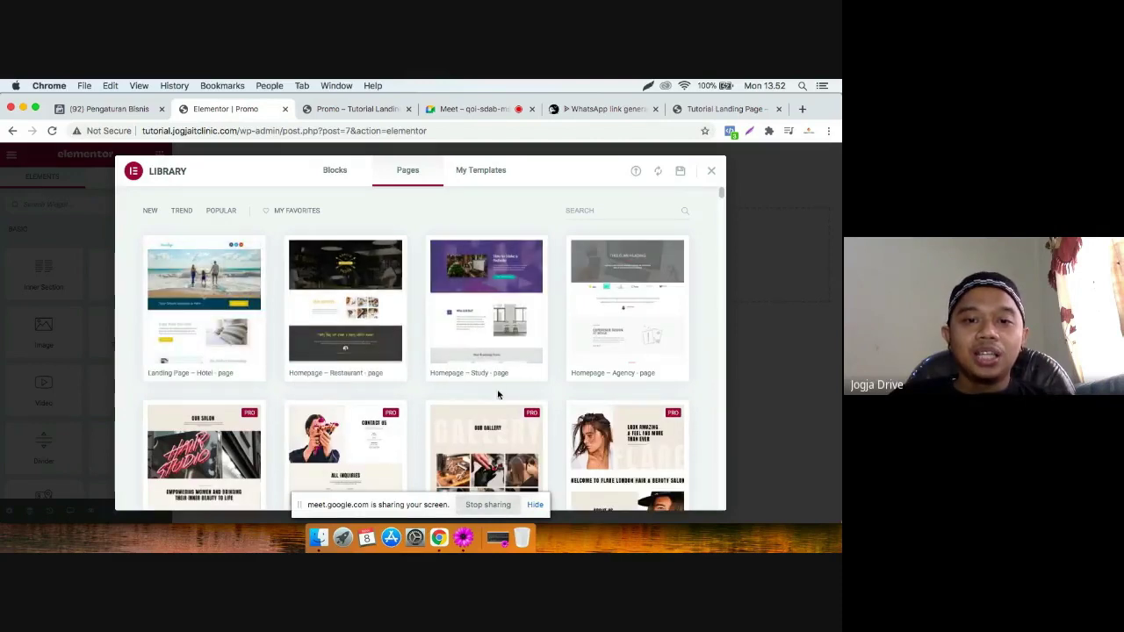
pyautogui.moveTo(451, 376)
pyautogui.moveTo(646, 361)
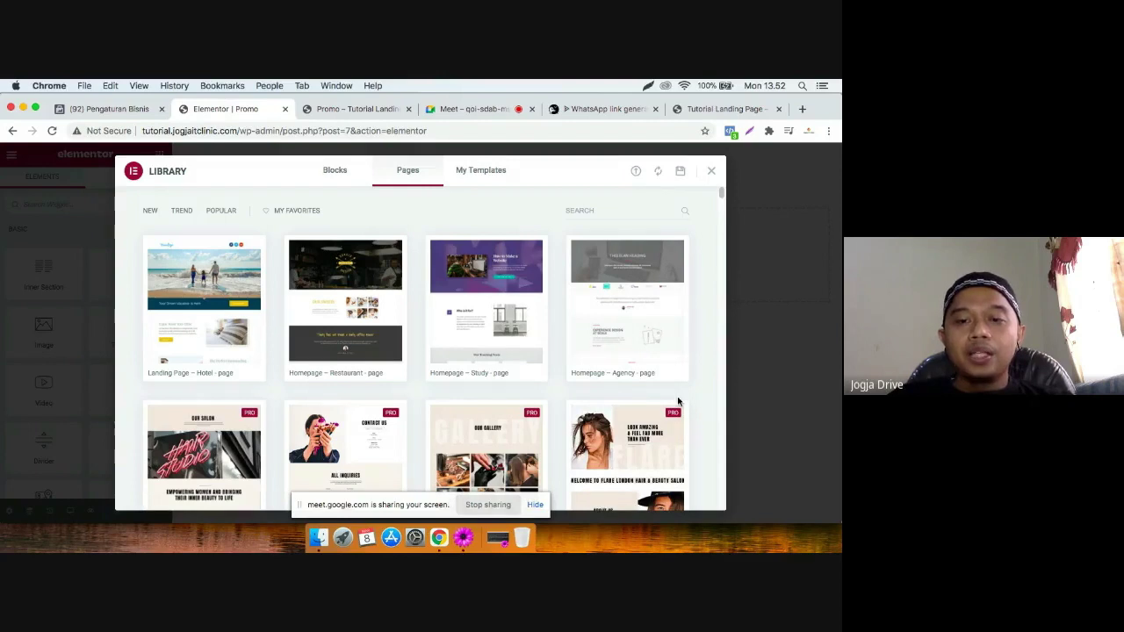
pyautogui.moveTo(595, 379)
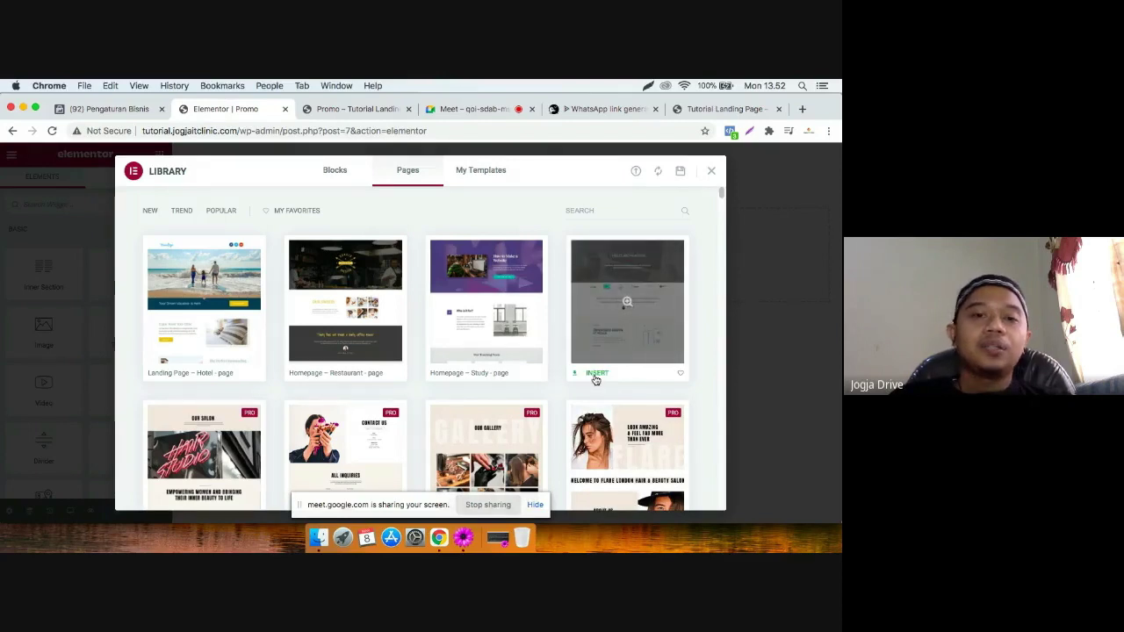
pyautogui.click(595, 374)
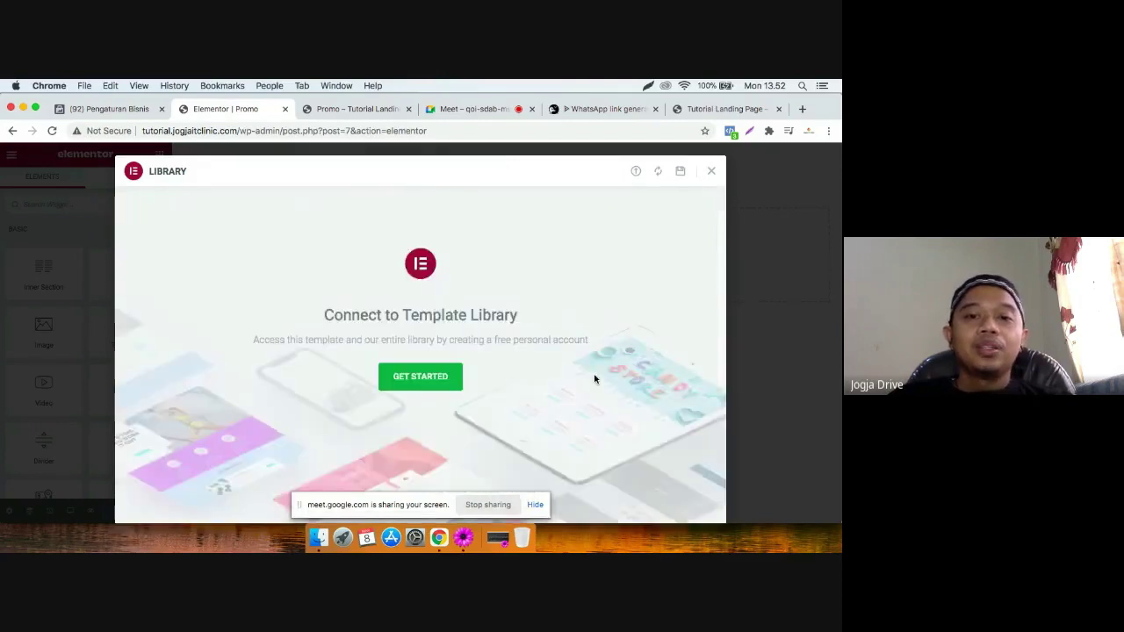
# Connect the site to the Elementor template library with the signed-in account.
pyautogui.click(426, 381)
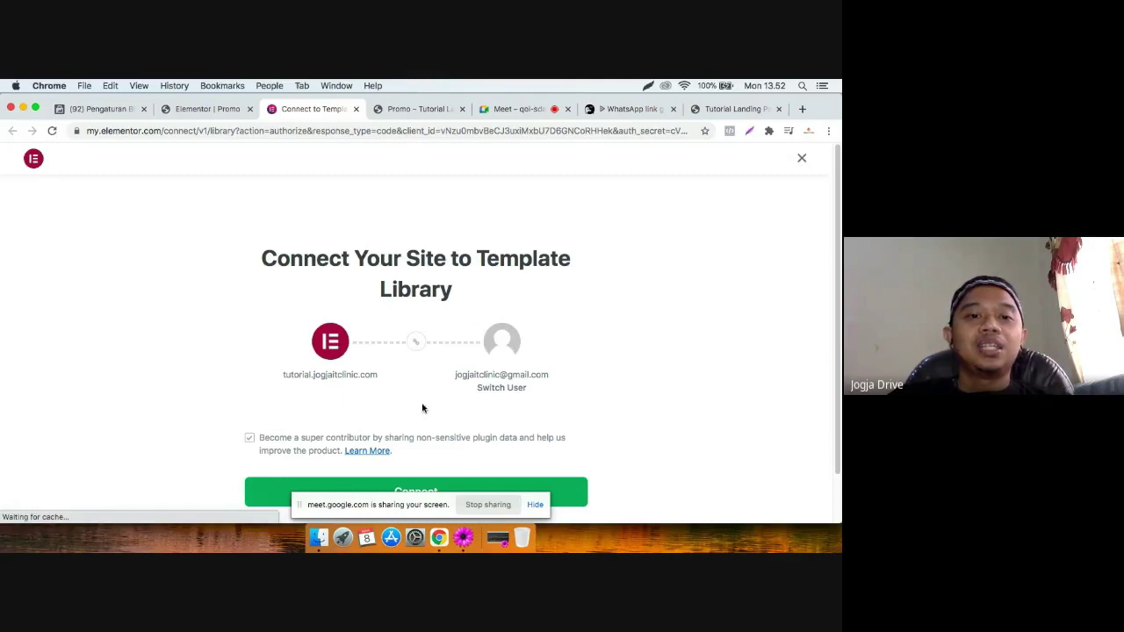
pyautogui.scroll(-1, 450, 358)
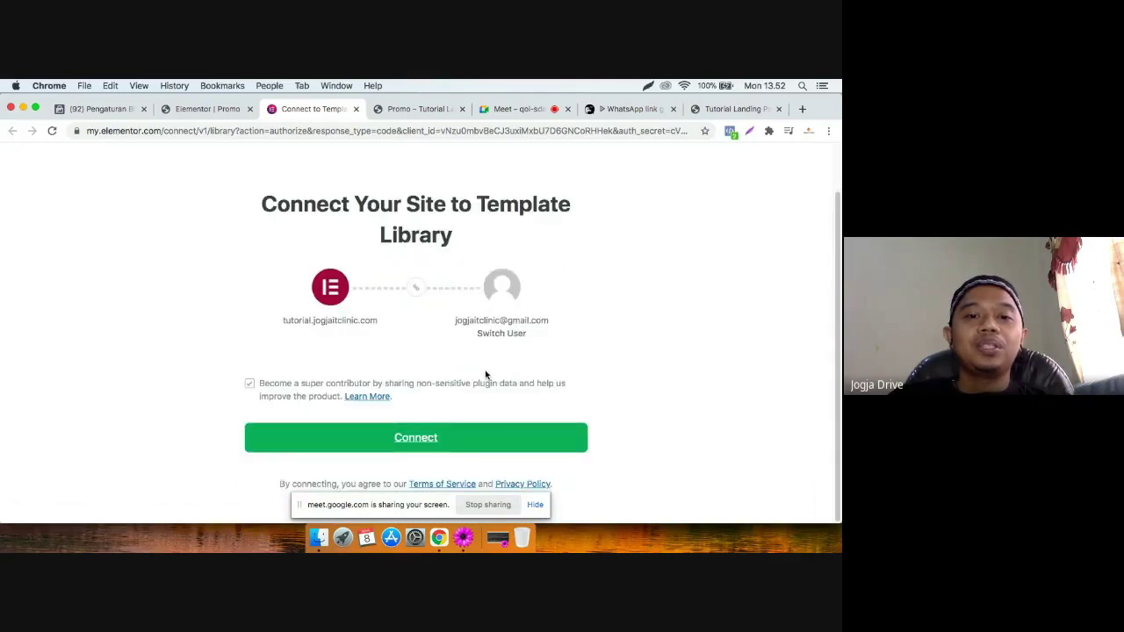
pyautogui.click(432, 437)
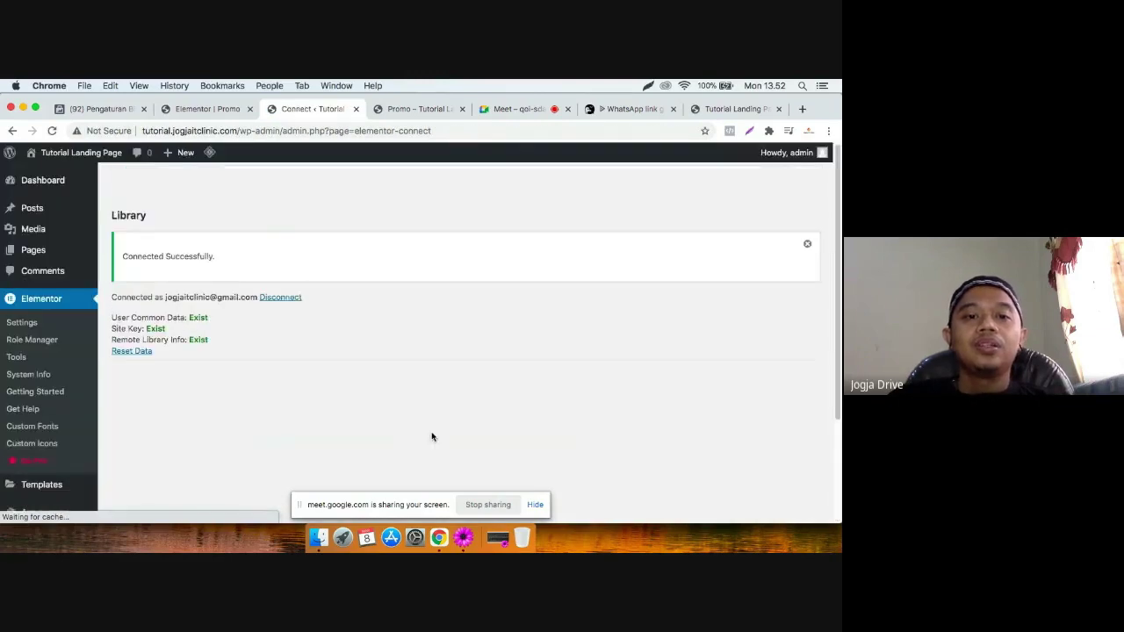
# Return to the Promo page's Elementor editor, close the template library and reload the editor.
pyautogui.click(207, 109)
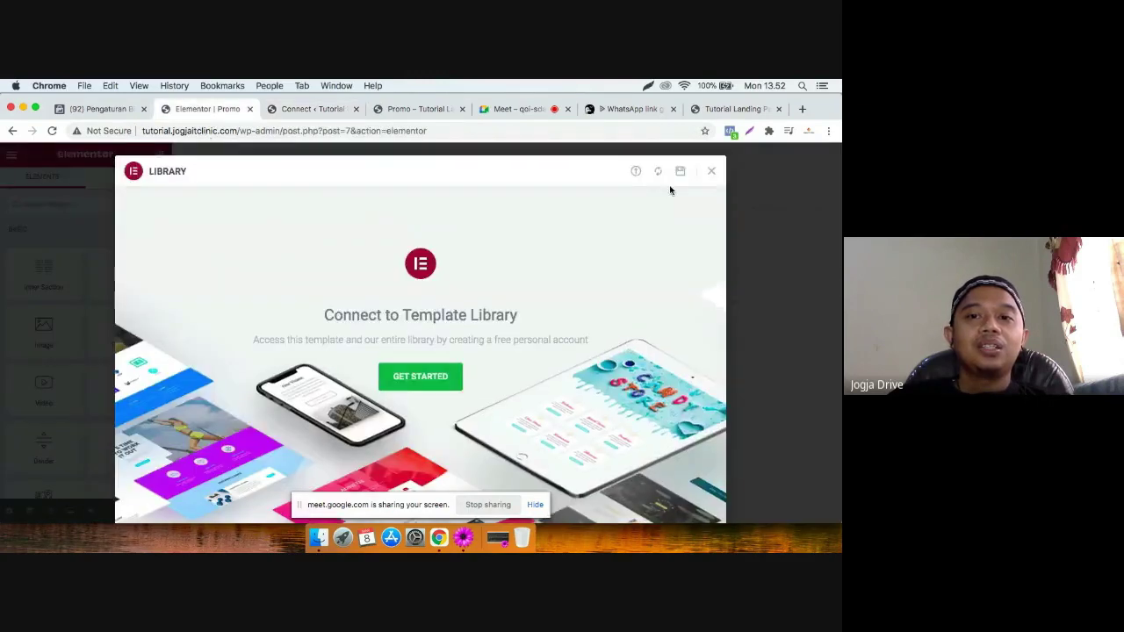
pyautogui.click(710, 172)
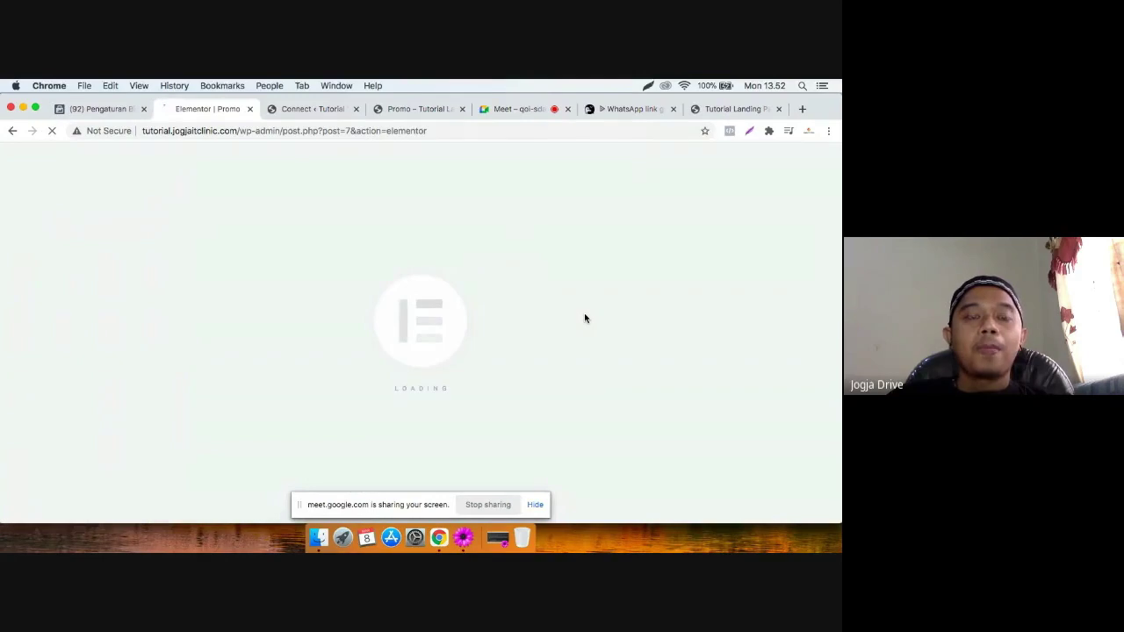
pyautogui.hotkey('ctrl', 'Tab')
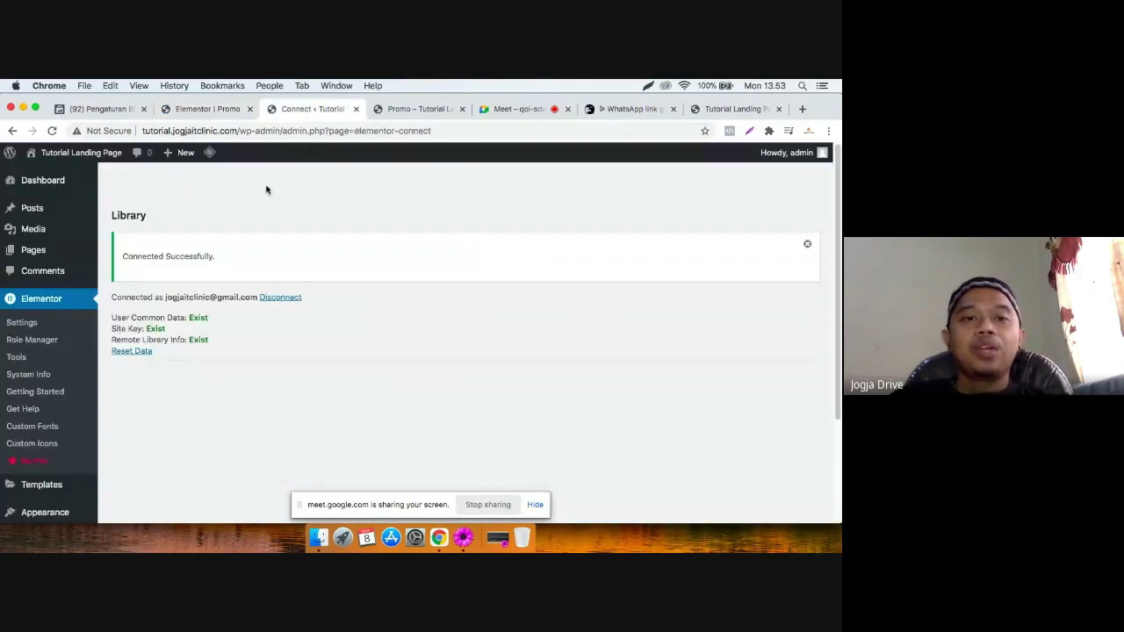
pyautogui.click(207, 110)
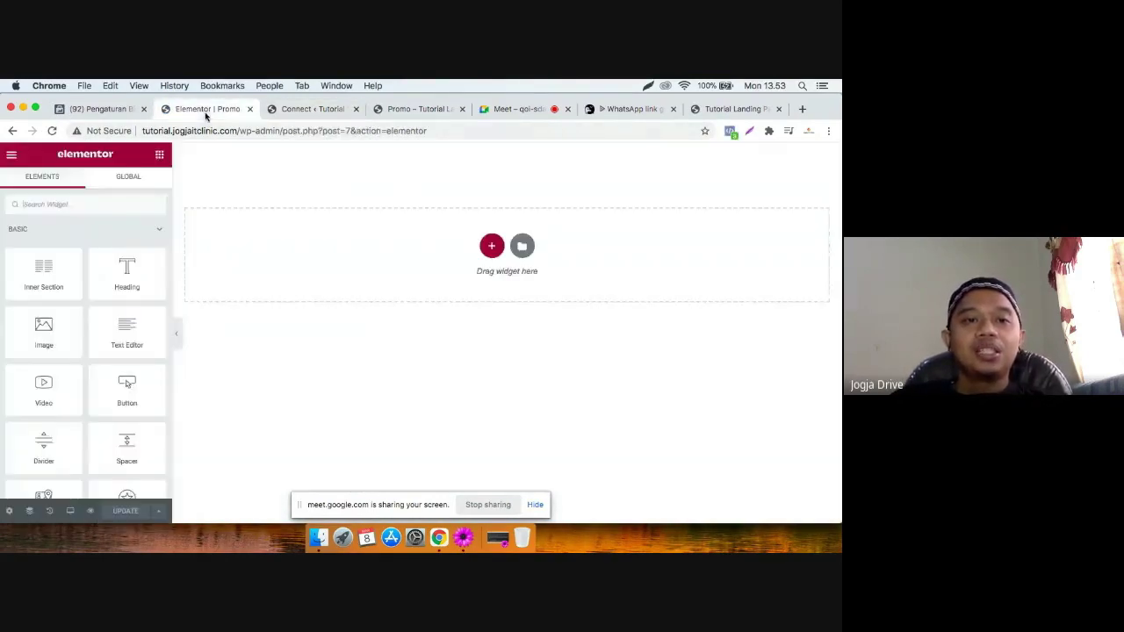
# Reopen the template library and look through its ready-made blocks.
pyautogui.click(521, 248)
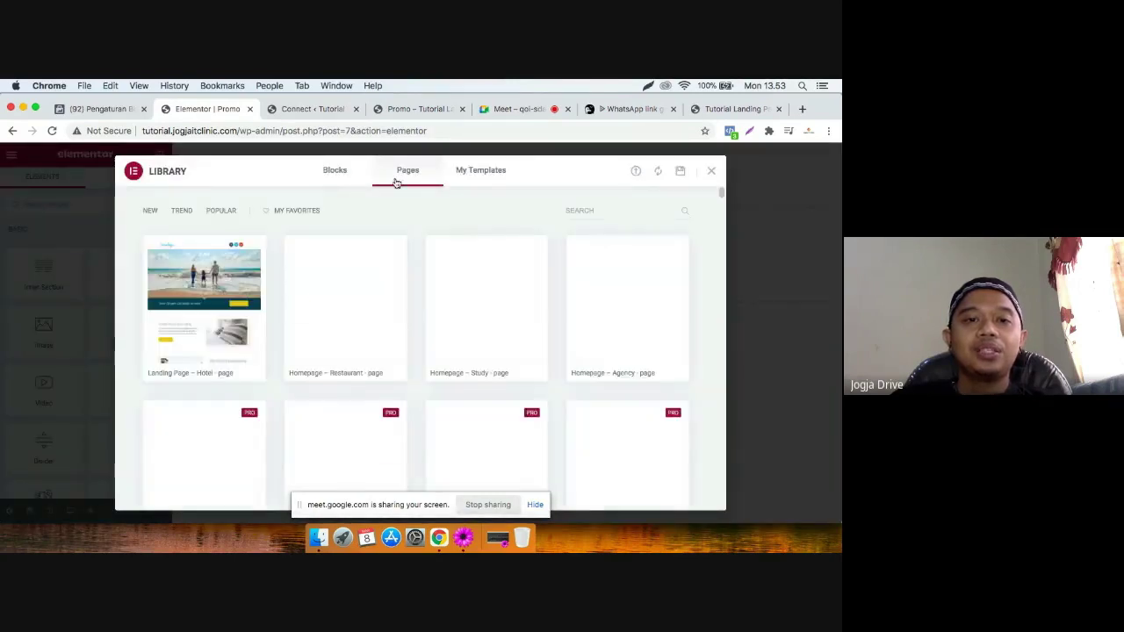
pyautogui.click(332, 173)
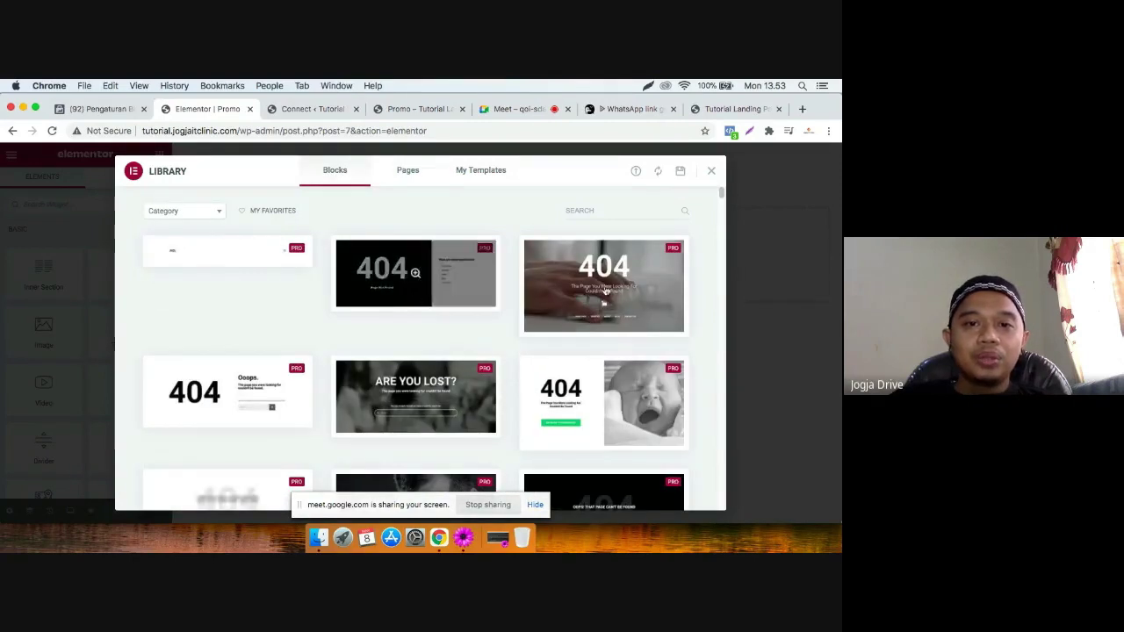
pyautogui.scroll(-8, 617, 371)
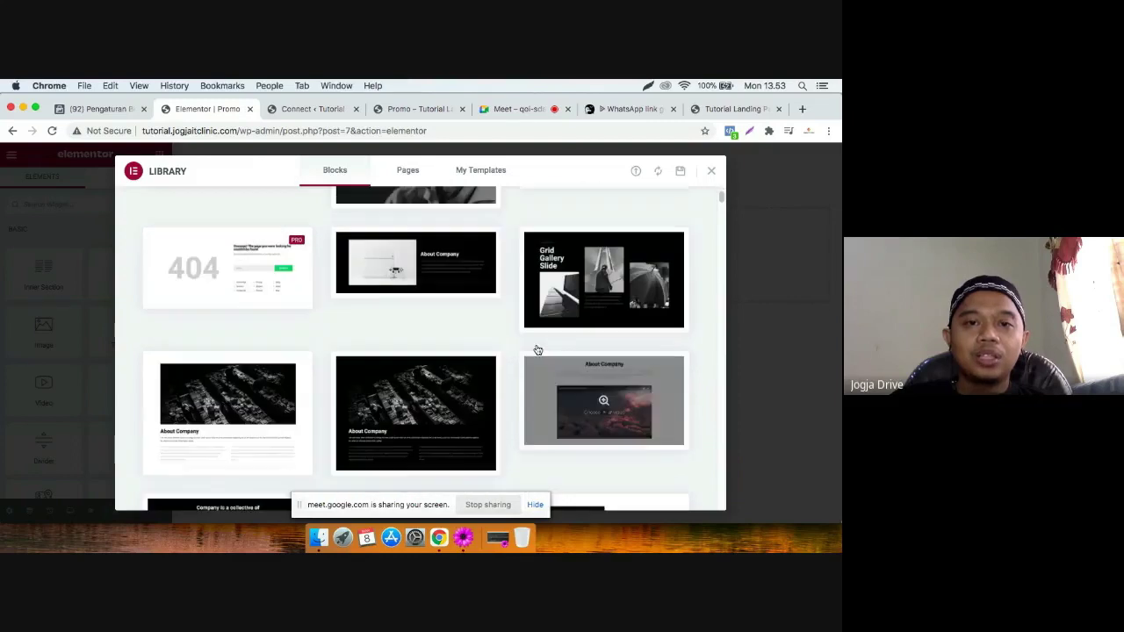
pyautogui.scroll(8, 527, 299)
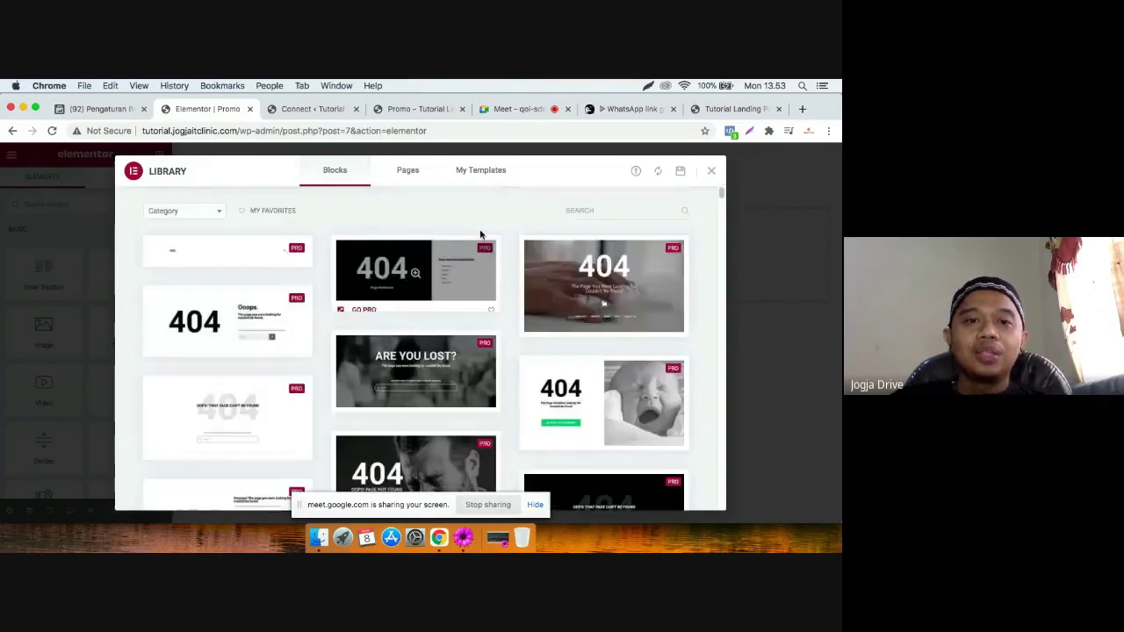
# Try to insert the Homepage – Study page template into the Promo page.
pyautogui.click(409, 173)
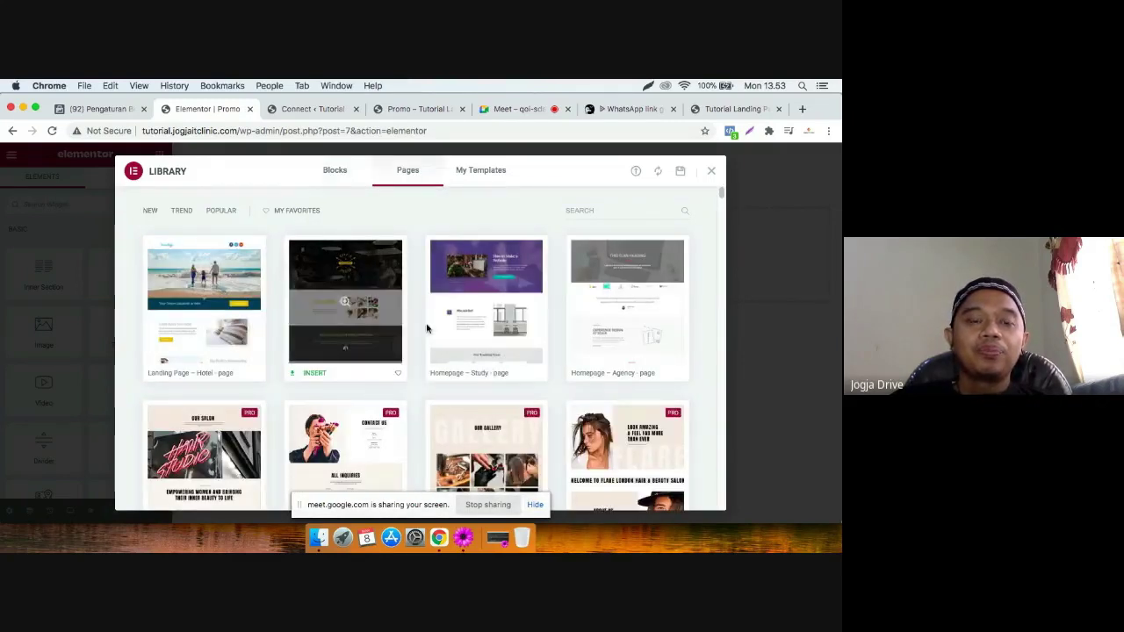
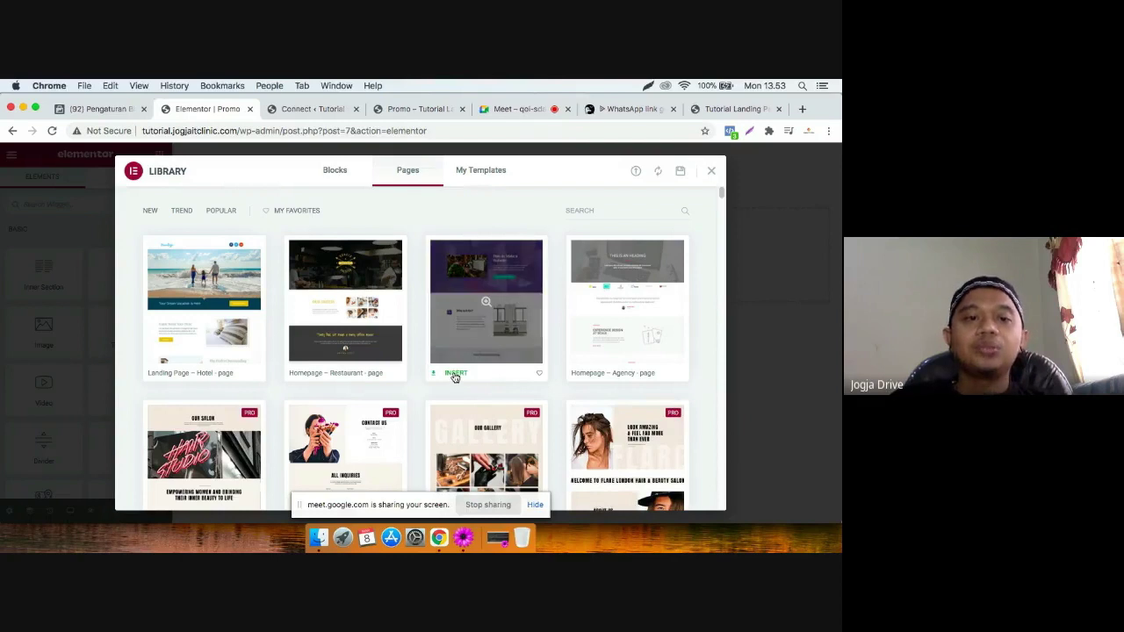
pyautogui.click(455, 375)
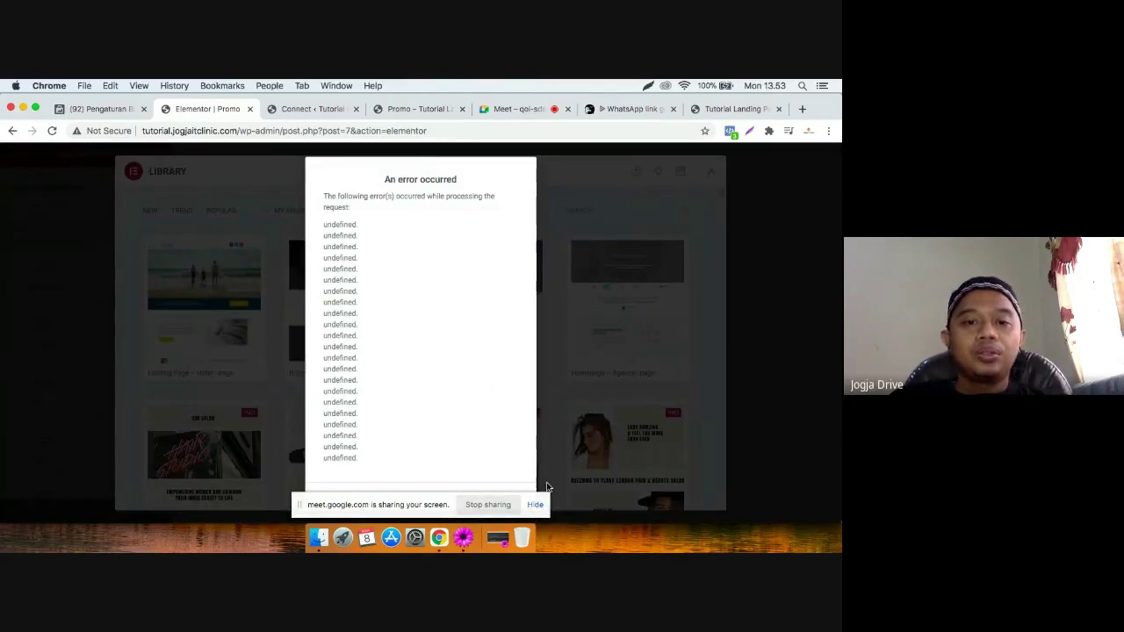
pyautogui.click(561, 289)
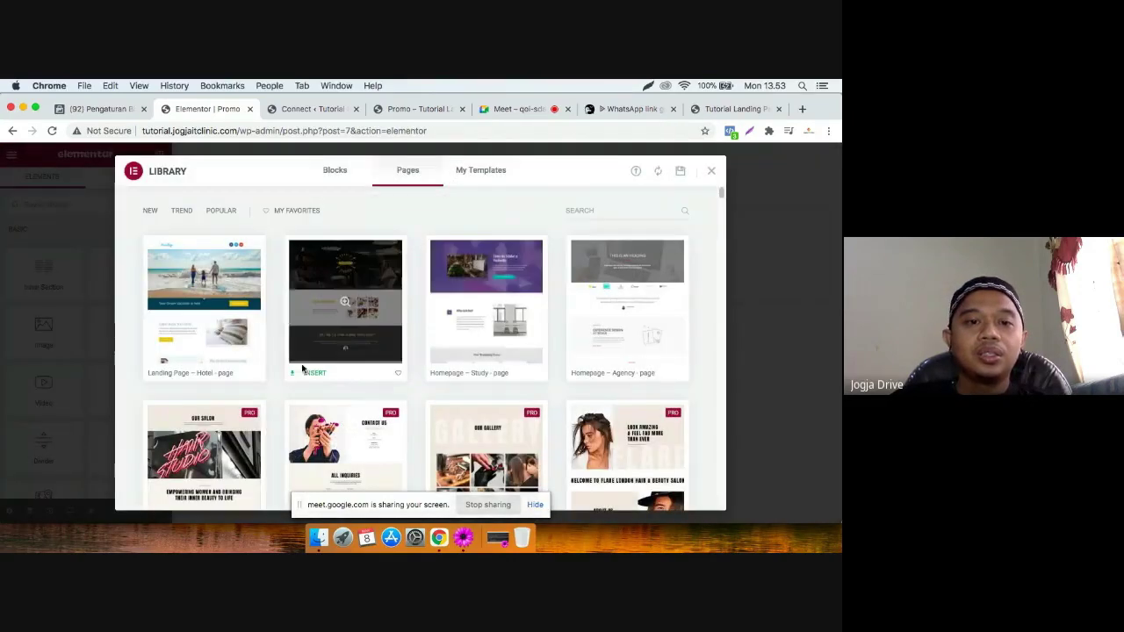
# Insert the Homepage – Restaurant page template into the Promo page and review the whole layout.
pyautogui.click(309, 375)
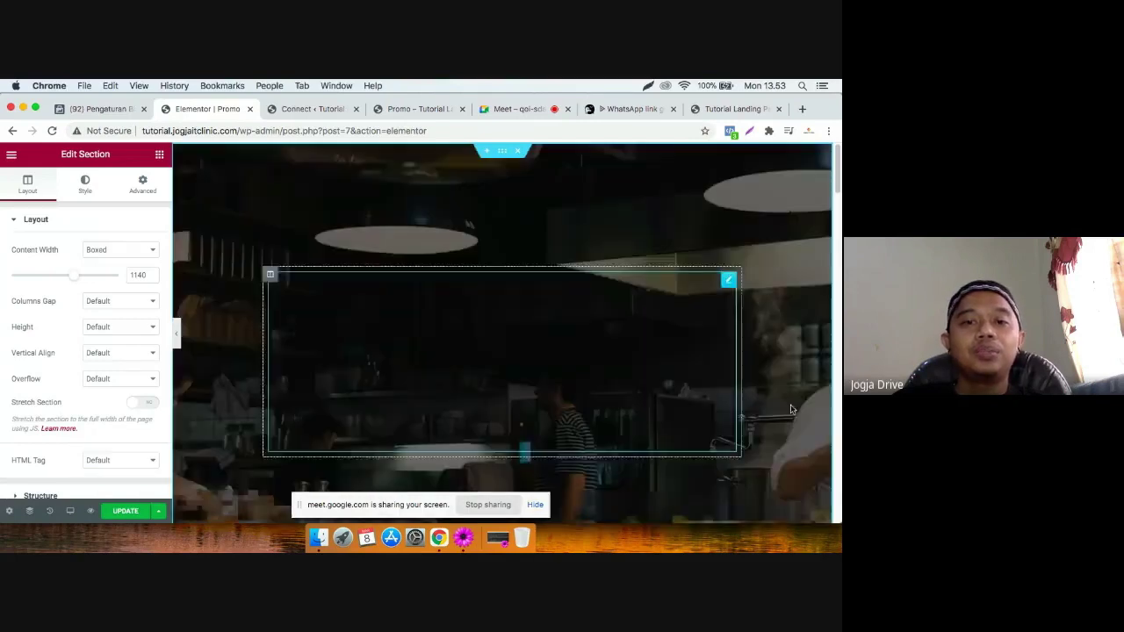
pyautogui.scroll(-20, 743, 390)
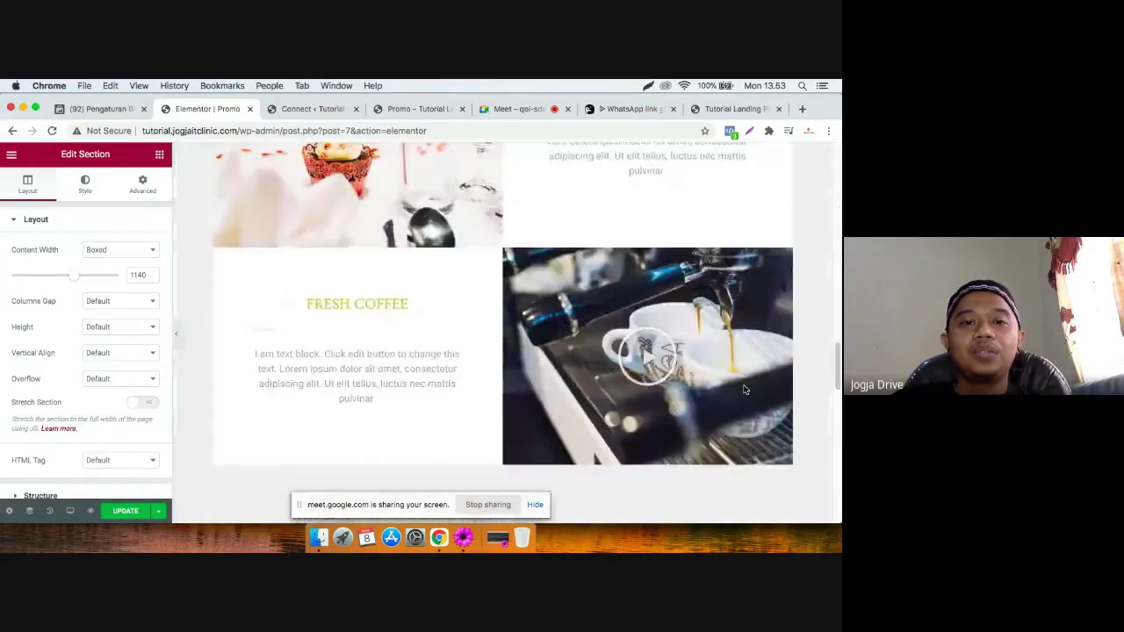
pyautogui.scroll(20, 744, 390)
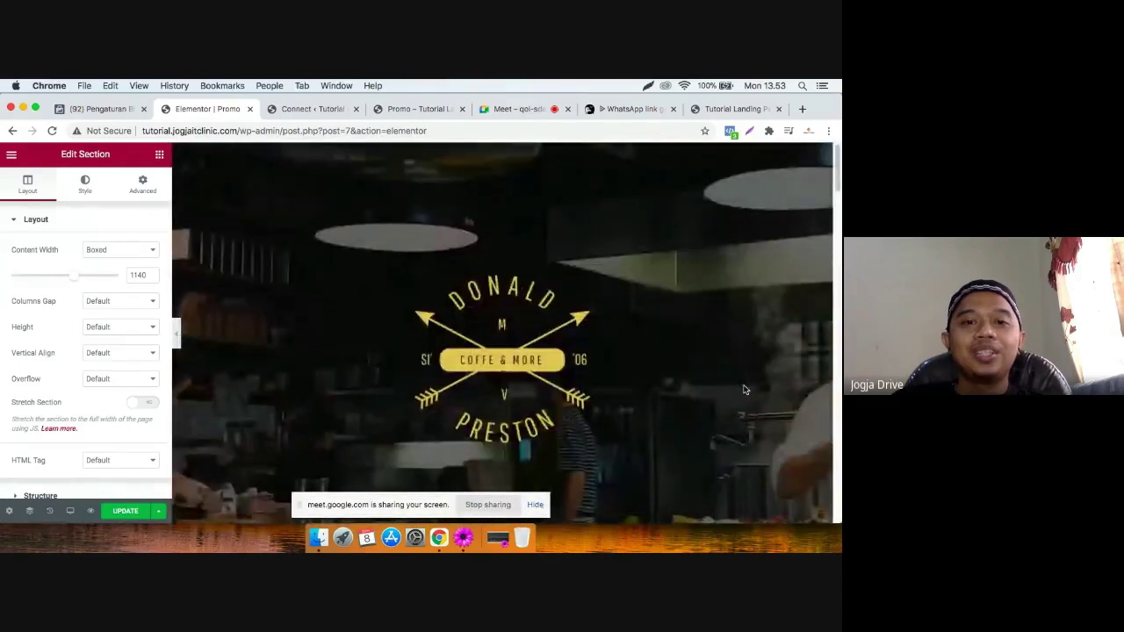
# Start uploading a replacement for the hero section's logo image and look through the Desktop's TEMP folder.
pyautogui.click(550, 386)
pyautogui.click(63, 313)
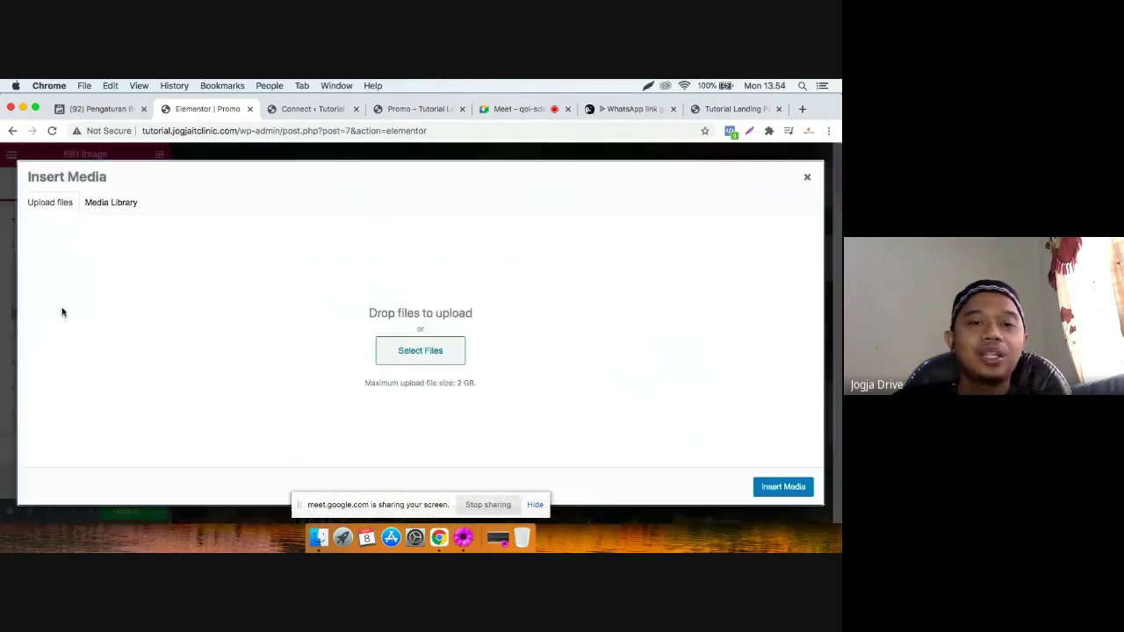
pyautogui.click(421, 350)
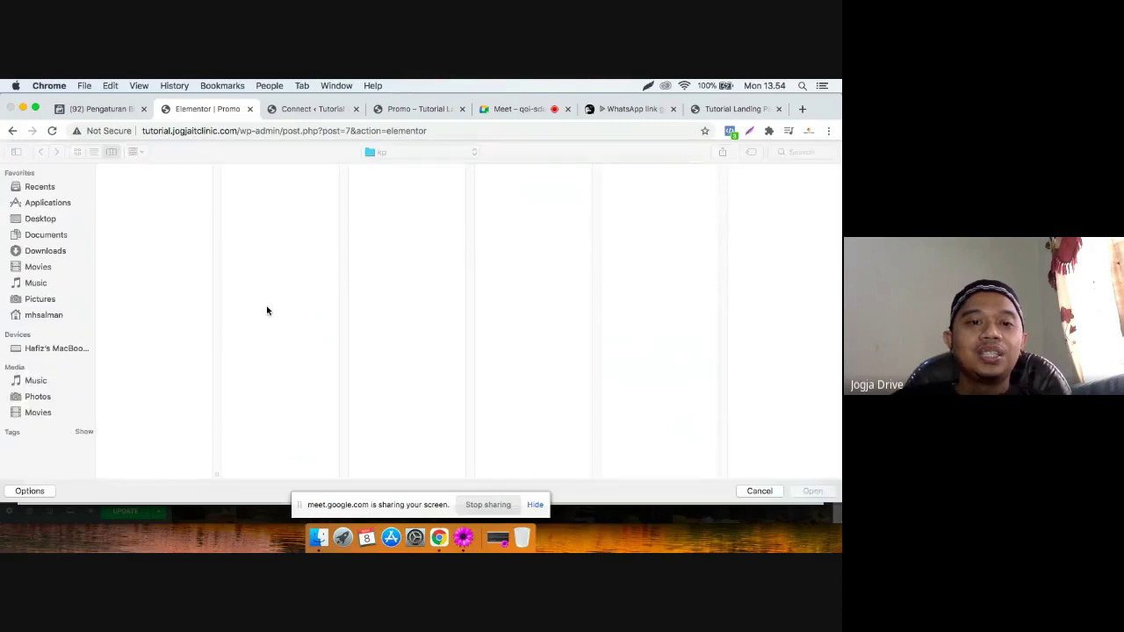
pyautogui.click(389, 155)
pyautogui.click(382, 173)
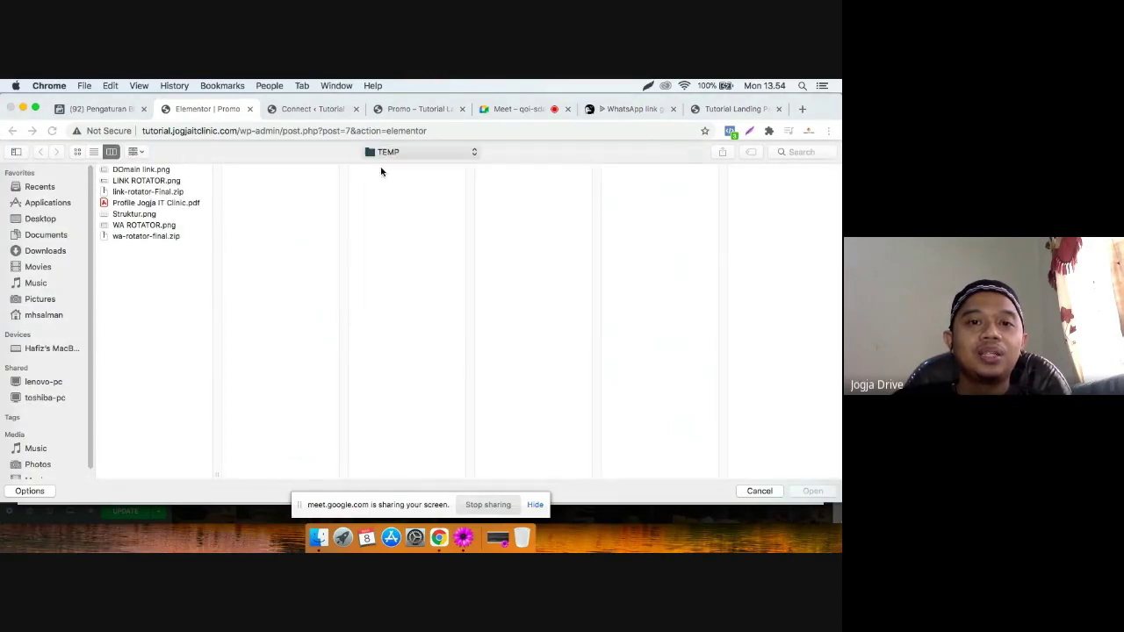
pyautogui.scroll(-10, 282, 347)
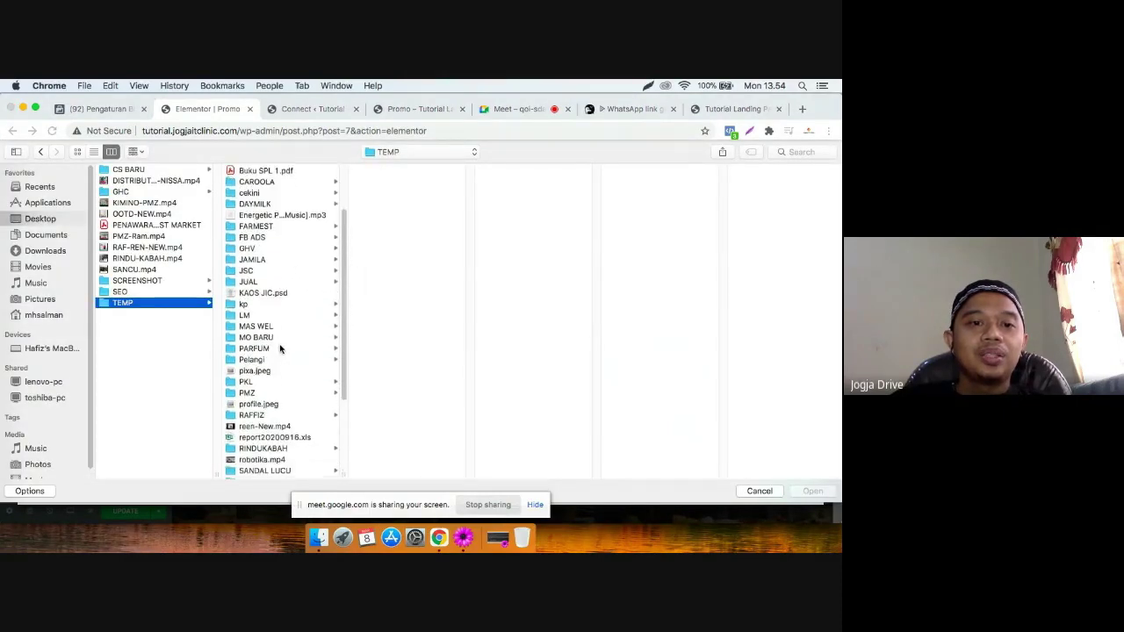
# Upload logo-JIC-transparant.png from the Documents folder MY WORK/JIC/LOGO and insert it as the hero logo.
pyautogui.click(43, 251)
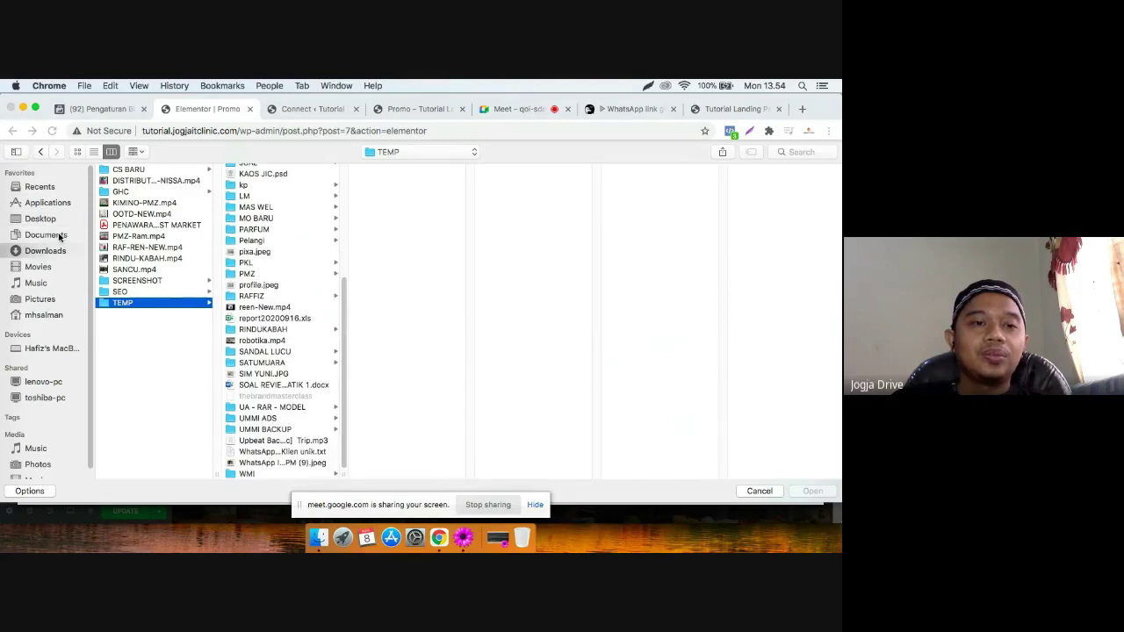
pyautogui.click(54, 235)
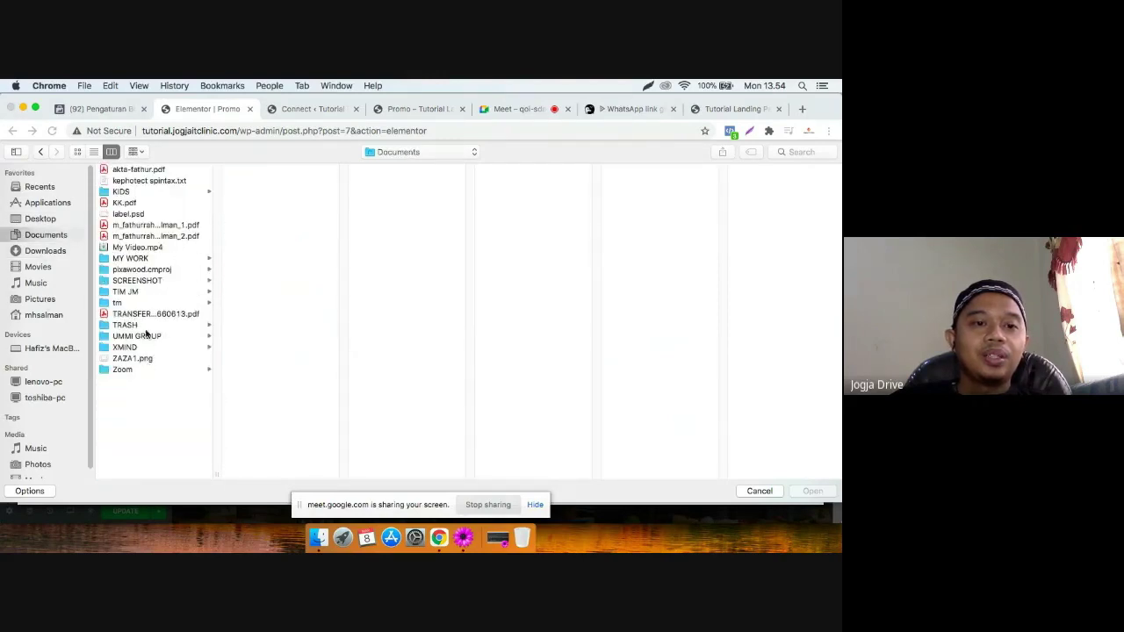
pyautogui.click(155, 348)
pyautogui.click(143, 258)
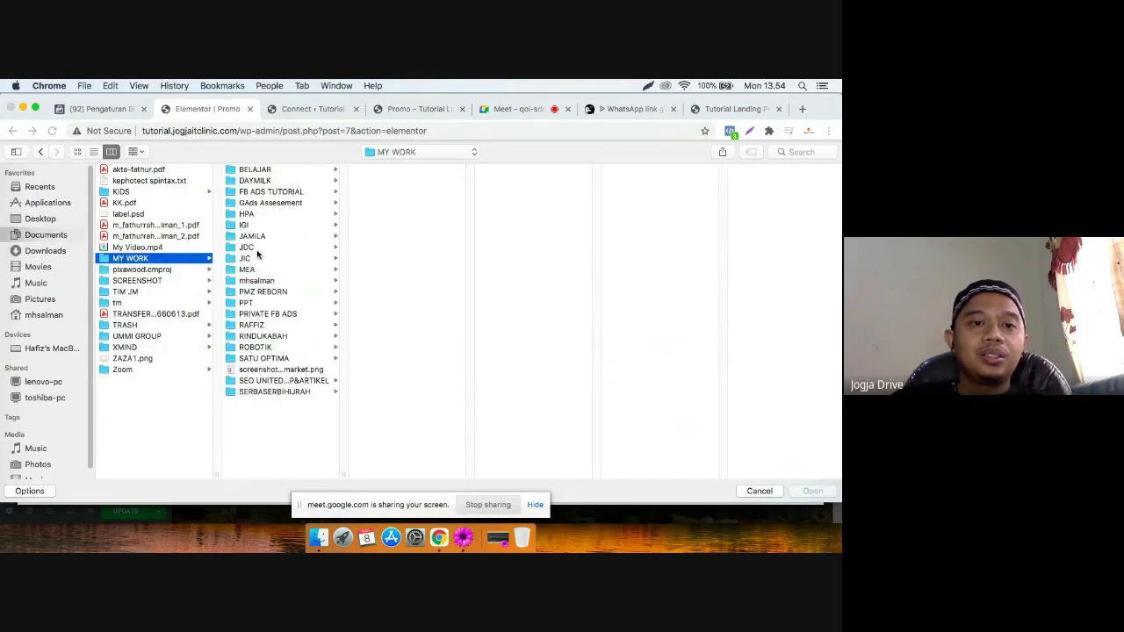
pyautogui.click(255, 249)
pyautogui.click(257, 258)
pyautogui.click(395, 214)
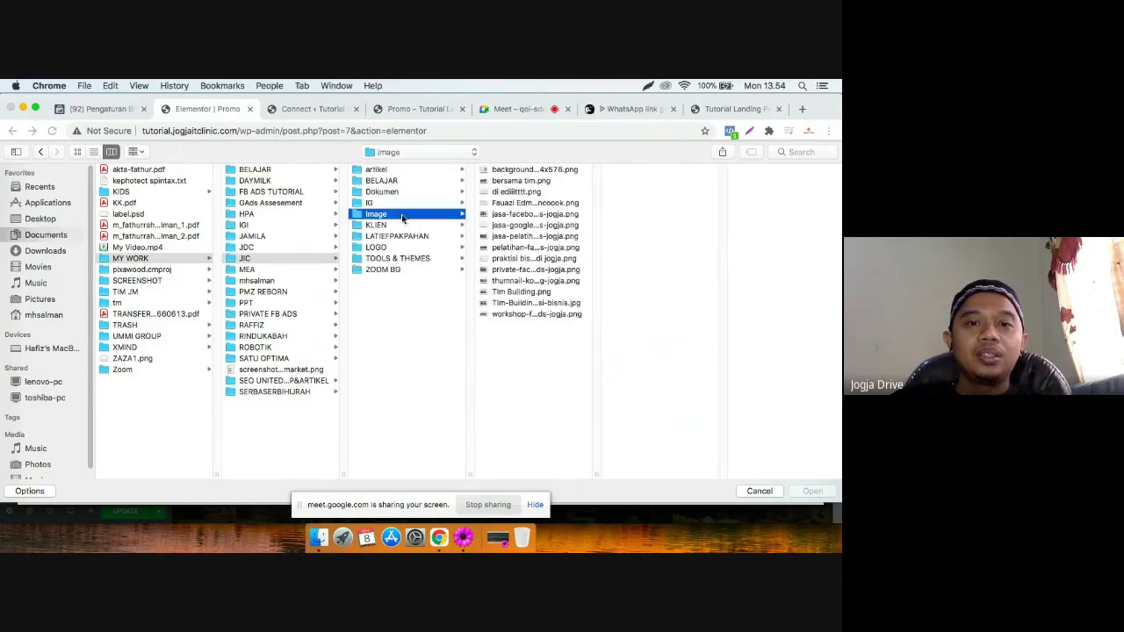
pyautogui.click(412, 226)
pyautogui.click(405, 247)
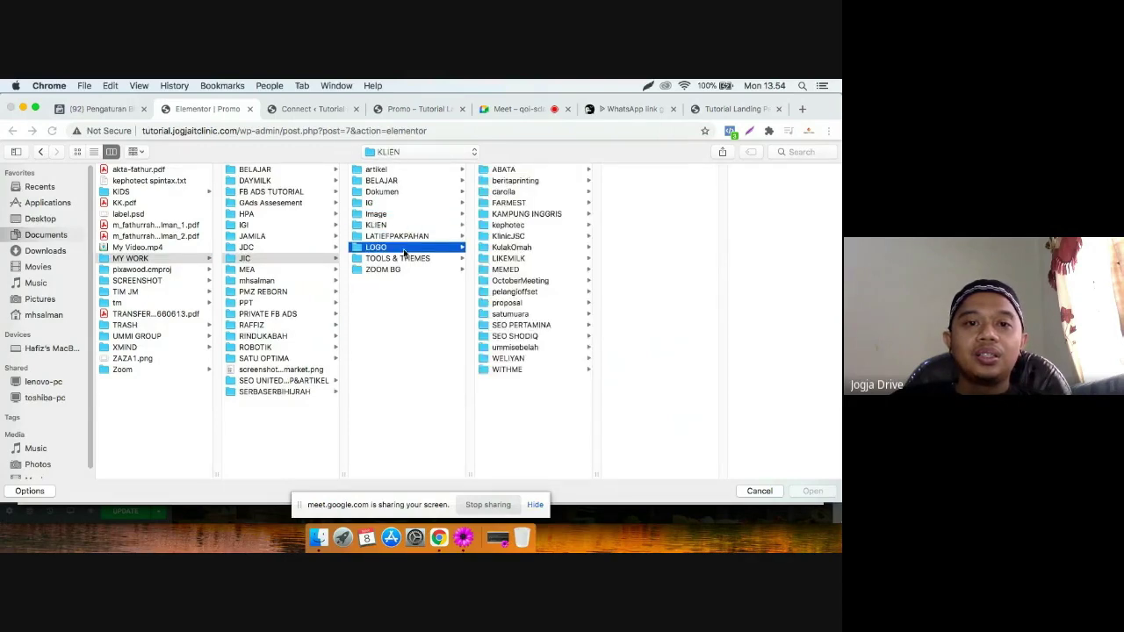
pyautogui.click(517, 171)
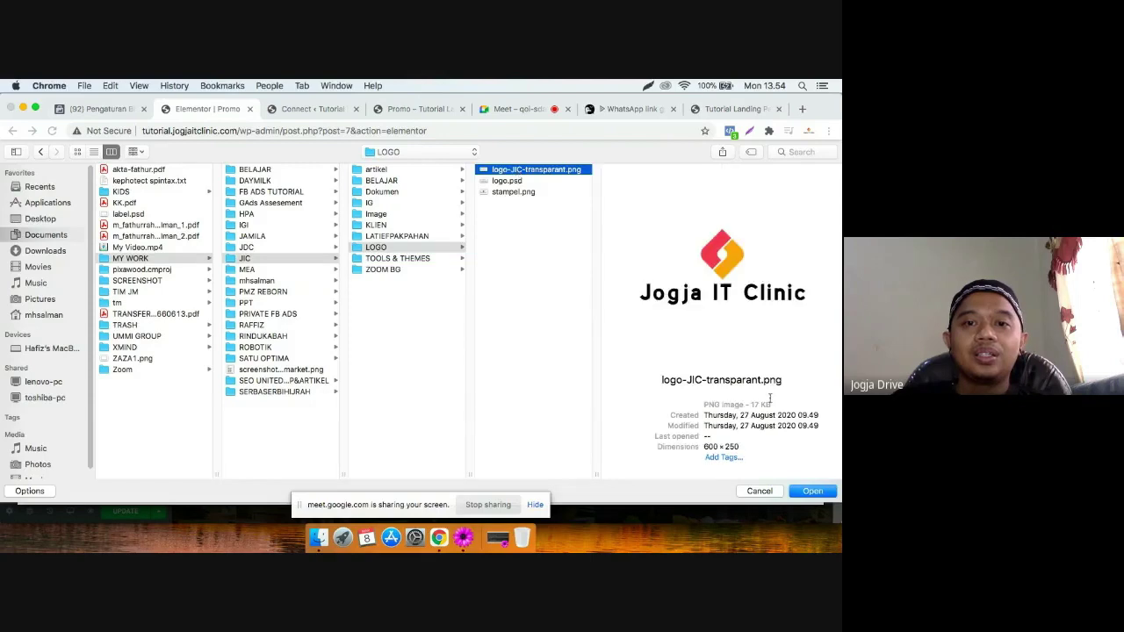
pyautogui.click(806, 492)
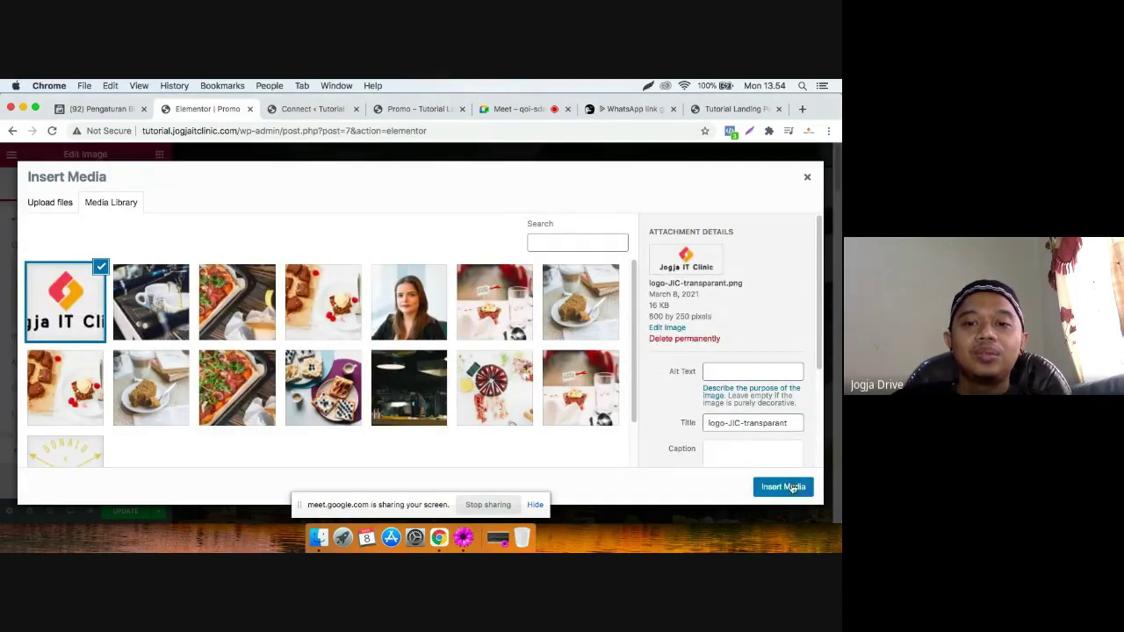
pyautogui.click(792, 489)
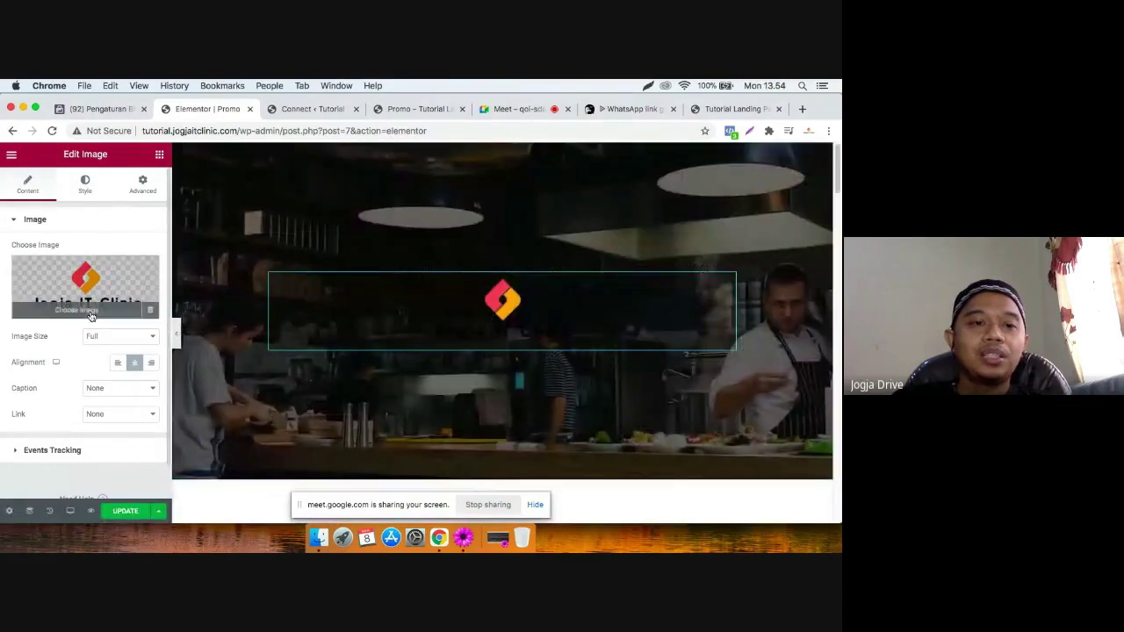
# Reopen the media selection for the hero logo and select Vintage-Logo.png.
pyautogui.click(91, 316)
pyautogui.click(390, 388)
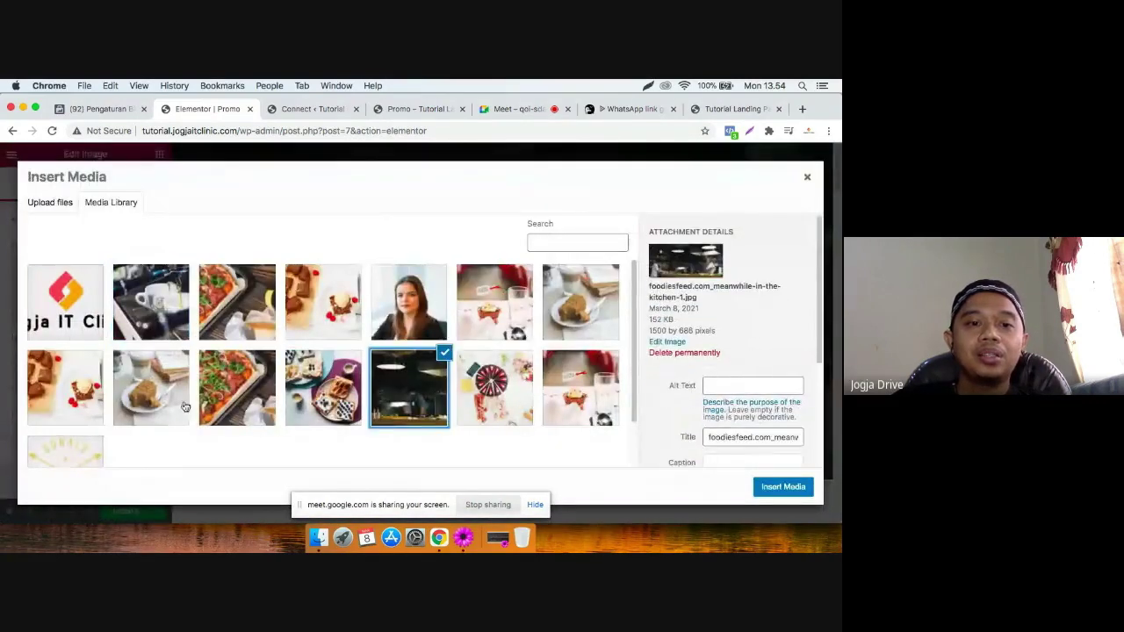
pyautogui.click(79, 452)
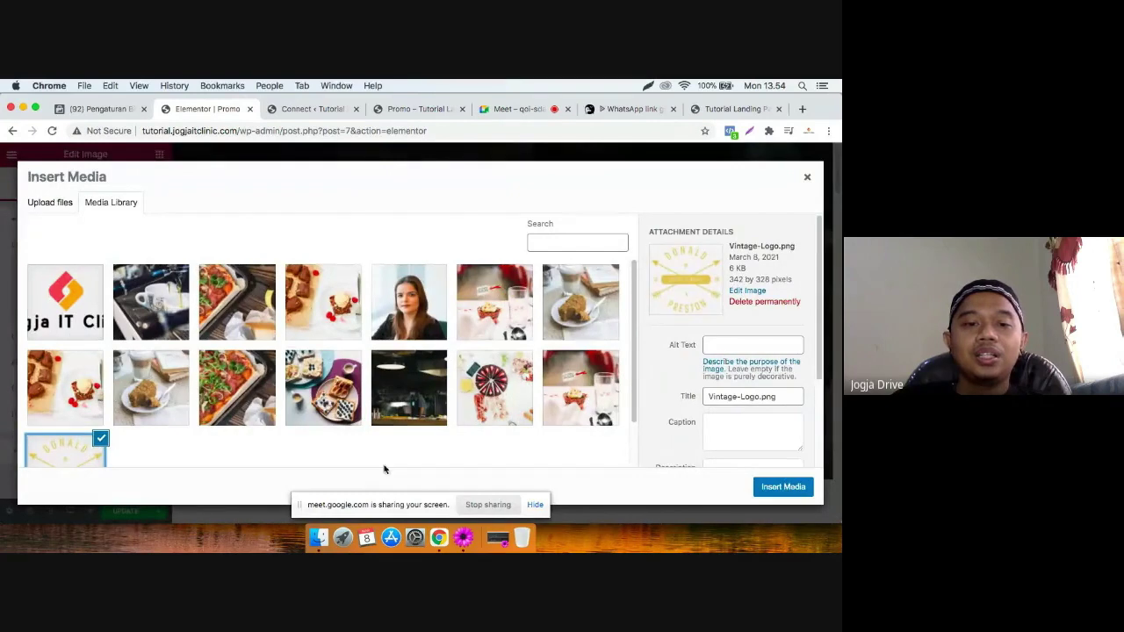
# Switch to Finder and find the cekini folder inside the Desktop's TEMP folder.
pyautogui.click(318, 537)
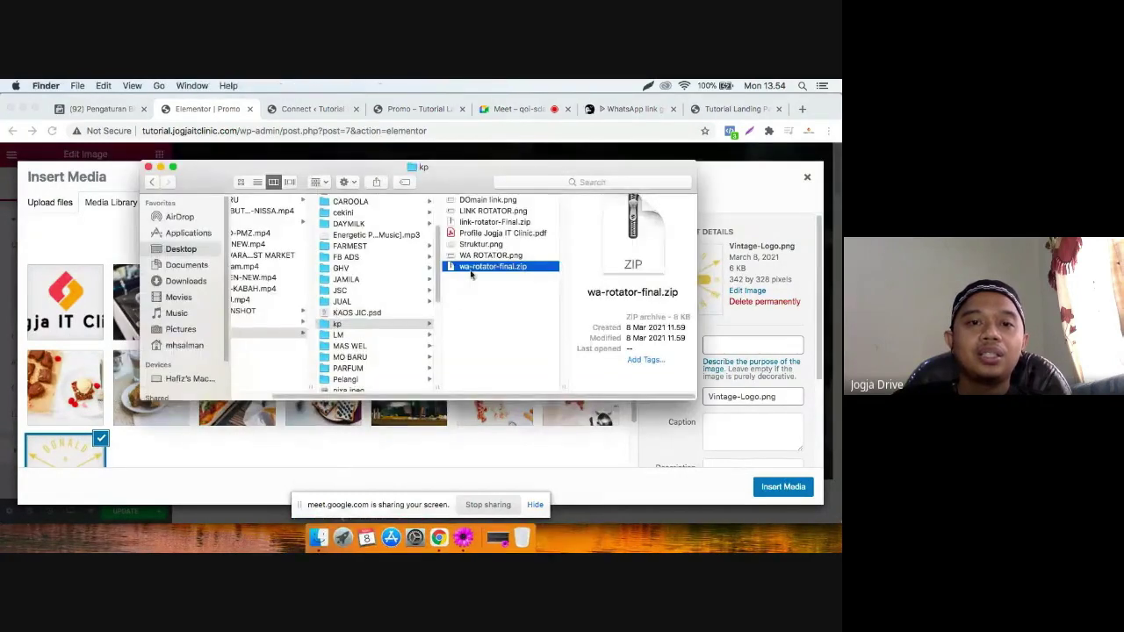
pyautogui.click(181, 251)
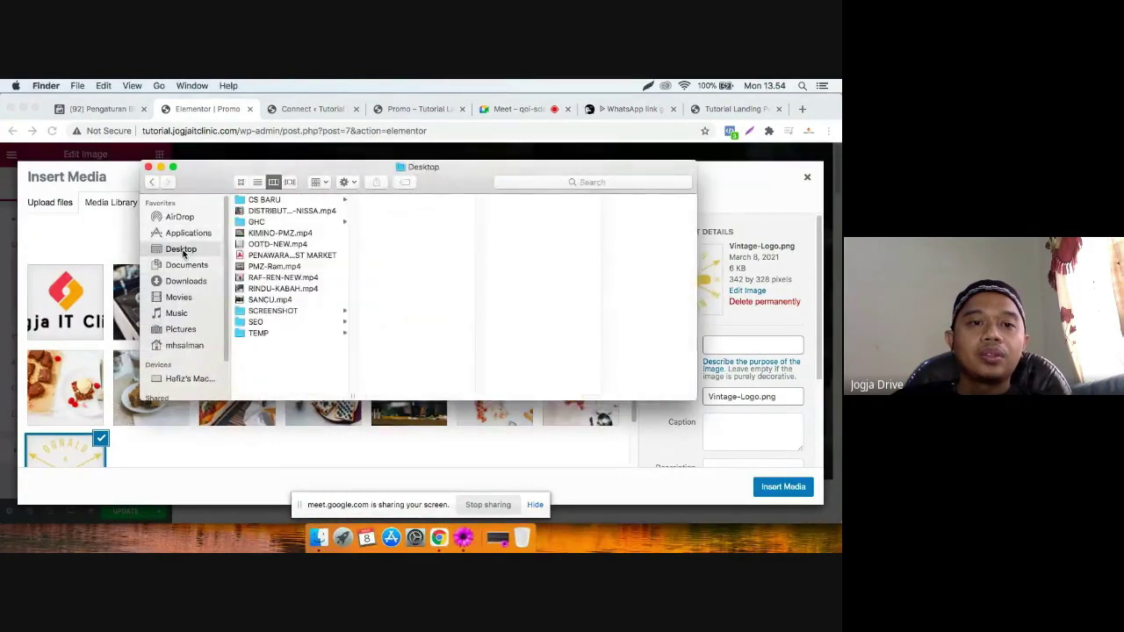
pyautogui.click(278, 324)
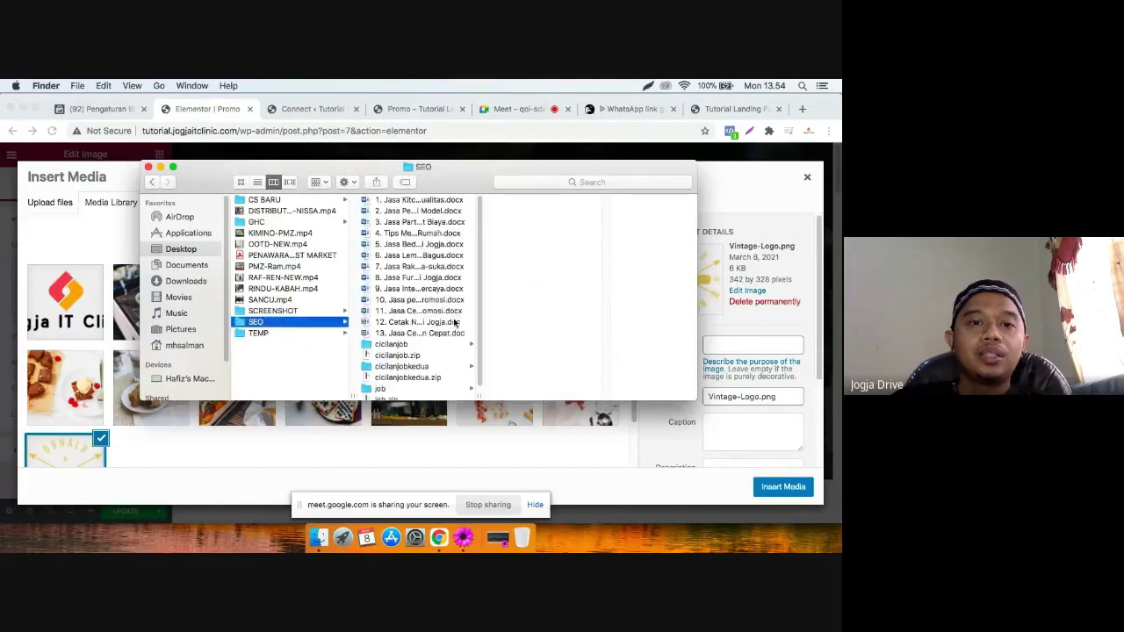
pyautogui.click(272, 299)
pyautogui.click(256, 322)
pyautogui.click(268, 311)
pyautogui.click(258, 333)
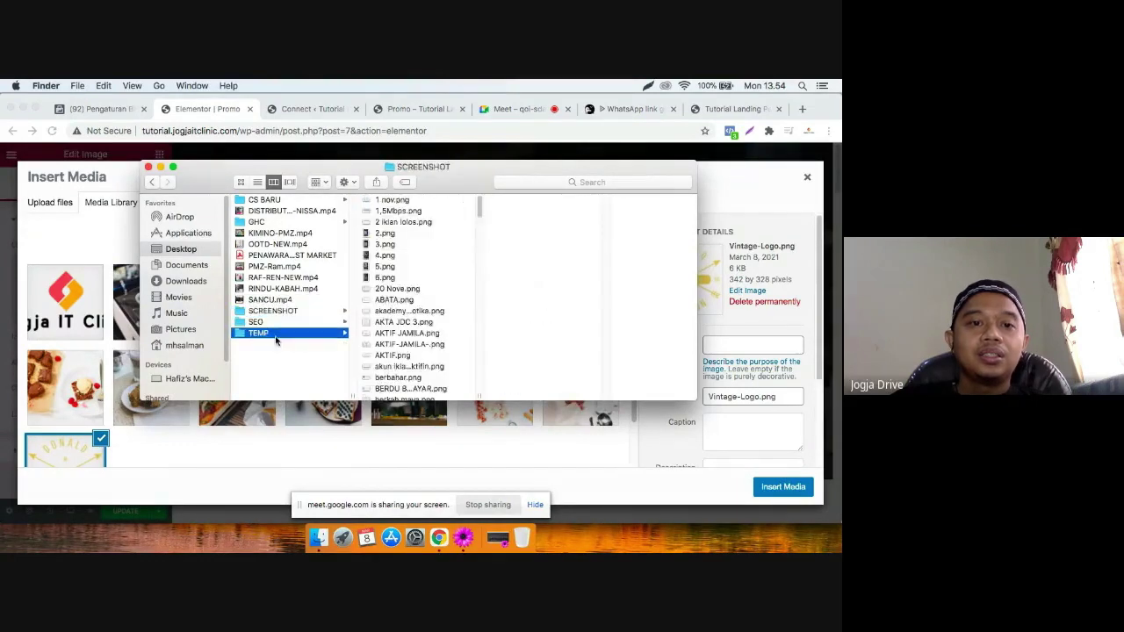
pyautogui.click(386, 300)
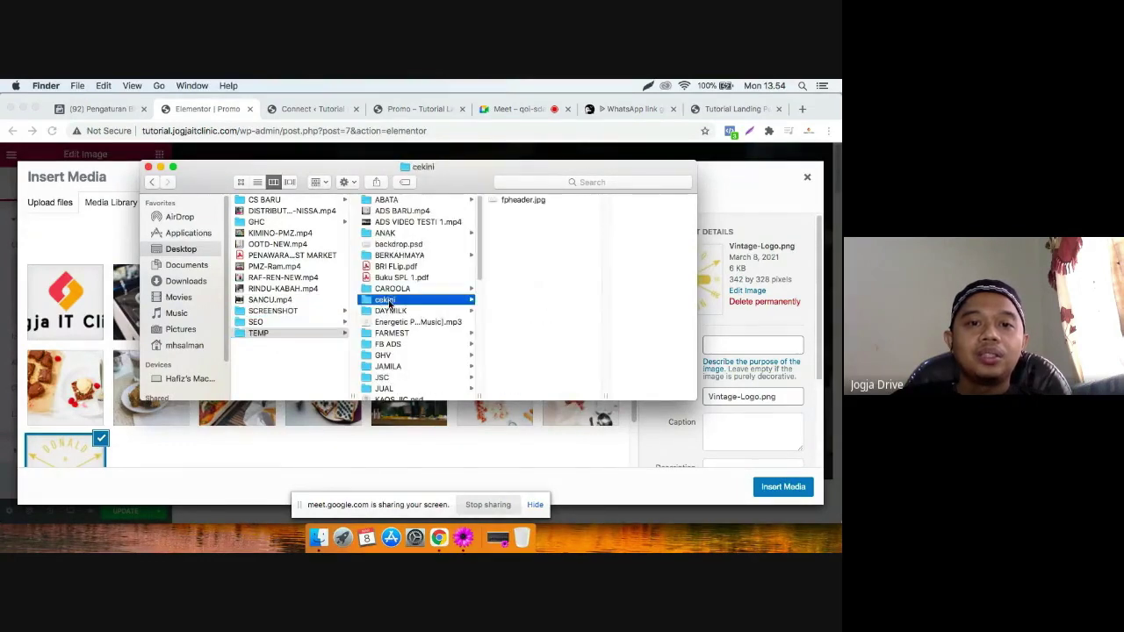
# Upload fpheader.jpg from the cekini folder to the media library and insert it as the hero logo.
pyautogui.click(523, 200)
pyautogui.moveTo(474, 202); pyautogui.dragTo(211, 422)
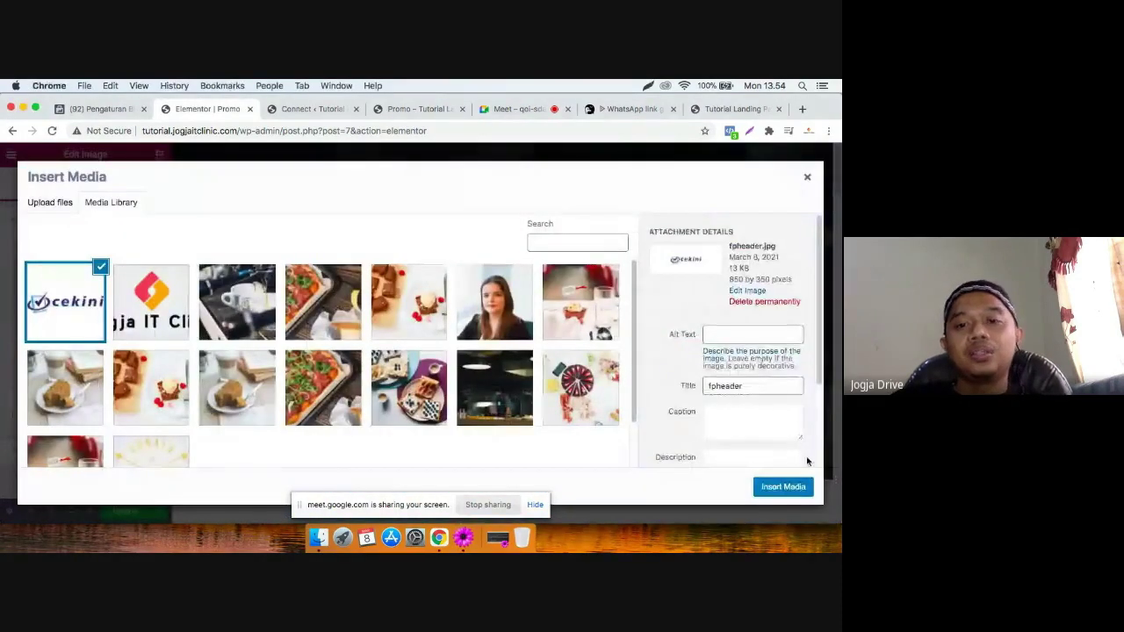
pyautogui.click(787, 487)
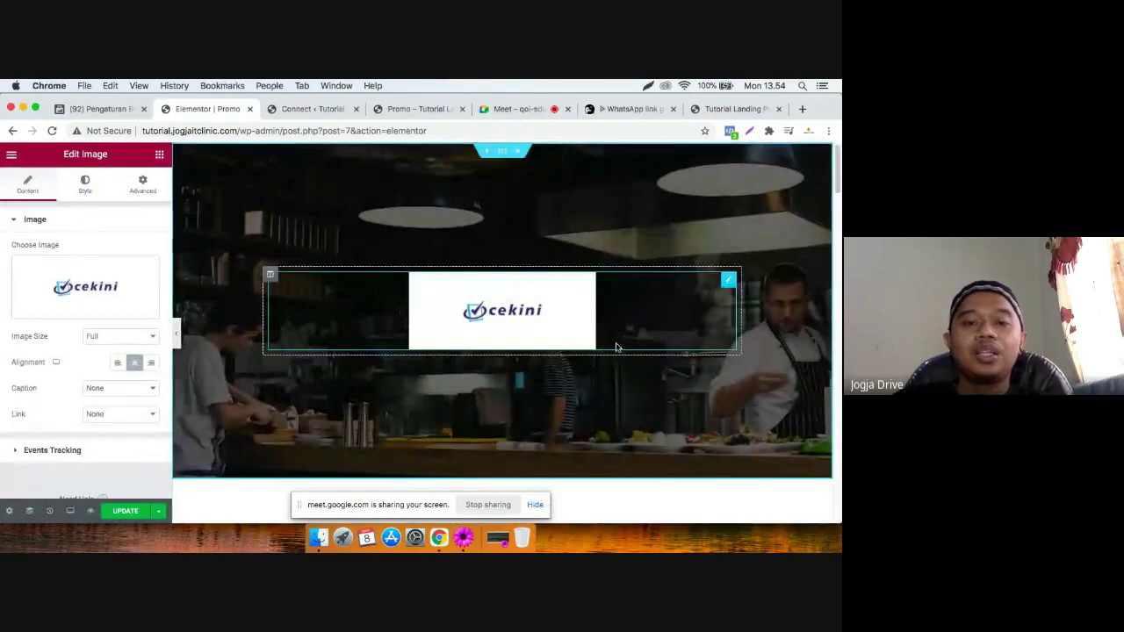
# Change the "Our Sweets" heading text to "Our Menu".
pyautogui.scroll(-5, 616, 348)
pyautogui.click(425, 344)
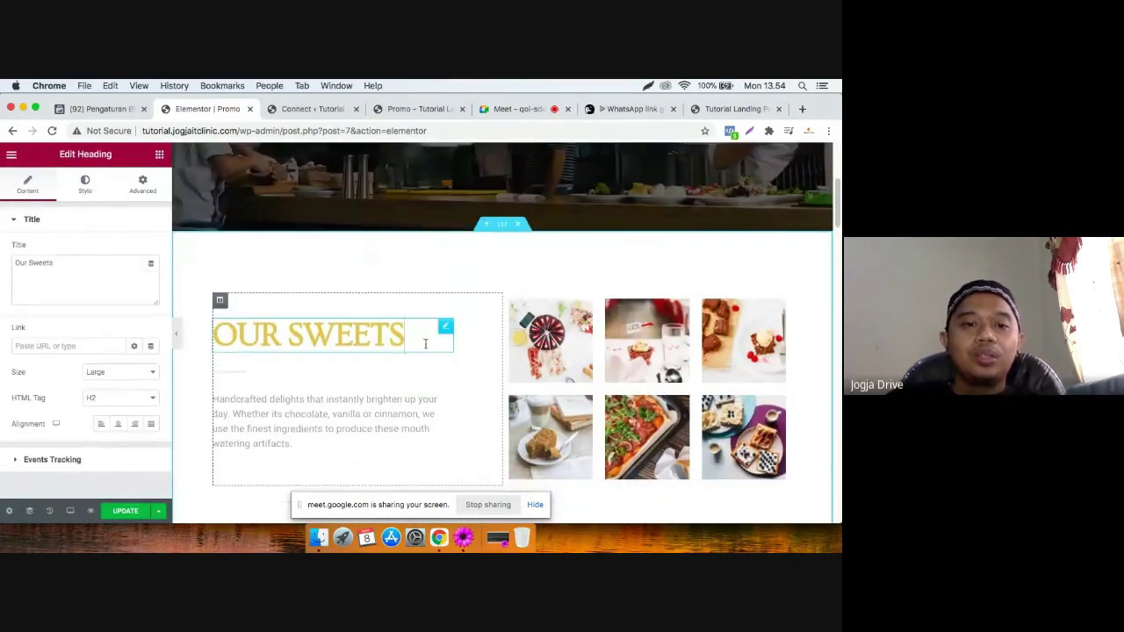
pyautogui.scroll(-1, 425, 343)
pyautogui.moveTo(88, 267); pyautogui.dragTo(2, 267)
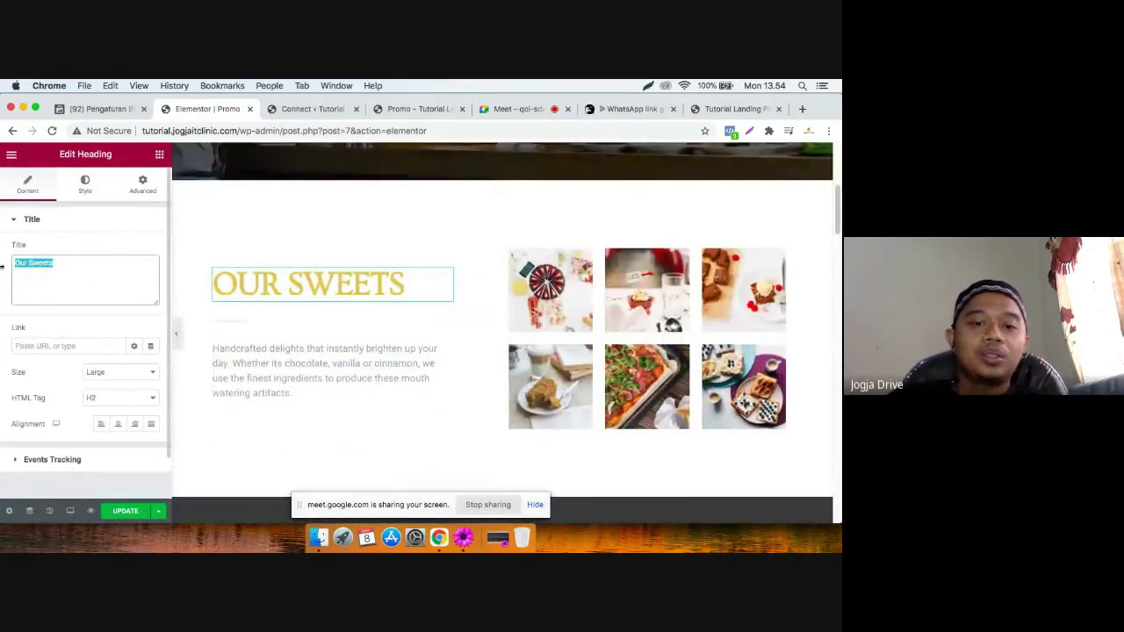
pyautogui.write('ou')
pyautogui.press('BackSpace')
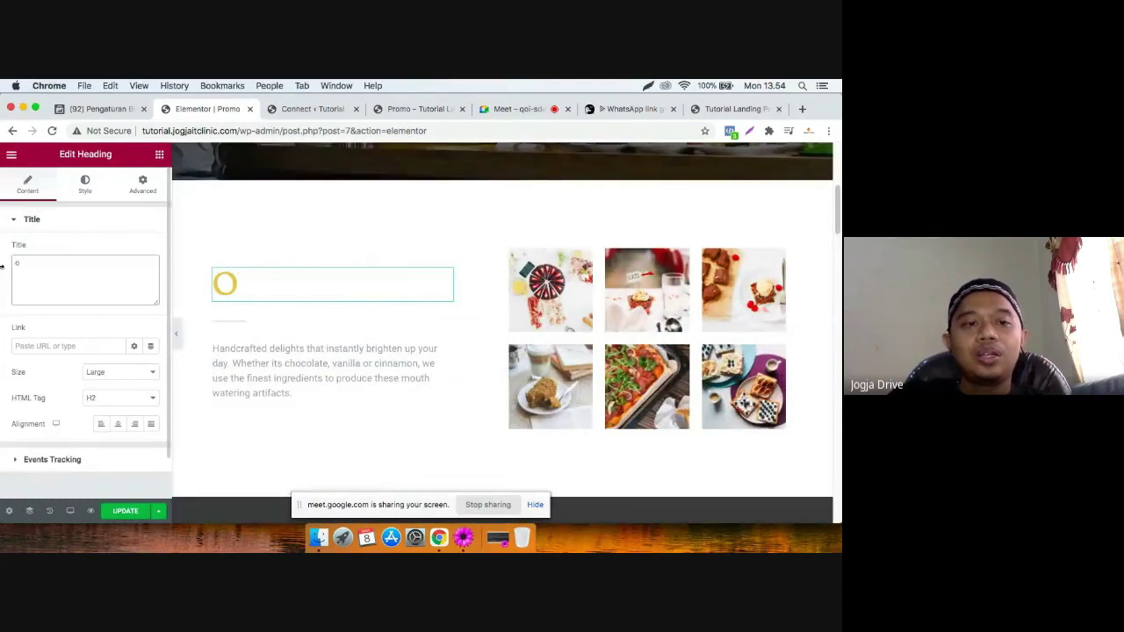
pyautogui.write('Ou')
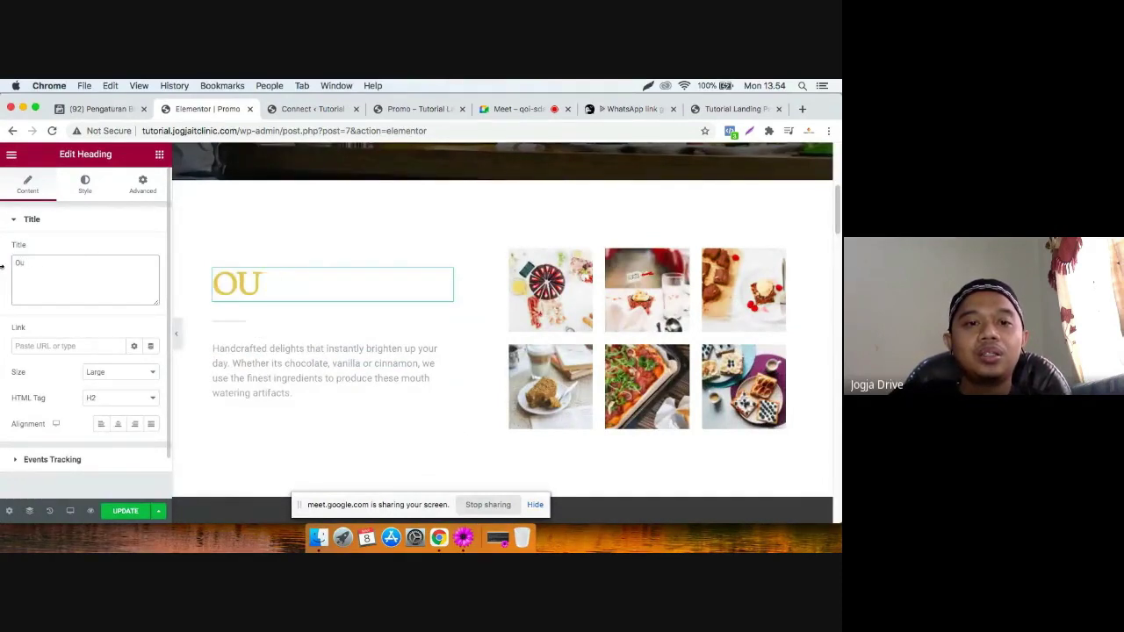
pyautogui.write('r Men')
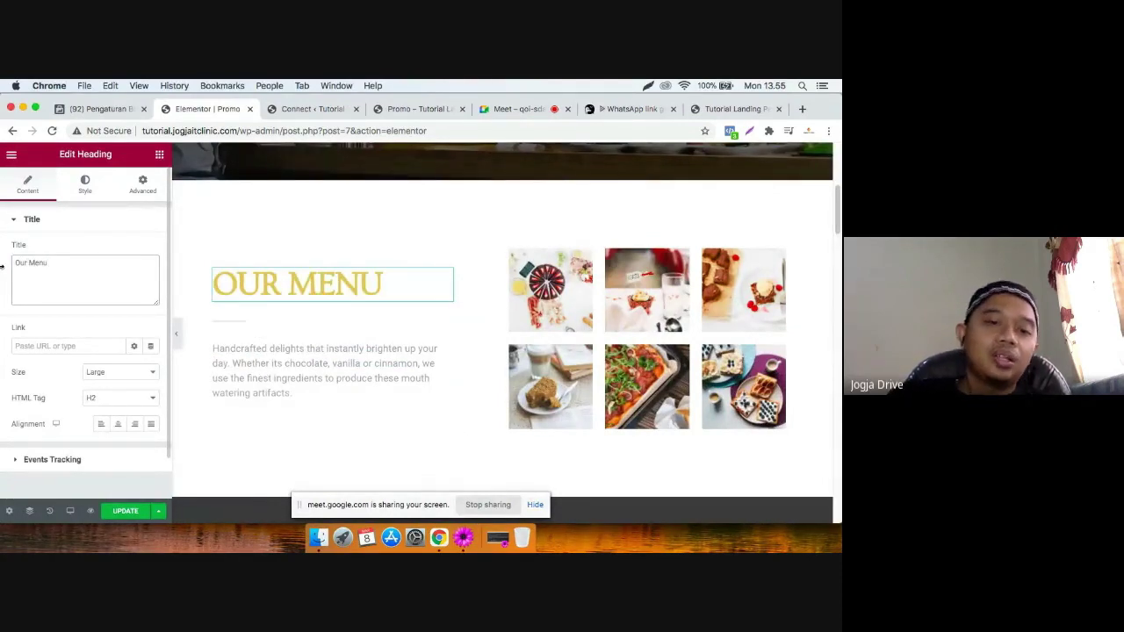
pyautogui.write('u')
# Review the edited restaurant layout and delete all of its sections from the Promo page.
pyautogui.scroll(3, 492, 439)
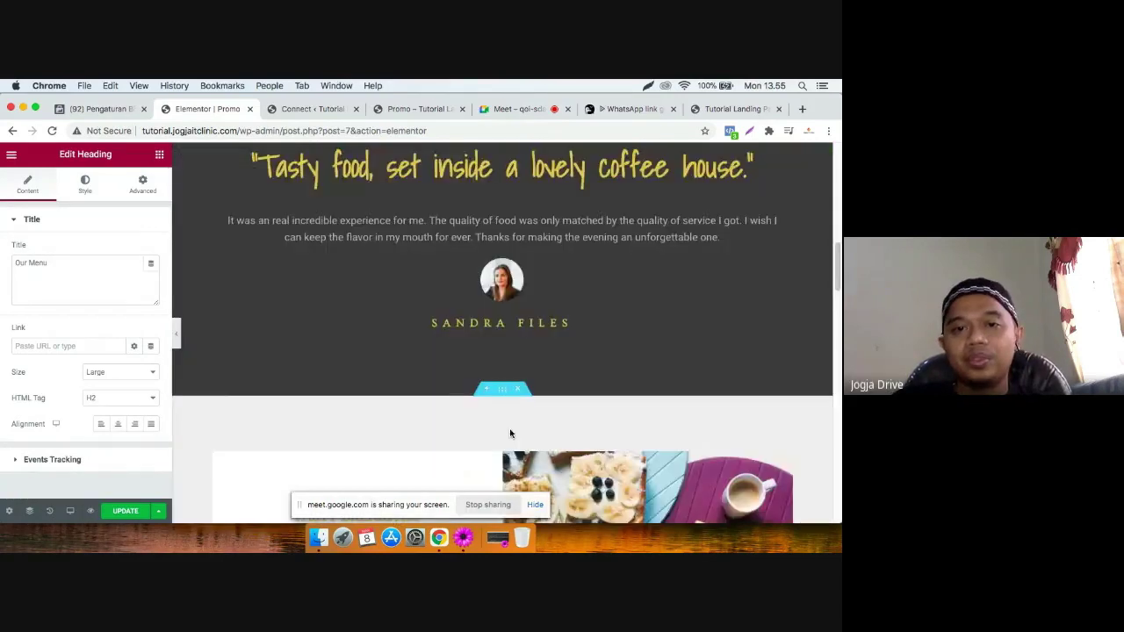
pyautogui.scroll(-15, 518, 430)
pyautogui.scroll(20, 523, 430)
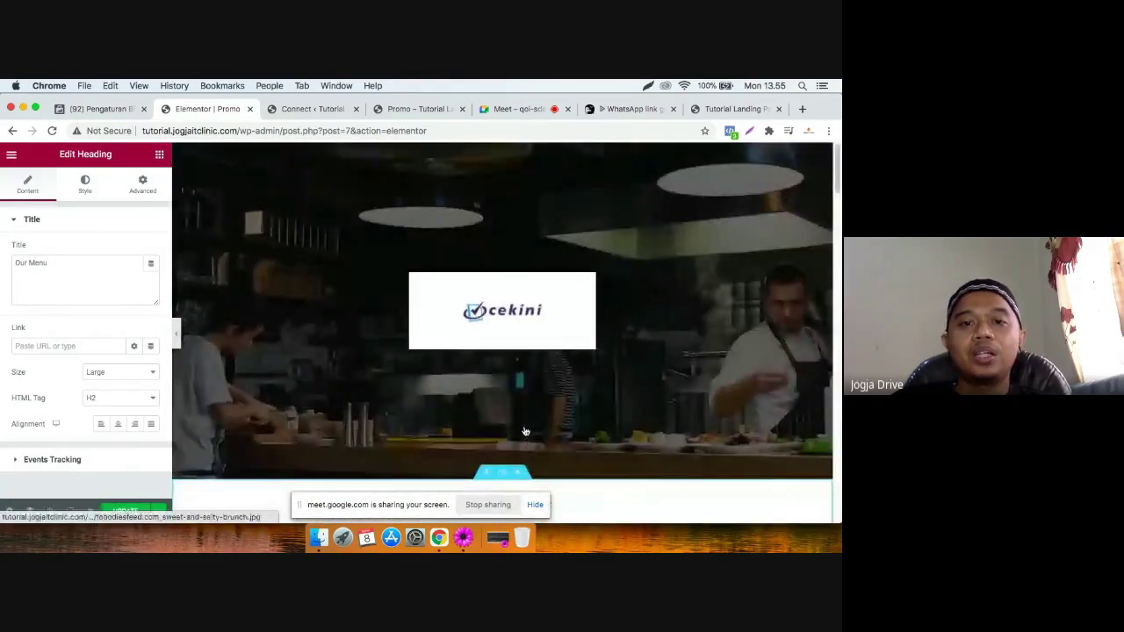
pyautogui.scroll(-3, 524, 431)
pyautogui.scroll(3, 522, 263)
pyautogui.scroll(-5, 521, 155)
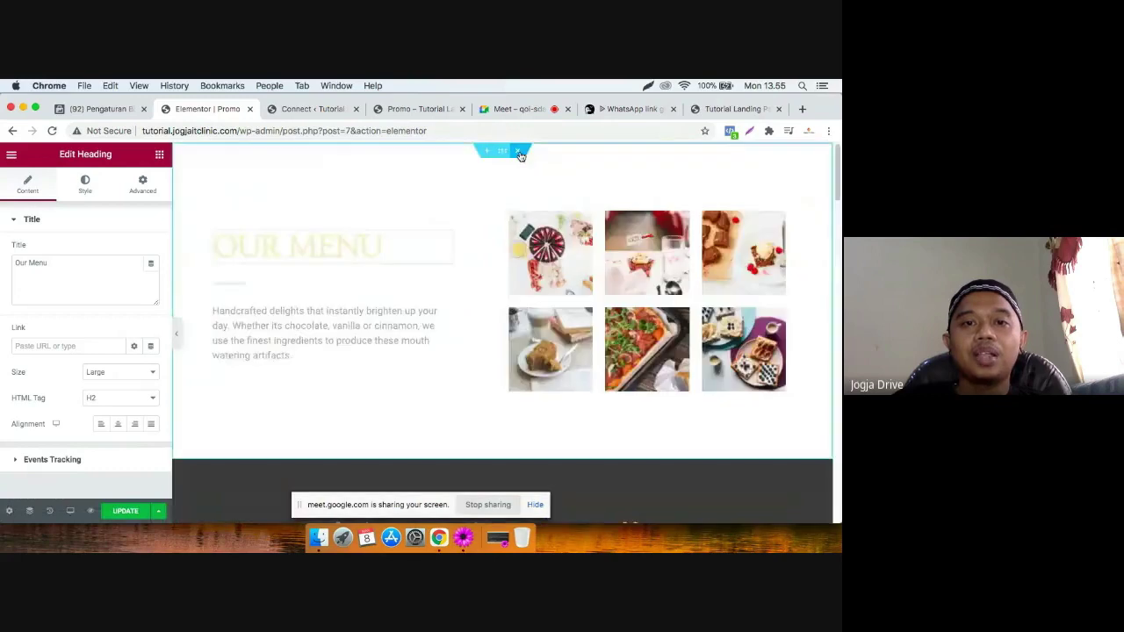
pyautogui.scroll(3, 520, 155)
pyautogui.scroll(-6, 520, 156)
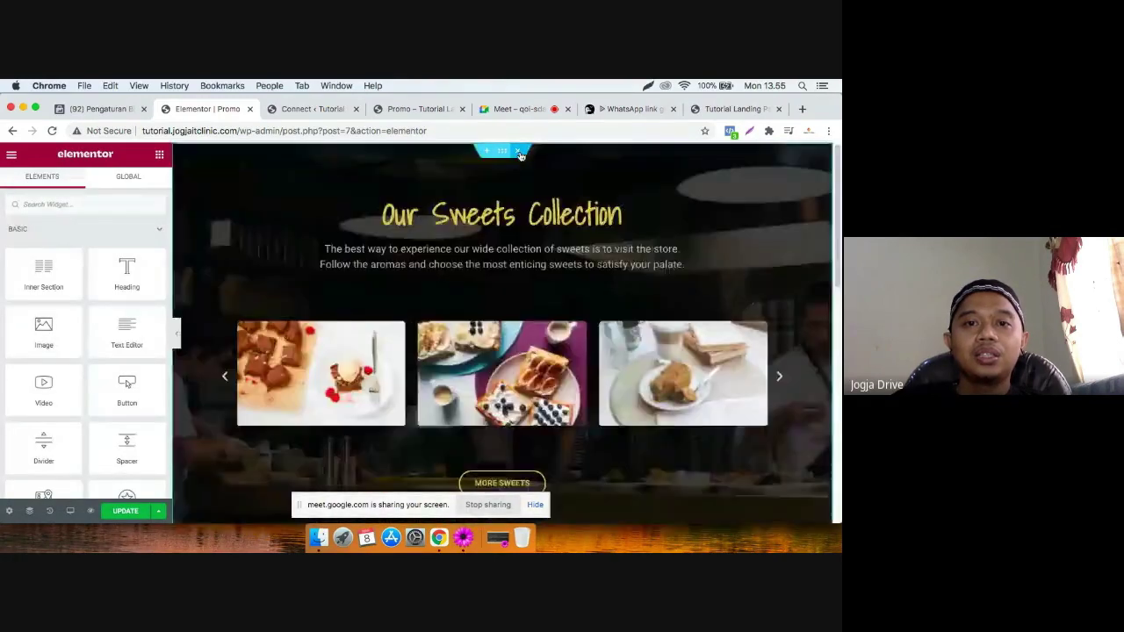
pyautogui.click(521, 156)
pyautogui.click(520, 152)
pyautogui.click(521, 151)
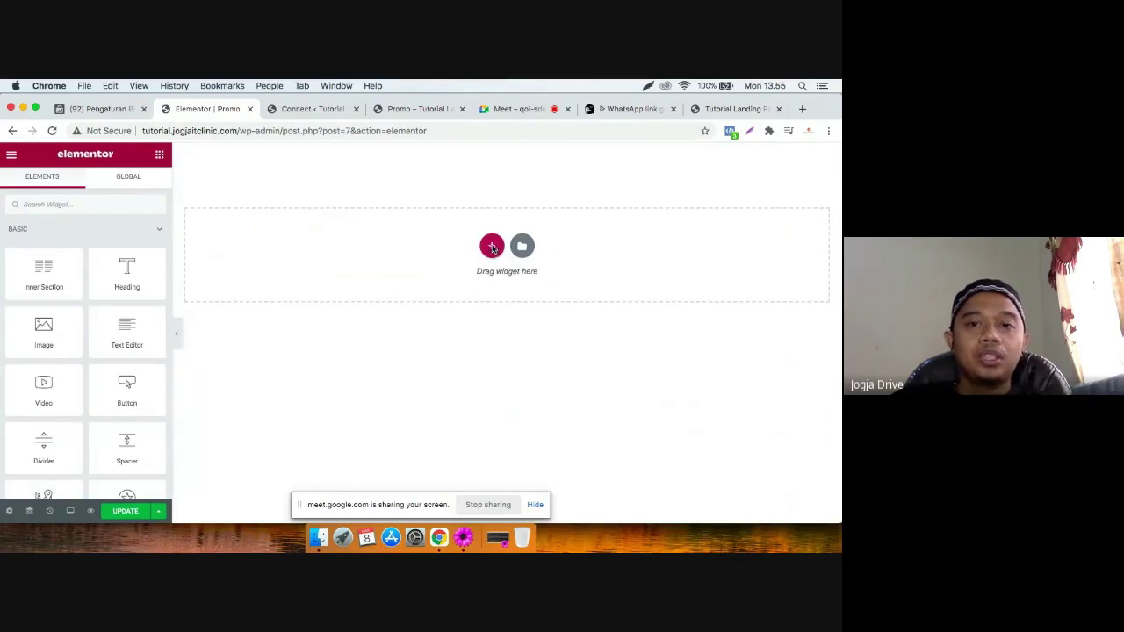
# Add a new section with a wide centre column between two narrow ones, and bring up the widget list.
pyautogui.click(492, 247)
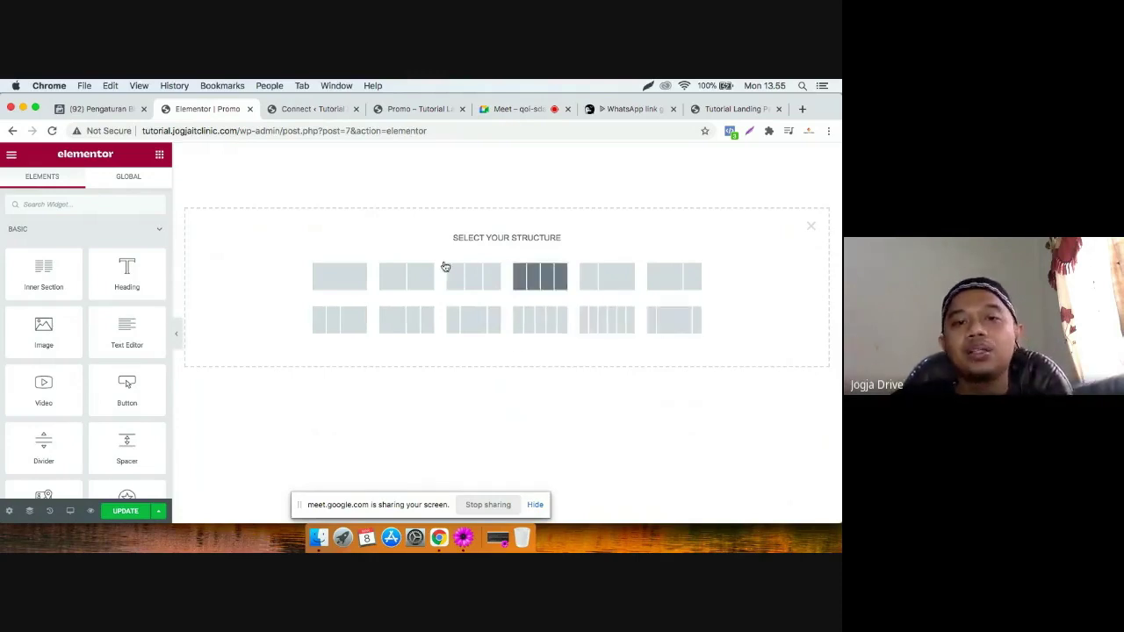
pyautogui.click(669, 321)
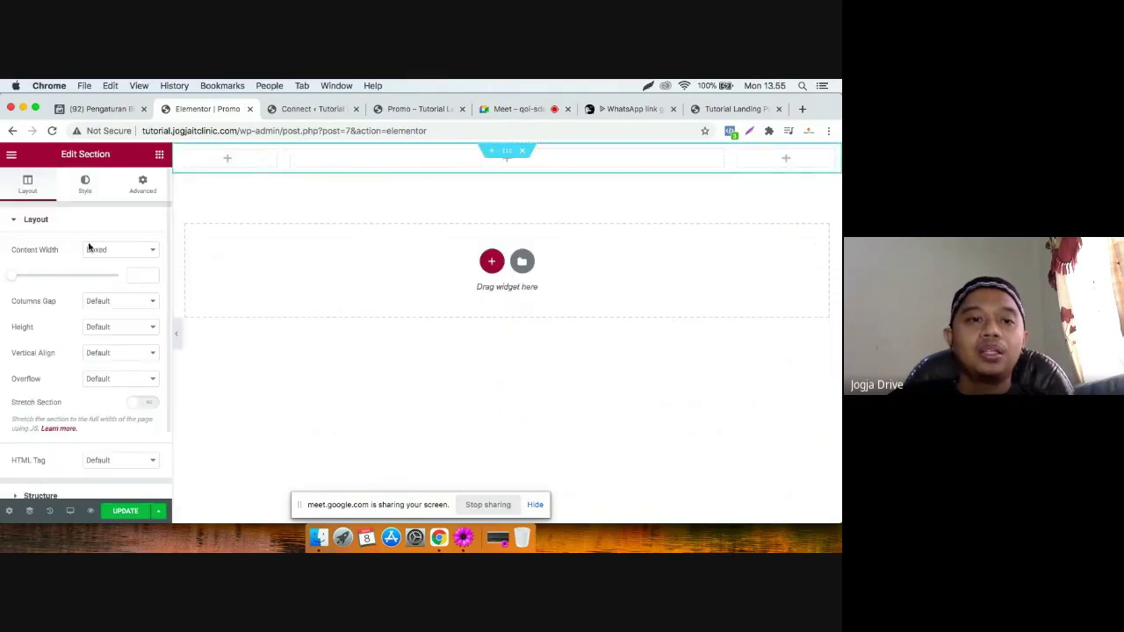
pyautogui.click(160, 156)
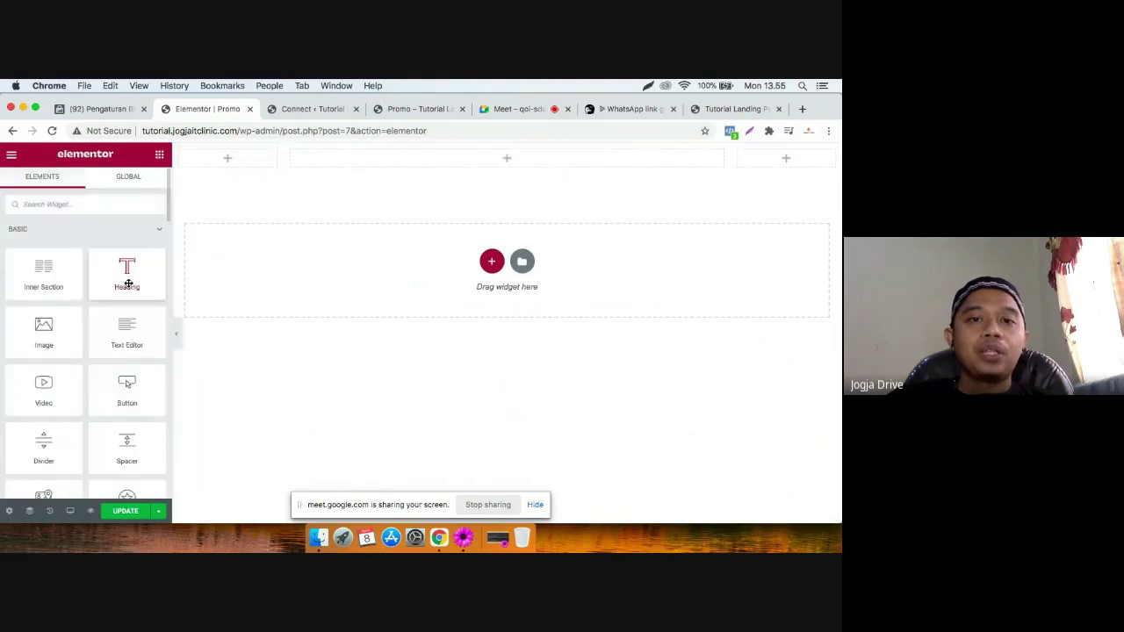
pyautogui.moveTo(126, 274)
pyautogui.mouseDown()
pyautogui.moveTo(506, 171)
pyautogui.moveTo(87, 273)
pyautogui.moveTo(129, 274)
pyautogui.mouseUp()
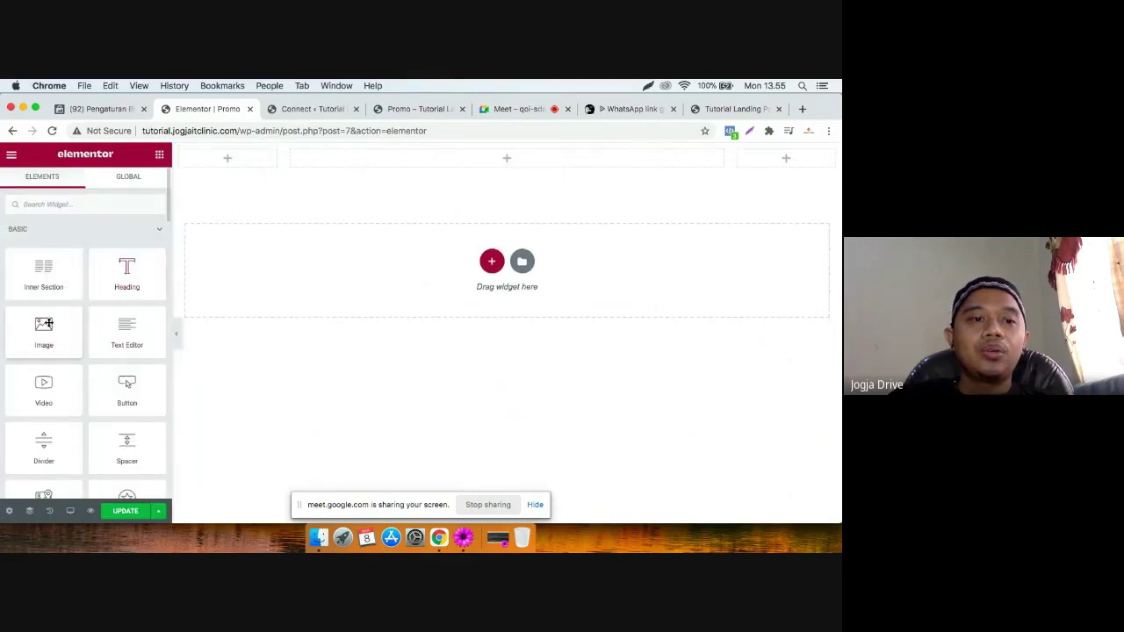
# Add an Image widget to the centre column with the Jogja IT Clinic logo from the media library, sized Medium - 300 x 300.
pyautogui.moveTo(50, 334); pyautogui.dragTo(510, 154)
pyautogui.click(102, 312)
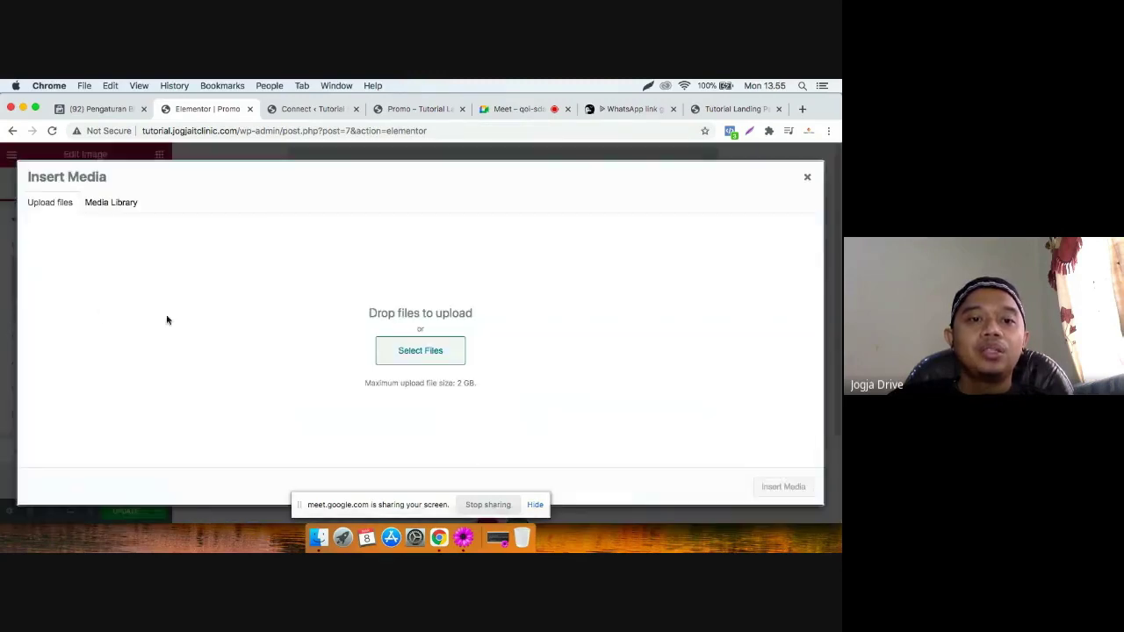
pyautogui.click(117, 206)
pyautogui.click(148, 297)
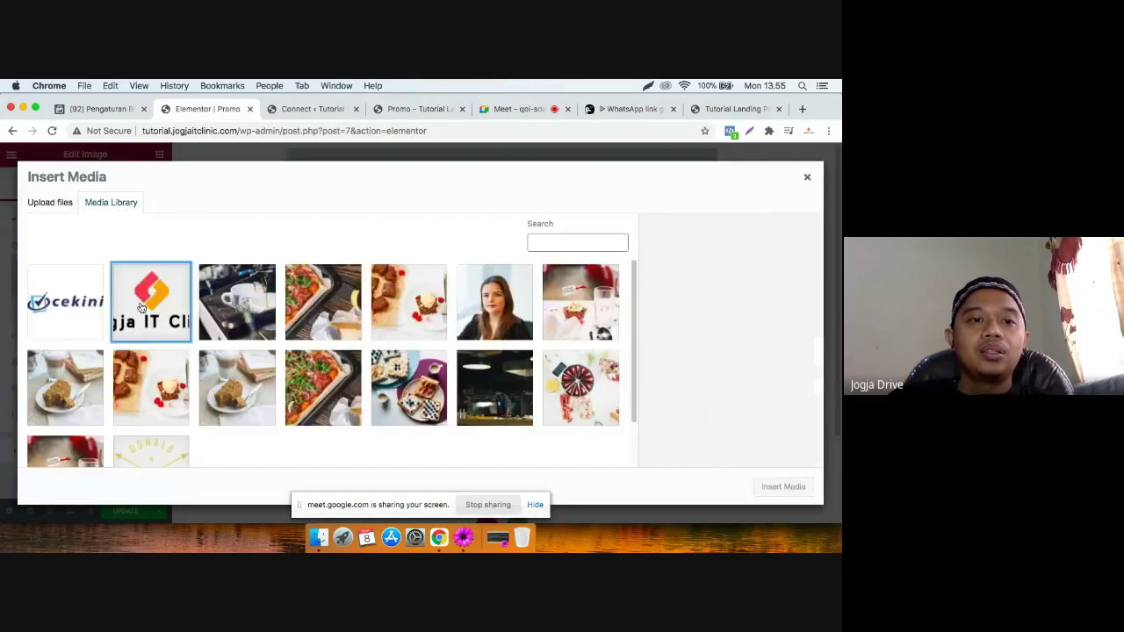
pyautogui.click(783, 486)
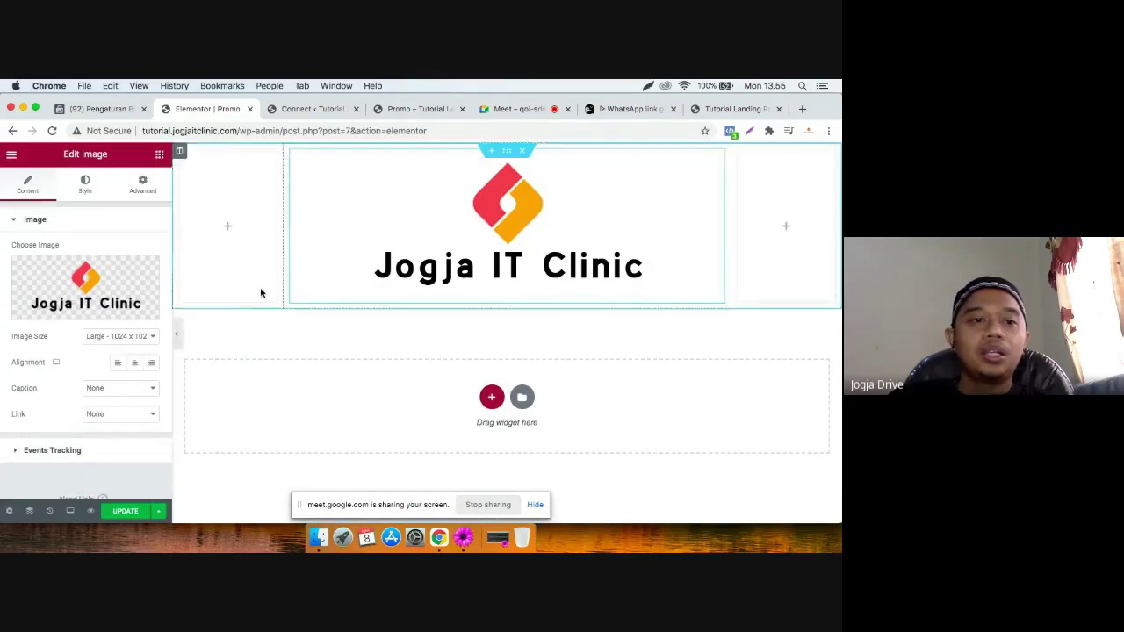
pyautogui.click(123, 336)
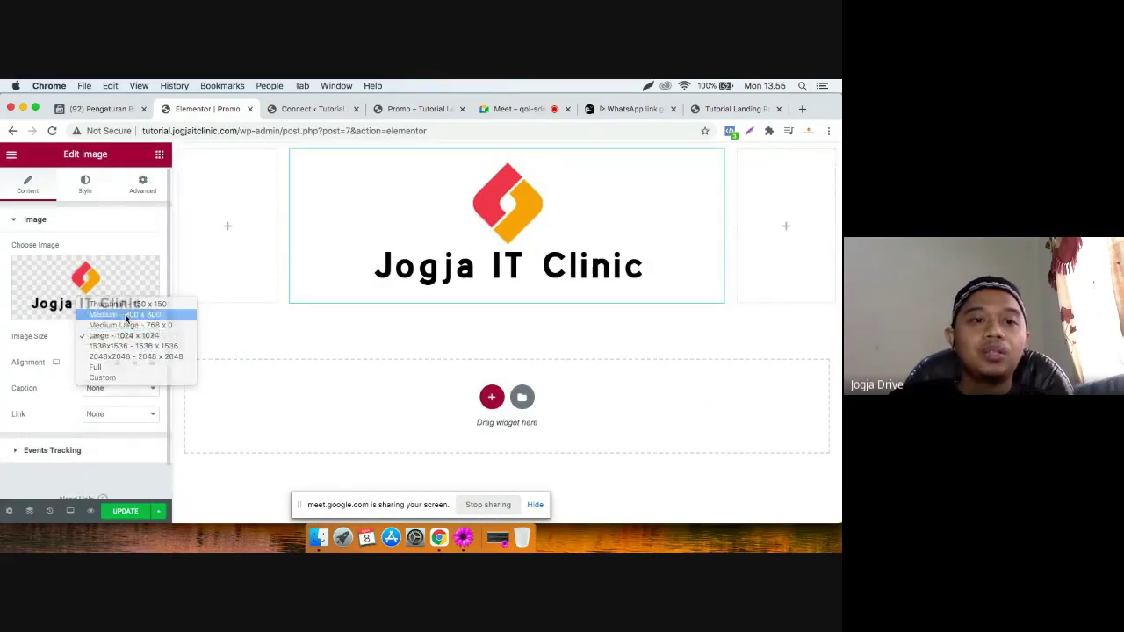
pyautogui.click(123, 314)
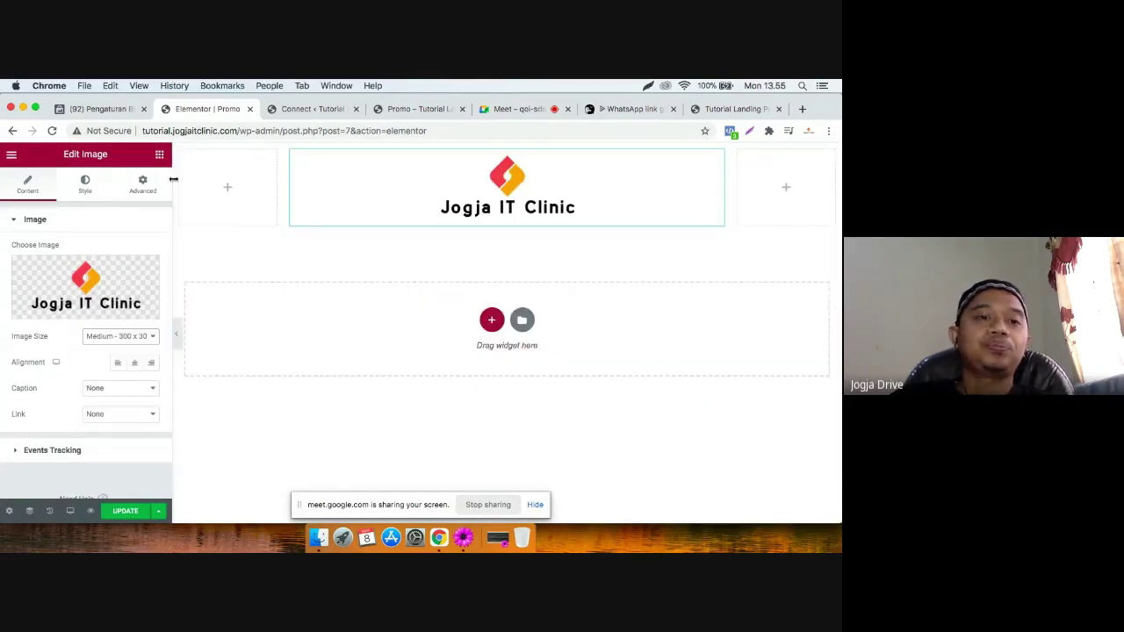
# Set the logo image's margin to 5 px and its padding to 9 px on all sides.
pyautogui.click(85, 184)
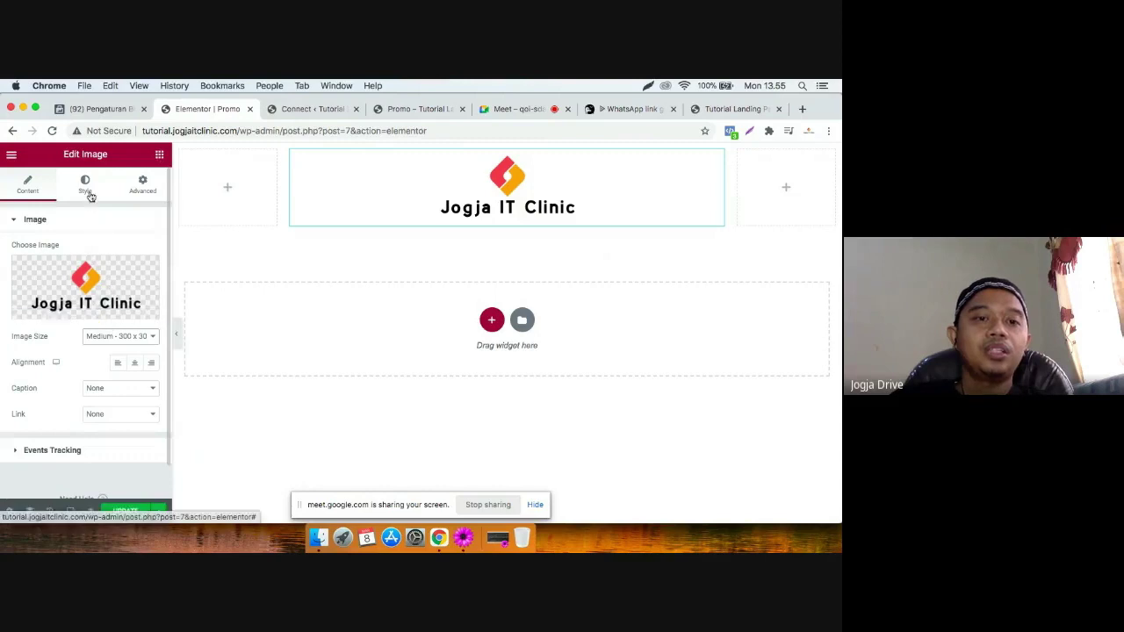
pyautogui.click(143, 187)
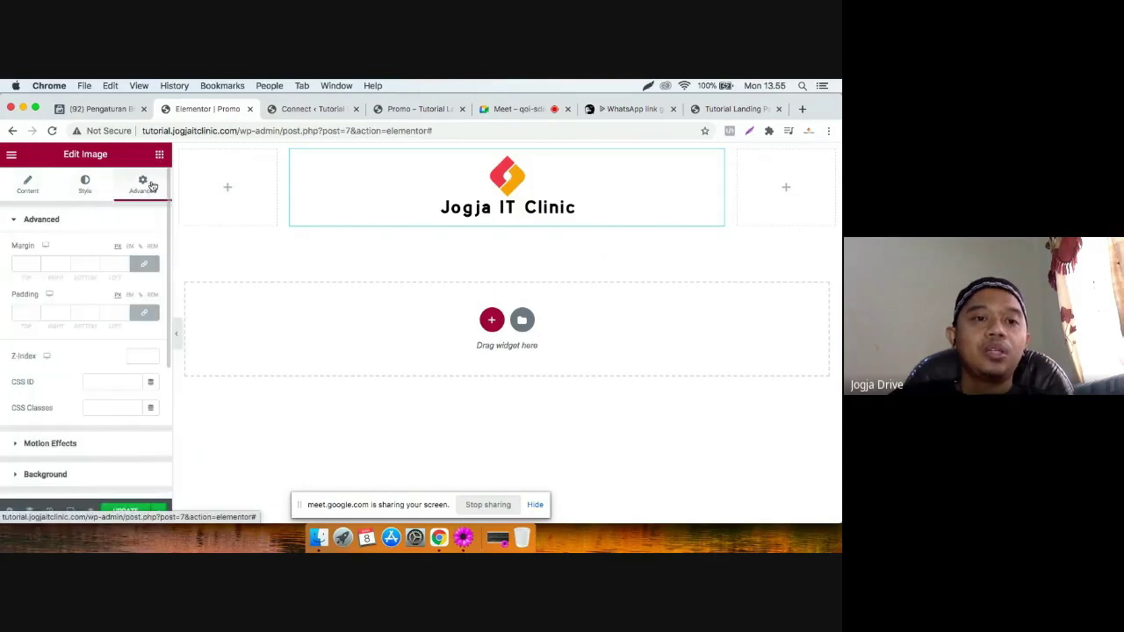
pyautogui.click(35, 261)
pyautogui.click(35, 262)
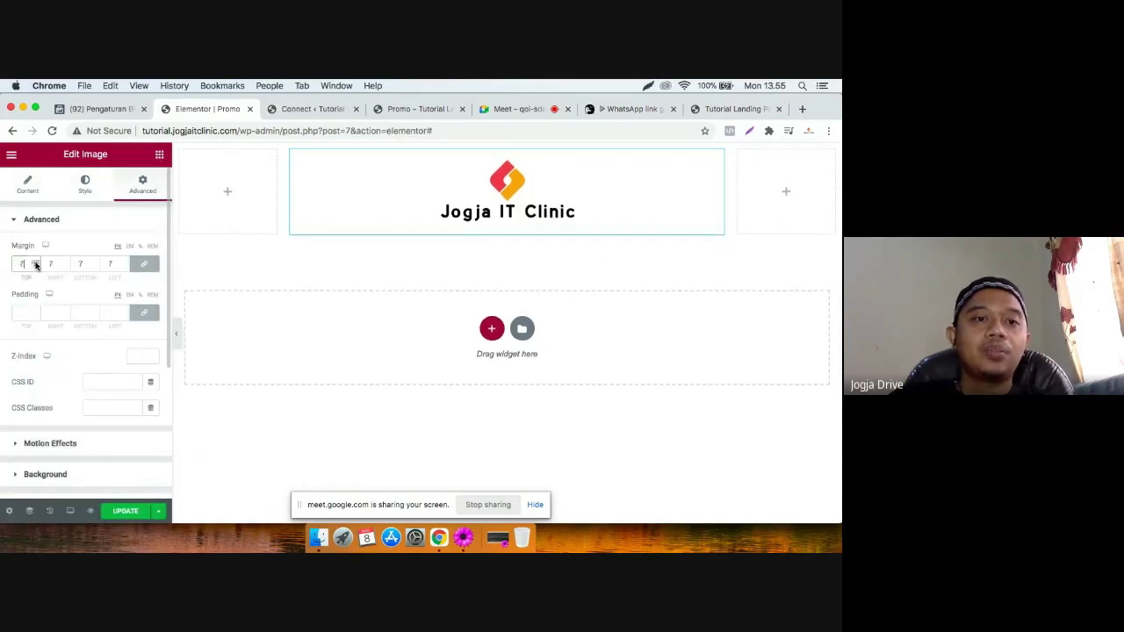
pyautogui.click(35, 262)
pyautogui.click(35, 262)
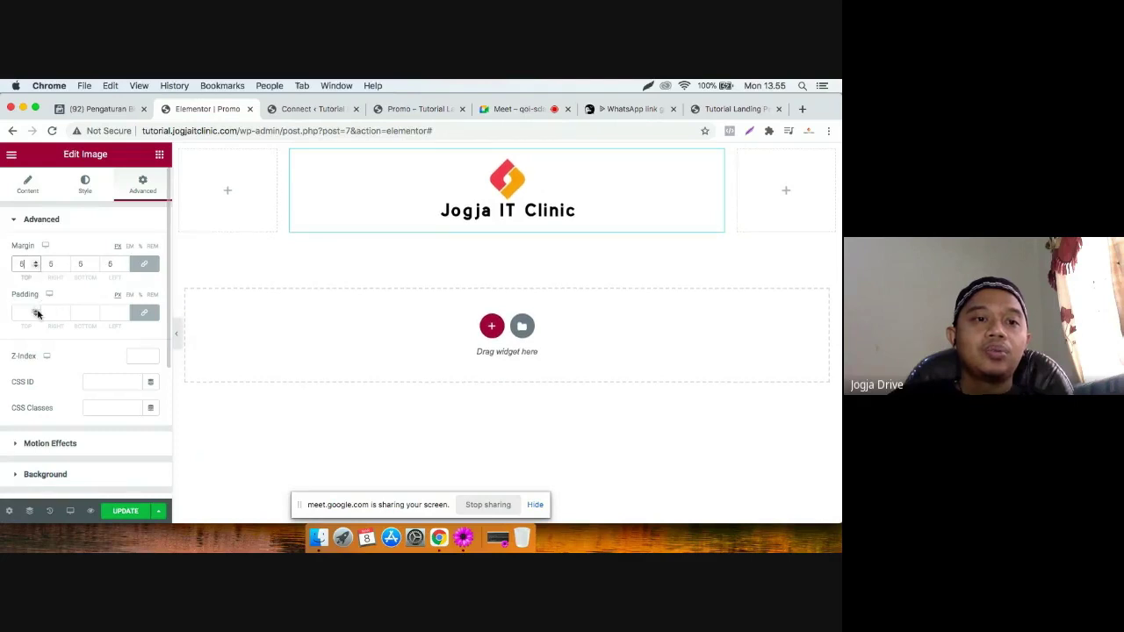
pyautogui.click(36, 311)
pyautogui.click(36, 310)
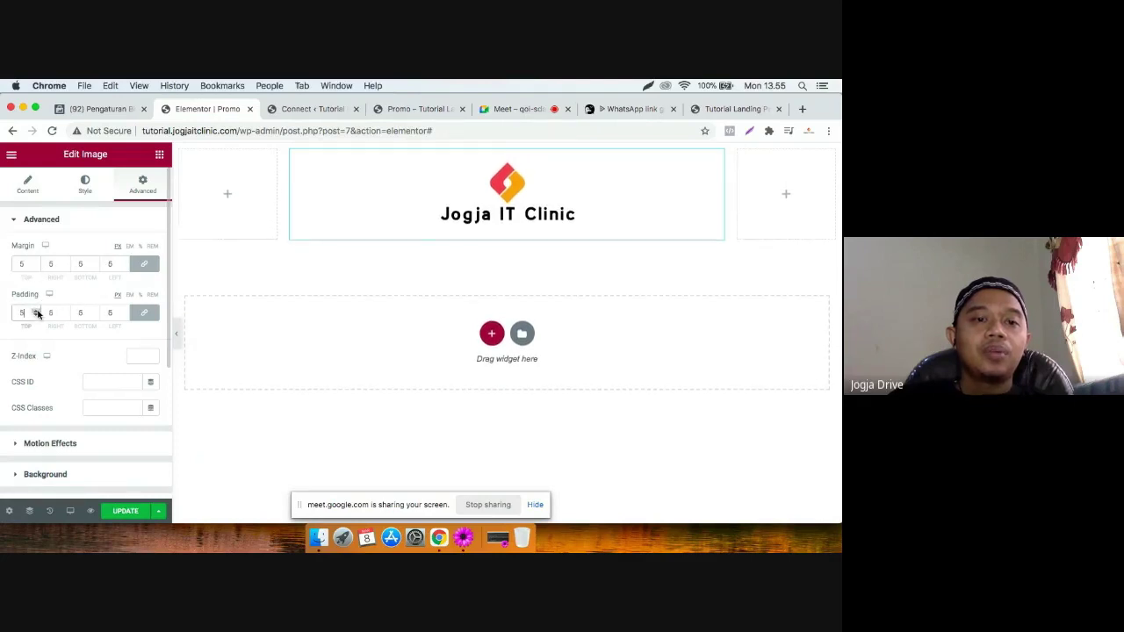
# Give the logo image the Zoom In entrance animation.
pyautogui.click(70, 444)
pyautogui.click(99, 256)
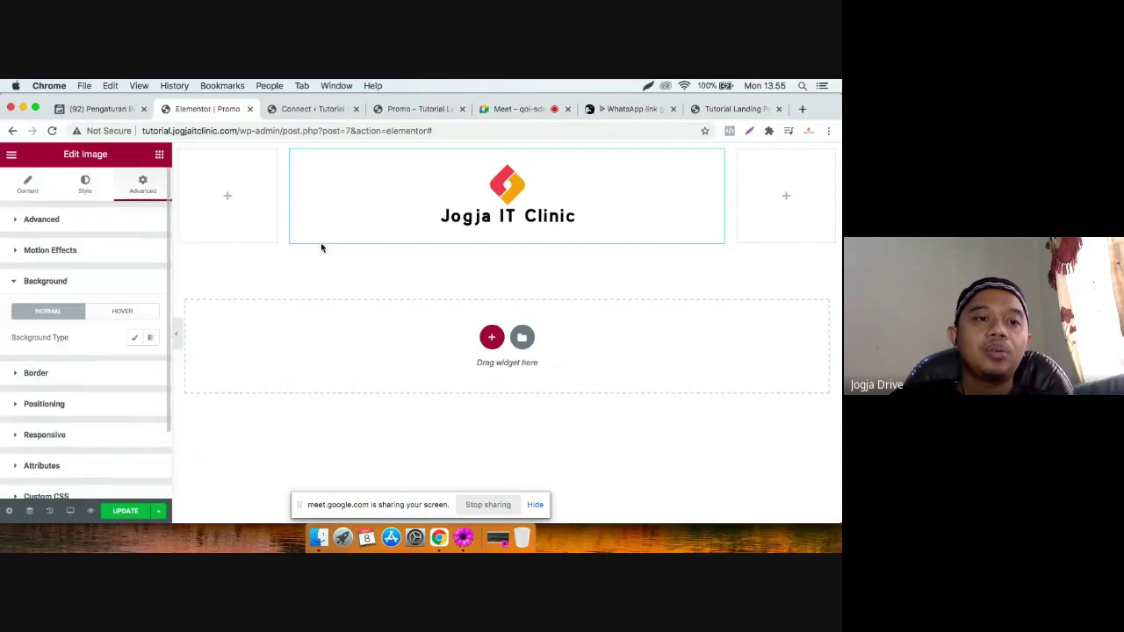
pyautogui.click(57, 249)
pyautogui.click(75, 296)
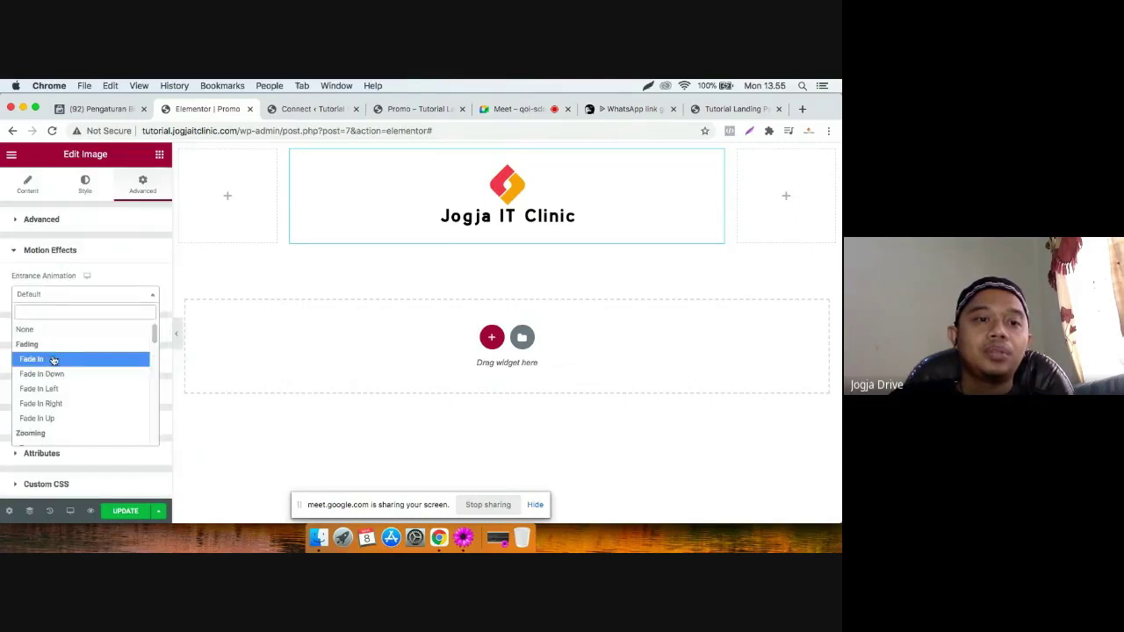
pyautogui.scroll(-1, 48, 413)
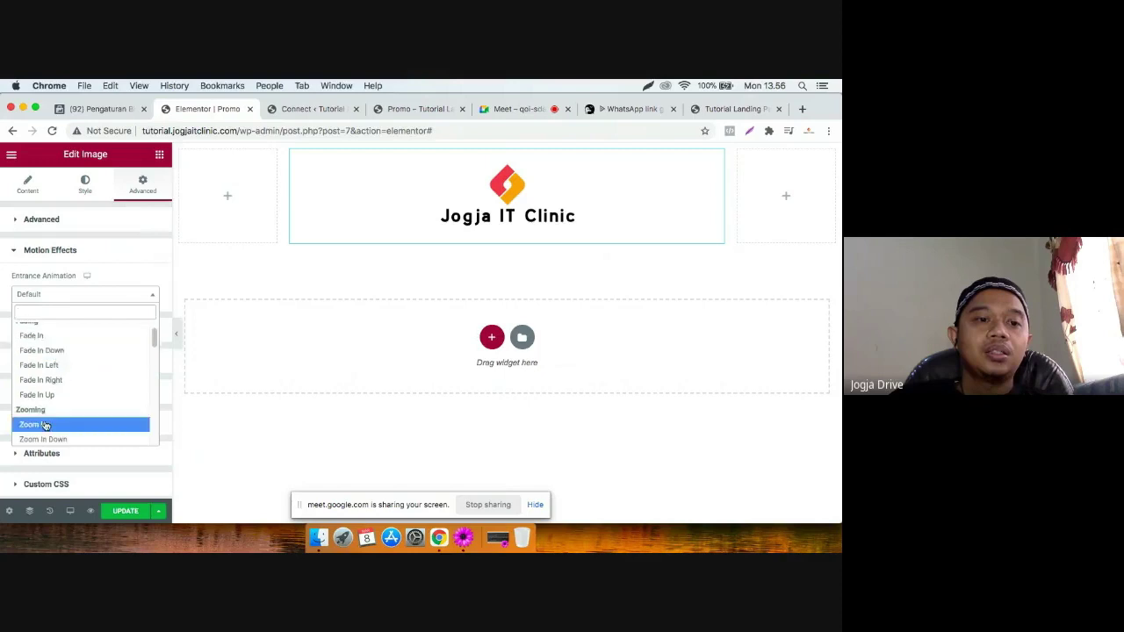
pyautogui.click(45, 426)
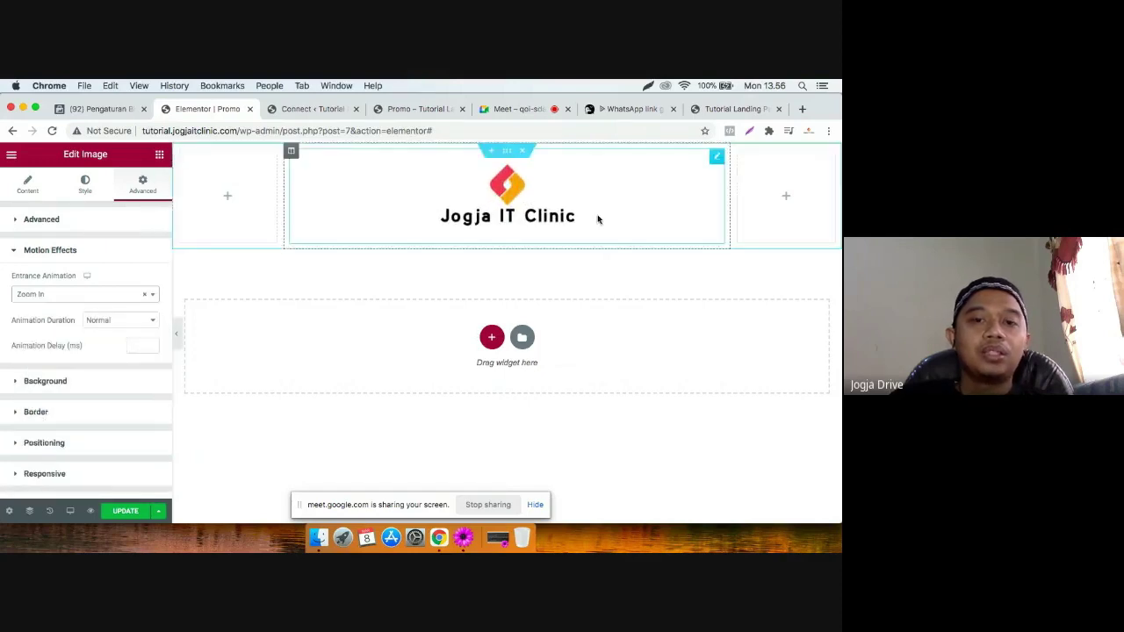
pyautogui.click(48, 227)
pyautogui.scroll(-4, 94, 356)
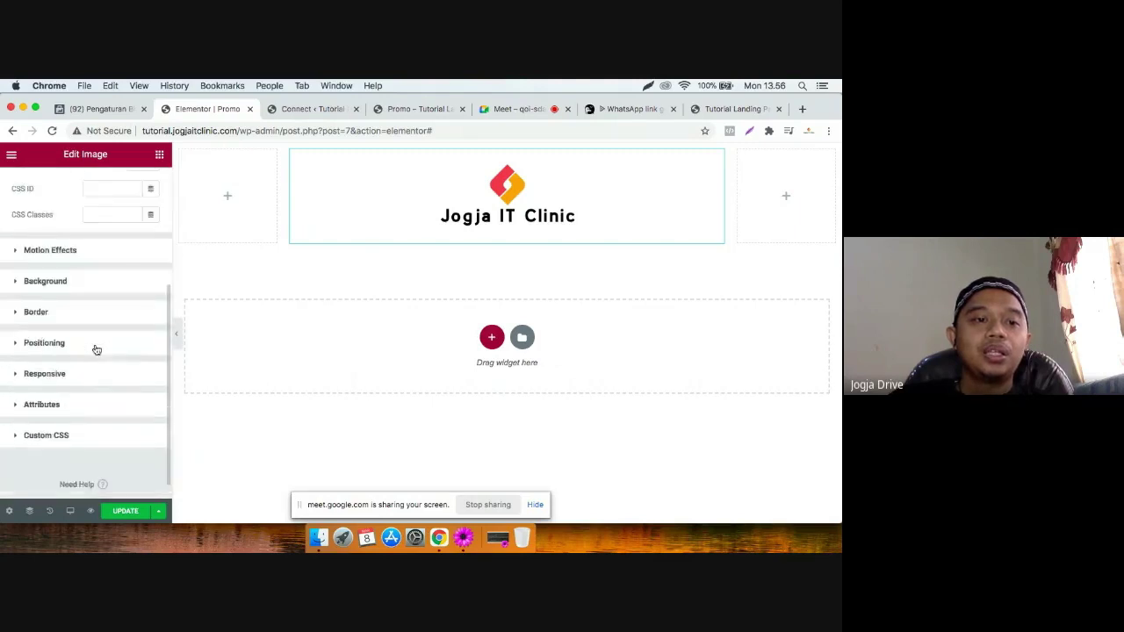
pyautogui.scroll(5, 110, 267)
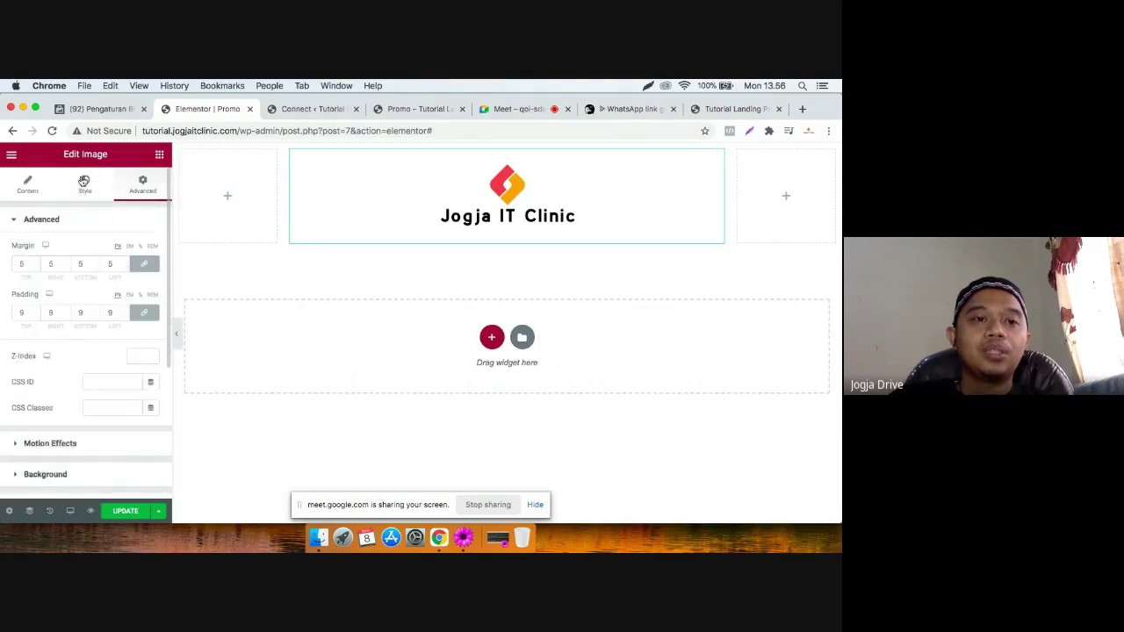
pyautogui.click(84, 182)
pyautogui.click(28, 183)
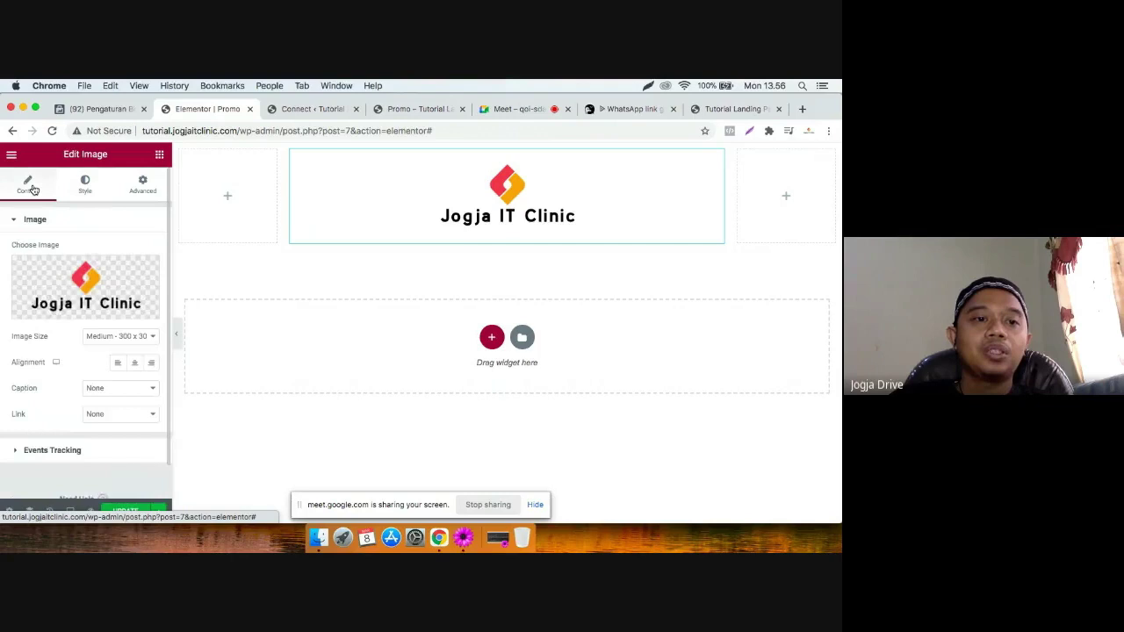
pyautogui.click(106, 183)
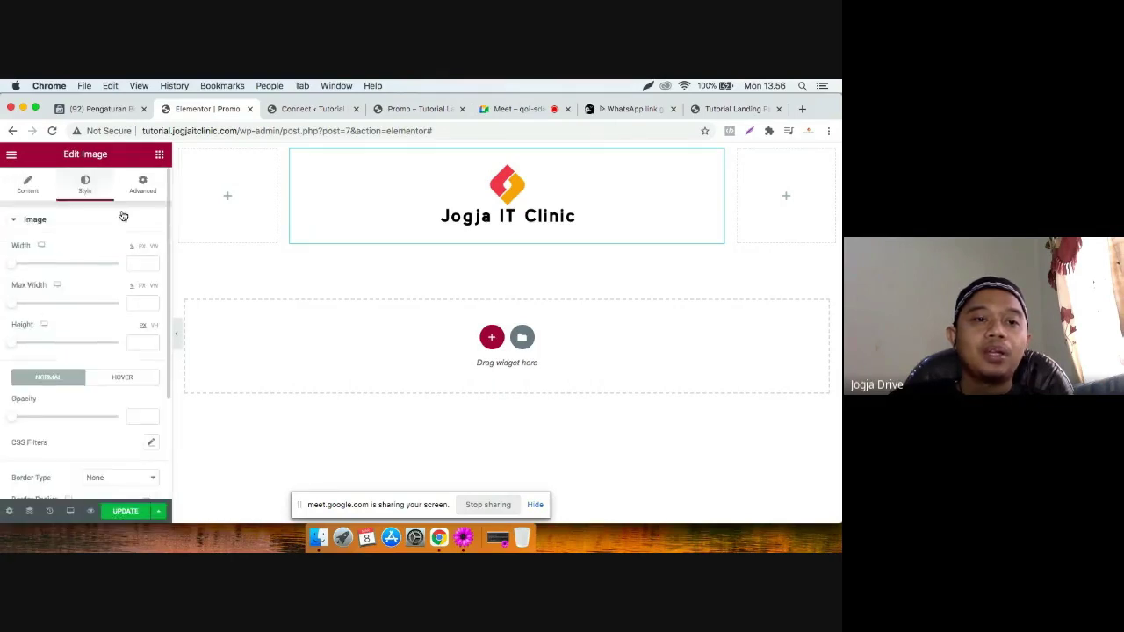
# Add a Heading widget below the logo reading "Tutorial Membuat Landing Page Gratis".
pyautogui.click(159, 156)
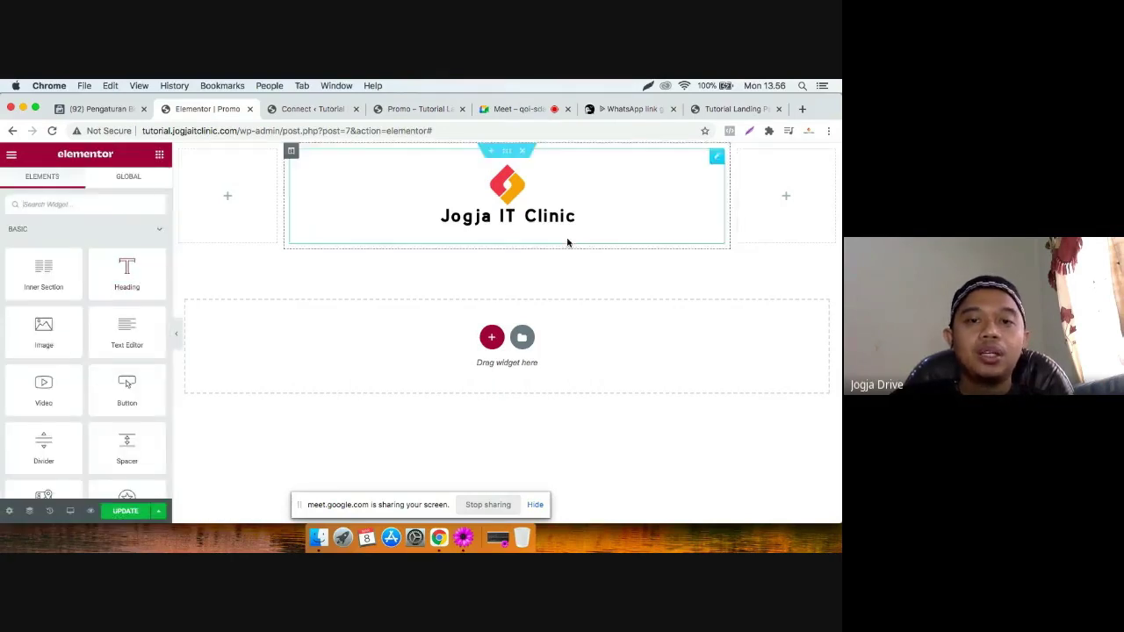
pyautogui.moveTo(131, 289); pyautogui.dragTo(527, 248)
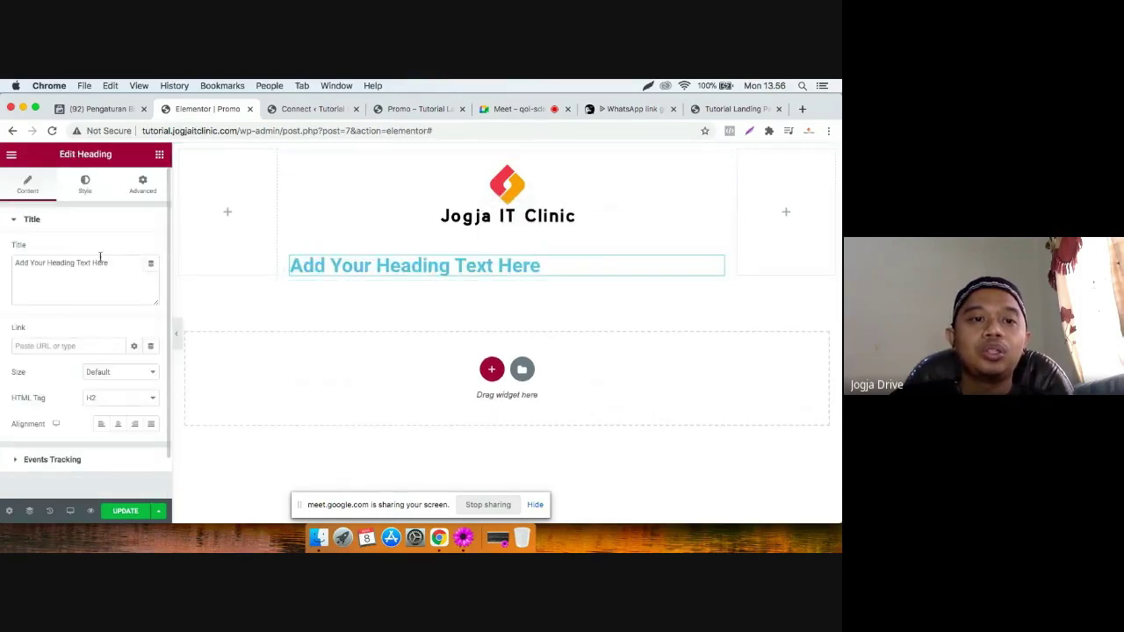
pyautogui.moveTo(109, 260); pyautogui.dragTo(6, 267)
pyautogui.write('Tutorial M')
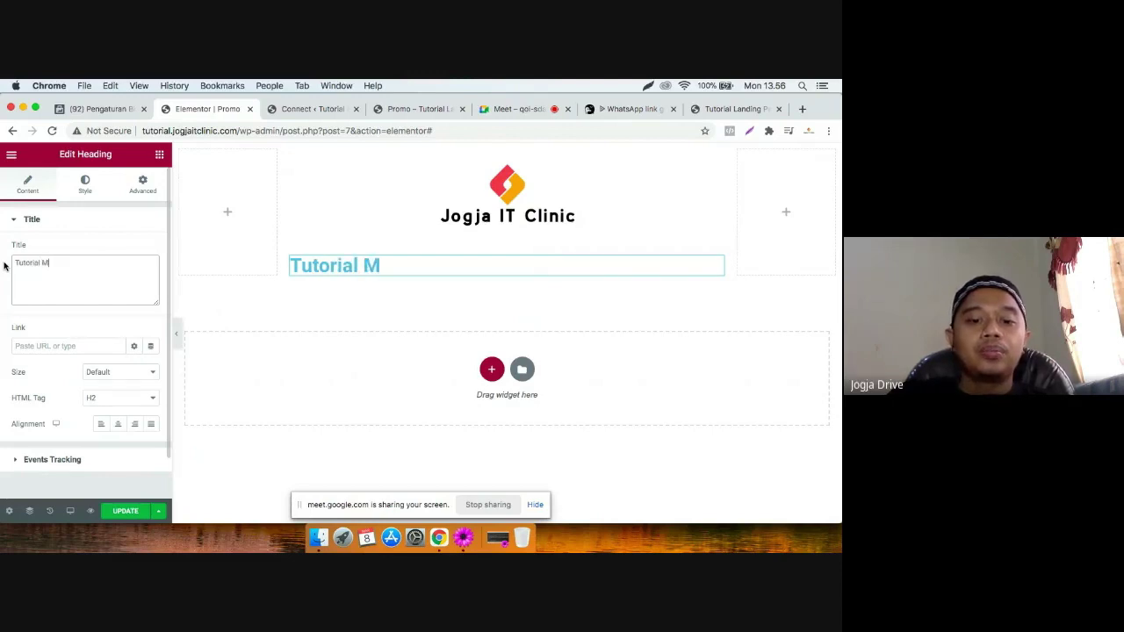
pyautogui.write('embuat Landi')
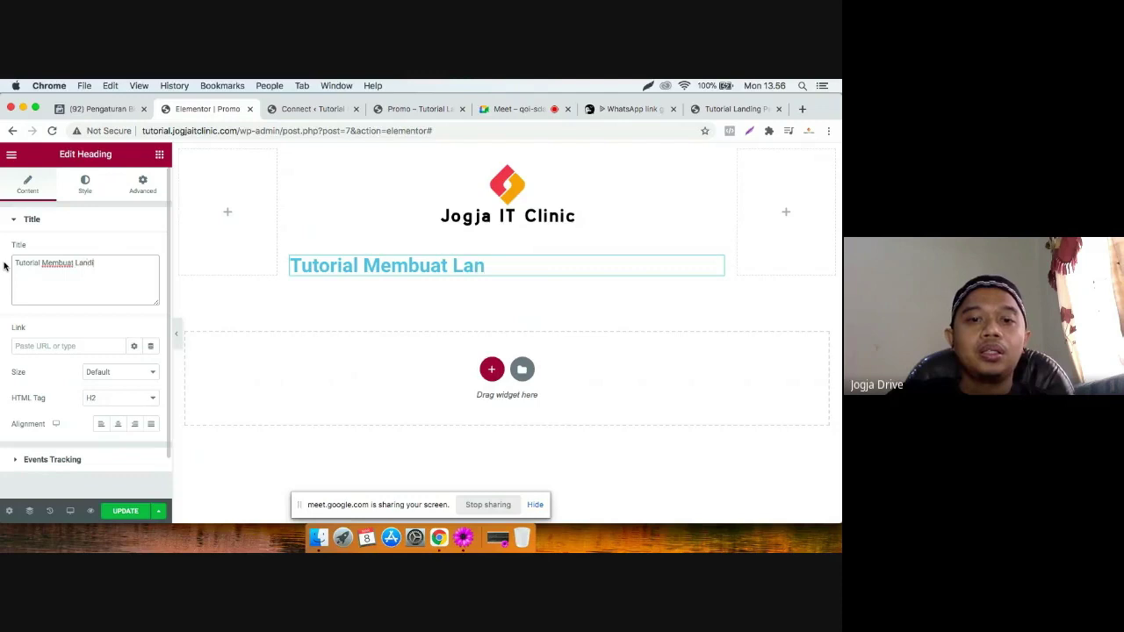
pyautogui.write('ng Page Gratis')
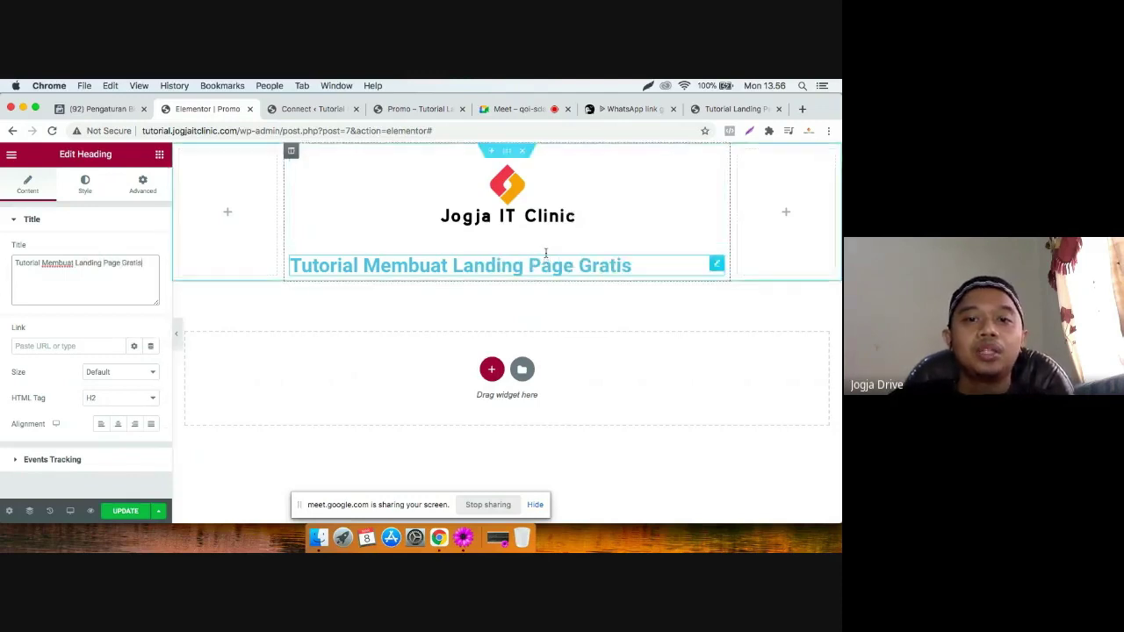
# Centre the heading and change its text colour to a light red.
pyautogui.click(118, 424)
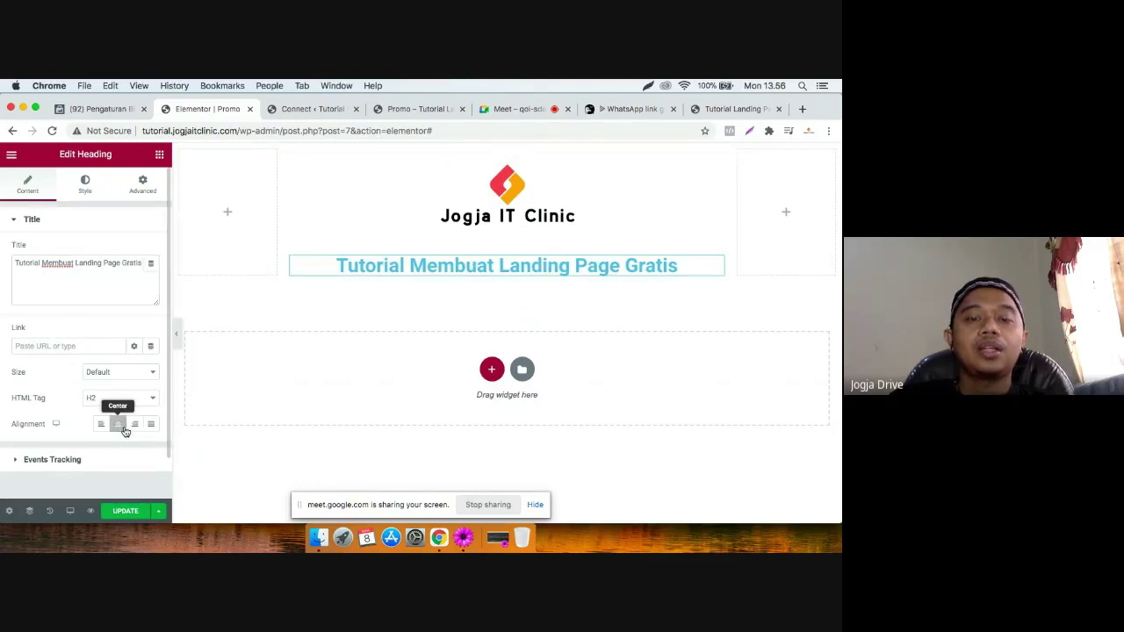
pyautogui.click(86, 186)
pyautogui.click(151, 251)
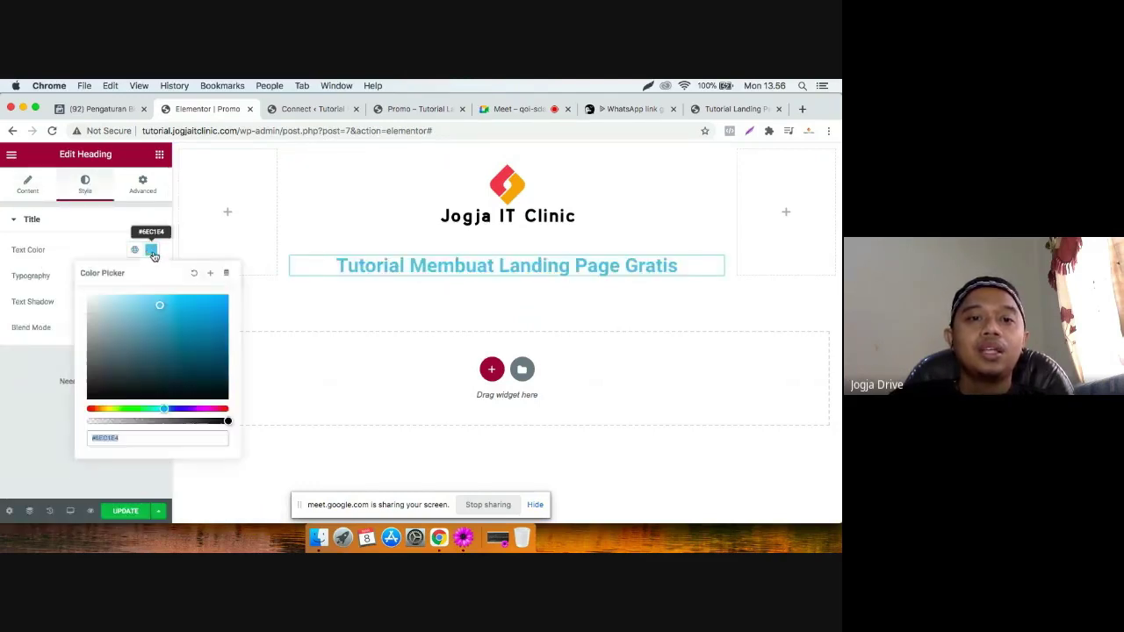
pyautogui.moveTo(205, 406); pyautogui.dragTo(242, 405)
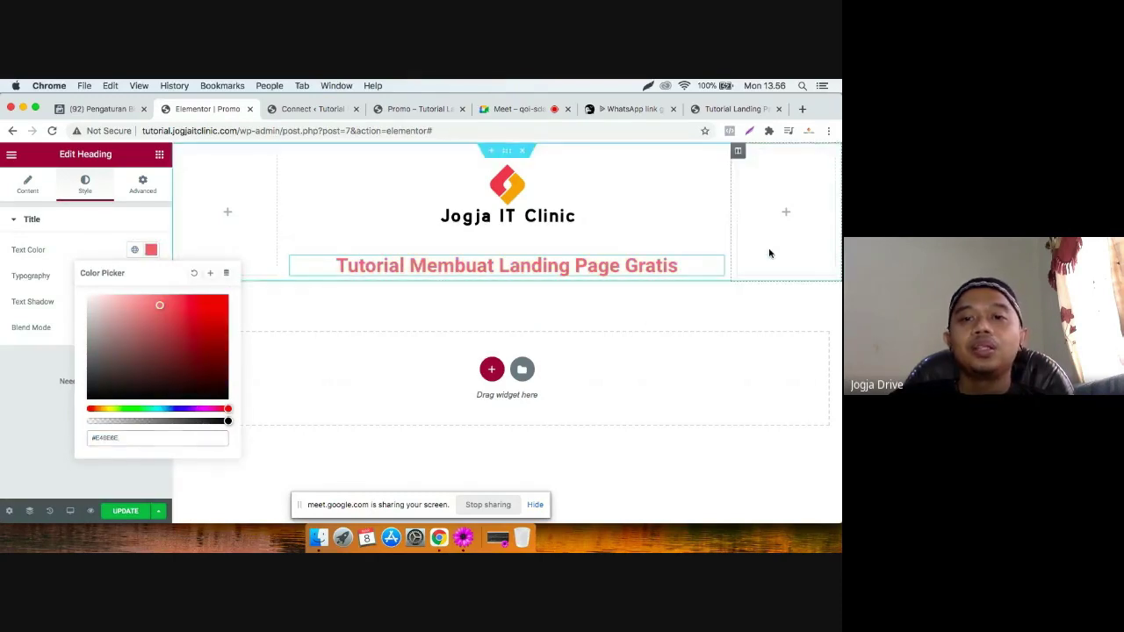
pyautogui.click(629, 281)
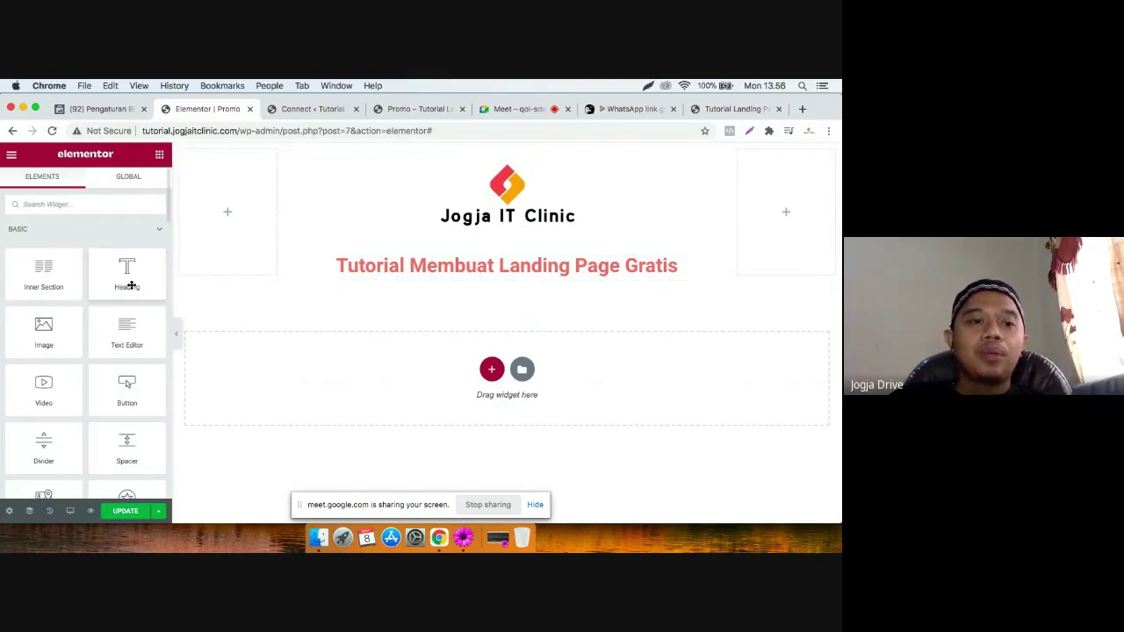
pyautogui.moveTo(127, 336)
pyautogui.mouseDown()
pyautogui.moveTo(504, 269)
pyautogui.moveTo(130, 327)
pyautogui.mouseUp()
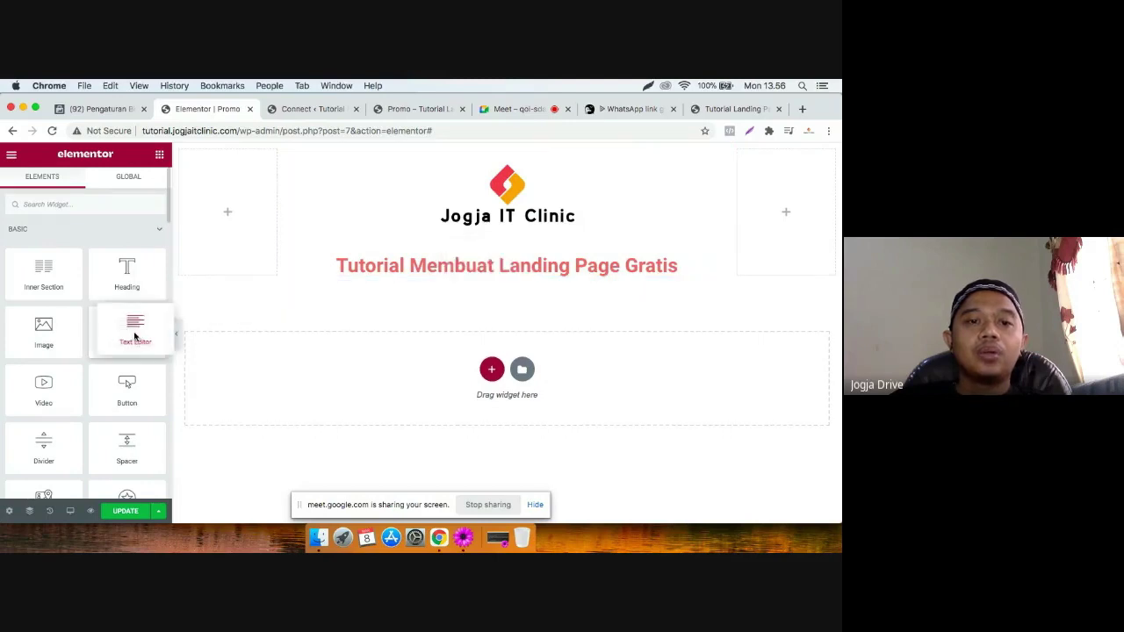
# Capture a screenshot of the site homepage's content area and save it to the Desktop.
pyautogui.click(734, 109)
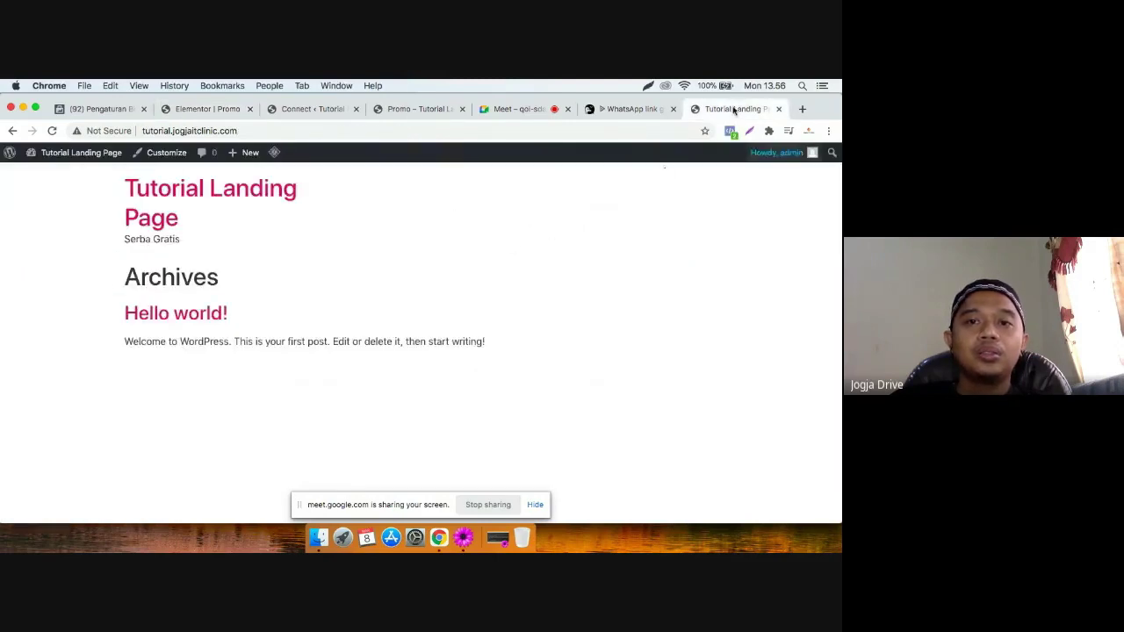
pyautogui.click(649, 86)
pyautogui.click(686, 100)
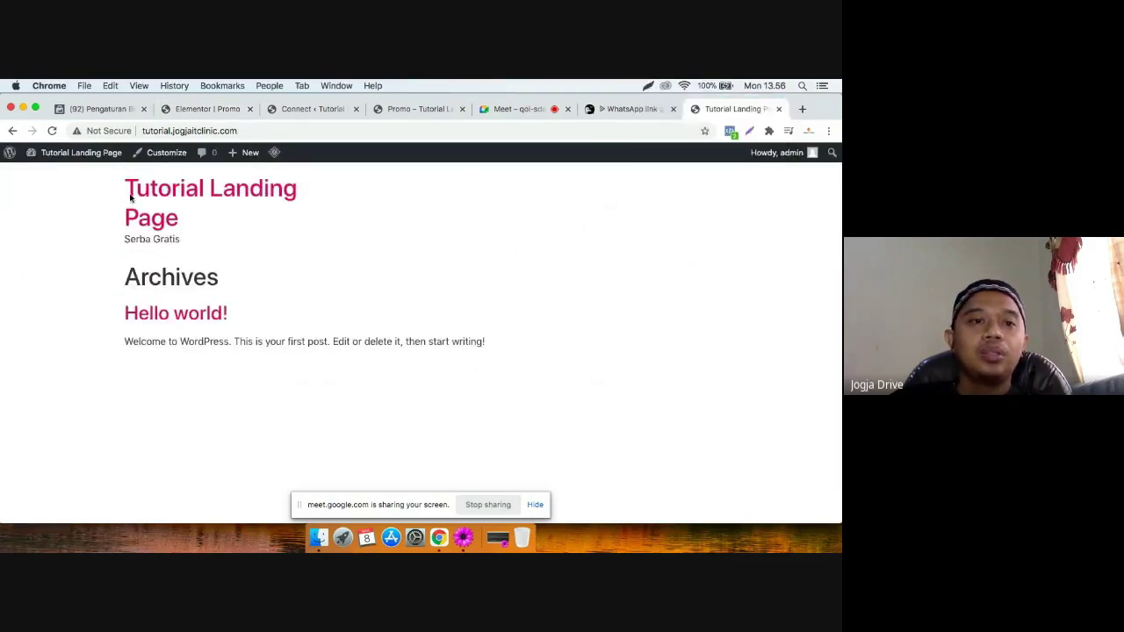
pyautogui.moveTo(70, 171)
pyautogui.mouseDown()
pyautogui.moveTo(201, 281)
pyautogui.moveTo(636, 395)
pyautogui.mouseUp()
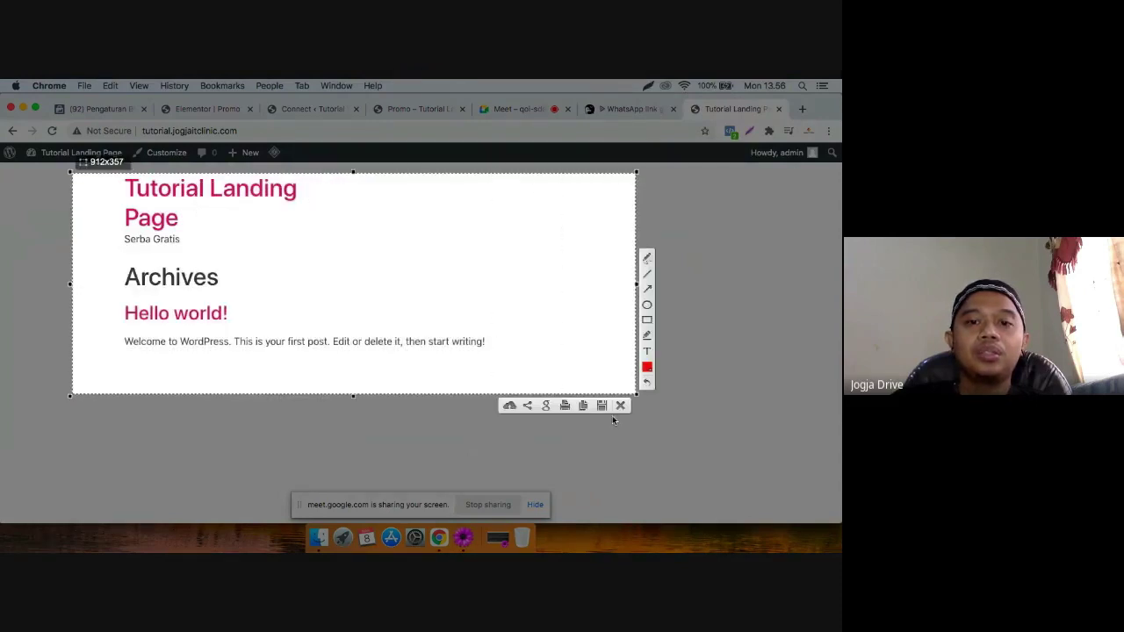
pyautogui.click(566, 403)
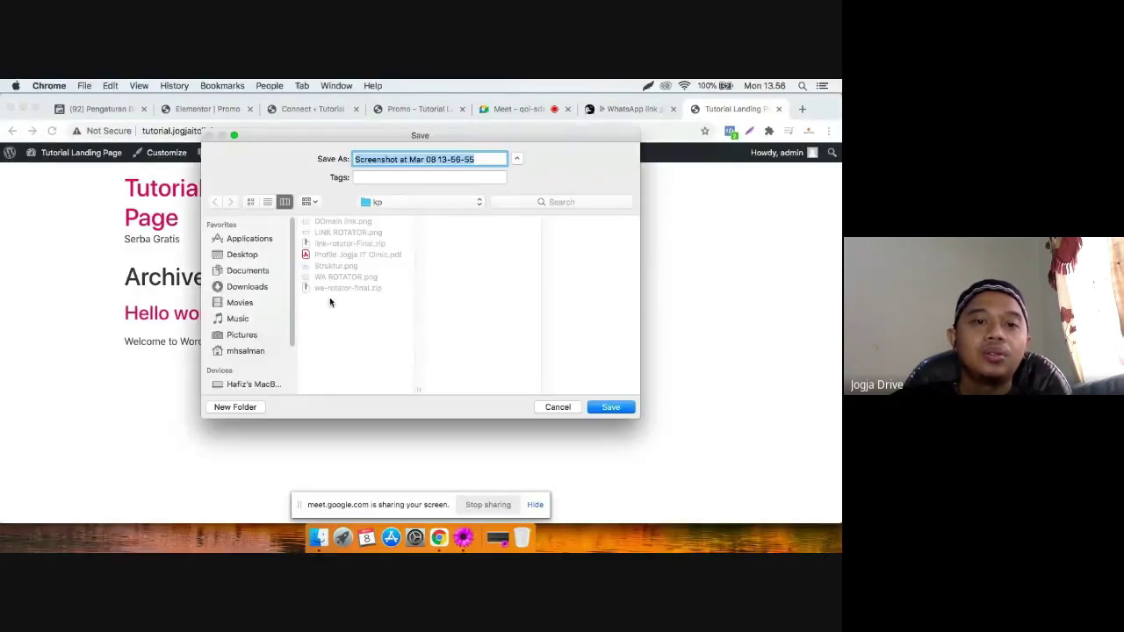
pyautogui.press('BackSpace')
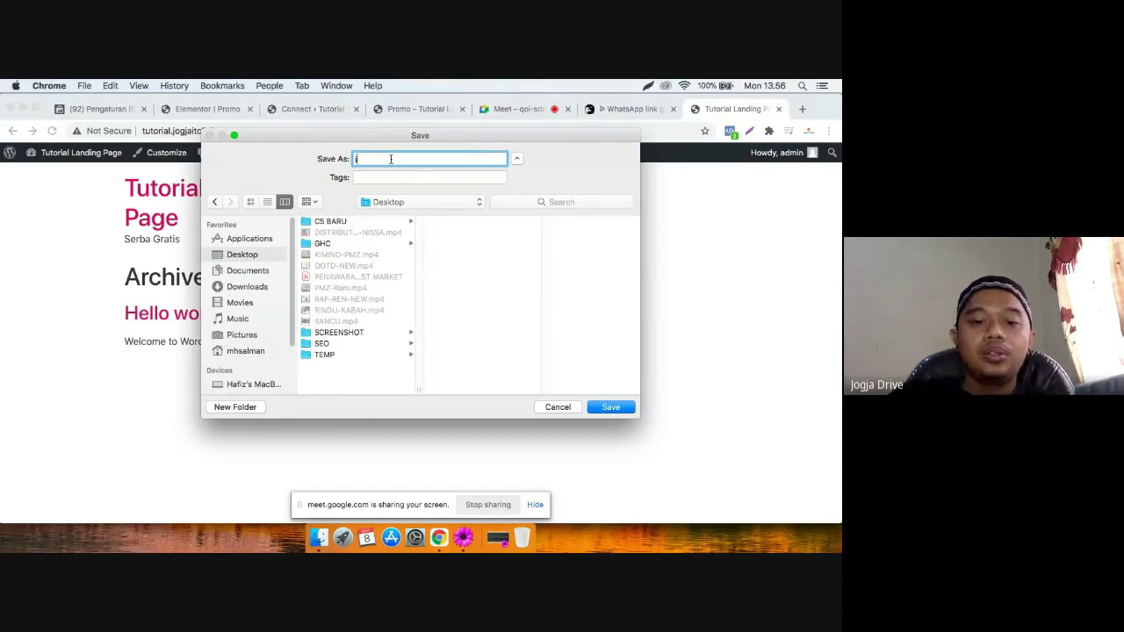
pyautogui.press('Return')
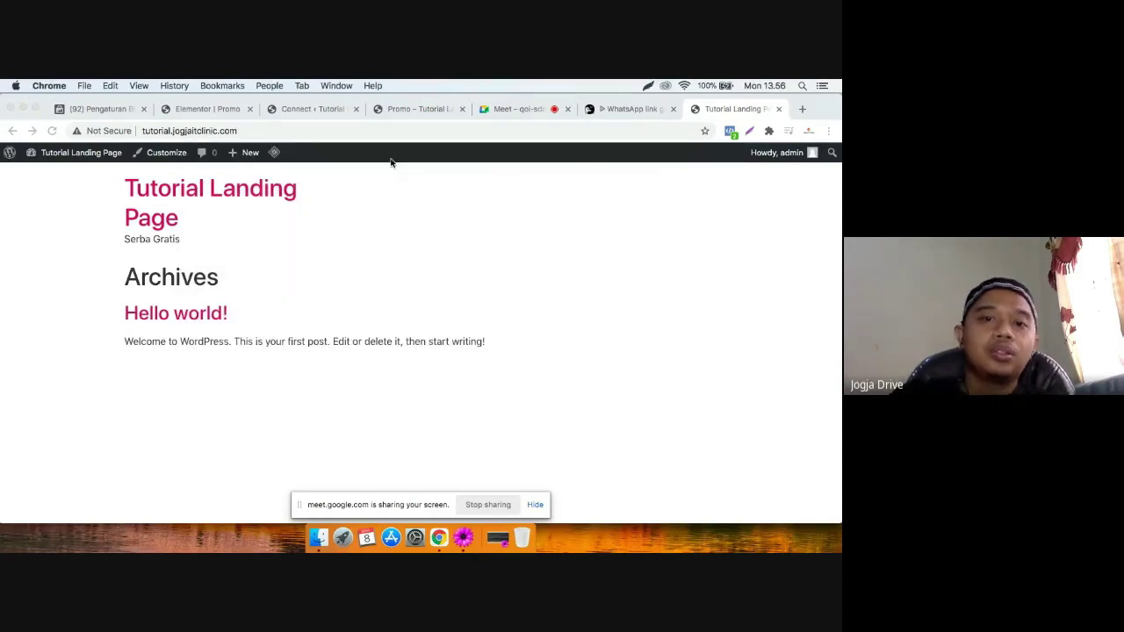
# Return to the Promo page in the Elementor editor.
pyautogui.click(401, 109)
pyautogui.click(338, 108)
pyautogui.click(213, 109)
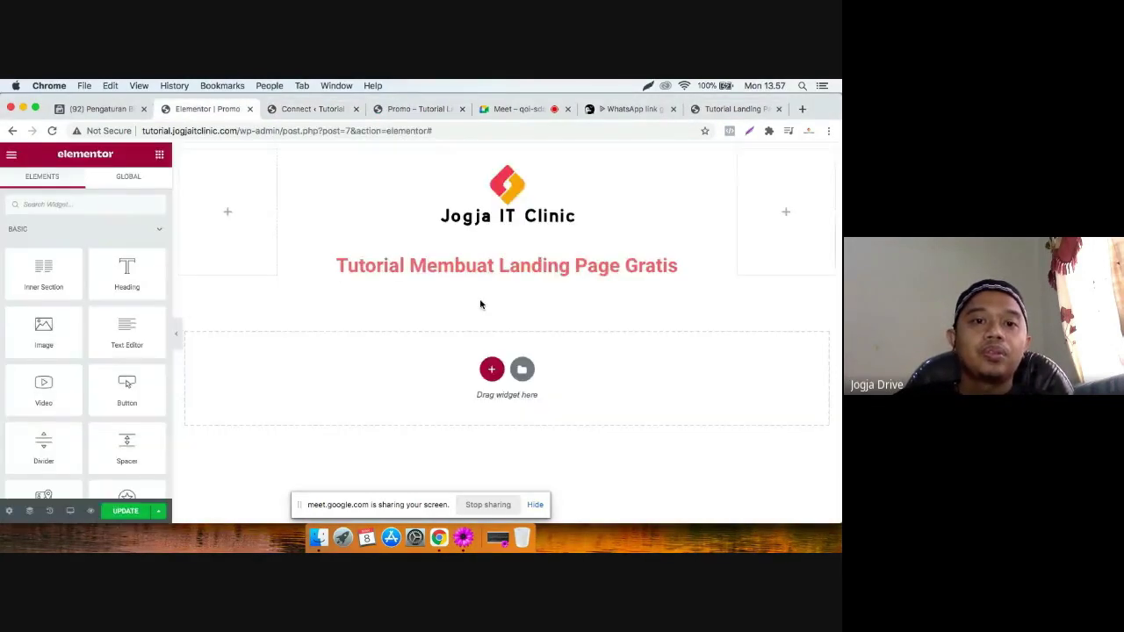
# Add an Image widget below the heading and insert image.png uploaded from the Desktop.
pyautogui.moveTo(43, 325); pyautogui.dragTo(527, 281)
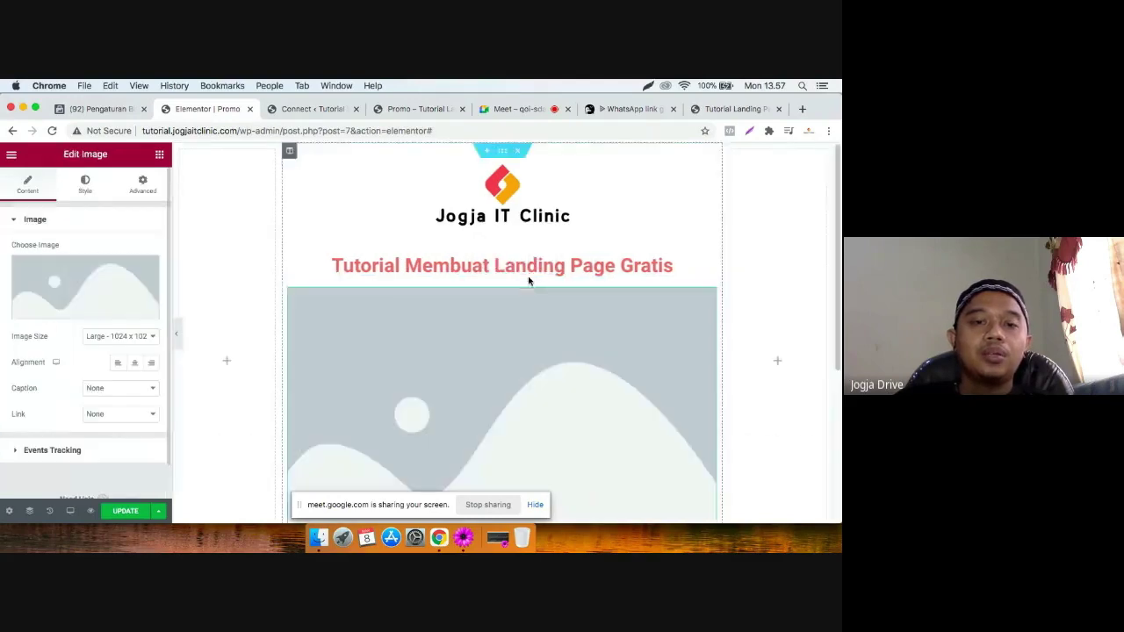
pyautogui.click(80, 306)
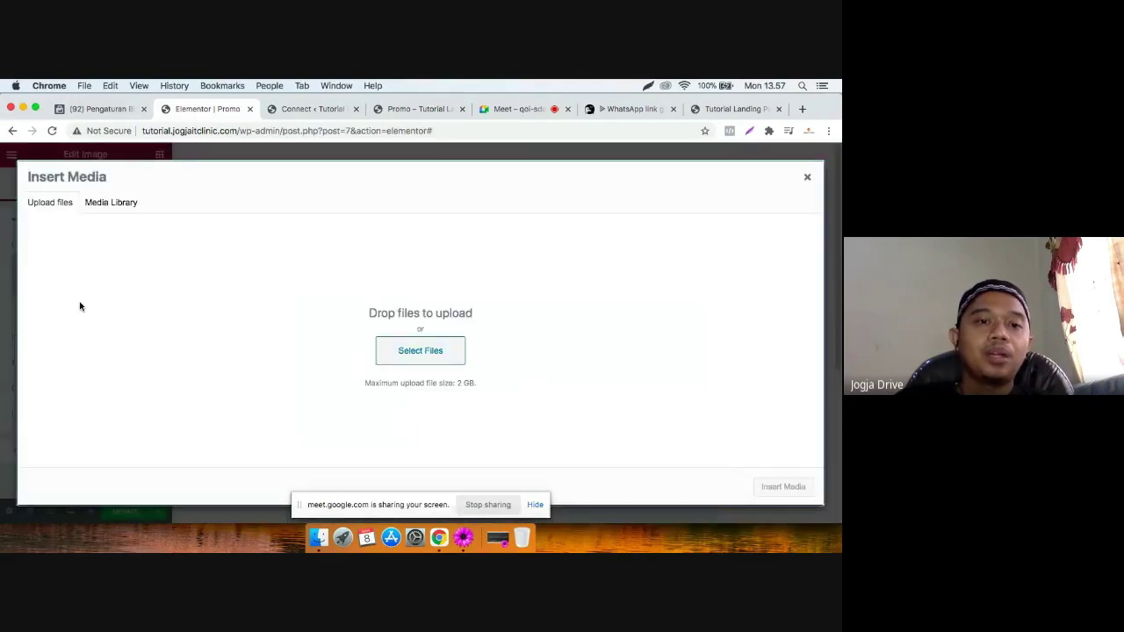
pyautogui.click(317, 537)
pyautogui.click(181, 249)
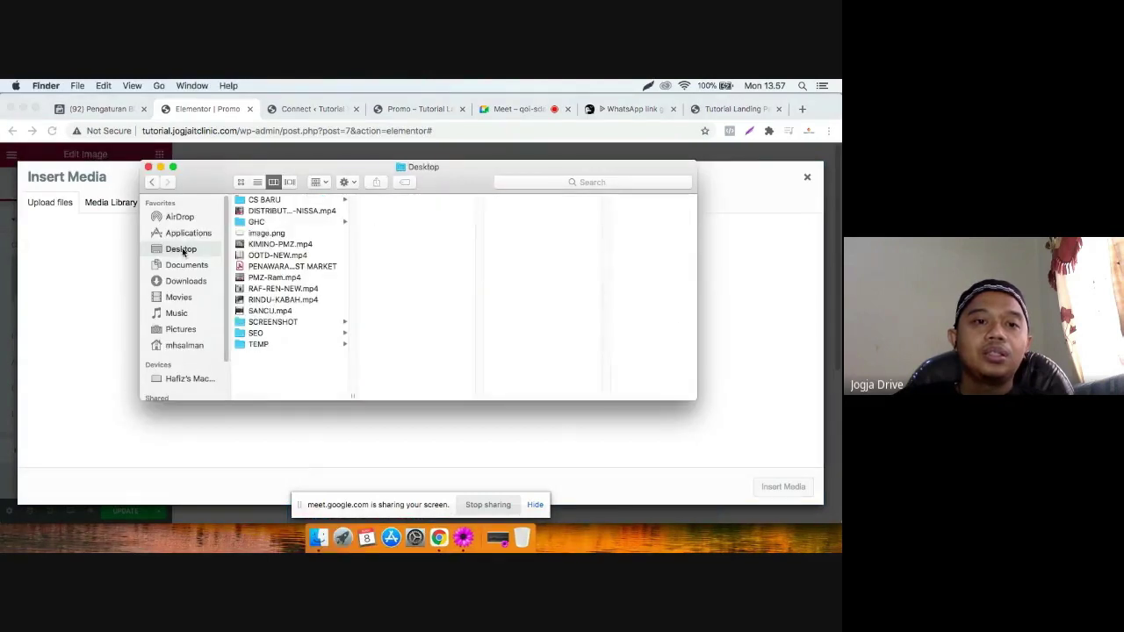
pyautogui.click(266, 234)
pyautogui.moveTo(266, 233); pyautogui.dragTo(94, 312)
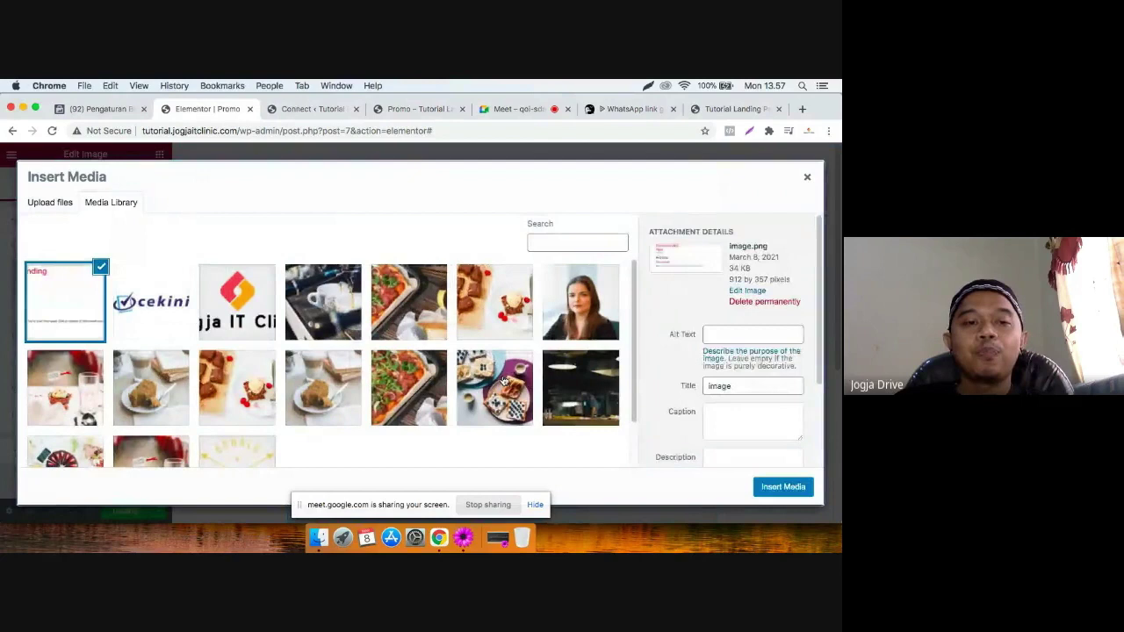
pyautogui.click(783, 487)
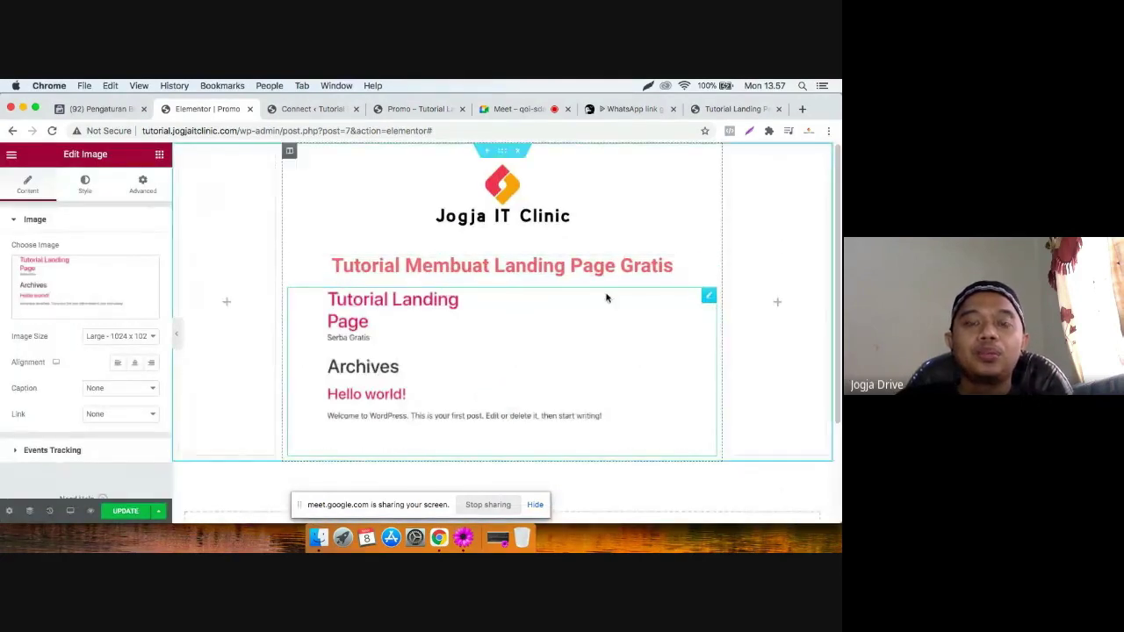
# Add a Heading widget below the screenshot image reading "Apa saja yang harus di install?".
pyautogui.scroll(-2, 605, 296)
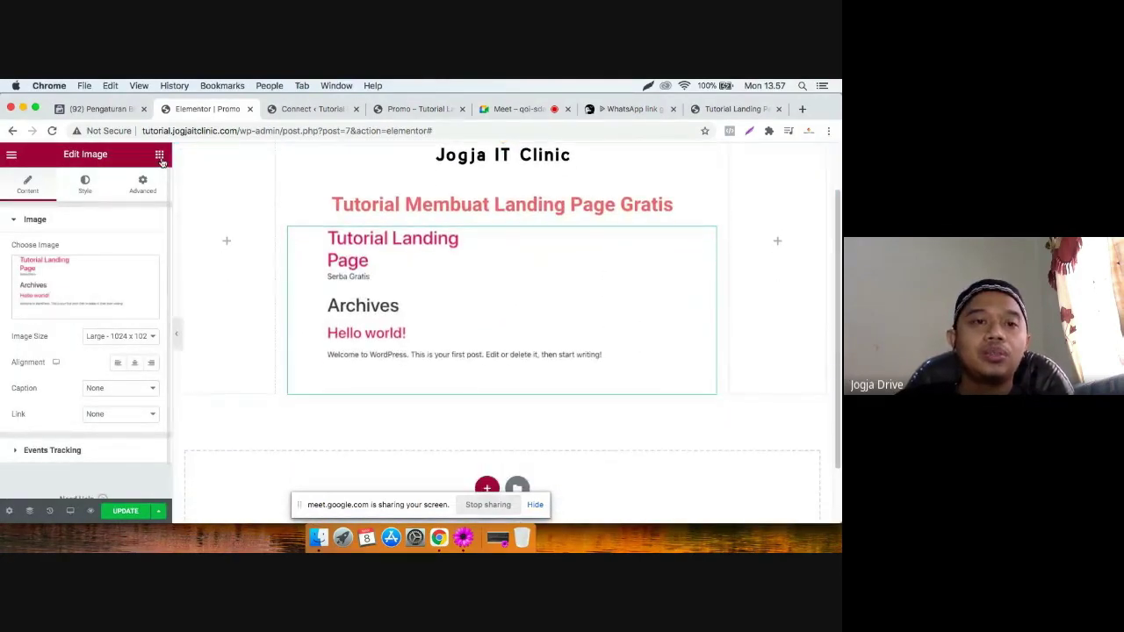
pyautogui.click(230, 243)
pyautogui.moveTo(127, 274); pyautogui.dragTo(492, 377)
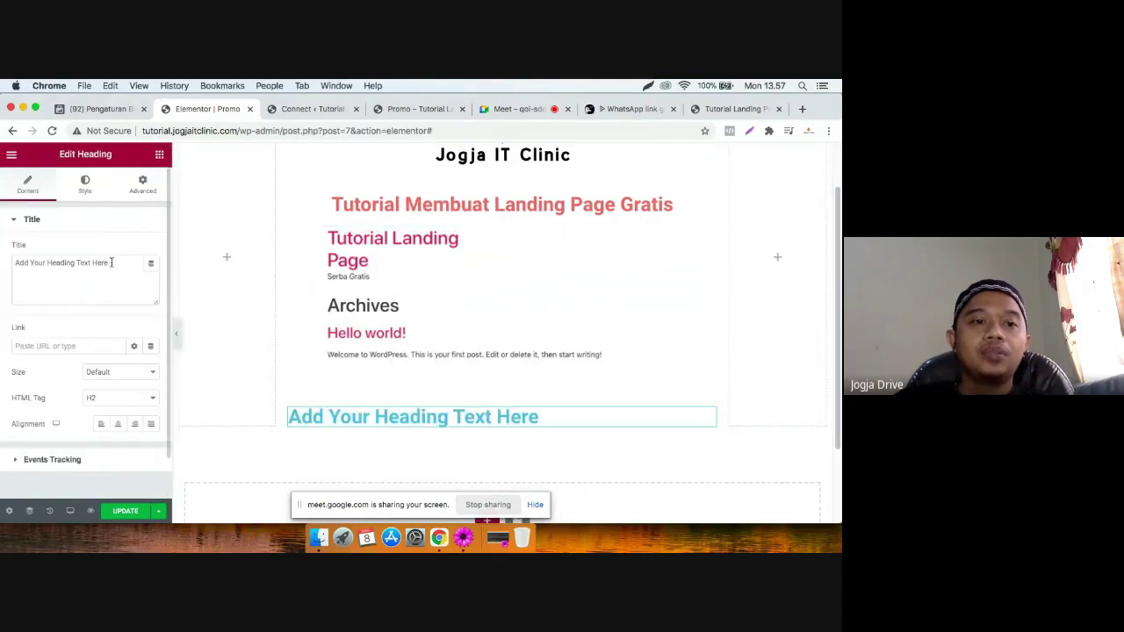
pyautogui.moveTo(112, 263); pyautogui.dragTo(15, 261)
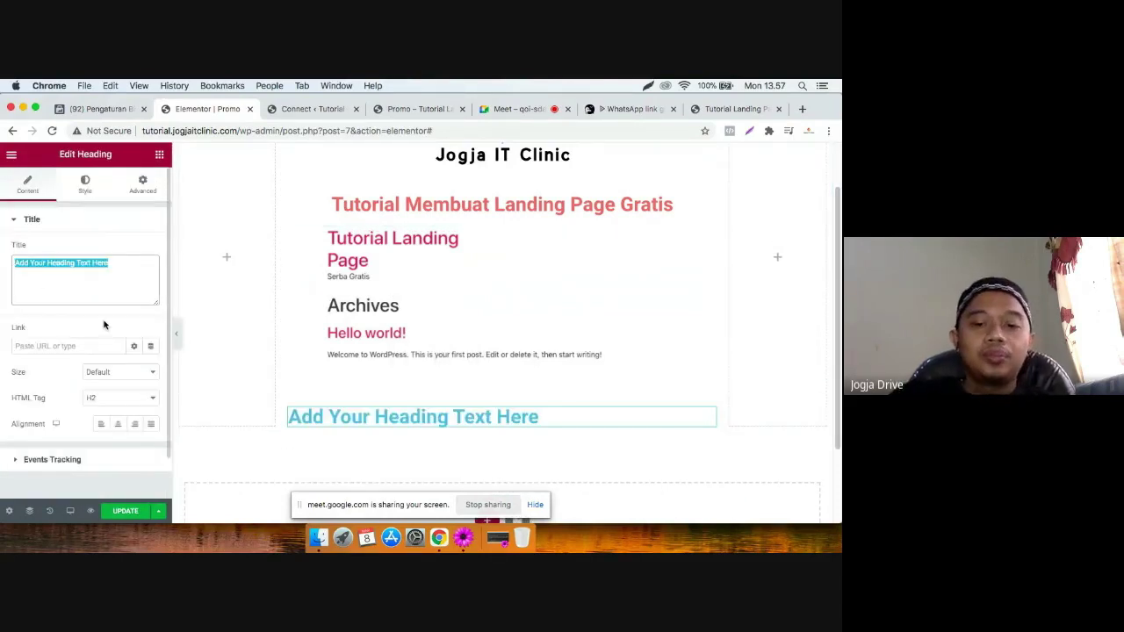
pyautogui.write('Plugins')
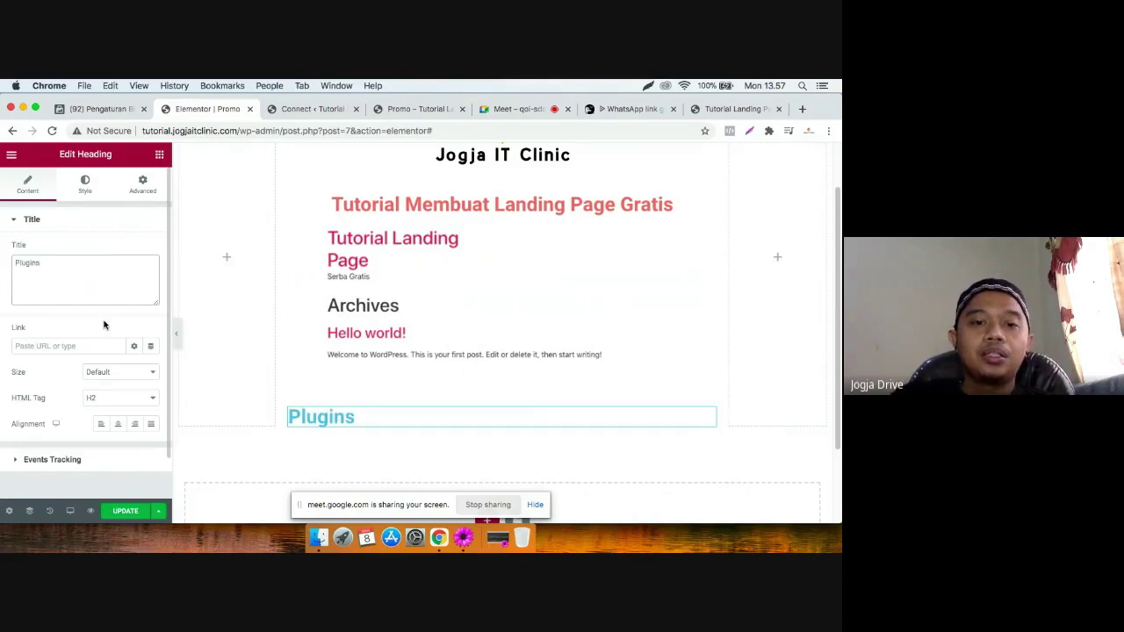
pyautogui.press('BackSpace')
pyautogui.press('BackSpace')
pyautogui.press('BackSpace')
pyautogui.press('BackSpace')
pyautogui.write('A')
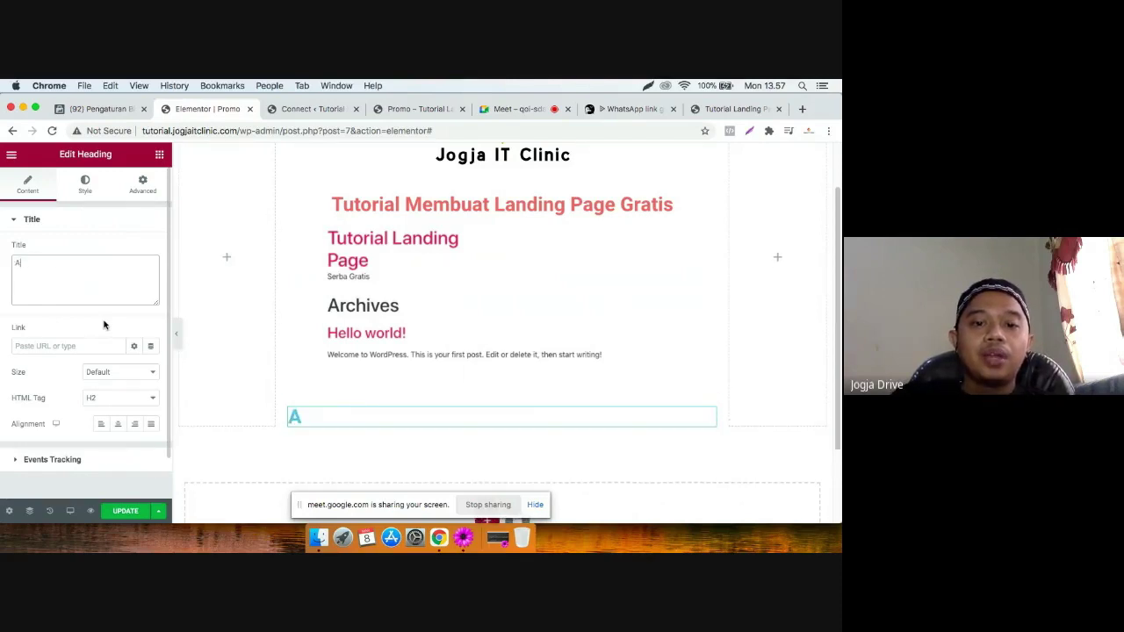
pyautogui.write('pa saja yang ha')
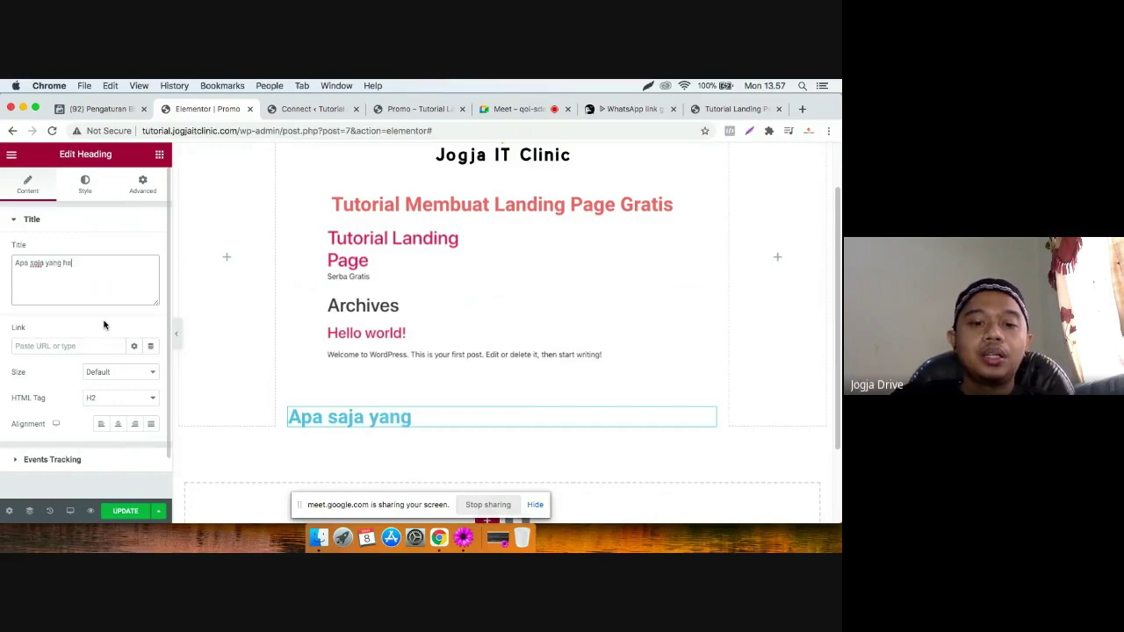
pyautogui.write('rus di ins')
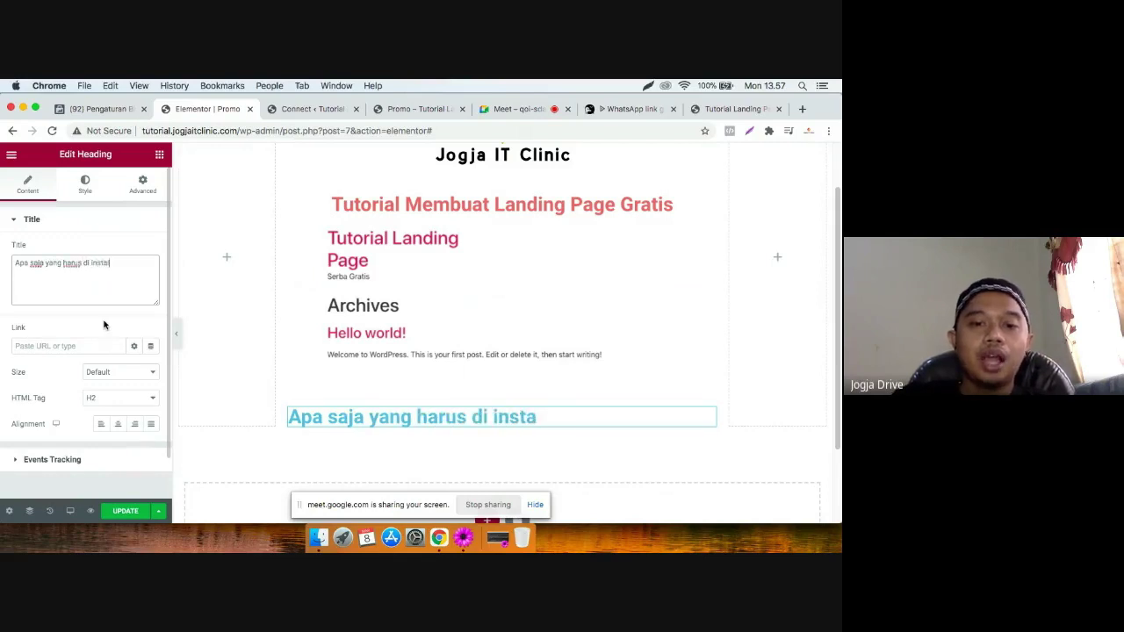
pyautogui.write('tall?')
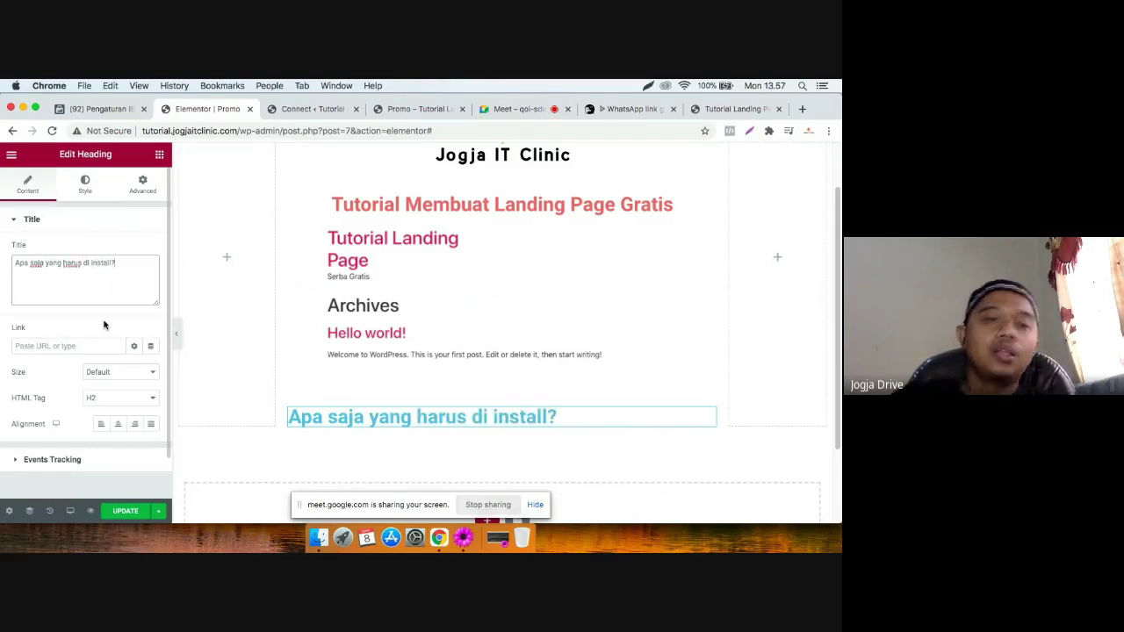
# Set the text colour of the "Apa saja yang harus di install?" heading to black, #000000.
pyautogui.click(159, 155)
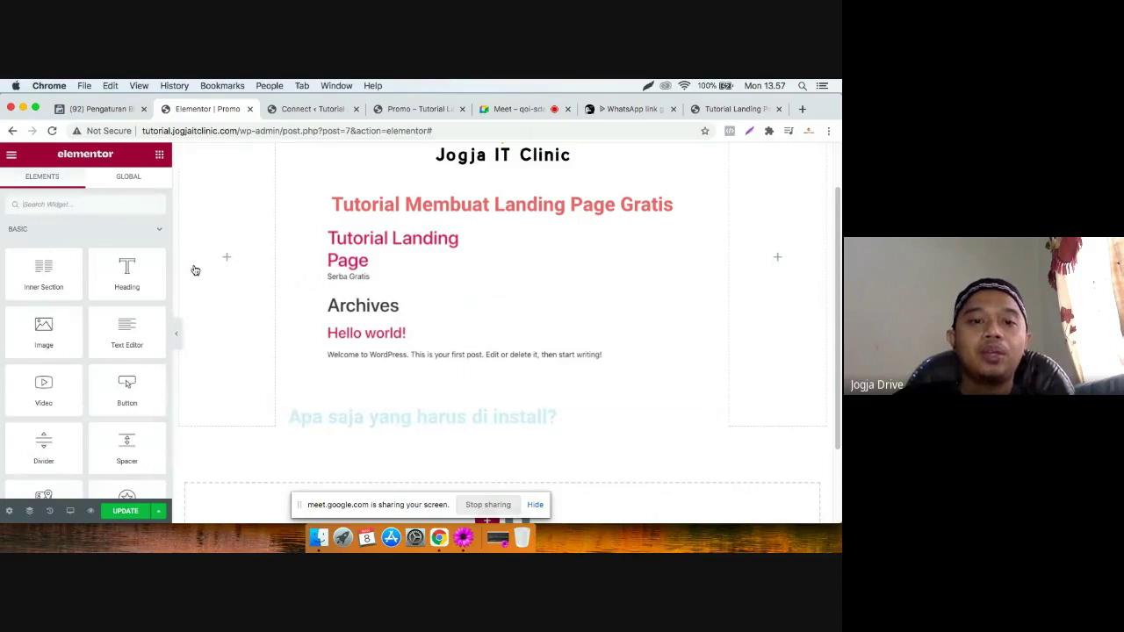
pyautogui.click(396, 416)
pyautogui.click(84, 183)
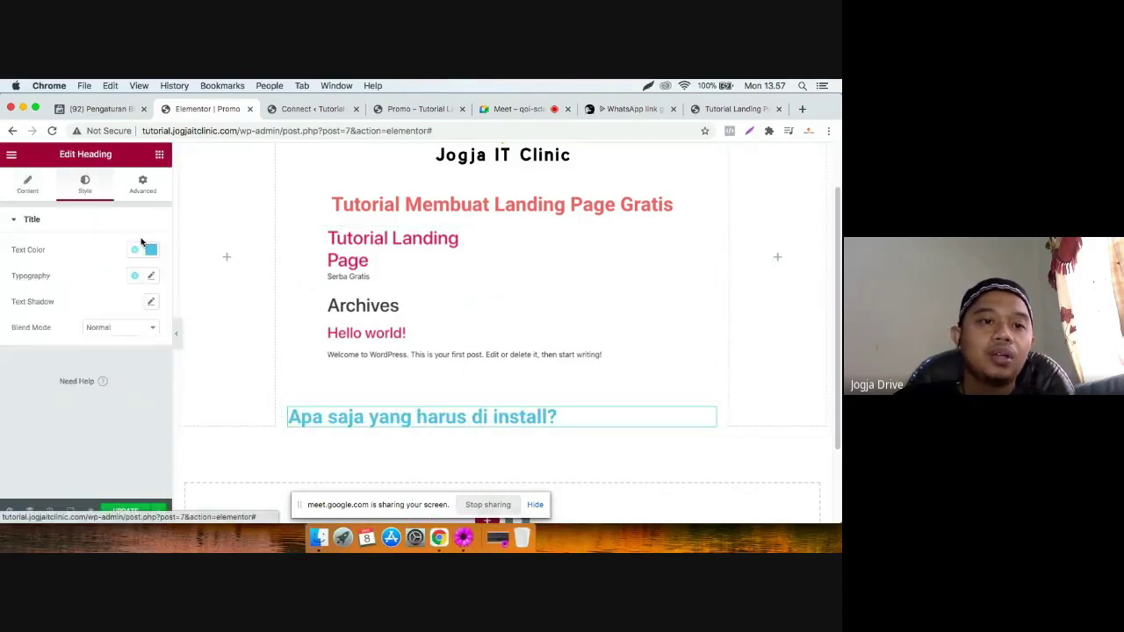
pyautogui.click(151, 250)
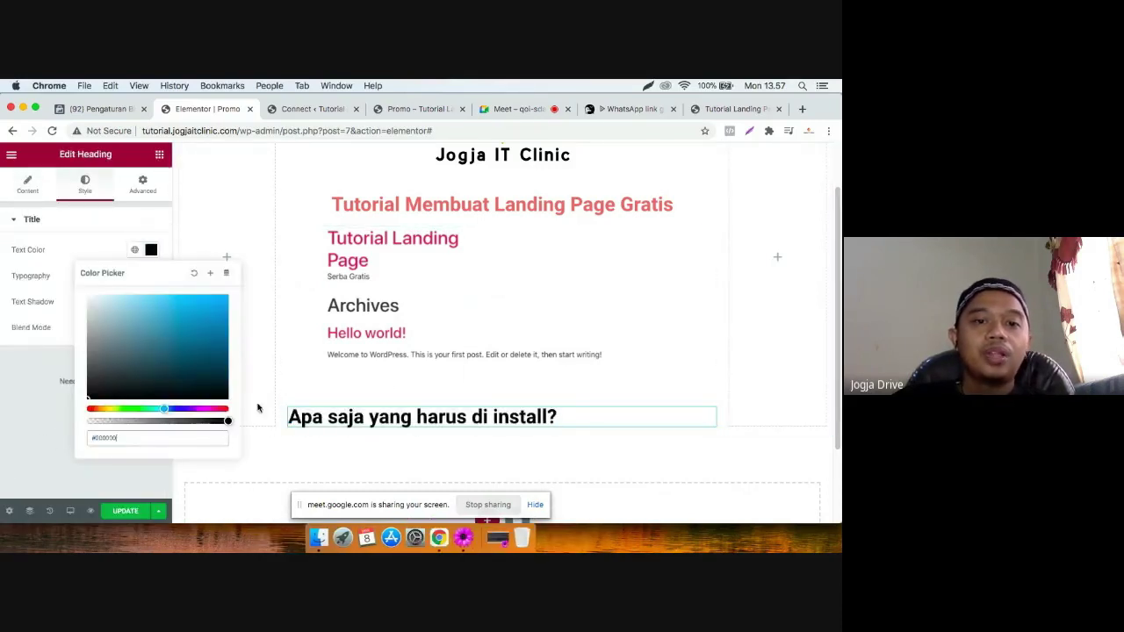
pyautogui.click(535, 377)
# Open the margin and padding settings of the "Apa saja yang harus di install?" heading.
pyautogui.click(461, 413)
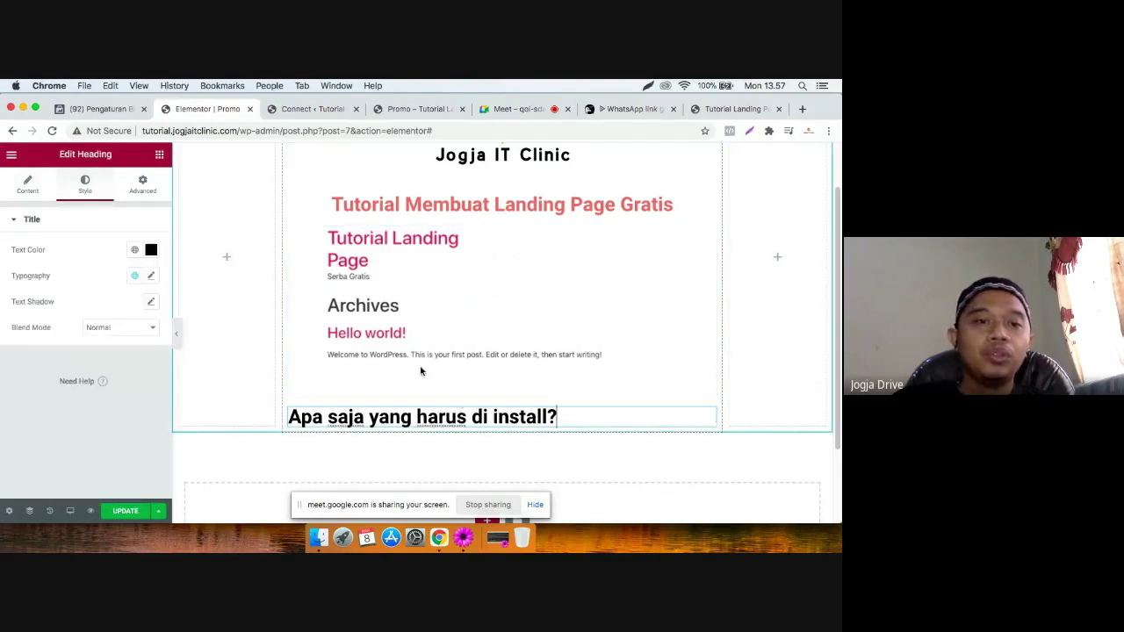
pyautogui.click(143, 184)
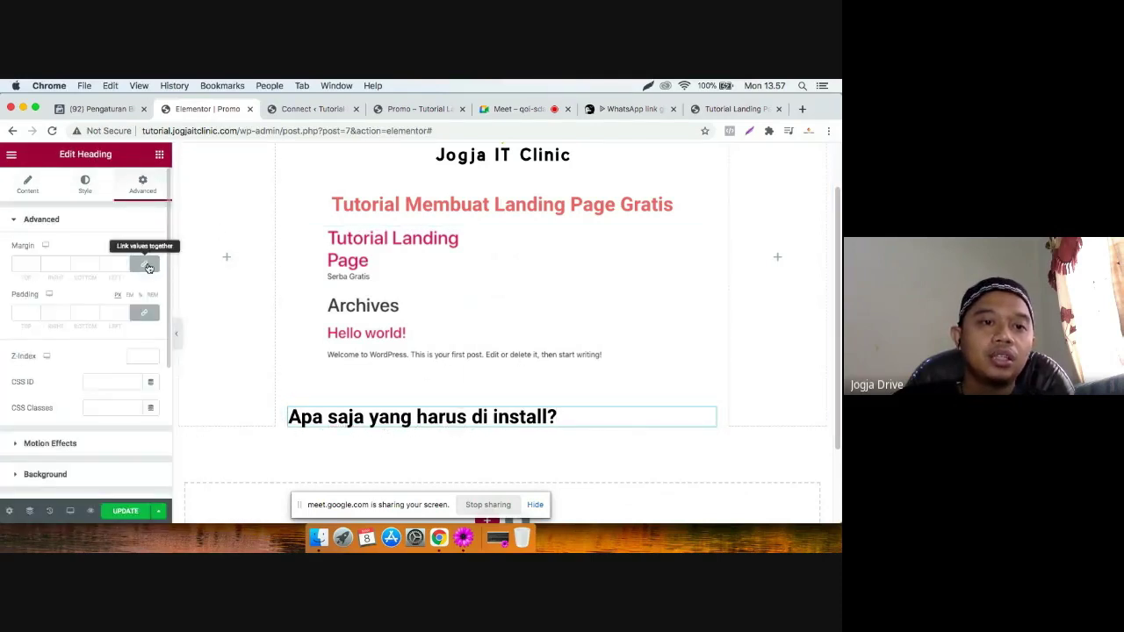
# Give the "Apa saja yang harus di install?" heading 6 px margins on all sides, with a separate top margin of about 36 px.
pyautogui.click(146, 266)
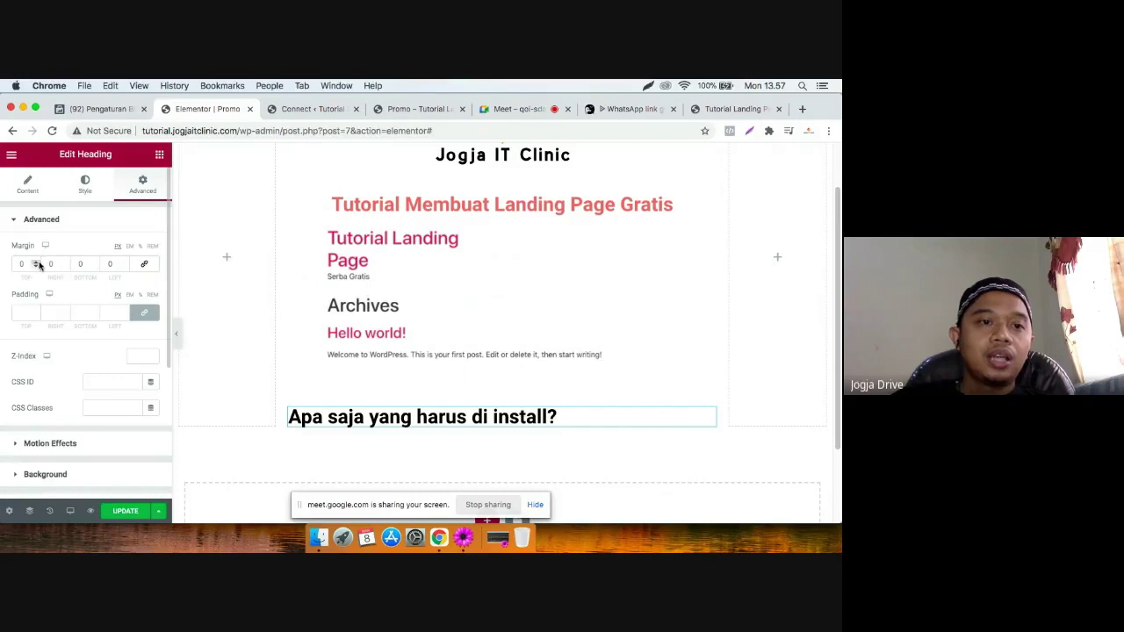
pyautogui.click(37, 263)
pyautogui.click(144, 264)
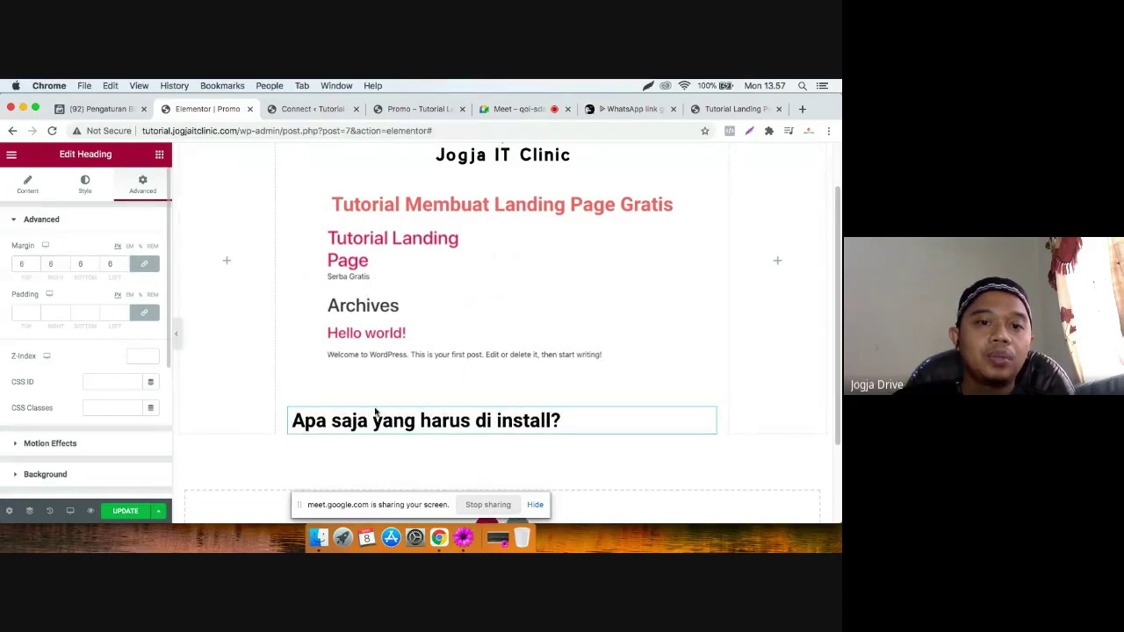
pyautogui.click(144, 264)
pyautogui.click(37, 264)
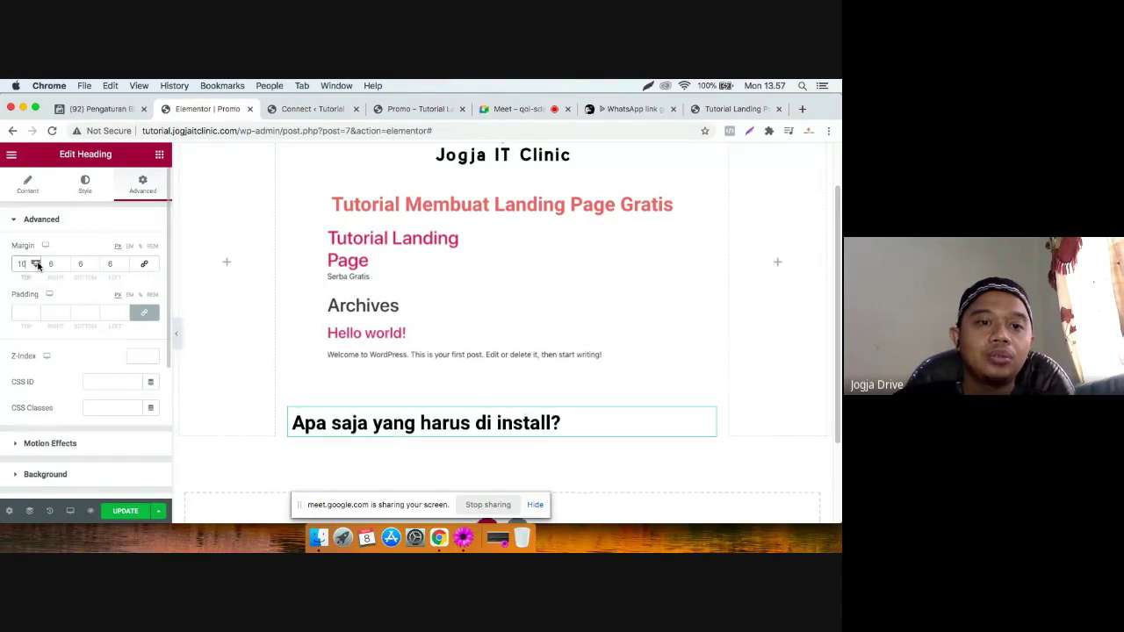
pyautogui.moveTo(37, 263); pyautogui.dragTo(37, 264)
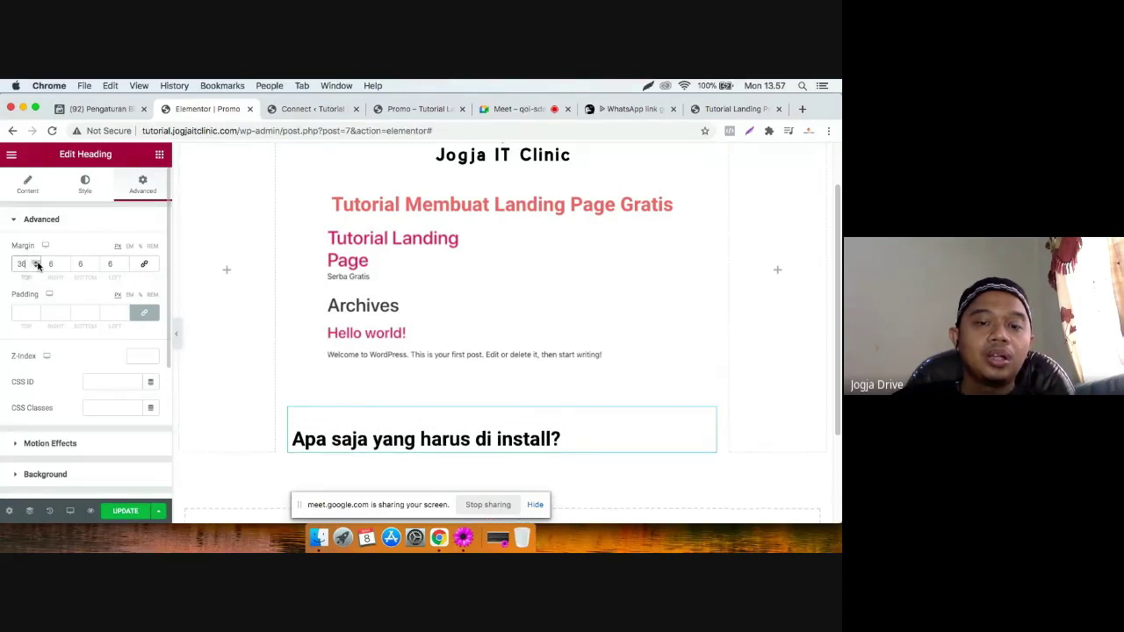
# Search the widgets for "list" and place an Icon List directly below the "Apa saja yang harus di install?" heading.
pyautogui.click(161, 155)
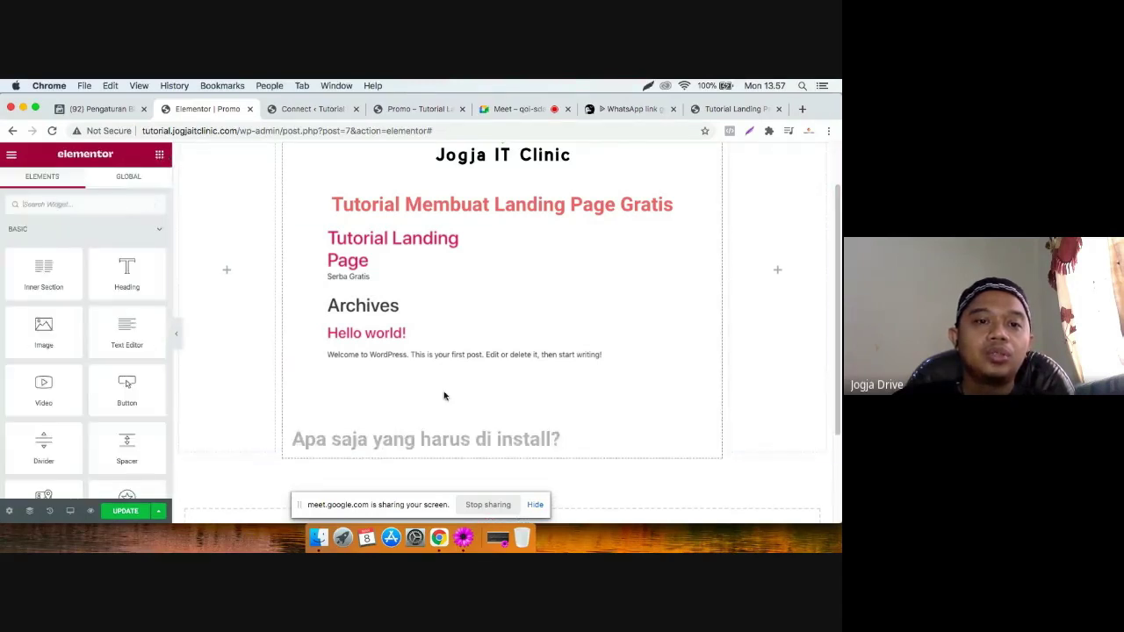
pyautogui.scroll(-2, 369, 377)
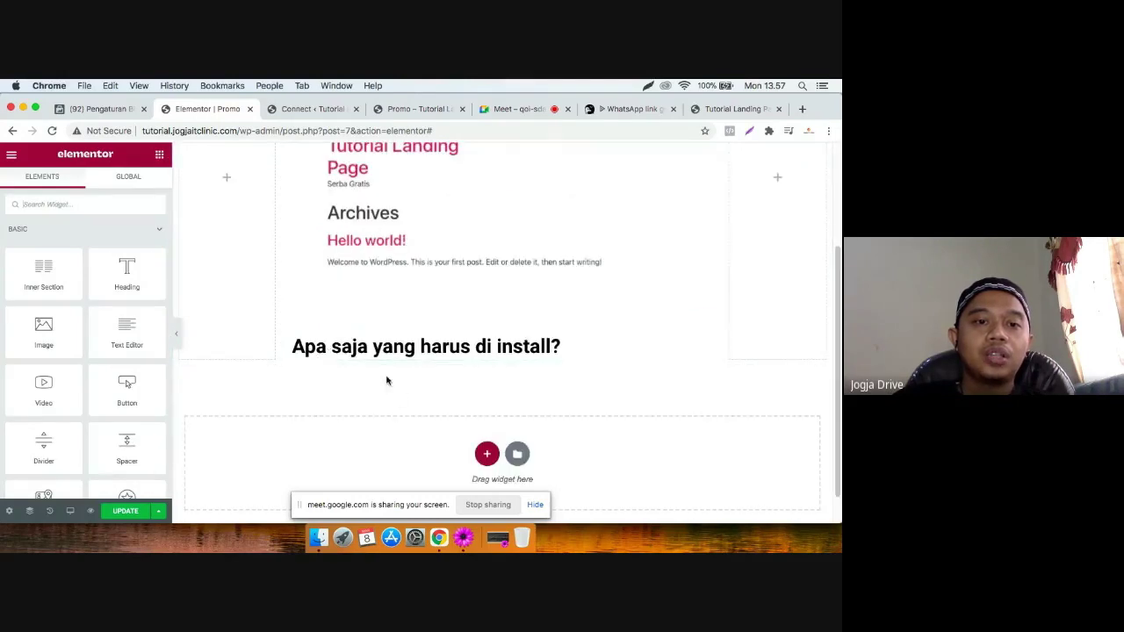
pyautogui.click(88, 204)
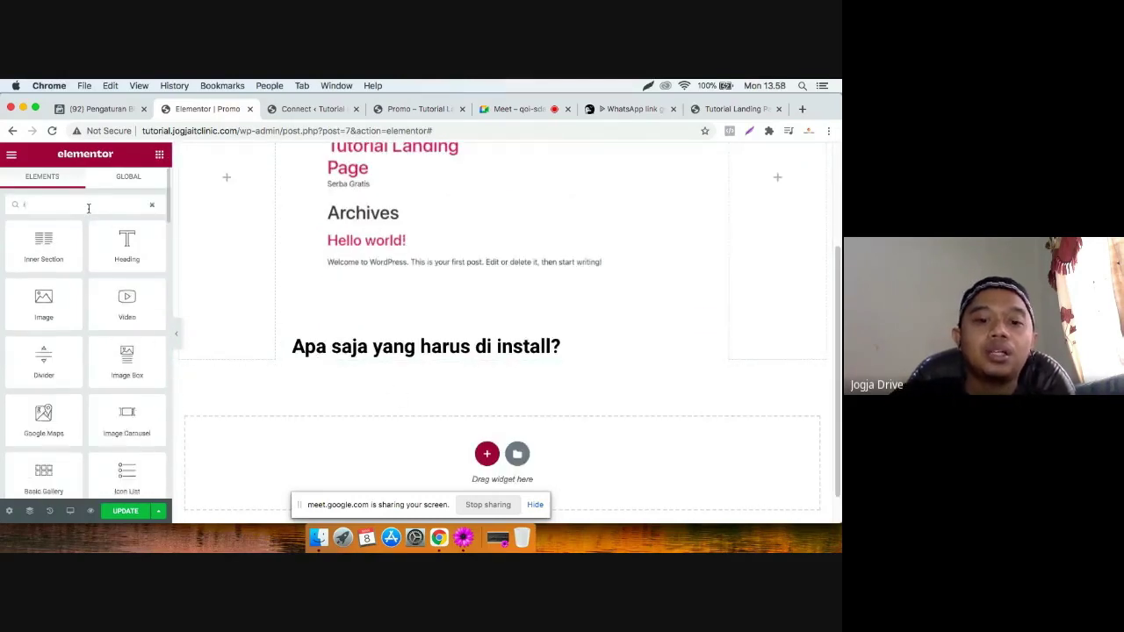
pyautogui.write('list')
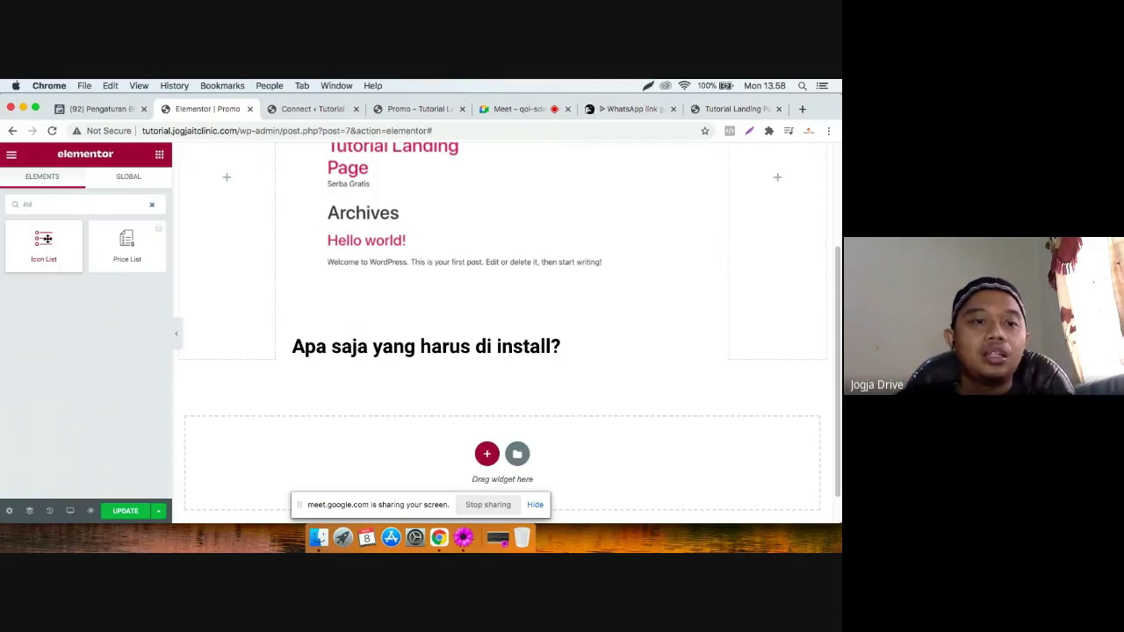
pyautogui.moveTo(44, 240); pyautogui.dragTo(387, 367)
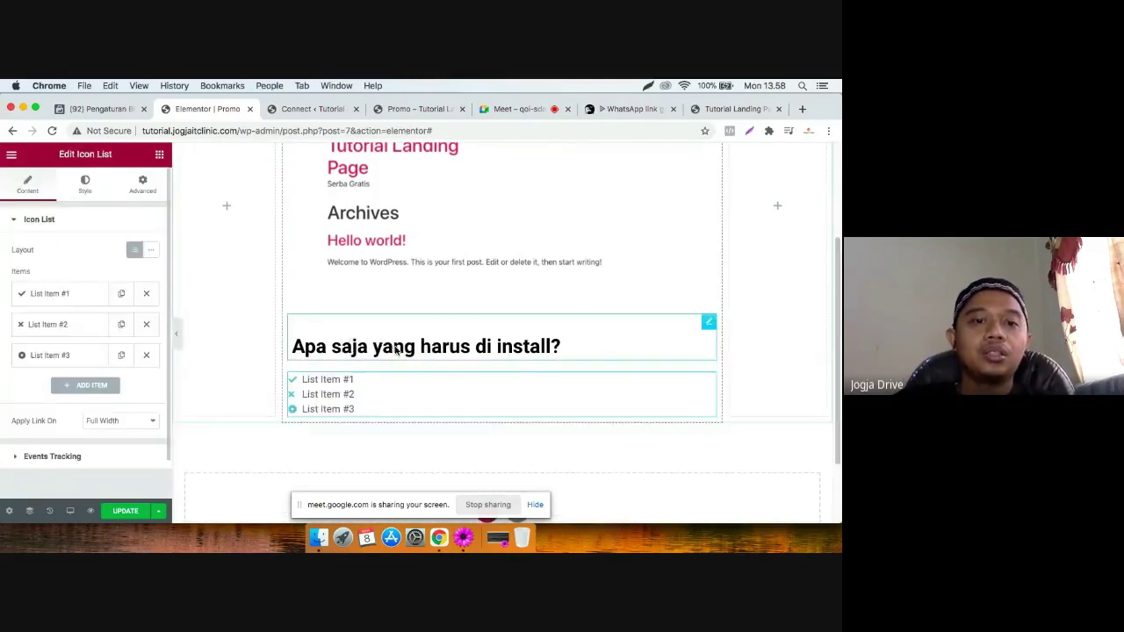
# Delete the second and third items of the icon list and change the remaining item's text to "Elementor Page Builder".
pyautogui.click(146, 324)
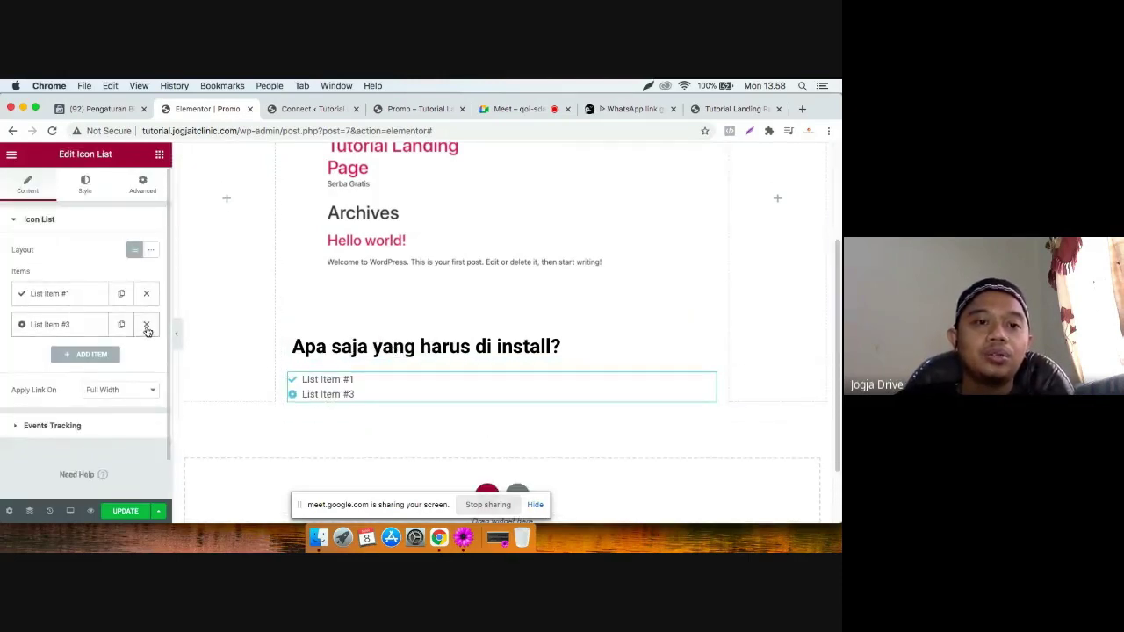
pyautogui.click(146, 324)
pyautogui.click(58, 297)
pyautogui.tripleClick(92, 339)
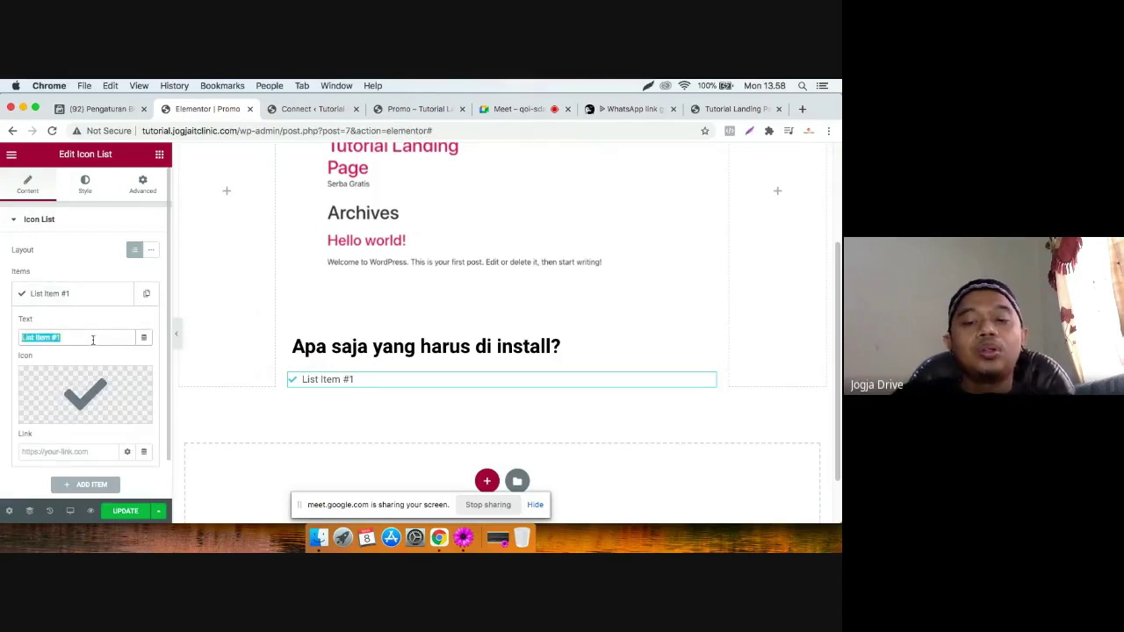
pyautogui.write('Elementor ')
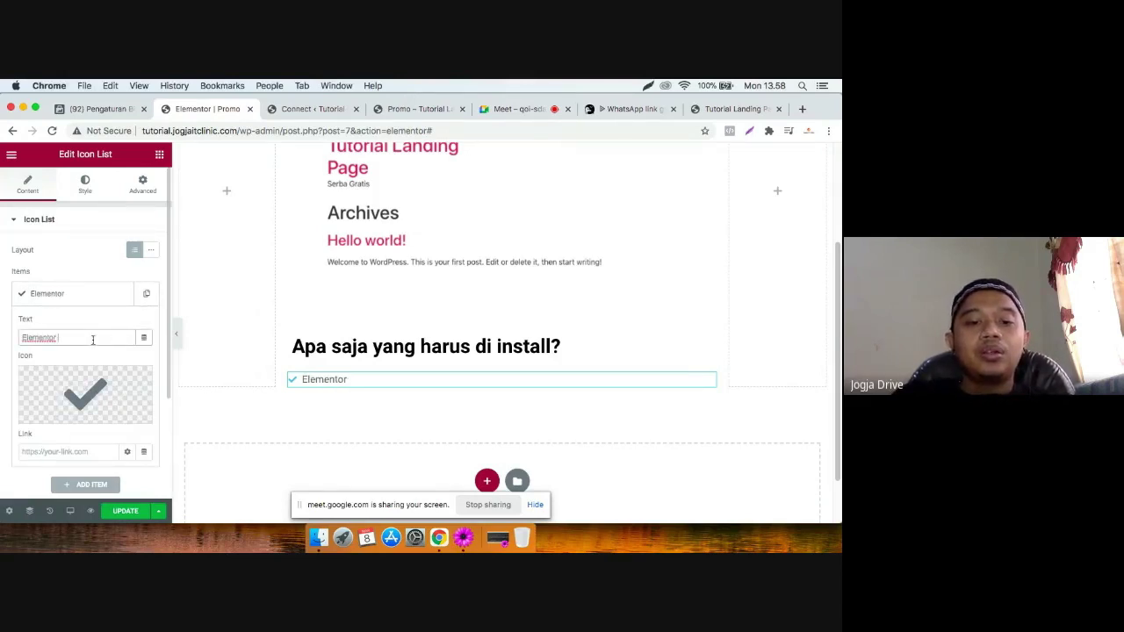
pyautogui.write('Page Builder')
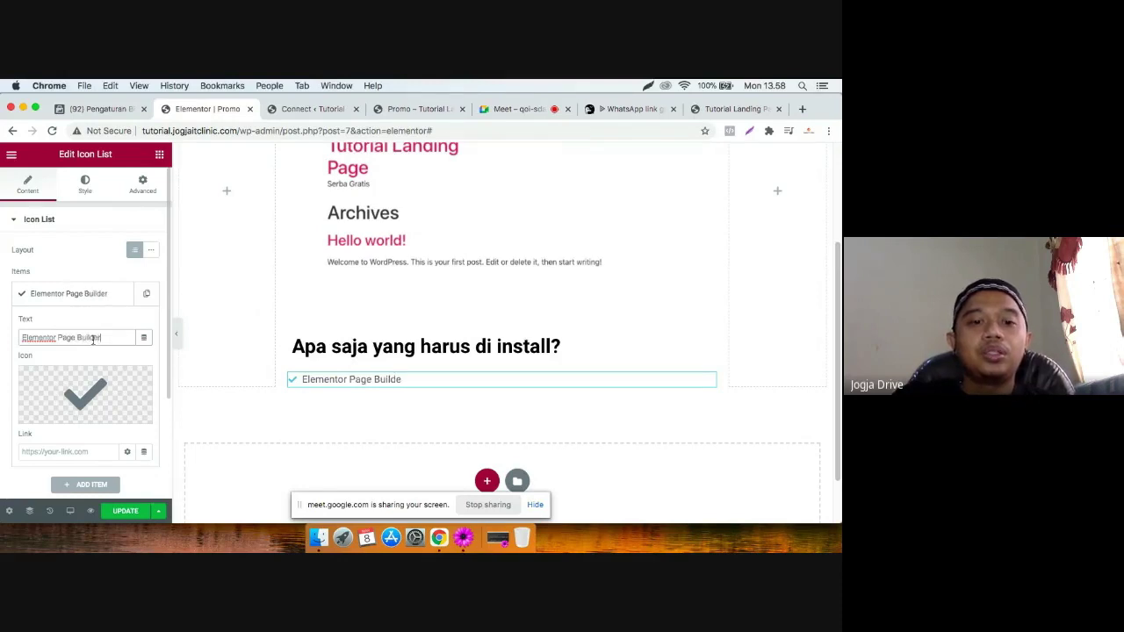
pyautogui.click(70, 295)
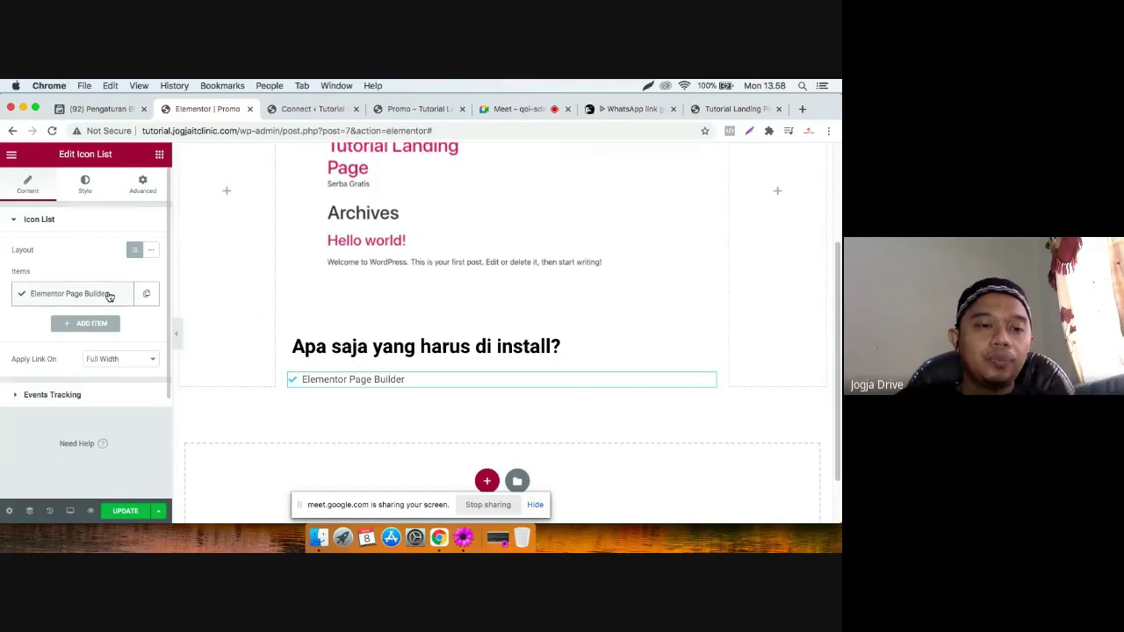
# Duplicate the "Elementor Page Builder" list item and change the copy's text to "Event Tracker for Elemntor".
pyautogui.click(146, 293)
pyautogui.click(82, 324)
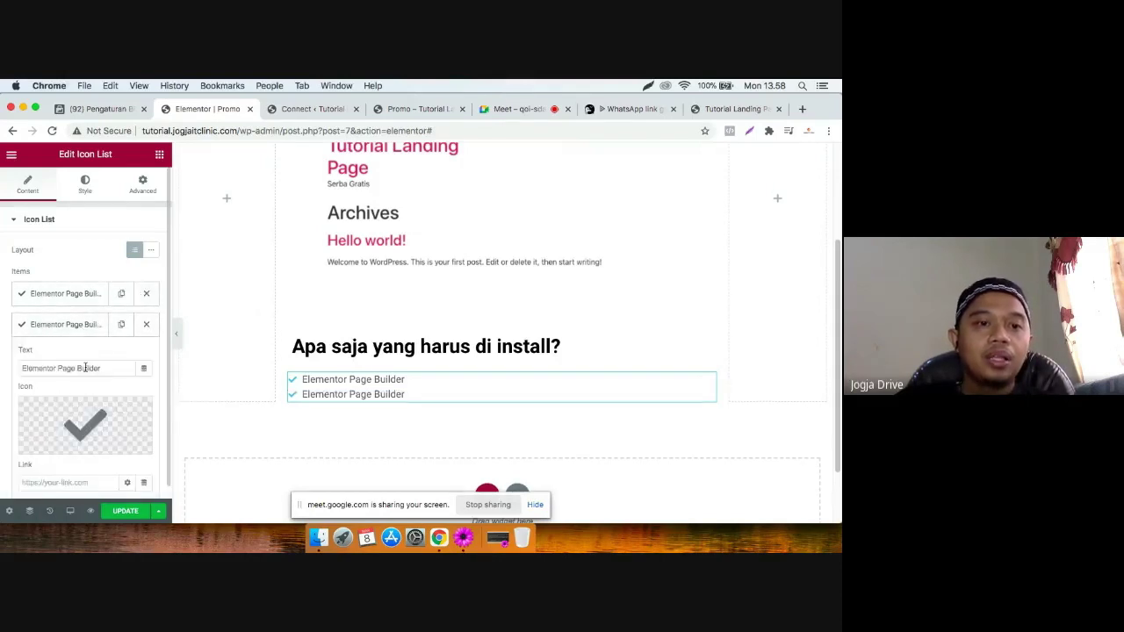
pyautogui.doubleClick(88, 368)
pyautogui.tripleClick(88, 369)
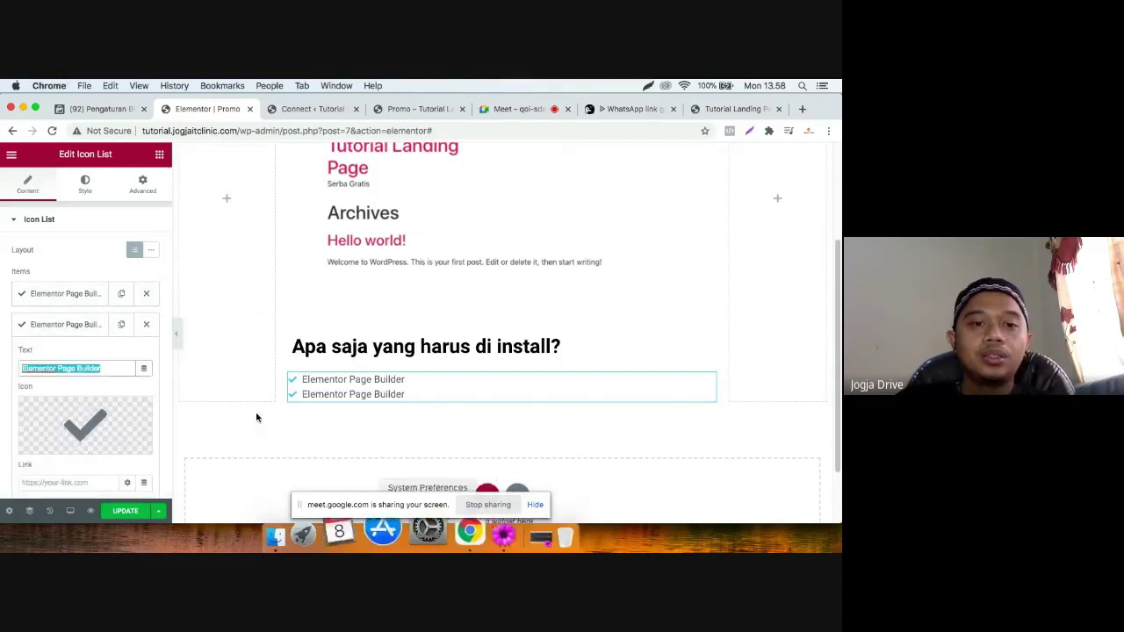
pyautogui.write('Event Tracker for Elemntor')
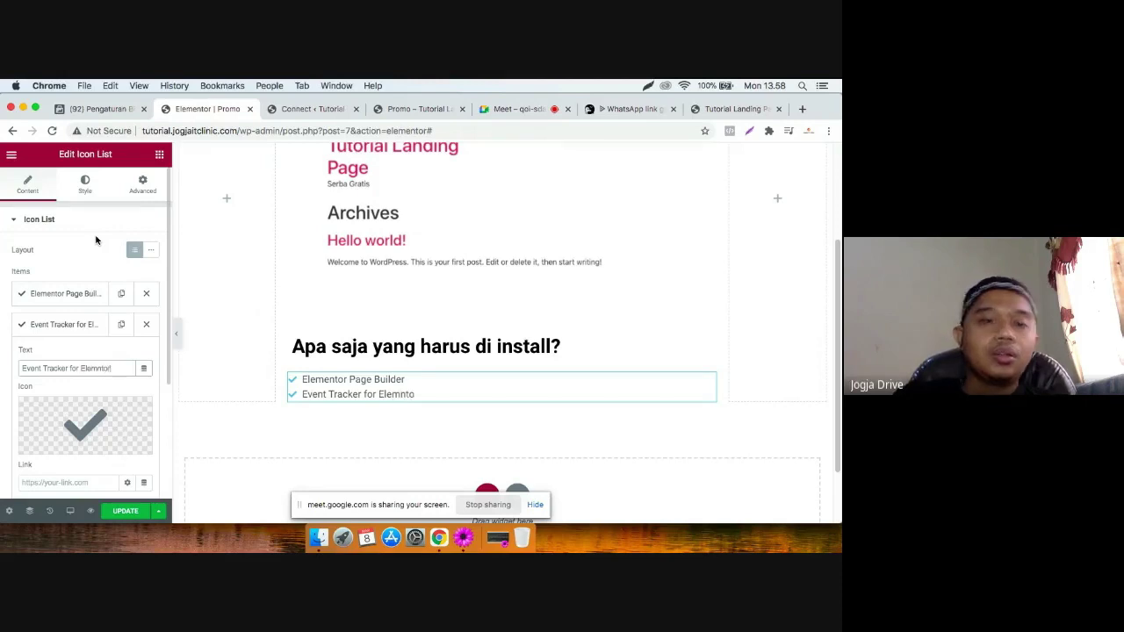
# Prefix the first list item's text with "Plugins" so that it reads "Plugins Elementor Page Builder".
pyautogui.click(60, 294)
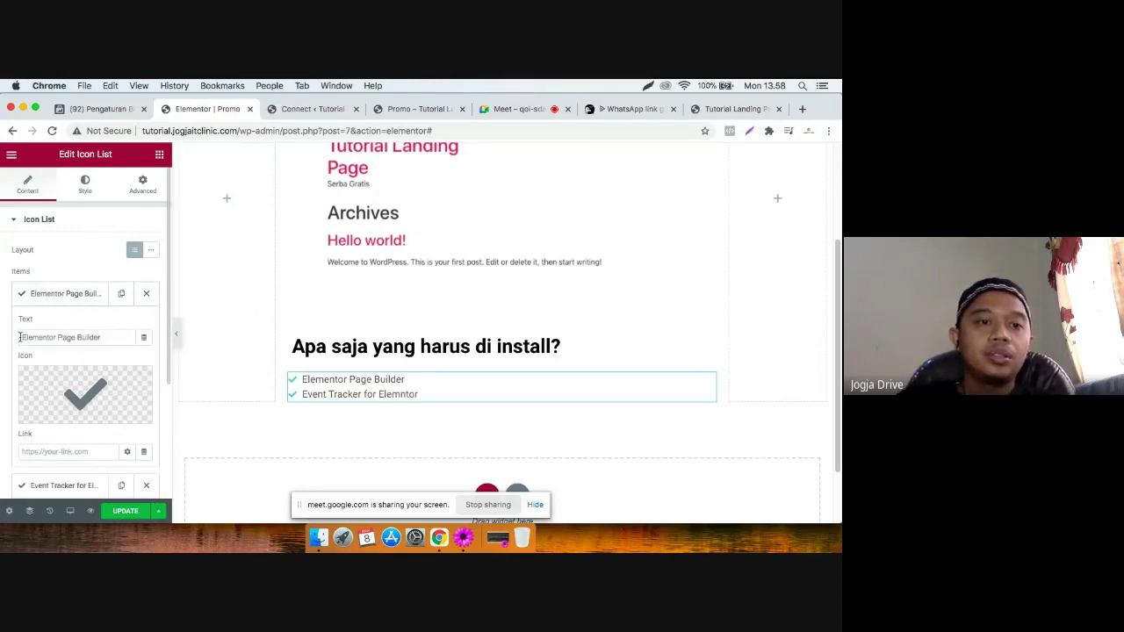
pyautogui.click(19, 337)
pyautogui.write('Plugins')
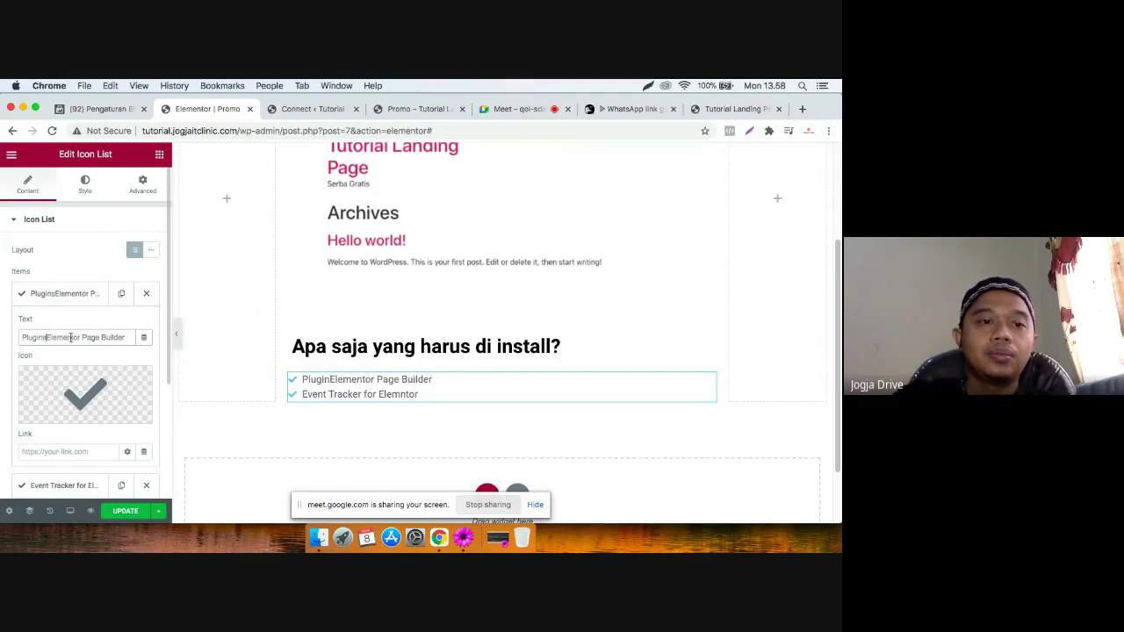
pyautogui.click(74, 299)
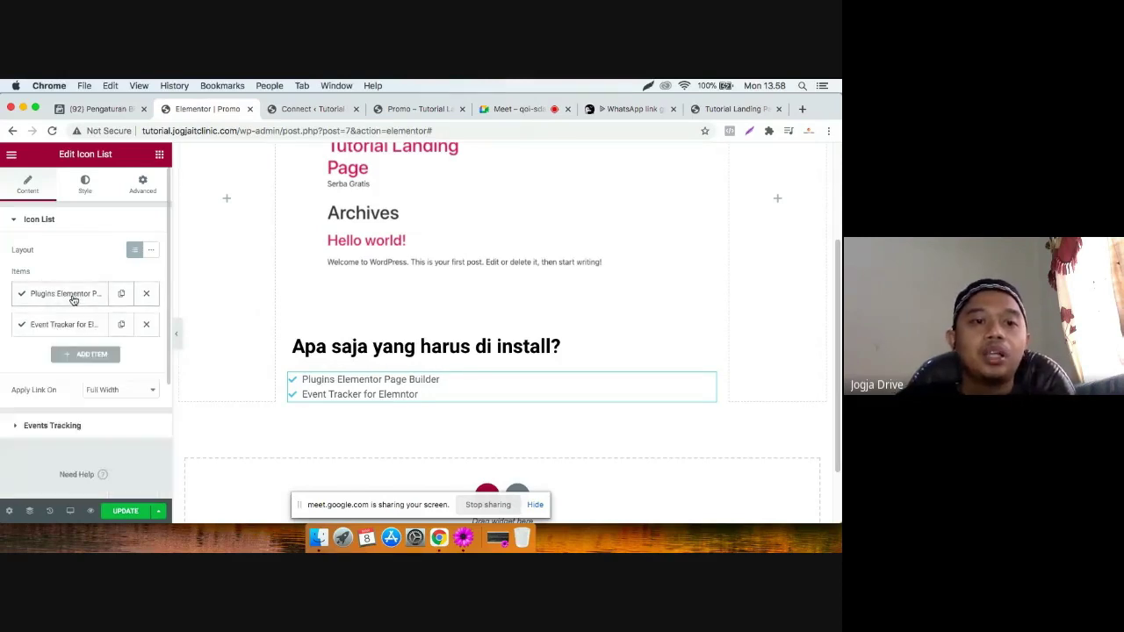
# Replace the check icon of the "Plugins Elementor Page Builder" item with the outlined right-pointing hand from the icon library.
pyautogui.click(74, 299)
pyautogui.click(82, 395)
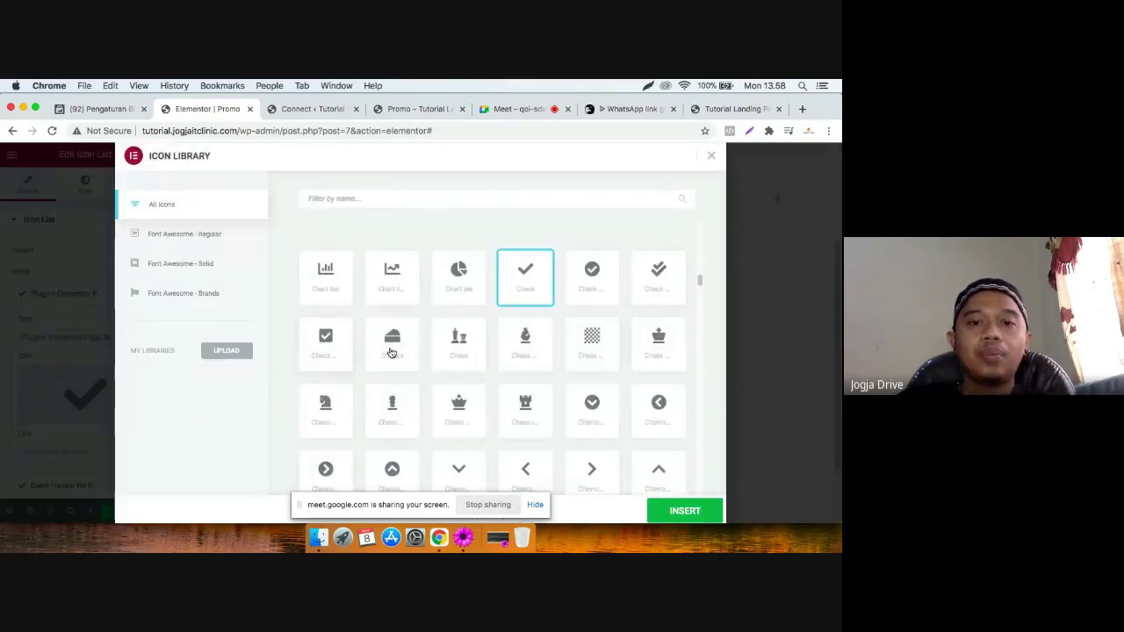
pyautogui.click(592, 284)
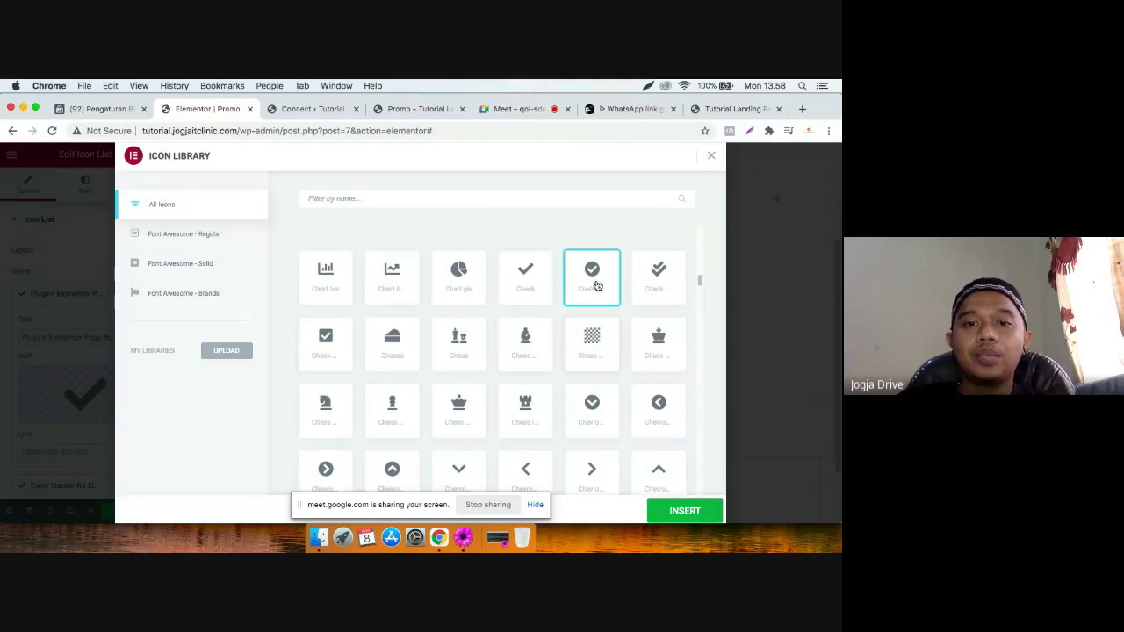
pyautogui.scroll(-1, 625, 402)
pyautogui.scroll(-3, 595, 422)
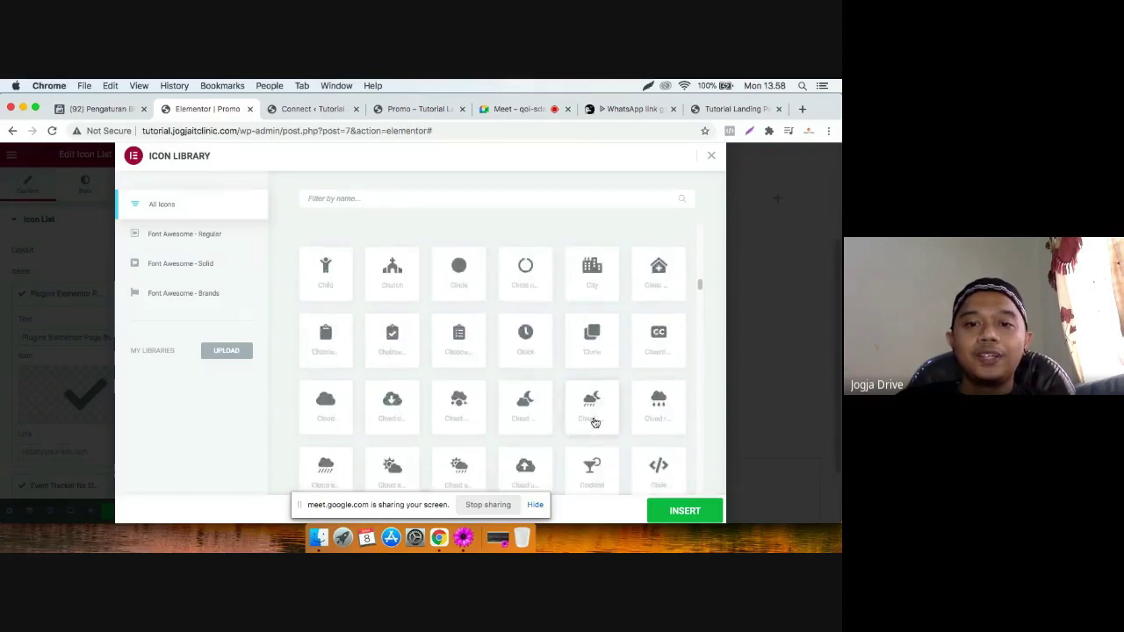
pyautogui.scroll(-8, 594, 423)
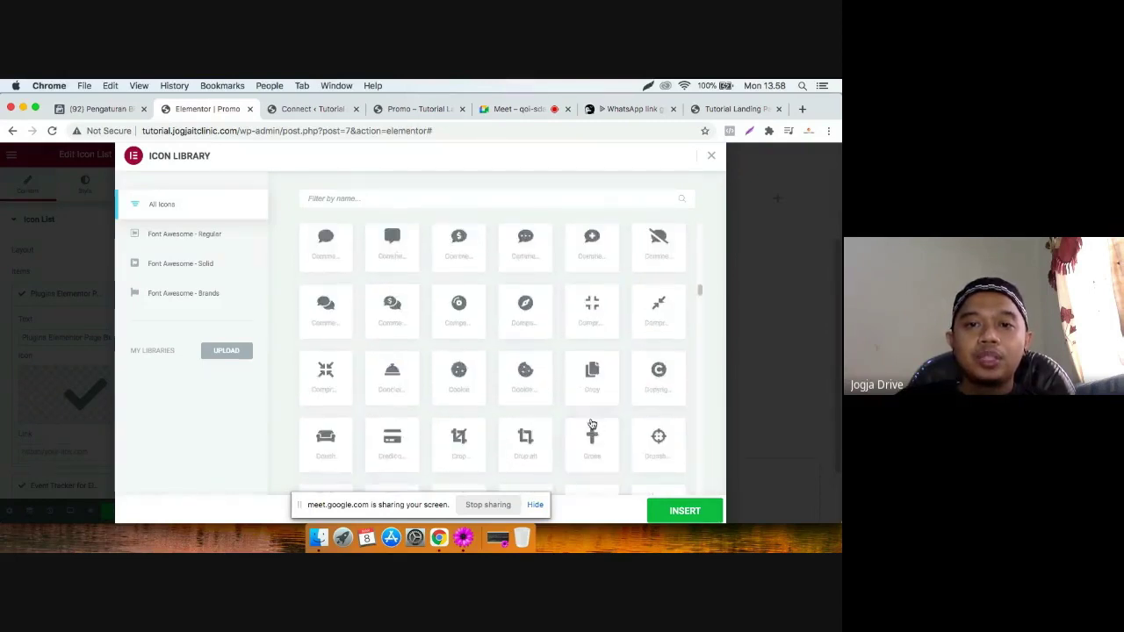
pyautogui.scroll(10, 592, 425)
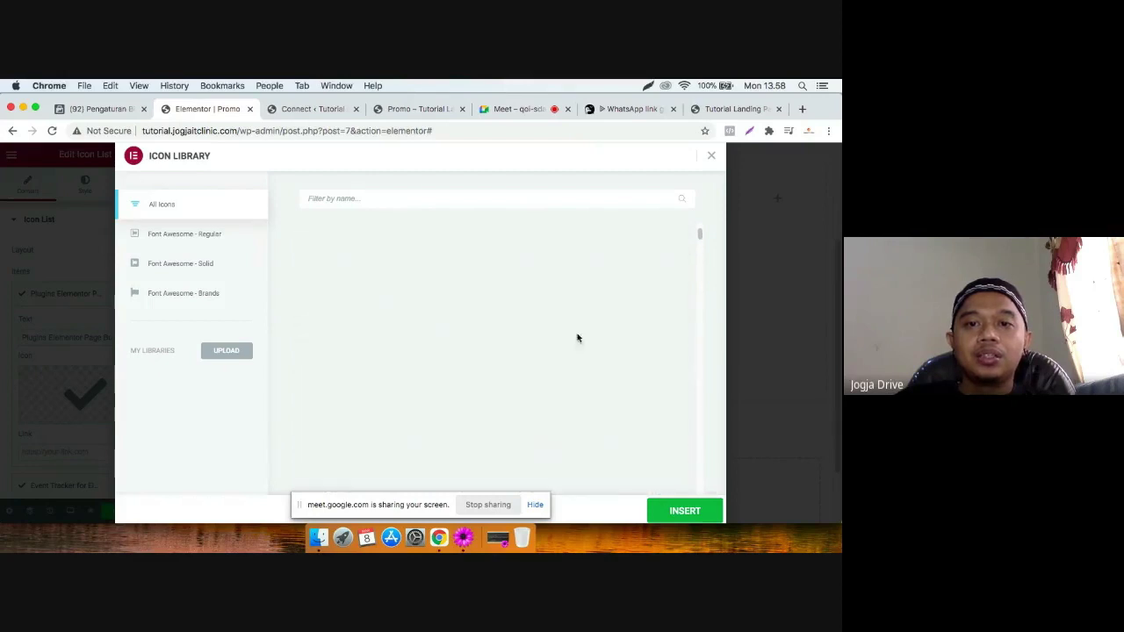
pyautogui.scroll(-3, 579, 338)
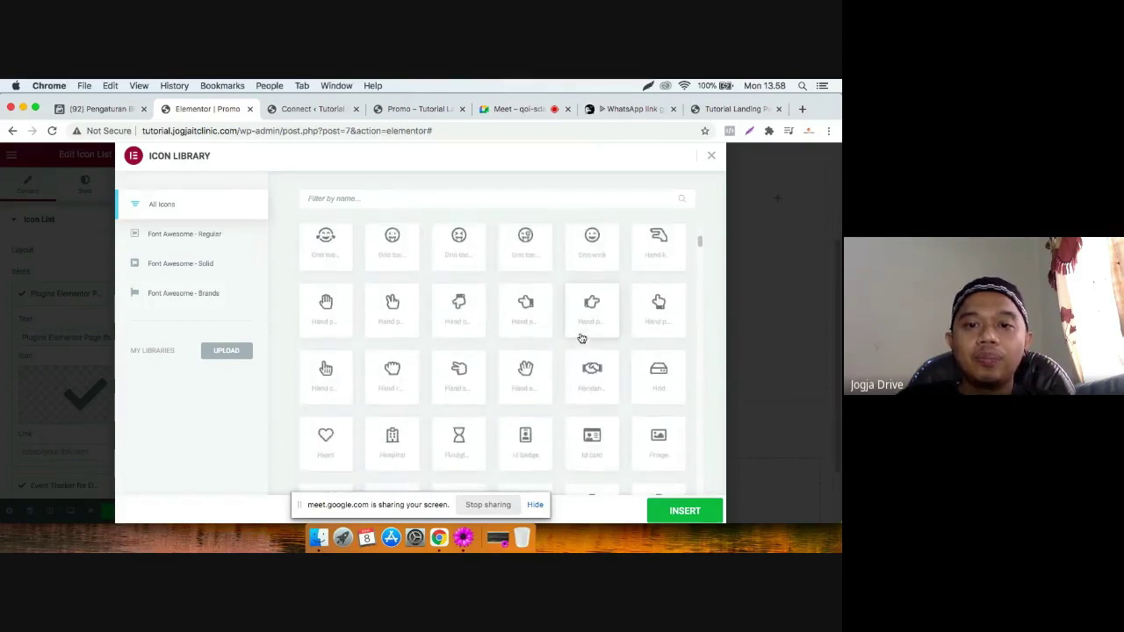
pyautogui.scroll(-1, 583, 325)
pyautogui.click(590, 286)
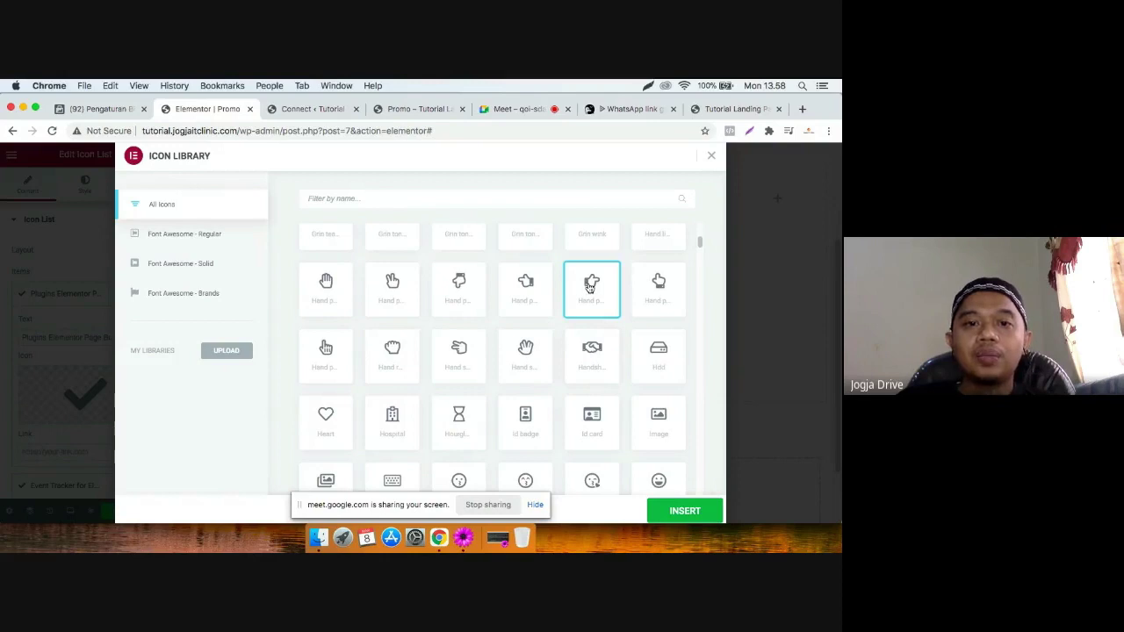
pyautogui.click(675, 509)
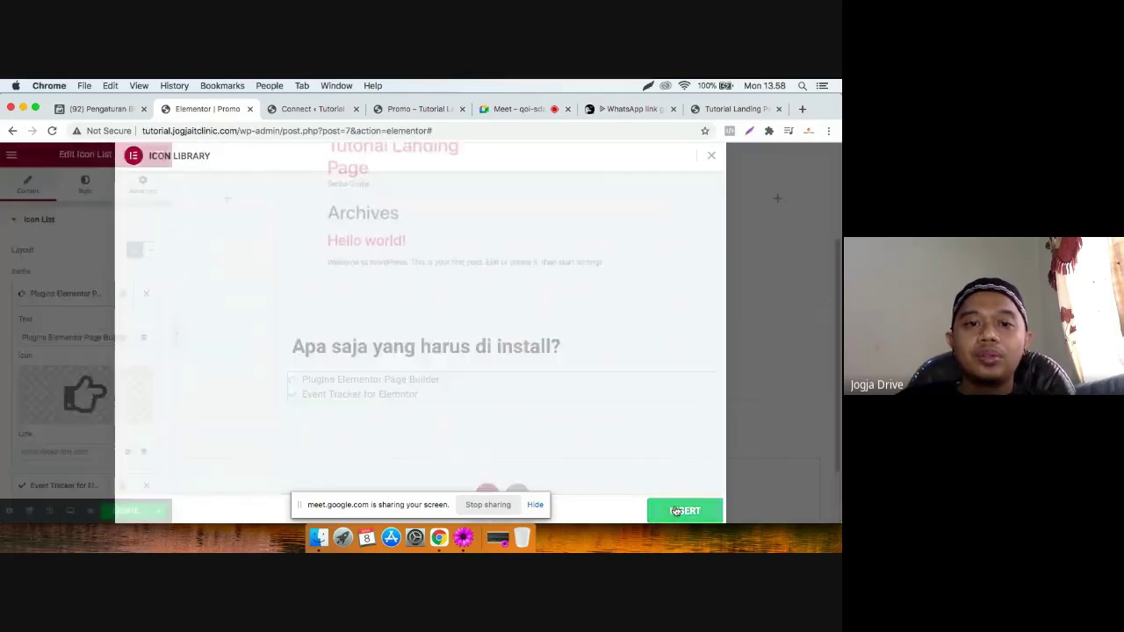
pyautogui.click(66, 295)
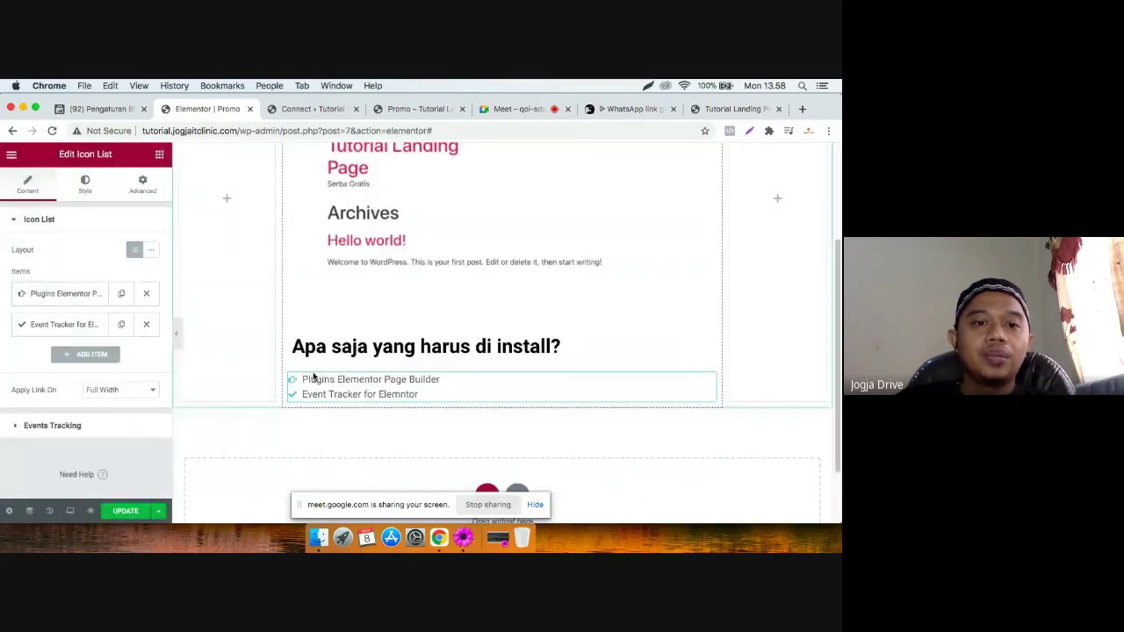
# Replace the check icon of the "Event Tracker for Elemntor" item with the outlined right-pointing hand from the icon library.
pyautogui.click(75, 323)
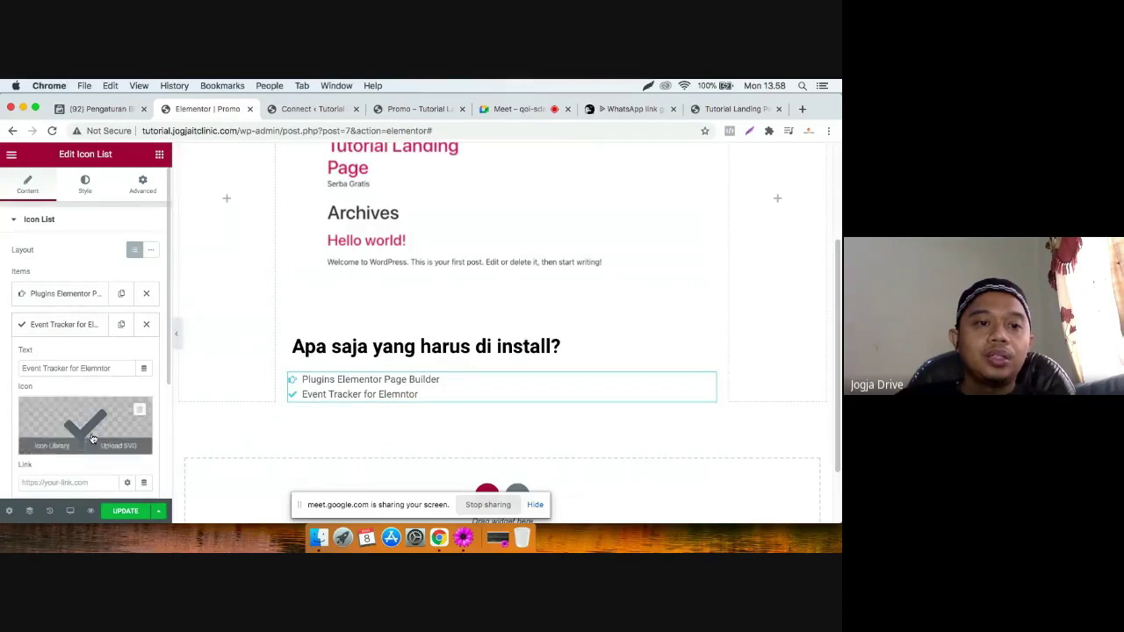
pyautogui.click(53, 445)
pyautogui.scroll(-15, 551, 390)
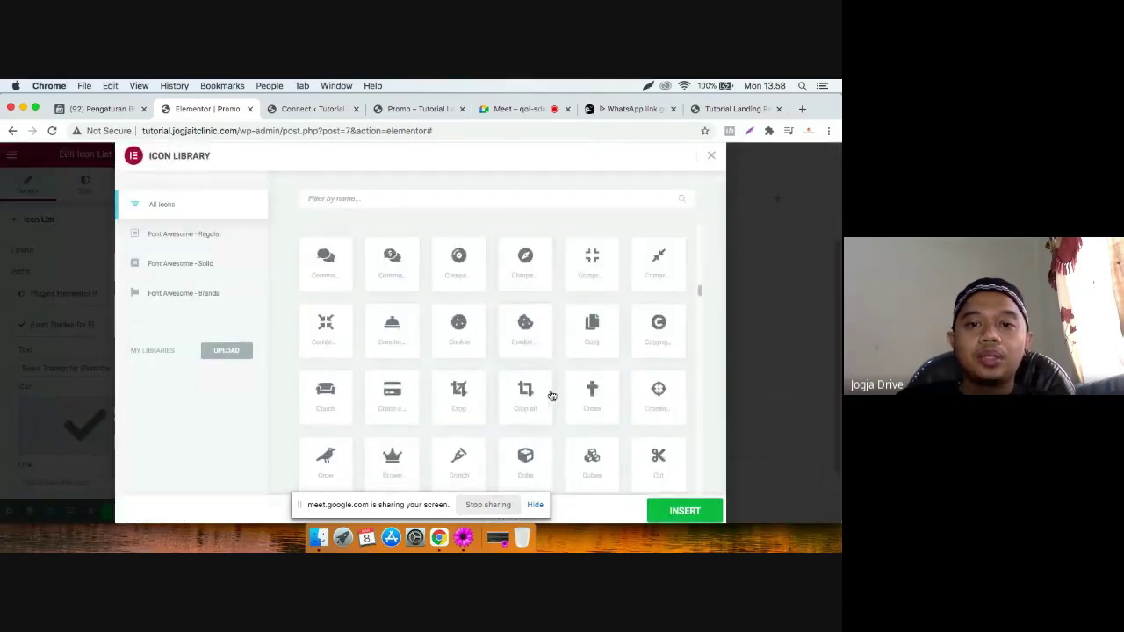
pyautogui.scroll(-15, 551, 395)
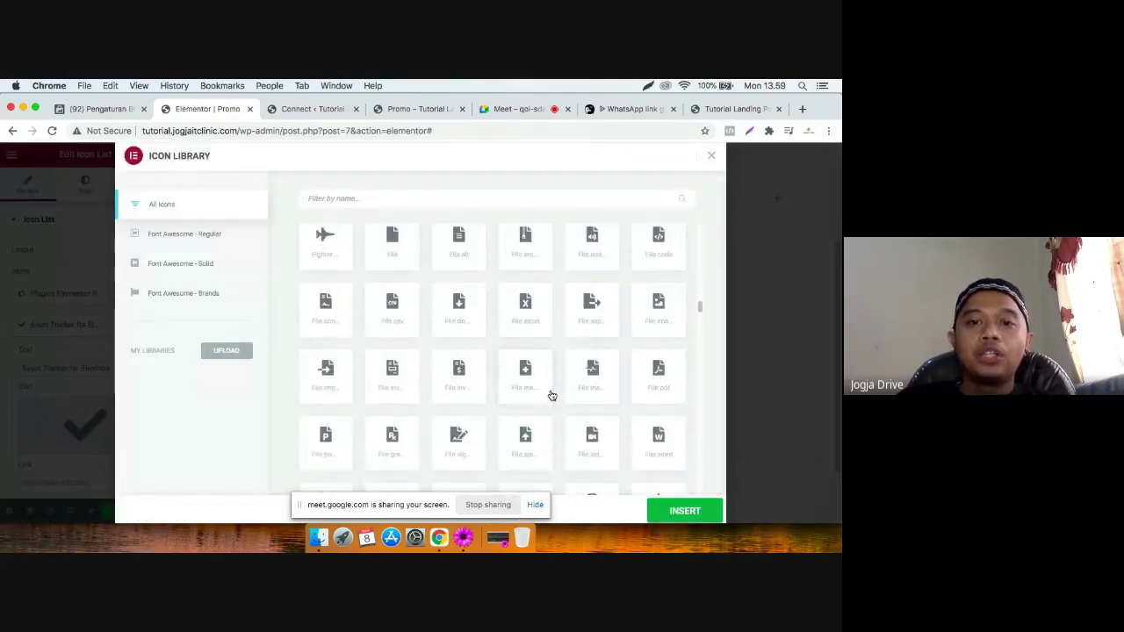
pyautogui.scroll(-15, 552, 395)
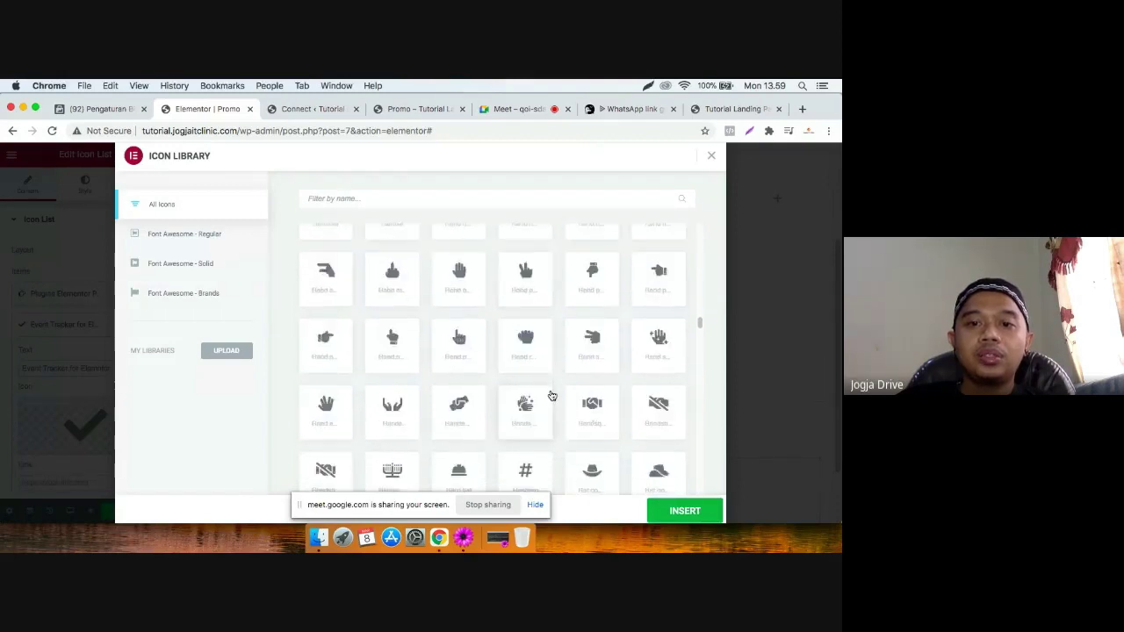
pyautogui.scroll(-15, 552, 395)
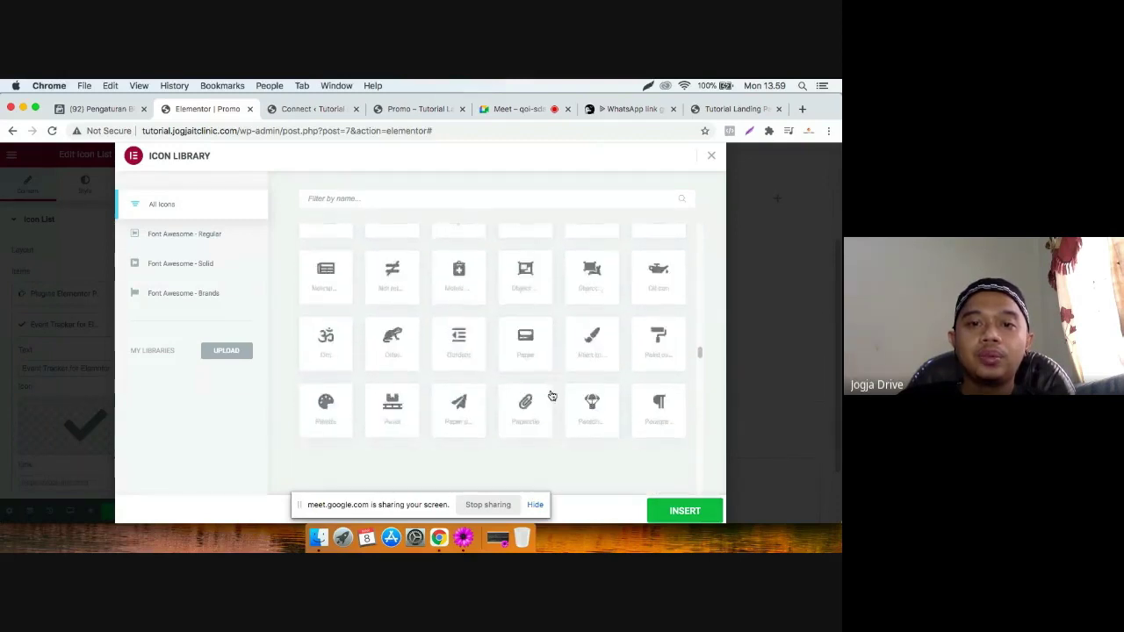
pyautogui.scroll(20, 552, 395)
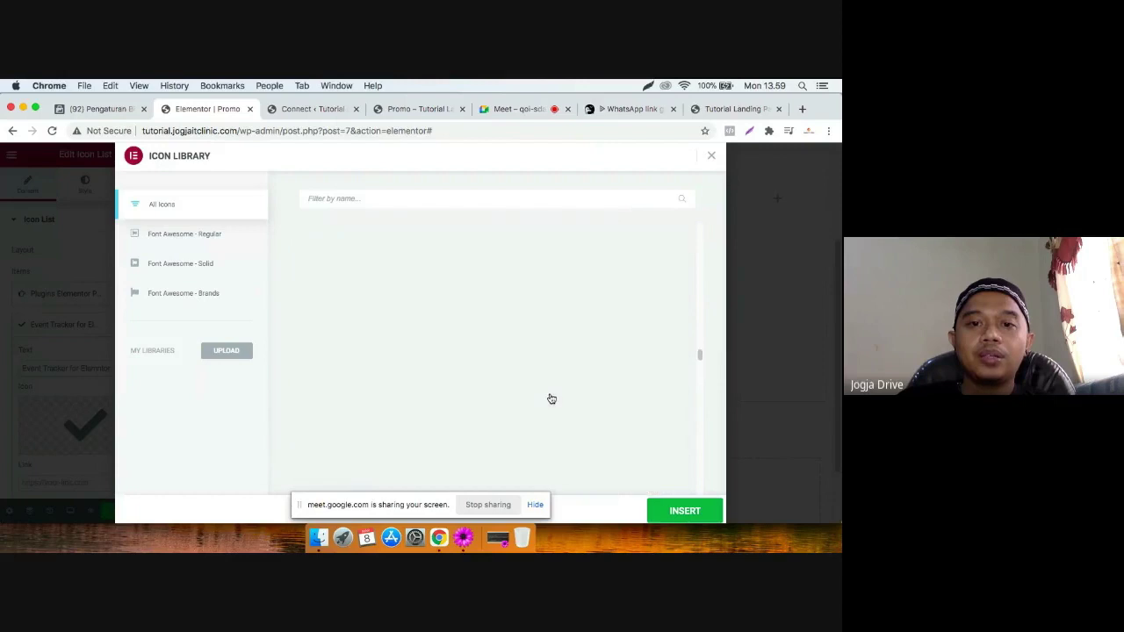
pyautogui.scroll(20, 544, 404)
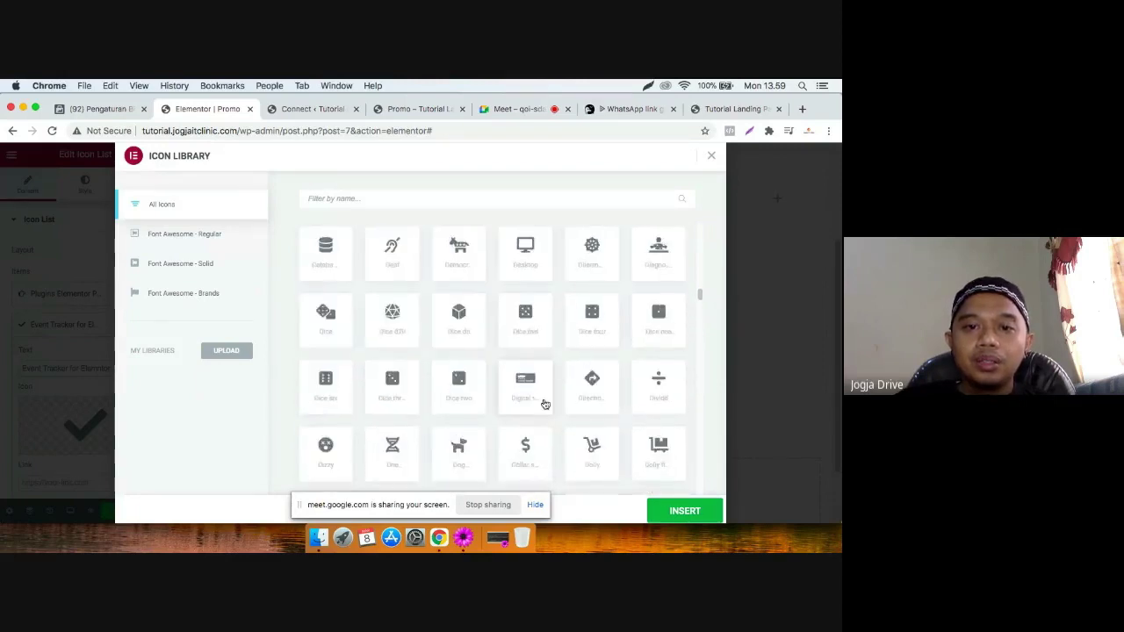
pyautogui.scroll(-15, 545, 404)
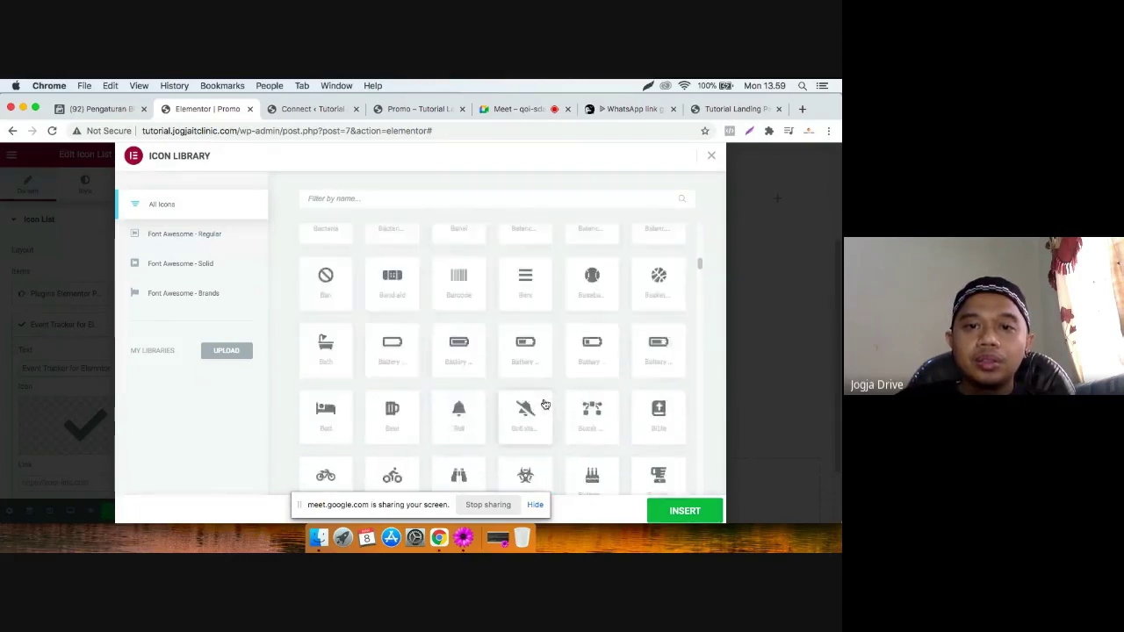
pyautogui.scroll(5, 545, 403)
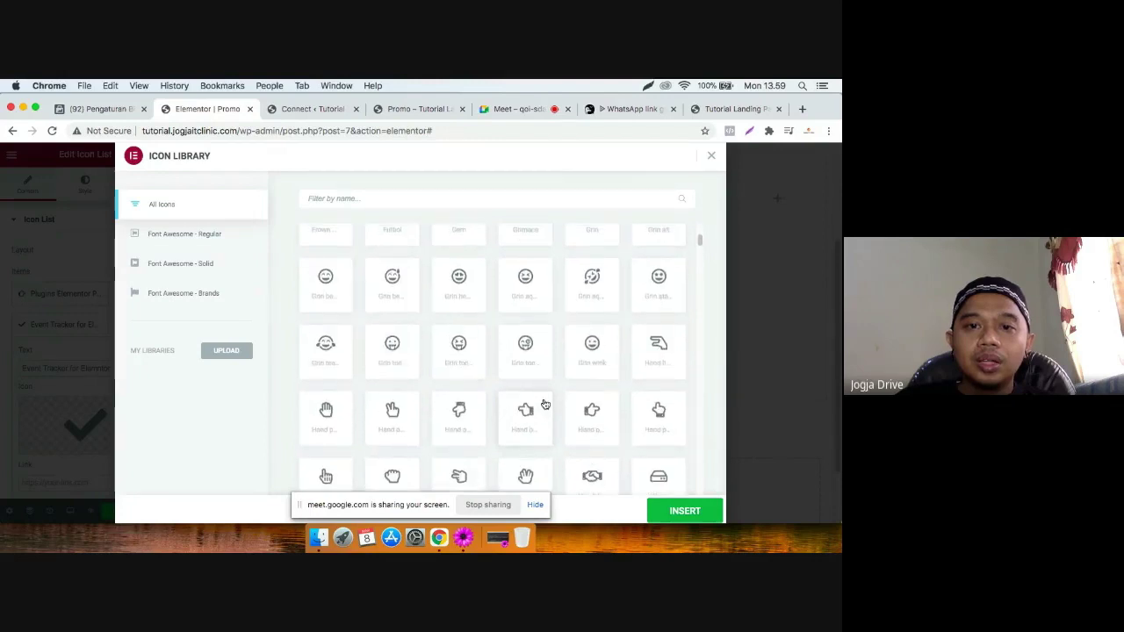
pyautogui.click(592, 418)
pyautogui.click(678, 511)
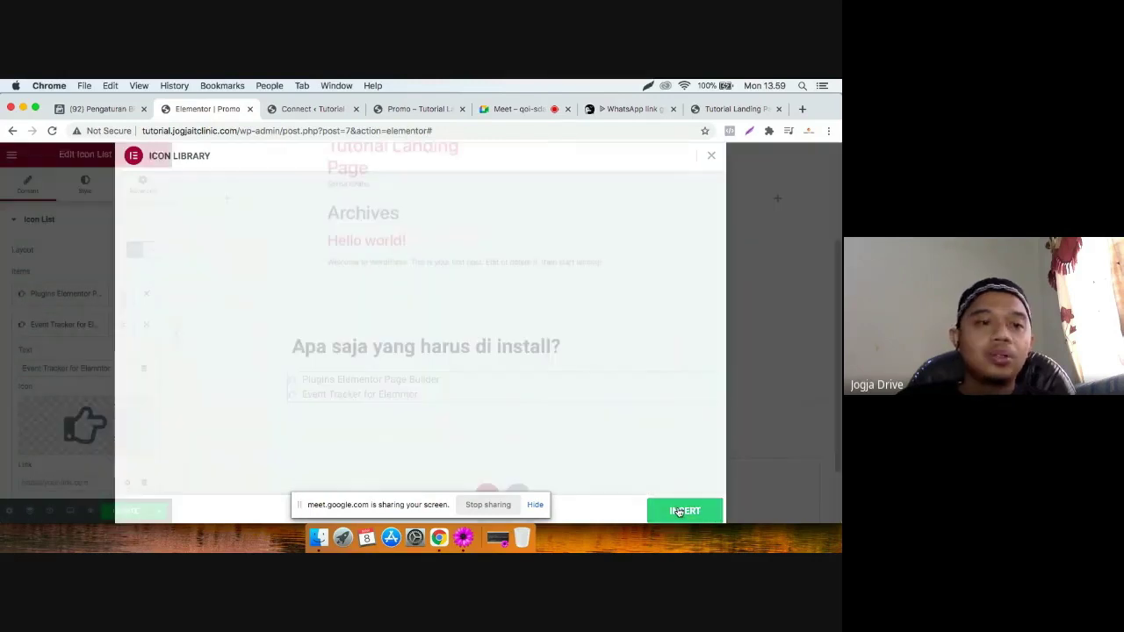
pyautogui.click(79, 324)
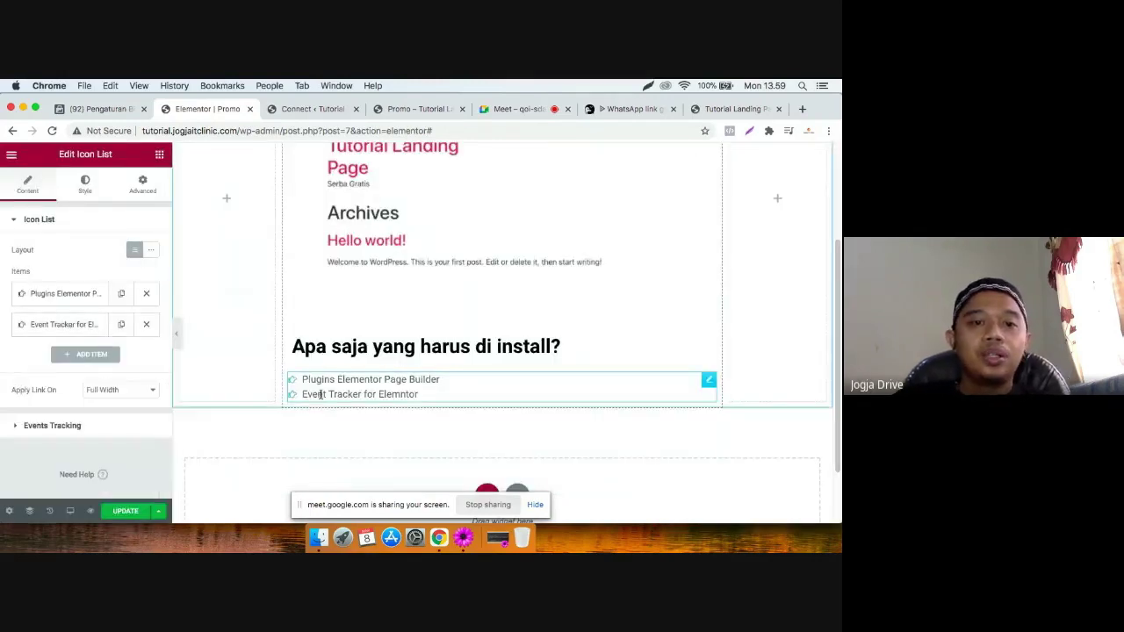
# Duplicate the "Event Tracker for Elemntor" list item and change the copy's text to "Remarketable".
pyautogui.click(121, 326)
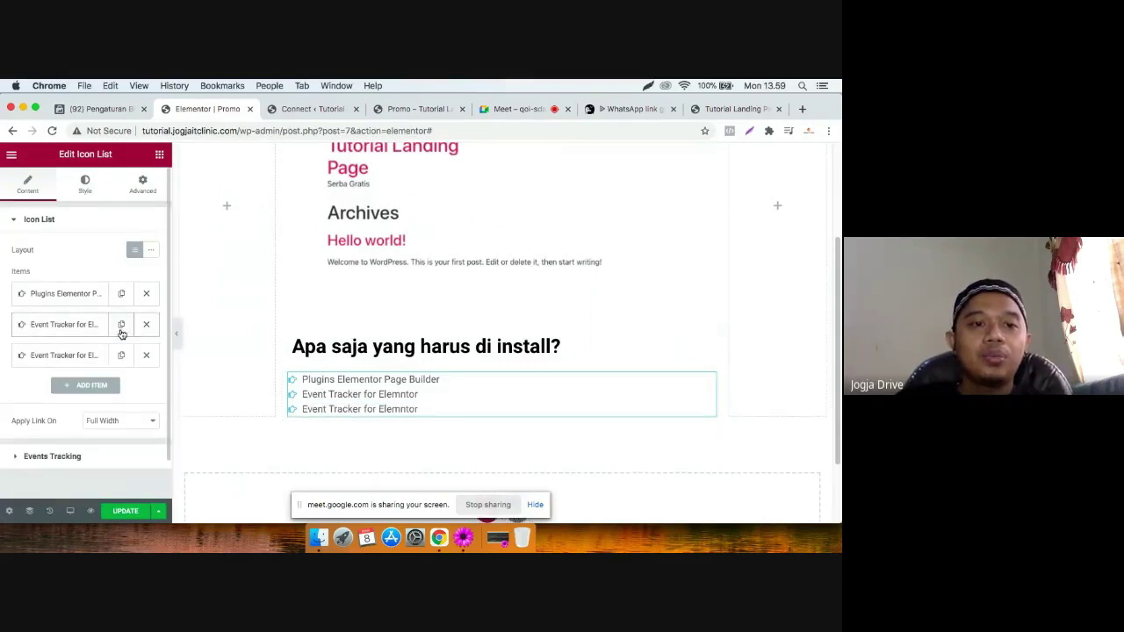
pyautogui.click(93, 360)
pyautogui.moveTo(104, 401); pyautogui.dragTo(7, 401)
pyautogui.write('Remarketable')
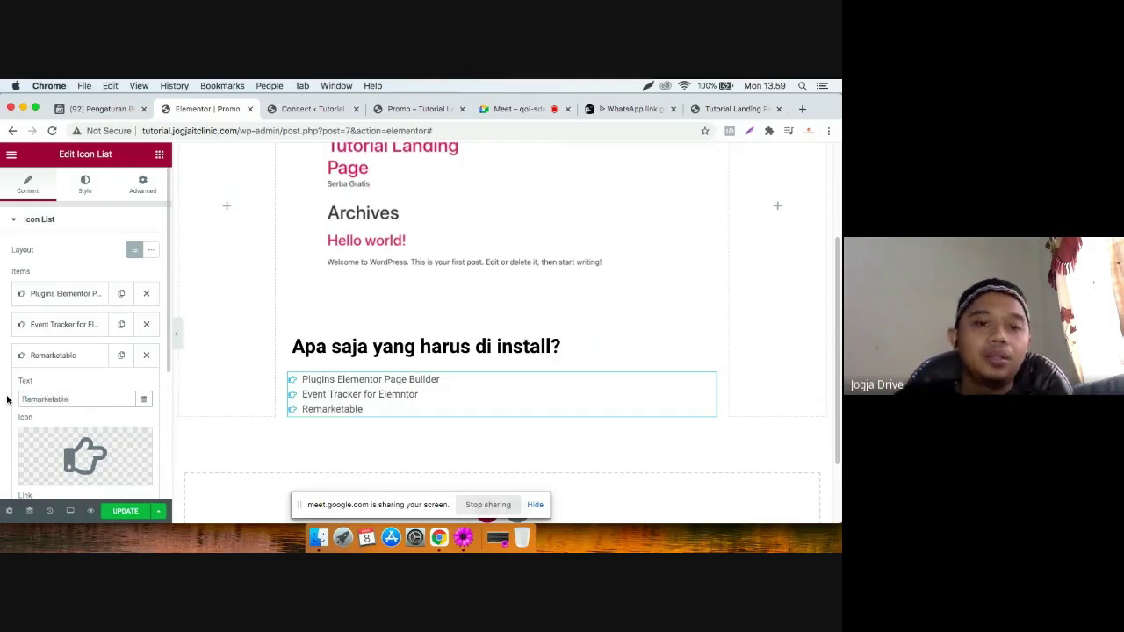
# Edit the heading above the icon list to read "Plugins dan Themes apa saja yang harus di install?".
pyautogui.click(296, 347)
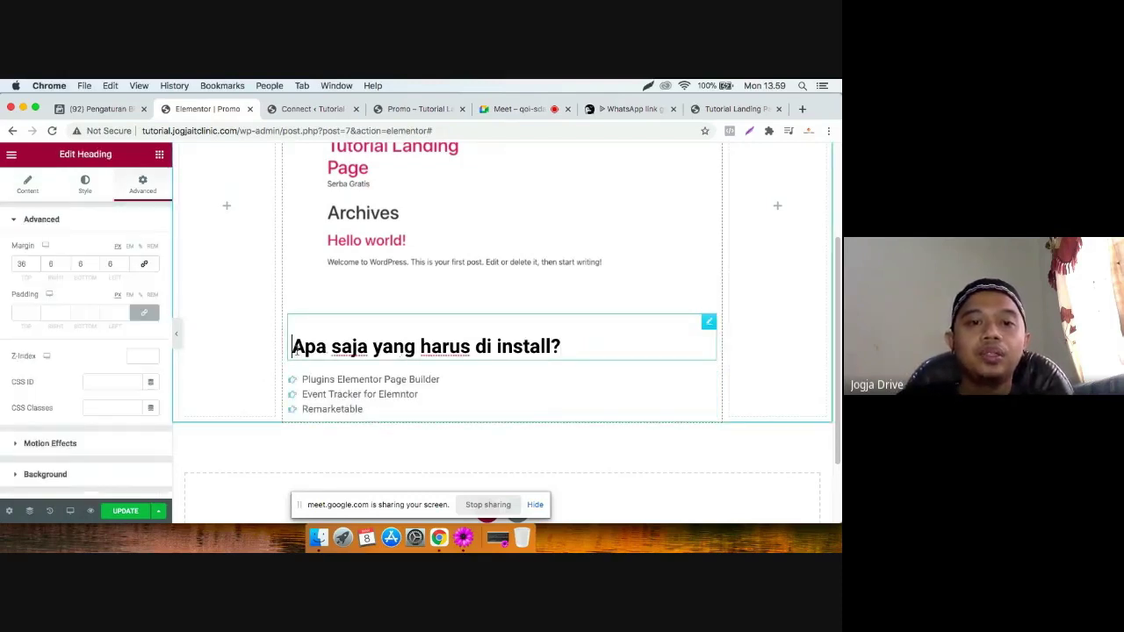
pyautogui.moveTo(296, 348); pyautogui.dragTo(290, 354)
pyautogui.write('Plugins dan ')
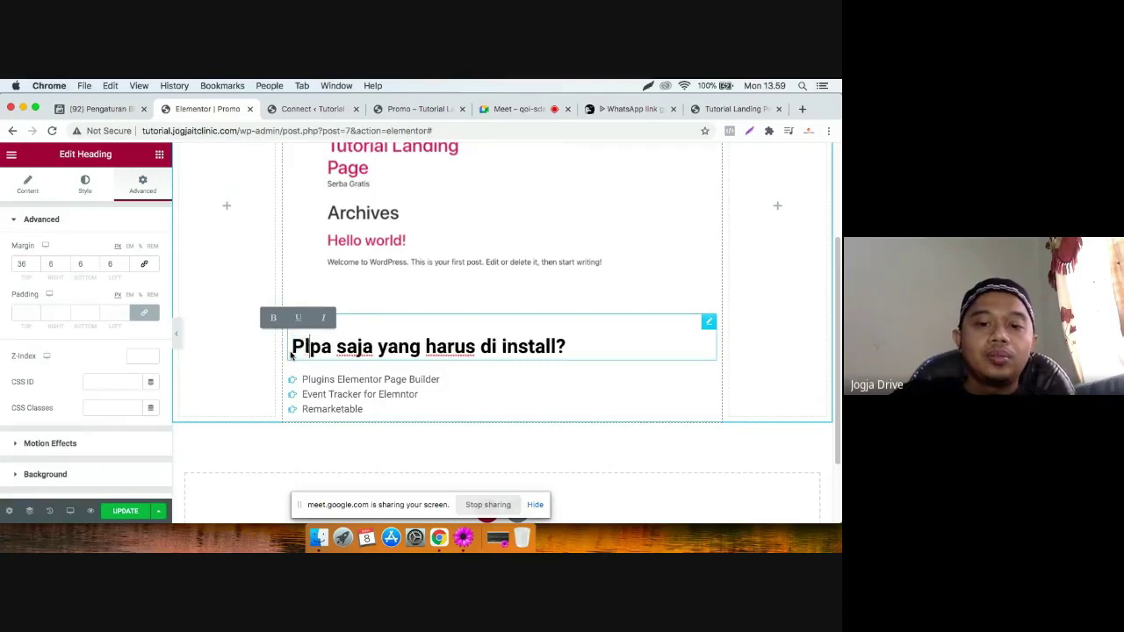
pyautogui.write('Themes')
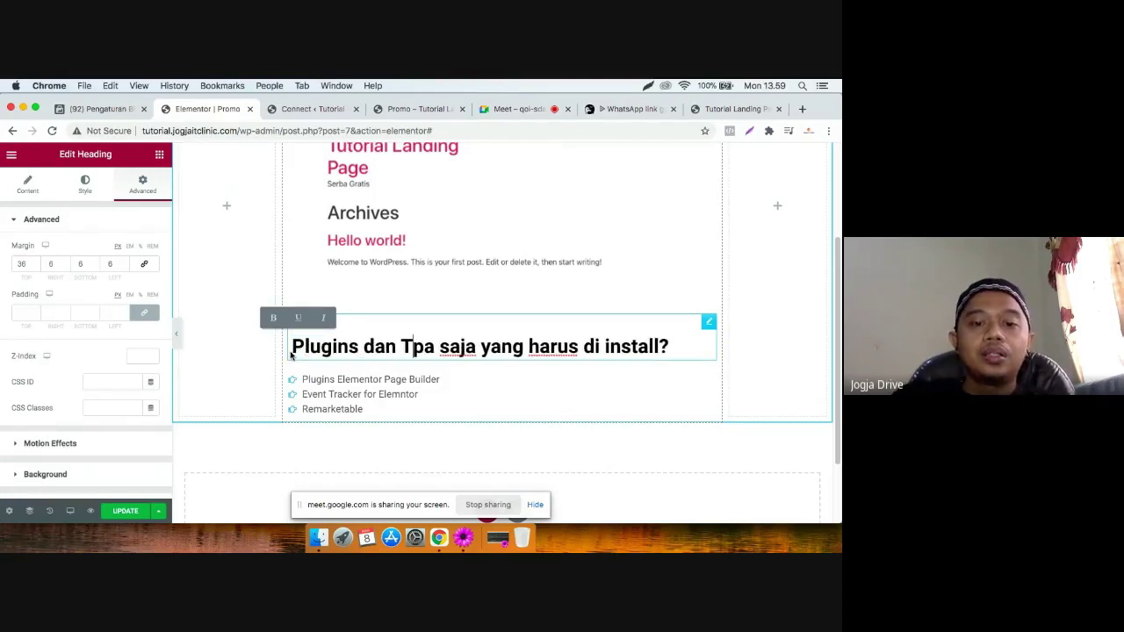
pyautogui.write(' a')
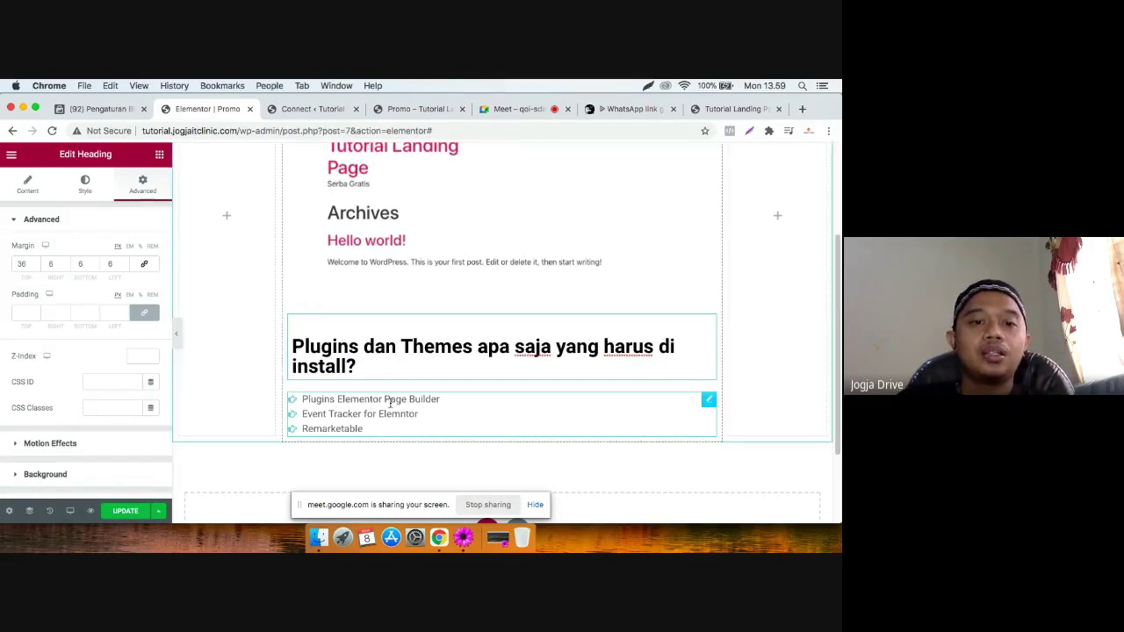
# Duplicate the "Remarketable" item of the icon list and change the copy's text to "Regenerate Thumbnail".
pyautogui.click(389, 430)
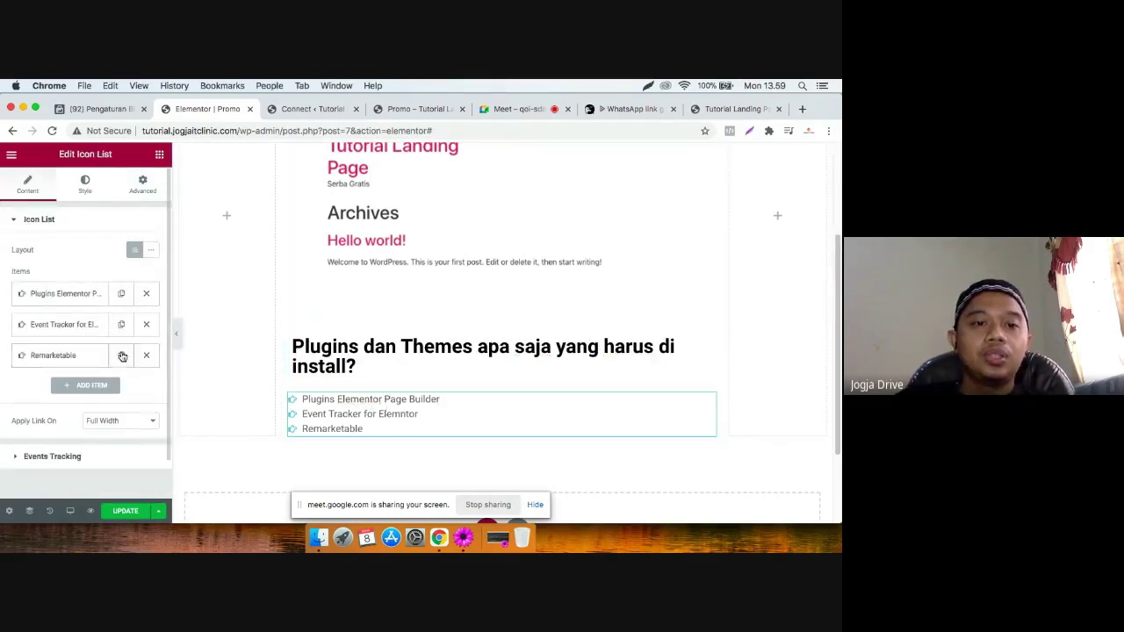
pyautogui.click(123, 355)
pyautogui.click(79, 389)
pyautogui.doubleClick(67, 429)
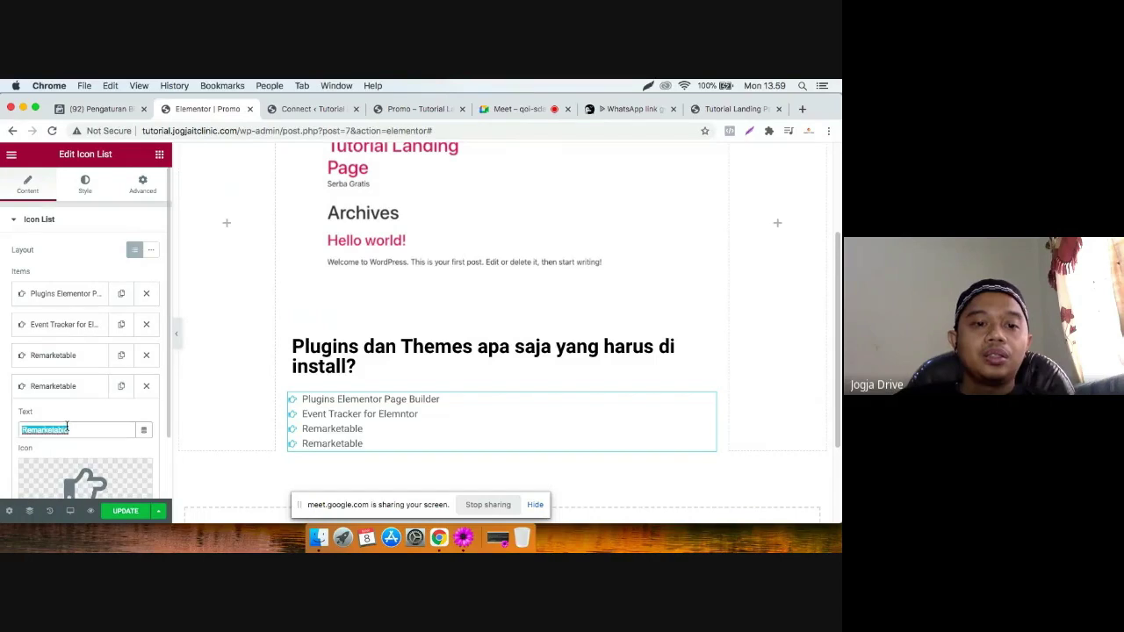
pyautogui.write('Regenerate ')
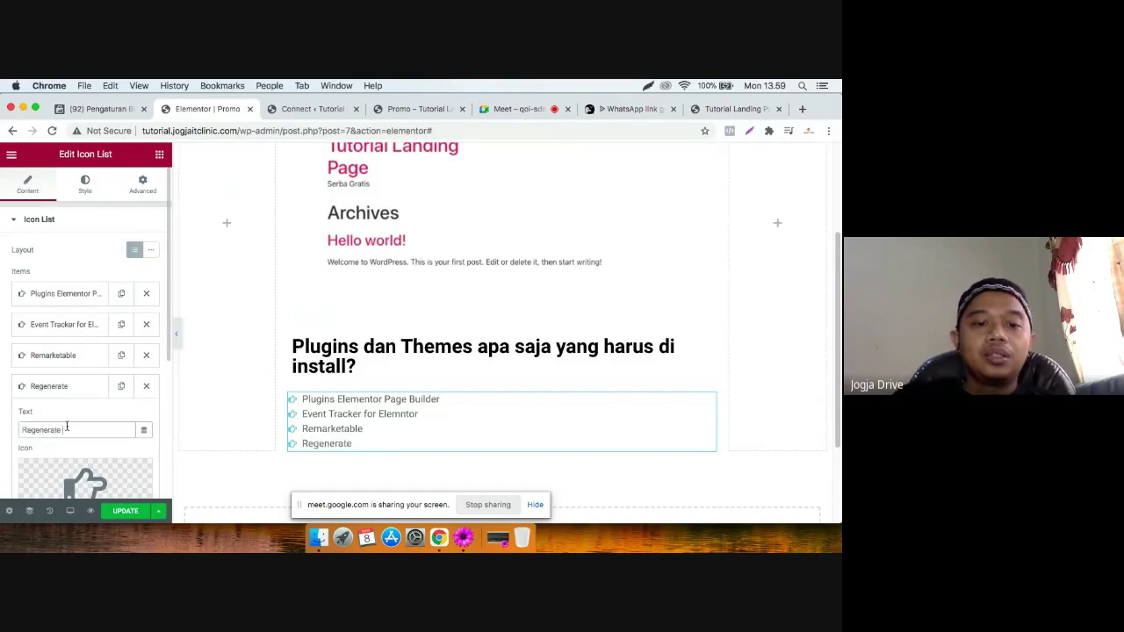
pyautogui.write('Thumbnail')
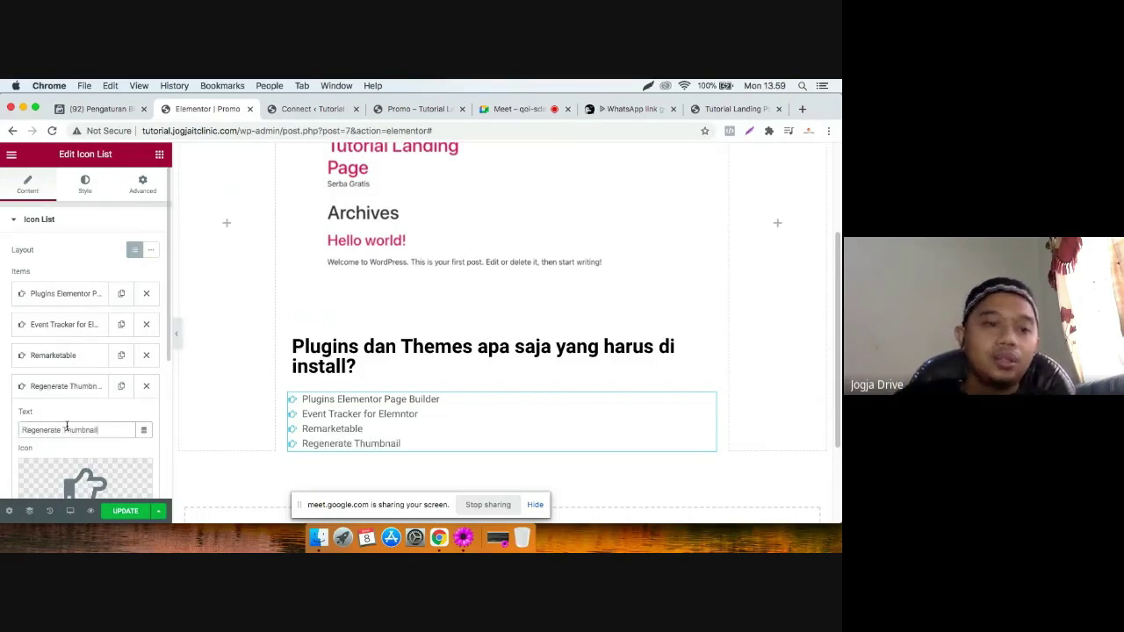
pyautogui.click(51, 389)
# Duplicate the "Regenerate Thumbnail" list item and change the copy's text to "Litespeed Cache".
pyautogui.click(121, 385)
pyautogui.click(71, 419)
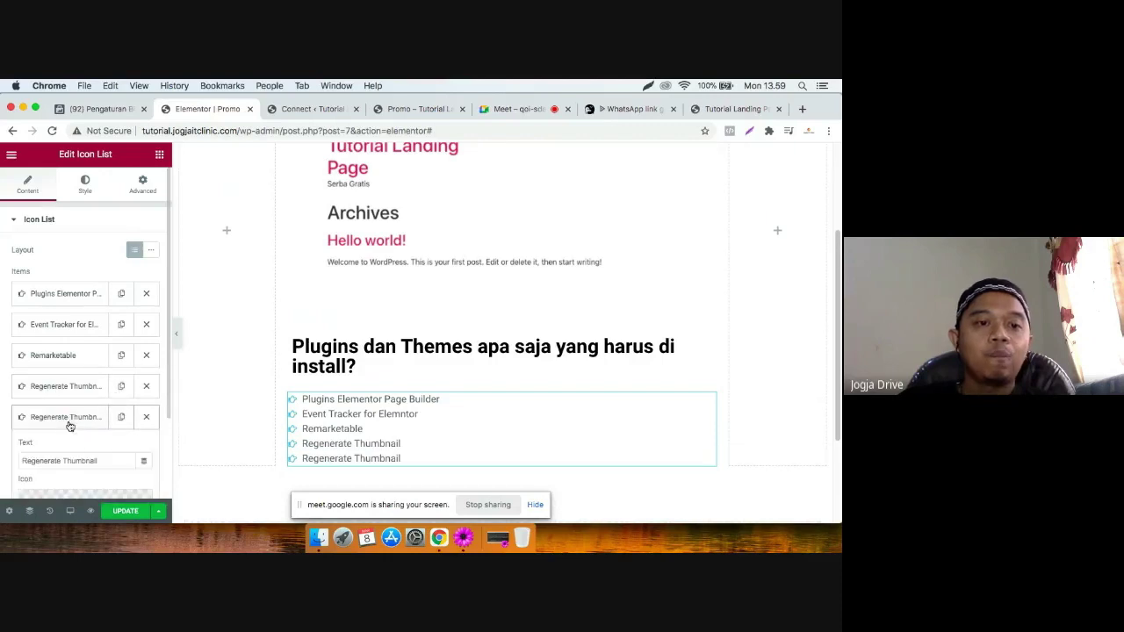
pyautogui.tripleClick(73, 462)
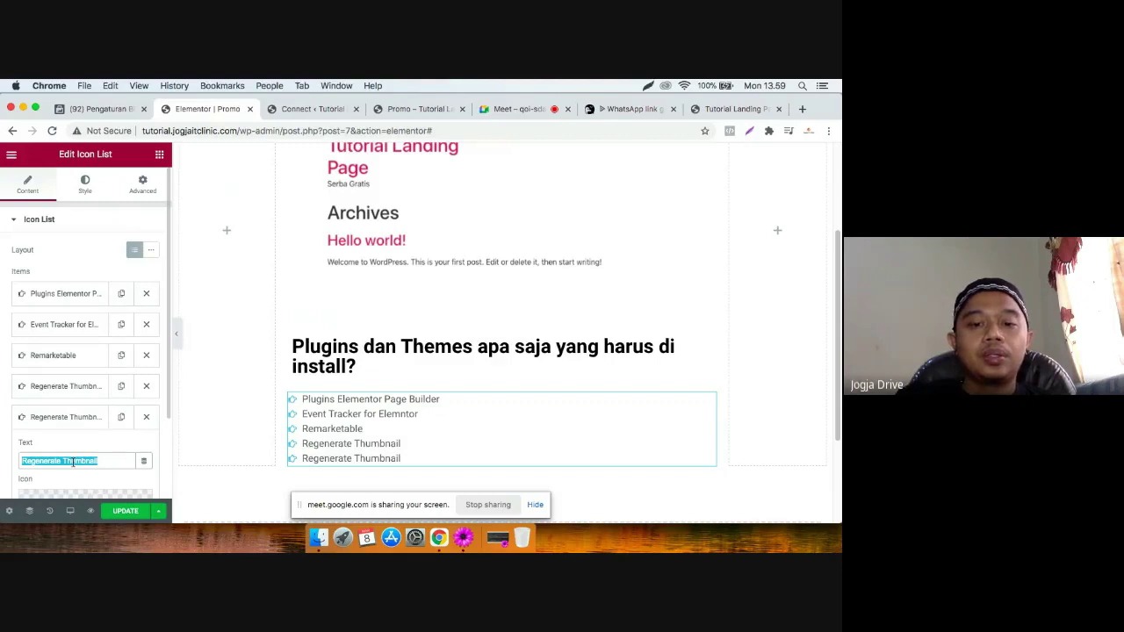
pyautogui.write('Litespeed Cache')
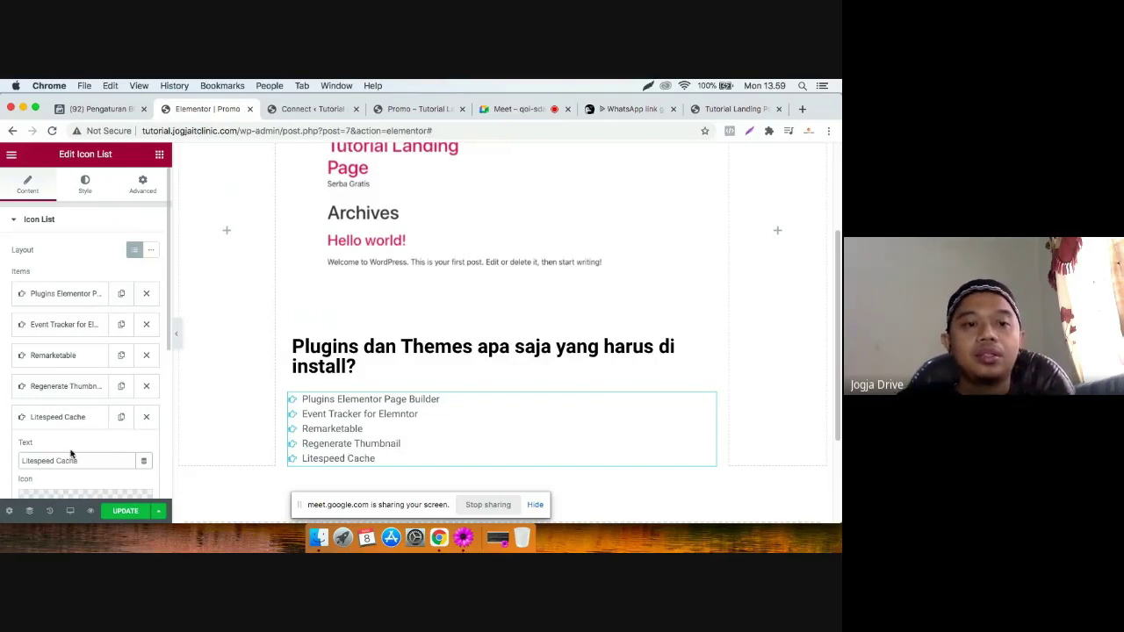
pyautogui.click(43, 416)
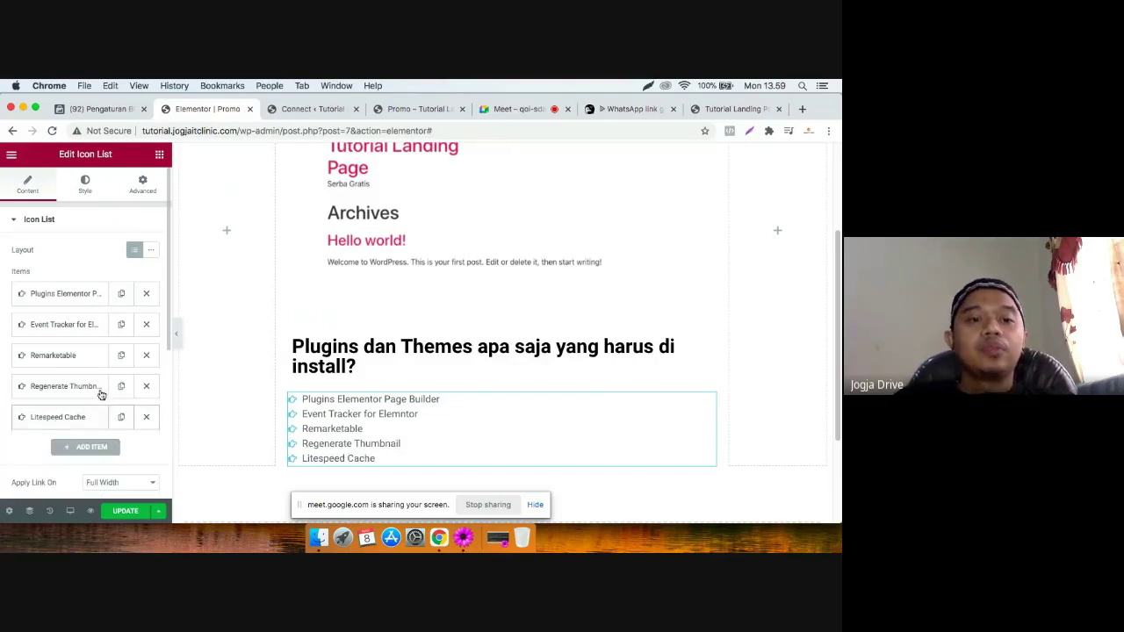
# Duplicate the "Litespeed Cache" list item and change the copy's text to "Themes Hello Elementor".
pyautogui.scroll(-2, 413, 419)
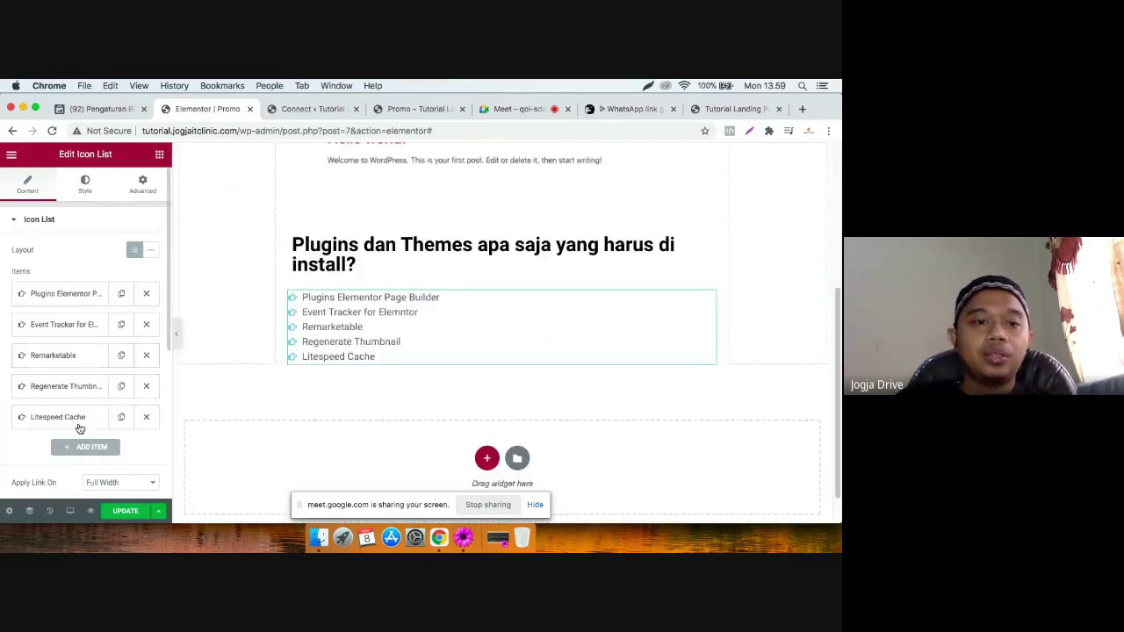
pyautogui.click(122, 416)
pyautogui.click(80, 448)
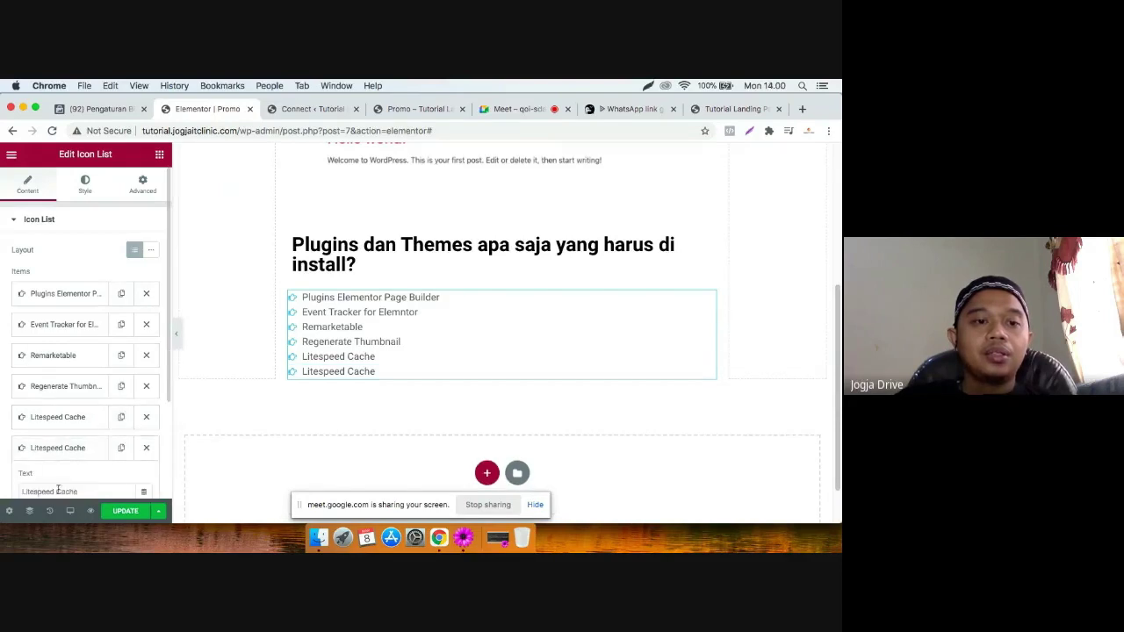
pyautogui.moveTo(23, 492); pyautogui.dragTo(76, 492)
pyautogui.write('Themes')
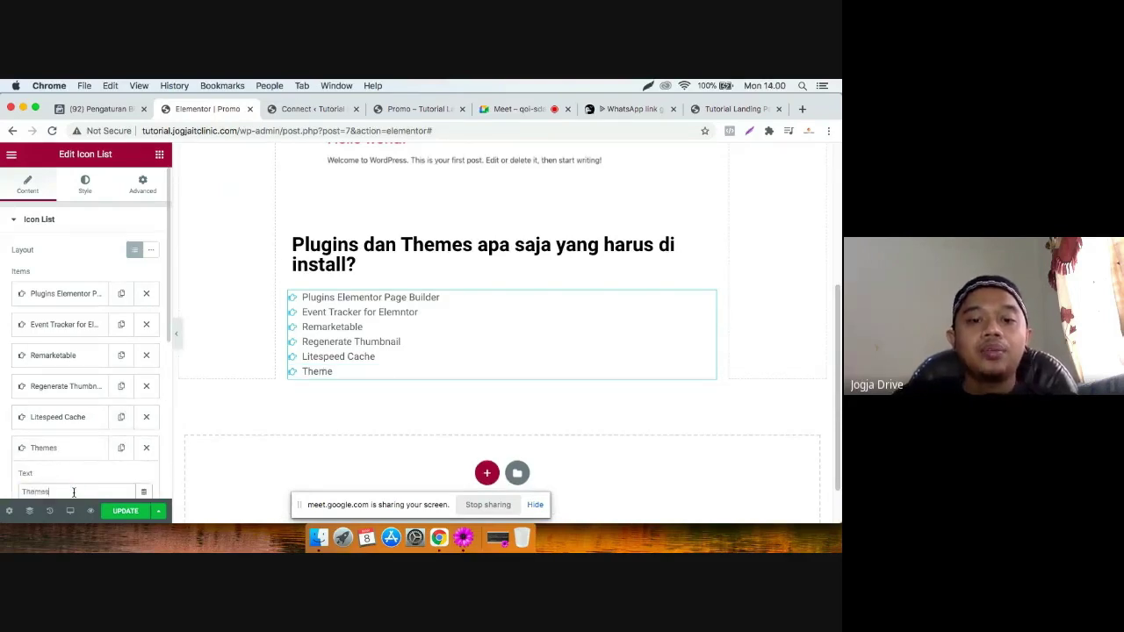
pyautogui.write(' Hello Elementor')
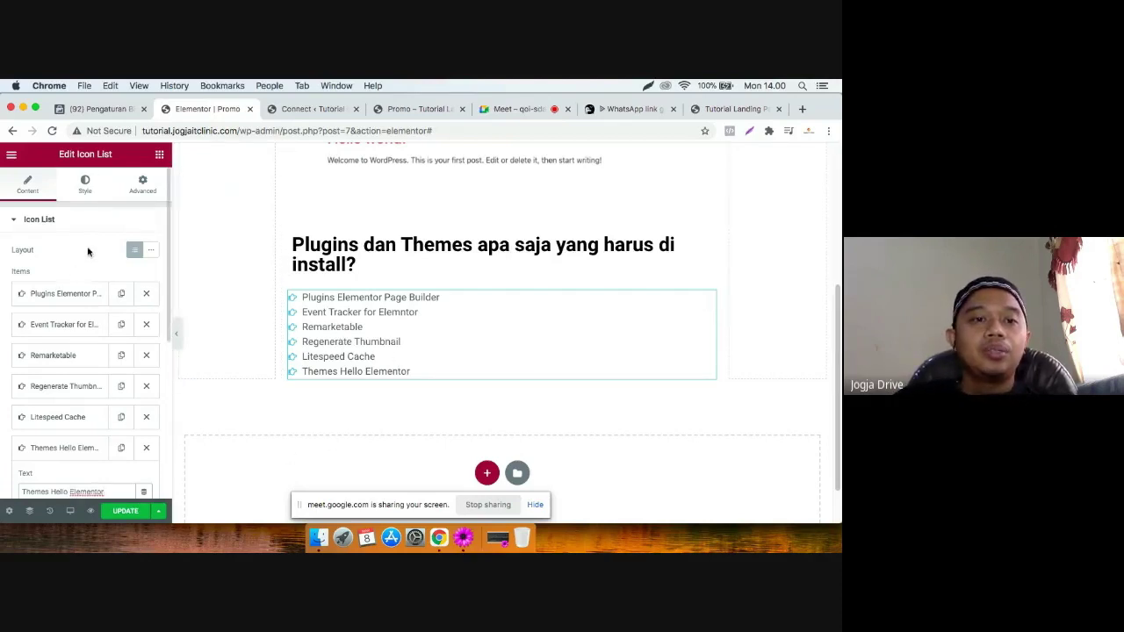
# Slightly increase the space between the items in the icon list's style settings.
pyautogui.click(61, 219)
pyautogui.click(84, 186)
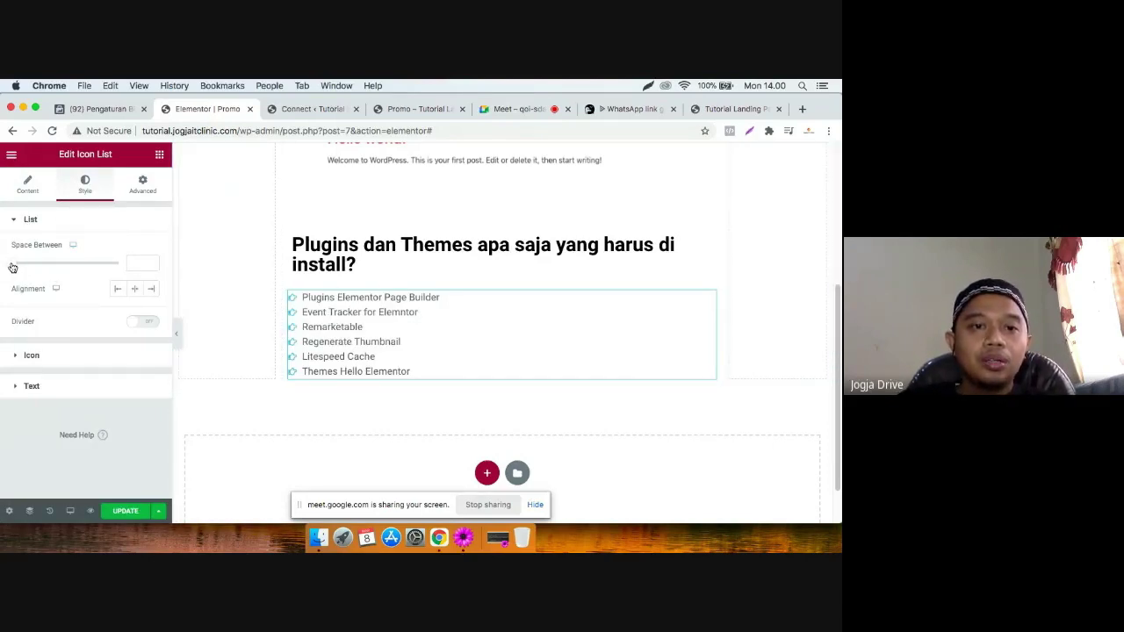
pyautogui.moveTo(12, 268); pyautogui.dragTo(29, 270)
# Change the colour of the list's hand icons from blue to a strong medium green.
pyautogui.click(32, 355)
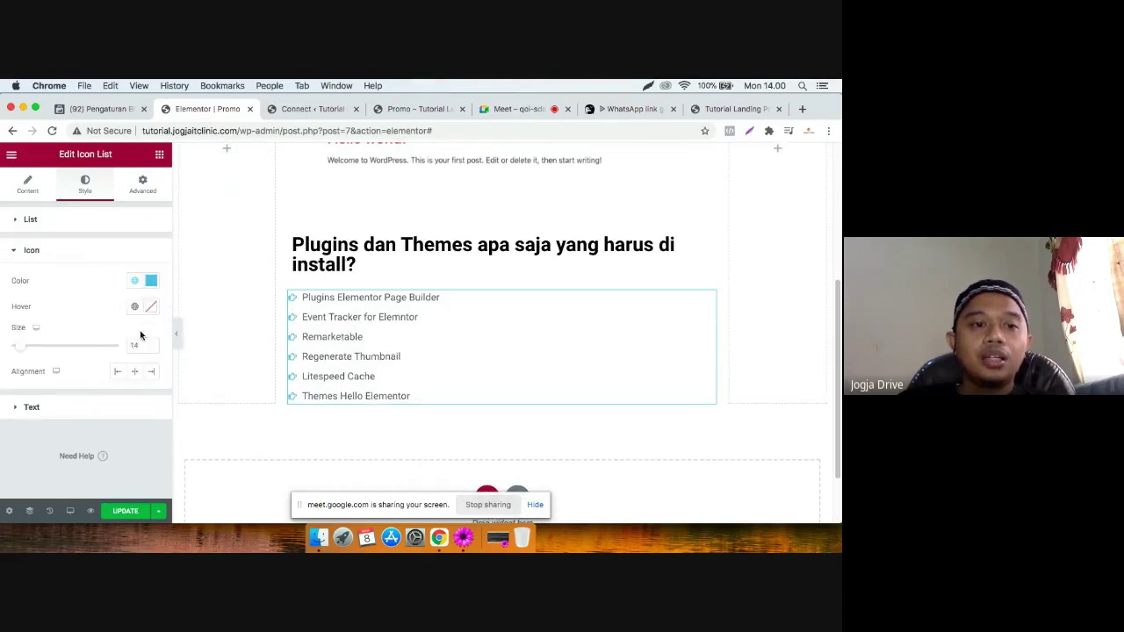
pyautogui.click(151, 281)
pyautogui.moveTo(163, 440); pyautogui.dragTo(125, 440)
pyautogui.moveTo(182, 356); pyautogui.dragTo(206, 344)
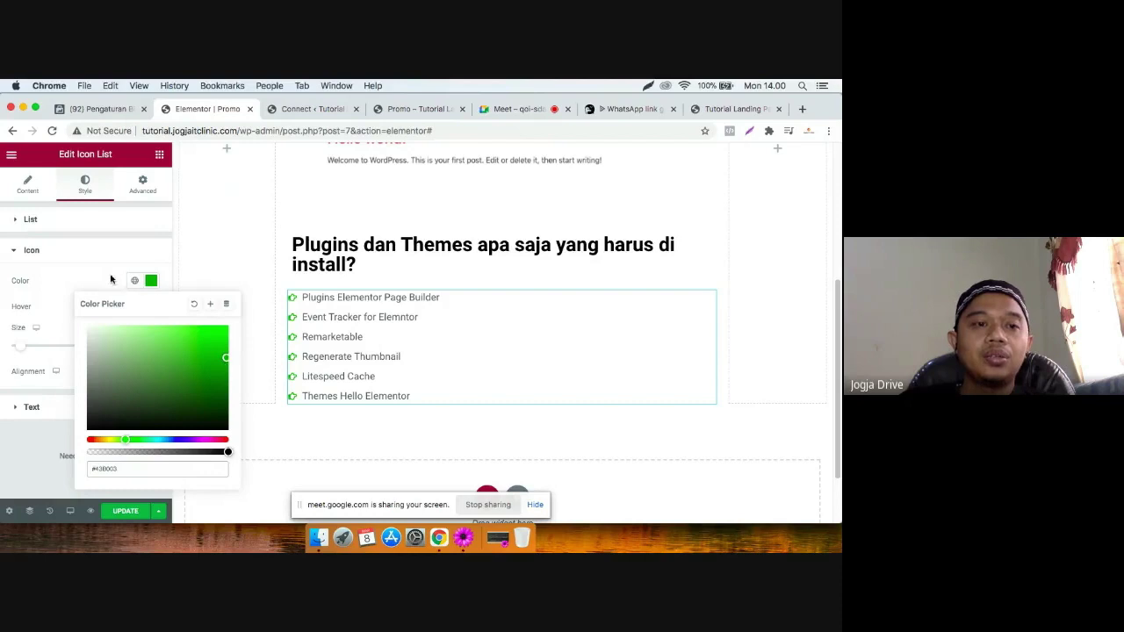
pyautogui.click(71, 261)
pyautogui.click(71, 261)
pyautogui.click(71, 261)
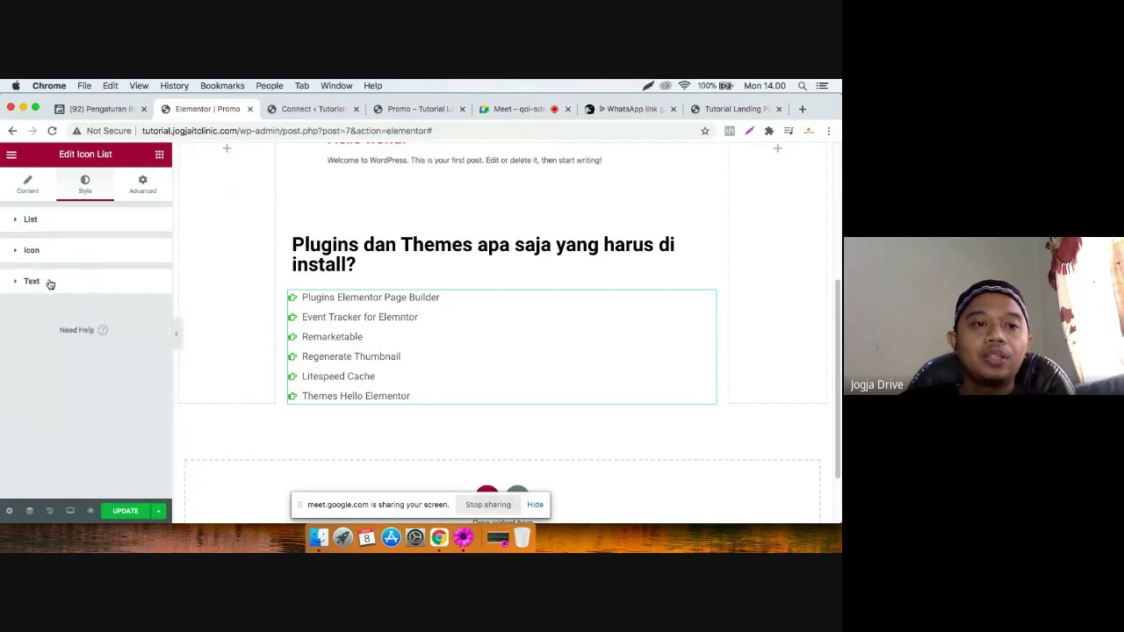
# Set the size of the list's hand icons to 20.
pyautogui.click(51, 282)
pyautogui.click(51, 254)
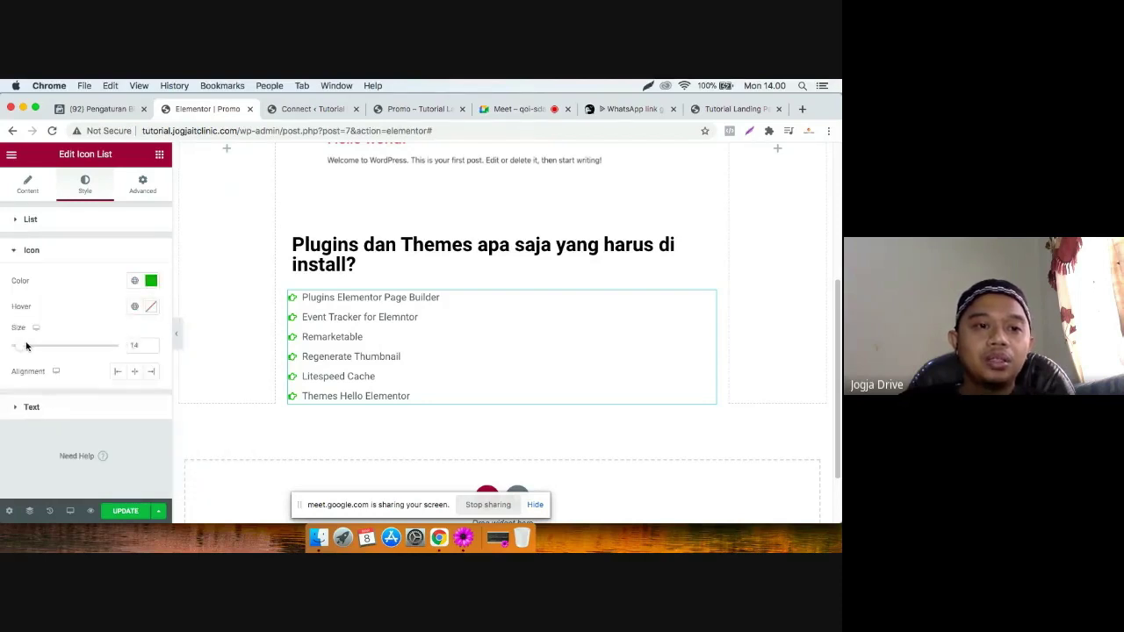
pyautogui.moveTo(26, 346); pyautogui.dragTo(30, 347)
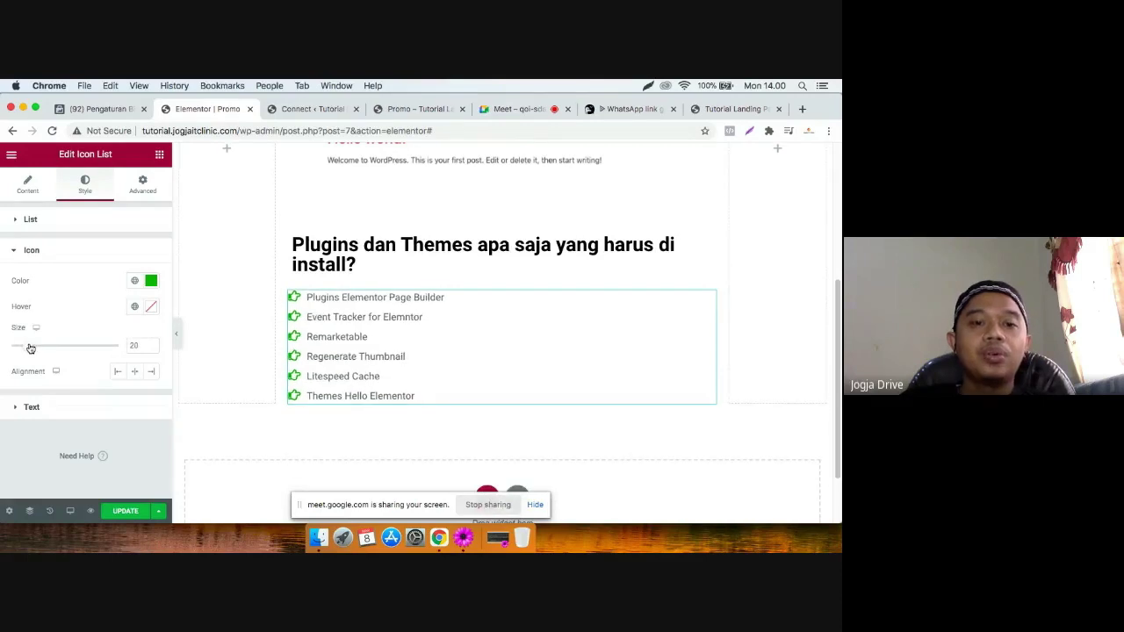
# Align the icon list's hand icons to the left after trying the centre and right alignments.
pyautogui.click(136, 373)
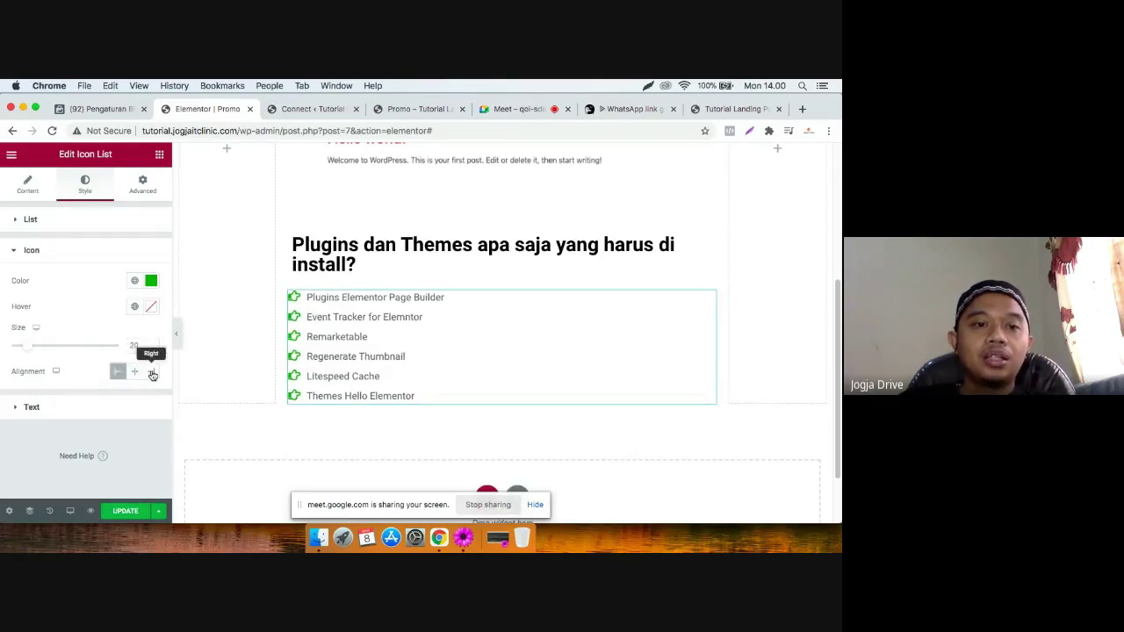
pyautogui.click(151, 372)
pyautogui.click(115, 373)
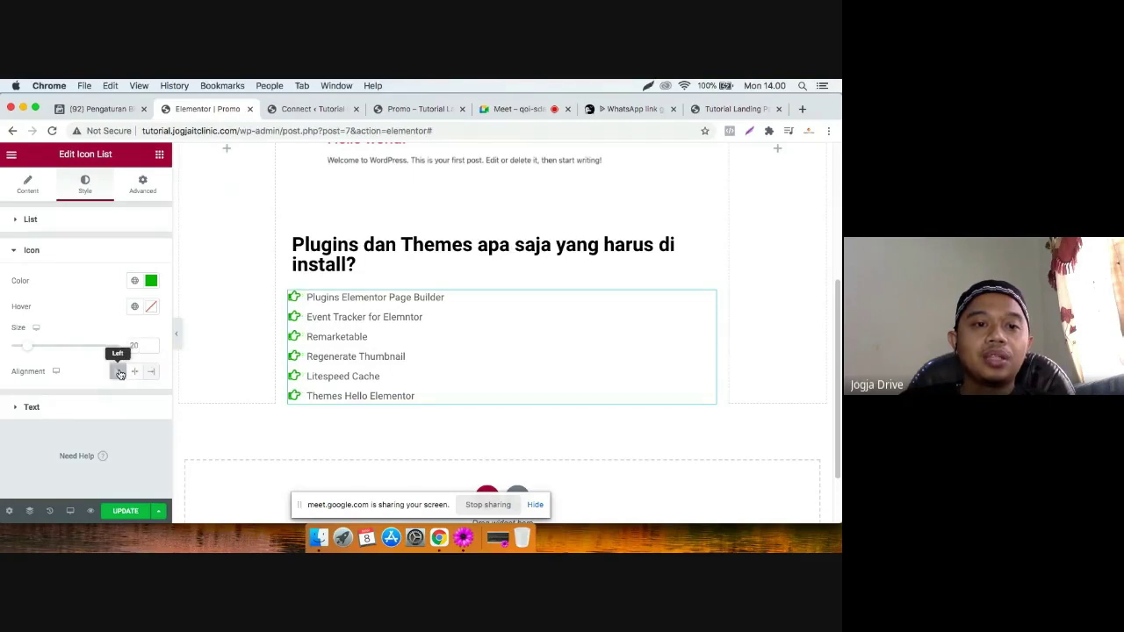
# Set the icon list's text colour to black (#000000) and its text indent to 5.
pyautogui.click(31, 408)
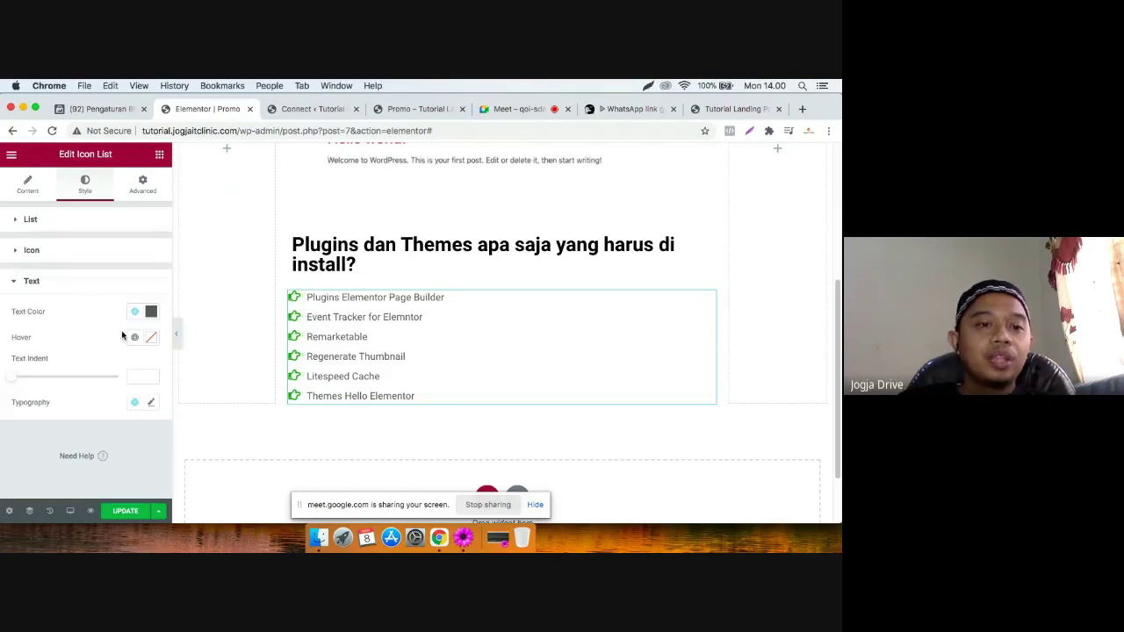
pyautogui.click(151, 311)
pyautogui.moveTo(211, 444)
pyautogui.mouseDown()
pyautogui.moveTo(252, 490)
pyautogui.moveTo(213, 429)
pyautogui.moveTo(229, 342)
pyautogui.moveTo(118, 401)
pyautogui.moveTo(165, 455)
pyautogui.moveTo(117, 448)
pyautogui.moveTo(76, 475)
pyautogui.mouseUp()
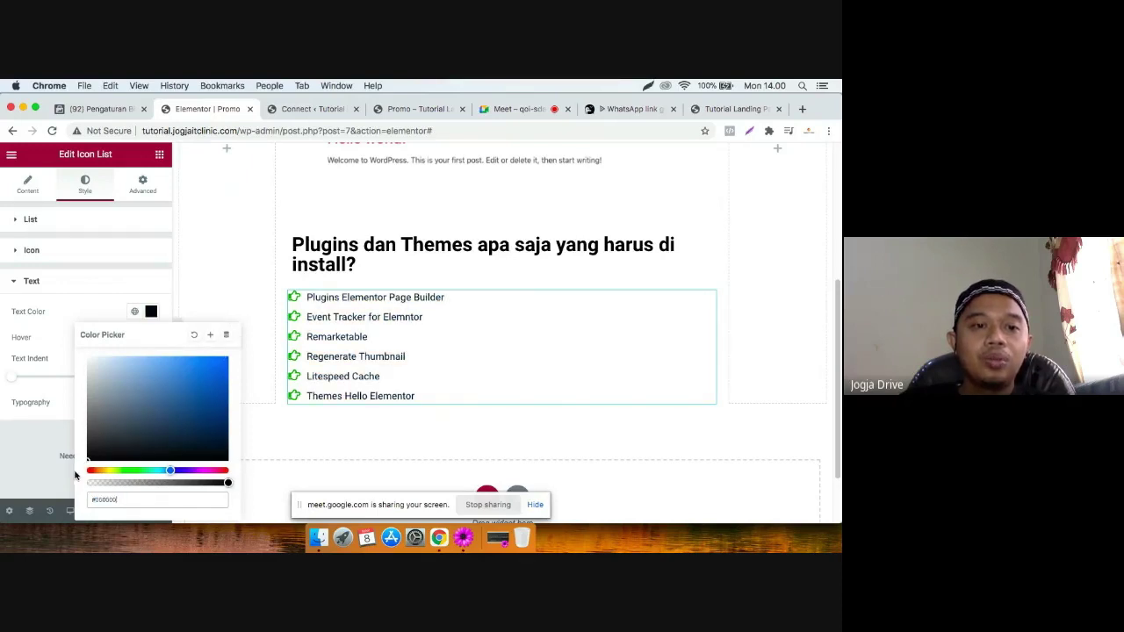
pyautogui.click(66, 403)
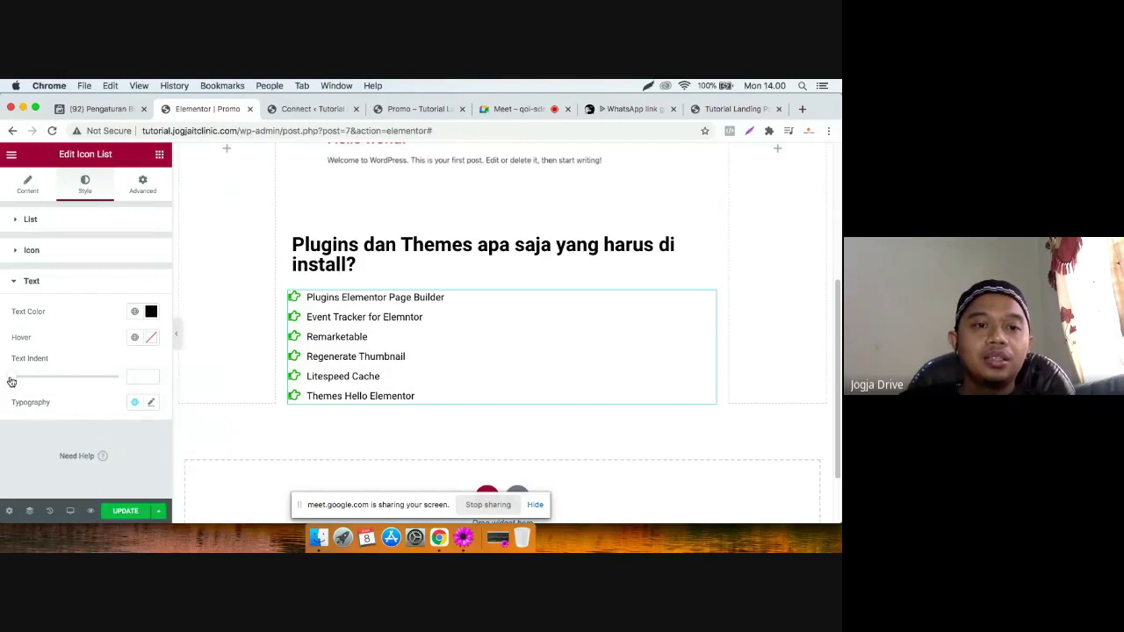
pyautogui.moveTo(12, 381); pyautogui.dragTo(23, 381)
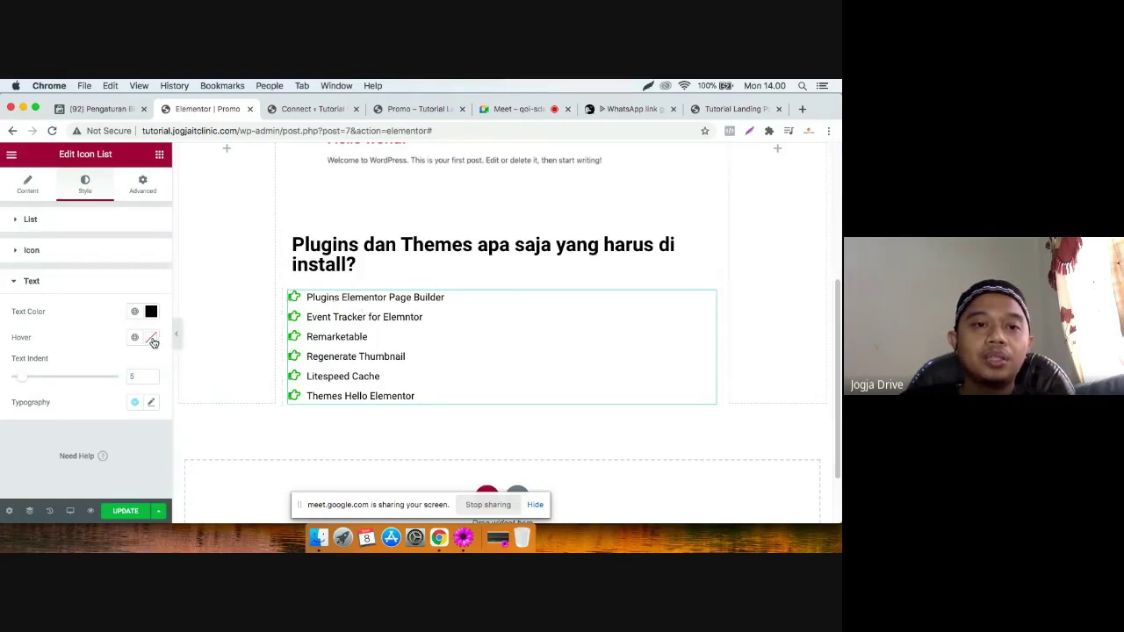
# Set the hover colour of the icon list's text to red and check it on the list items.
pyautogui.click(152, 342)
pyautogui.click(264, 271)
pyautogui.click(491, 176)
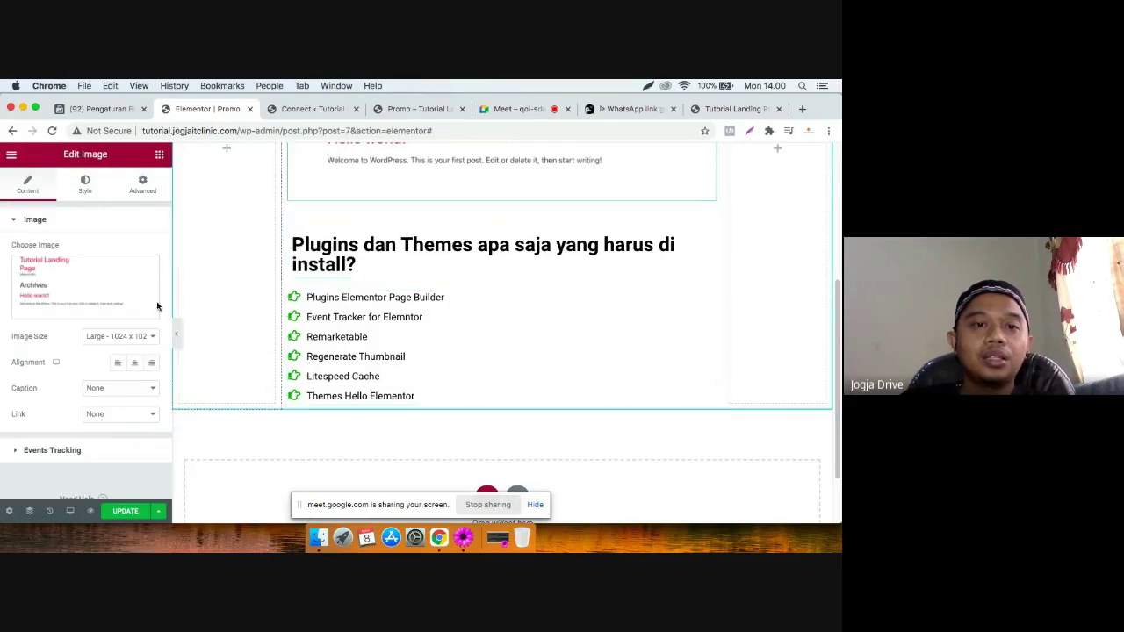
pyautogui.click(359, 316)
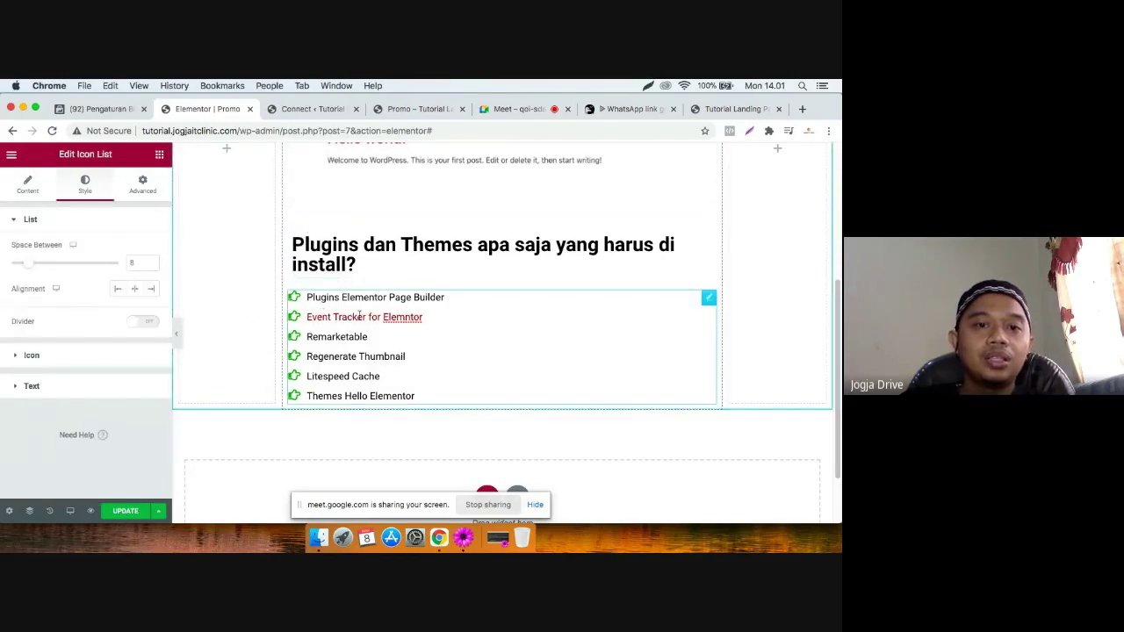
pyautogui.click(37, 385)
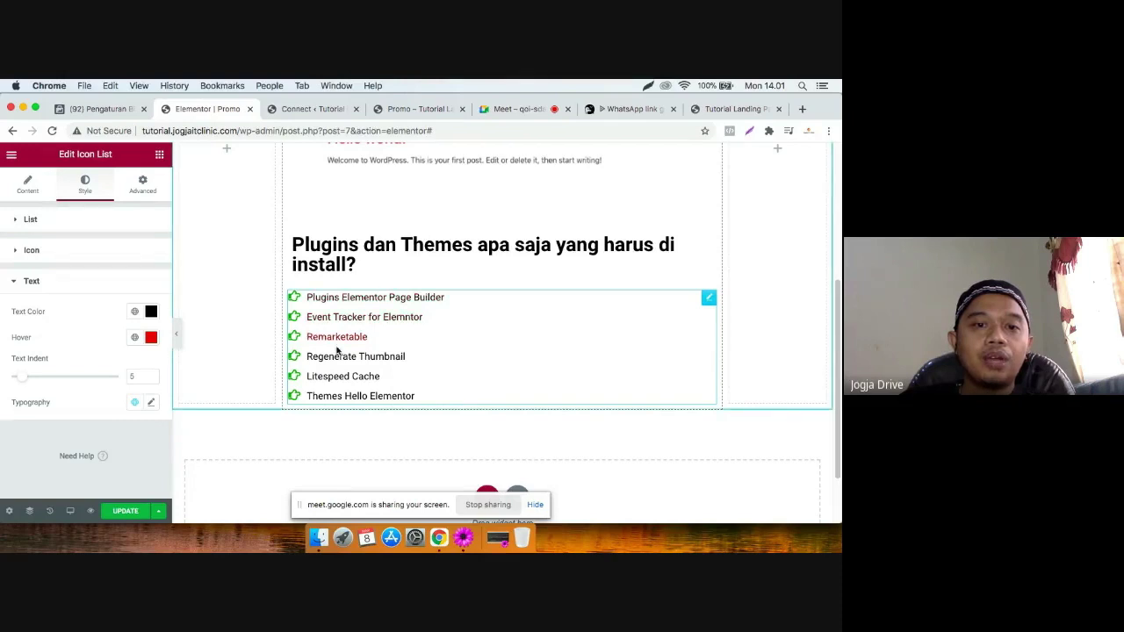
# Try enlarging the icon list's text to size 51 and reset its typography to the default.
pyautogui.click(151, 402)
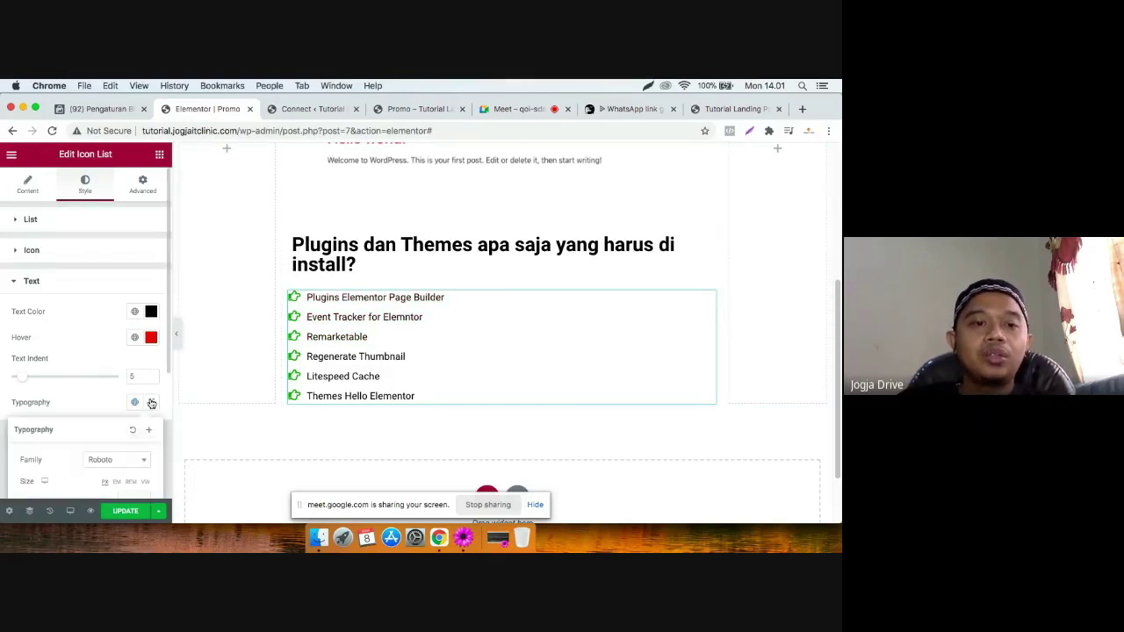
pyautogui.scroll(-5, 113, 422)
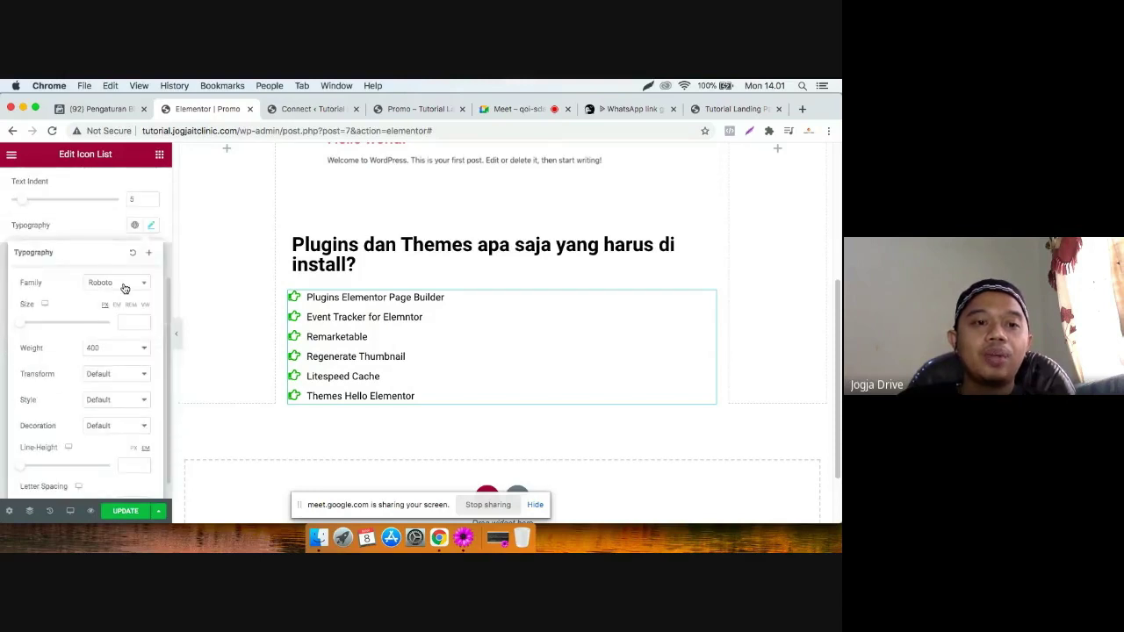
pyautogui.click(117, 282)
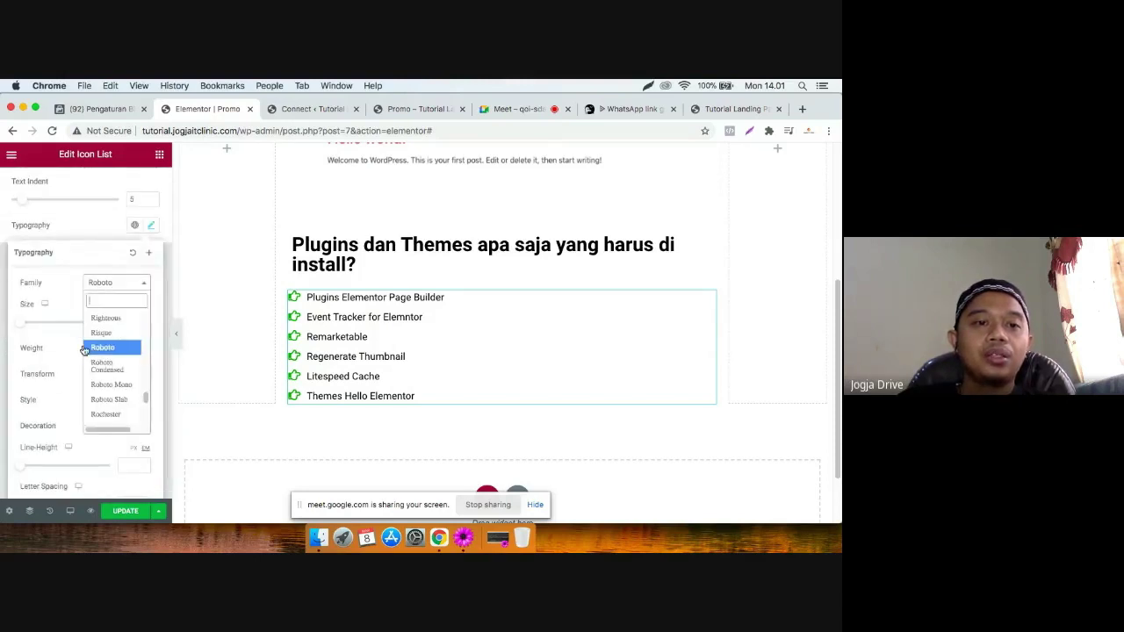
pyautogui.click(61, 256)
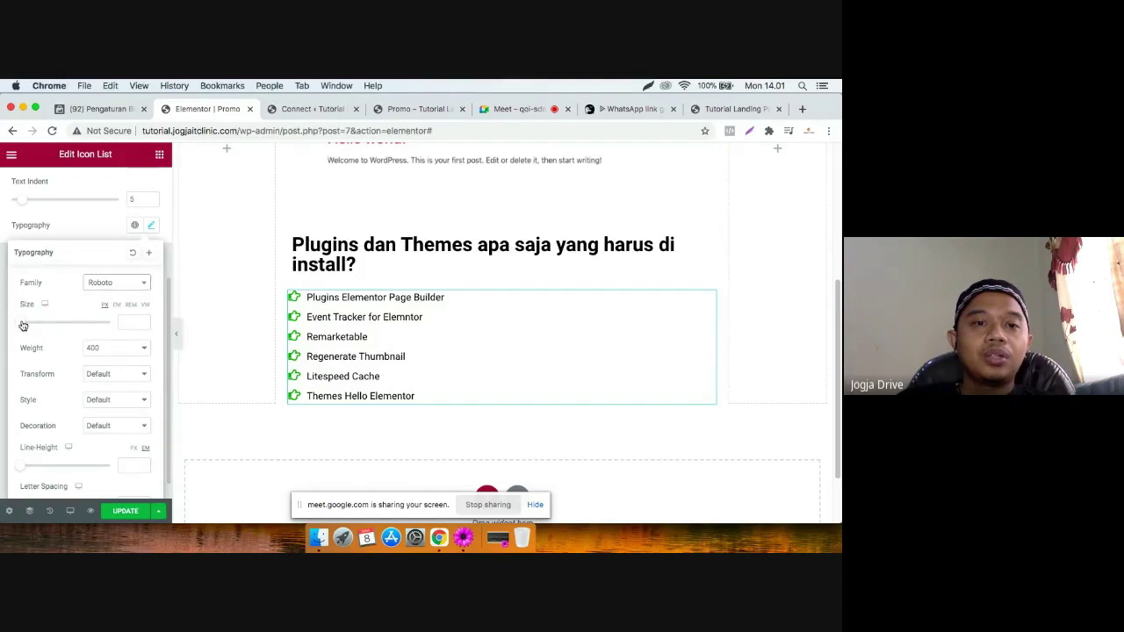
pyautogui.moveTo(23, 326); pyautogui.dragTo(46, 328)
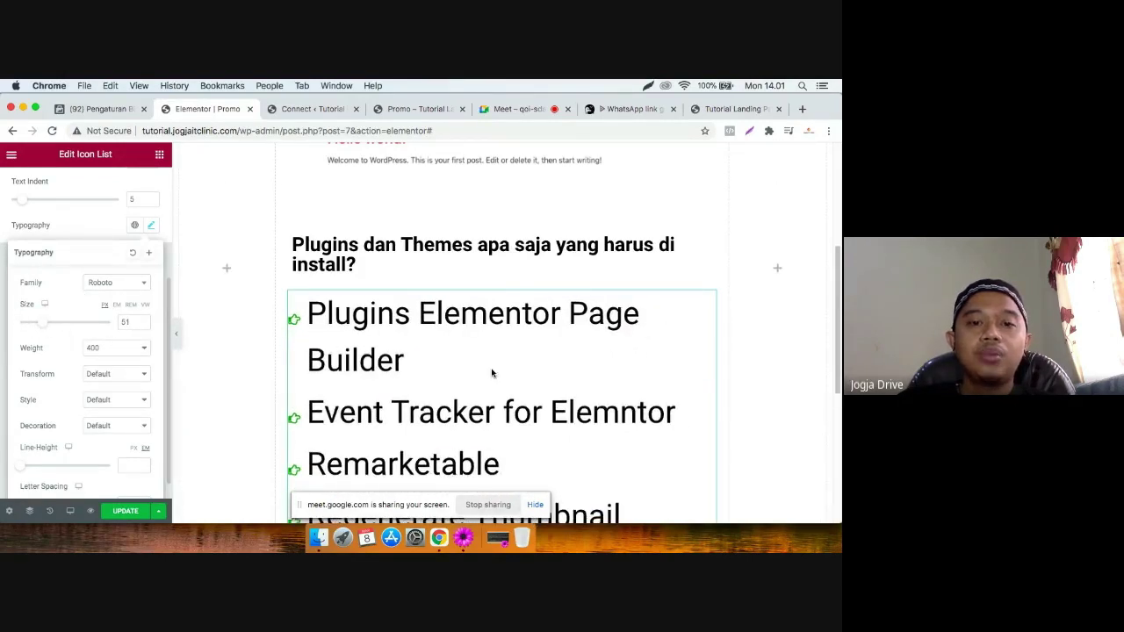
pyautogui.click(133, 254)
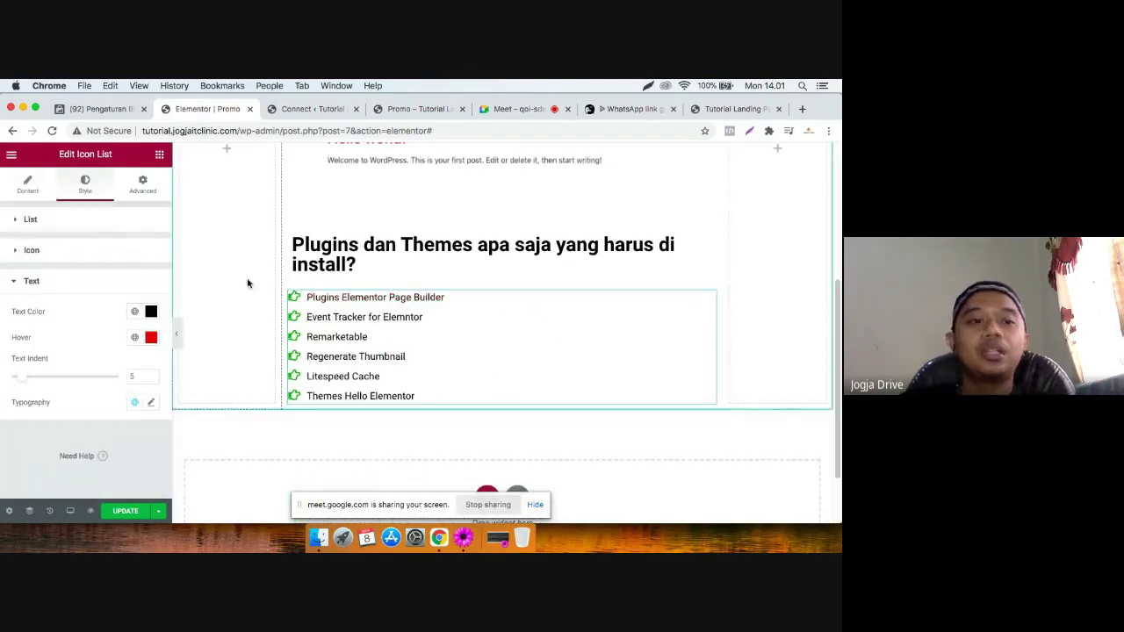
# Reduce the size of the icon list's hand icons to 15.
pyautogui.click(54, 257)
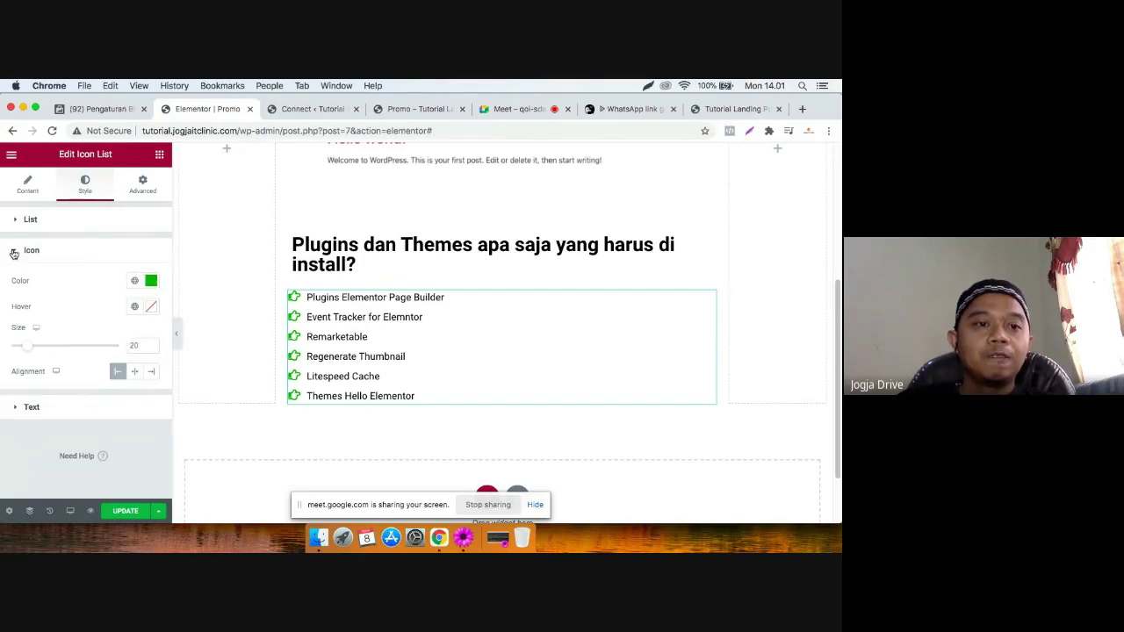
pyautogui.moveTo(29, 352); pyautogui.dragTo(24, 352)
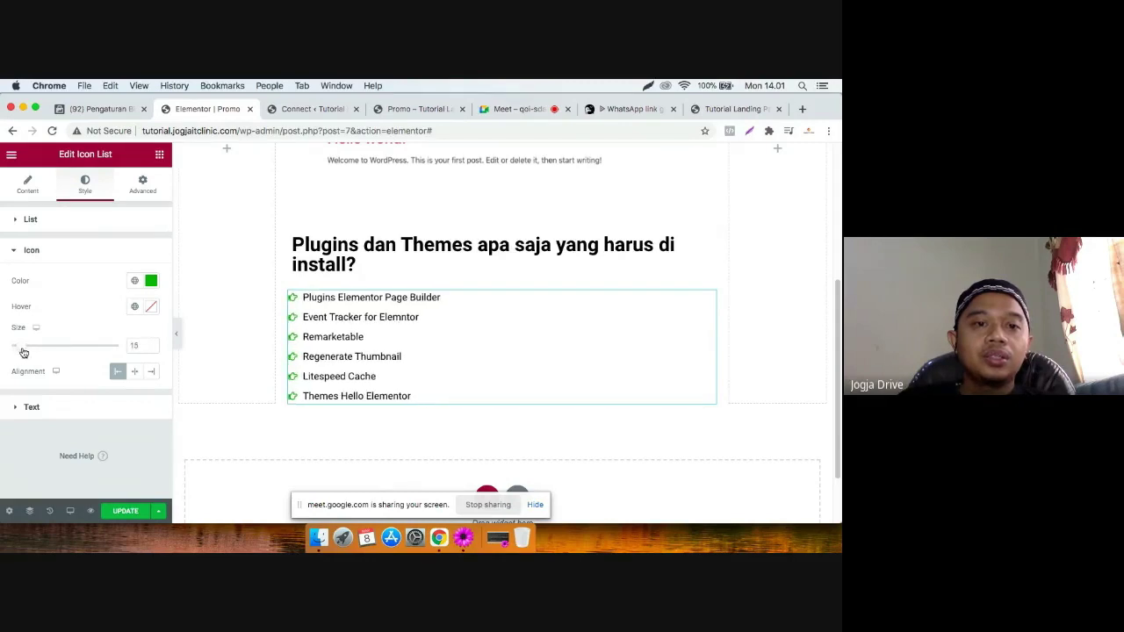
pyautogui.click(29, 408)
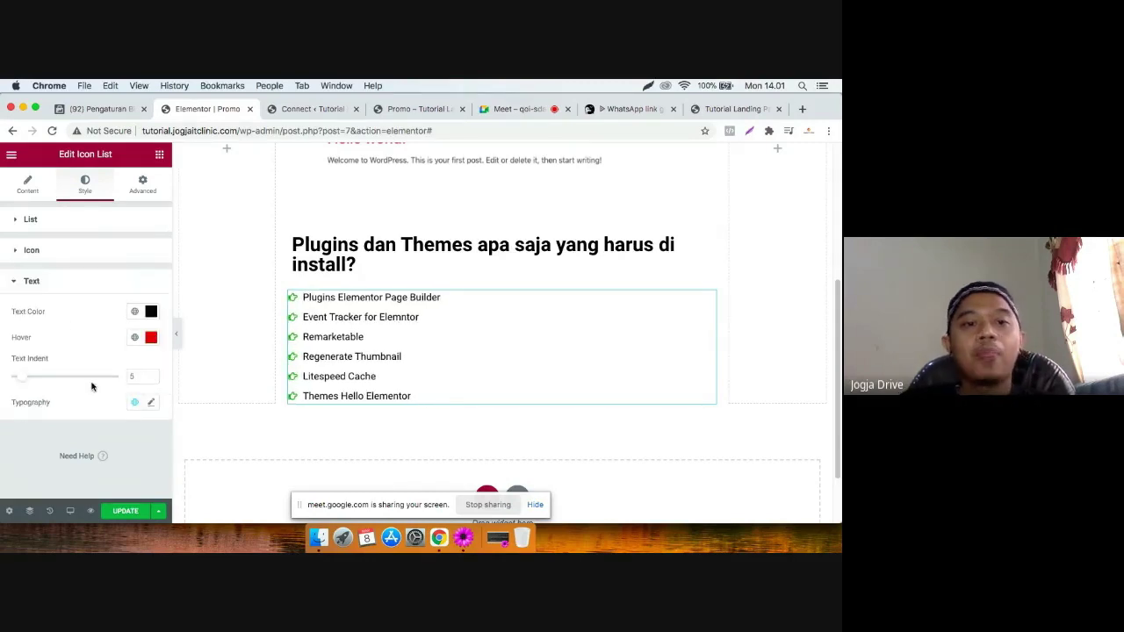
pyautogui.scroll(5, 602, 276)
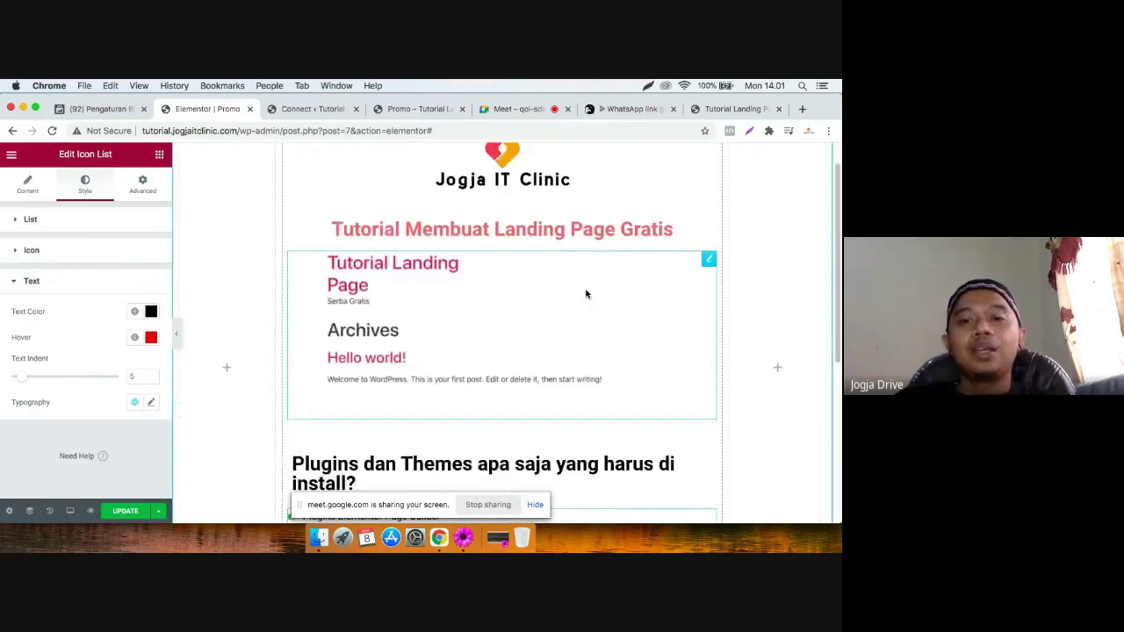
pyautogui.scroll(-7, 587, 296)
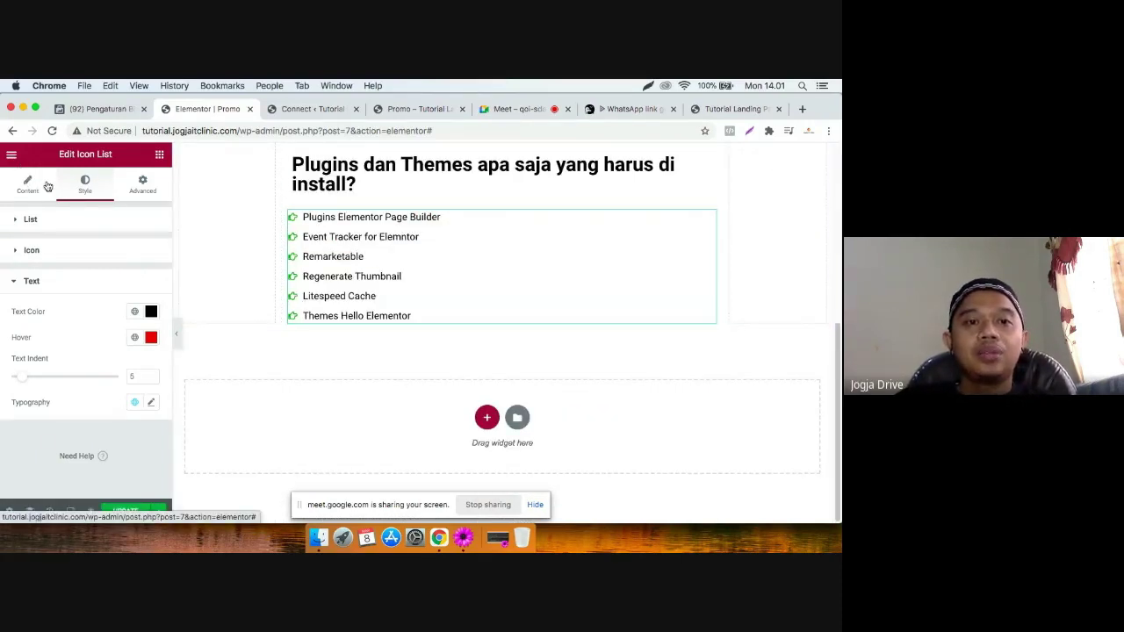
pyautogui.scroll(3, 466, 271)
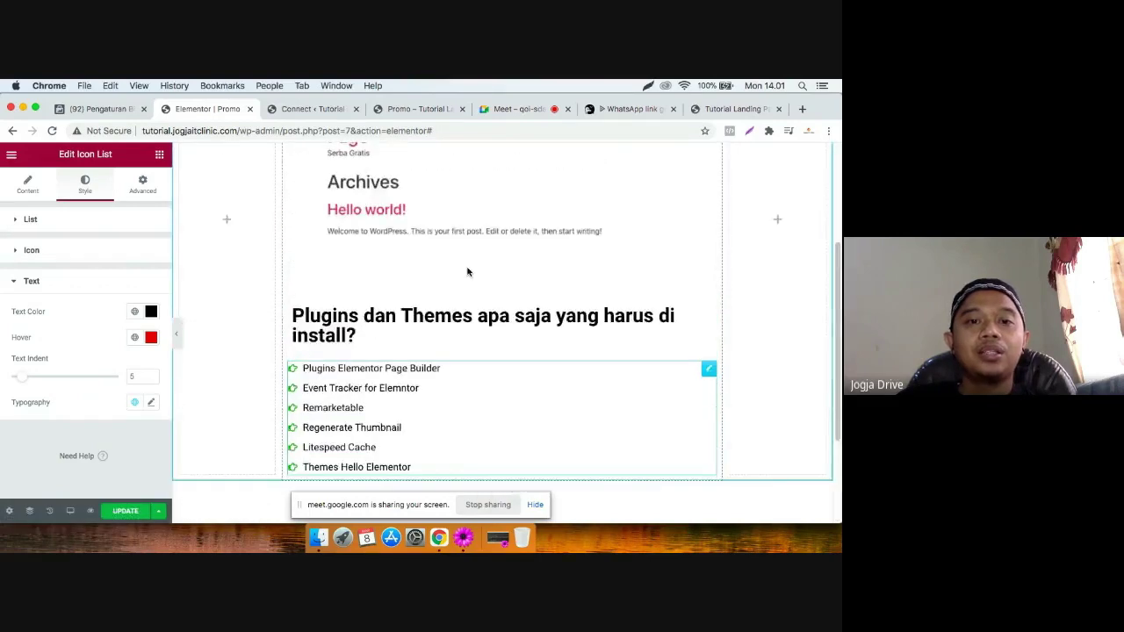
pyautogui.scroll(-3, 466, 272)
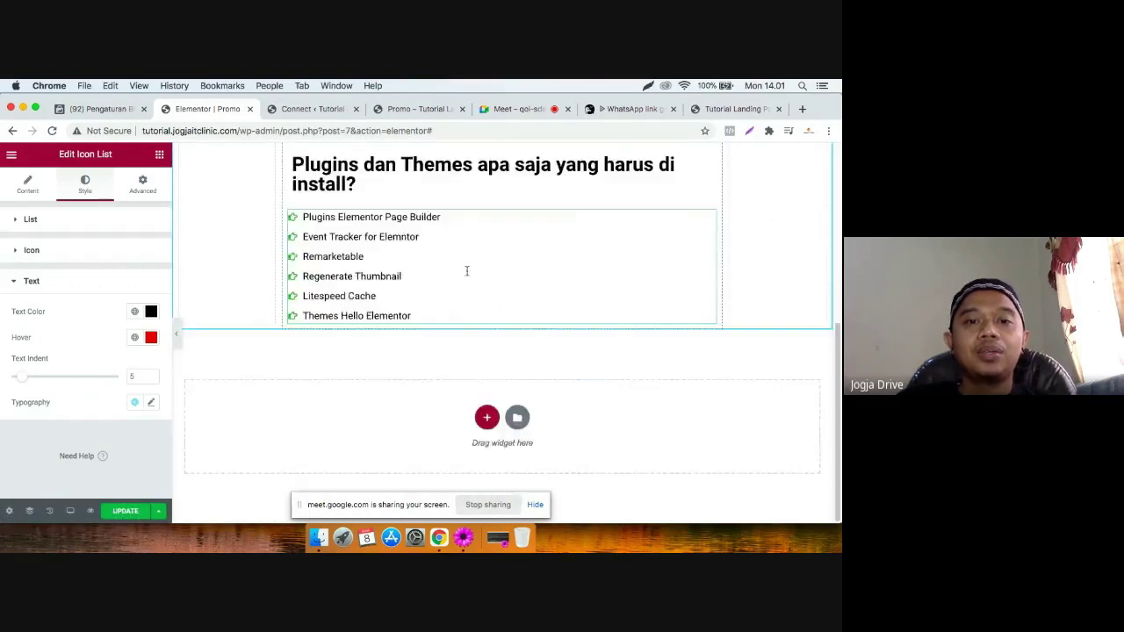
# Add a Text Editor widget below the icon list reading "Apabila ada pertanyaan, silahkan menghubungi kami di tombol di bawah ini.".
pyautogui.click(159, 155)
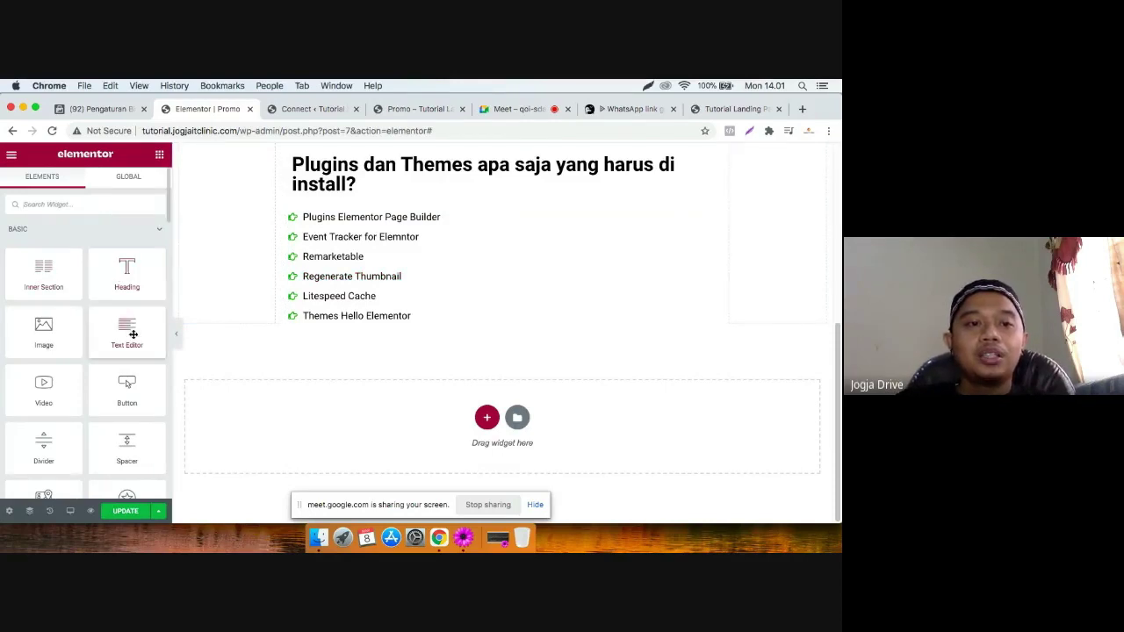
pyautogui.moveTo(132, 334); pyautogui.dragTo(455, 325)
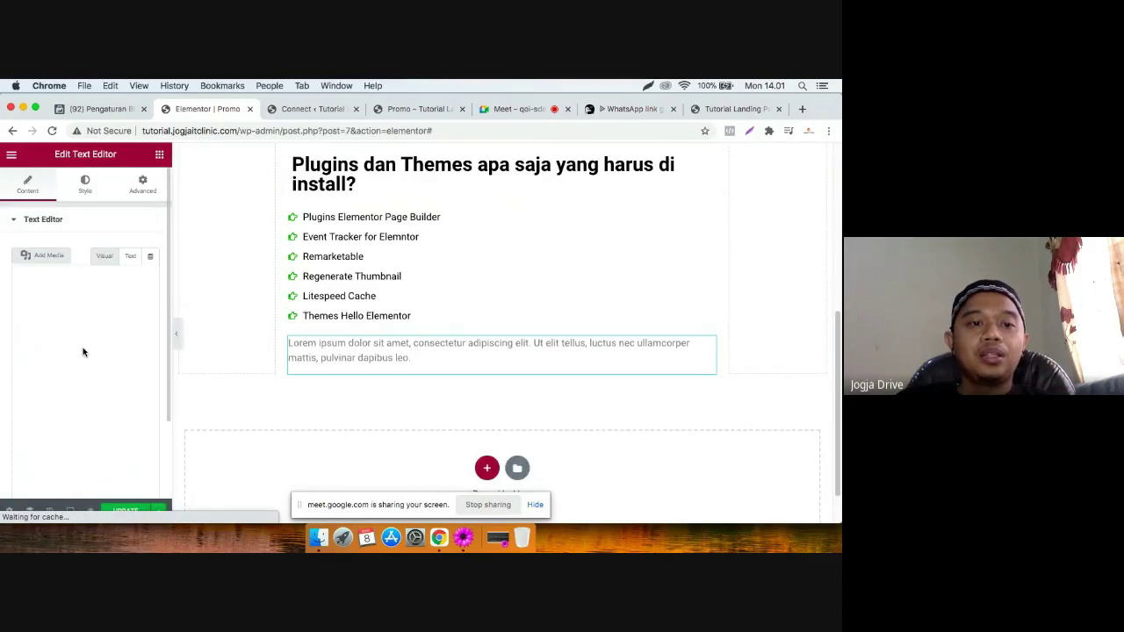
pyautogui.click(83, 353)
pyautogui.press('super+a')
pyautogui.write('Apab')
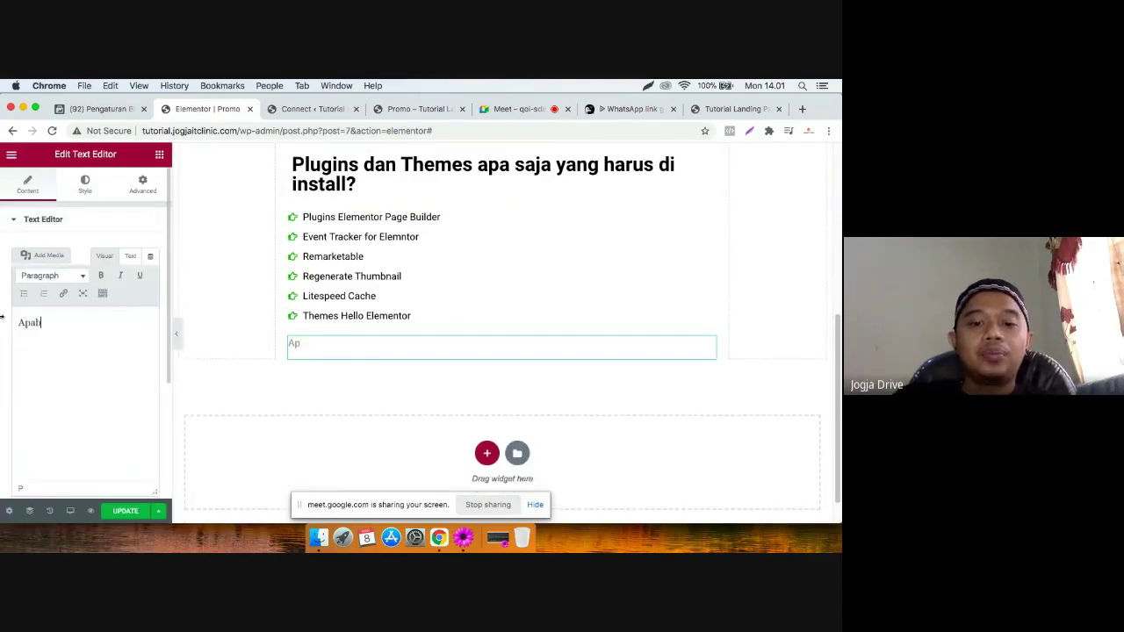
pyautogui.write('ila ada pertan')
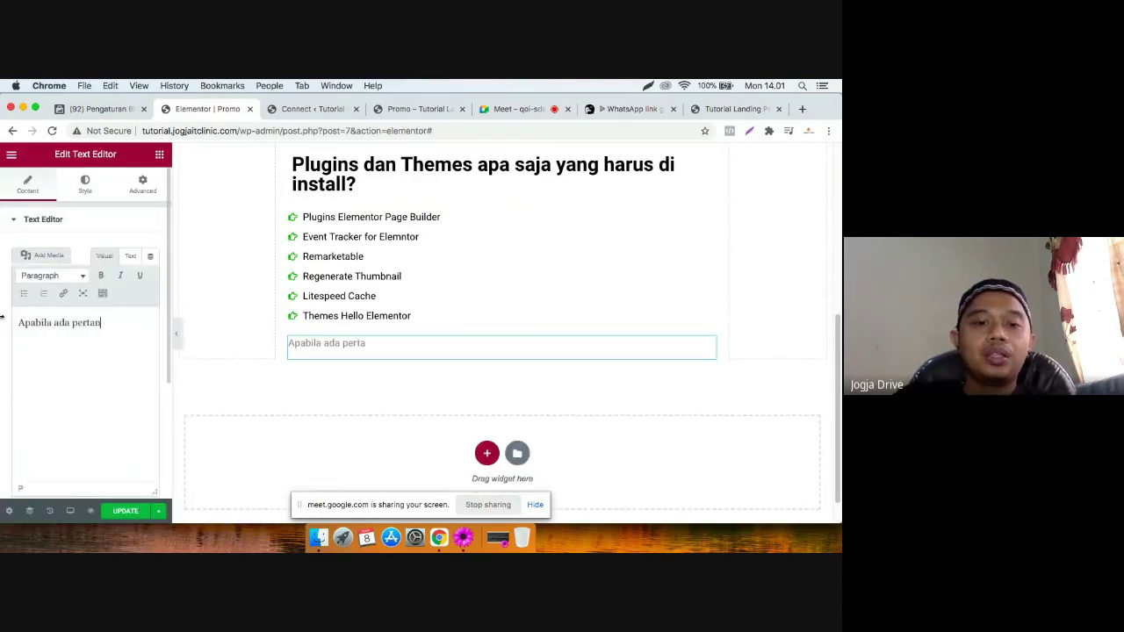
pyautogui.write('yaan, sil')
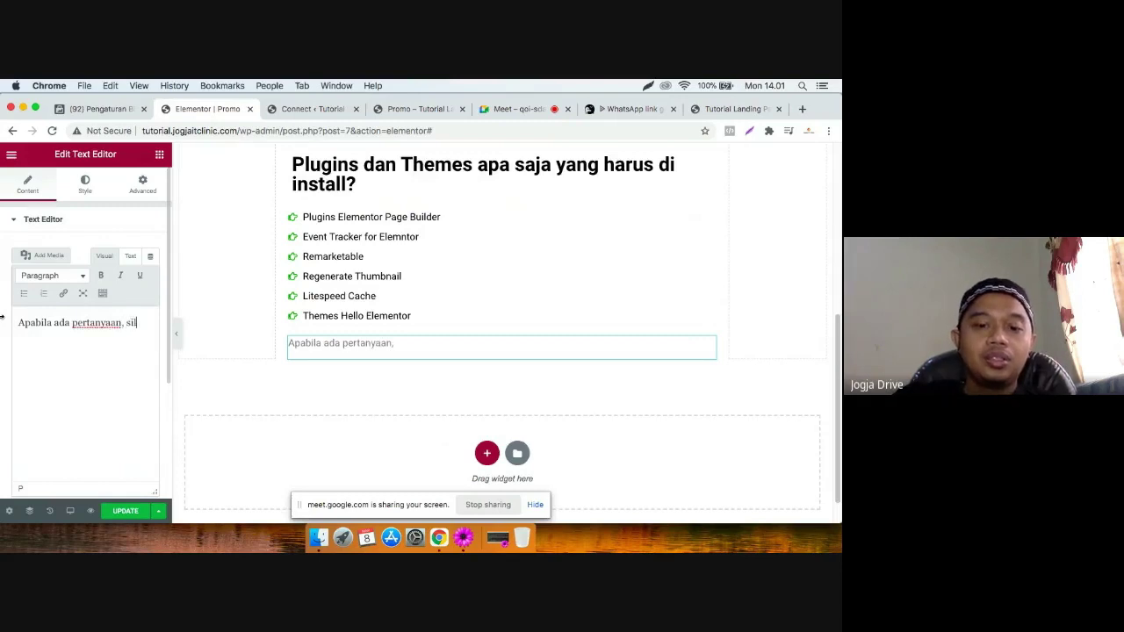
pyautogui.write('ahkan menghubung')
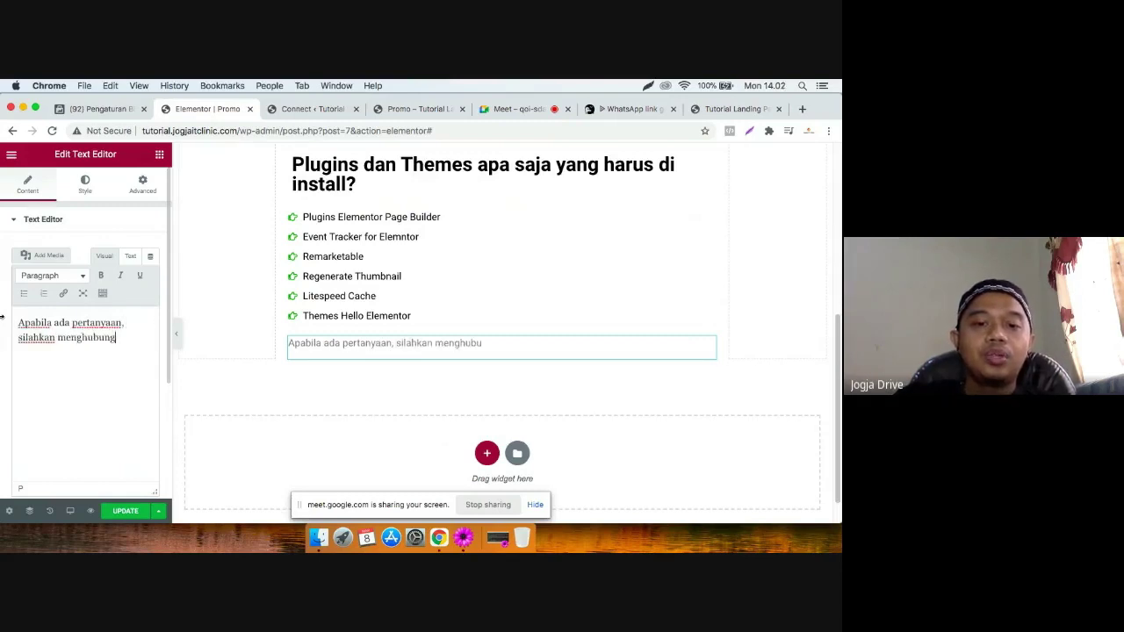
pyautogui.write('i kami di tombol di bawah ini.')
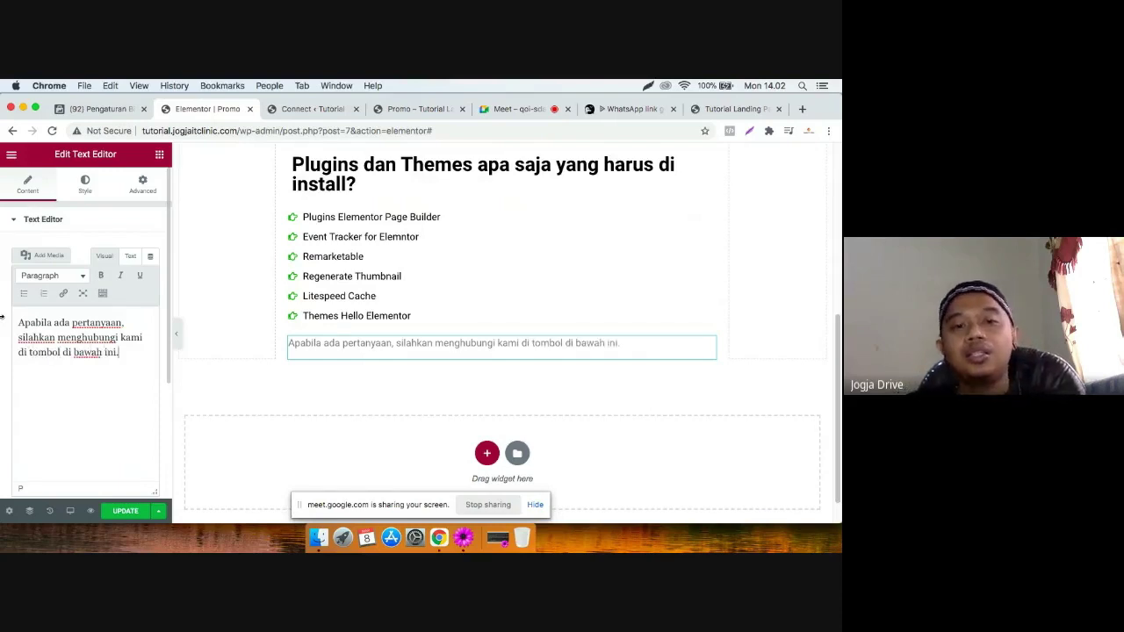
# Centre the new contact paragraph below the icon list and set its text colour to black.
pyautogui.moveTo(125, 352); pyautogui.dragTo(23, 321)
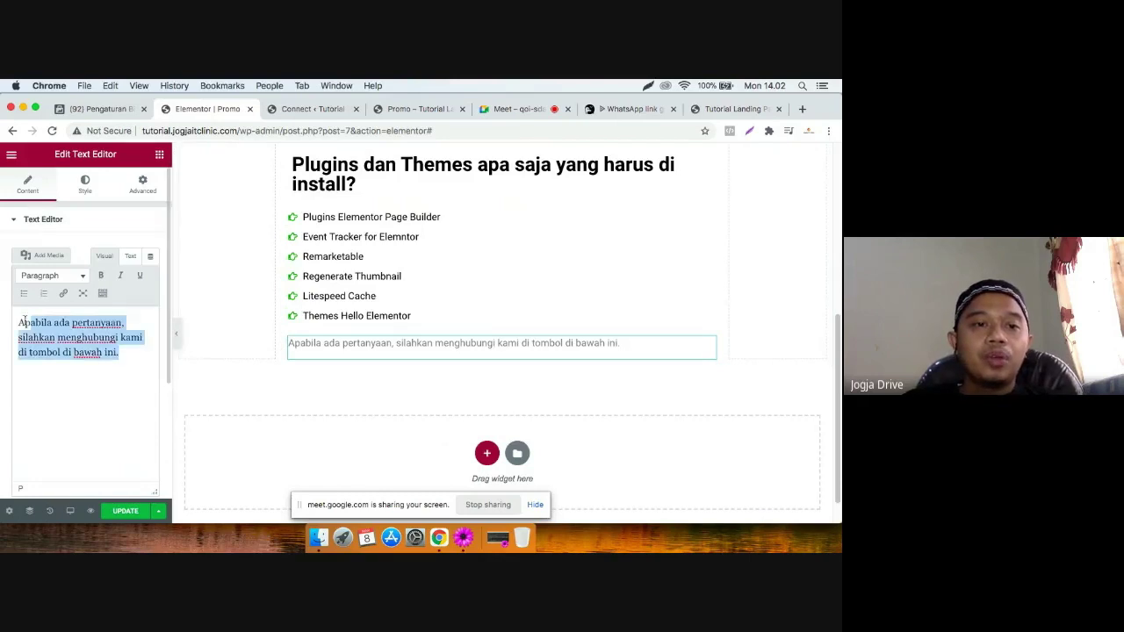
pyautogui.click(86, 183)
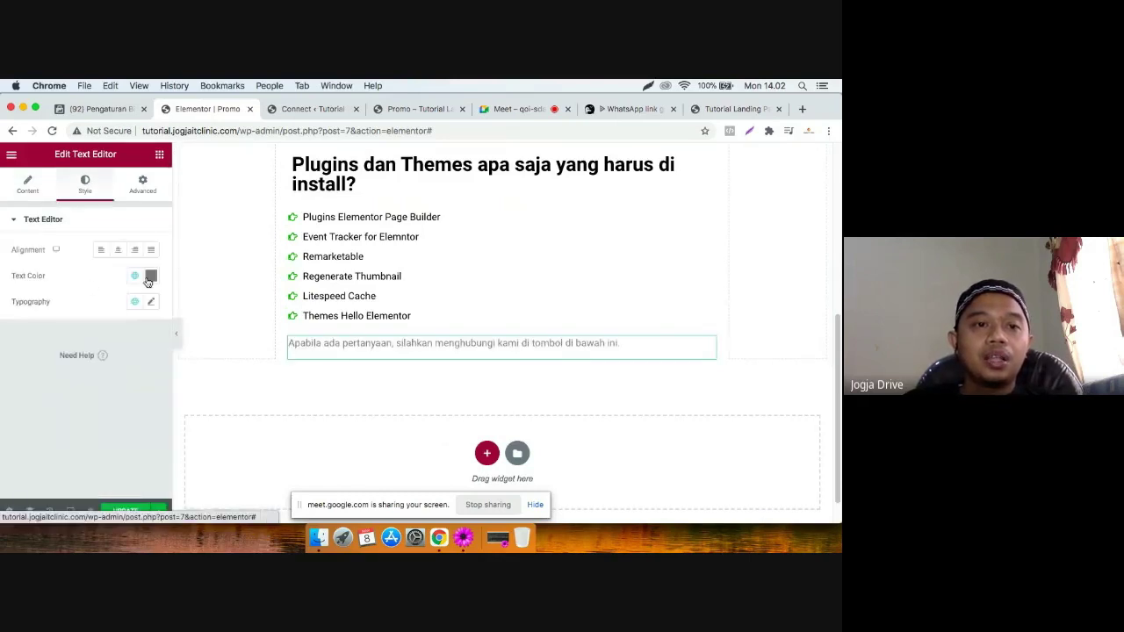
pyautogui.click(119, 252)
pyautogui.click(151, 276)
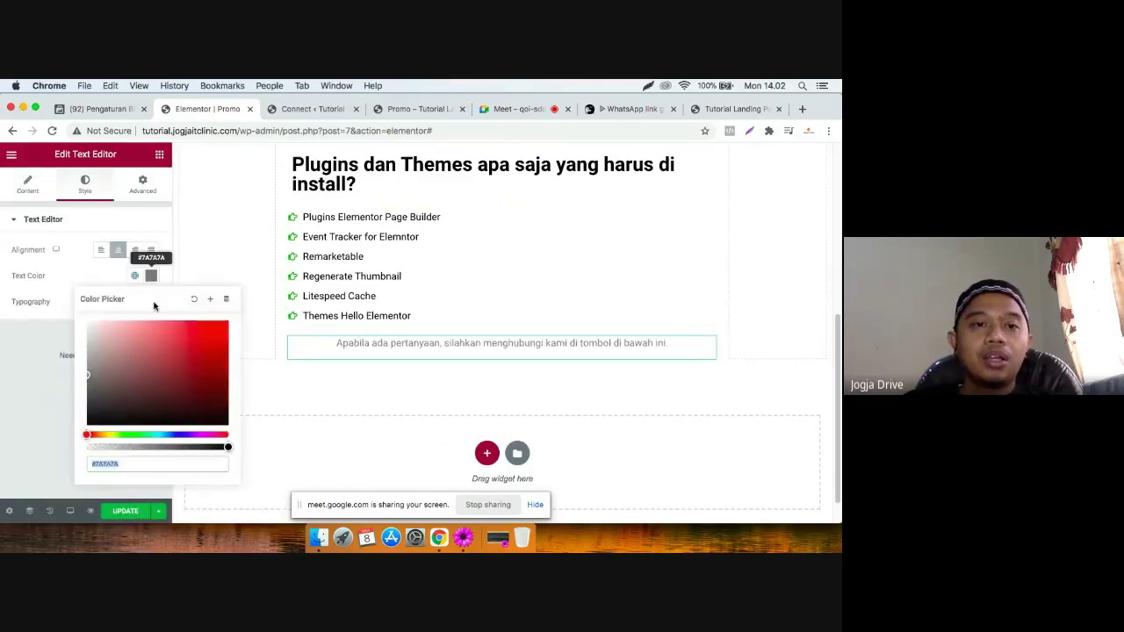
pyautogui.click(88, 423)
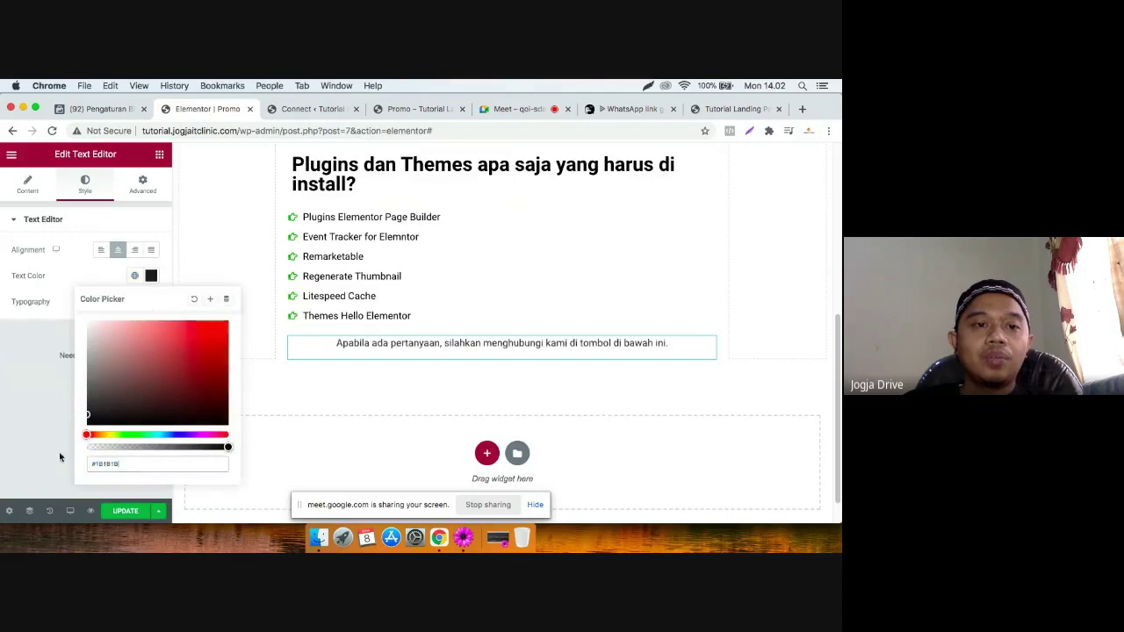
pyautogui.click(66, 289)
# Enlarge the contact paragraph's text to size 36 and set its top margin to 61.
pyautogui.click(151, 302)
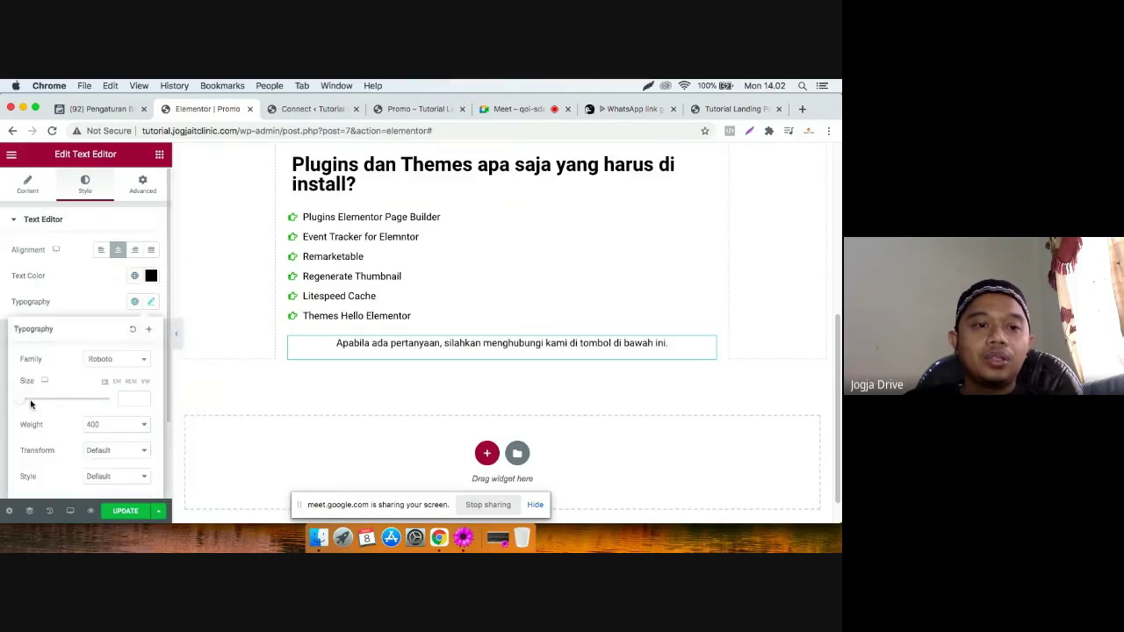
pyautogui.moveTo(27, 404); pyautogui.dragTo(40, 406)
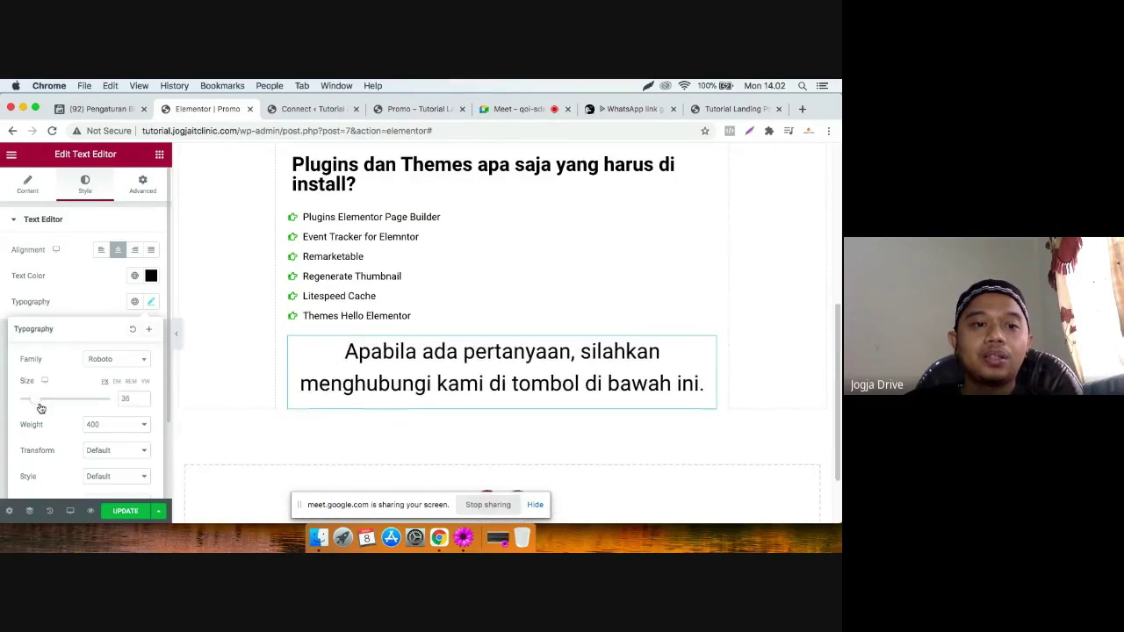
pyautogui.click(141, 186)
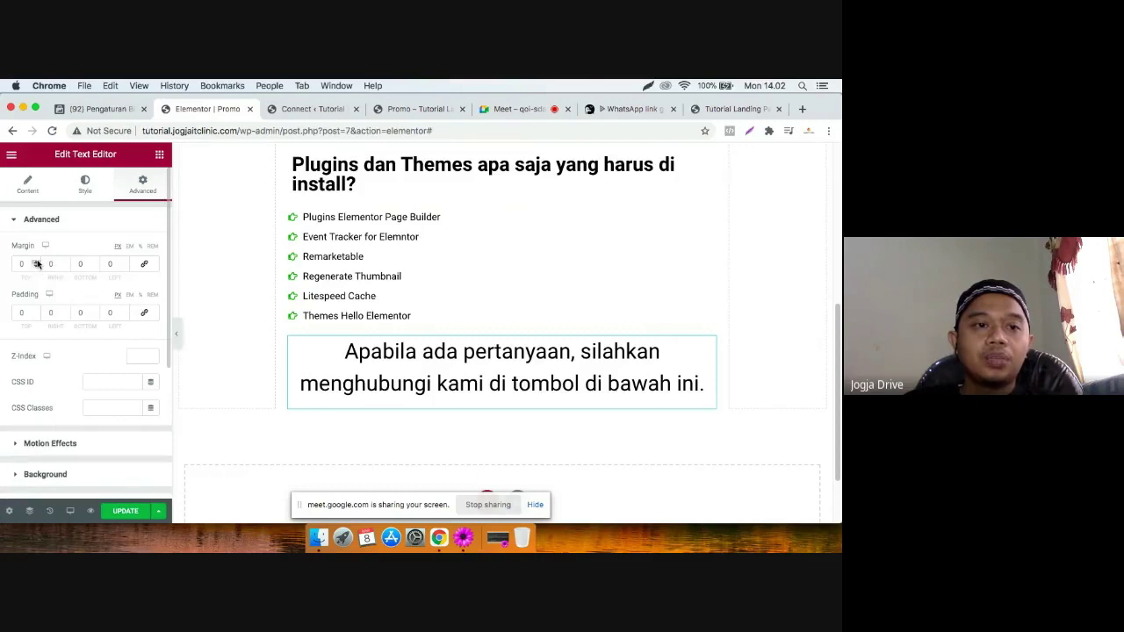
pyautogui.scroll(20, 37, 263)
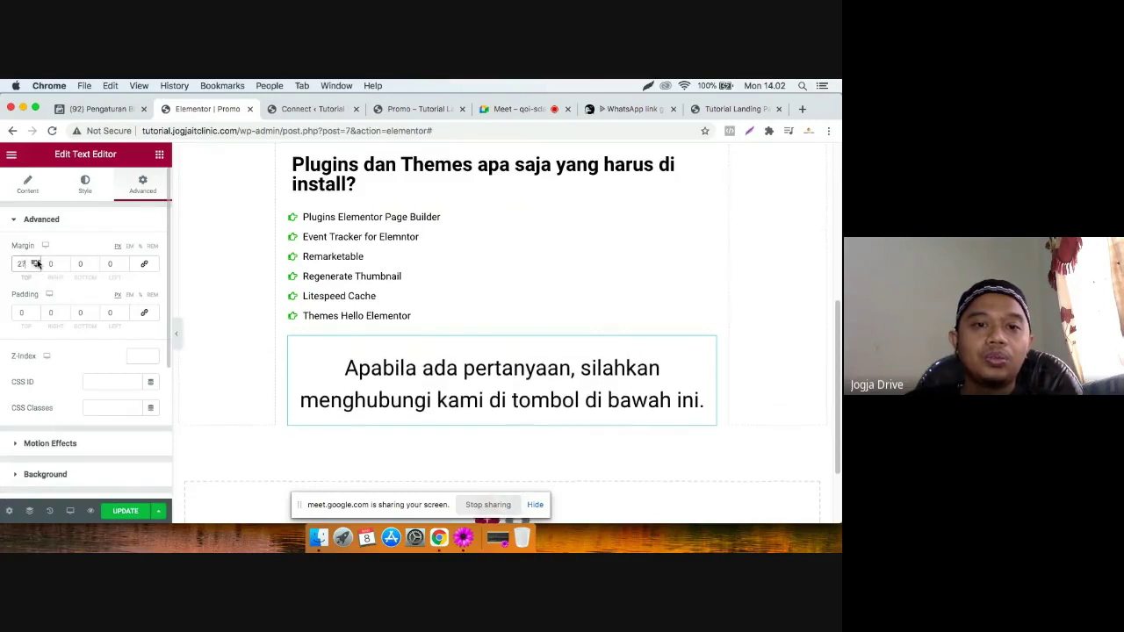
pyautogui.scroll(20, 37, 264)
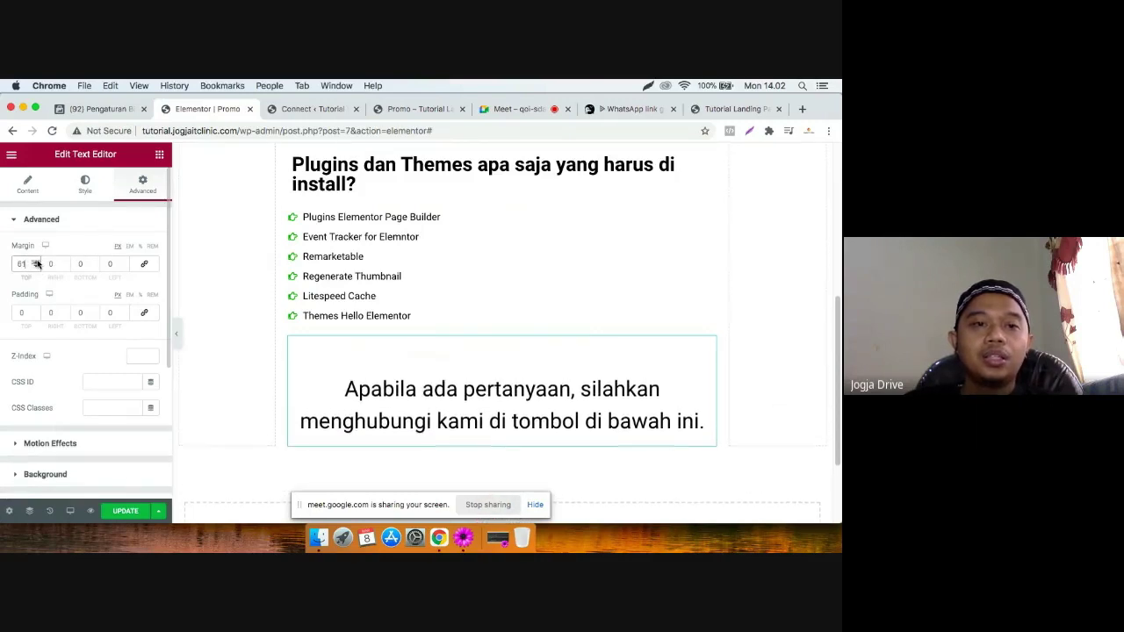
pyautogui.scroll(-2, 492, 391)
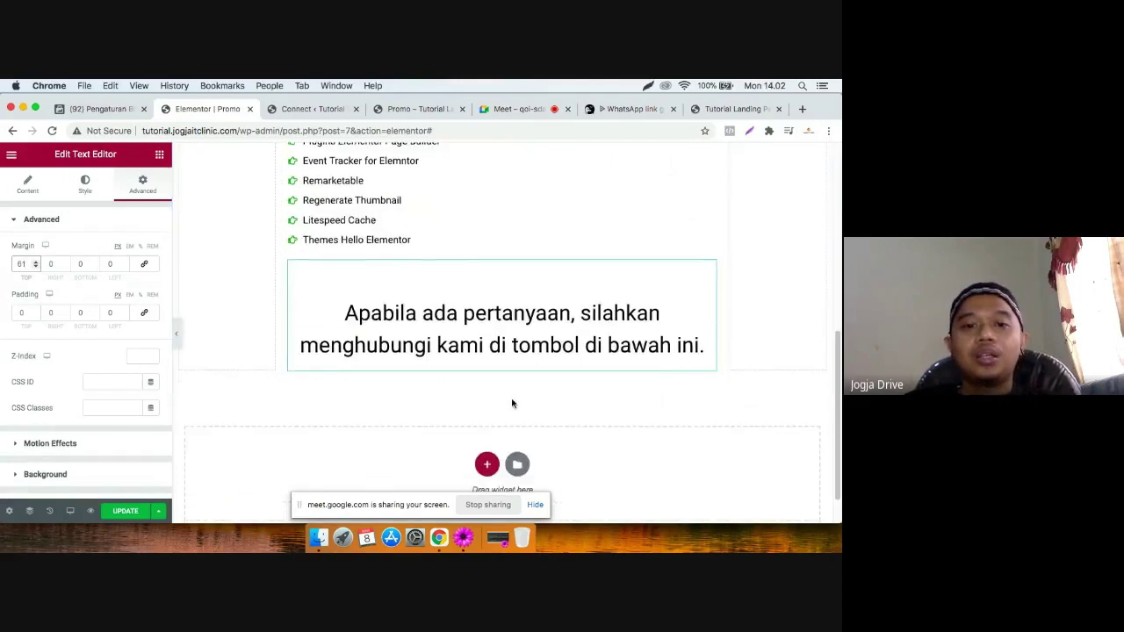
# Add an Icon widget directly below the contact paragraph.
pyautogui.click(28, 185)
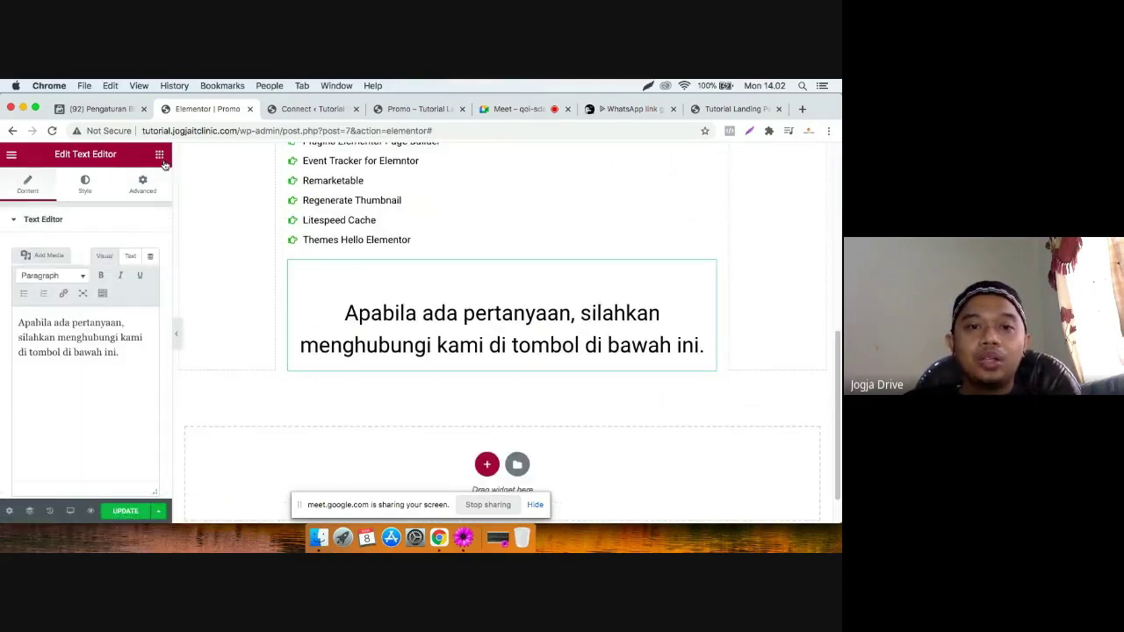
pyautogui.click(160, 157)
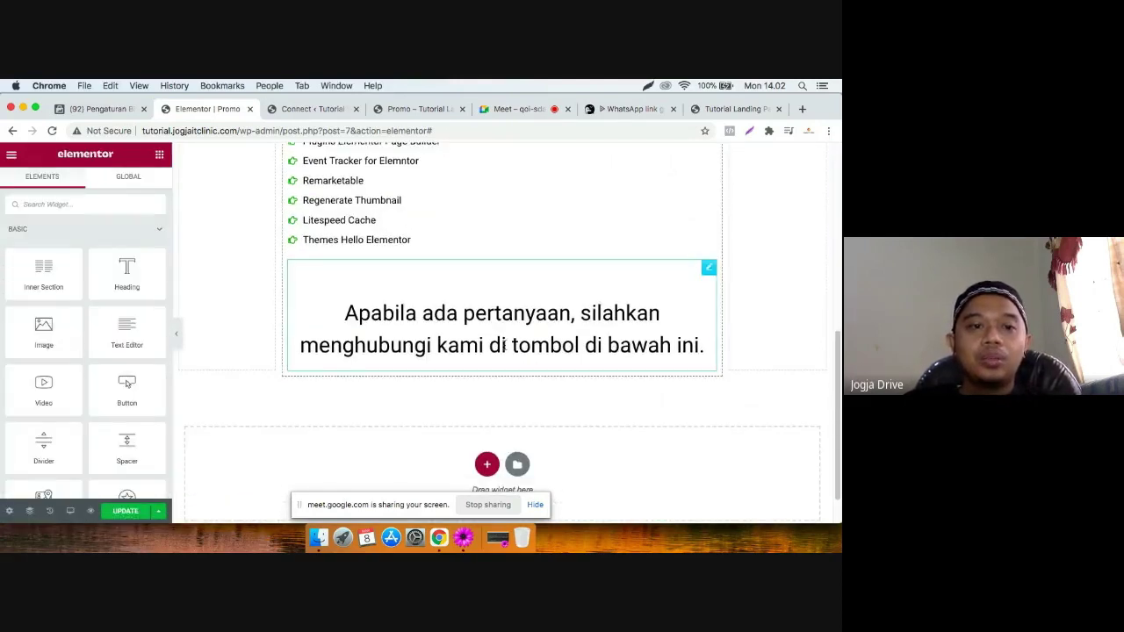
pyautogui.click(72, 204)
pyautogui.write('icon')
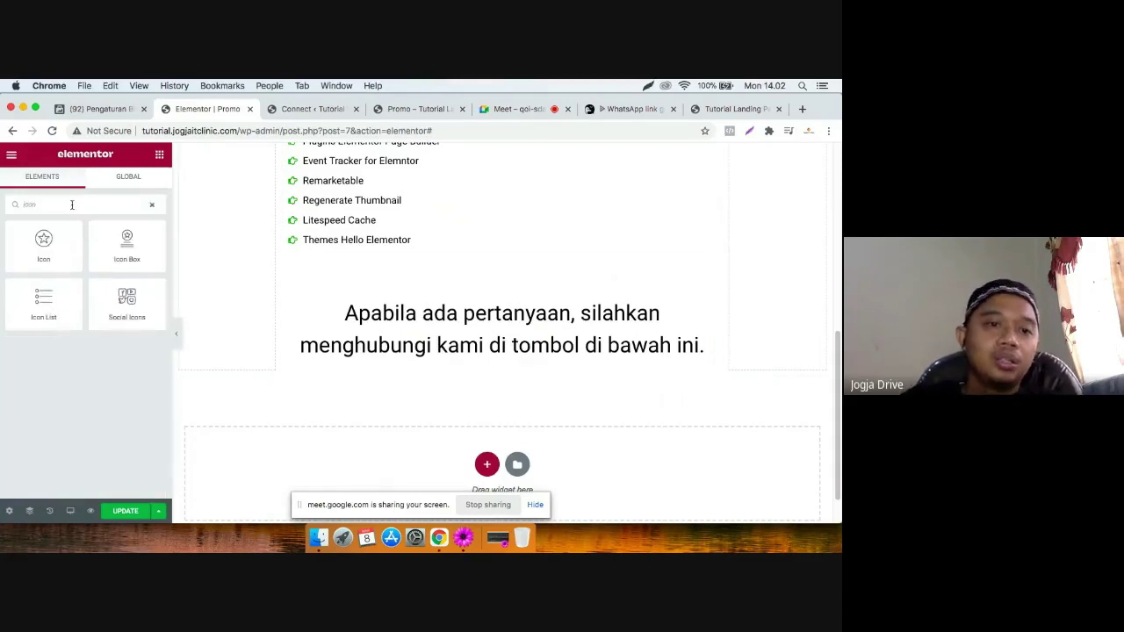
pyautogui.moveTo(50, 223); pyautogui.dragTo(492, 376)
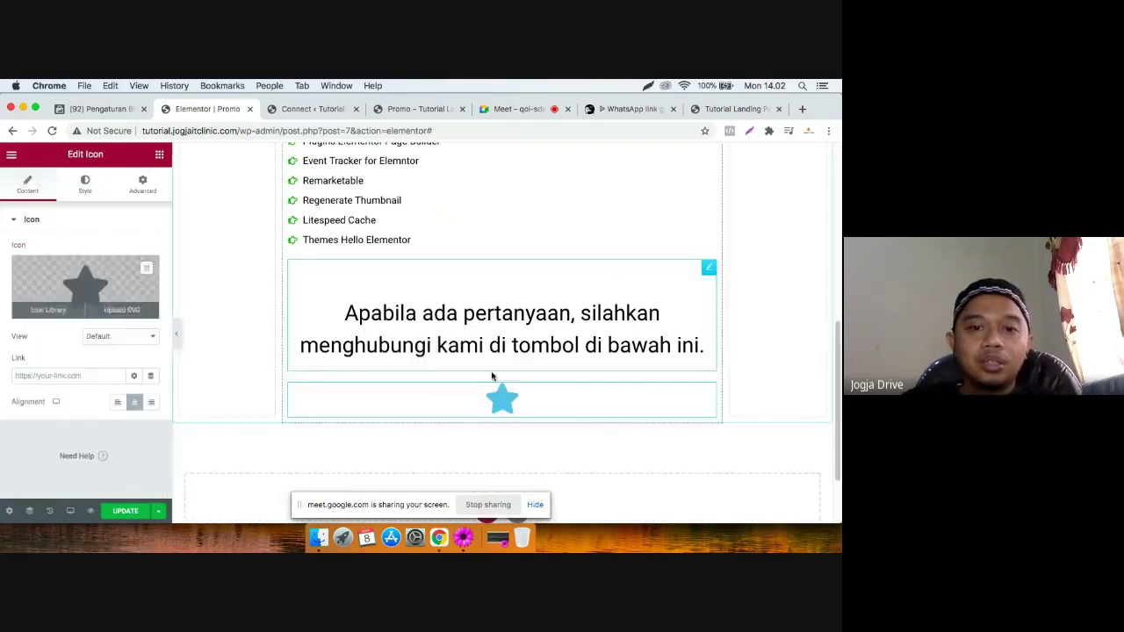
# Change the new icon to the plain down arrow from the icon library.
pyautogui.click(56, 309)
pyautogui.write('arro')
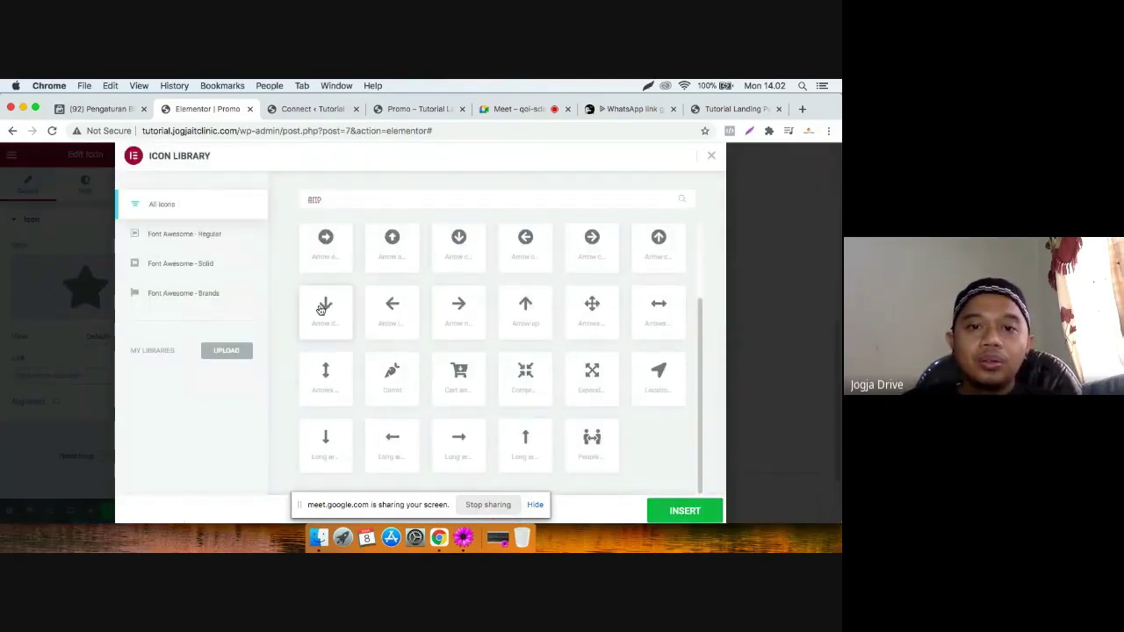
pyautogui.click(323, 308)
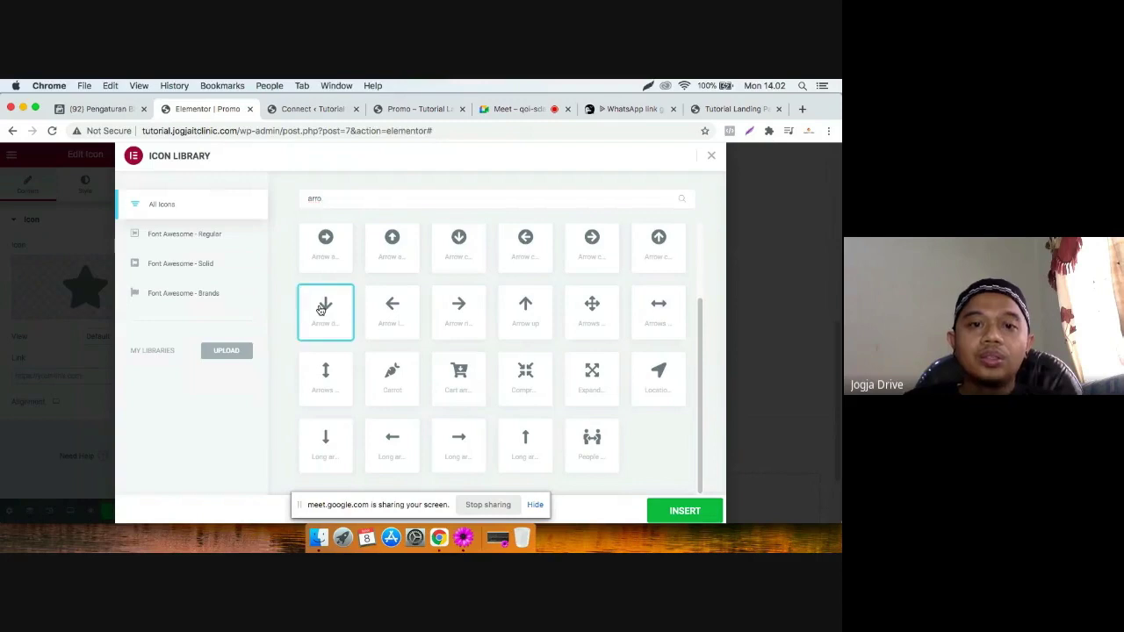
pyautogui.click(678, 511)
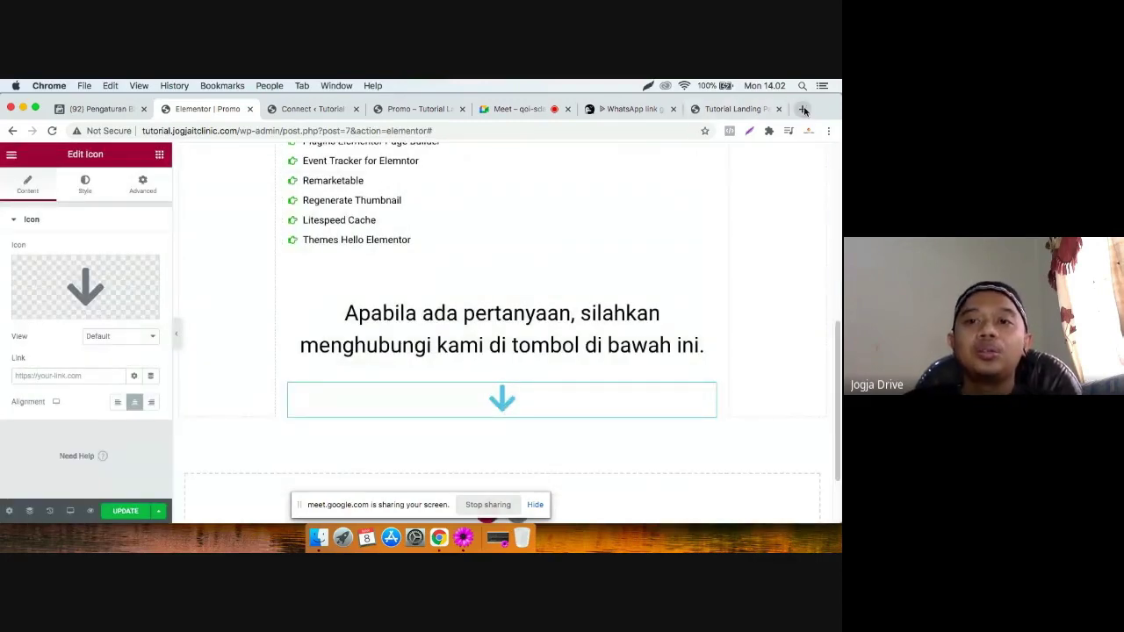
# Search Google Images in a new browser tab for "arrow for landing page png".
pyautogui.click(802, 109)
pyautogui.write('a')
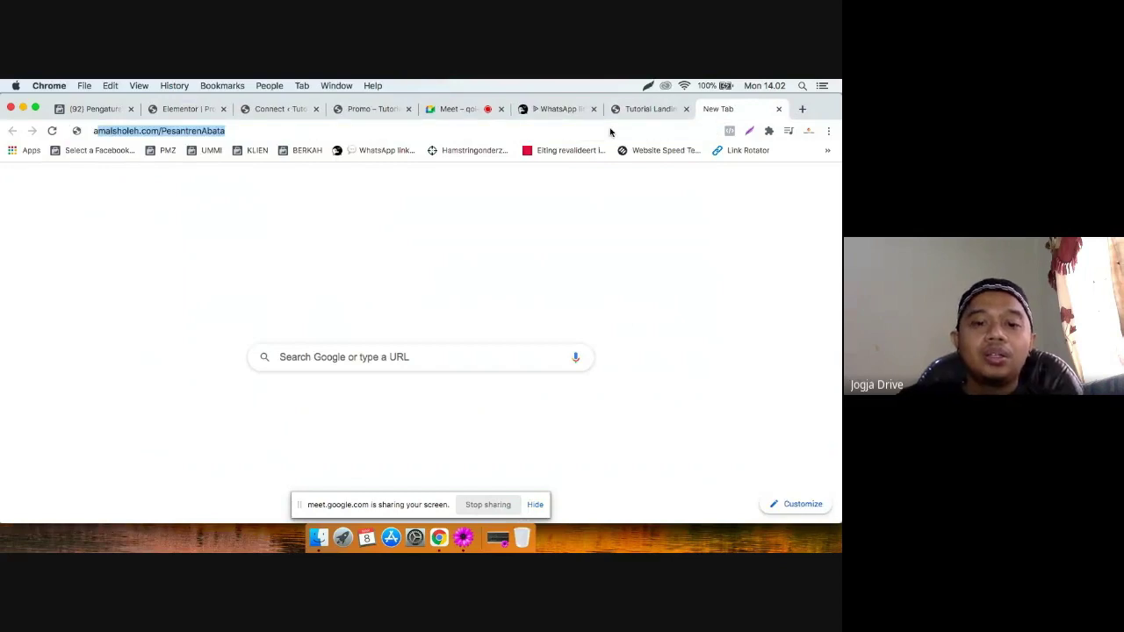
pyautogui.write('rrow ')
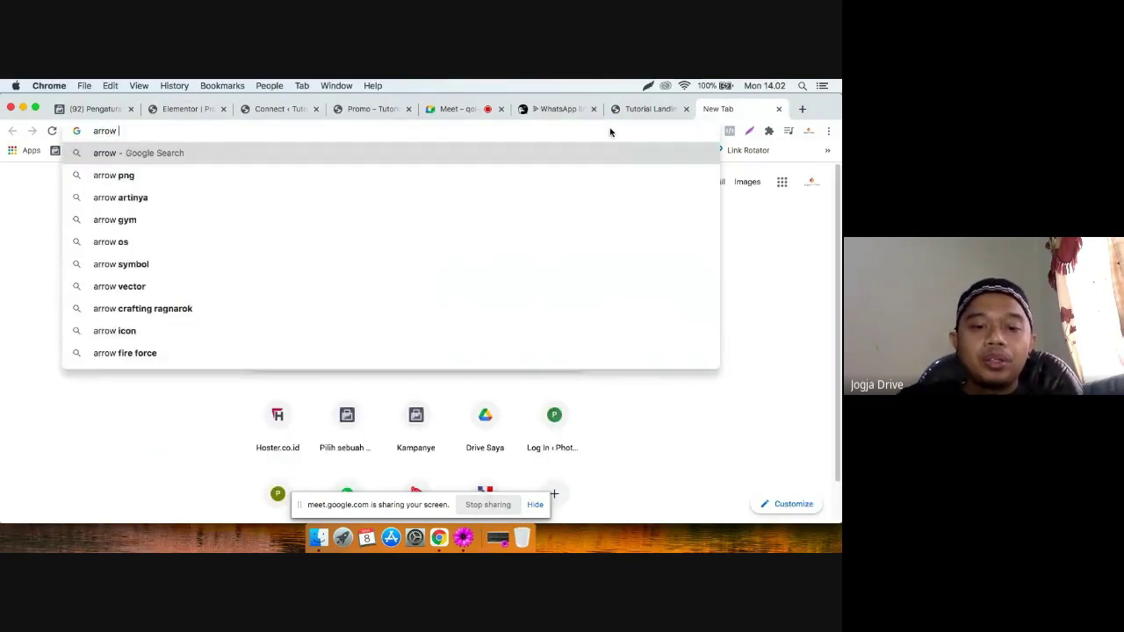
pyautogui.write('landing page')
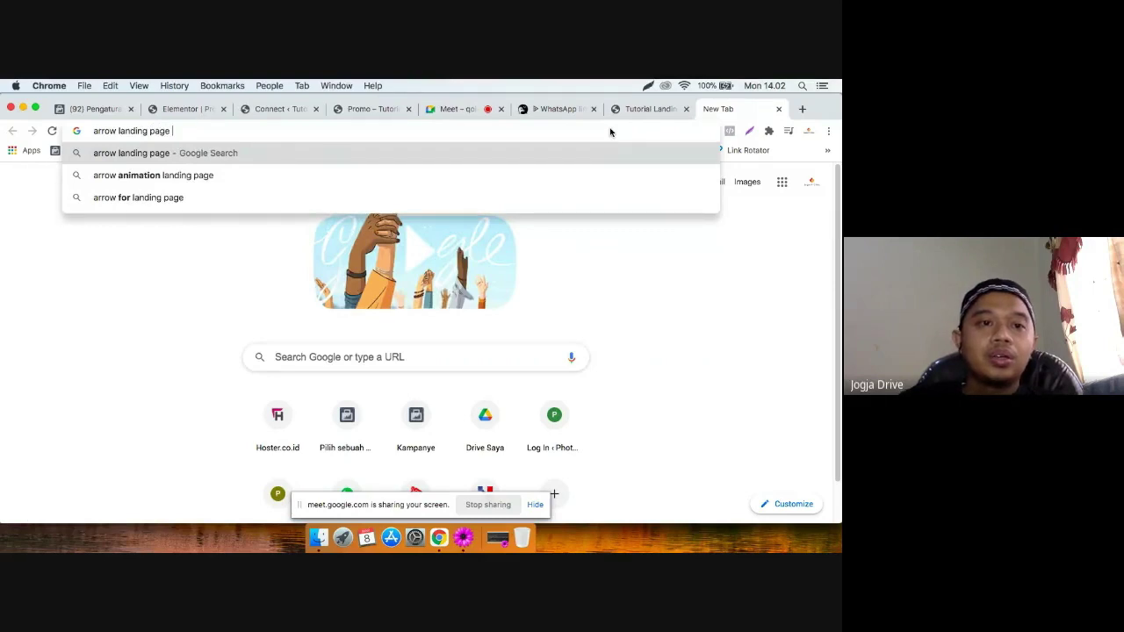
pyautogui.press('Down')
pyautogui.press('Down')
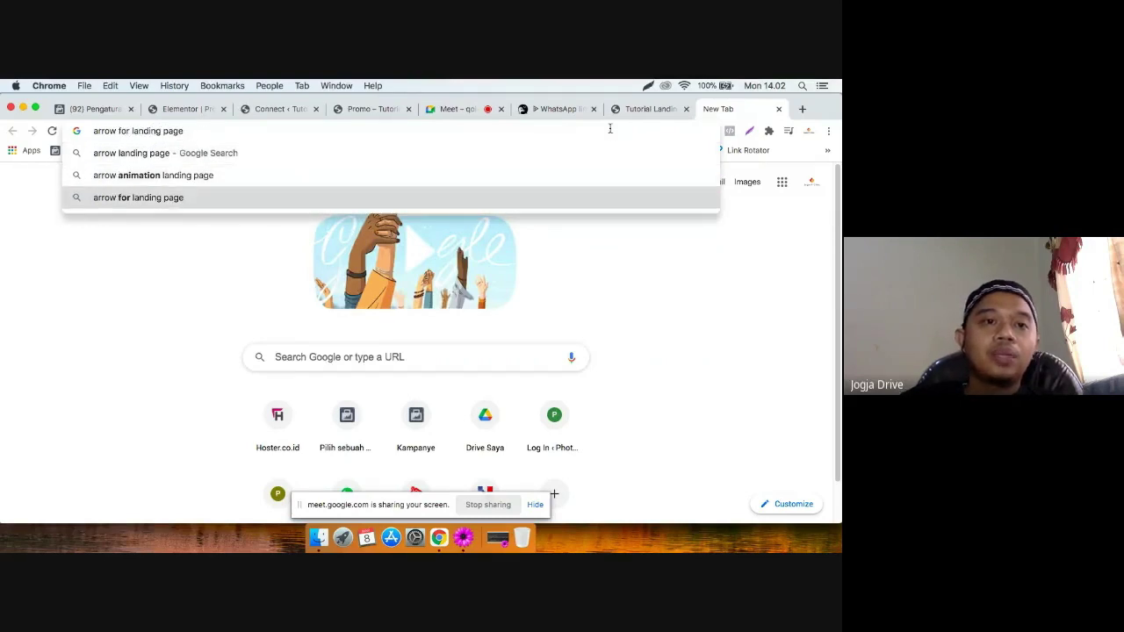
pyautogui.press('Return')
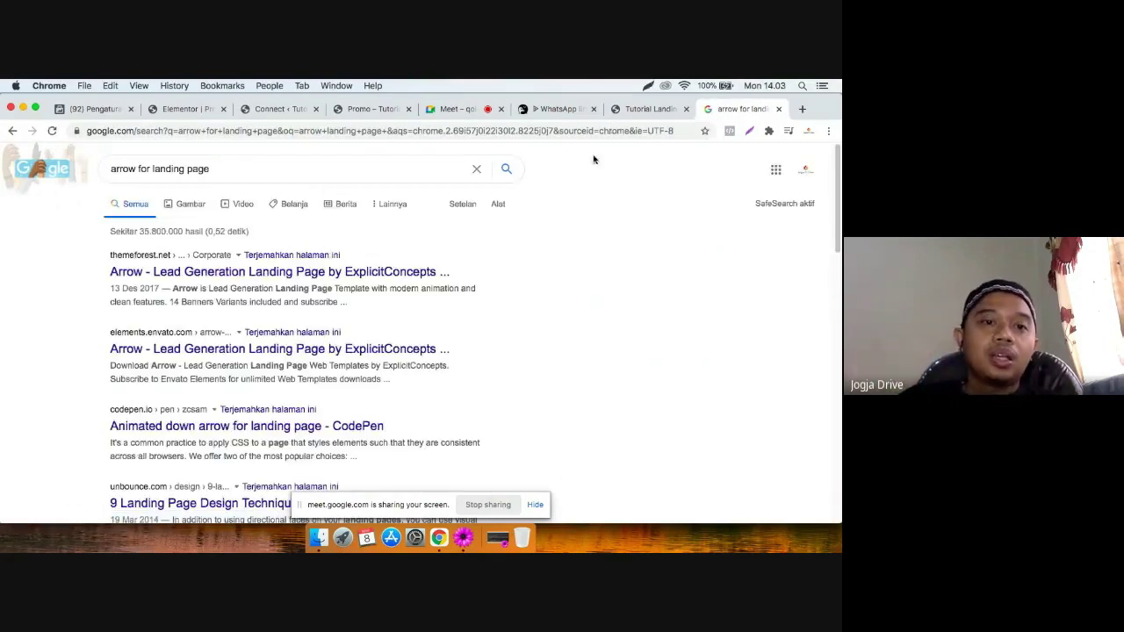
pyautogui.click(183, 209)
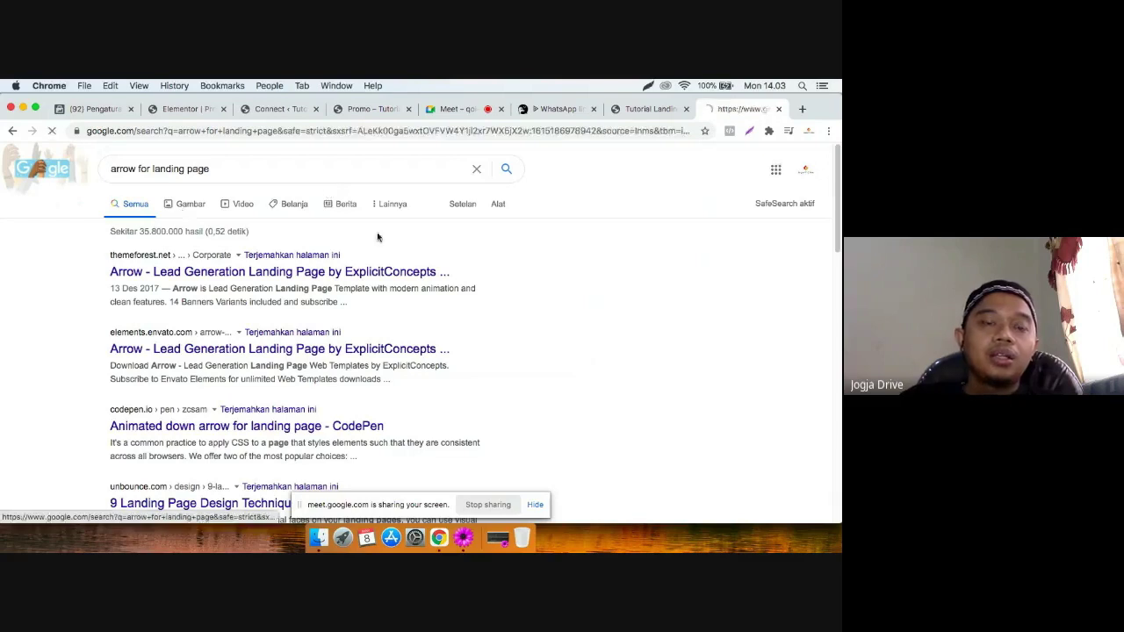
pyautogui.click(289, 171)
pyautogui.write('png')
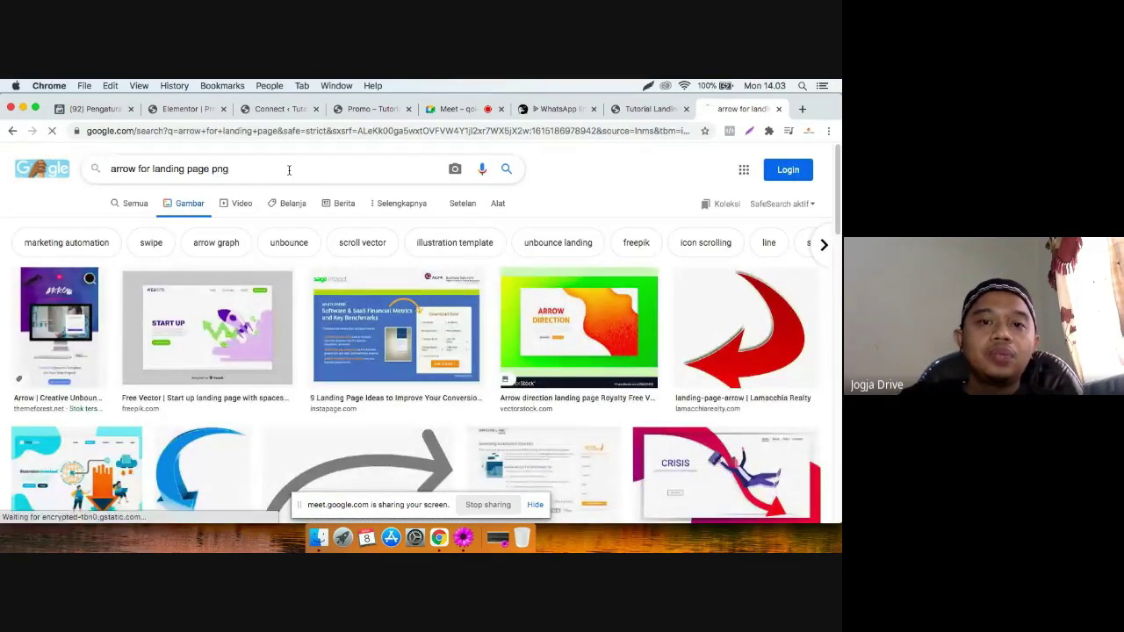
pyautogui.press('Return')
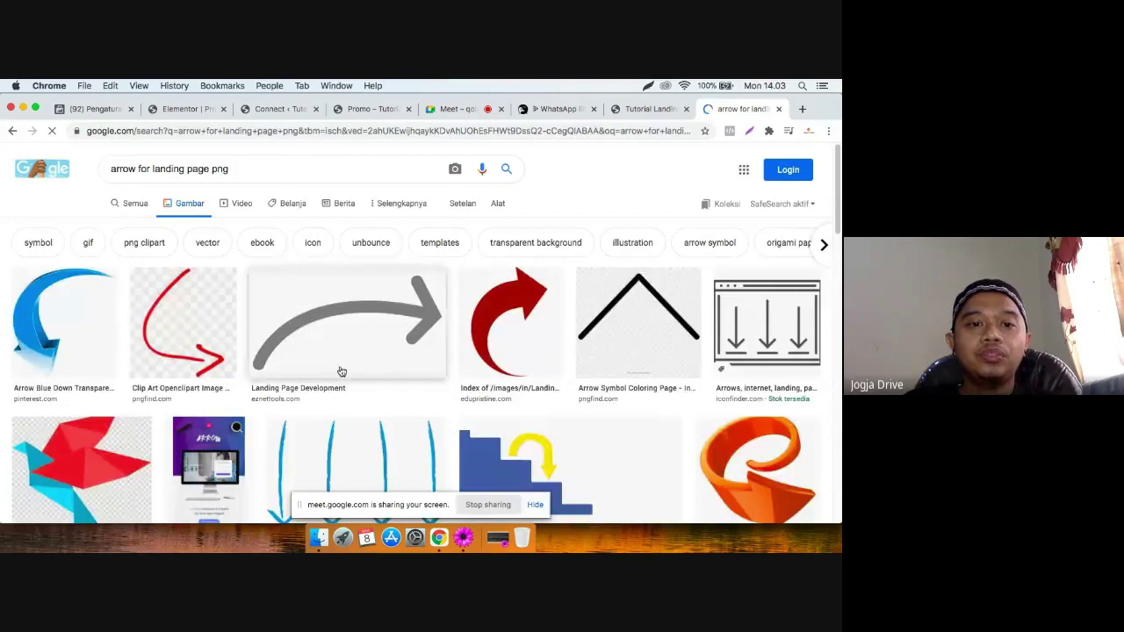
# Find the image of three red down arrows in the results and open it in its own tab.
pyautogui.scroll(-5, 343, 373)
pyautogui.scroll(-10, 399, 388)
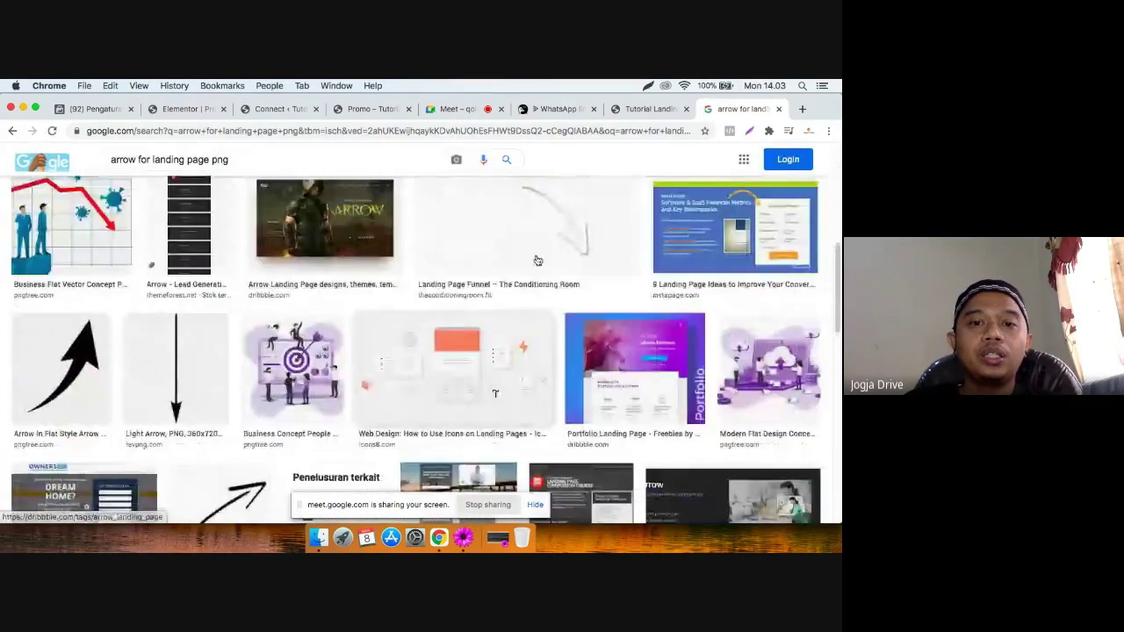
pyautogui.scroll(-8, 725, 292)
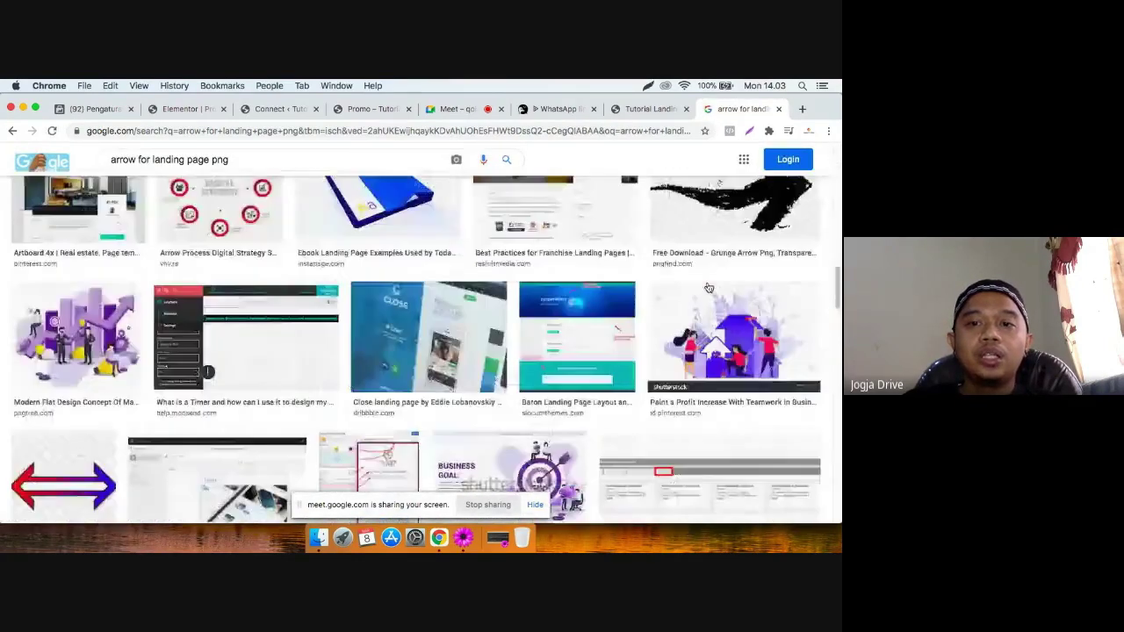
pyautogui.scroll(10, 729, 298)
pyautogui.click(752, 339)
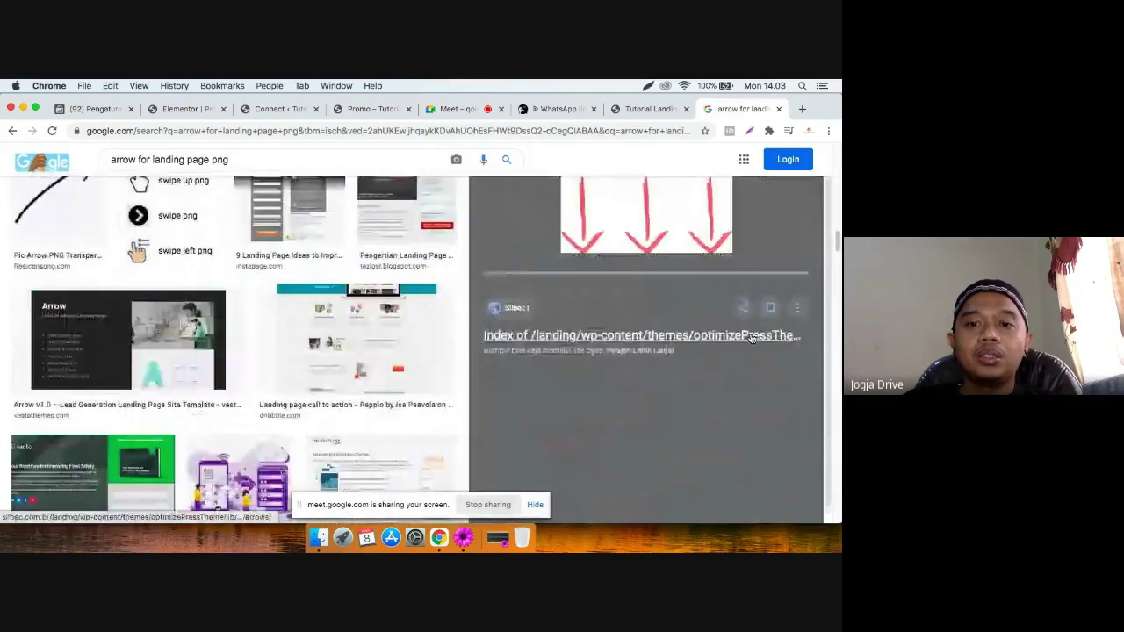
pyautogui.rightClick(641, 267)
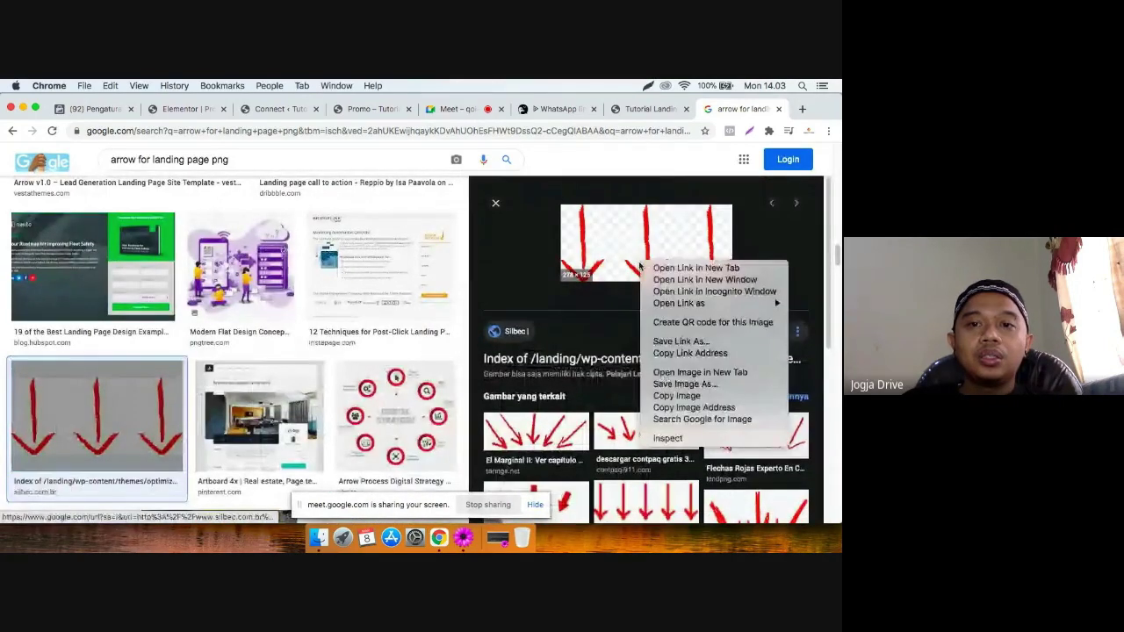
pyautogui.click(690, 373)
pyautogui.click(731, 109)
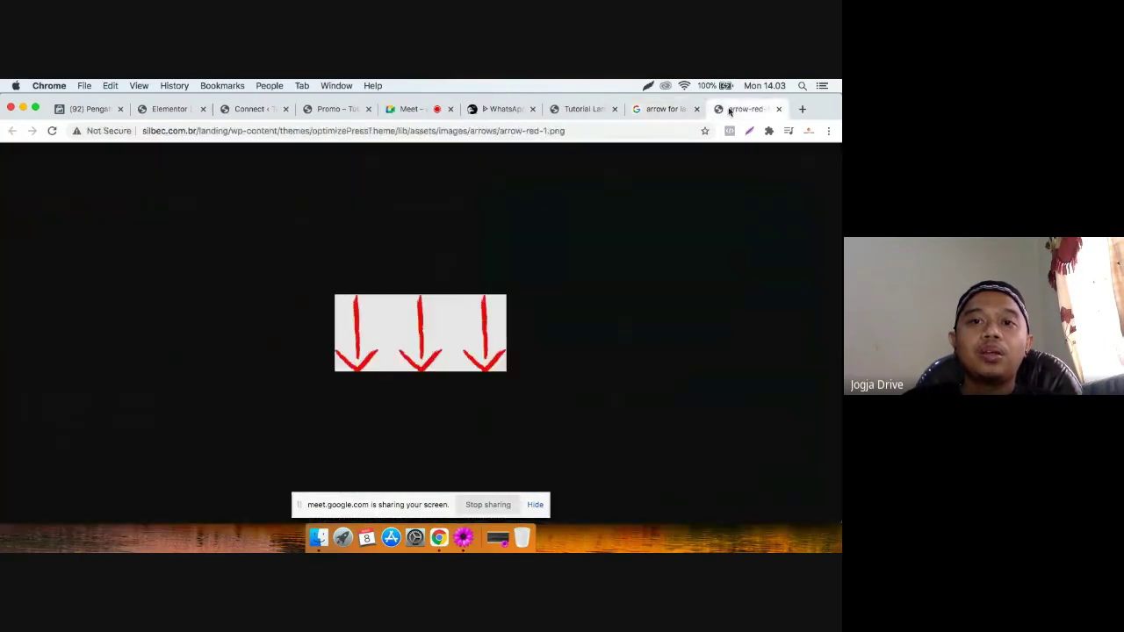
# Save the red arrows image to the Desktop as the PNG file arrow-red-1.
pyautogui.rightClick(421, 319)
pyautogui.click(468, 345)
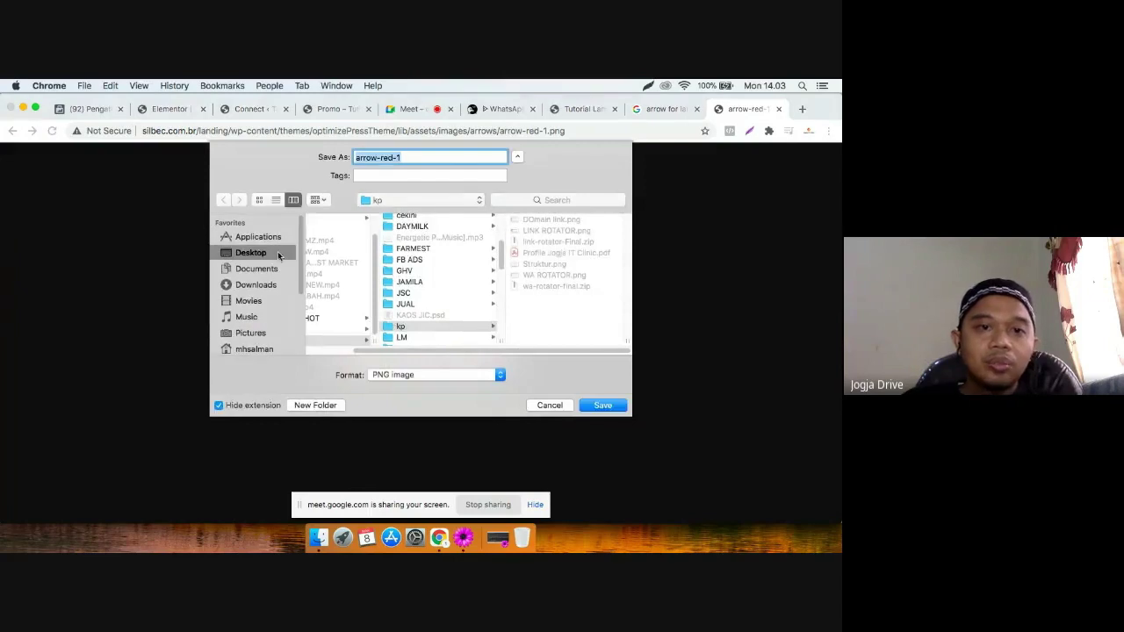
pyautogui.click(250, 253)
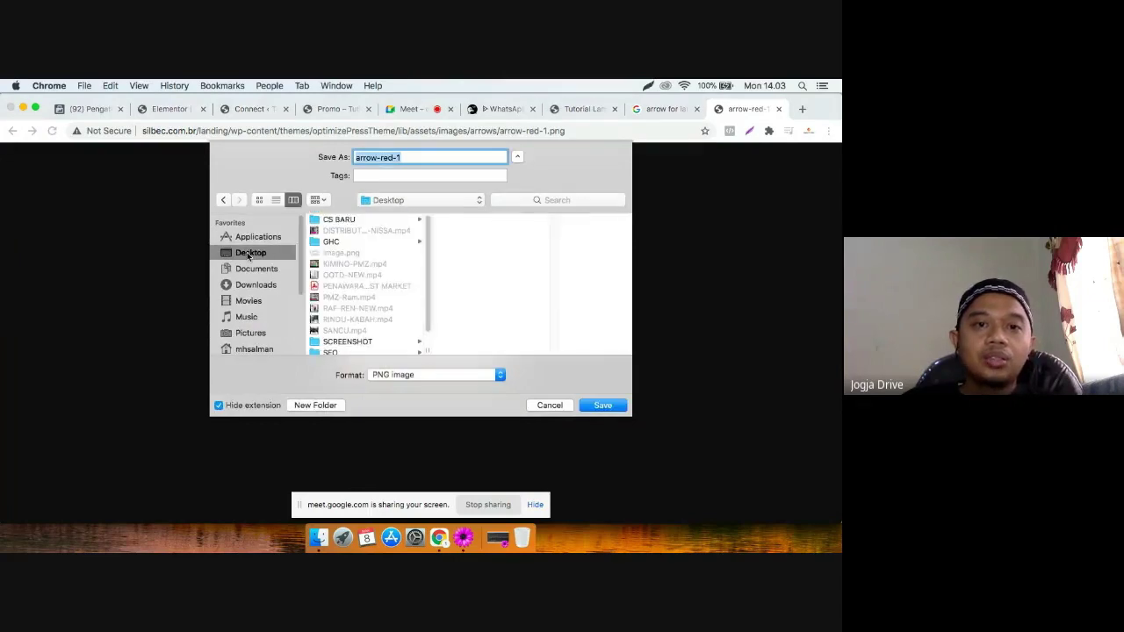
pyautogui.click(594, 406)
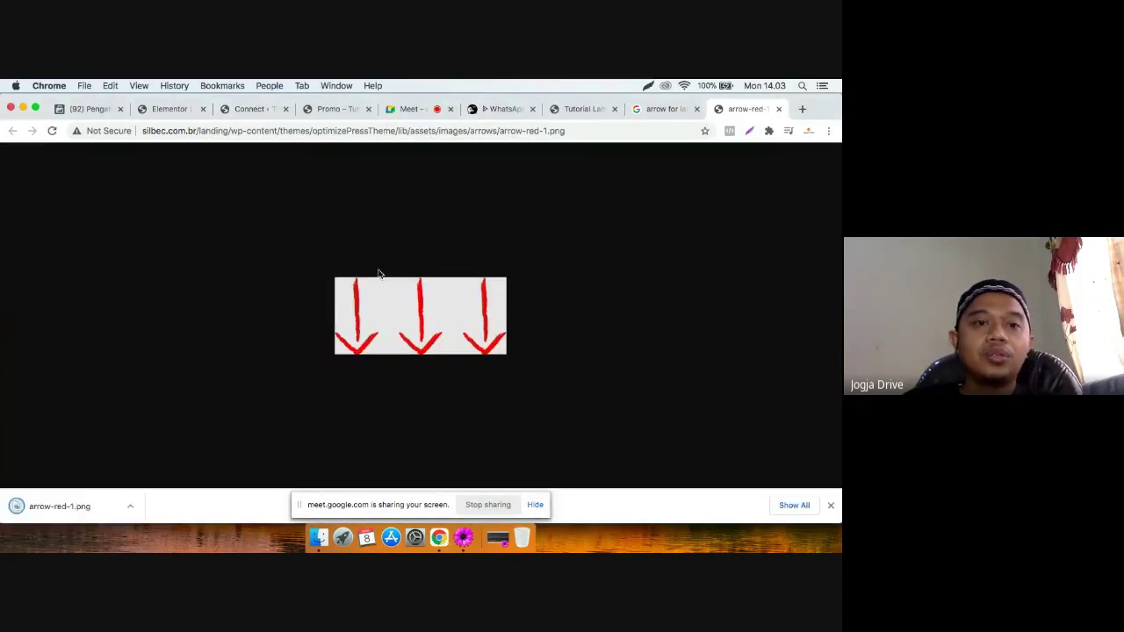
# Return to the Elementor editor and replace the arrow icon below the contact paragraph with an Image widget.
pyautogui.click(326, 112)
pyautogui.click(251, 109)
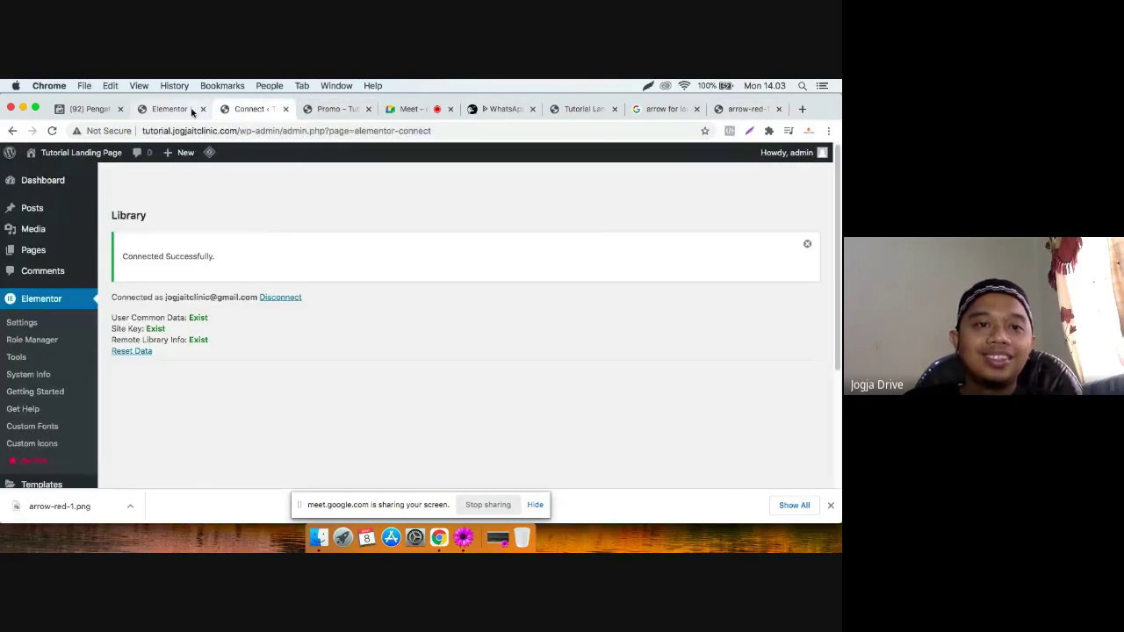
pyautogui.click(170, 109)
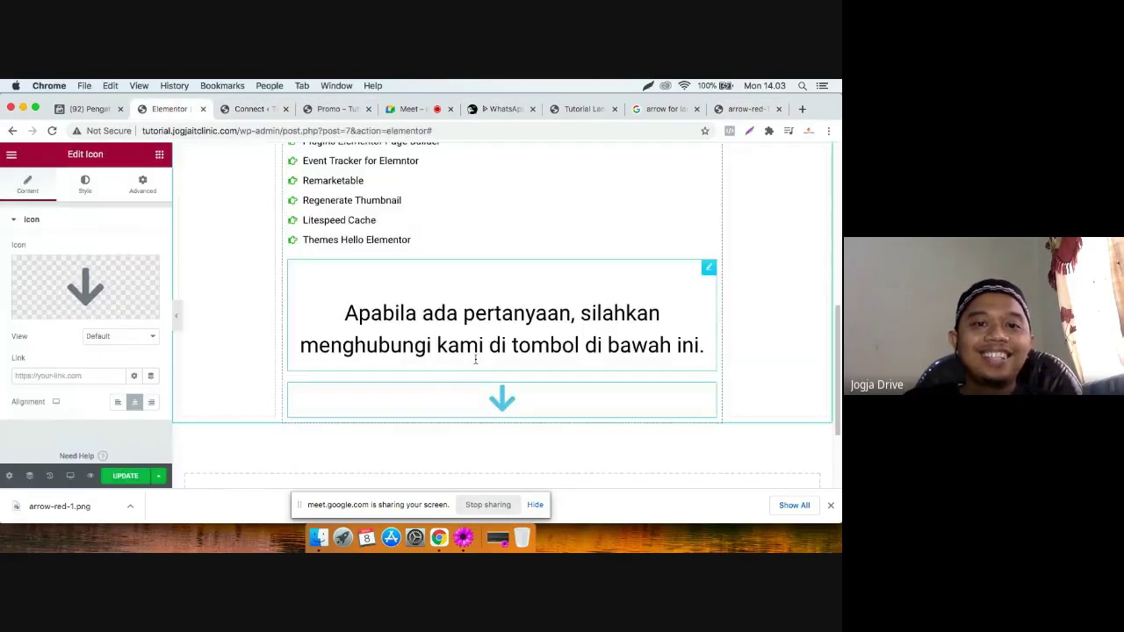
pyautogui.rightClick(710, 392)
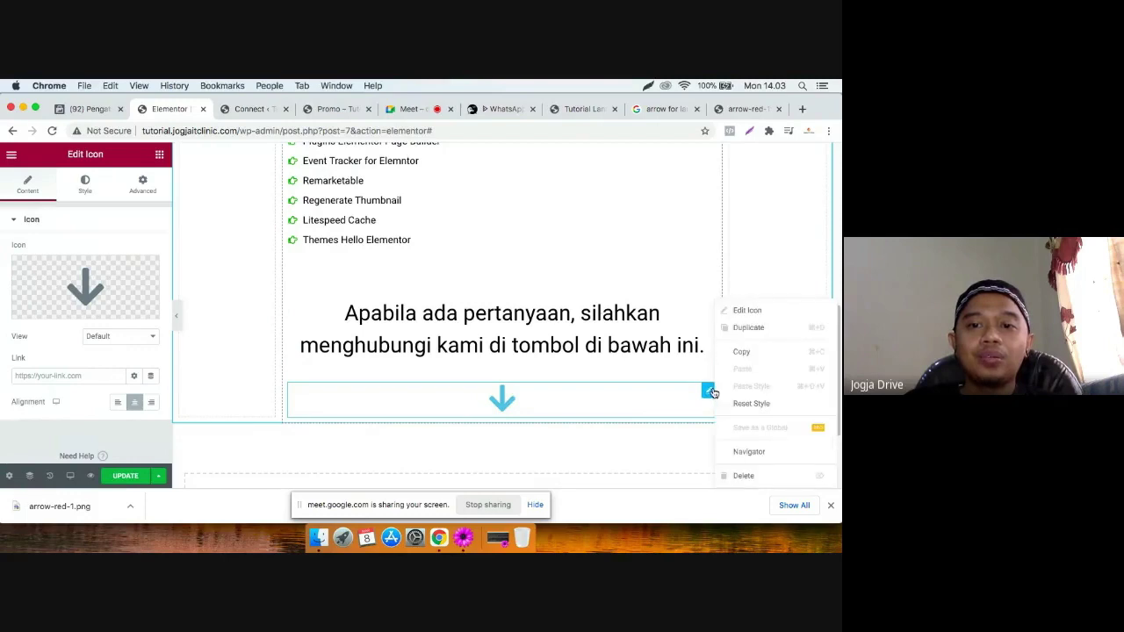
pyautogui.click(742, 475)
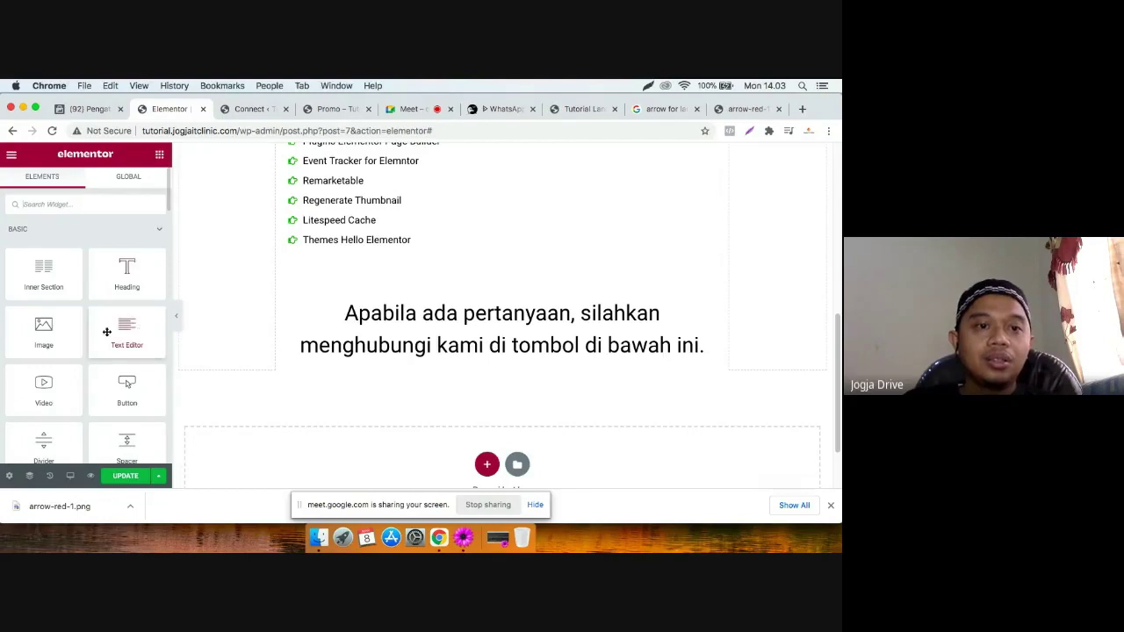
pyautogui.moveTo(48, 332); pyautogui.dragTo(526, 364)
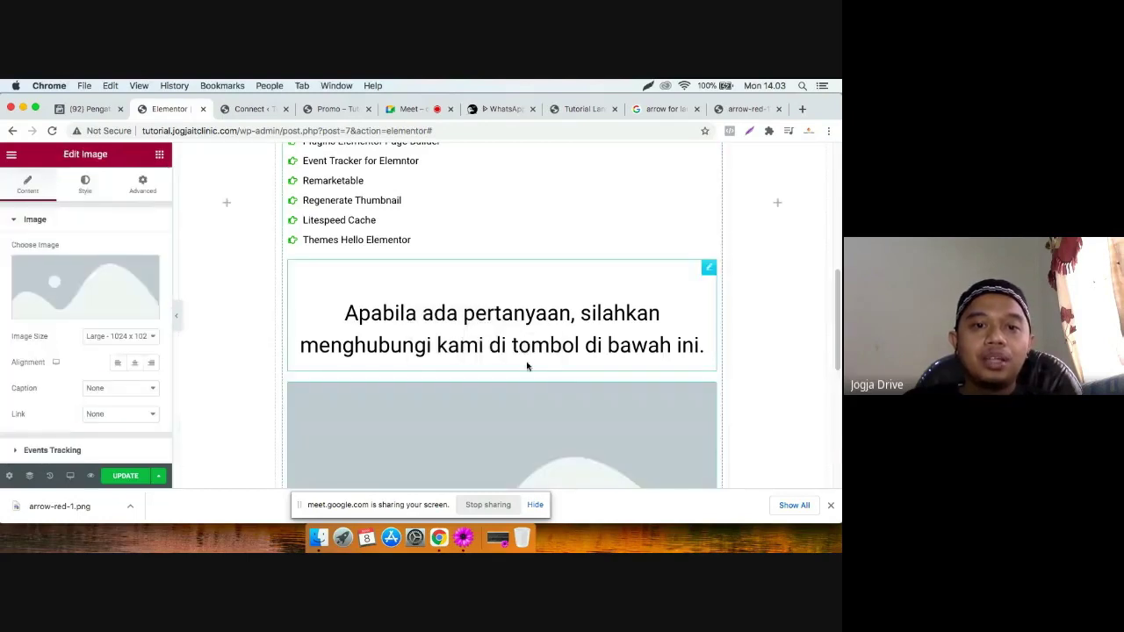
pyautogui.scroll(-5, 424, 357)
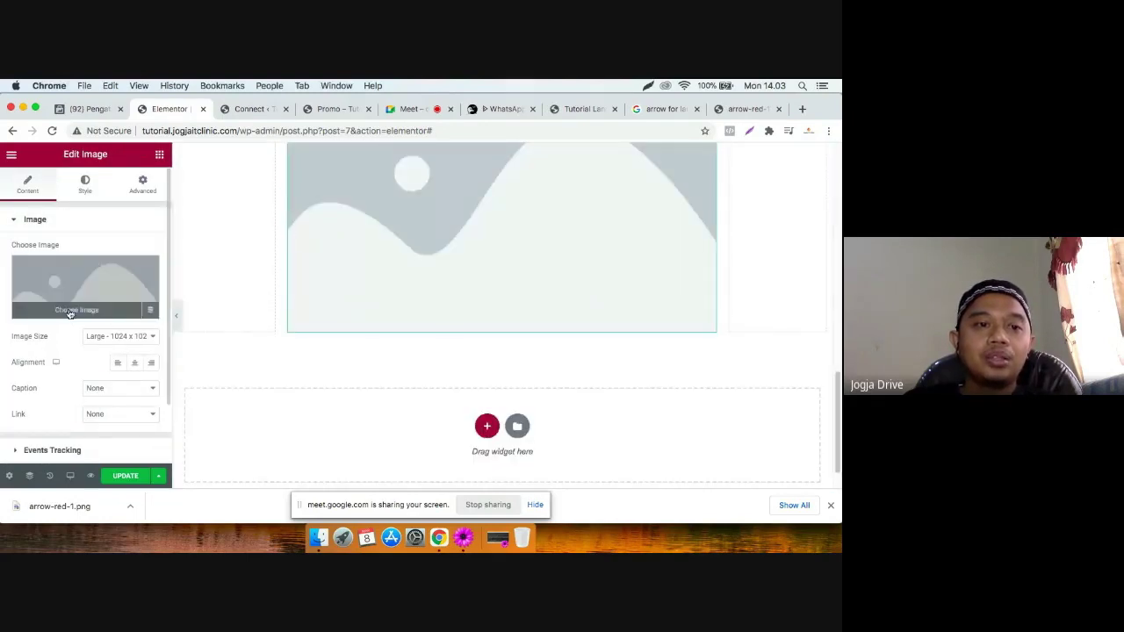
# Upload the downloaded arrow-red-1.png to the media library and insert it into the Image widget.
pyautogui.click(70, 311)
pyautogui.moveTo(69, 508); pyautogui.dragTo(268, 326)
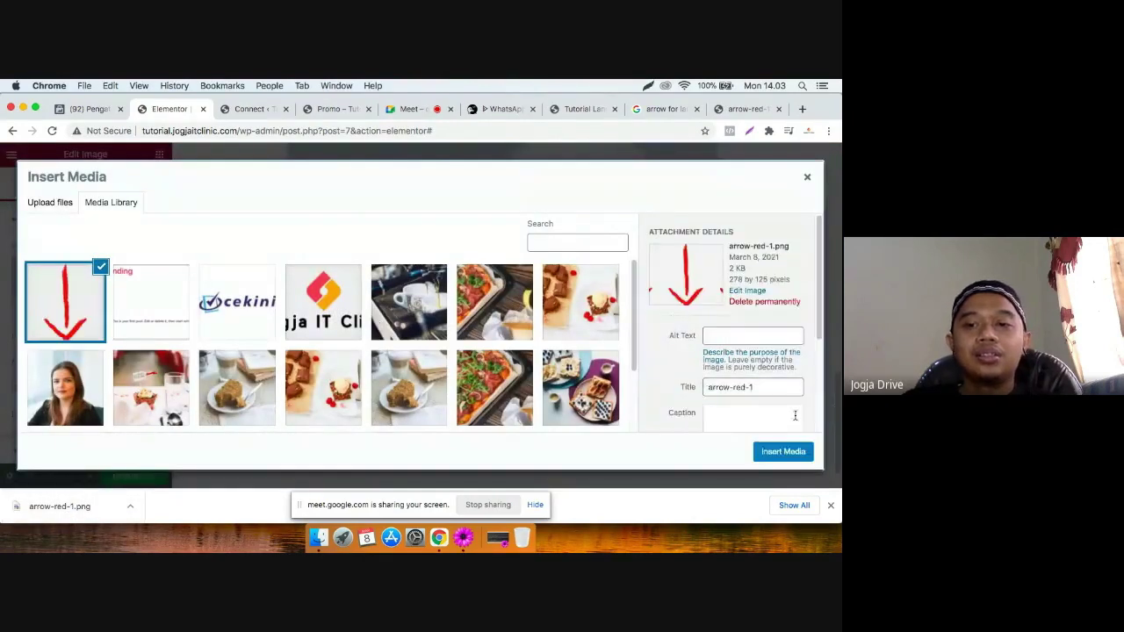
pyautogui.click(791, 452)
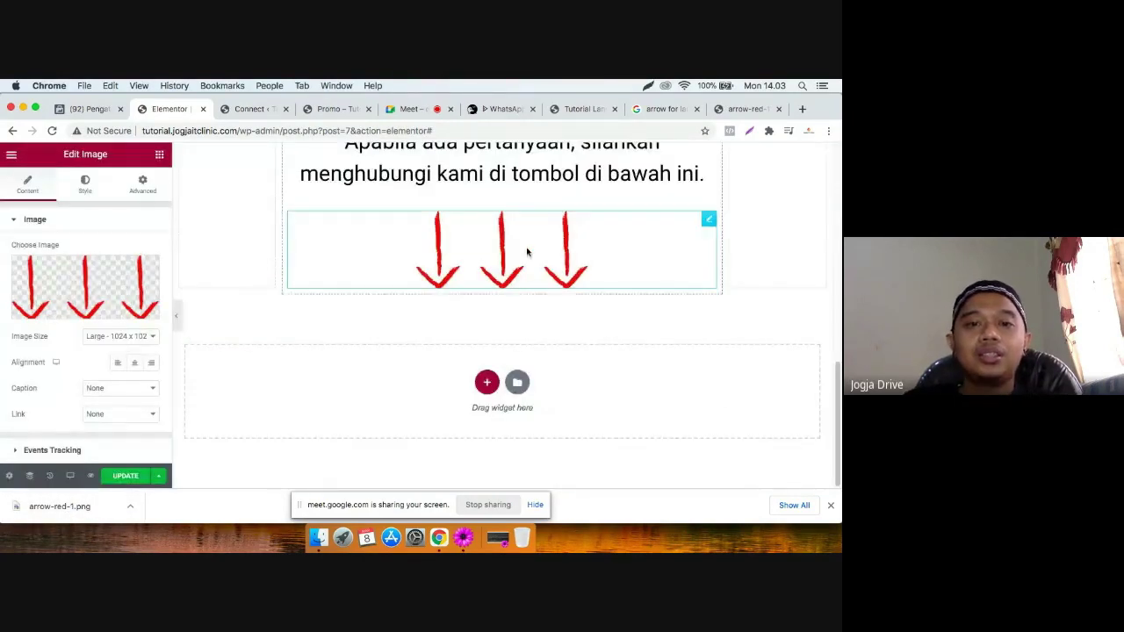
pyautogui.scroll(3, 553, 263)
pyautogui.scroll(-3, 579, 279)
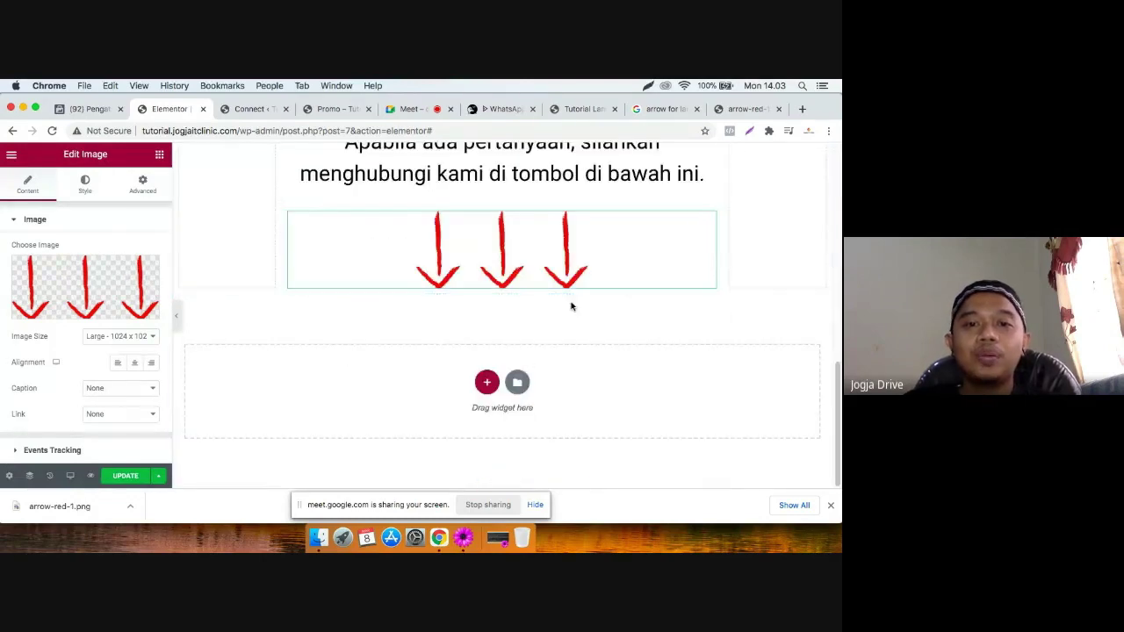
# Add a Button widget directly below the red arrows image and centre it.
pyautogui.click(159, 156)
pyautogui.scroll(-1, 133, 351)
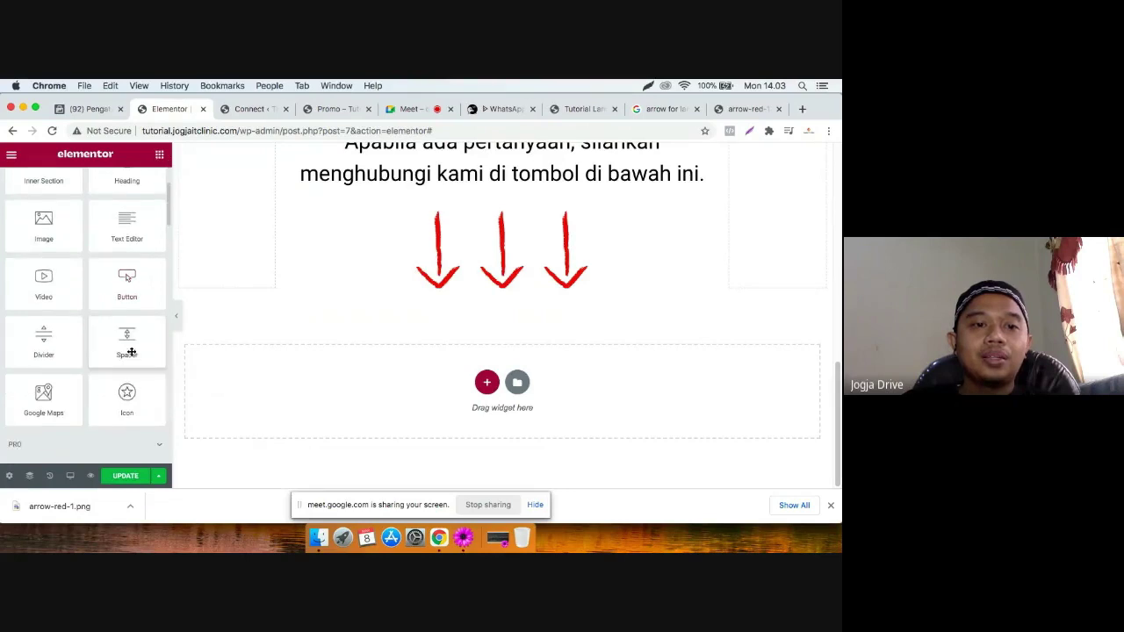
pyautogui.scroll(1, 123, 290)
pyautogui.moveTo(129, 304); pyautogui.dragTo(539, 294)
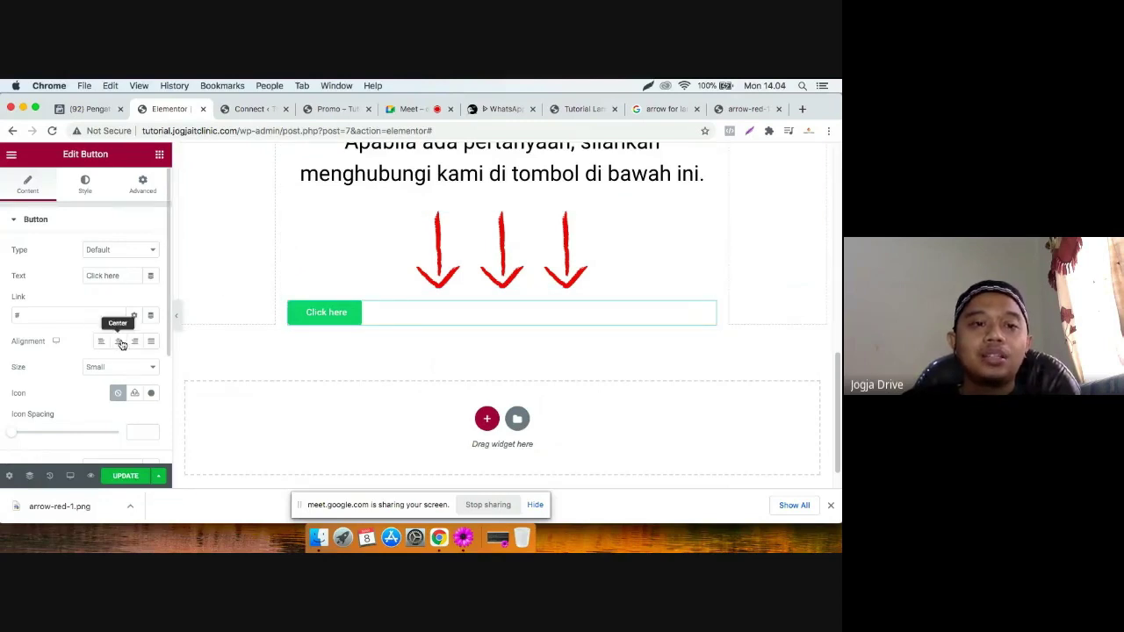
pyautogui.click(120, 341)
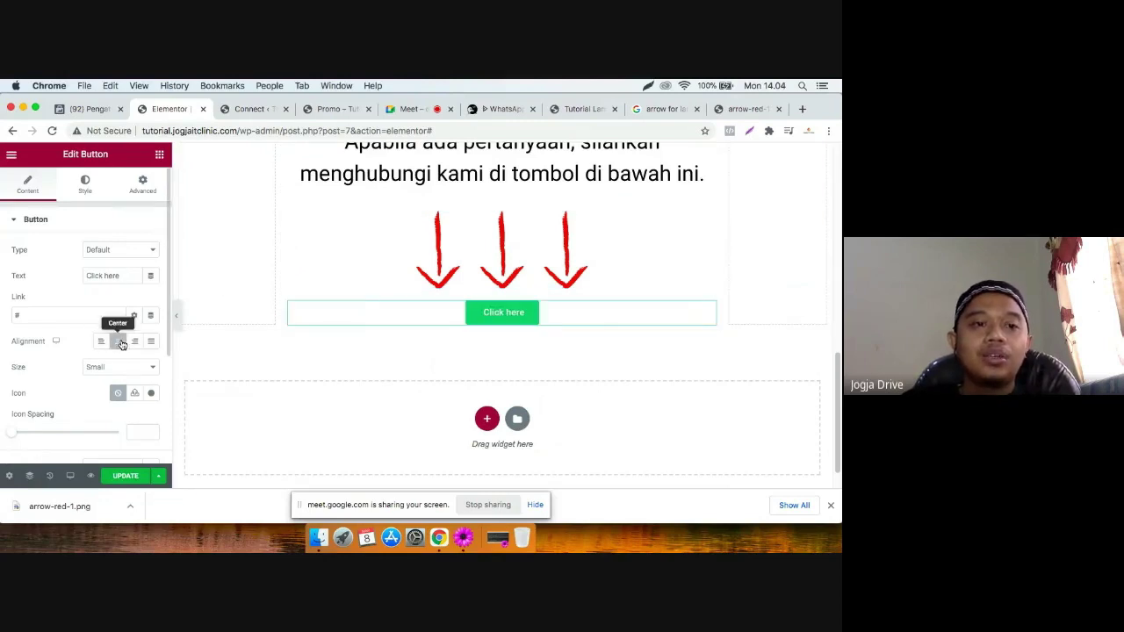
# Set the button's text to "Hubungi Kami" and its size to Extra Large.
pyautogui.tripleClick(126, 275)
pyautogui.write('Hubu')
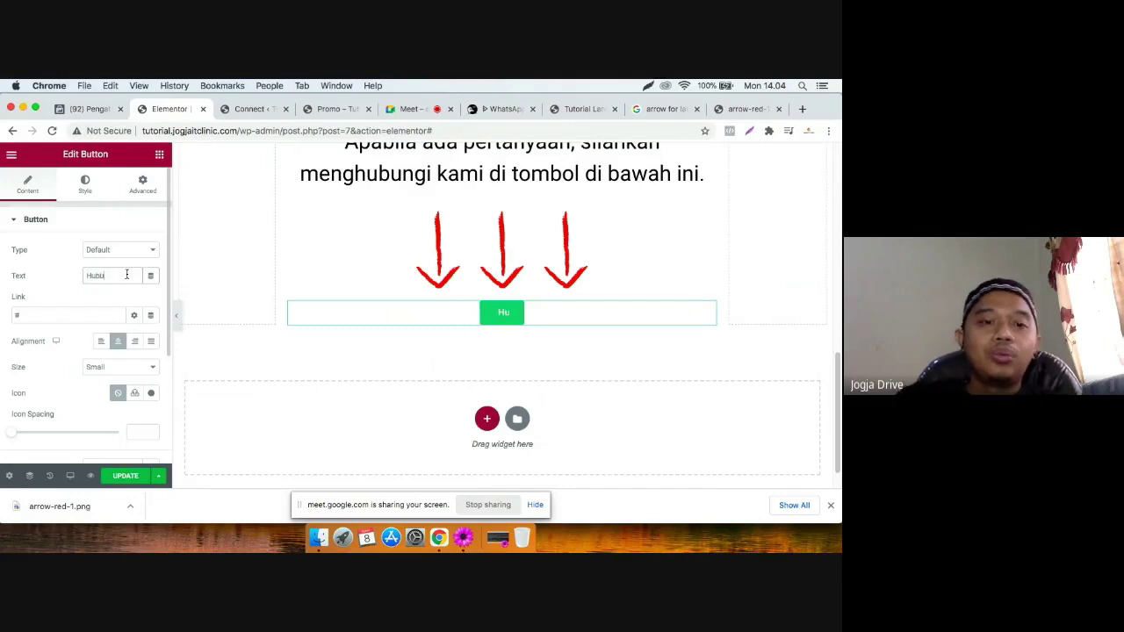
pyautogui.write('ngi Kami')
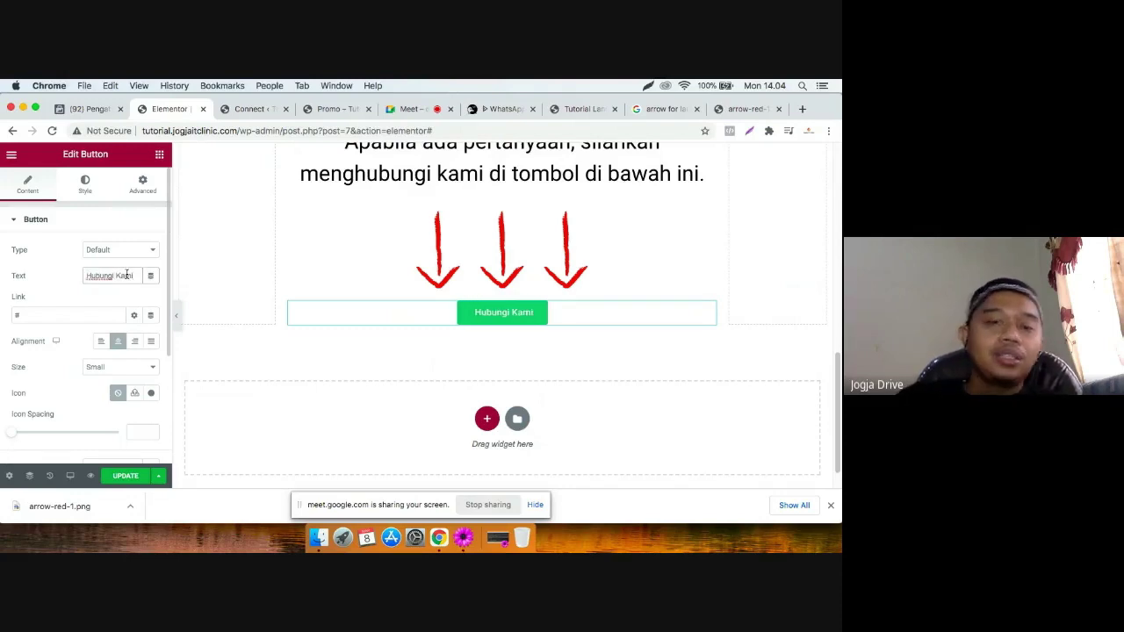
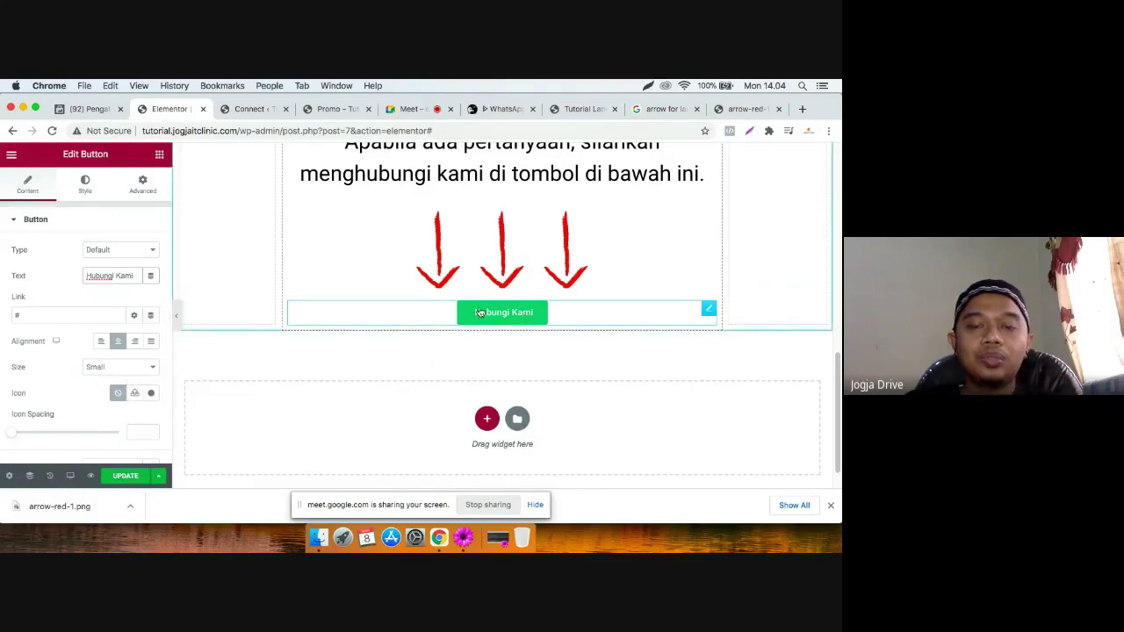
pyautogui.click(120, 367)
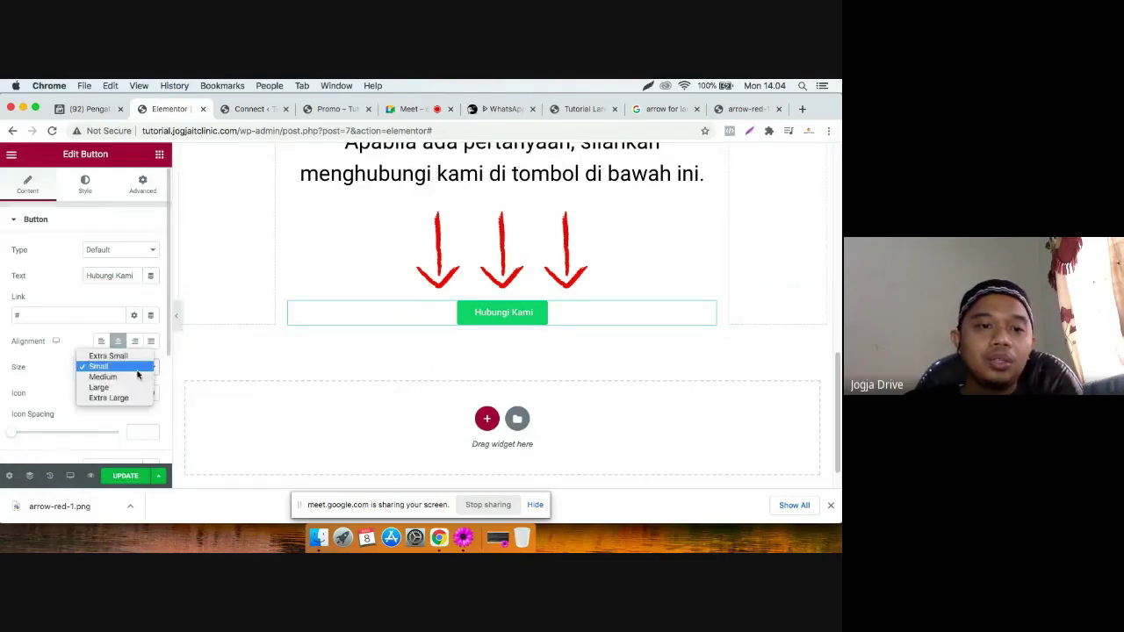
pyautogui.click(126, 392)
pyautogui.click(133, 367)
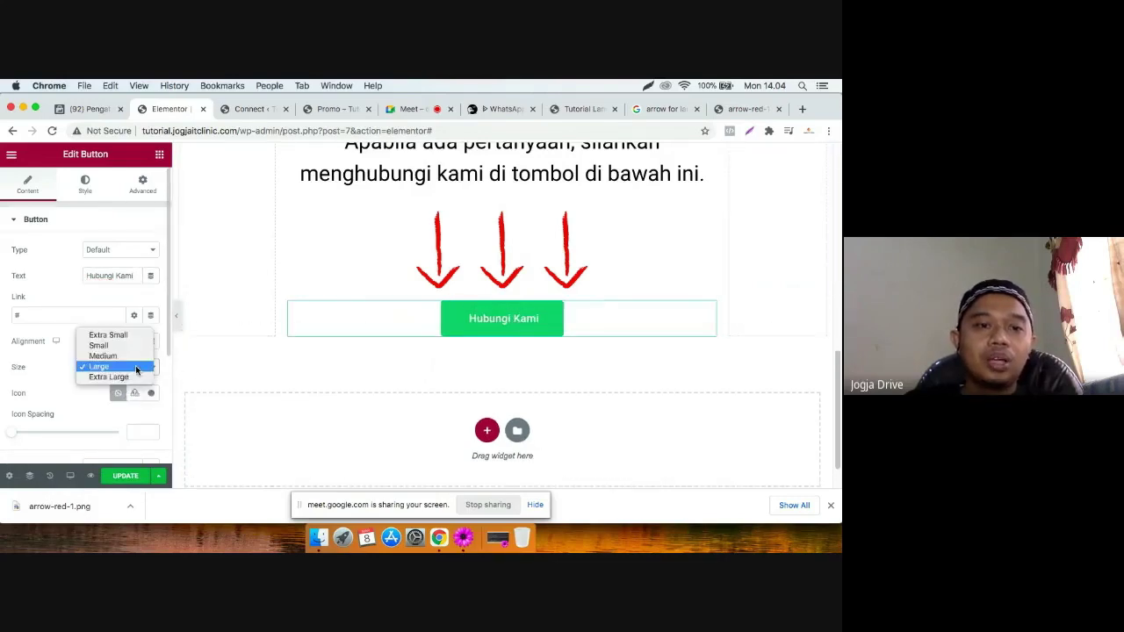
pyautogui.click(130, 381)
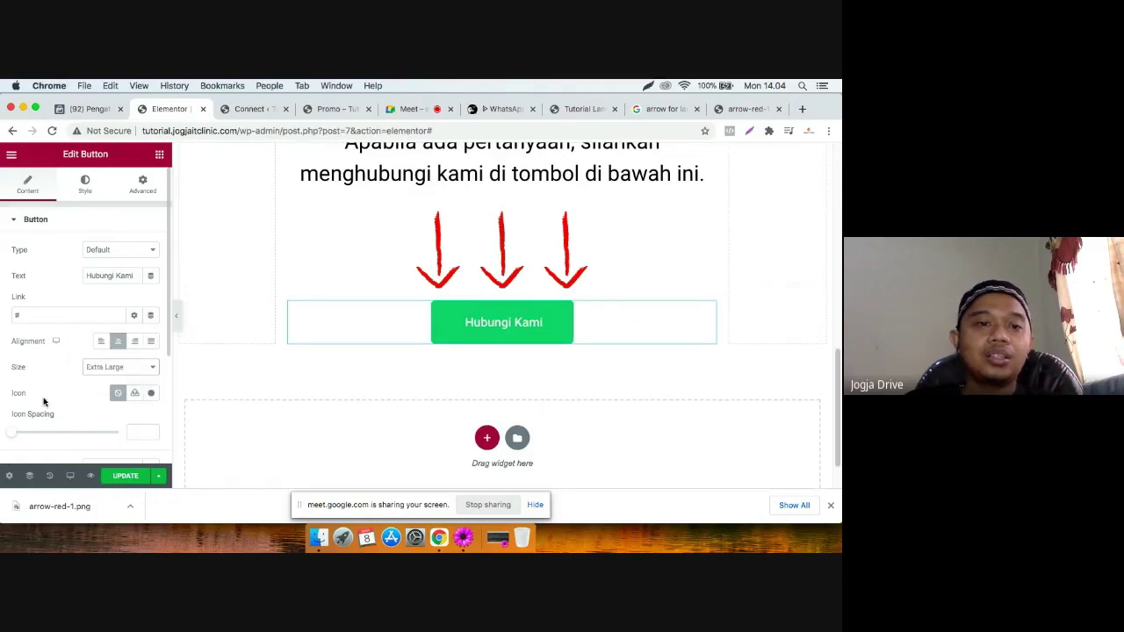
# Search the icon library for "whats" and insert the plain round WhatsApp icon on the button.
pyautogui.click(151, 394)
pyautogui.write('wats')
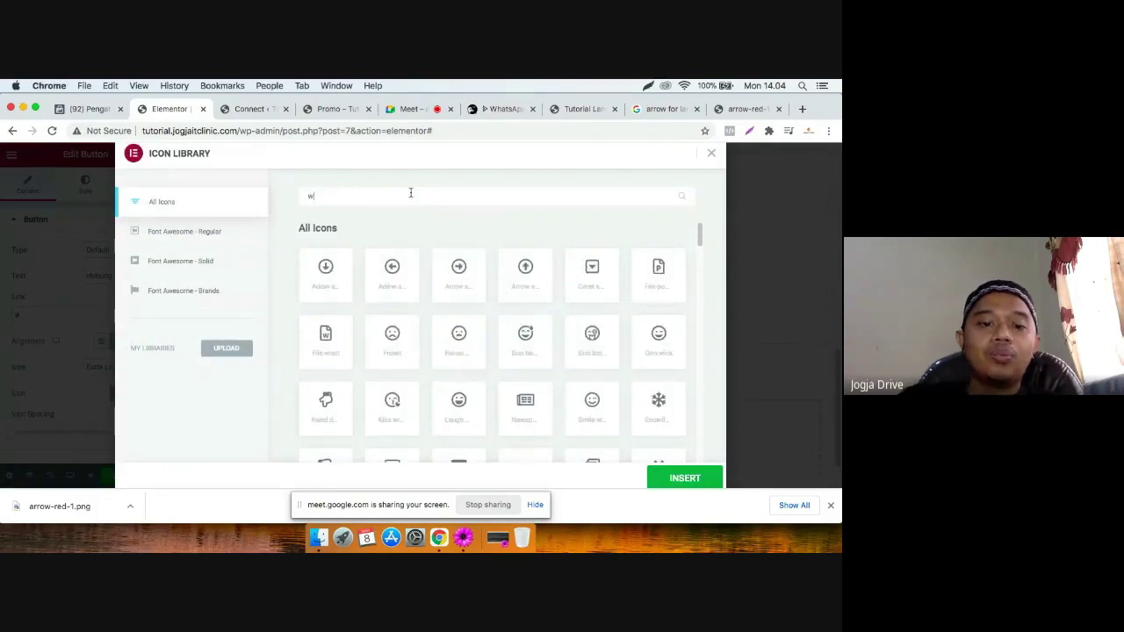
pyautogui.press('BackSpace')
pyautogui.press('BackSpace')
pyautogui.press('BackSpace')
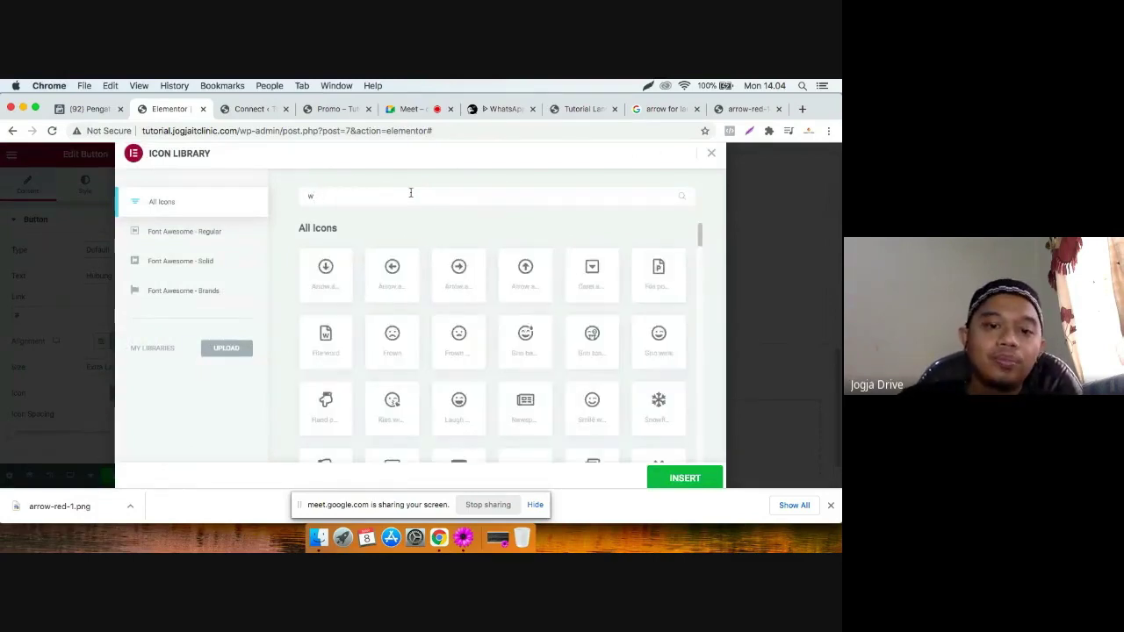
pyautogui.write('hats')
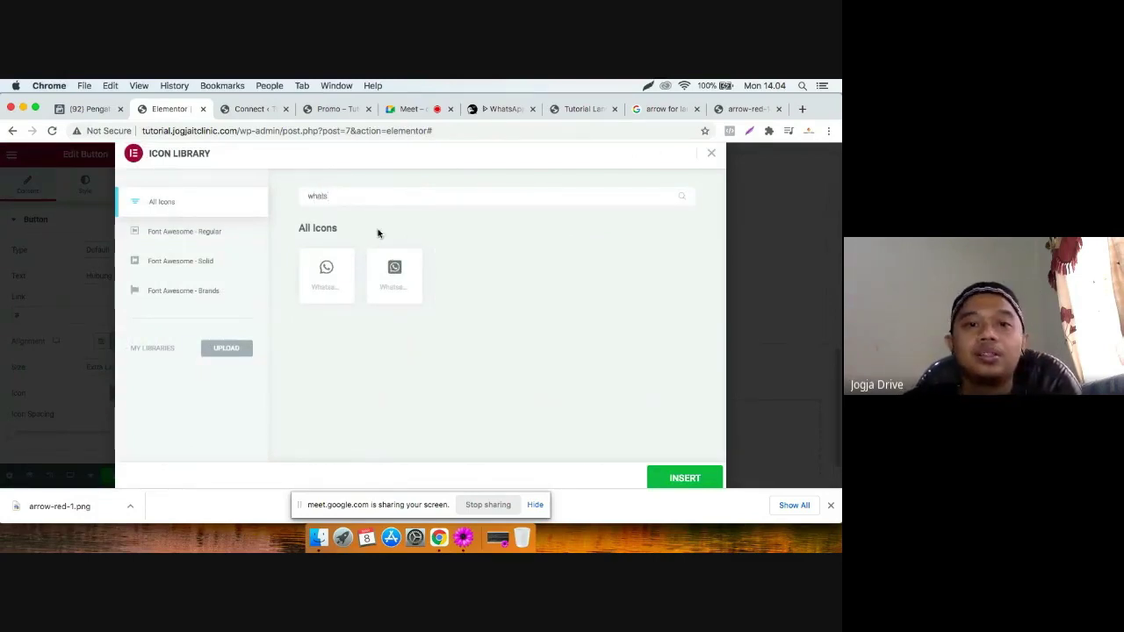
pyautogui.click(326, 274)
pyautogui.click(707, 476)
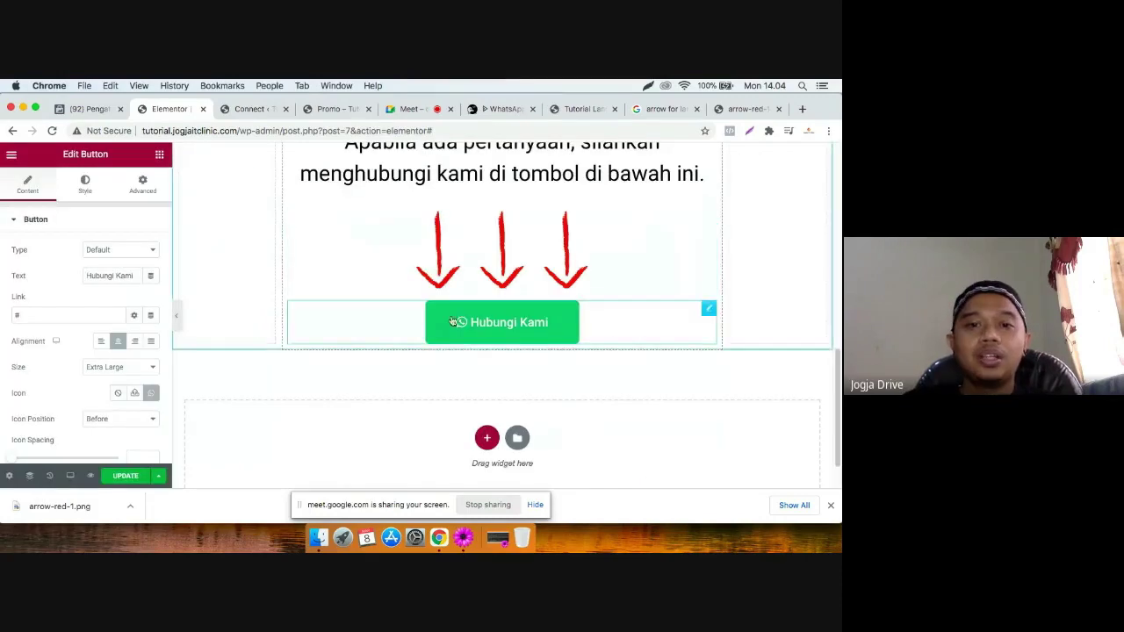
# Try the icon position After on the button and return it to Before.
pyautogui.scroll(-5, 114, 399)
pyautogui.scroll(5, 114, 399)
pyautogui.click(131, 416)
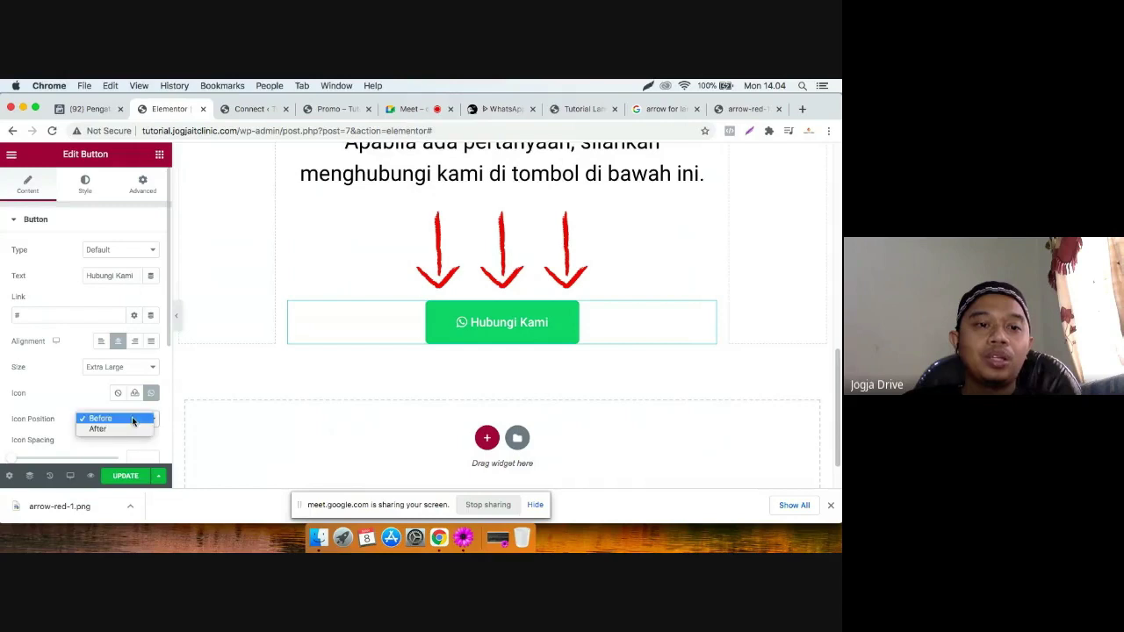
pyautogui.click(121, 426)
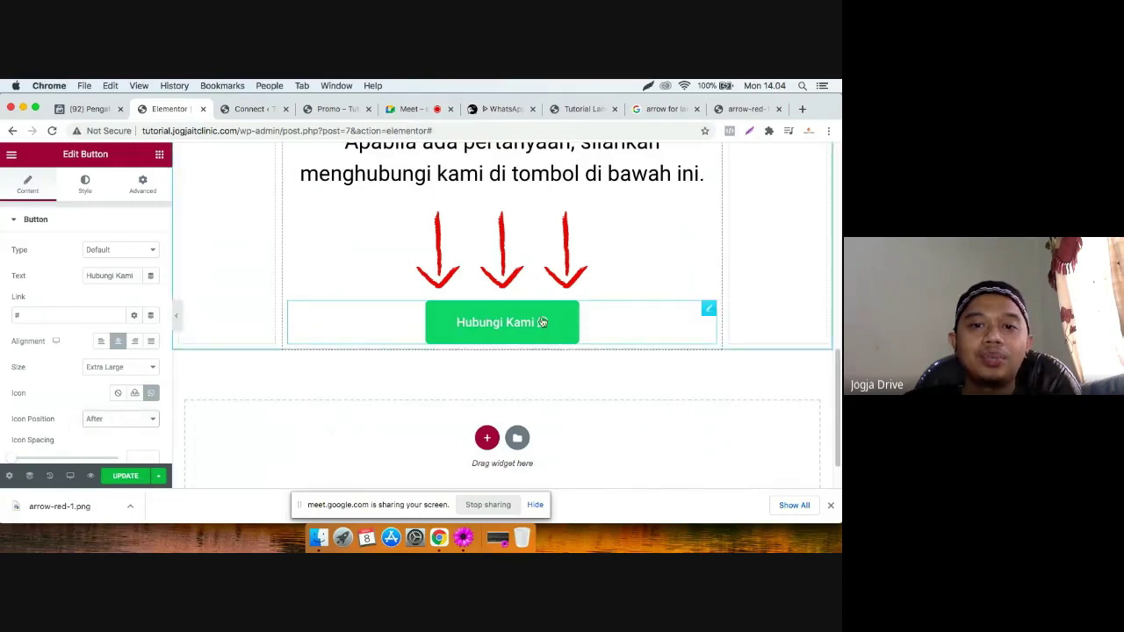
pyautogui.click(123, 420)
pyautogui.click(103, 409)
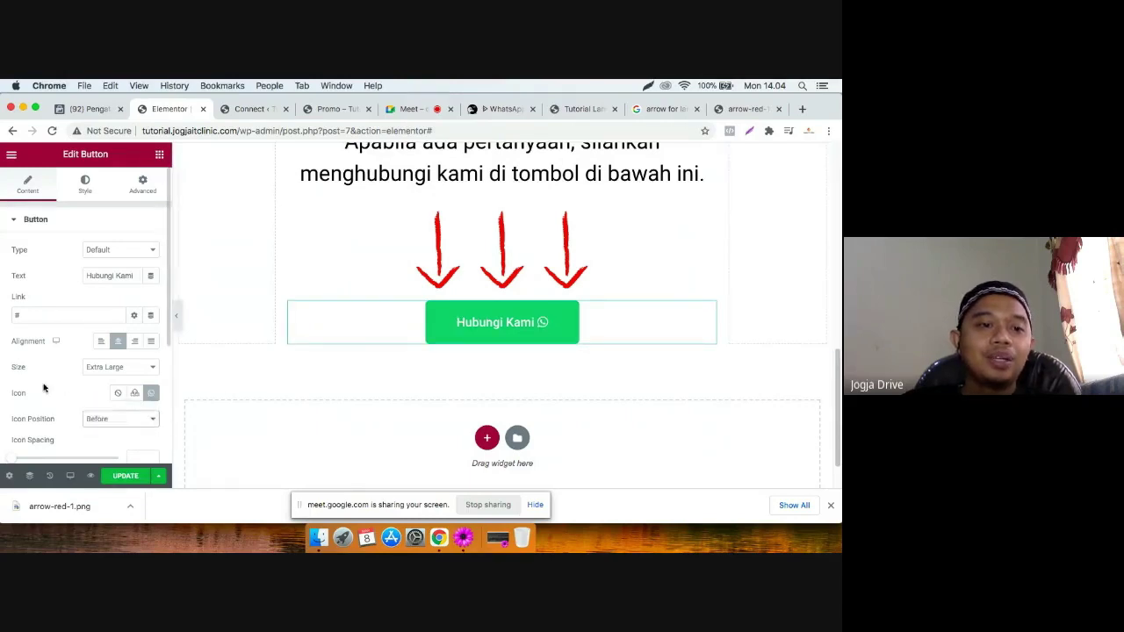
# Set the spacing between the WhatsApp icon and the button text to 15.
pyautogui.scroll(-2, 29, 378)
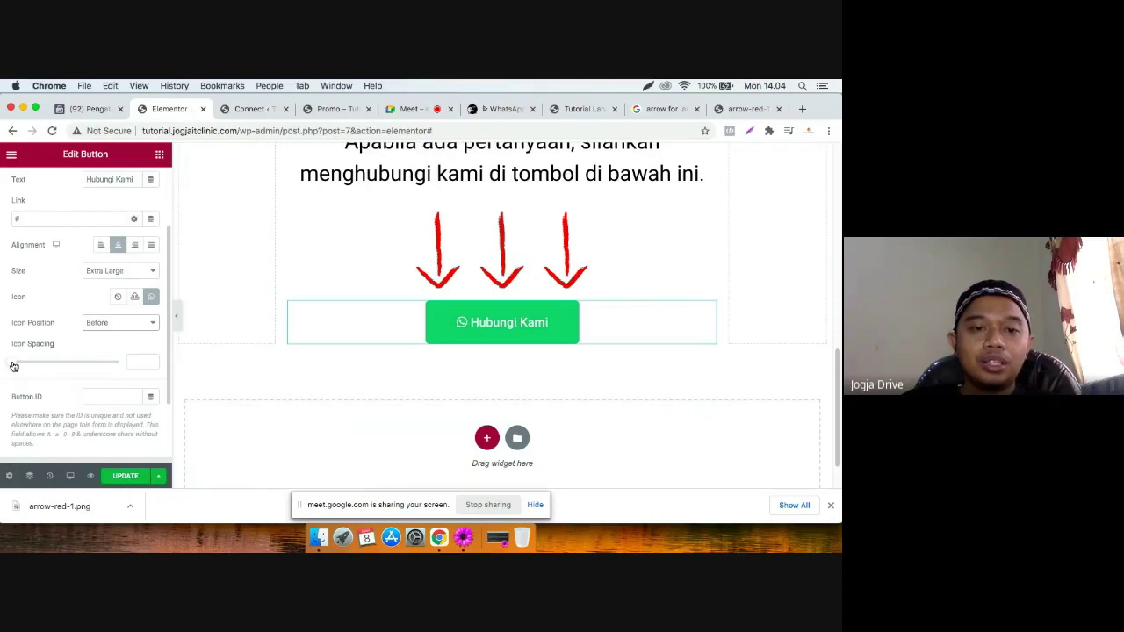
pyautogui.moveTo(14, 366); pyautogui.dragTo(45, 371)
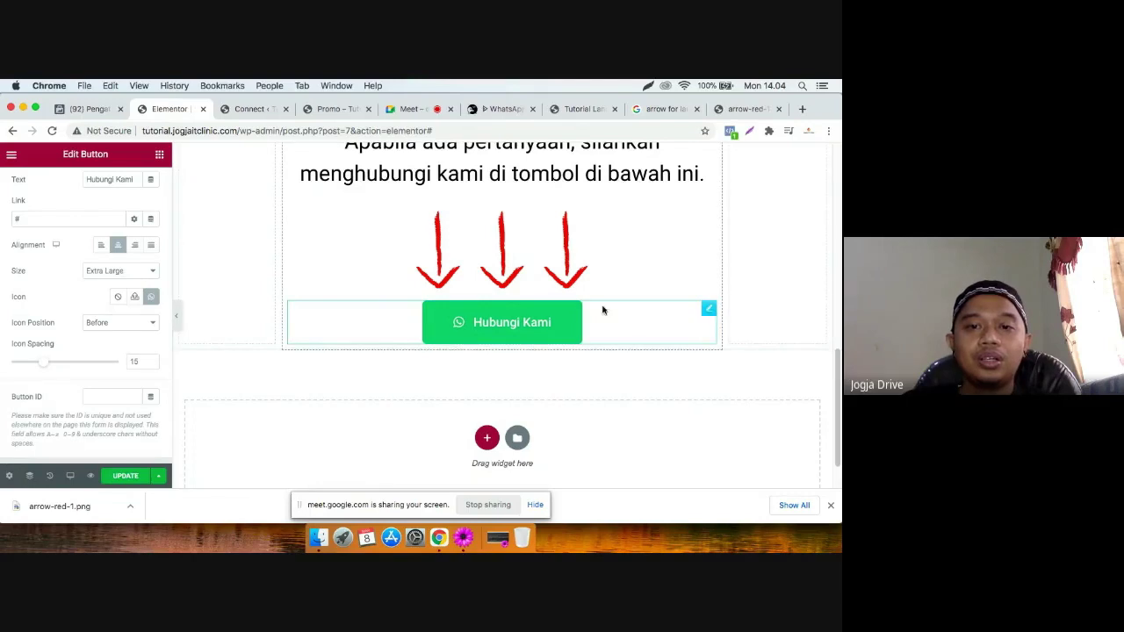
pyautogui.scroll(10, 294, 331)
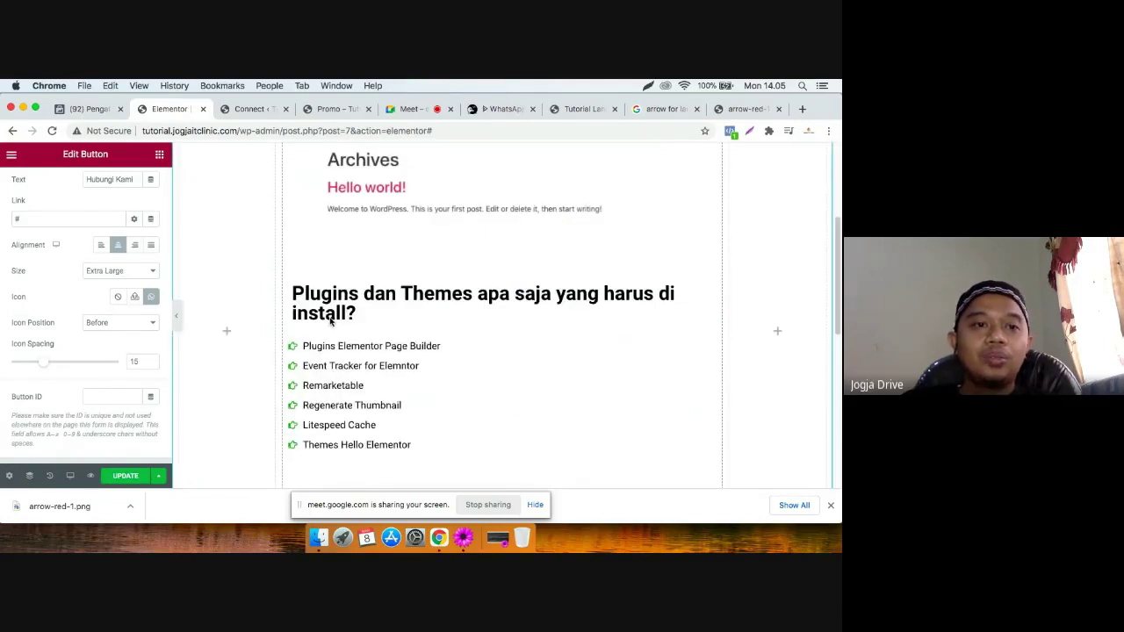
pyautogui.scroll(-10, 330, 321)
# Change the button's normal background color to a lighter, more yellowish green by shifting its hue.
pyautogui.scroll(3, 93, 293)
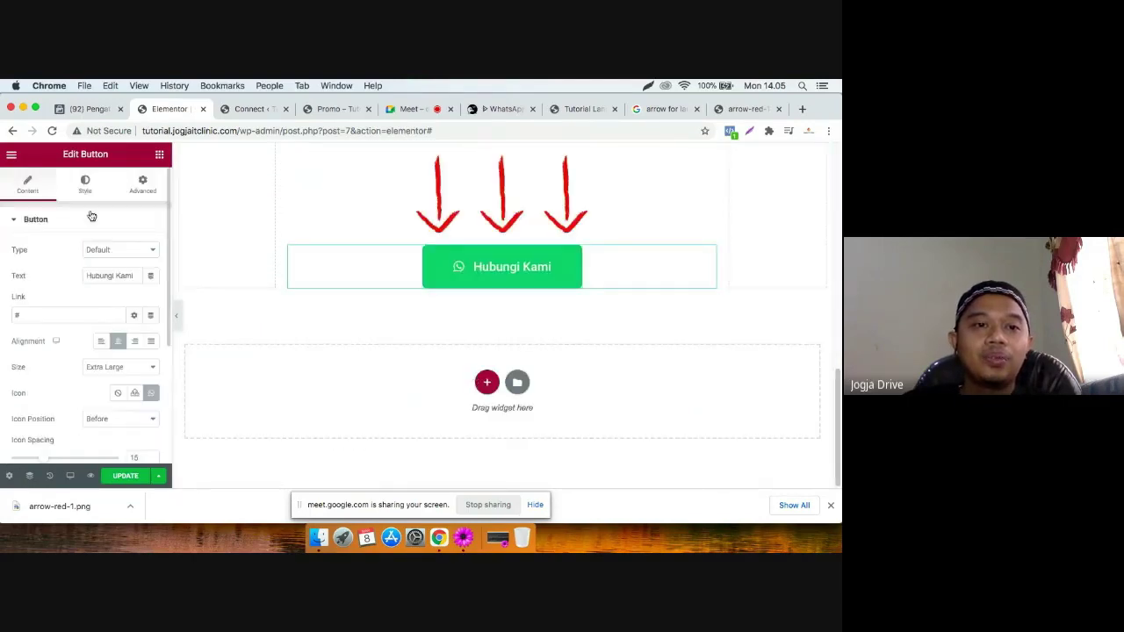
pyautogui.click(87, 182)
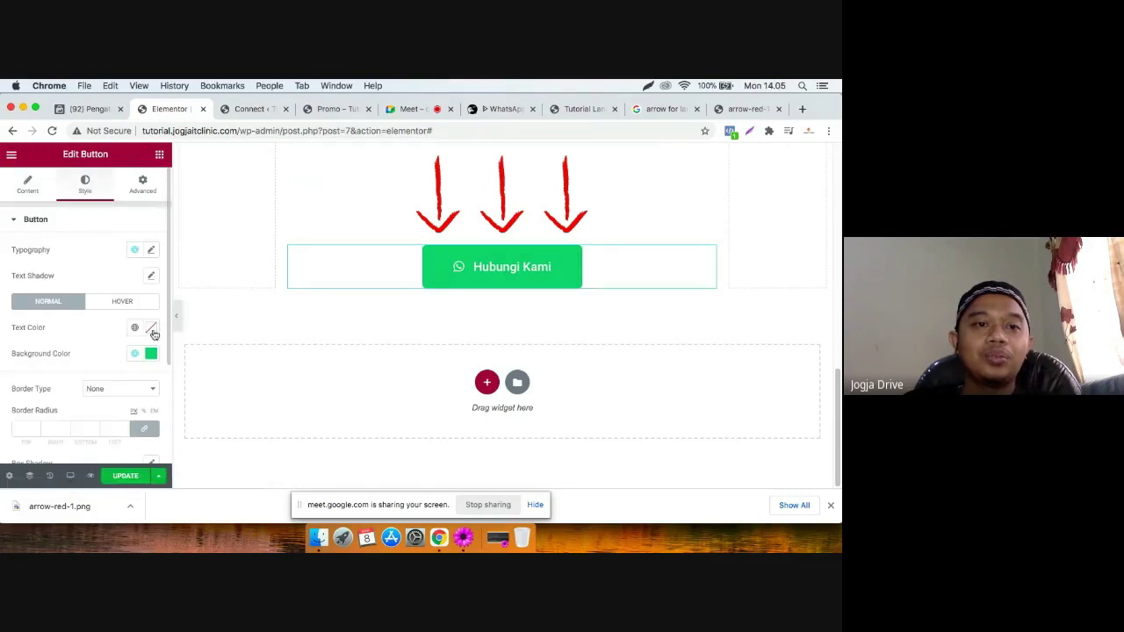
pyautogui.click(151, 355)
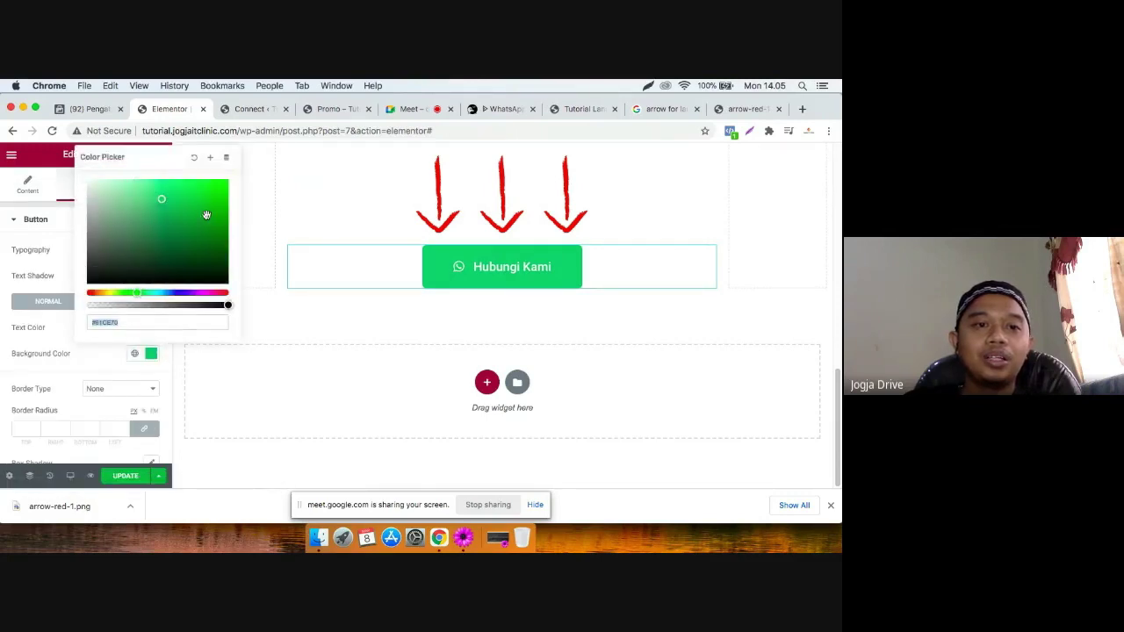
pyautogui.moveTo(136, 292)
pyautogui.mouseDown()
pyautogui.moveTo(92, 293)
pyautogui.moveTo(124, 293)
pyautogui.mouseUp()
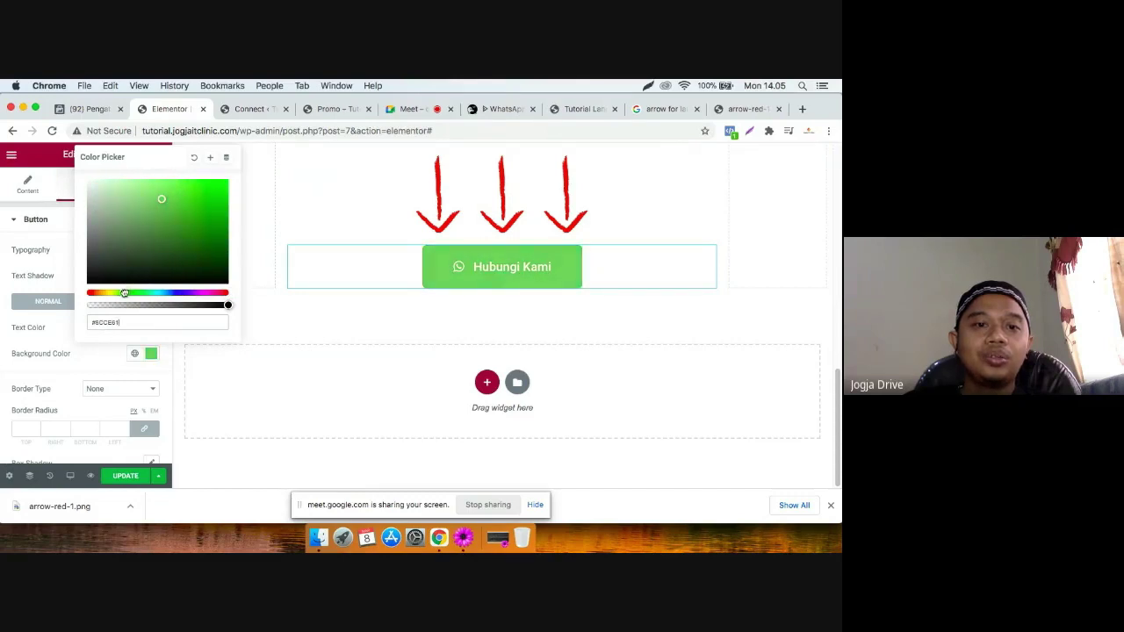
pyautogui.click(65, 366)
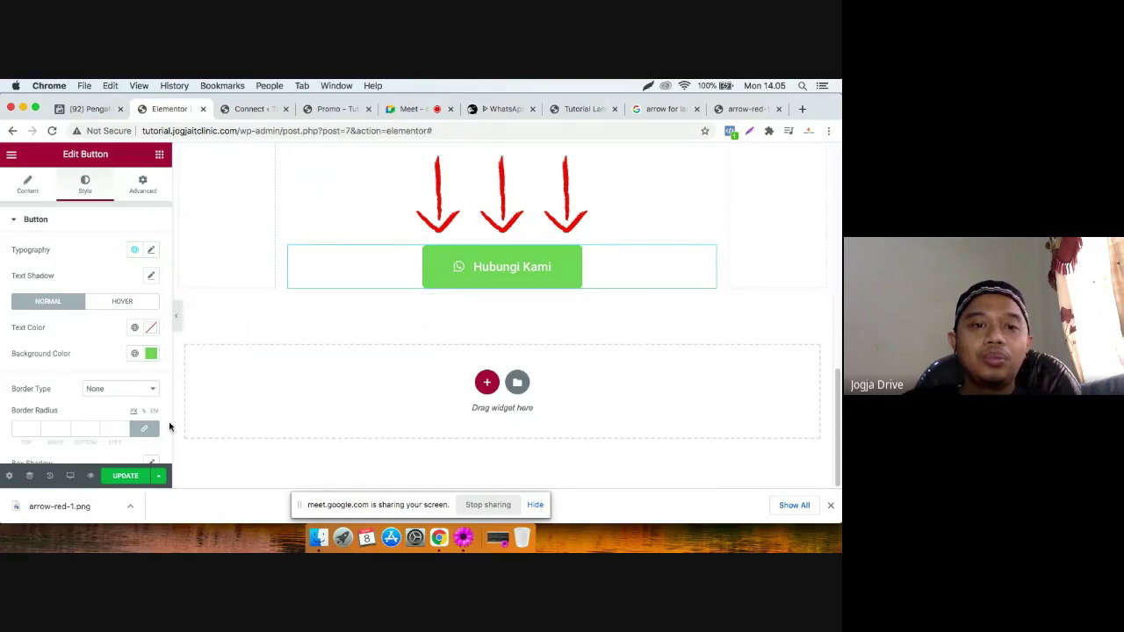
# Round the button's corners with a border radius of 24 px on all sides.
pyautogui.scroll(-1, 70, 403)
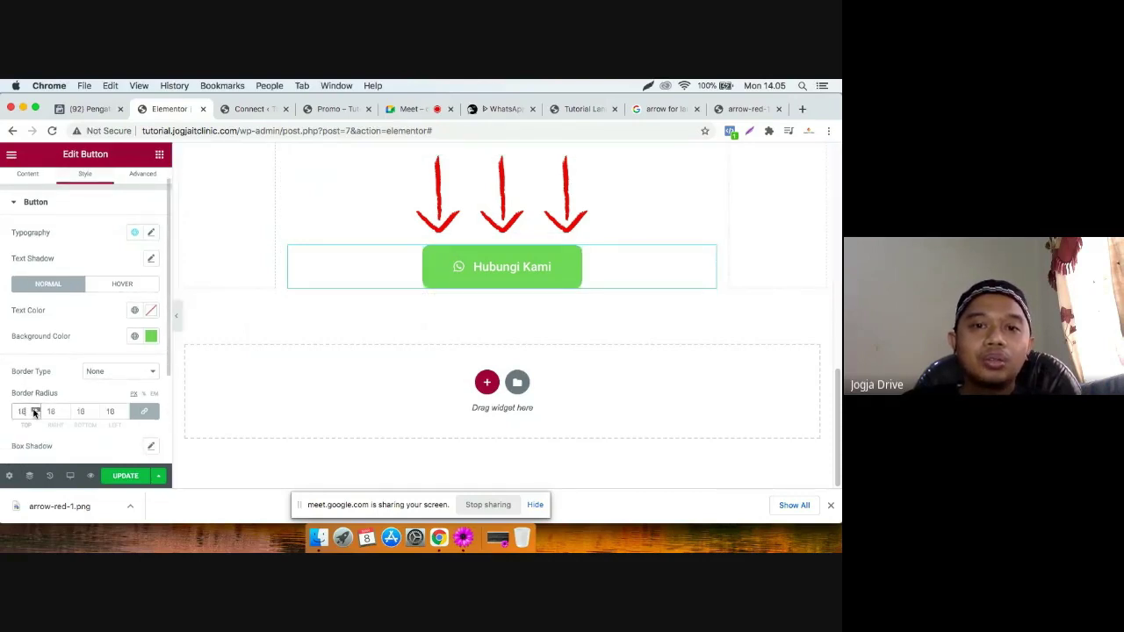
pyautogui.click(34, 409)
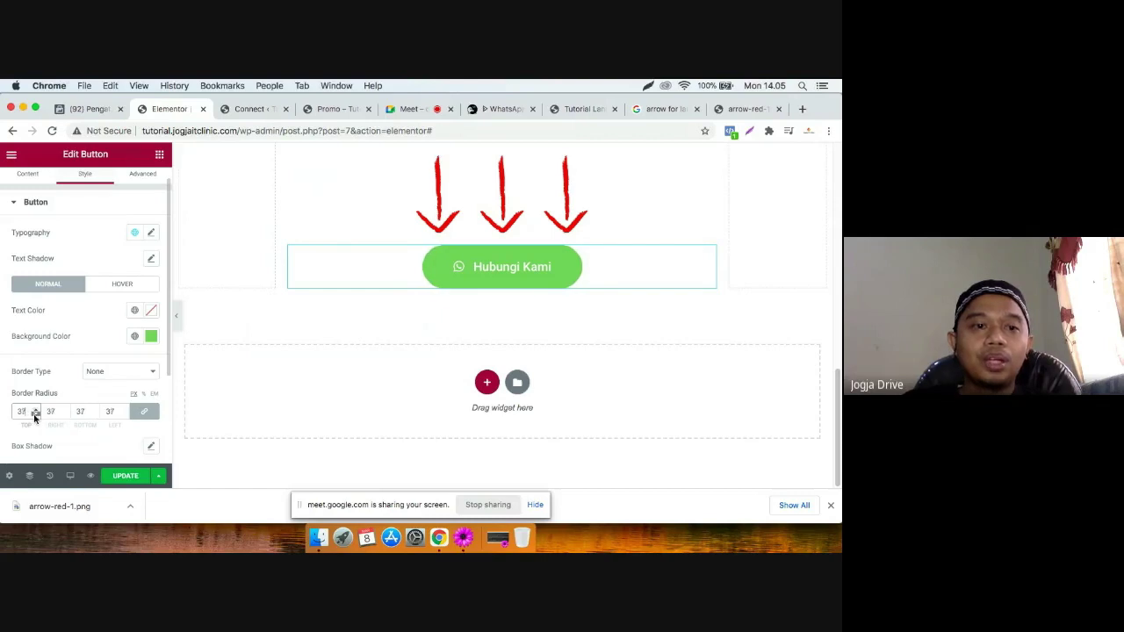
pyautogui.click(35, 415)
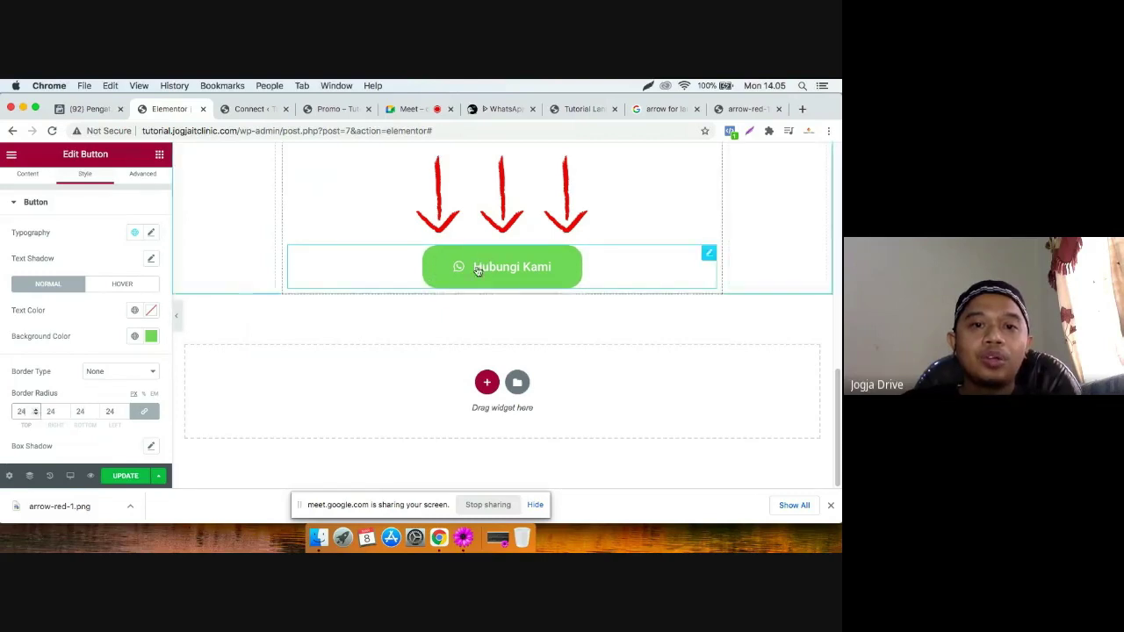
# Try the Pulse hover animation on the button and set it to Bounce In instead.
pyautogui.click(123, 288)
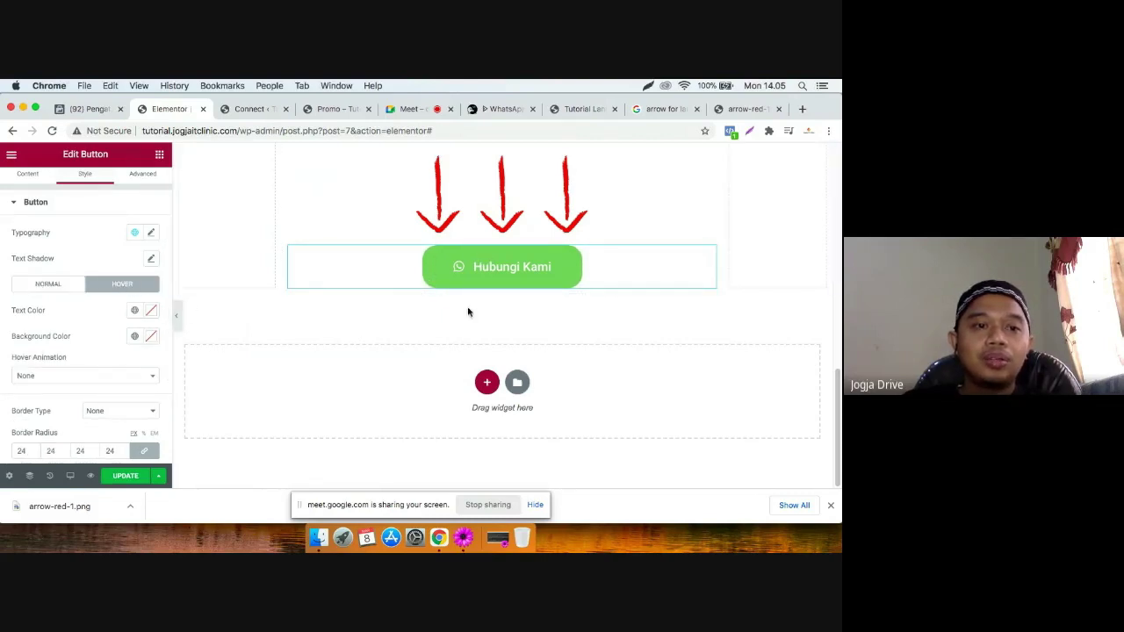
pyautogui.click(112, 377)
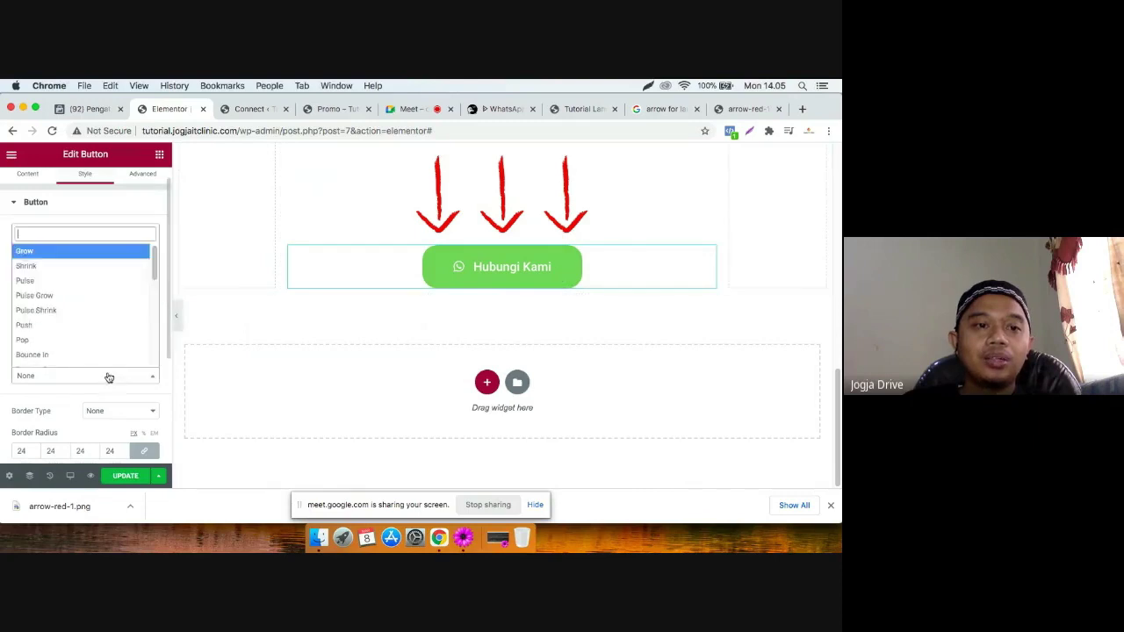
pyautogui.click(36, 279)
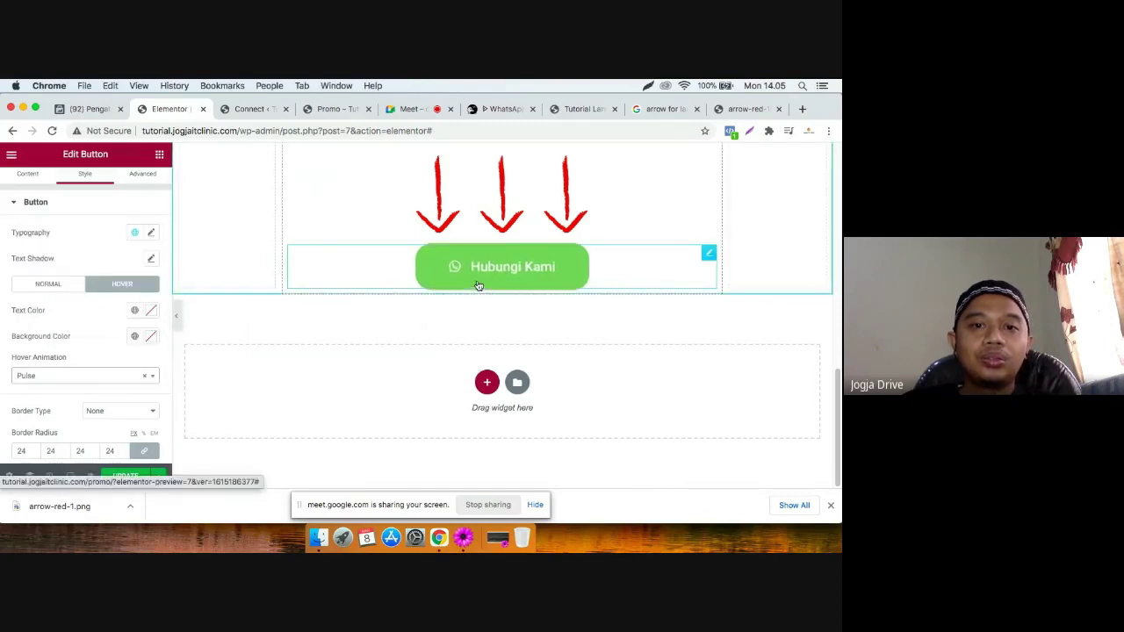
pyautogui.click(65, 375)
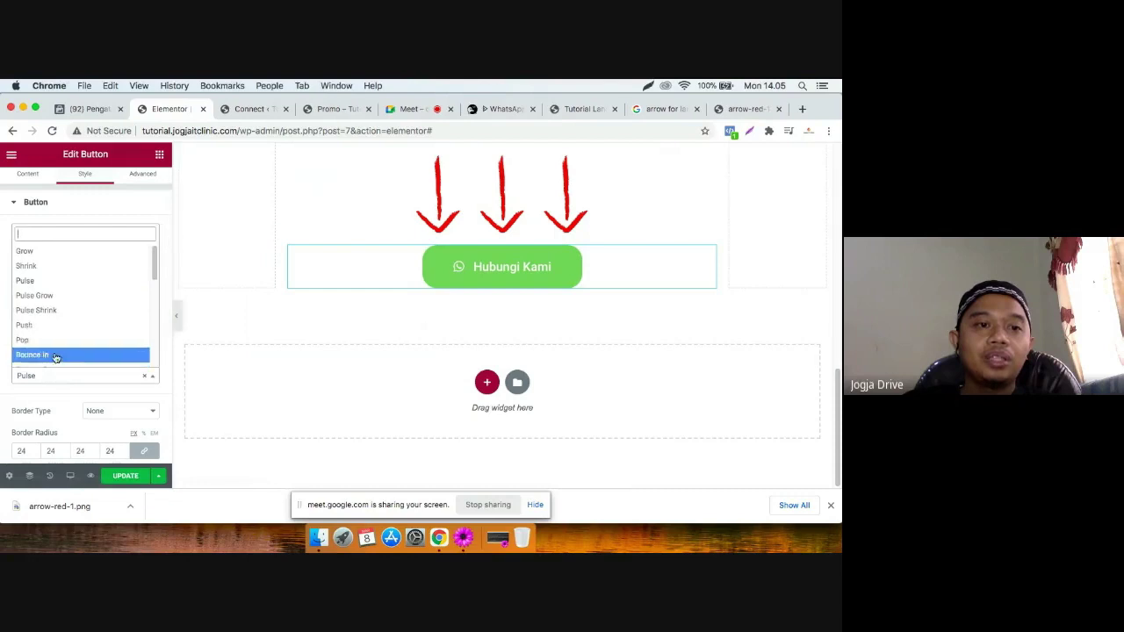
pyautogui.click(55, 354)
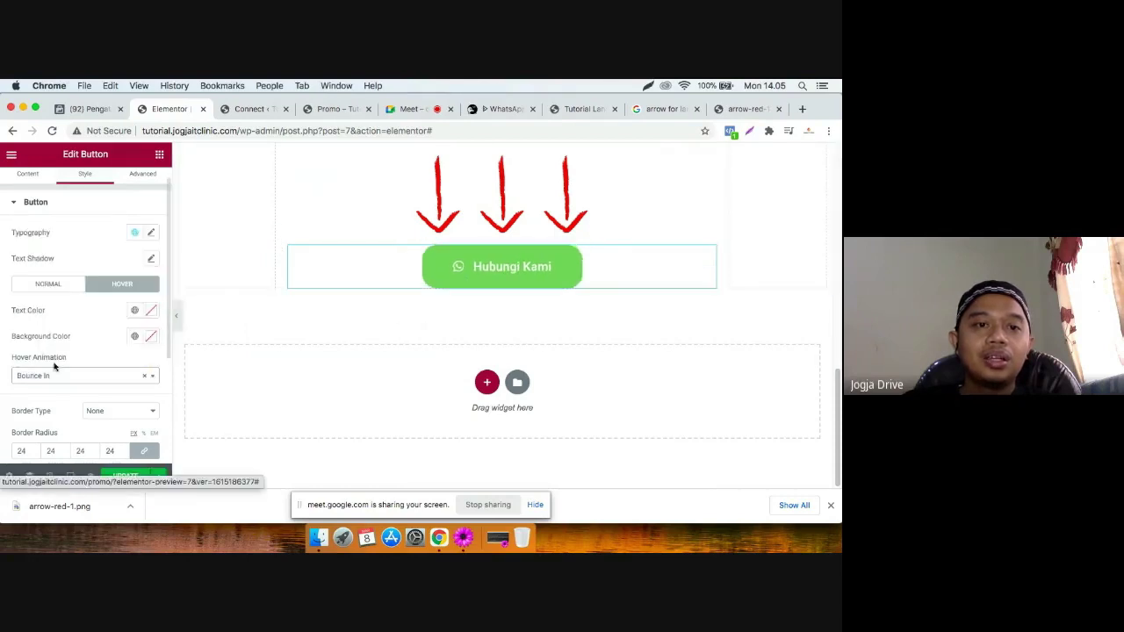
# Change the Hubungi Kami button's hover animation to Shrink.
pyautogui.click(64, 377)
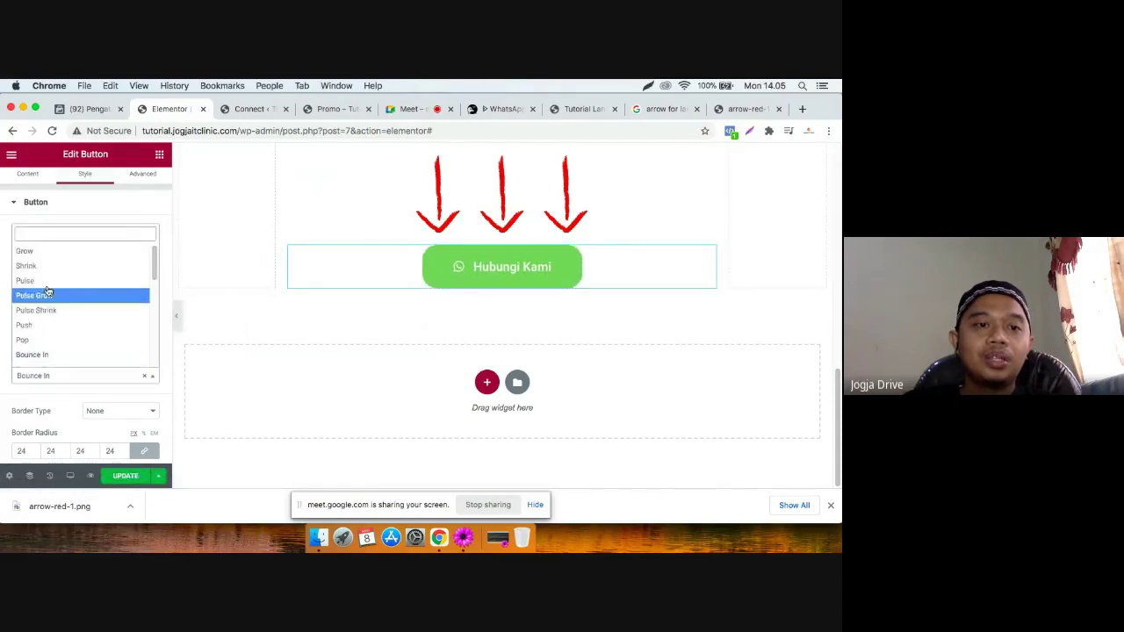
pyautogui.click(40, 265)
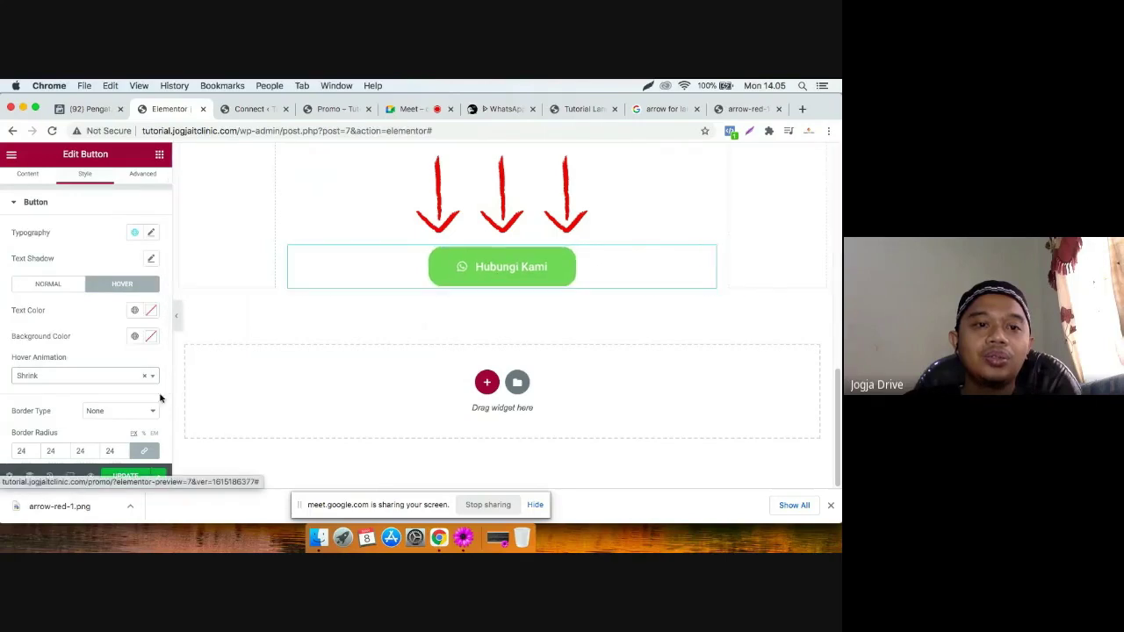
pyautogui.scroll(1, 100, 364)
pyautogui.scroll(3, 234, 406)
pyautogui.scroll(-3, 462, 398)
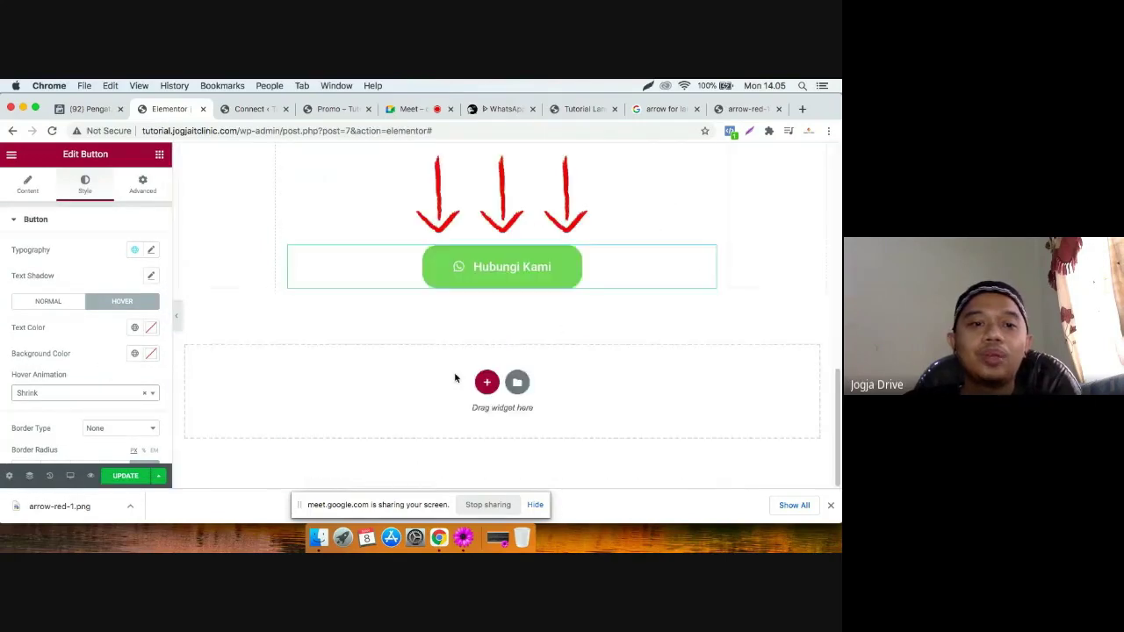
# Set the button's margin to 27 px on all four sides.
pyautogui.click(142, 182)
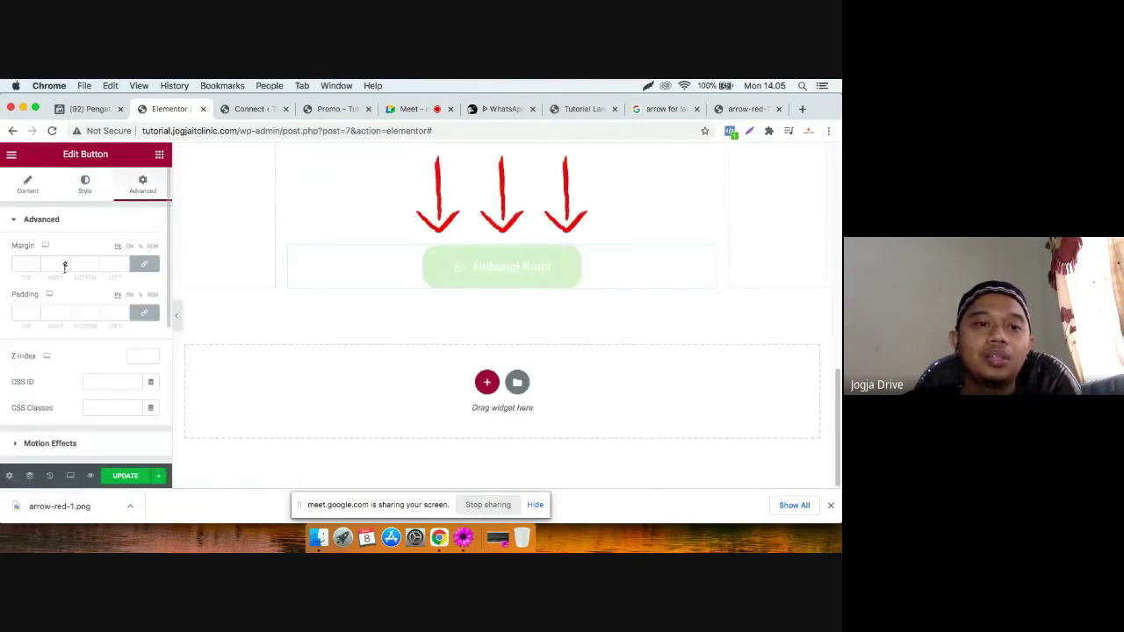
pyautogui.click(35, 264)
pyautogui.press('Up')
pyautogui.press('Up')
pyautogui.press('Up')
pyautogui.press('Up')
pyautogui.press('Up')
pyautogui.press('Up')
pyautogui.press('Up')
pyautogui.press('Up')
pyautogui.press('Up')
pyautogui.press('Up')
pyautogui.press('Up')
pyautogui.press('Up')
pyautogui.press('Up')
pyautogui.press('Up')
pyautogui.press('Up')
pyautogui.press('Up')
pyautogui.press('Up')
pyautogui.press('Up')
pyautogui.press('Up')
pyautogui.press('Up')
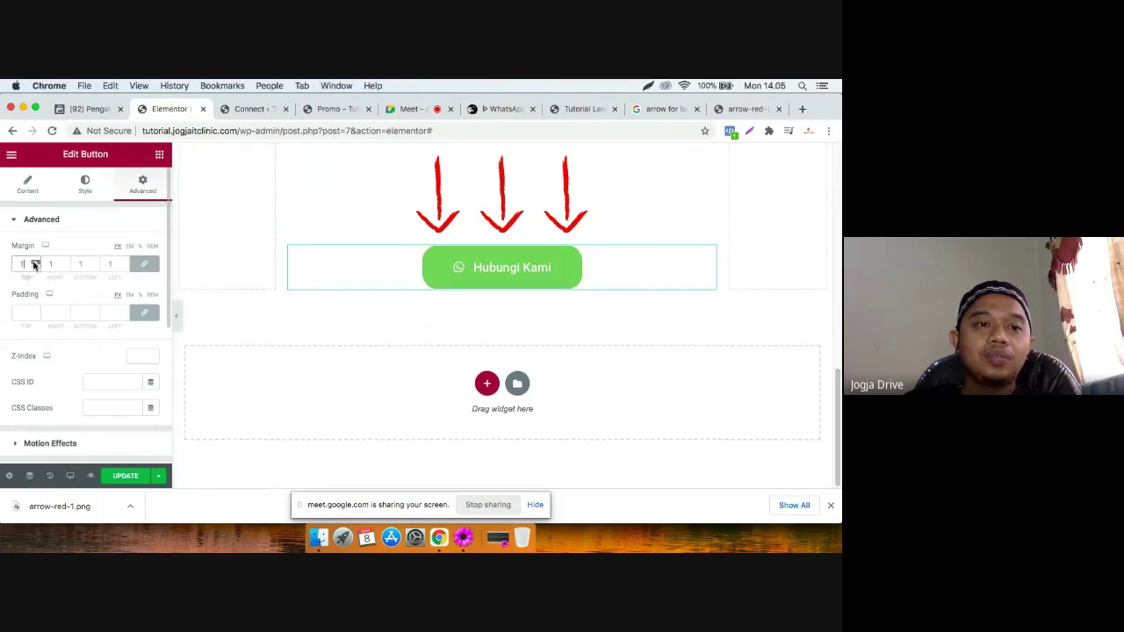
pyautogui.press('Up')
pyautogui.press('Up')
pyautogui.press('Up')
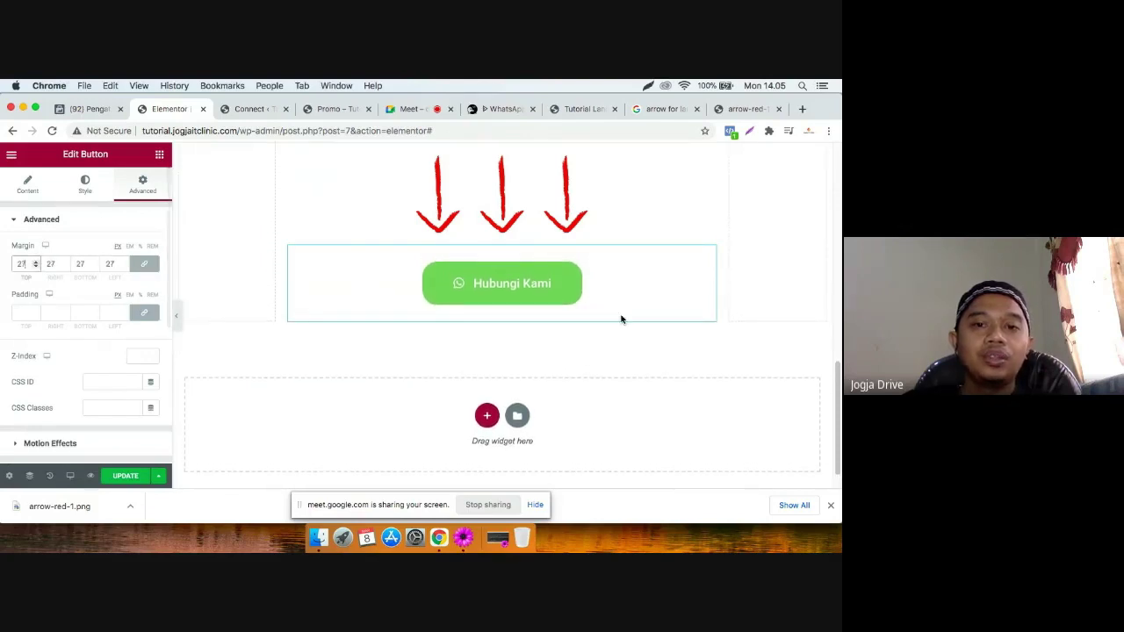
# Unlink the button's margin values and set only the bottom margin to 70 px.
pyautogui.click(144, 263)
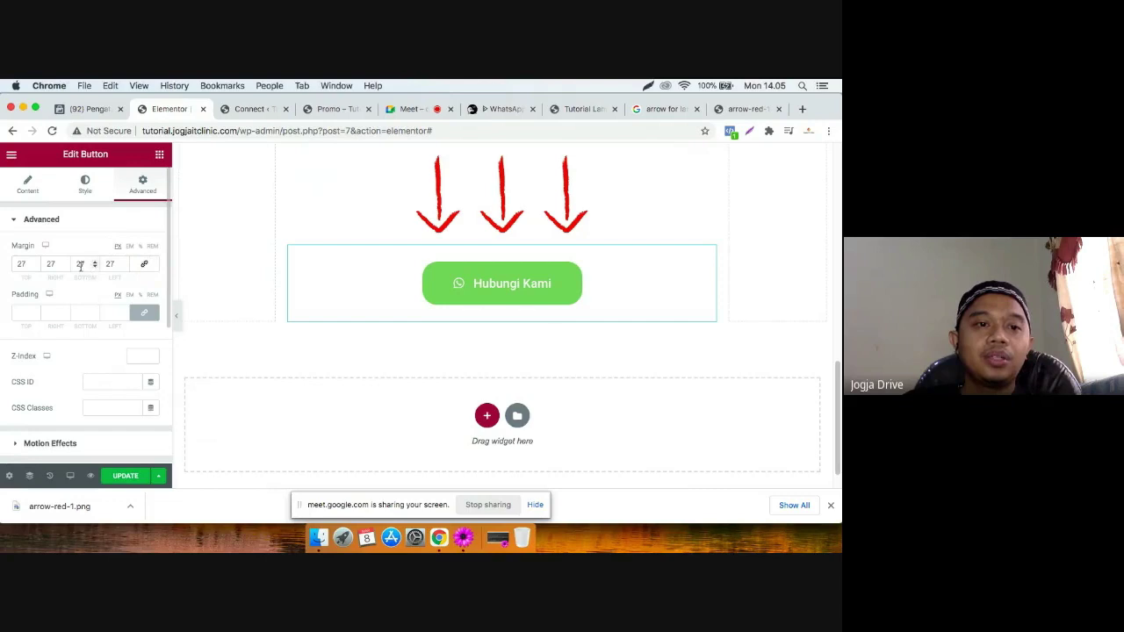
pyautogui.doubleClick(82, 263)
pyautogui.write('70')
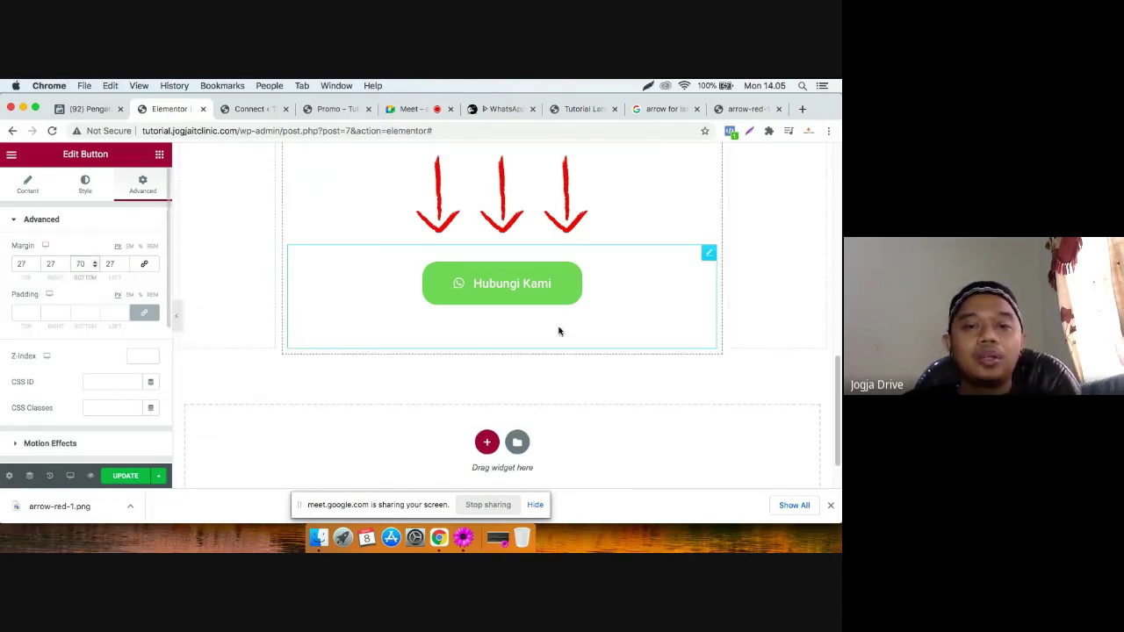
pyautogui.scroll(1, 562, 330)
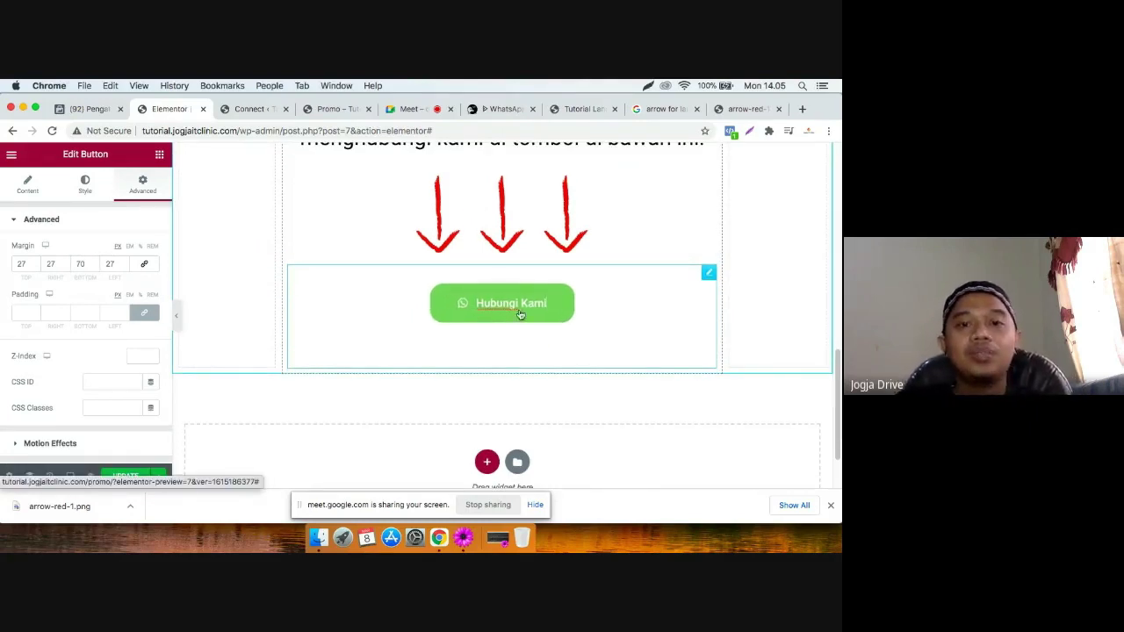
# Look up the WhatsApp link generator address in the TextMate notes and switch to the join.chat generator page in Chrome.
pyautogui.click(29, 186)
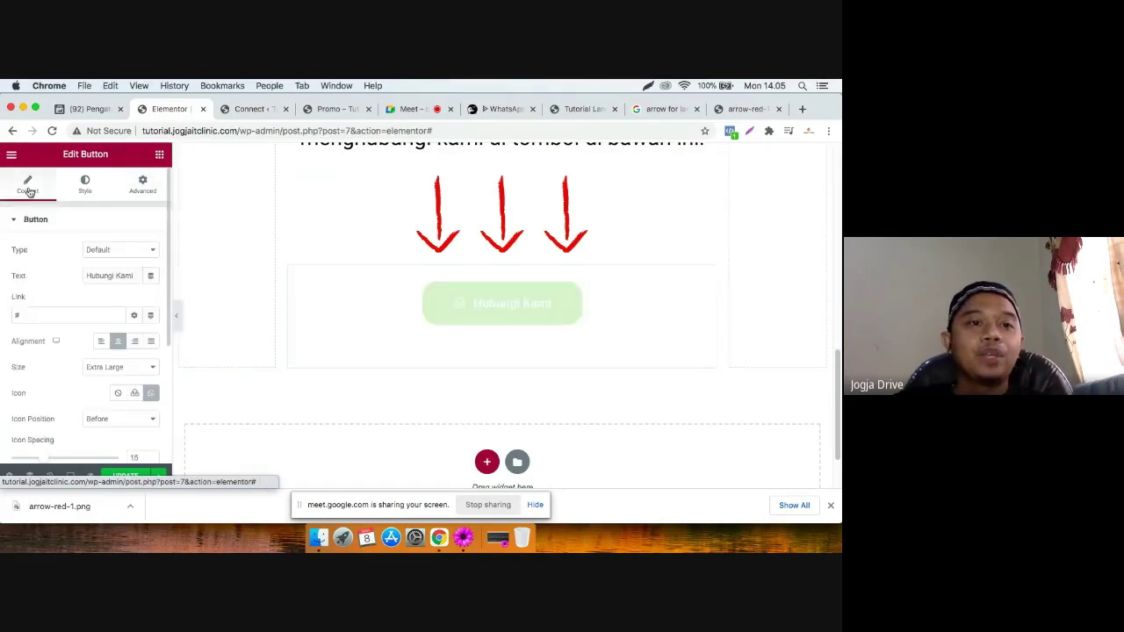
pyautogui.click(26, 313)
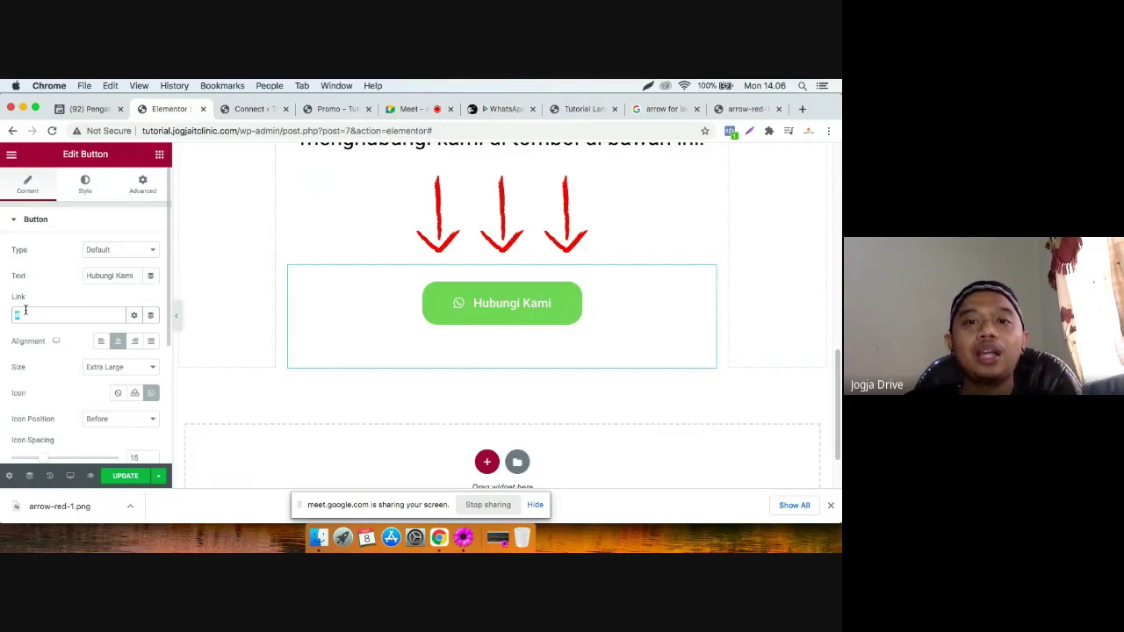
pyautogui.click(463, 538)
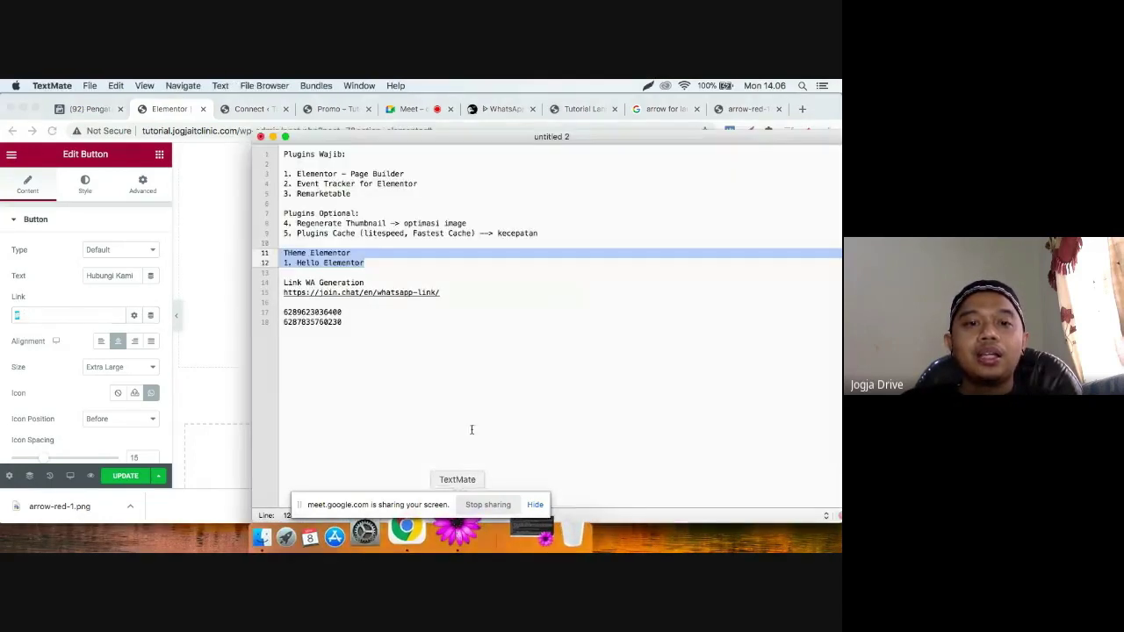
pyautogui.click(459, 294)
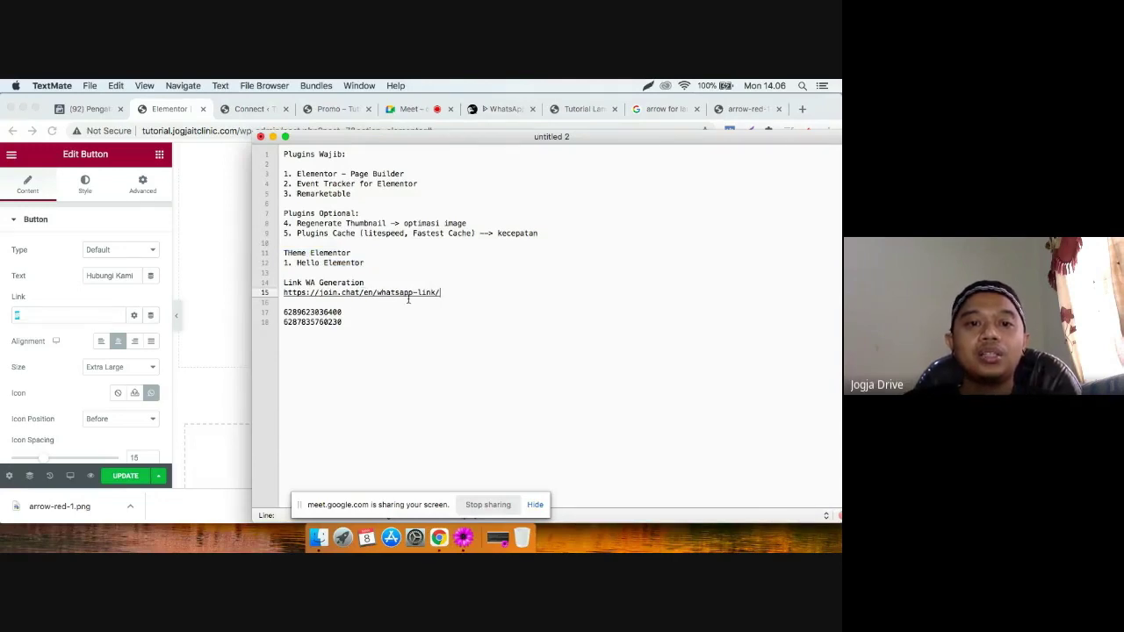
pyautogui.click(437, 537)
pyautogui.click(504, 109)
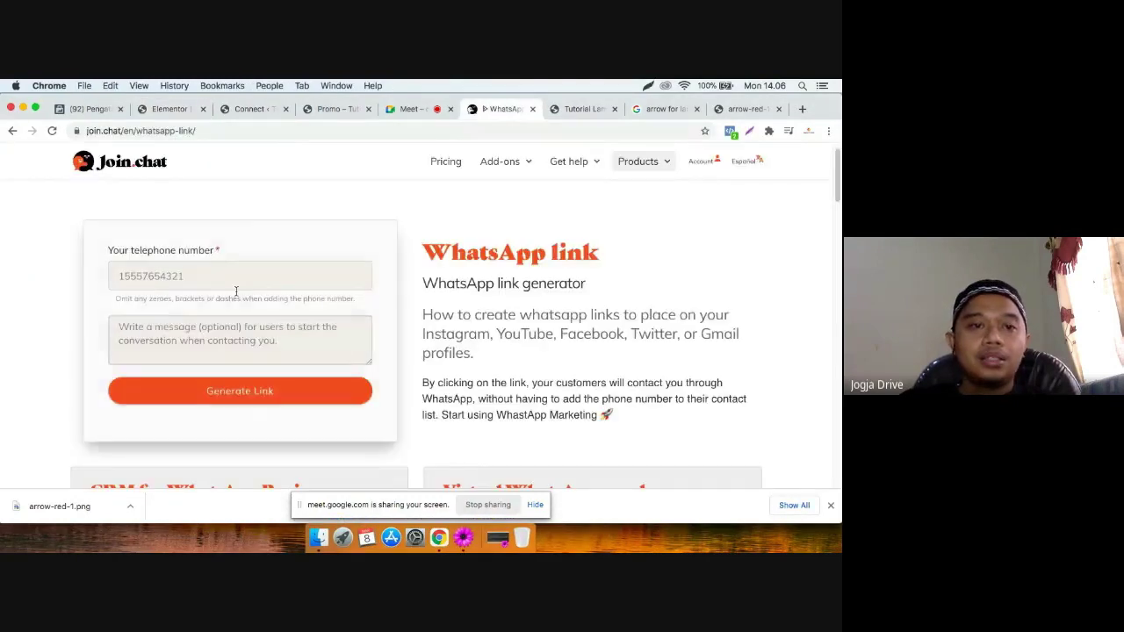
# Generate a WhatsApp link using the business phone number and a greeting message ending in "mau nanya tentang landing page...".
pyautogui.click(225, 277)
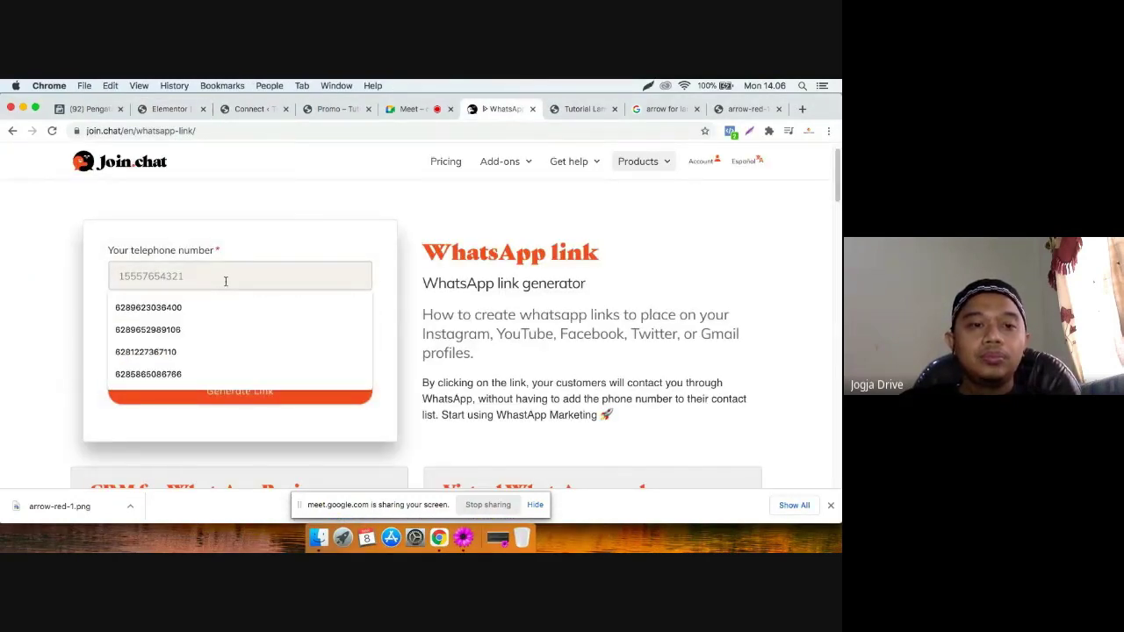
pyautogui.click(212, 306)
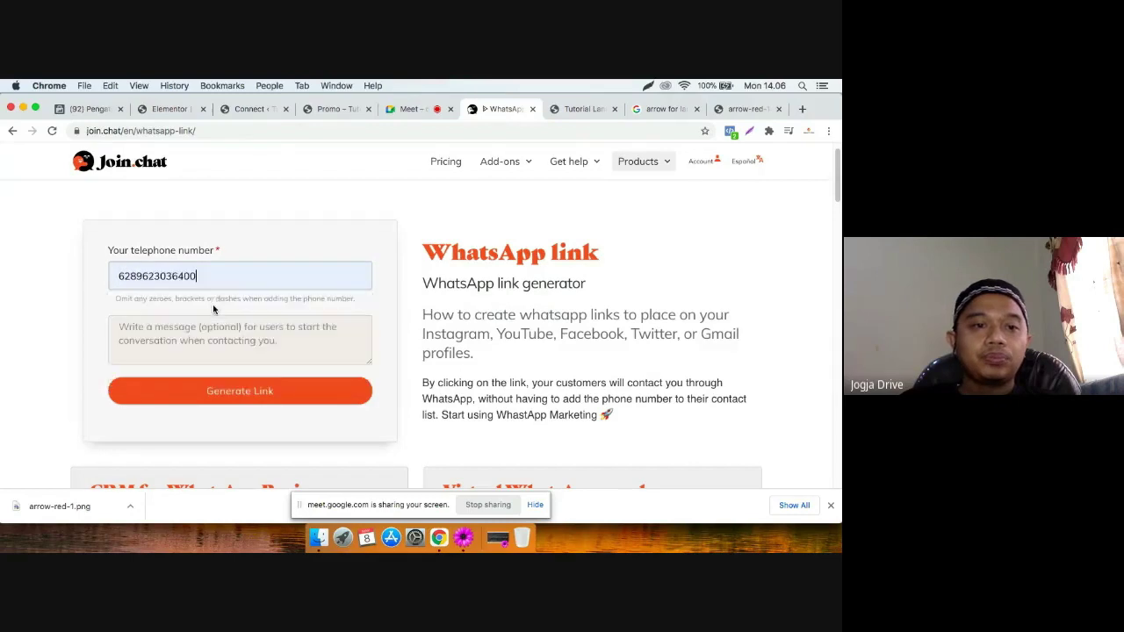
pyautogui.click(174, 329)
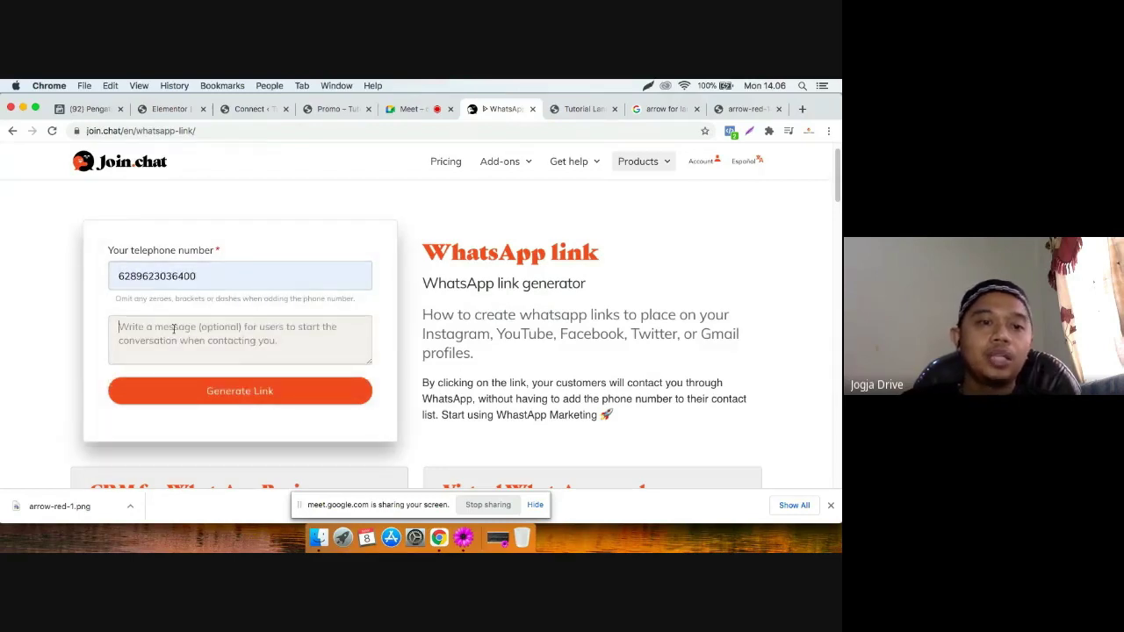
pyautogui.write('Sal')
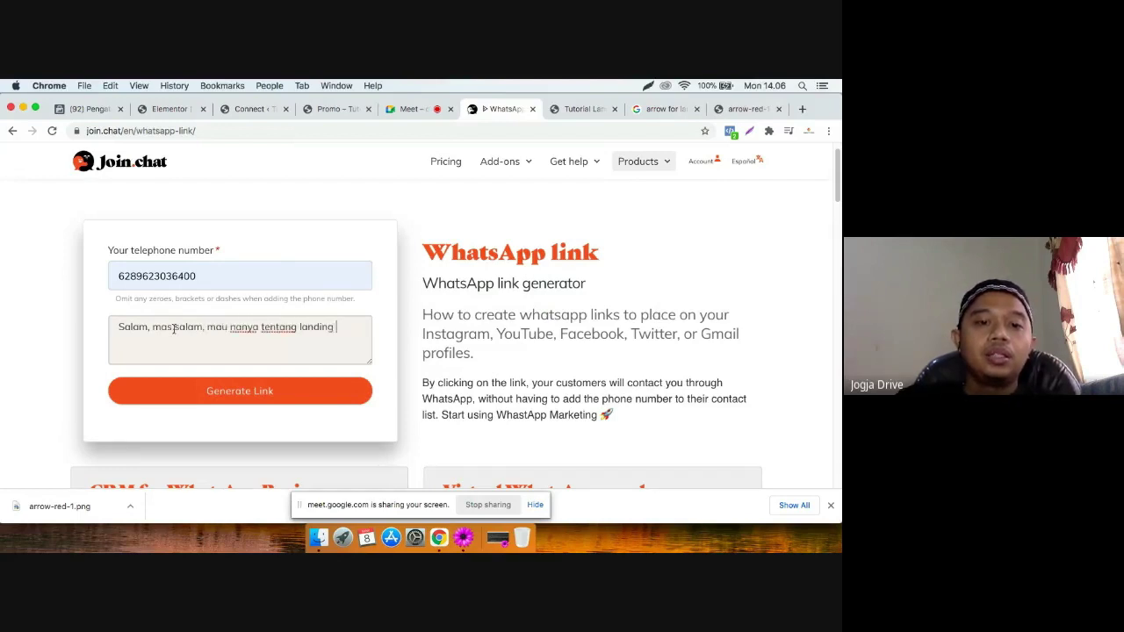
pyautogui.write('e...')
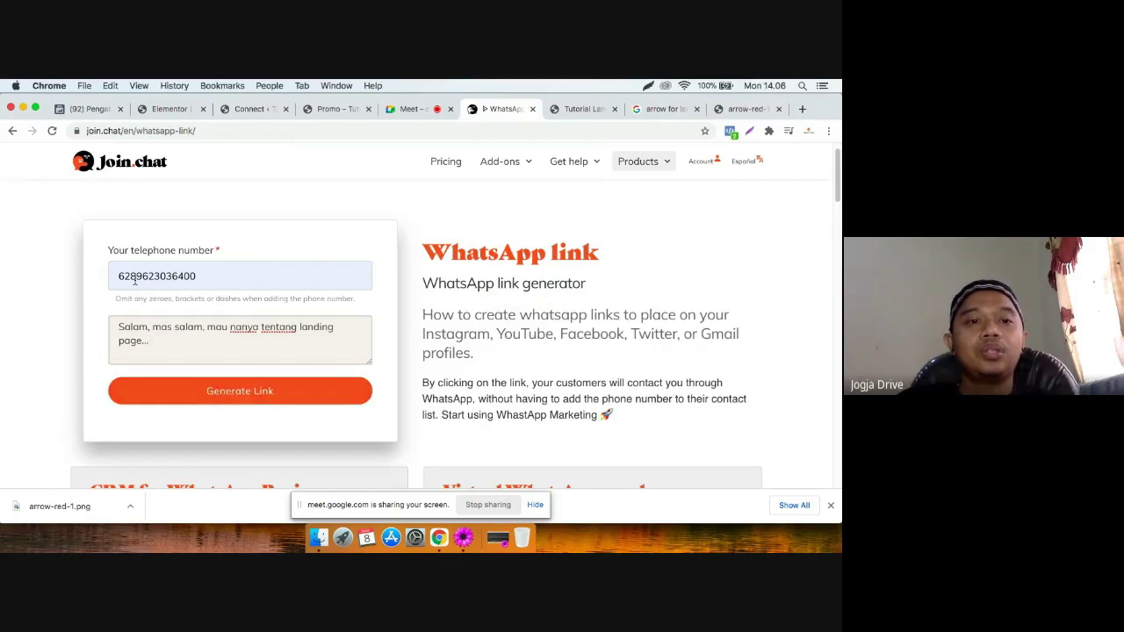
pyautogui.moveTo(129, 275); pyautogui.dragTo(114, 277)
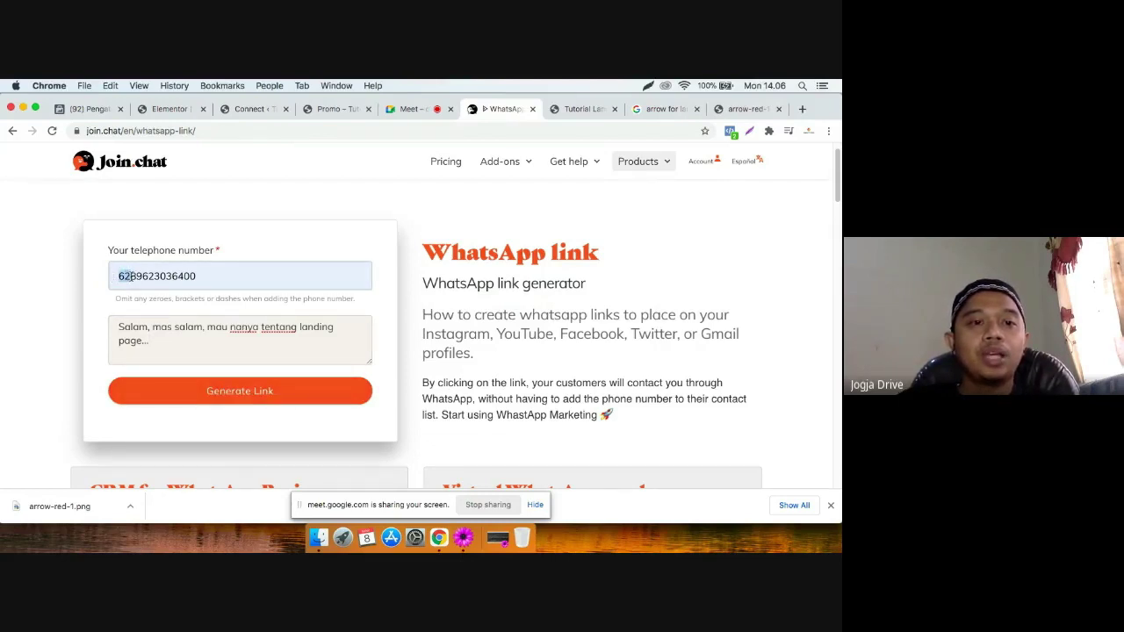
pyautogui.doubleClick(128, 276)
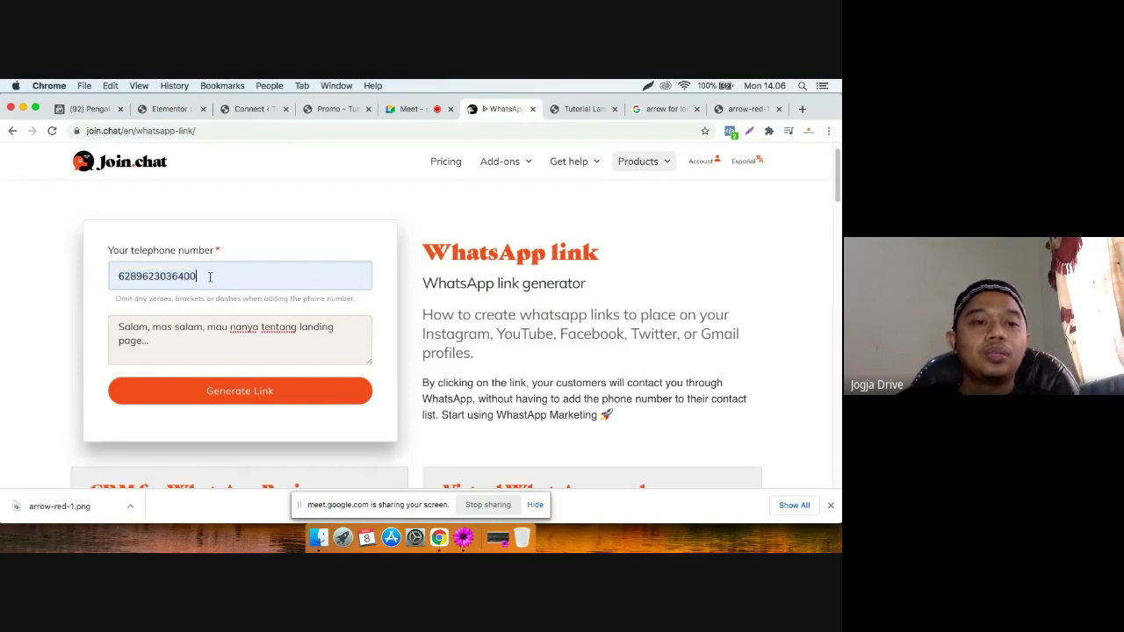
pyautogui.click(249, 427)
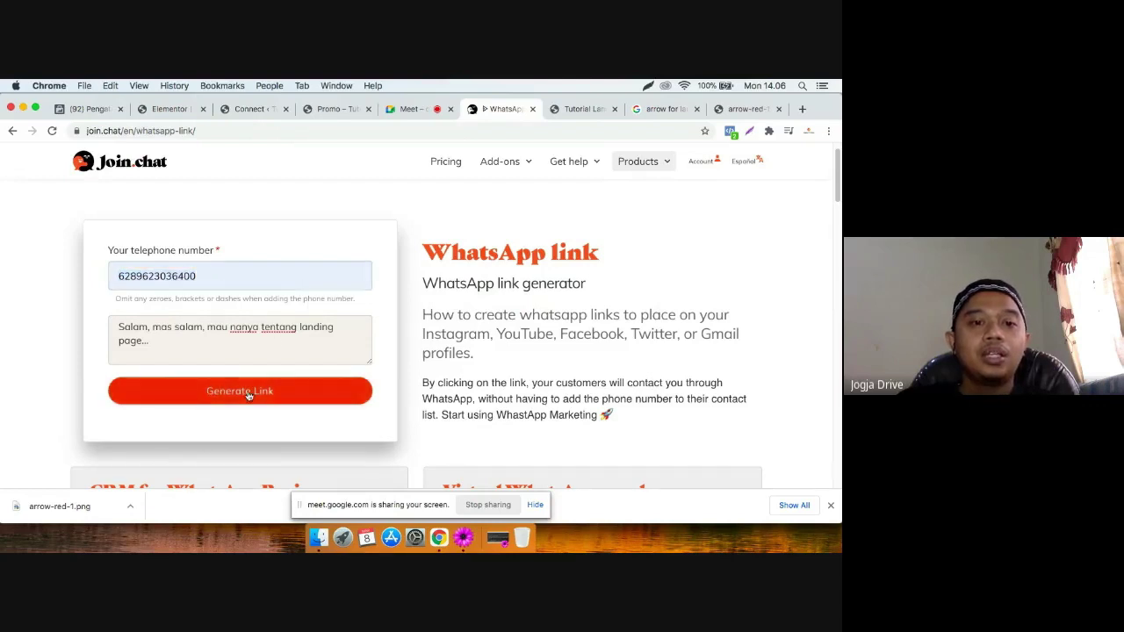
pyautogui.click(237, 392)
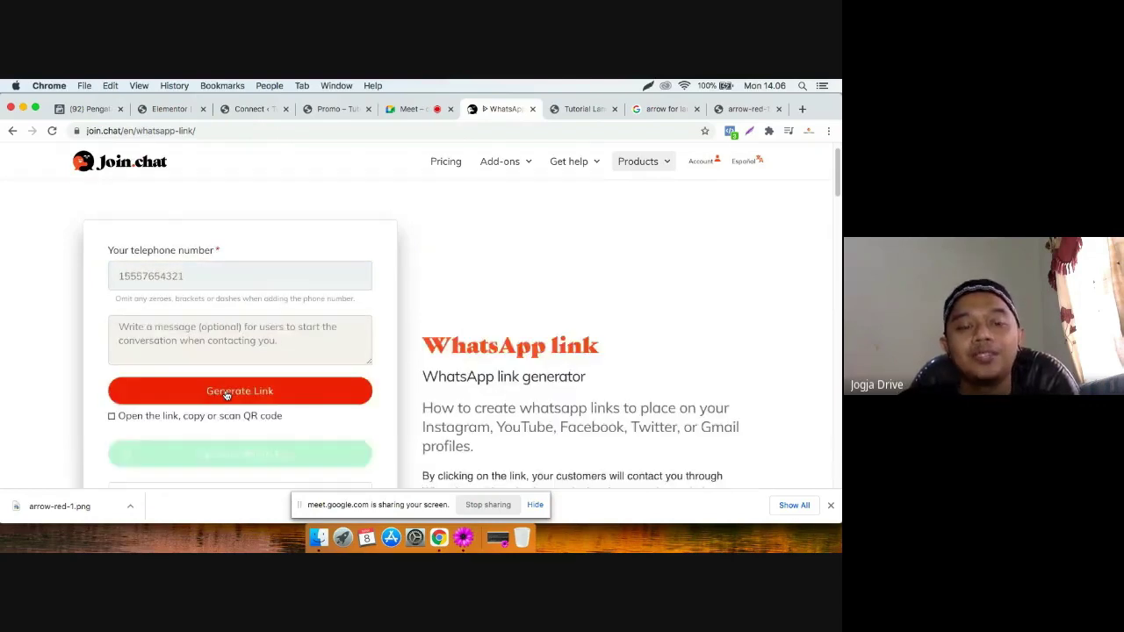
# Copy the complete generated wa.me link from the result field below the form.
pyautogui.scroll(-2, 329, 408)
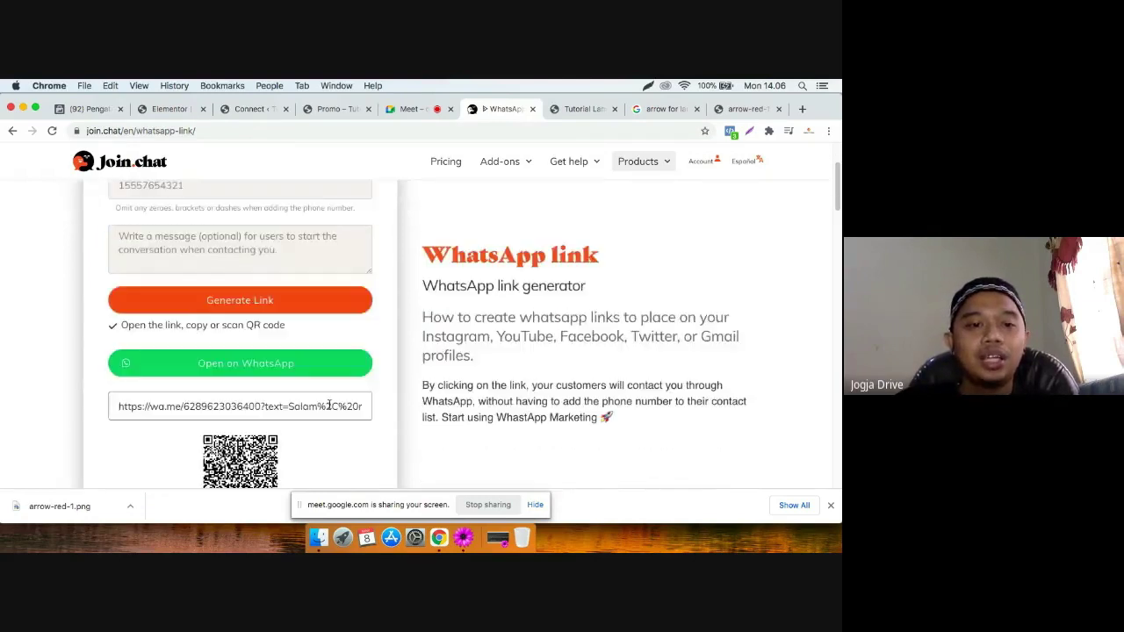
pyautogui.scroll(-1, 219, 395)
pyautogui.moveTo(118, 387); pyautogui.dragTo(383, 393)
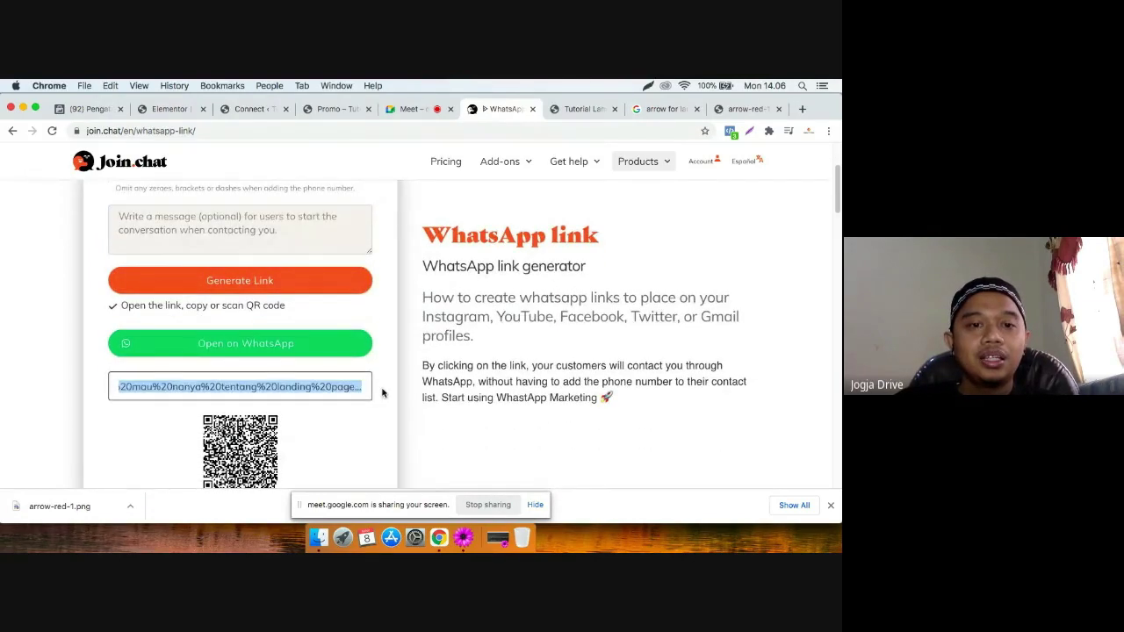
pyautogui.rightClick(336, 383)
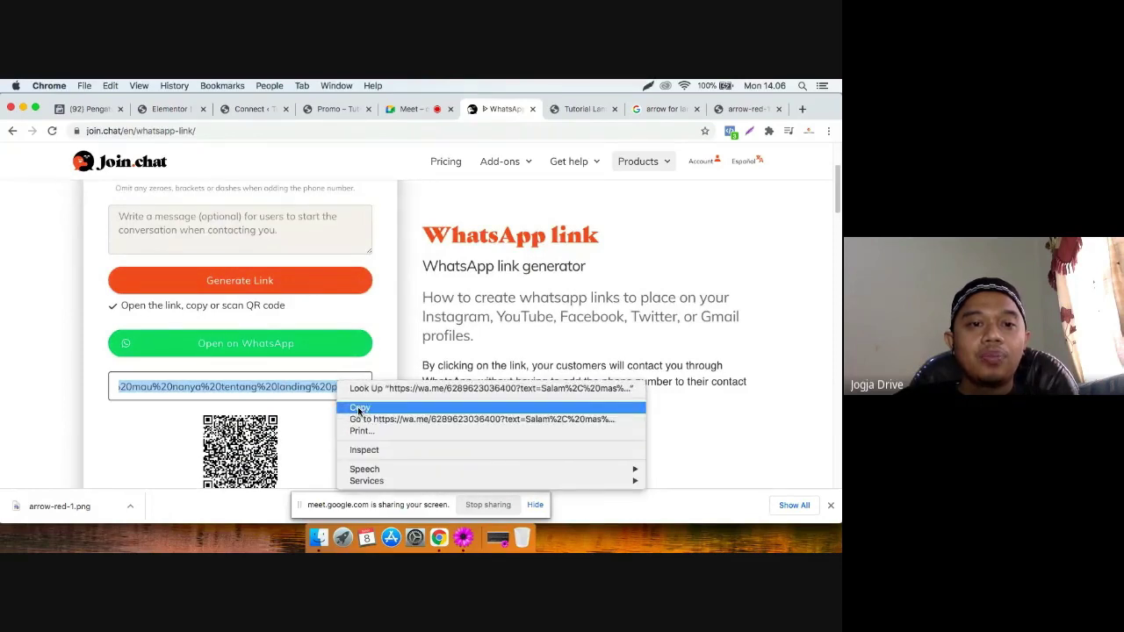
pyautogui.click(357, 407)
pyautogui.scroll(-5, 311, 405)
pyautogui.scroll(5, 311, 405)
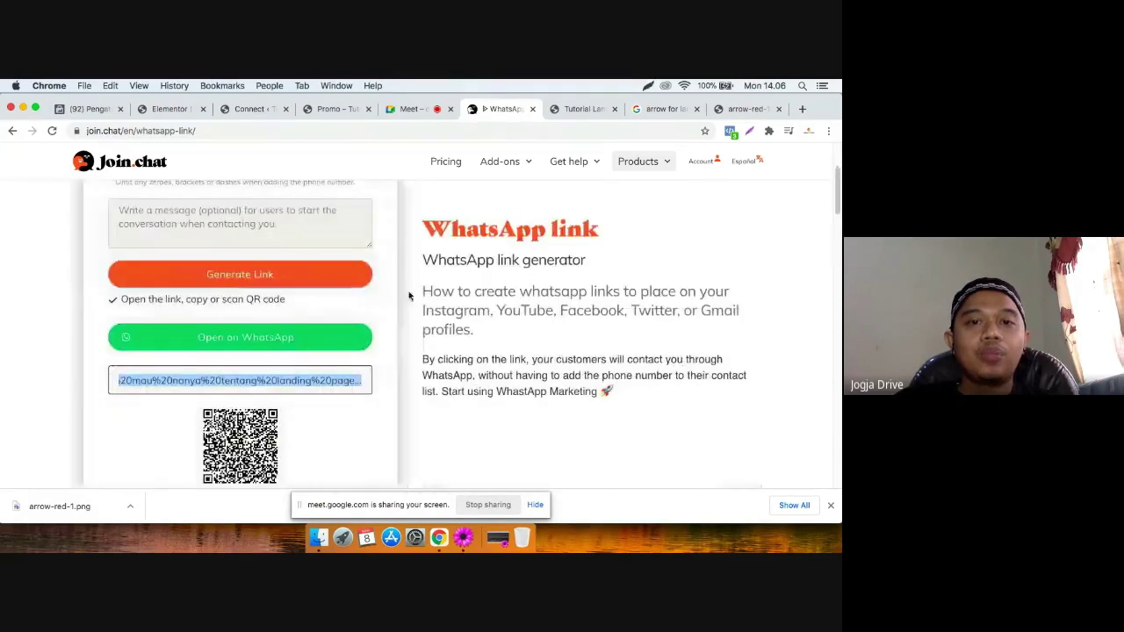
# Replace the # link of the Hubungi Kami button in Elementor with the copied WhatsApp link and update the page.
pyautogui.click(163, 109)
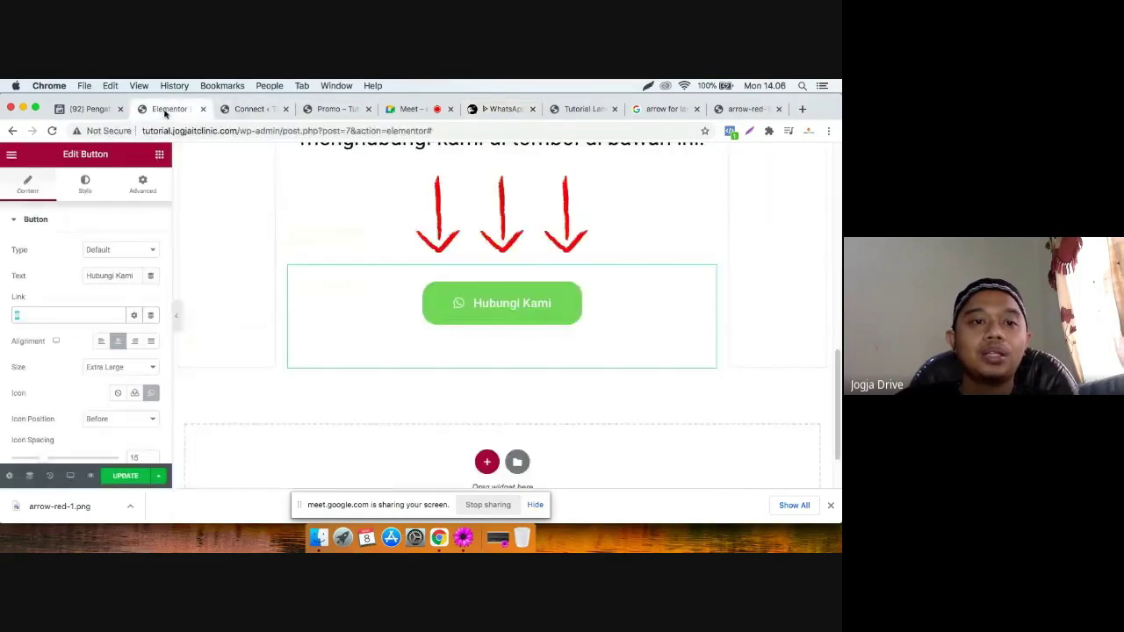
pyautogui.click(48, 319)
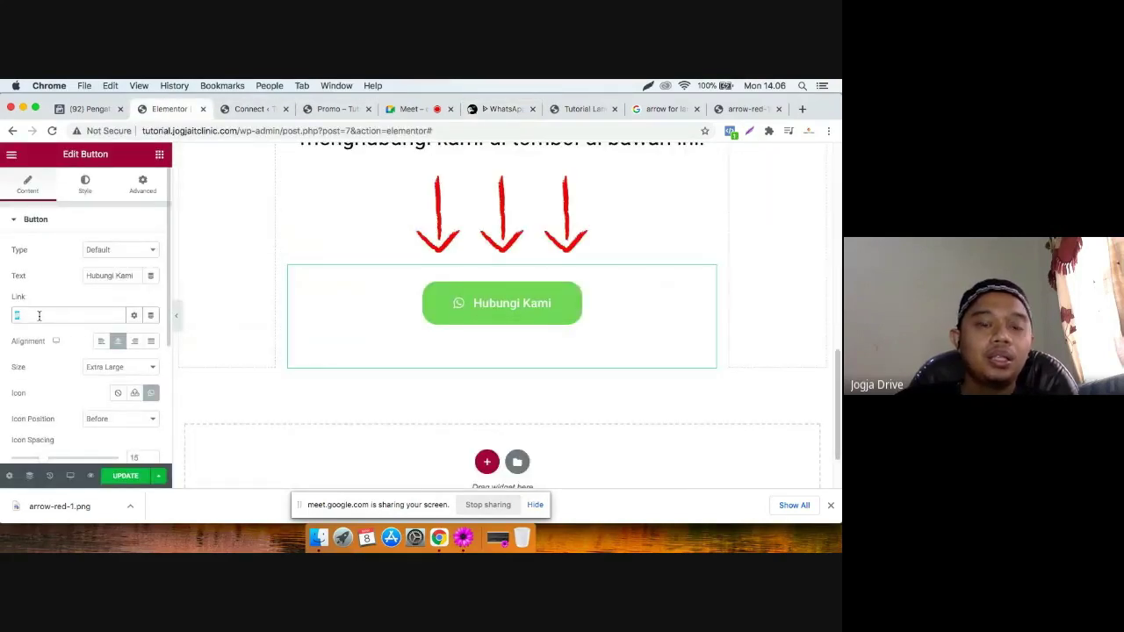
pyautogui.press('BackSpace')
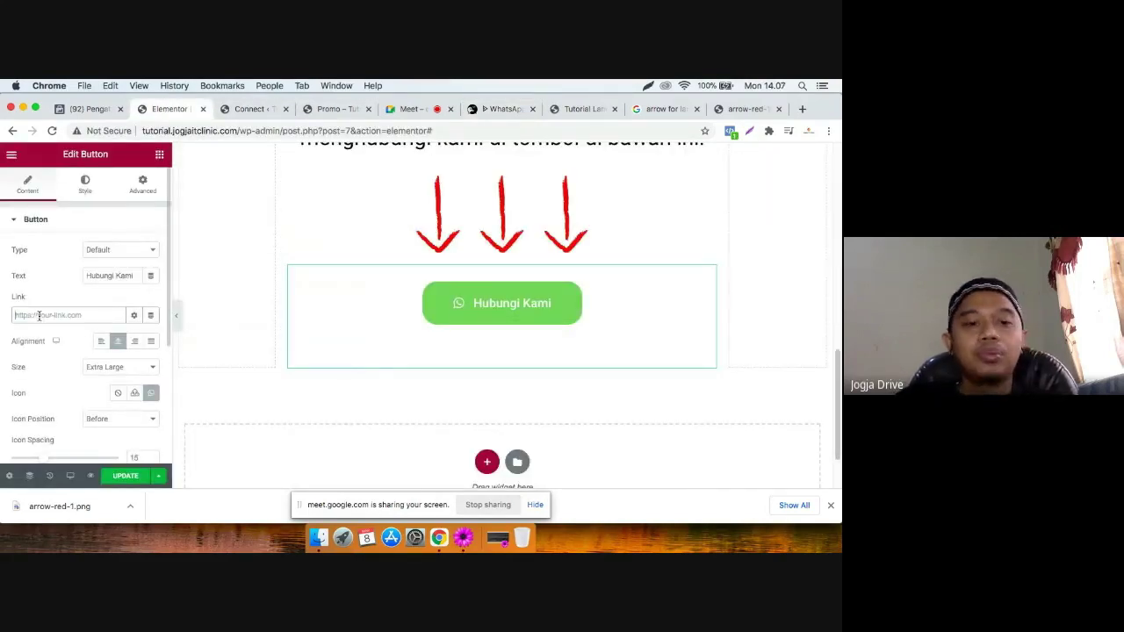
pyautogui.press('super+v')
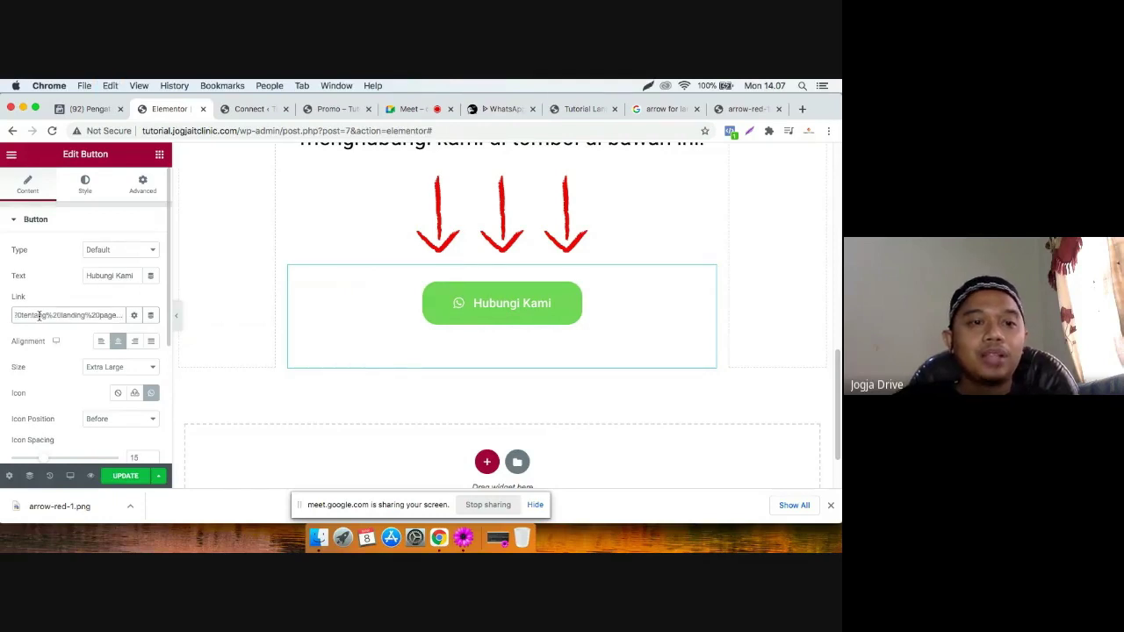
pyautogui.click(124, 476)
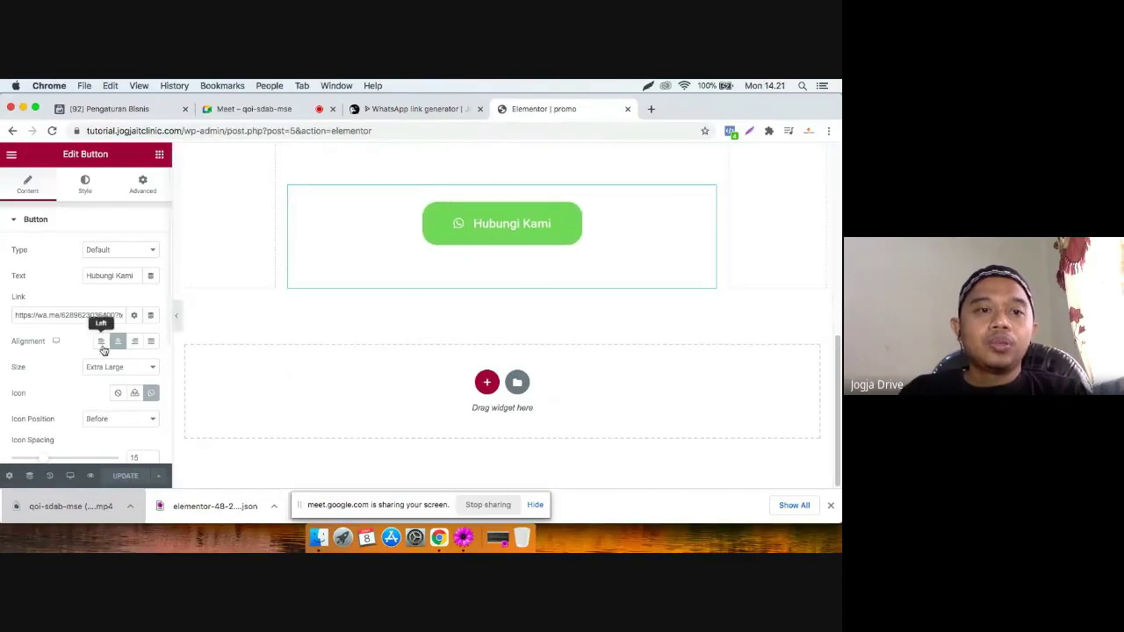
pyautogui.click(75, 315)
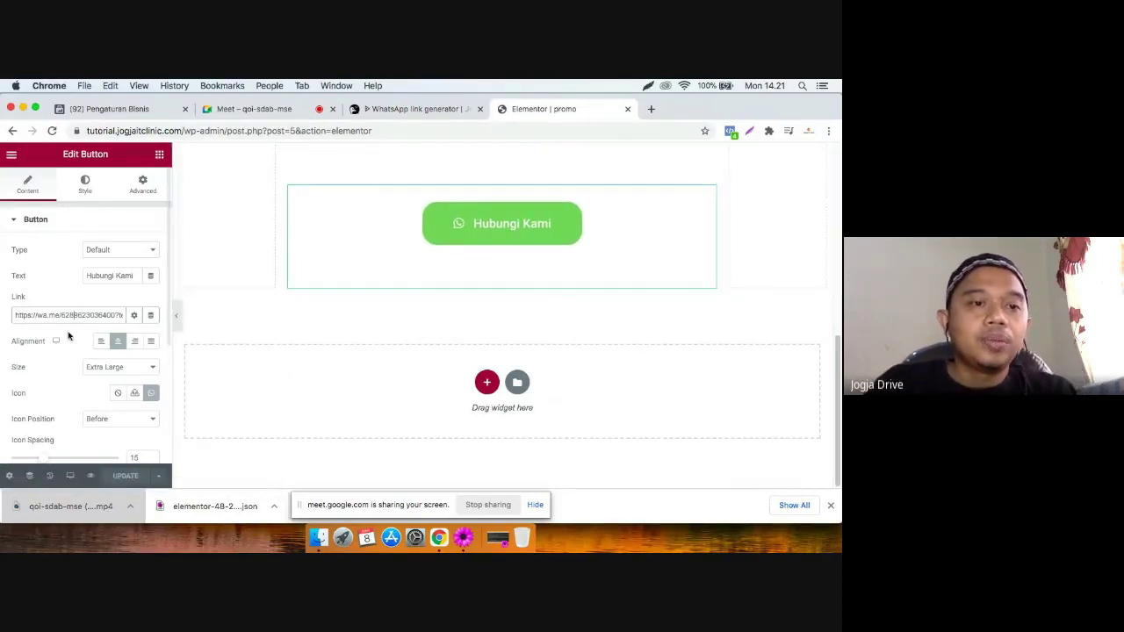
pyautogui.scroll(10, 526, 267)
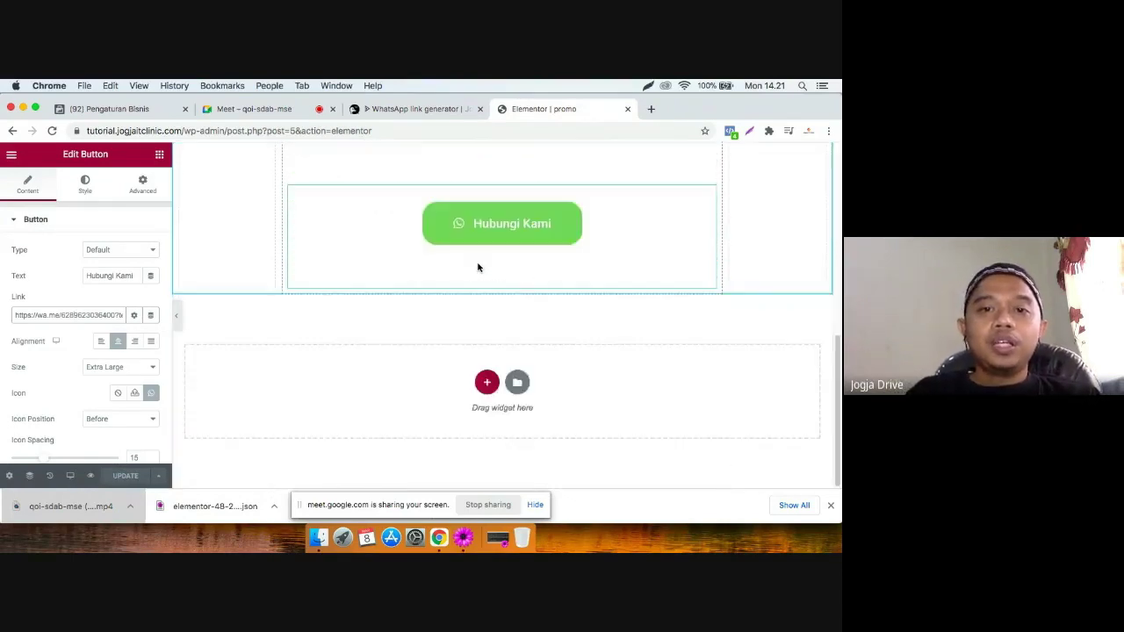
pyautogui.scroll(-2, 516, 263)
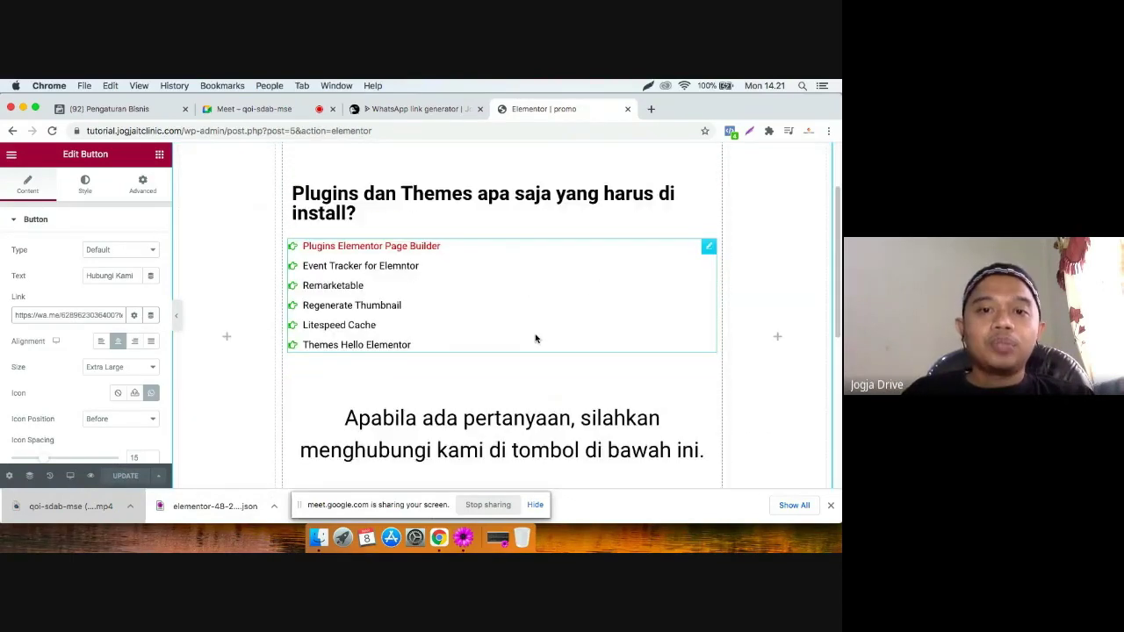
# Upload the image file from Finder to the media library and insert it into the empty image widget below the landing page title.
pyautogui.scroll(2, 564, 291)
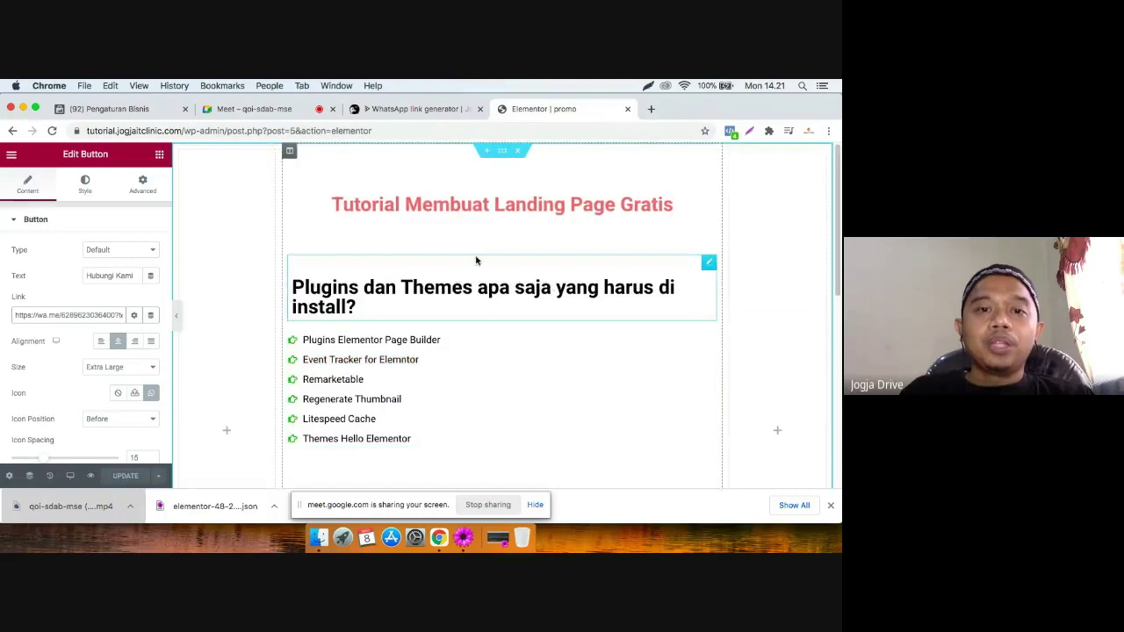
pyautogui.click(507, 238)
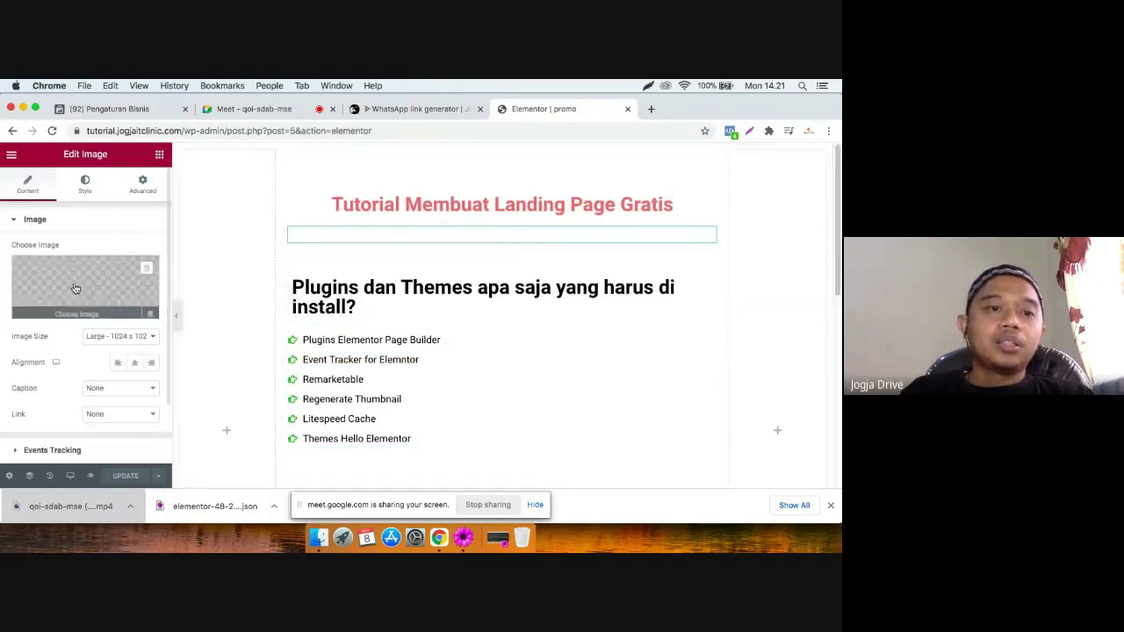
pyautogui.click(53, 309)
pyautogui.click(128, 204)
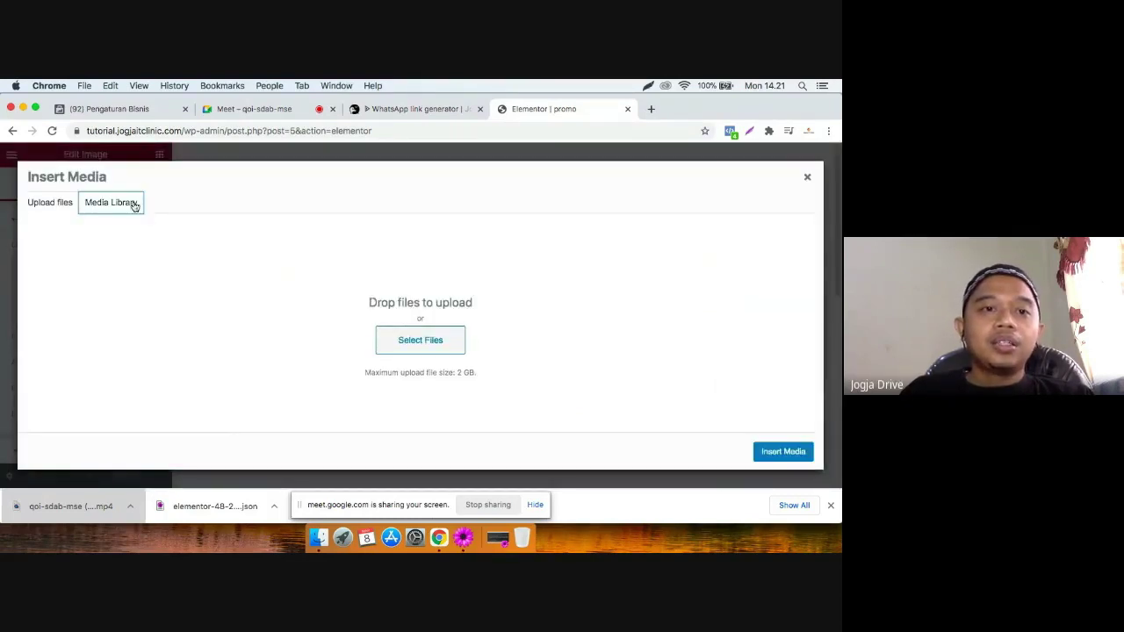
pyautogui.click(58, 203)
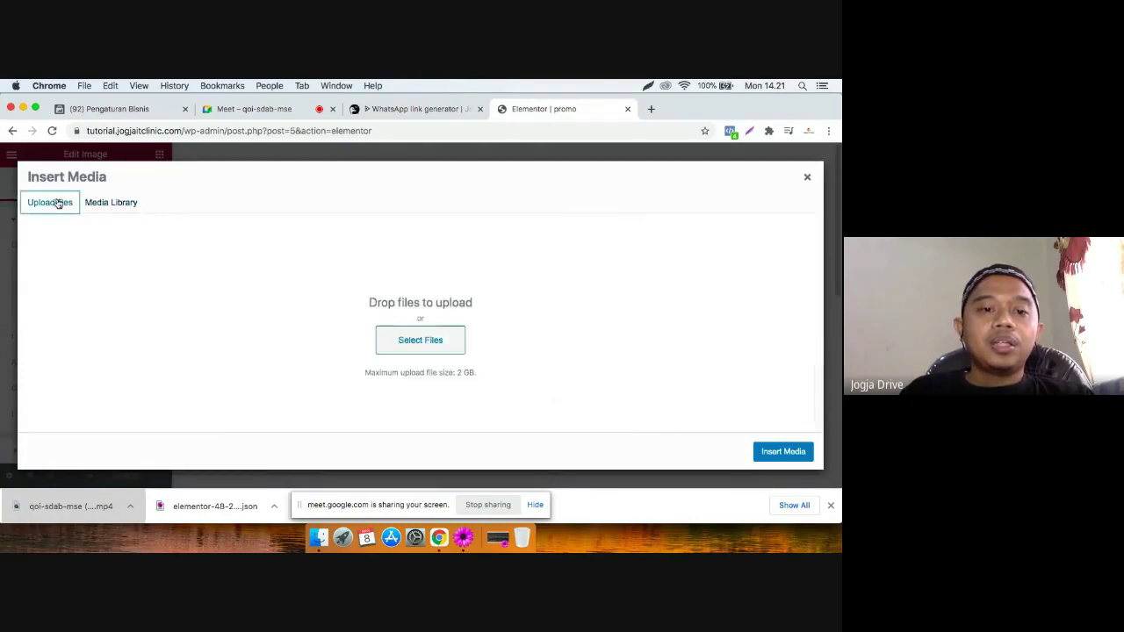
pyautogui.click(323, 534)
pyautogui.moveTo(281, 258); pyautogui.dragTo(64, 310)
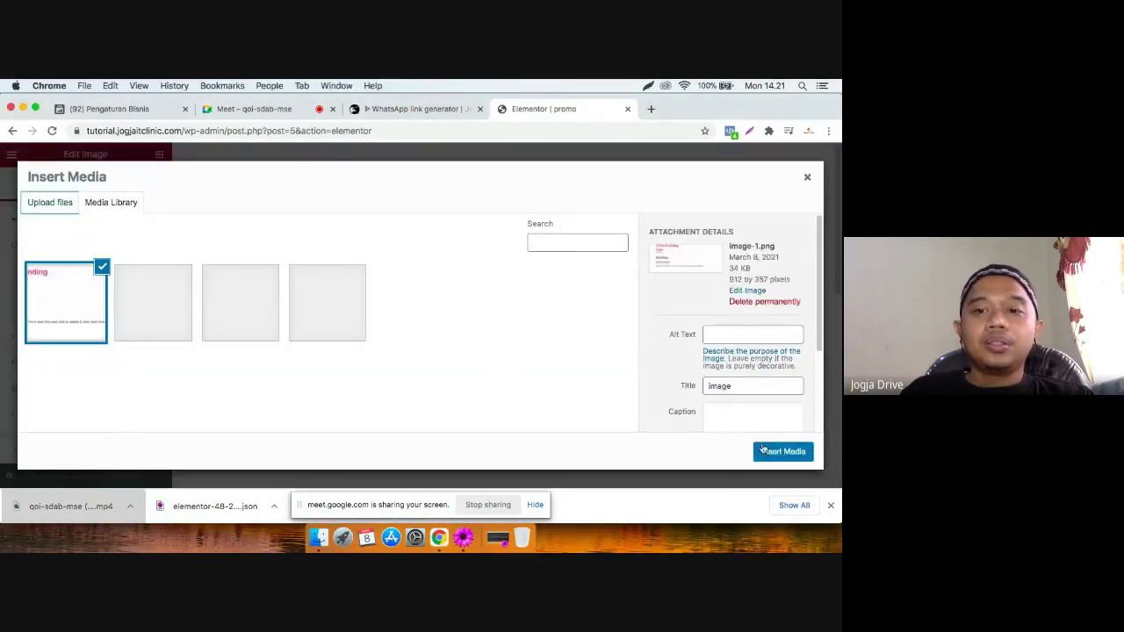
pyautogui.click(763, 450)
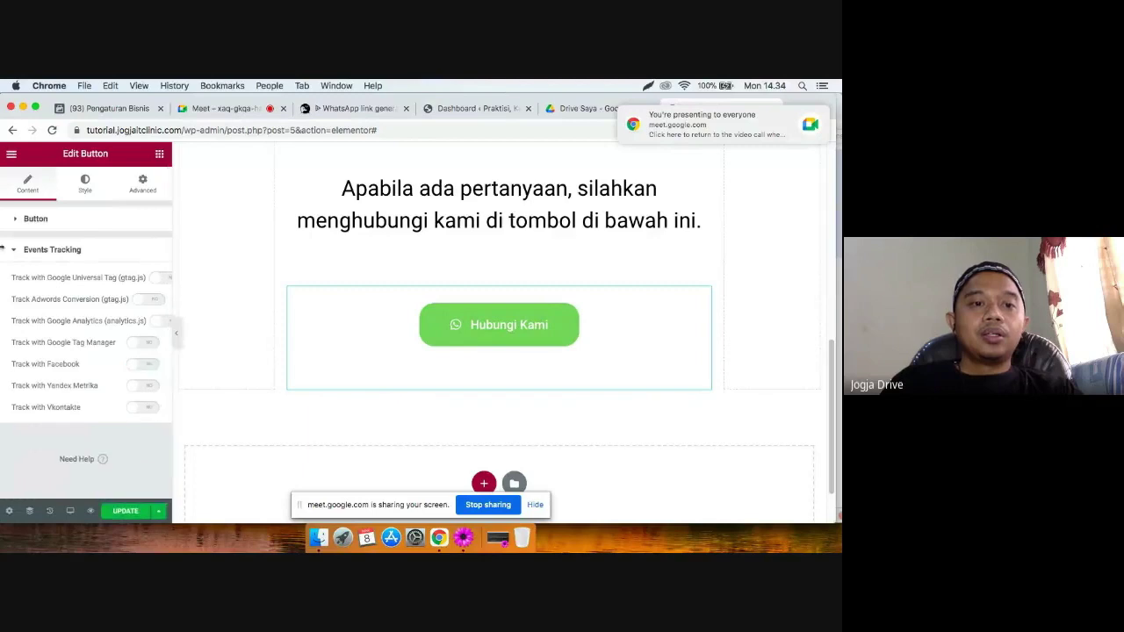
# Look up the Event Tracker for Elementor entry in the TextMate plugin notes, then return to the Elementor editor in Chrome.
pyautogui.click(18, 251)
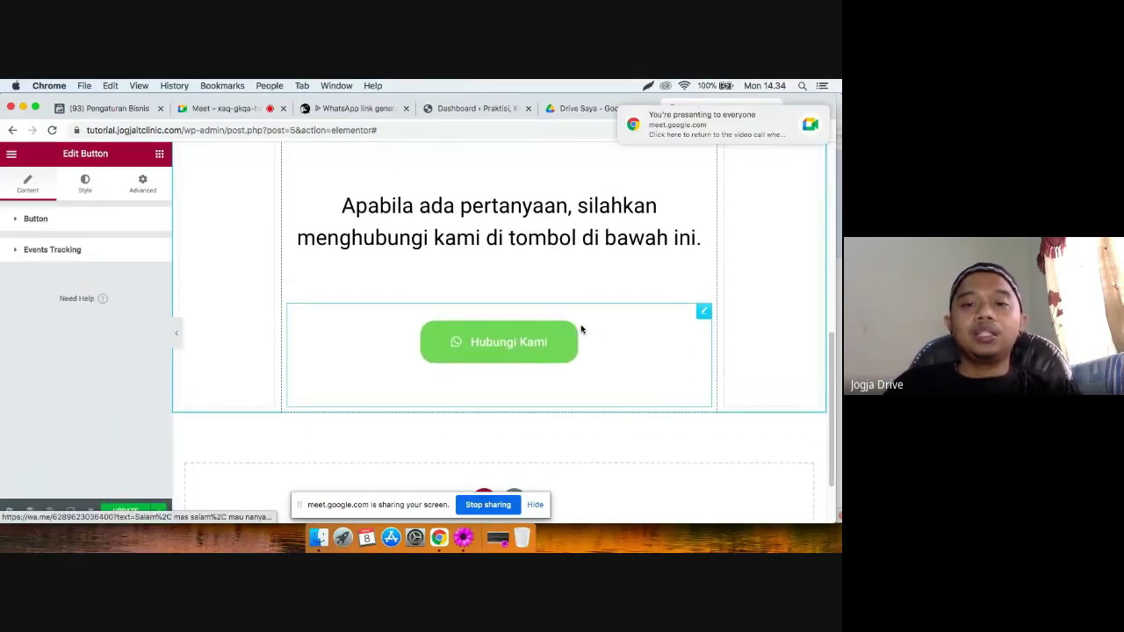
pyautogui.scroll(1, 527, 335)
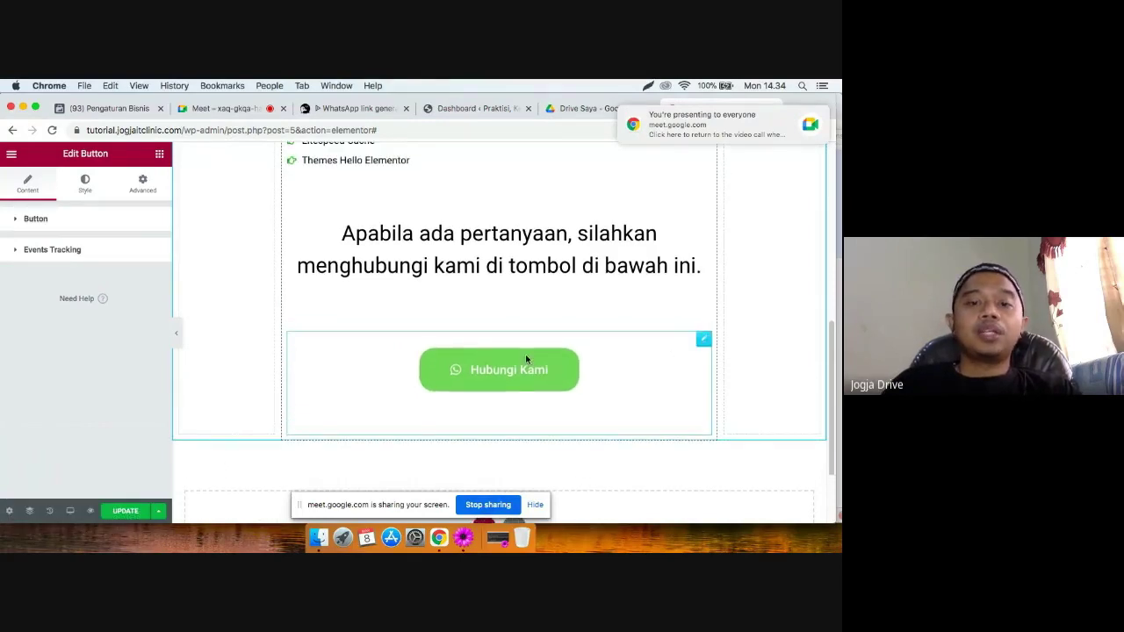
pyautogui.click(462, 537)
pyautogui.click(332, 223)
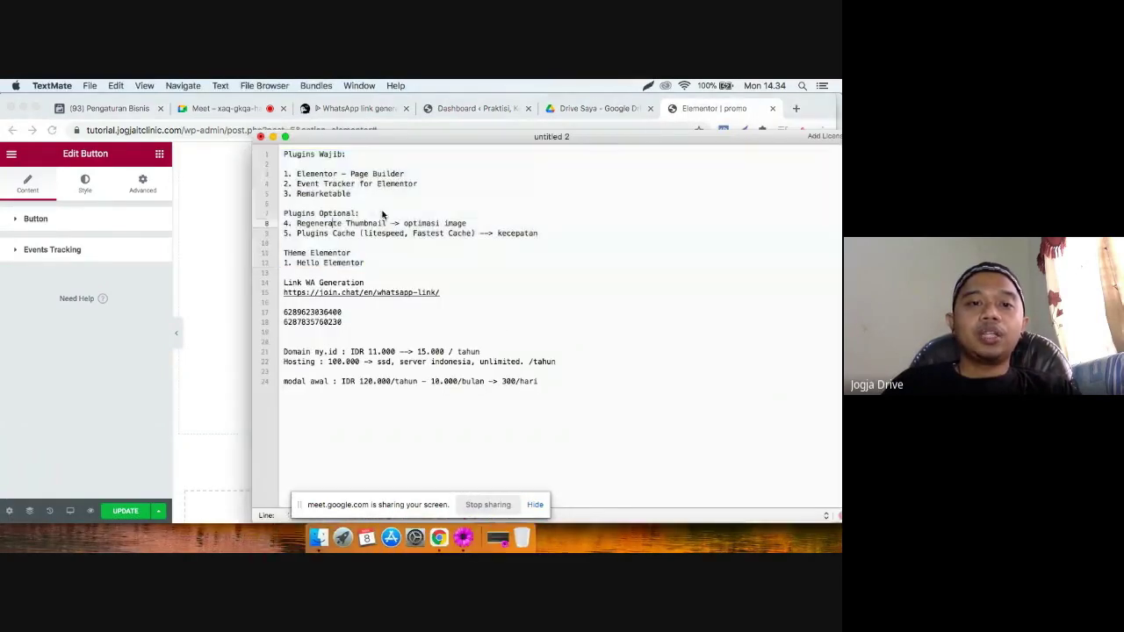
pyautogui.moveTo(420, 185); pyautogui.dragTo(267, 185)
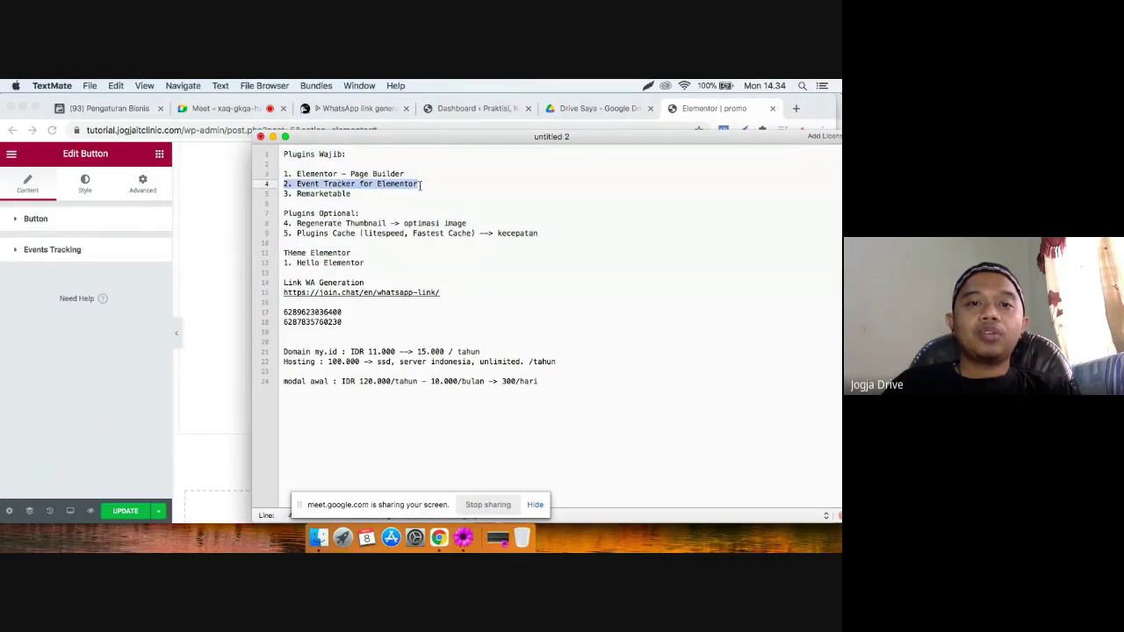
pyautogui.click(421, 184)
pyautogui.click(210, 237)
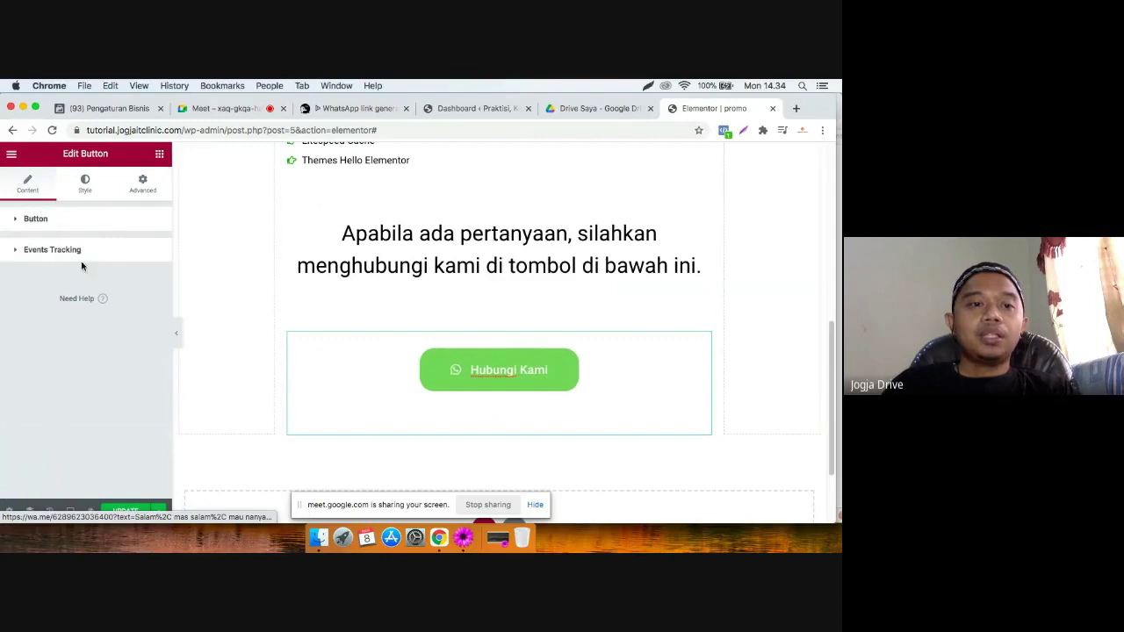
# Enable Facebook tracking on the Hubungi Kami button with the AddToCart event and update the page.
pyautogui.click(53, 251)
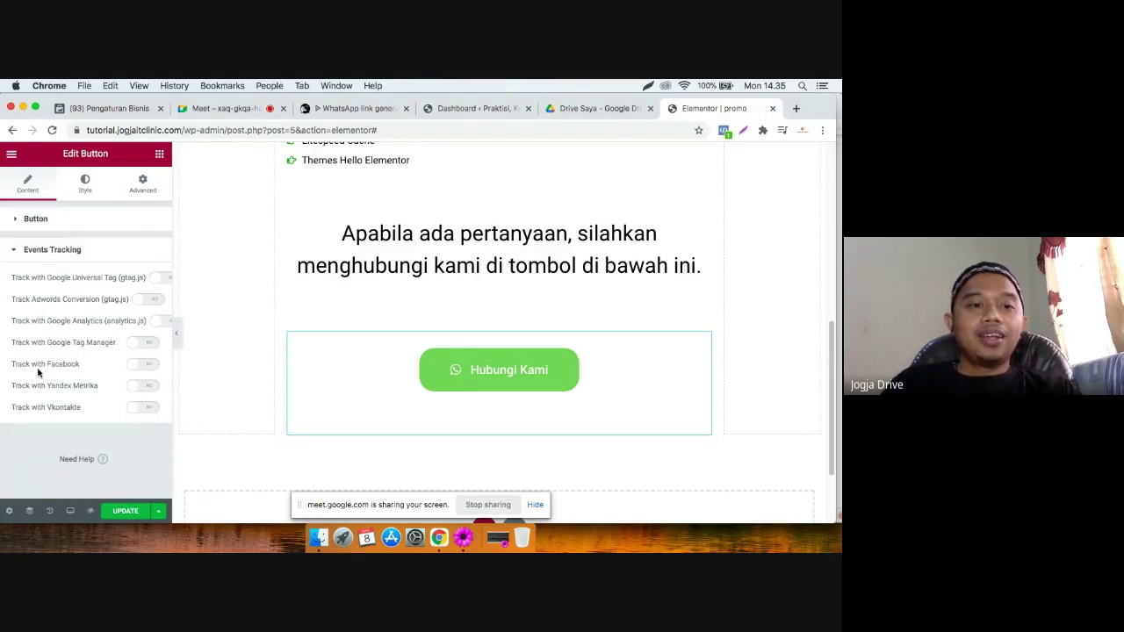
pyautogui.click(142, 365)
pyautogui.click(132, 388)
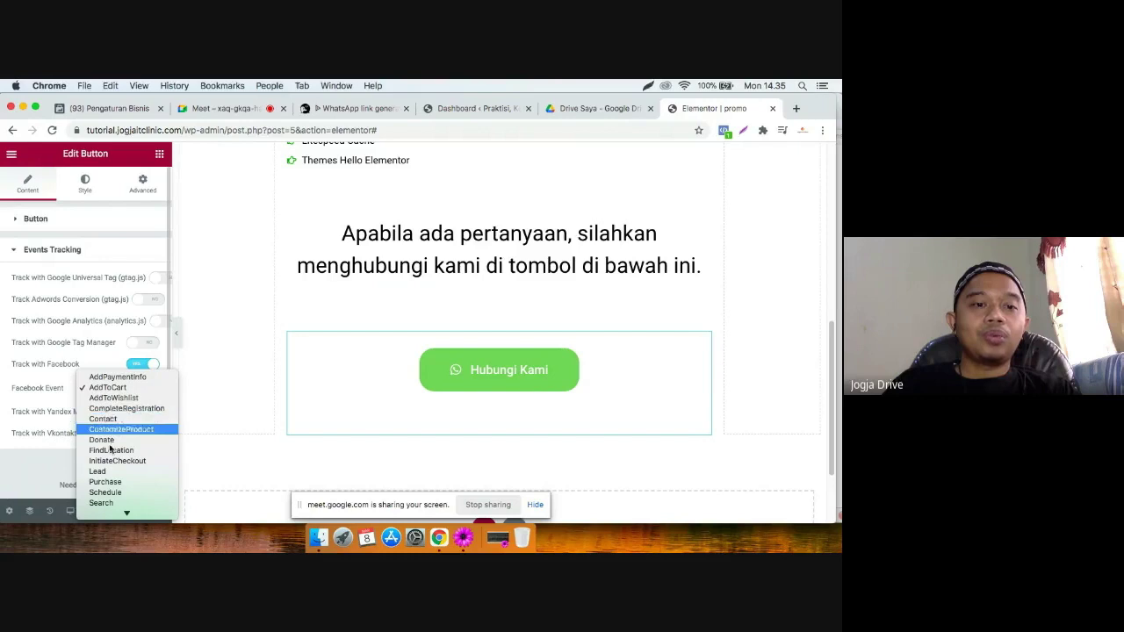
pyautogui.click(116, 388)
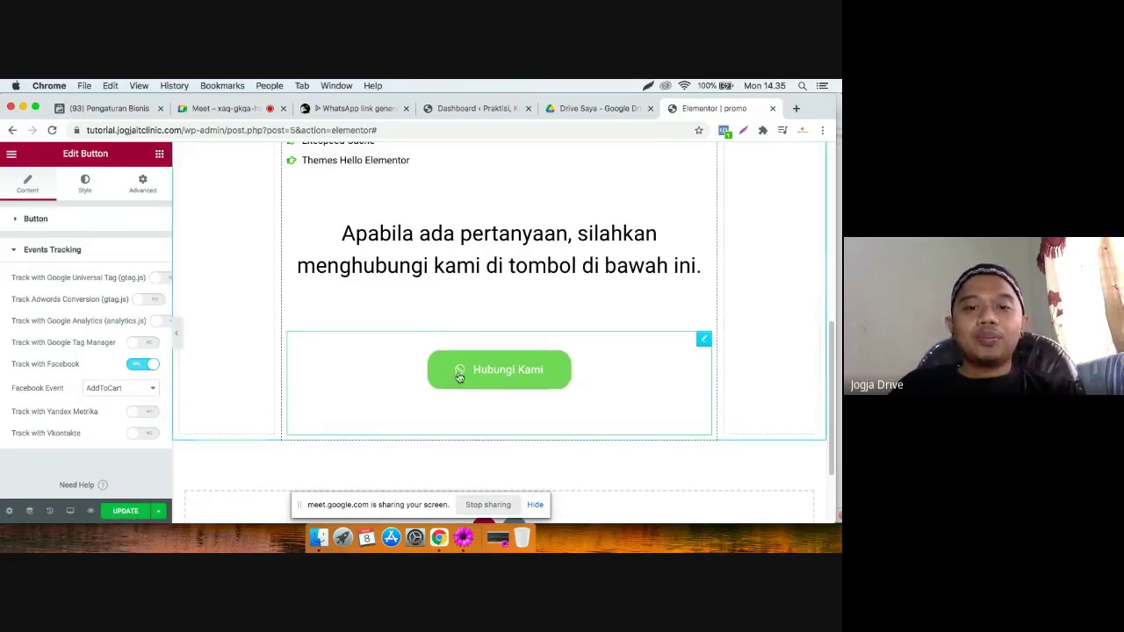
pyautogui.click(125, 513)
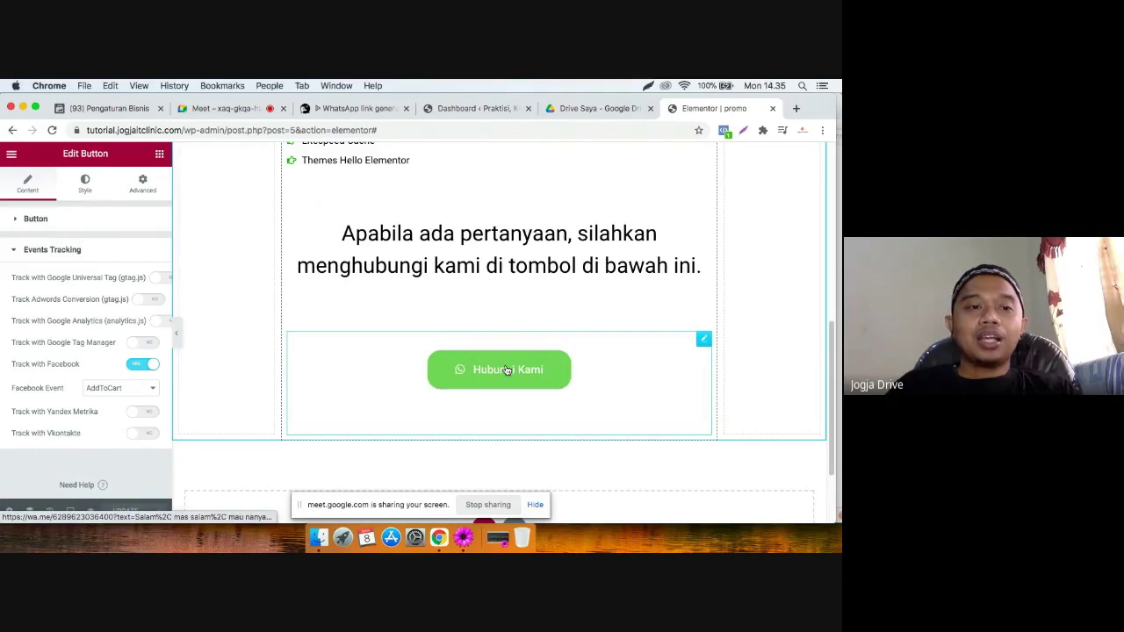
# Review the Hubungi Kami button's WhatsApp link against the join.chat generator page and recheck its events tracking settings.
pyautogui.click(35, 219)
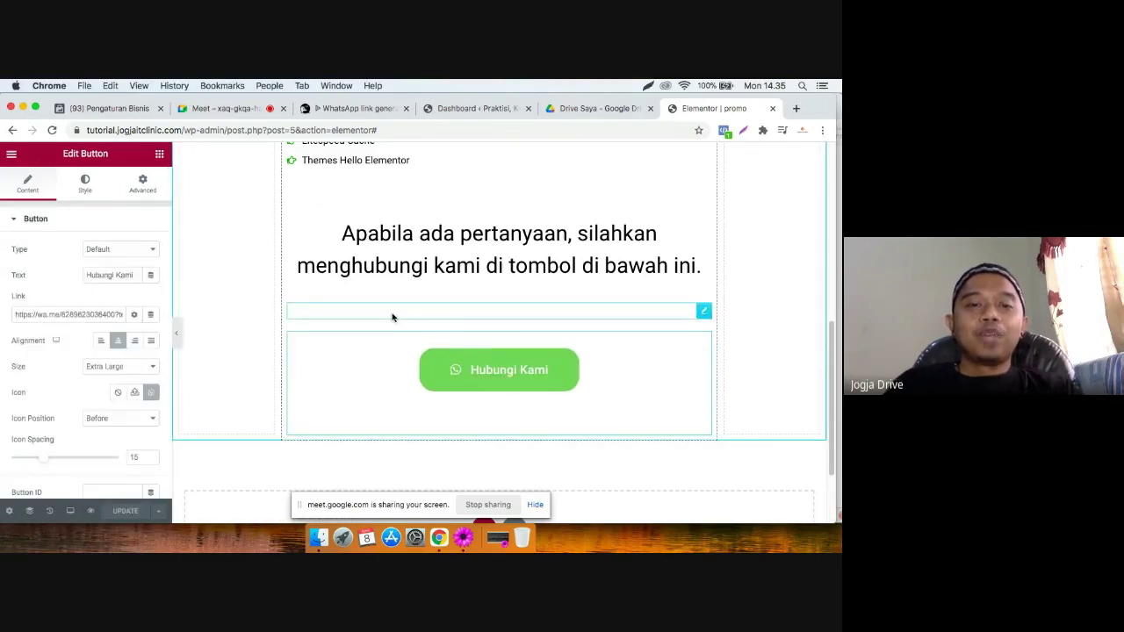
pyautogui.click(338, 108)
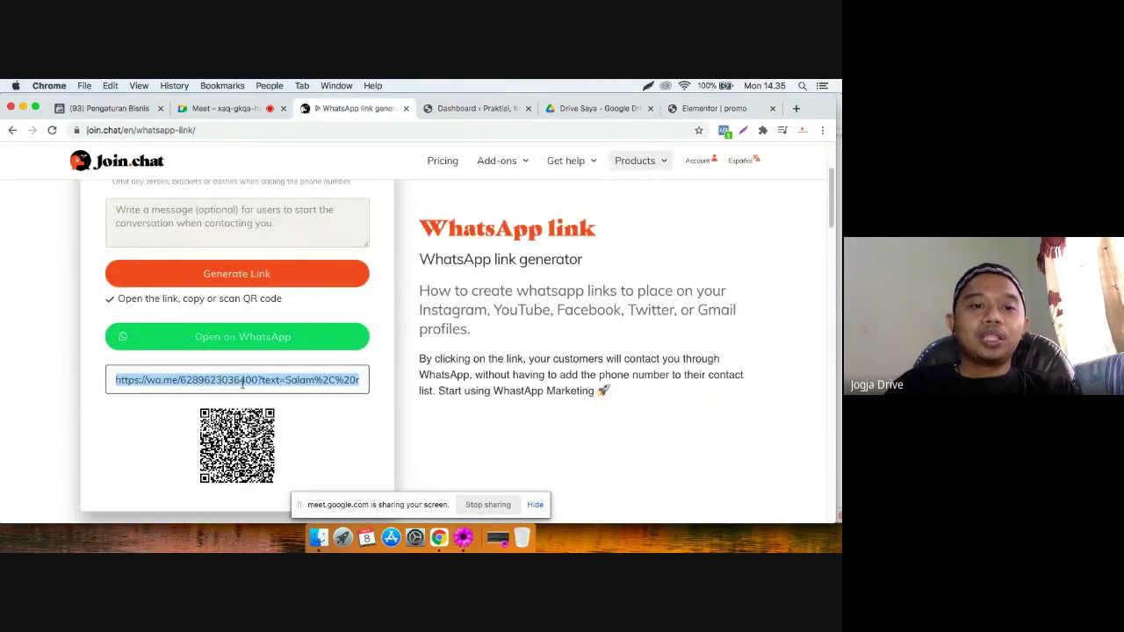
pyautogui.click(693, 108)
pyautogui.scroll(-3, 137, 424)
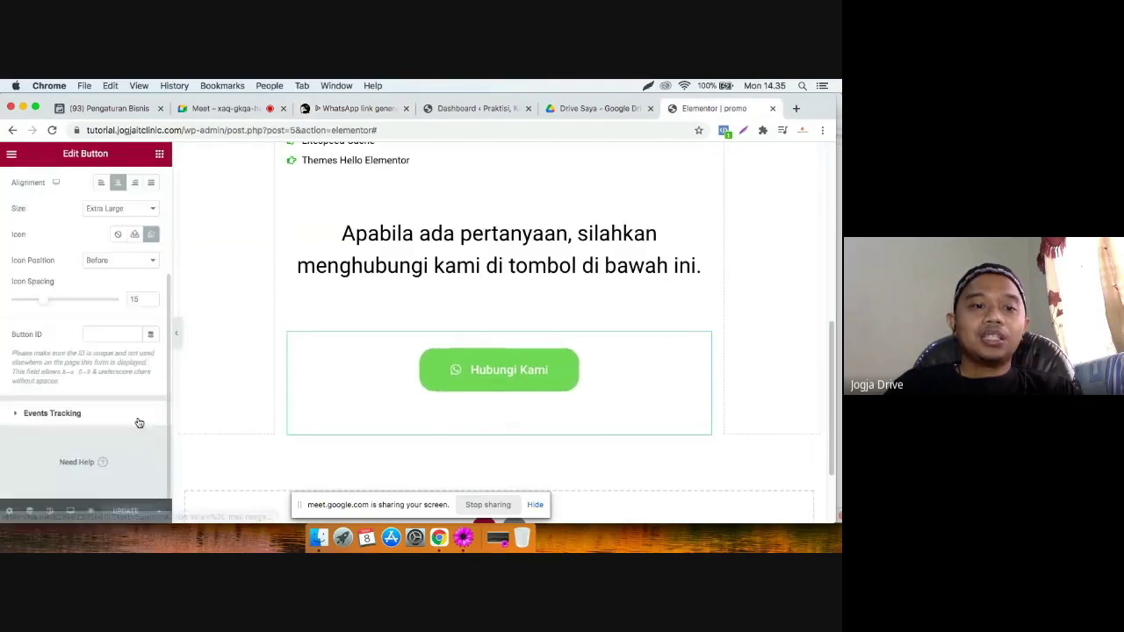
pyautogui.click(70, 409)
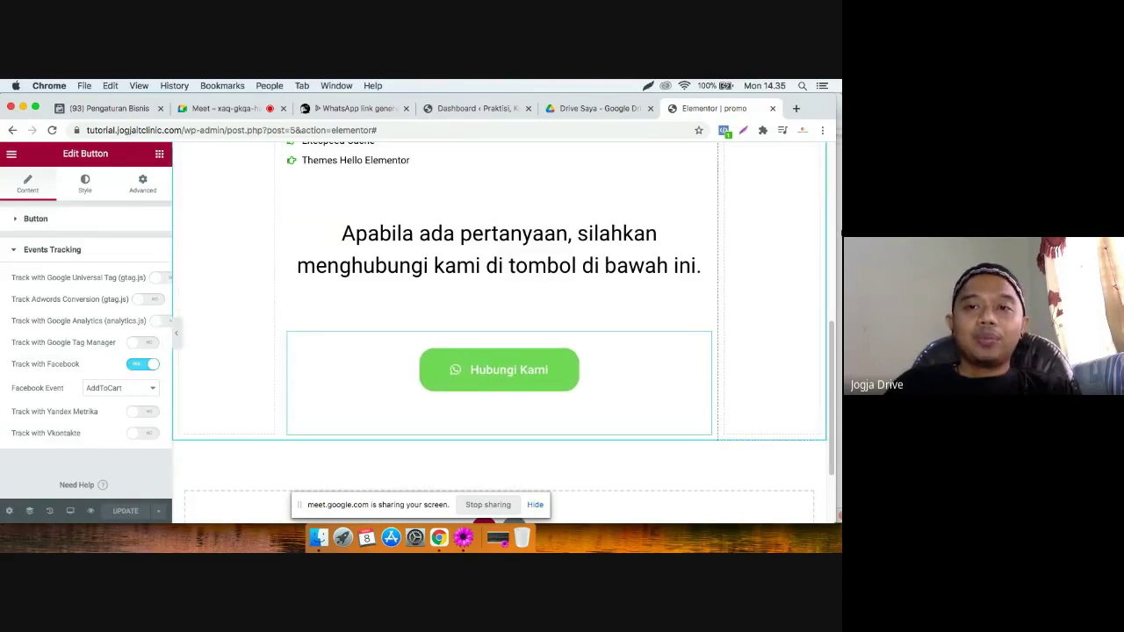
# Preview the landing page and load its plain address, tutorial.jogjaitclinic.com/promo, without the preview parameters.
pyautogui.click(90, 510)
pyautogui.moveTo(209, 130); pyautogui.dragTo(86, 130)
pyautogui.press('super+c')
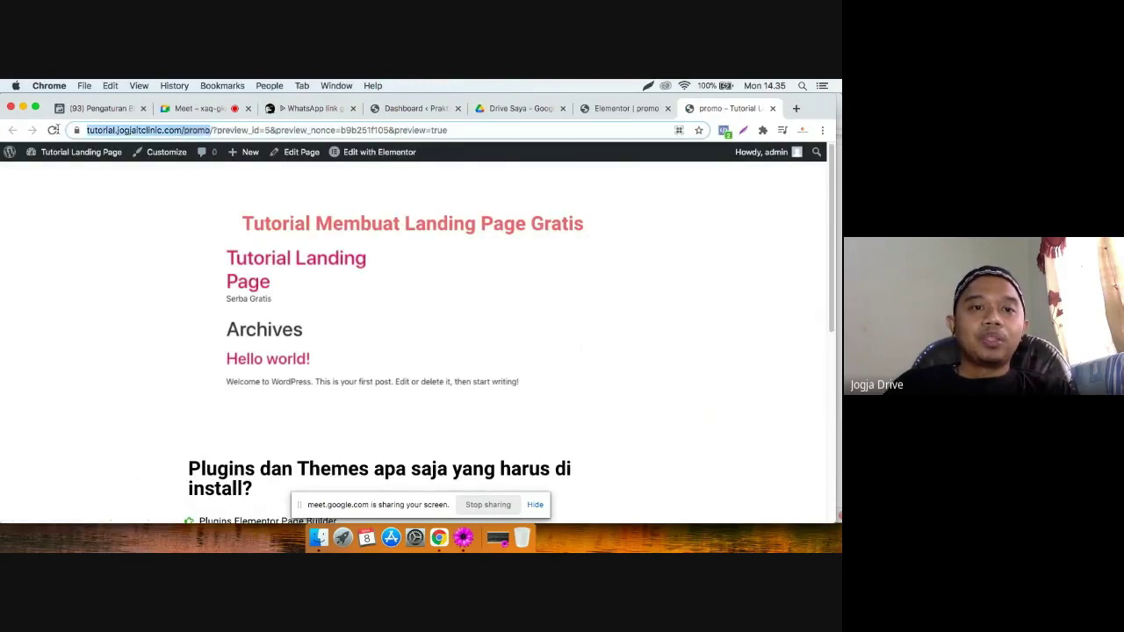
pyautogui.doubleClick(605, 130)
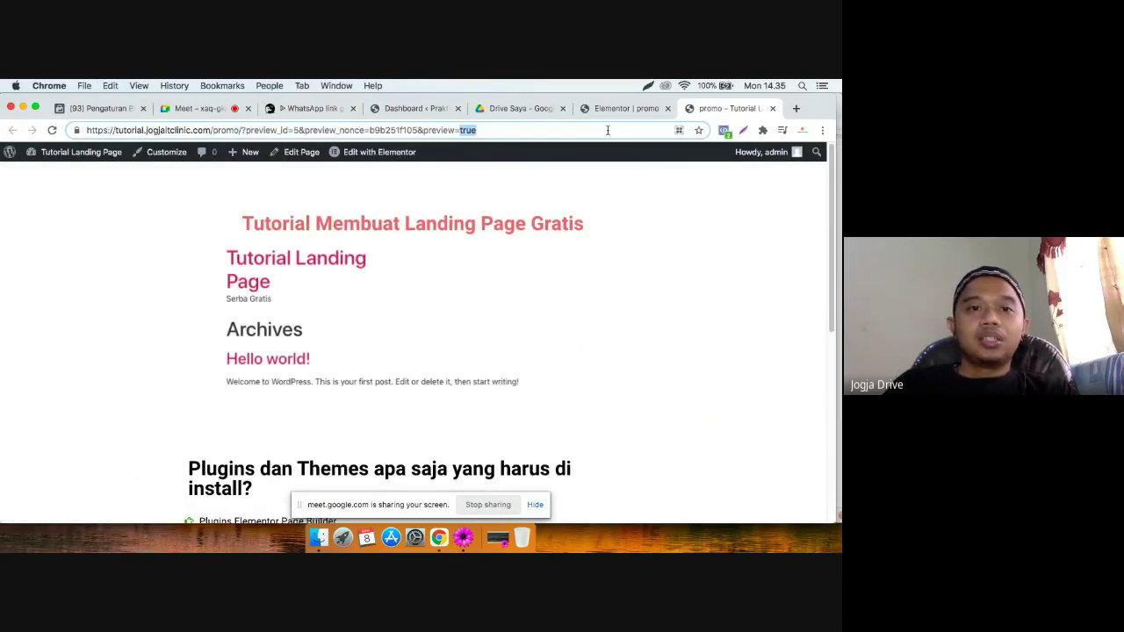
pyautogui.press('super+a')
pyautogui.press('super+v')
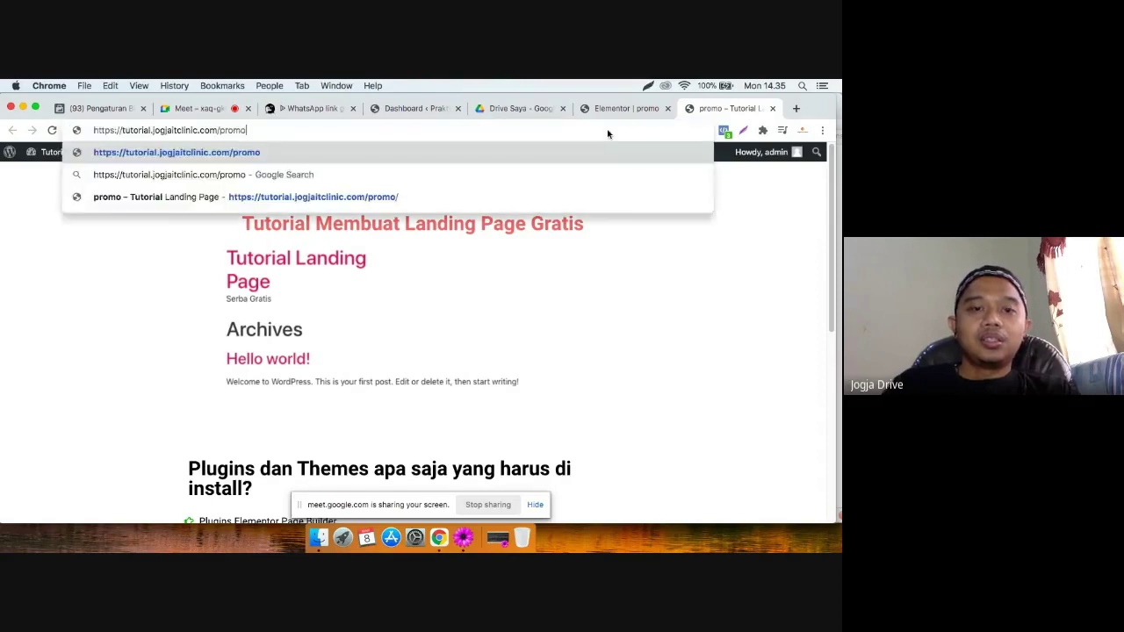
pyautogui.press('Return')
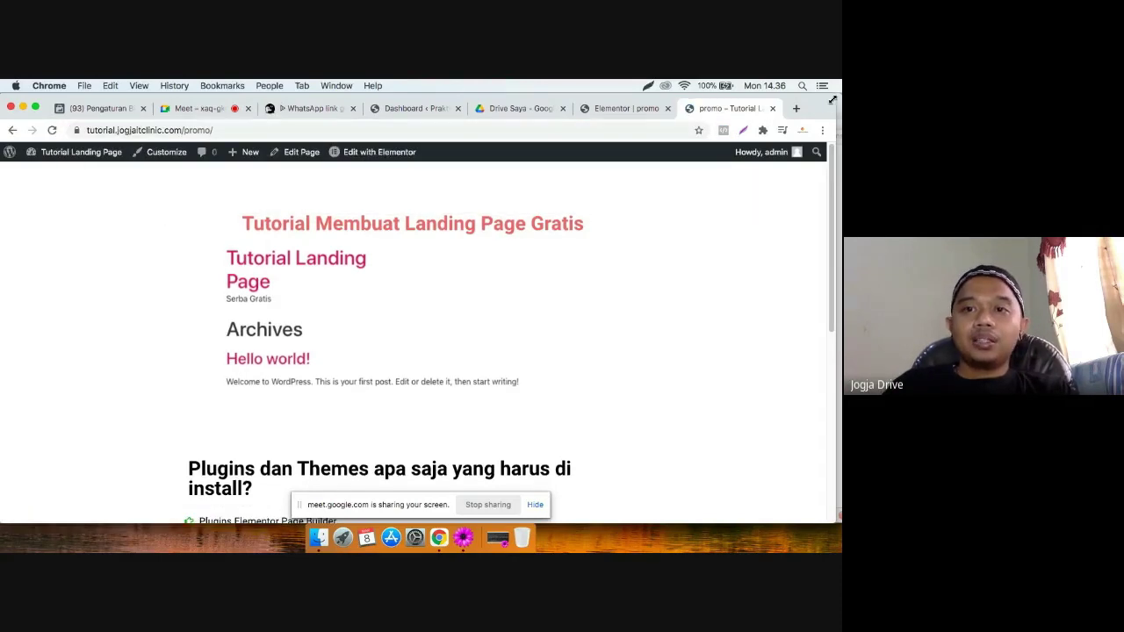
# Narrow the browser window to about half the screen, check the button's Facebook event in Elementor, and return to the promo page.
pyautogui.moveTo(834, 99); pyautogui.dragTo(411, 98)
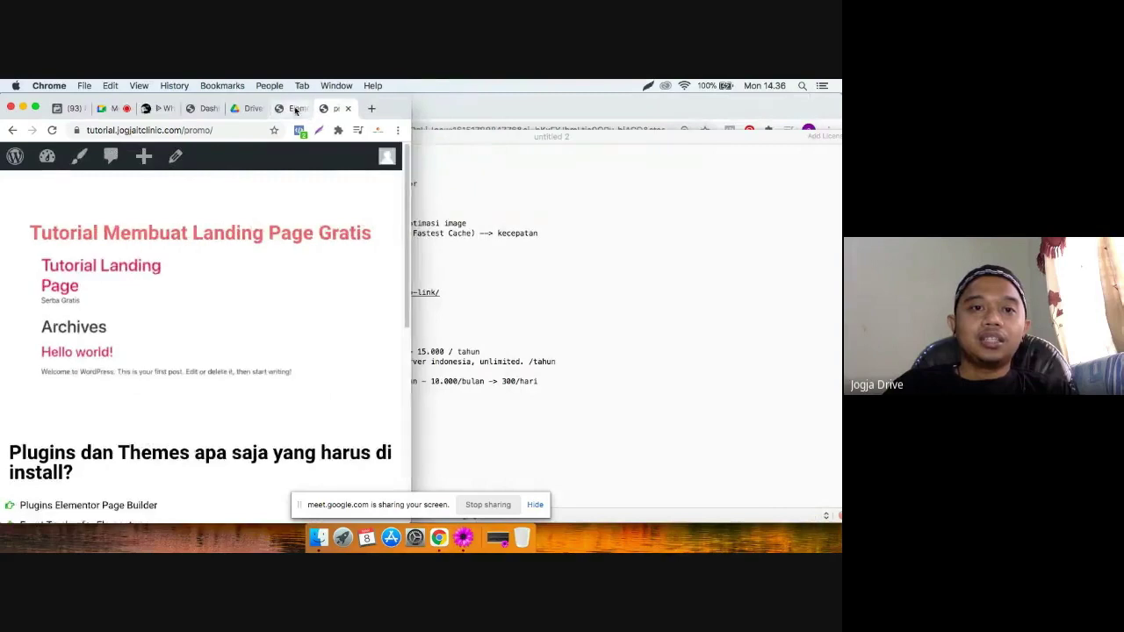
pyautogui.click(291, 108)
pyautogui.scroll(-3, 264, 364)
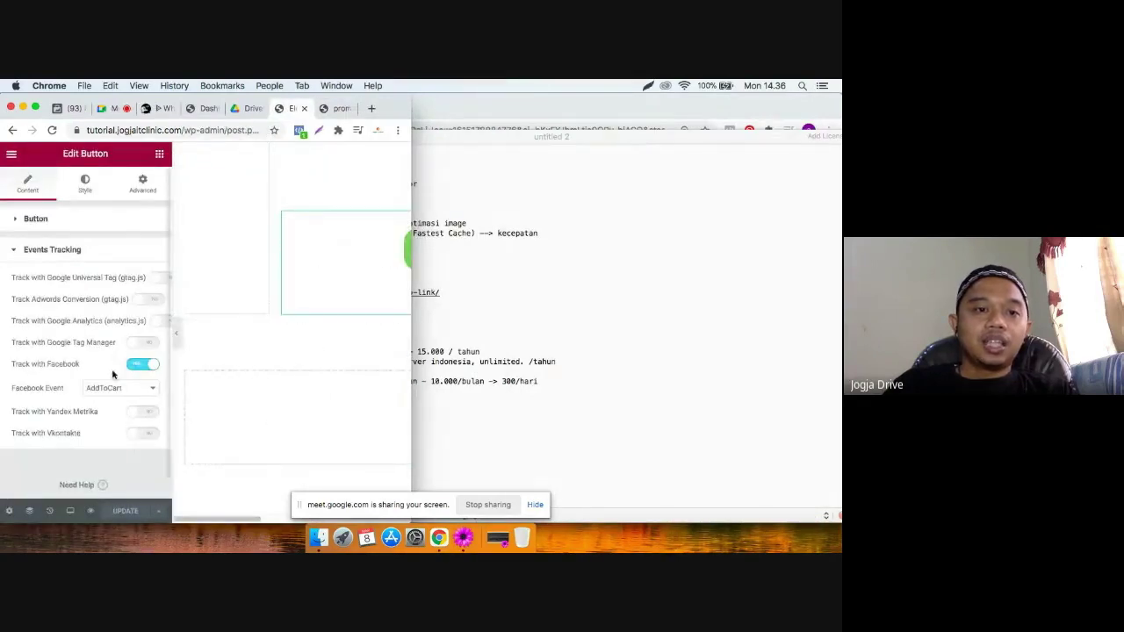
pyautogui.click(335, 108)
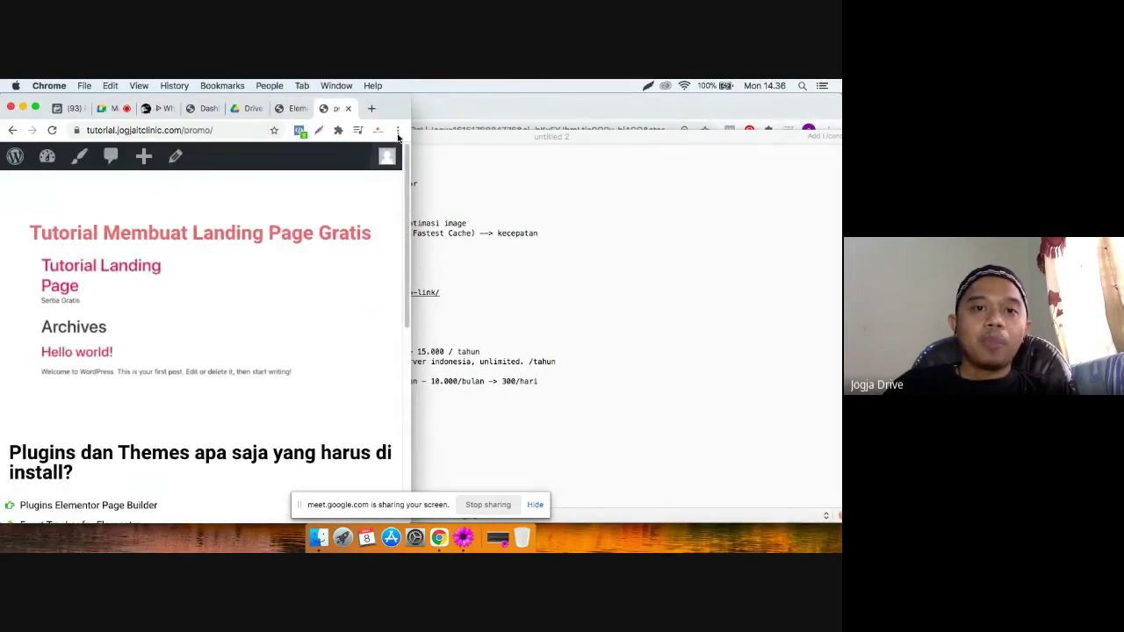
# Open Facebook Pixel Helper in a separate window, place it beside the promo page and make it taller.
pyautogui.click(299, 132)
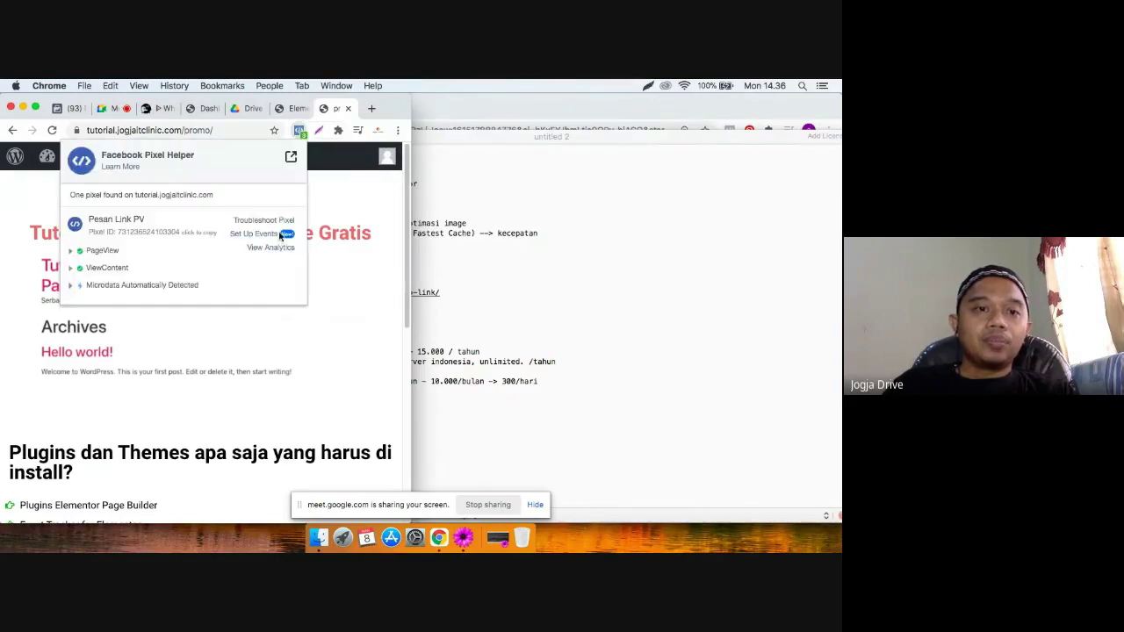
pyautogui.click(291, 158)
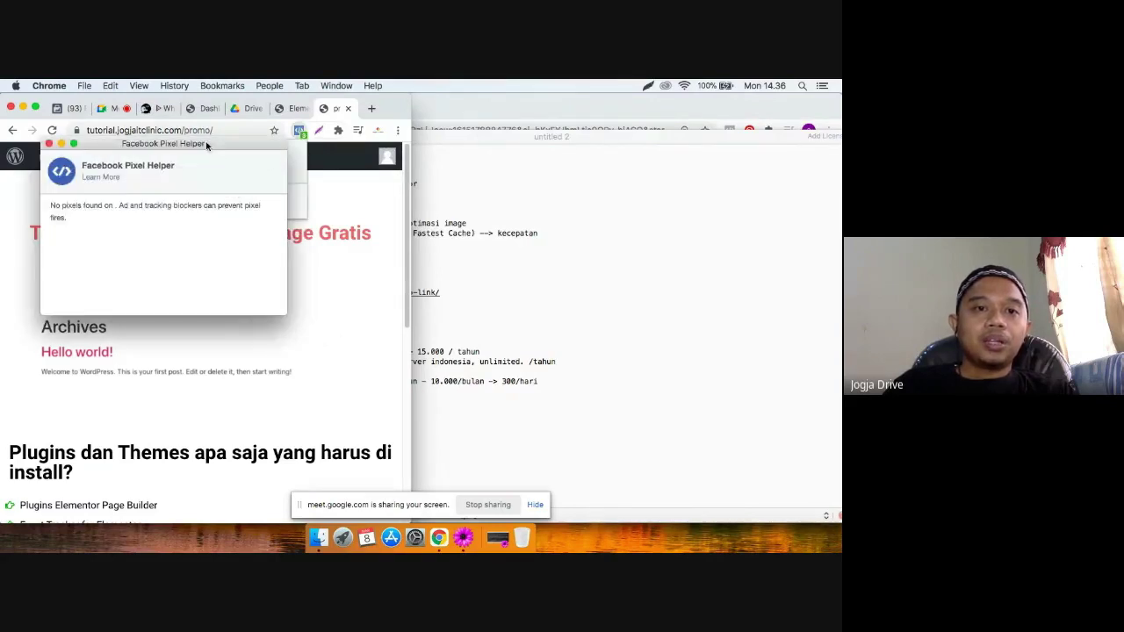
pyautogui.moveTo(207, 146); pyautogui.dragTo(593, 142)
pyautogui.doubleClick(593, 141)
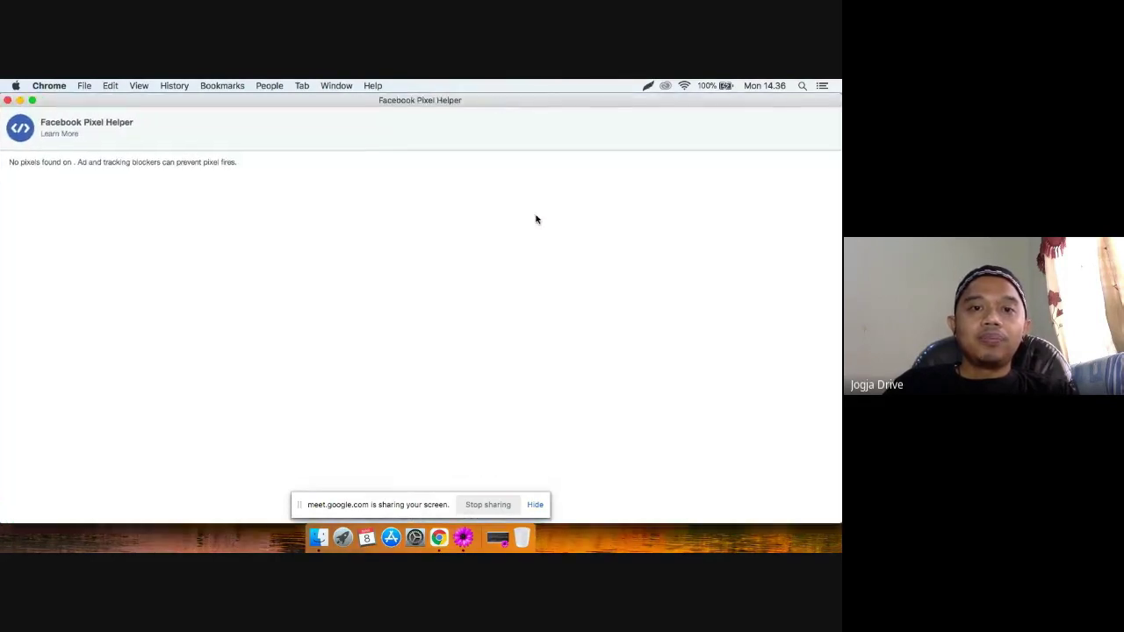
pyautogui.doubleClick(522, 101)
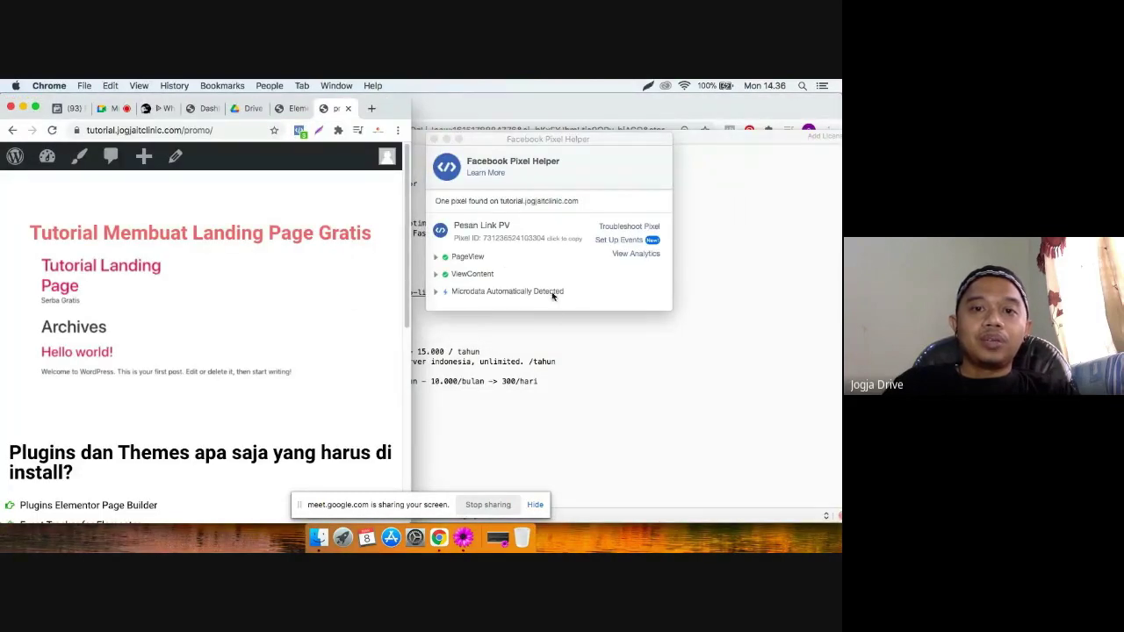
pyautogui.moveTo(549, 315); pyautogui.dragTo(545, 450)
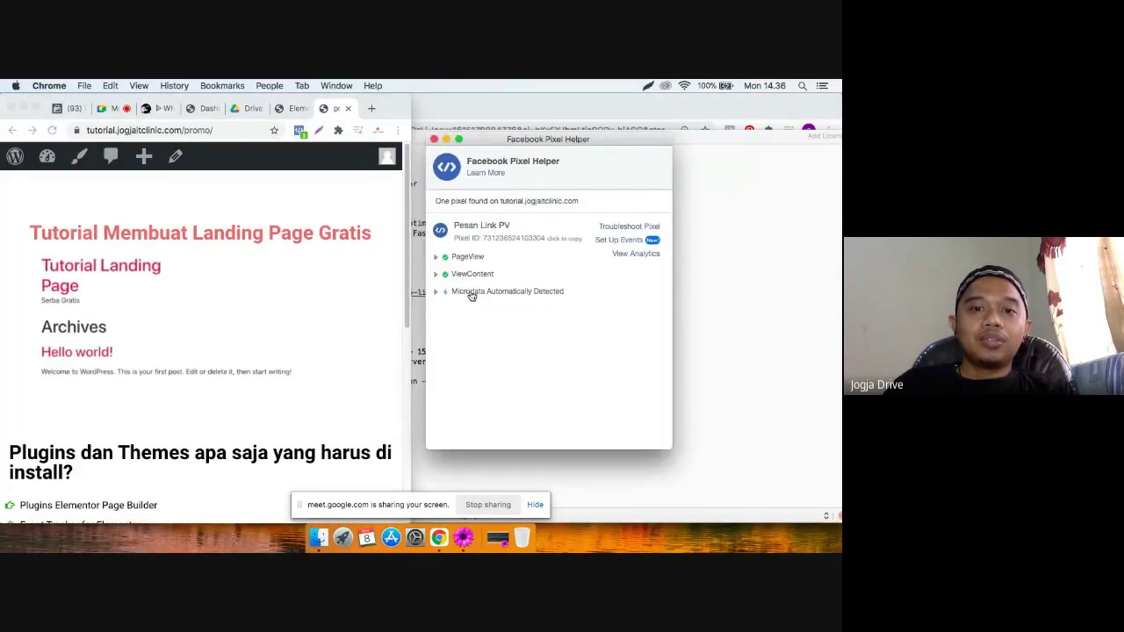
# Test the Hubungi Kami button's WhatsApp link on the promo page with Pixel Helper open, then go back to the promo page.
pyautogui.scroll(-10, 298, 351)
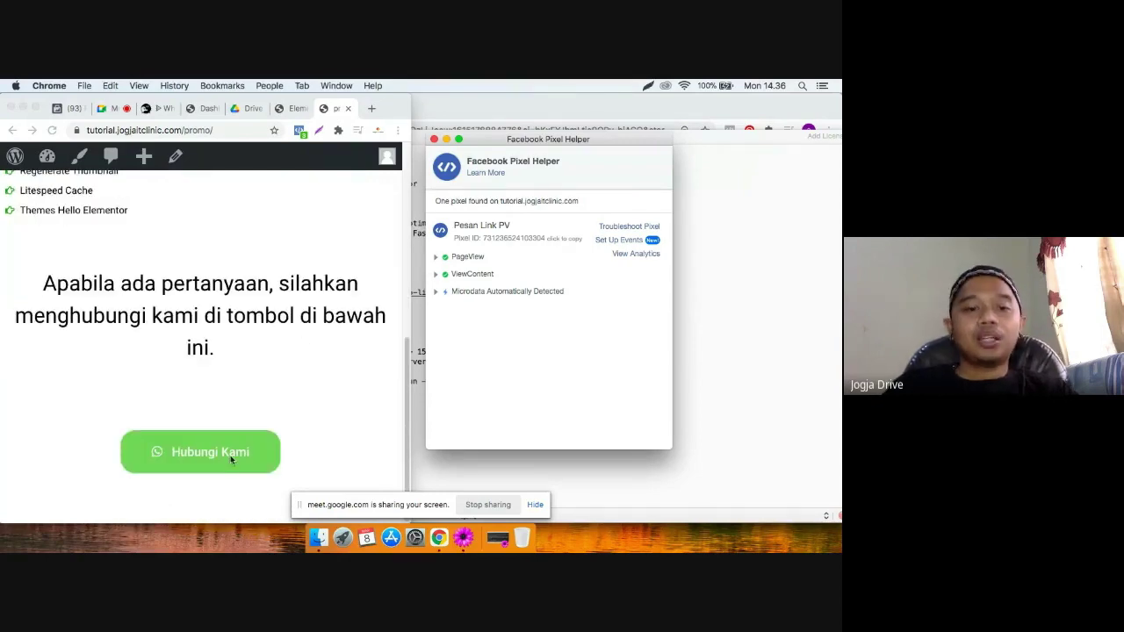
pyautogui.click(295, 403)
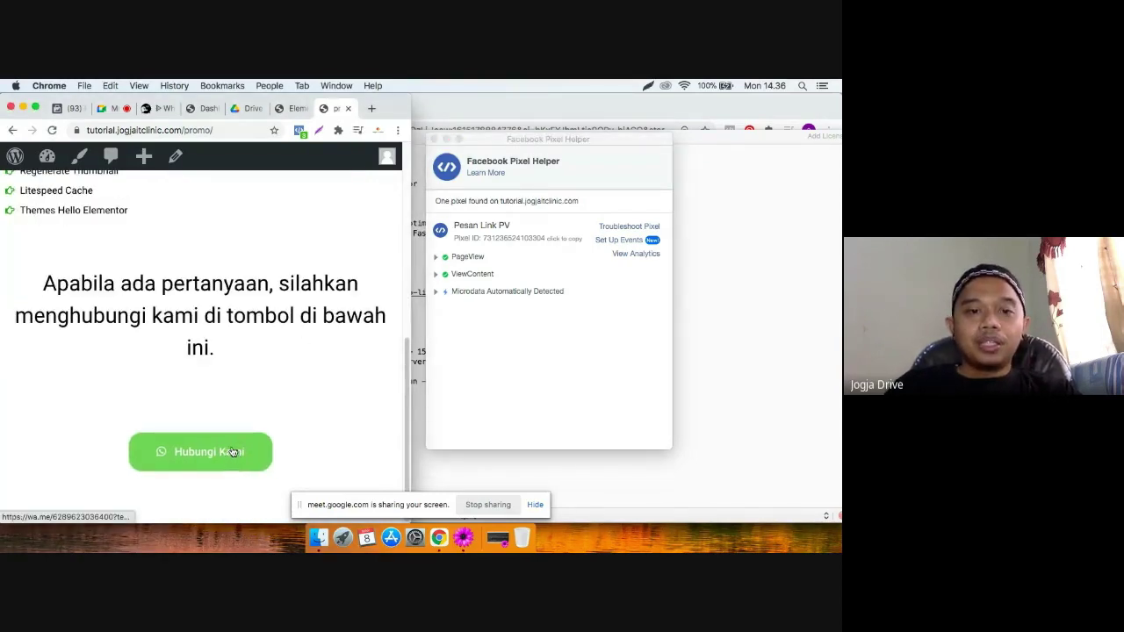
pyautogui.click(216, 455)
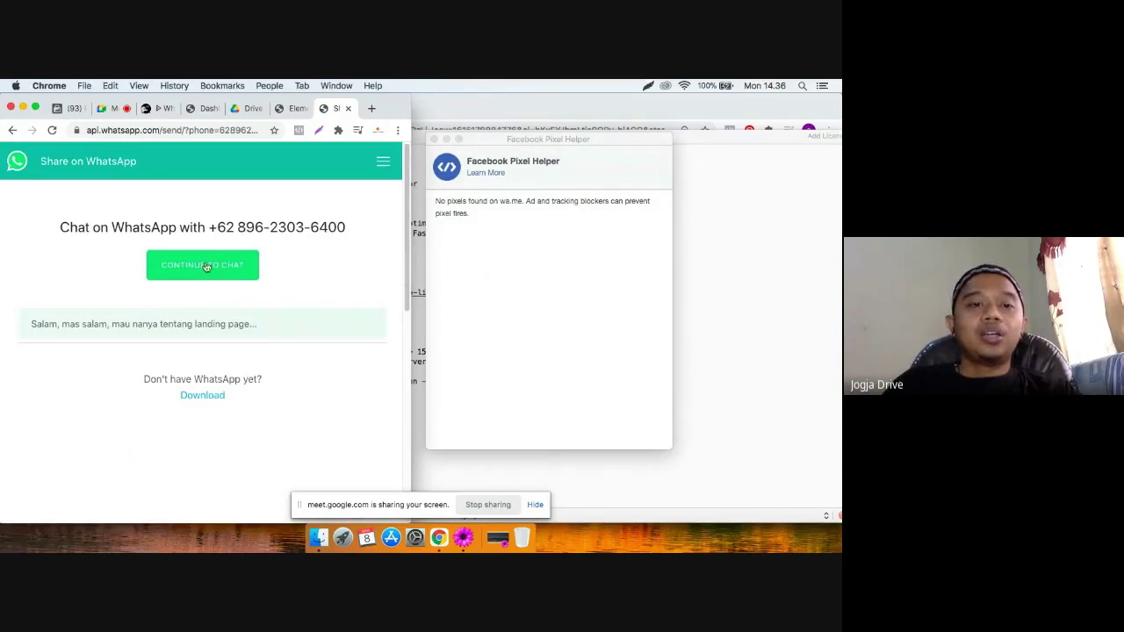
pyautogui.click(12, 132)
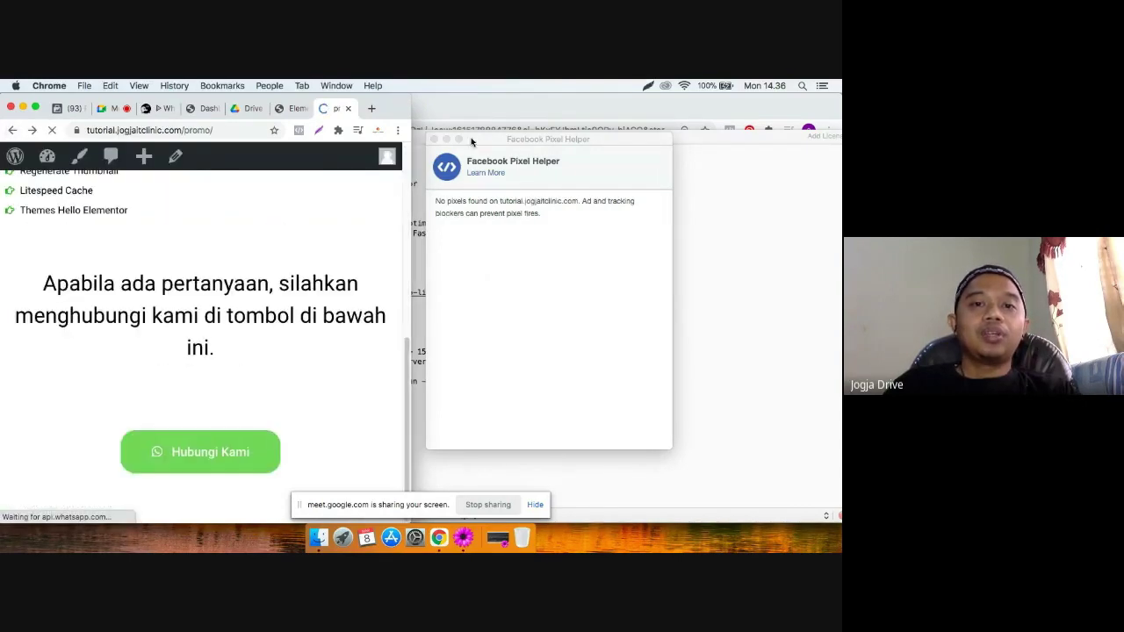
# Test the Hubungi Kami button's WhatsApp link again with Pixel Helper open, and return to the Elementor editor.
pyautogui.click(213, 453)
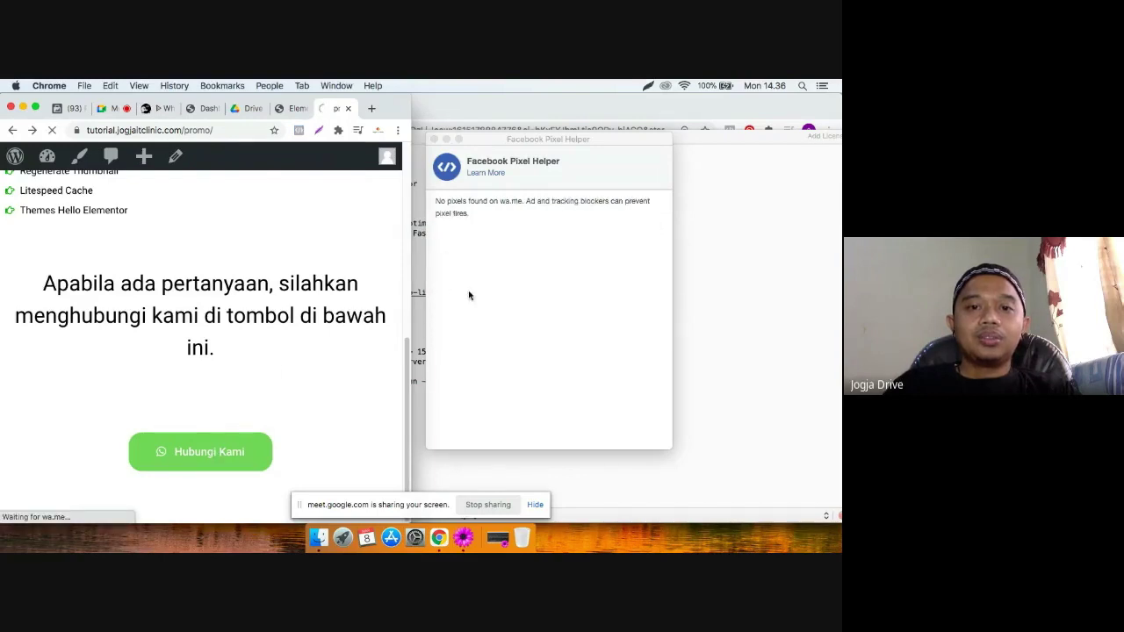
pyautogui.click(294, 108)
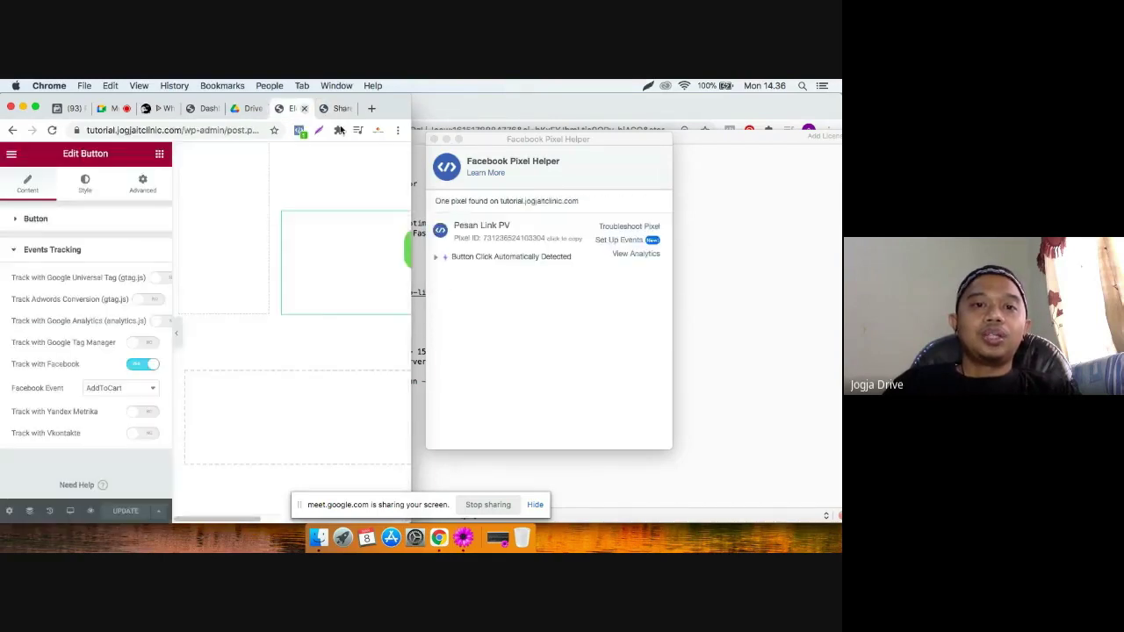
# Close the Facebook Pixel Helper window and widen the browser window to the full screen width.
pyautogui.click(434, 140)
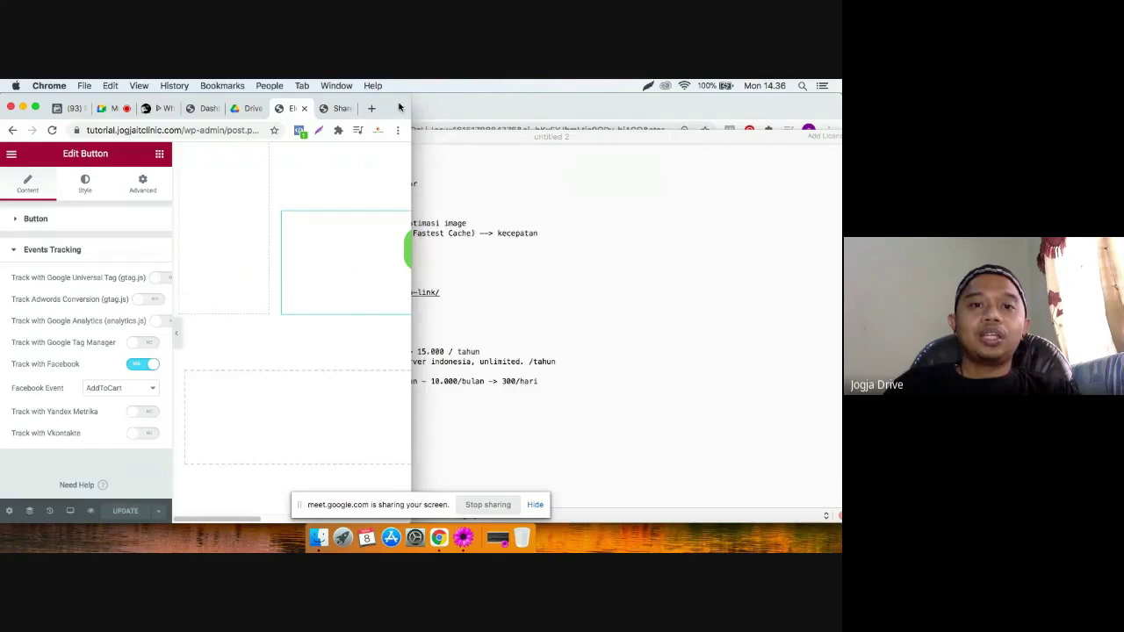
pyautogui.moveTo(411, 105); pyautogui.dragTo(840, 105)
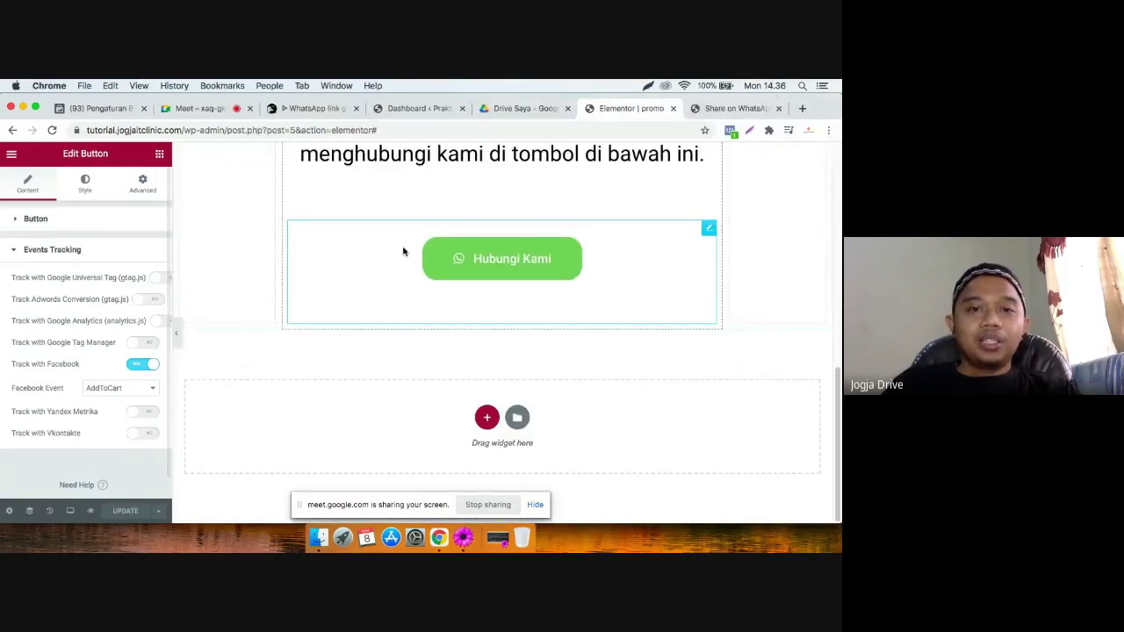
pyautogui.scroll(5, 401, 254)
pyautogui.scroll(1, 314, 246)
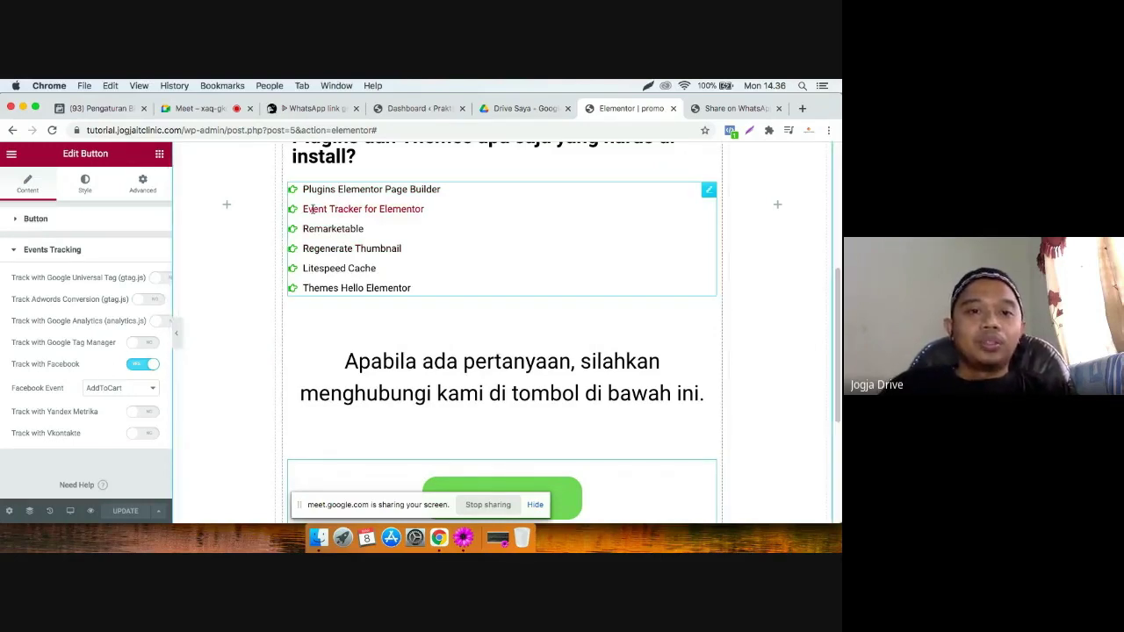
pyautogui.scroll(-2, 431, 243)
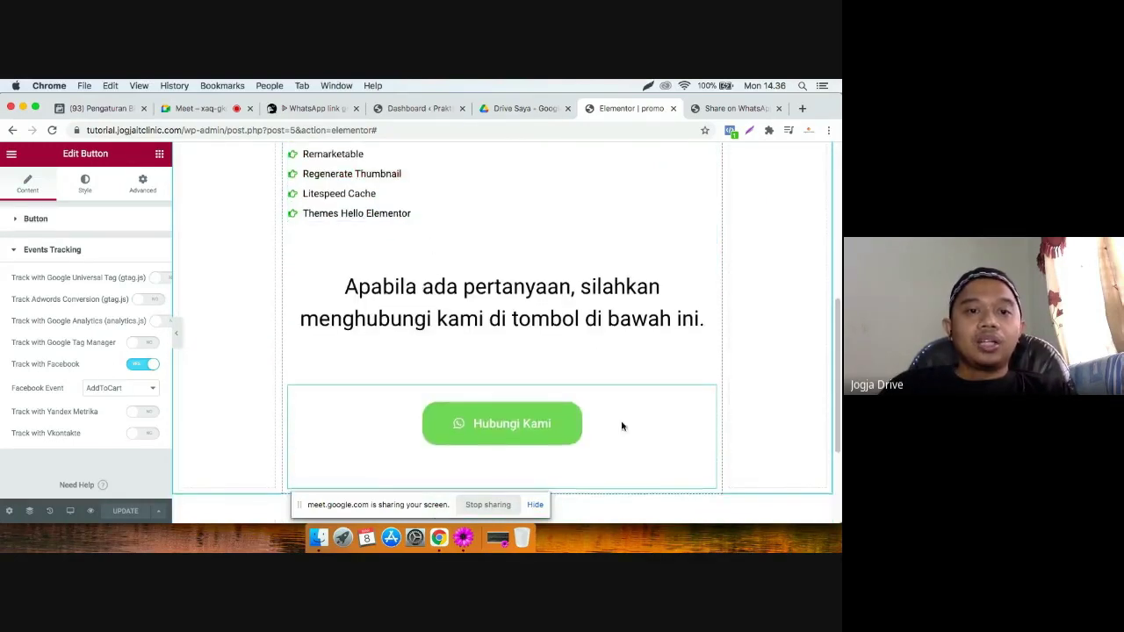
# Examine the Advanced and Style settings of the text widget above the Hubungi Kami button for event tracking options.
pyautogui.click(521, 286)
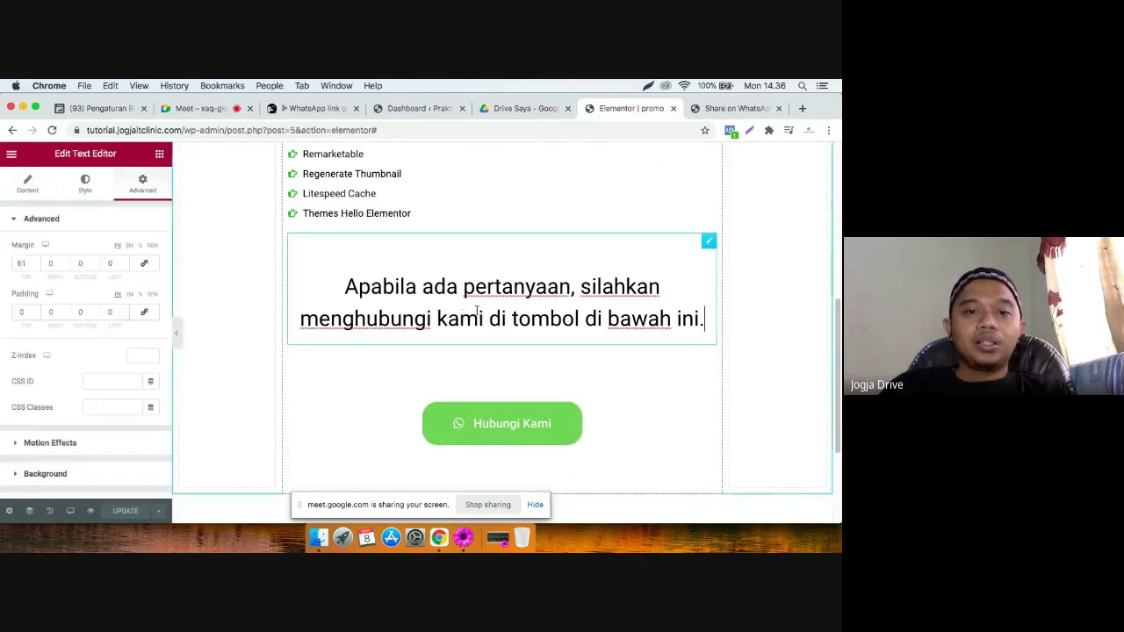
pyautogui.scroll(-3, 225, 377)
pyautogui.scroll(-5, 80, 478)
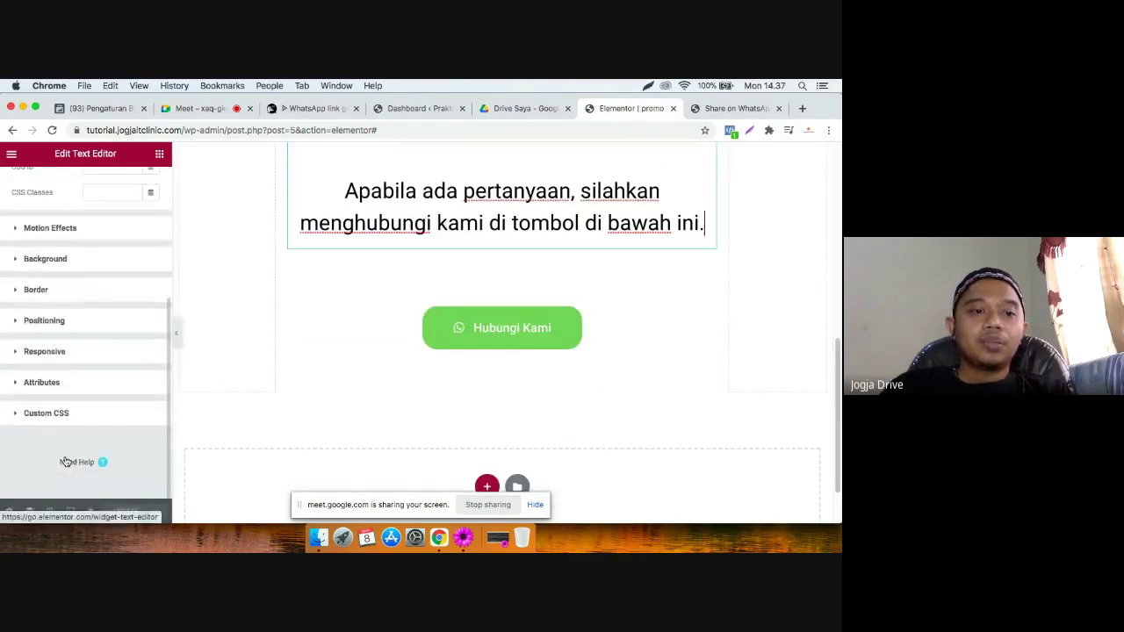
pyautogui.scroll(5, 73, 404)
pyautogui.scroll(-5, 72, 405)
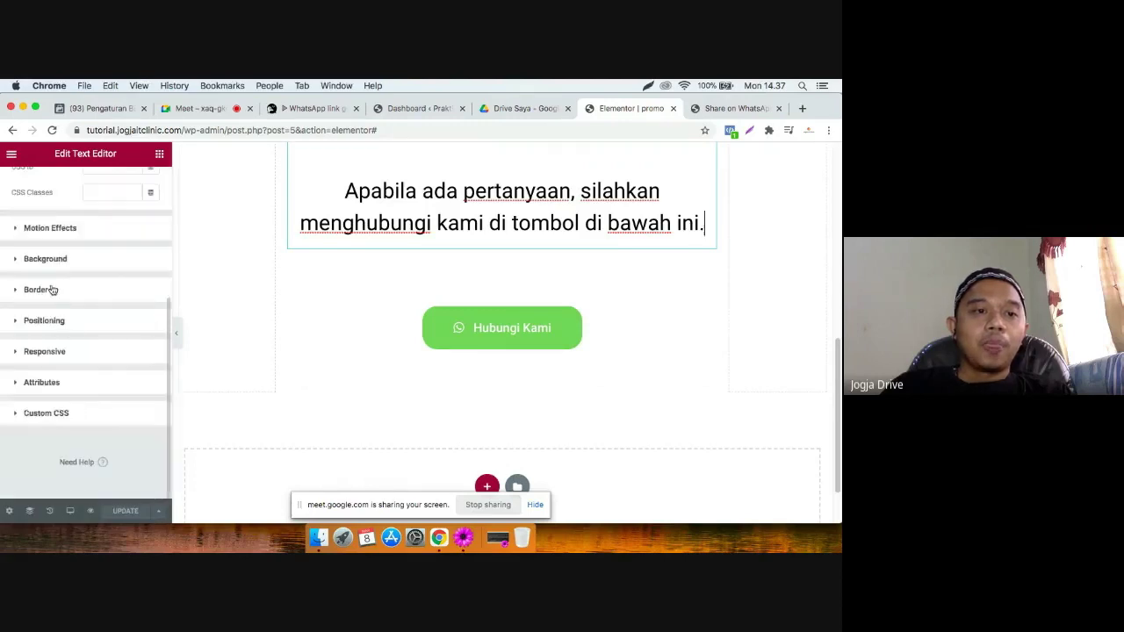
pyautogui.scroll(5, 53, 289)
pyautogui.click(37, 218)
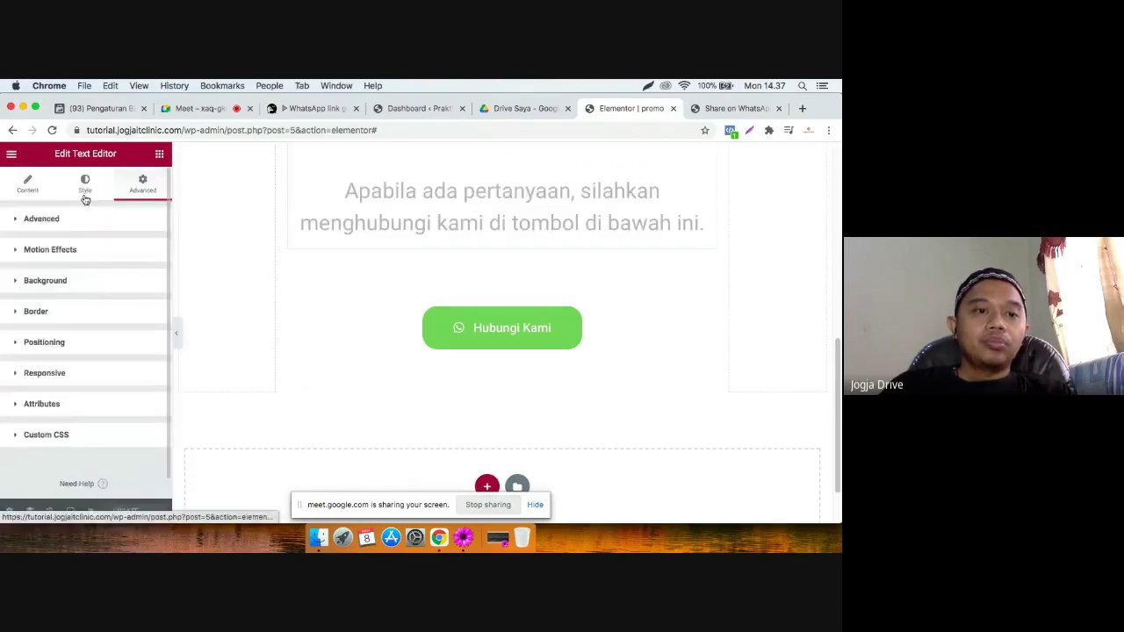
pyautogui.click(85, 184)
pyautogui.click(142, 185)
pyautogui.scroll(-5, 103, 419)
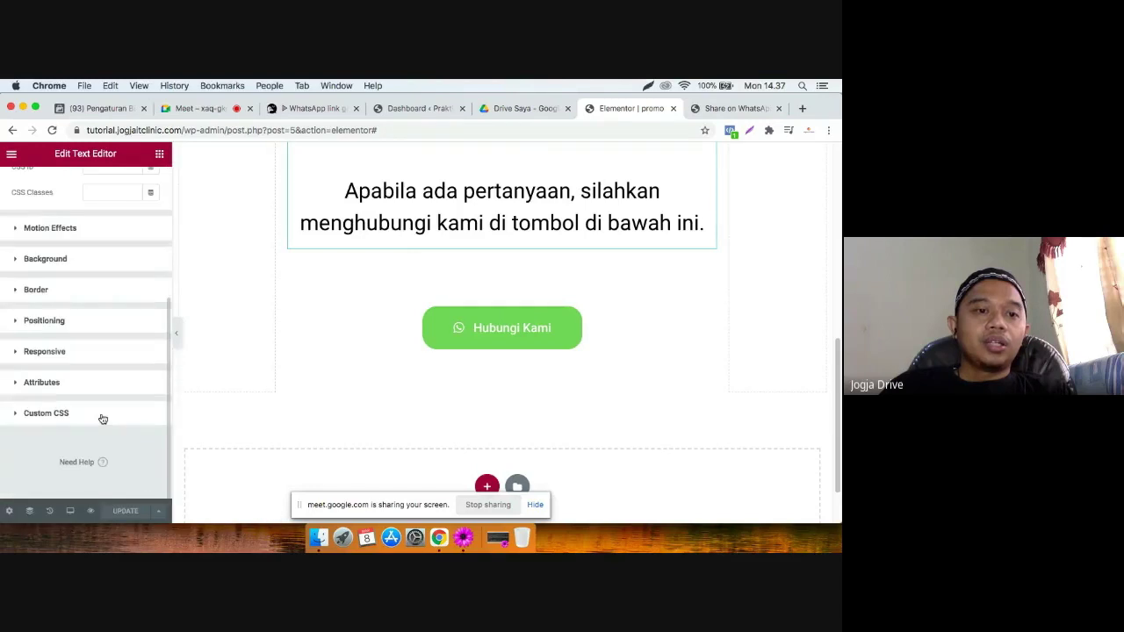
# Open the Hubungi Kami button's Events Tracking settings and review the page from its title to the plugin list.
pyautogui.click(539, 333)
pyautogui.scroll(-3, 72, 430)
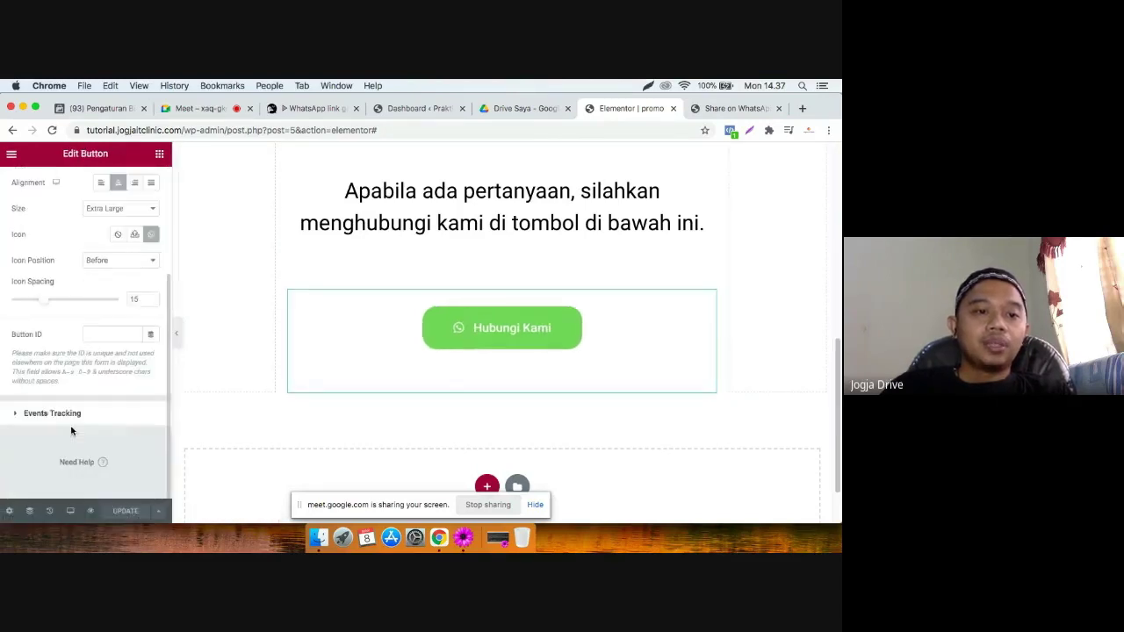
pyautogui.click(62, 424)
pyautogui.scroll(5, 570, 321)
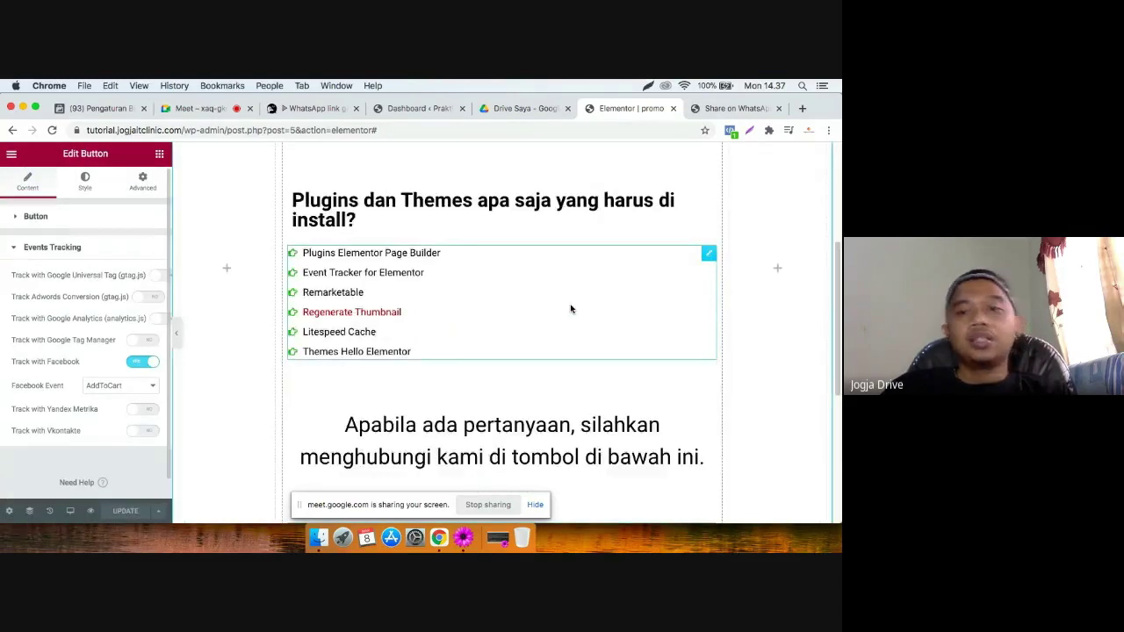
pyautogui.scroll(2, 570, 320)
pyautogui.scroll(-8, 572, 318)
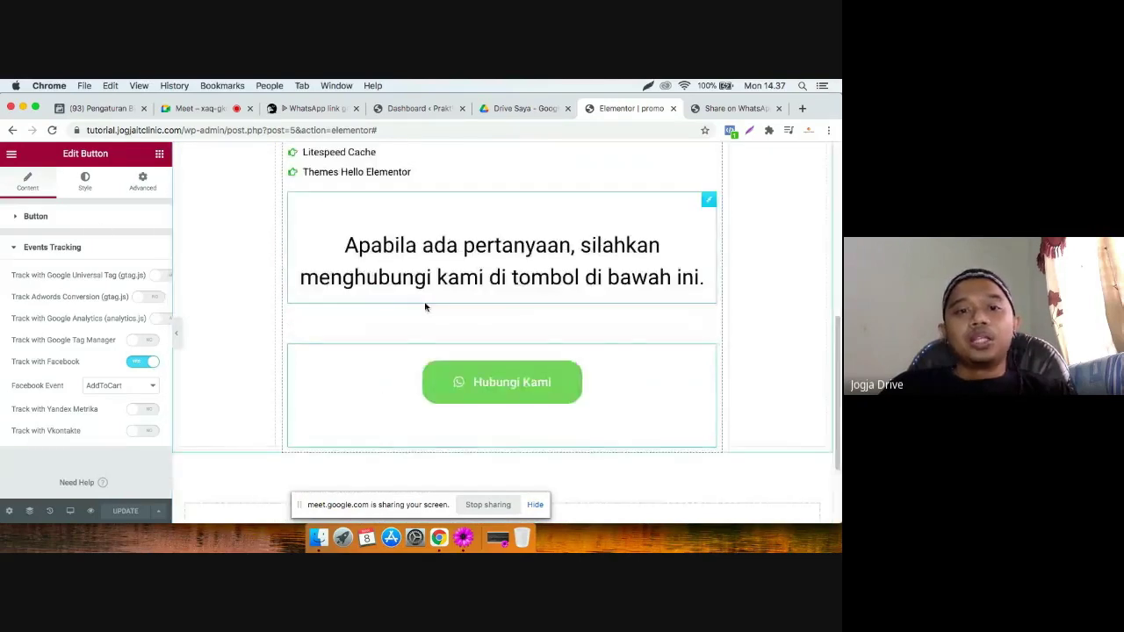
pyautogui.scroll(10, 427, 307)
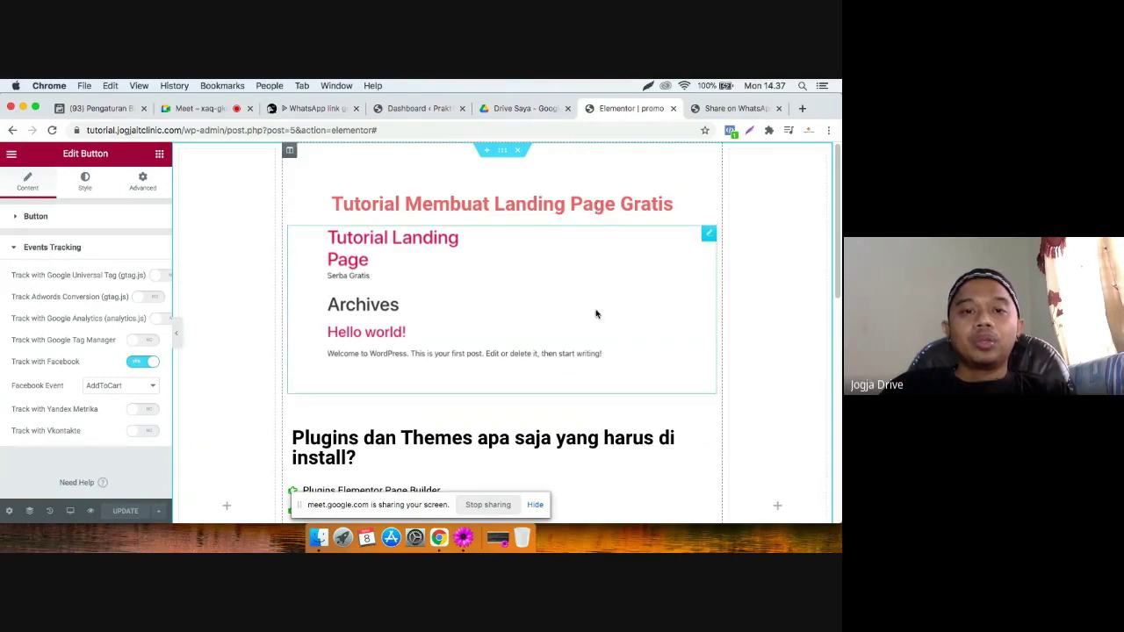
pyautogui.scroll(-4, 656, 354)
pyautogui.scroll(-2, 656, 354)
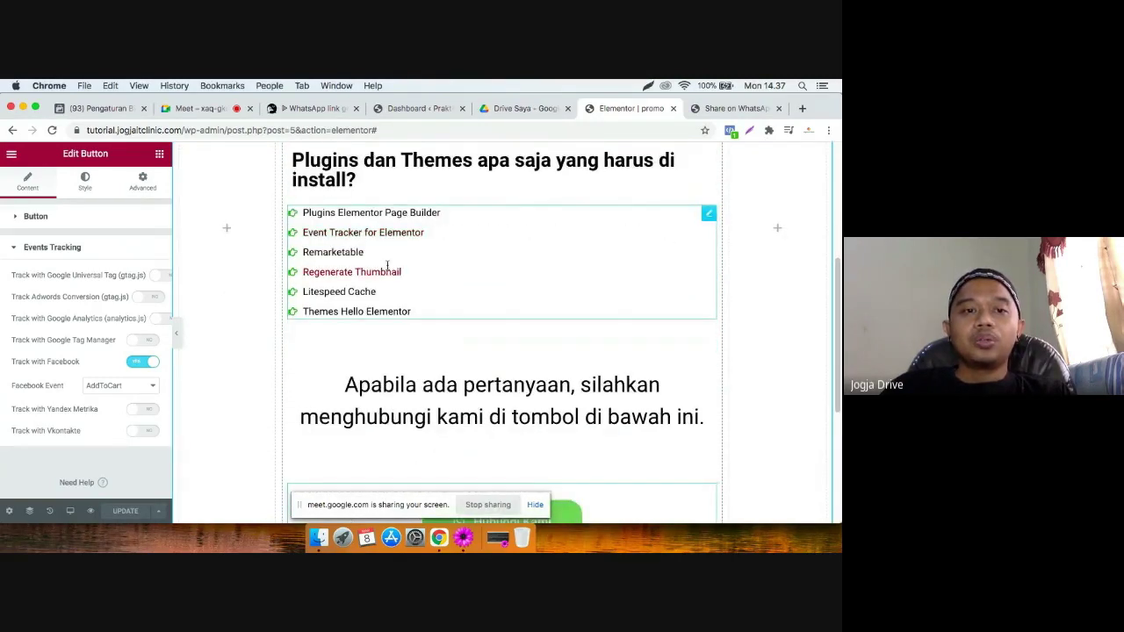
# Browse Elementor's widget library from the basic widgets through the Pro and general ones.
pyautogui.click(160, 158)
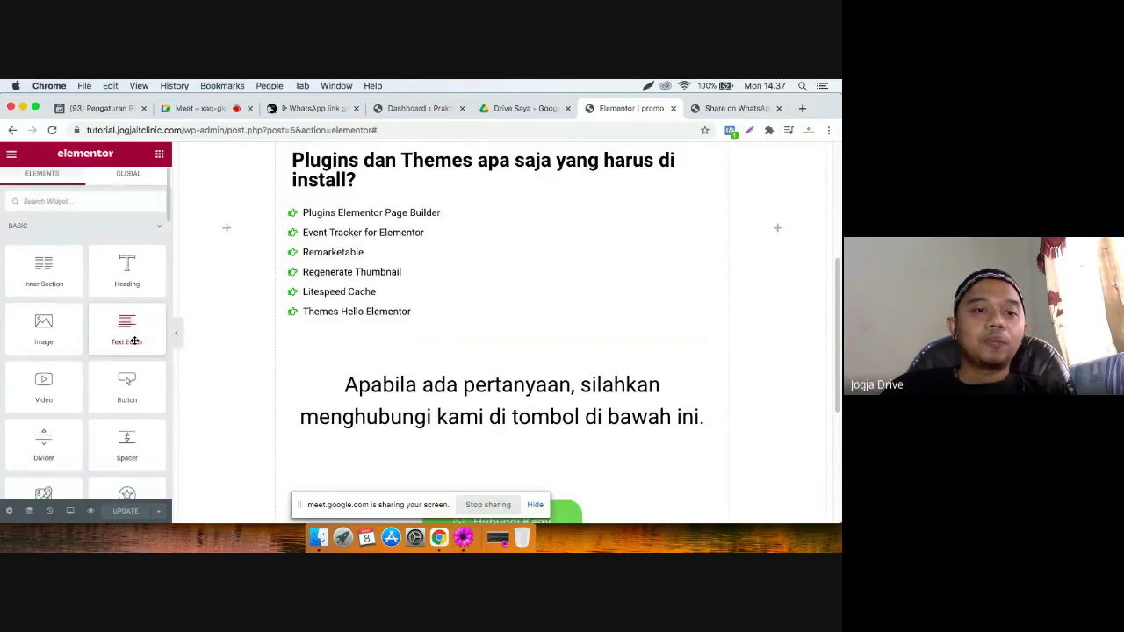
pyautogui.scroll(-2, 106, 360)
pyautogui.scroll(-5, 88, 377)
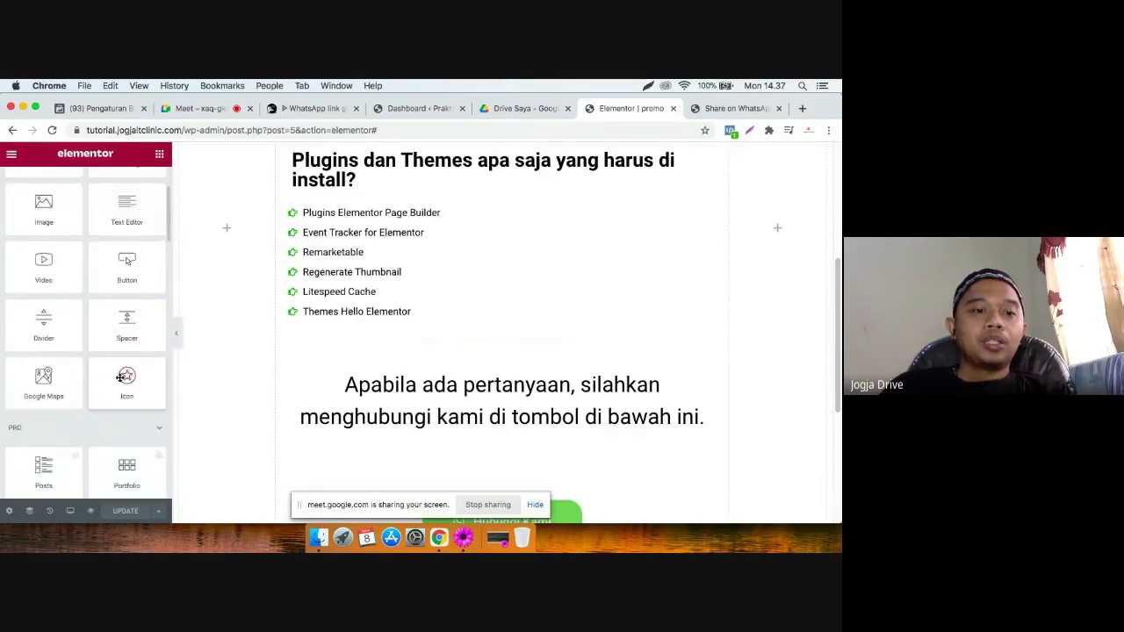
pyautogui.scroll(-10, 70, 369)
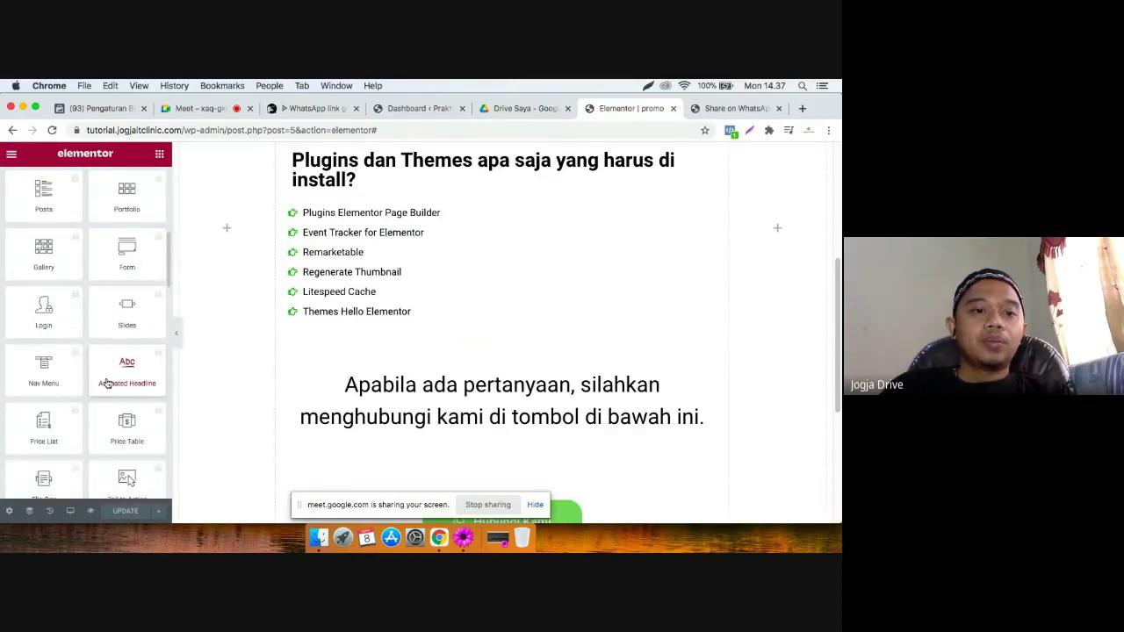
pyautogui.scroll(-5, 107, 382)
pyautogui.scroll(-3, 591, 336)
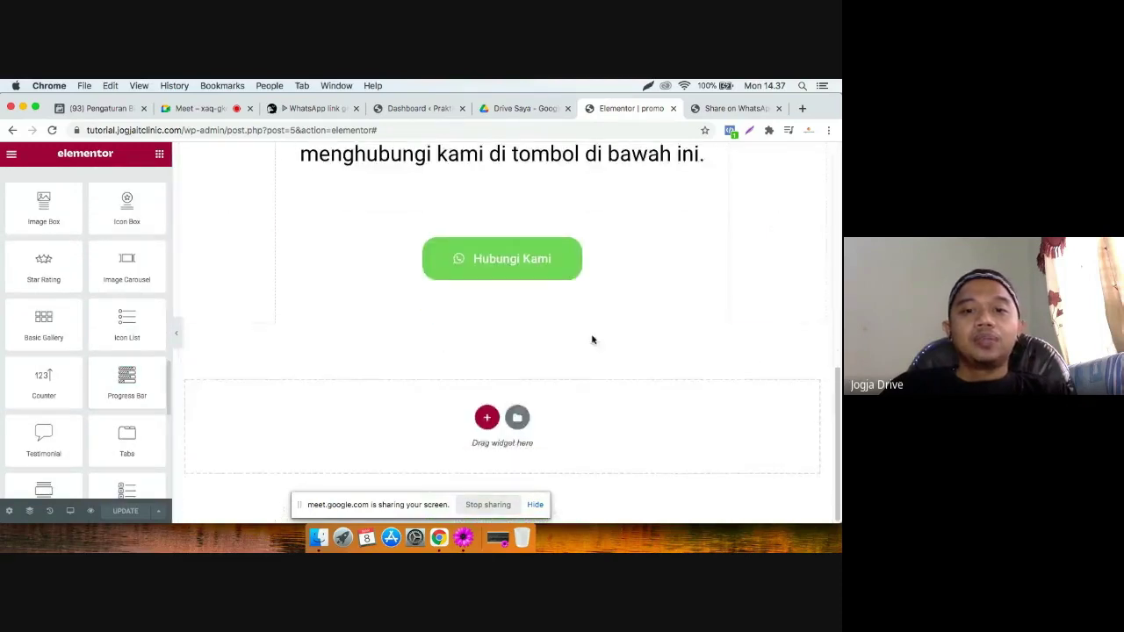
# Review the whole landing page layout: title, image, plugin list, closing question text and Hubungi Kami button.
pyautogui.scroll(1, 521, 272)
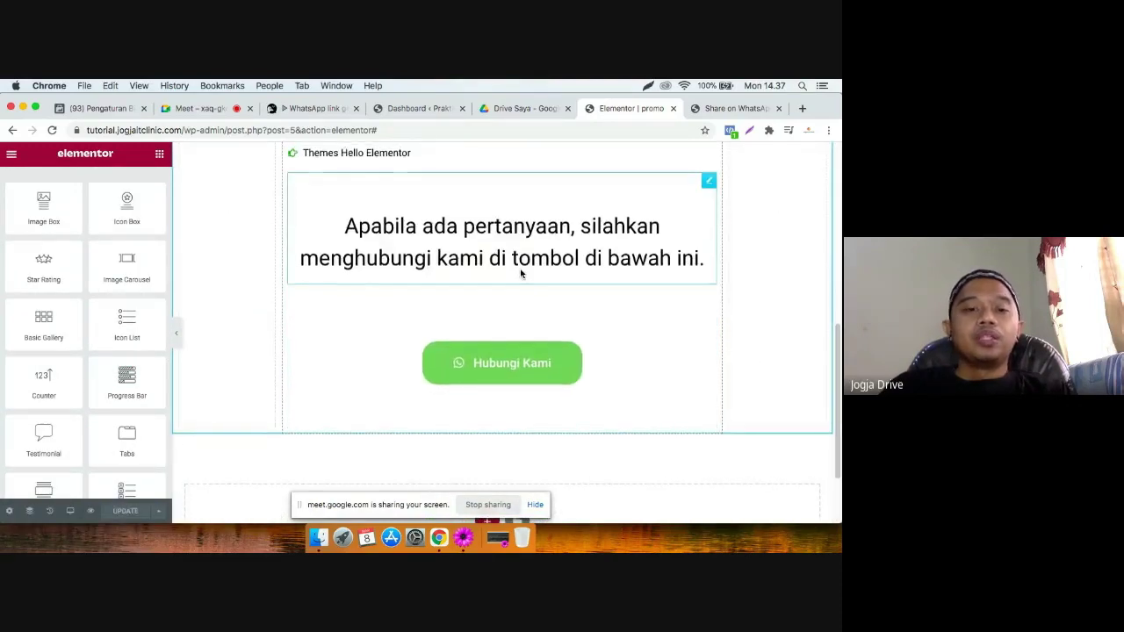
pyautogui.scroll(2, 520, 274)
pyautogui.scroll(3, 520, 272)
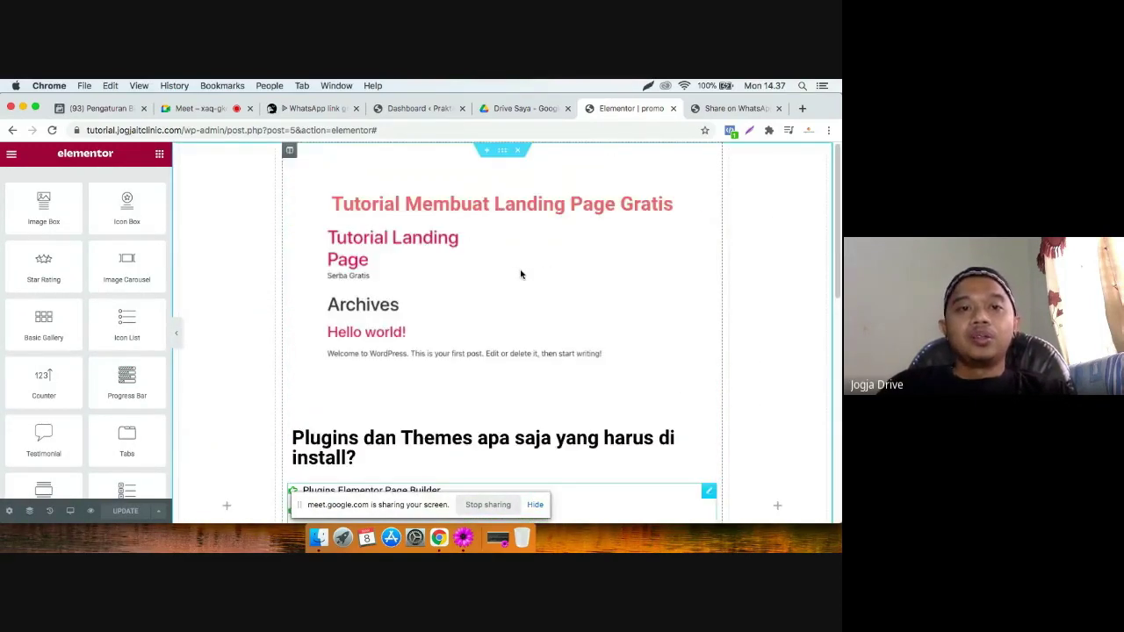
pyautogui.scroll(-4, 516, 325)
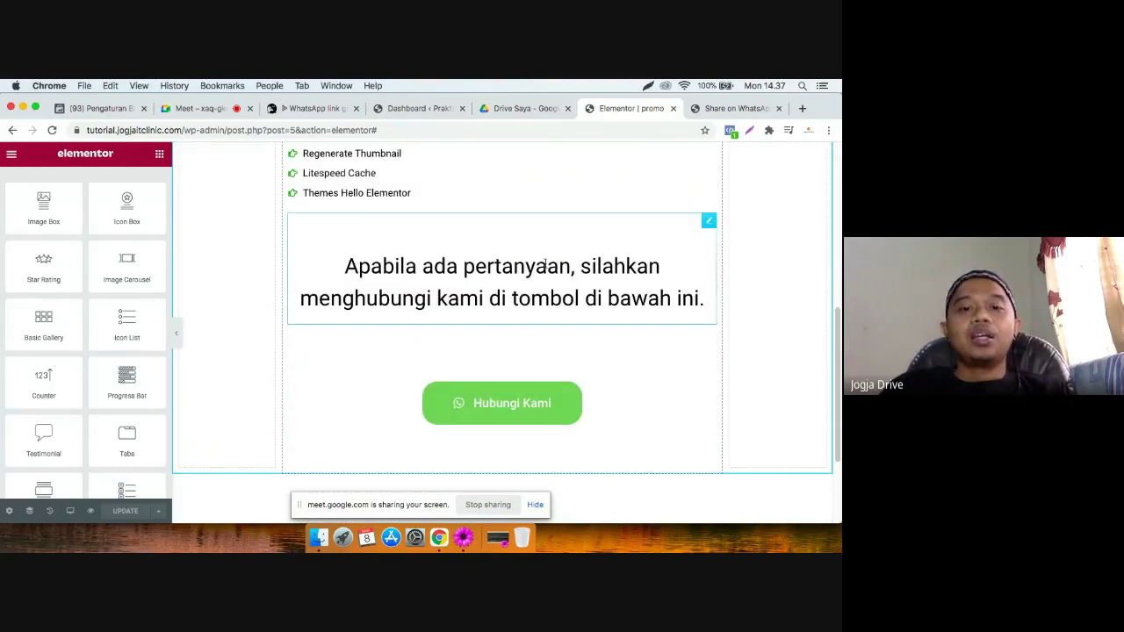
pyautogui.scroll(3, 532, 323)
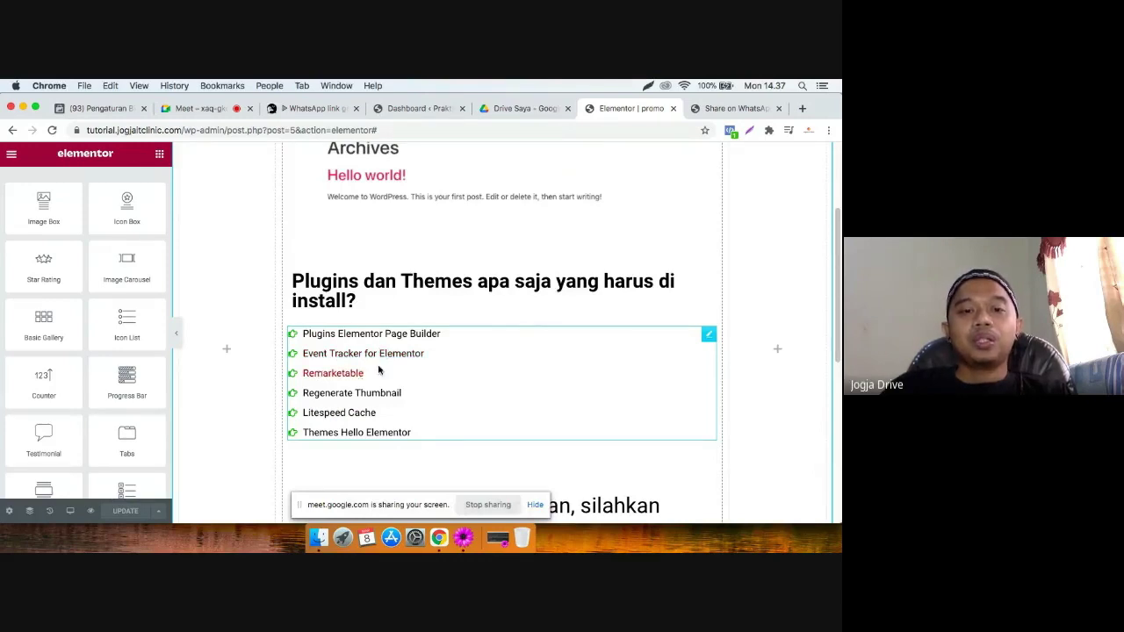
pyautogui.scroll(-3, 466, 427)
pyautogui.scroll(-2, 504, 276)
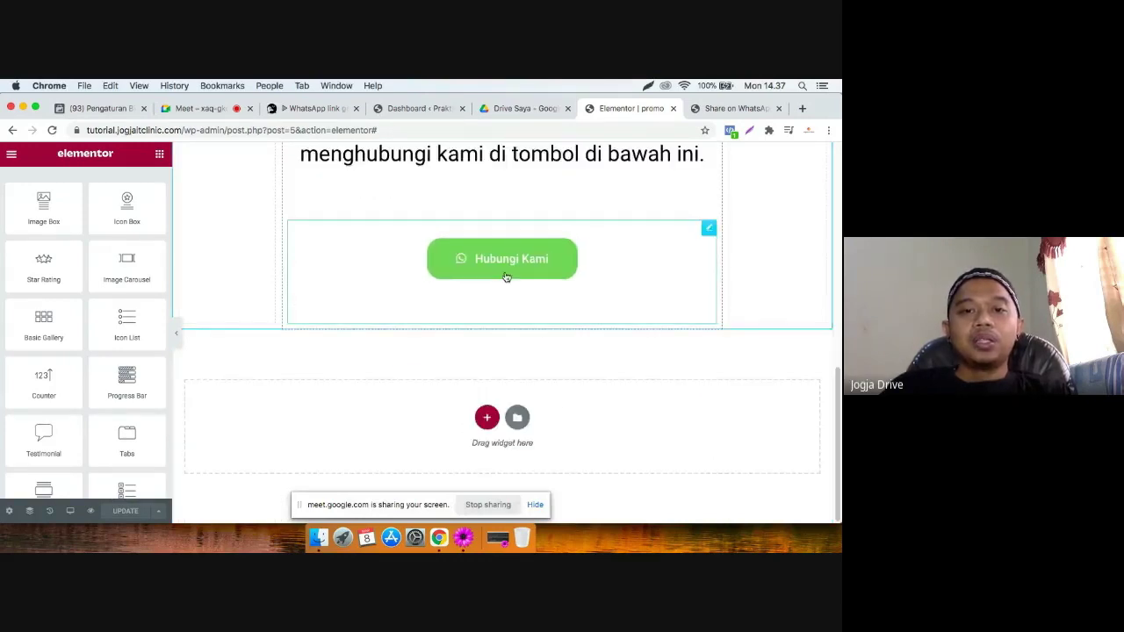
pyautogui.scroll(4, 504, 276)
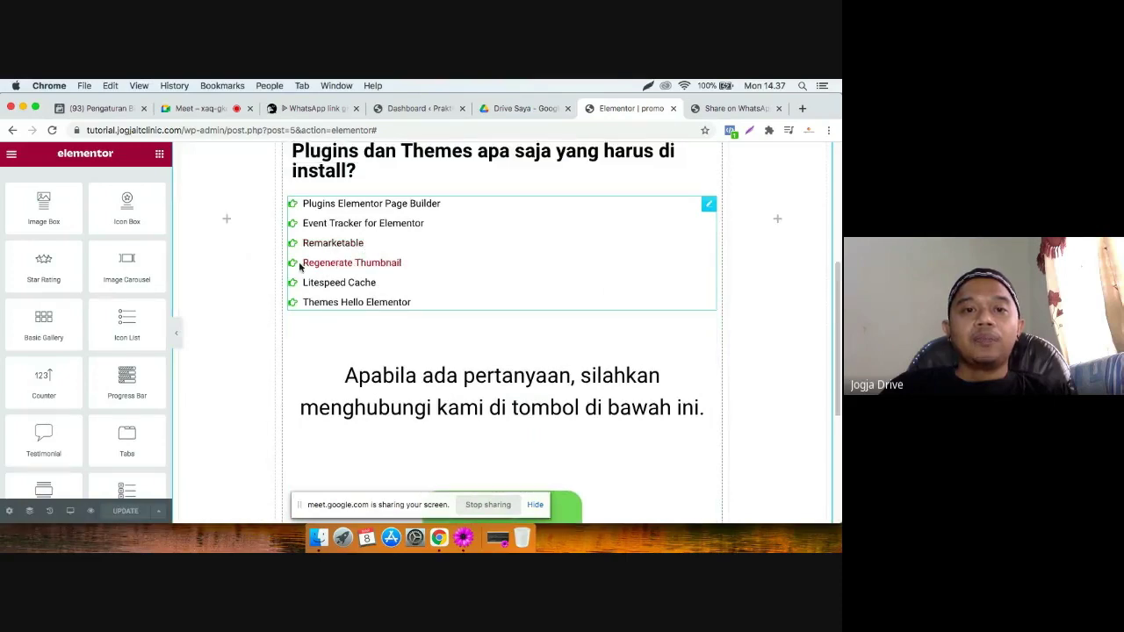
pyautogui.scroll(2, 500, 264)
pyautogui.scroll(2, 501, 176)
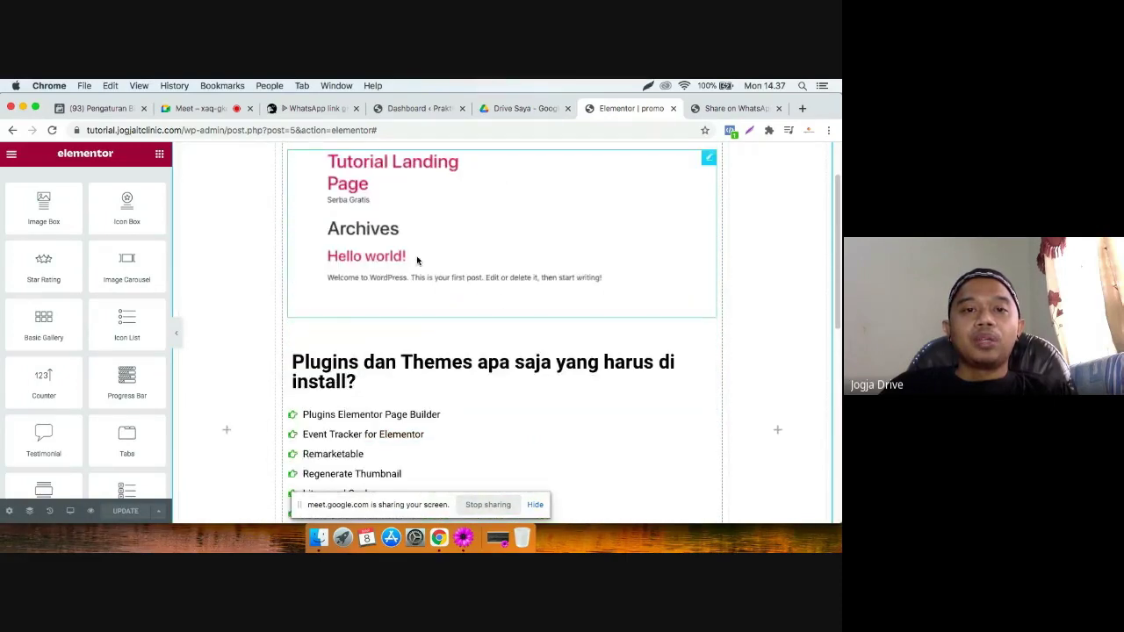
pyautogui.scroll(-5, 439, 264)
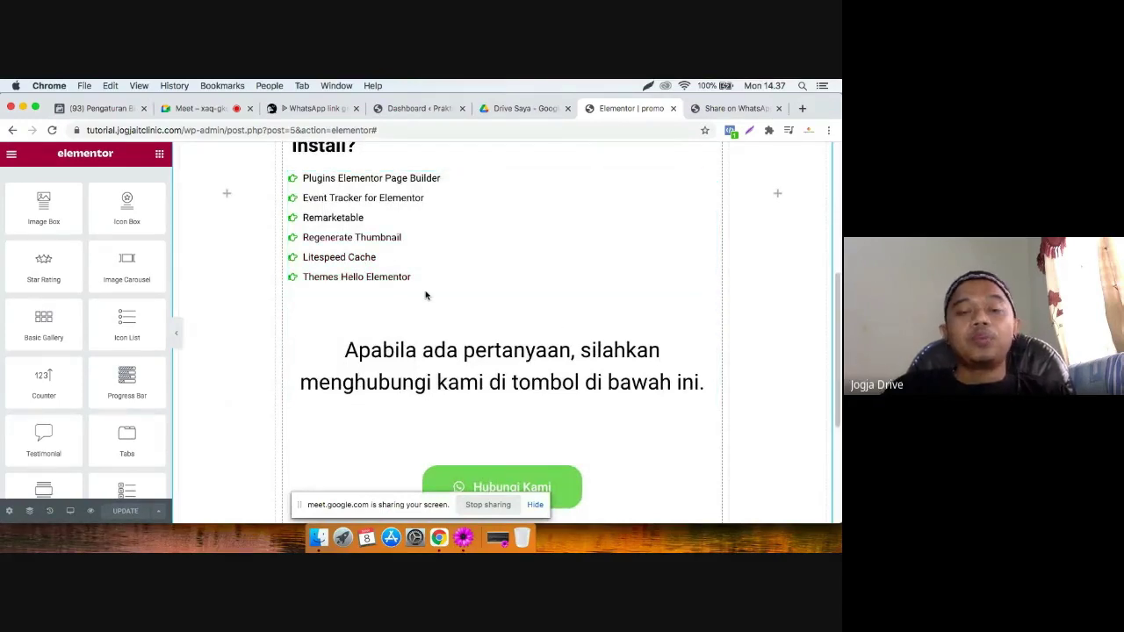
pyautogui.scroll(5, 381, 279)
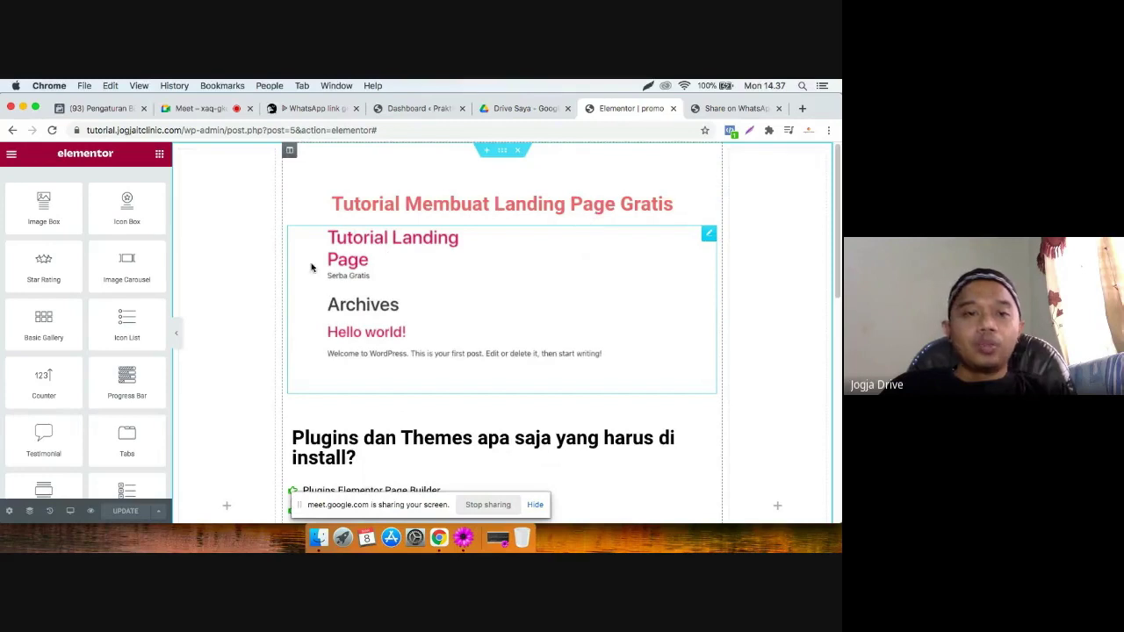
pyautogui.scroll(-5, 538, 343)
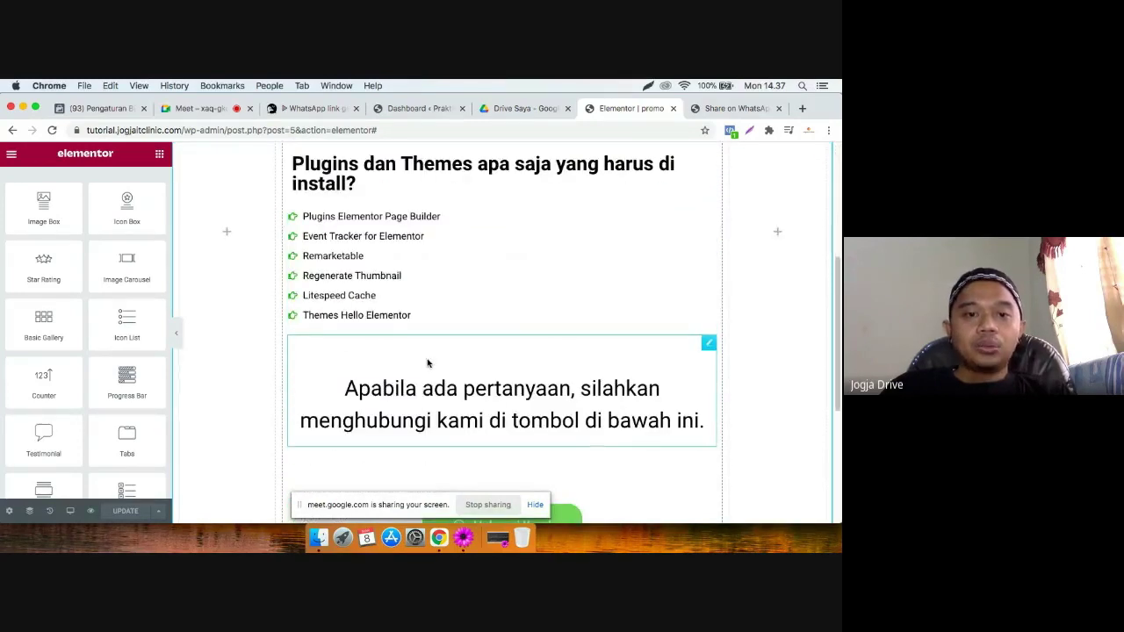
pyautogui.scroll(-1, 519, 358)
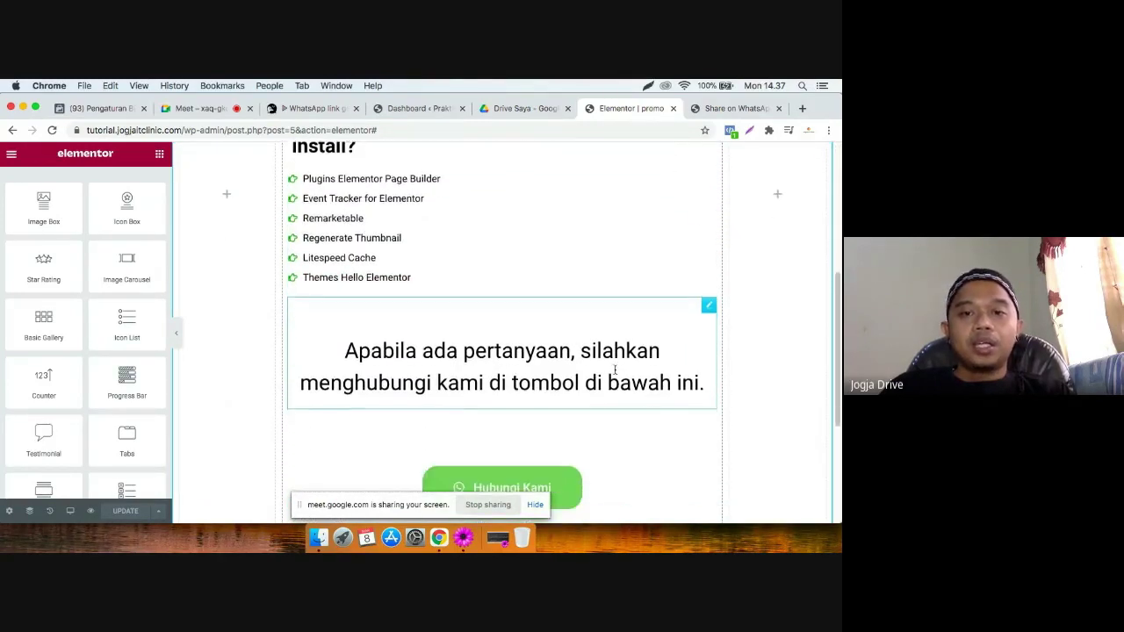
pyautogui.scroll(-5, 401, 301)
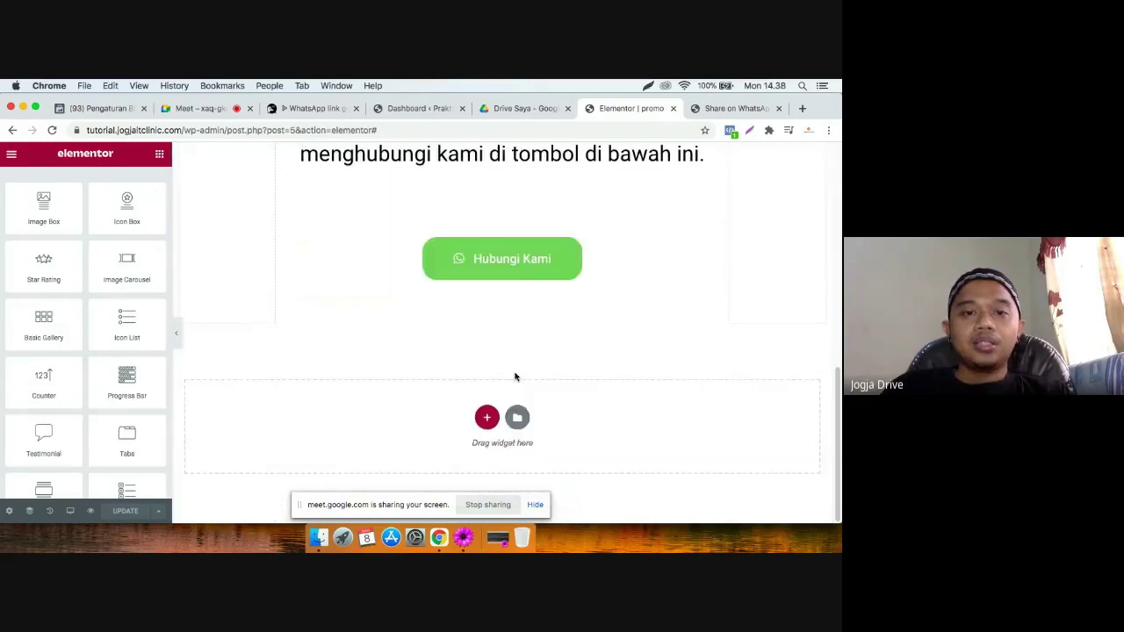
pyautogui.scroll(9, 497, 333)
pyautogui.scroll(-5, 469, 282)
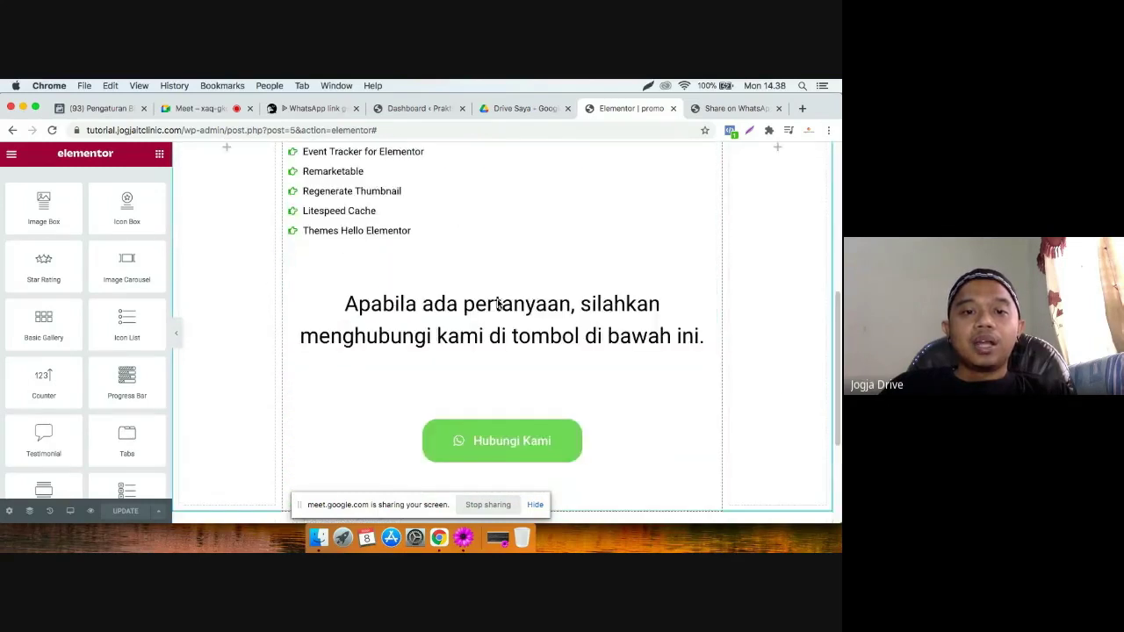
# Switch to the TextMate notes and move their window so the plugin list and the domain and hosting costs are fully in view.
pyautogui.click(468, 543)
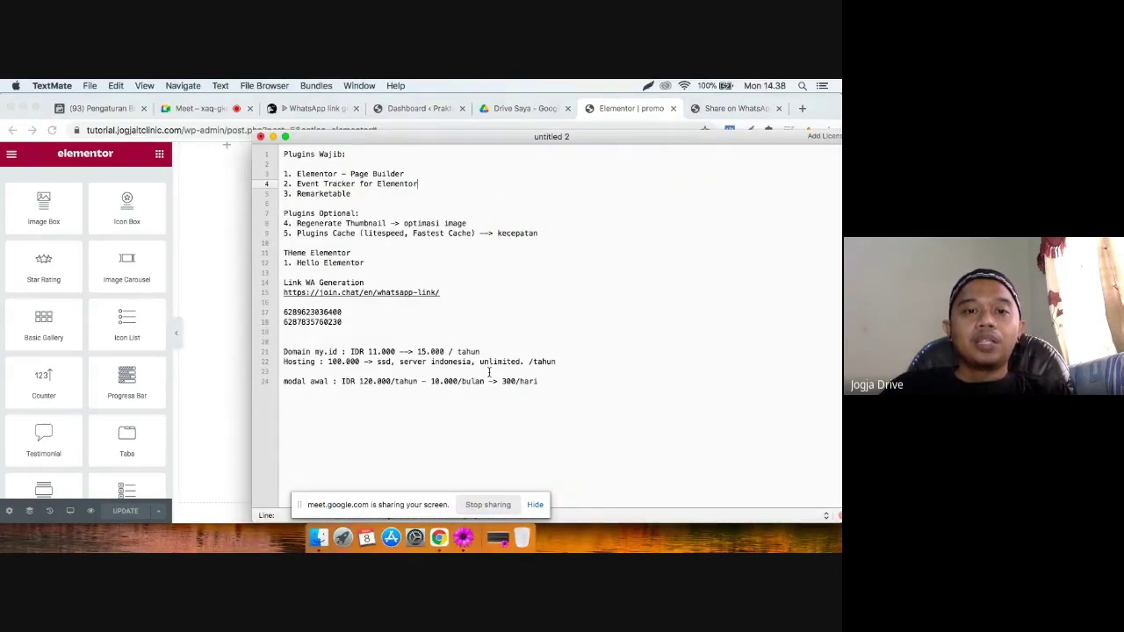
pyautogui.moveTo(543, 143); pyautogui.dragTo(449, 113)
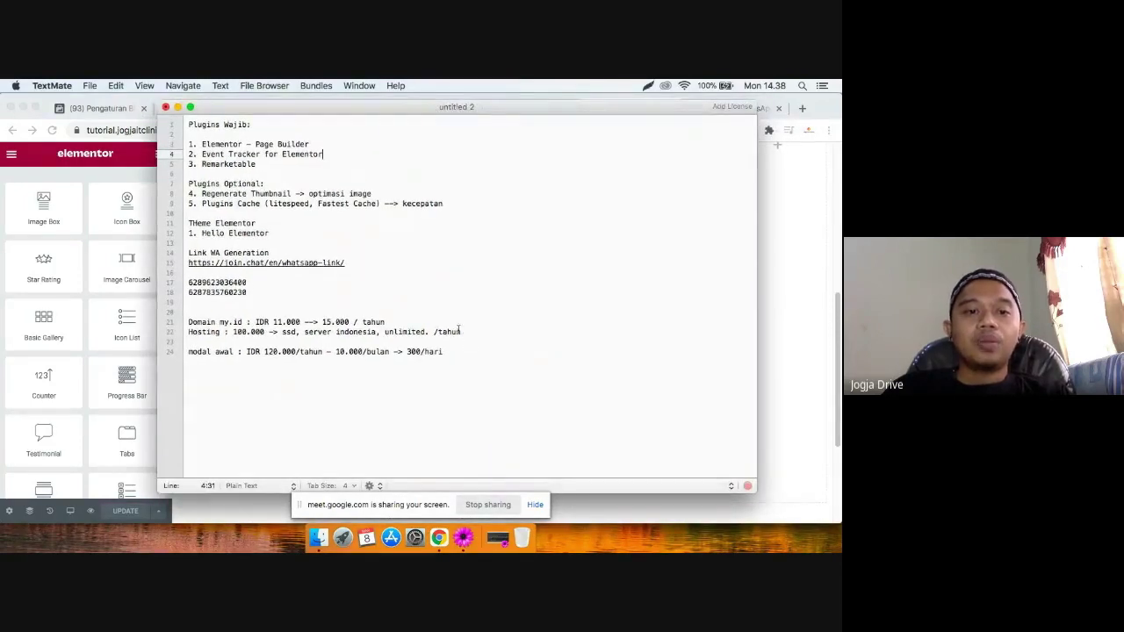
# Go over the my.id domain line in the notes, highlighting the domain extension and its yearly price range.
pyautogui.moveTo(189, 323); pyautogui.dragTo(350, 322)
pyautogui.click(261, 322)
pyautogui.click(351, 321)
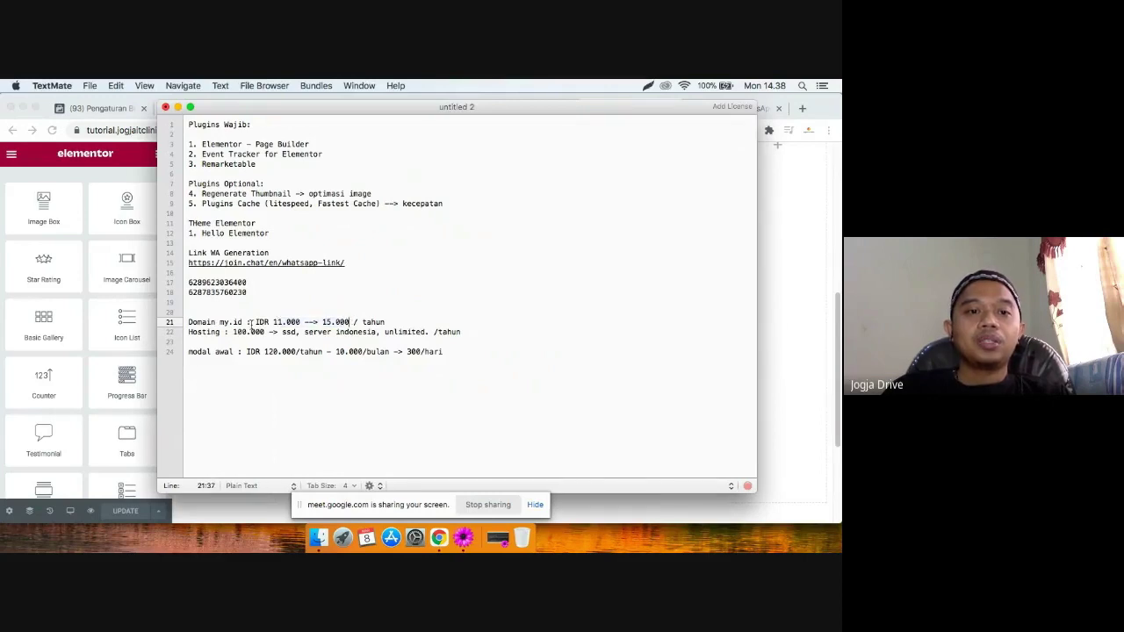
pyautogui.moveTo(250, 323); pyautogui.dragTo(229, 322)
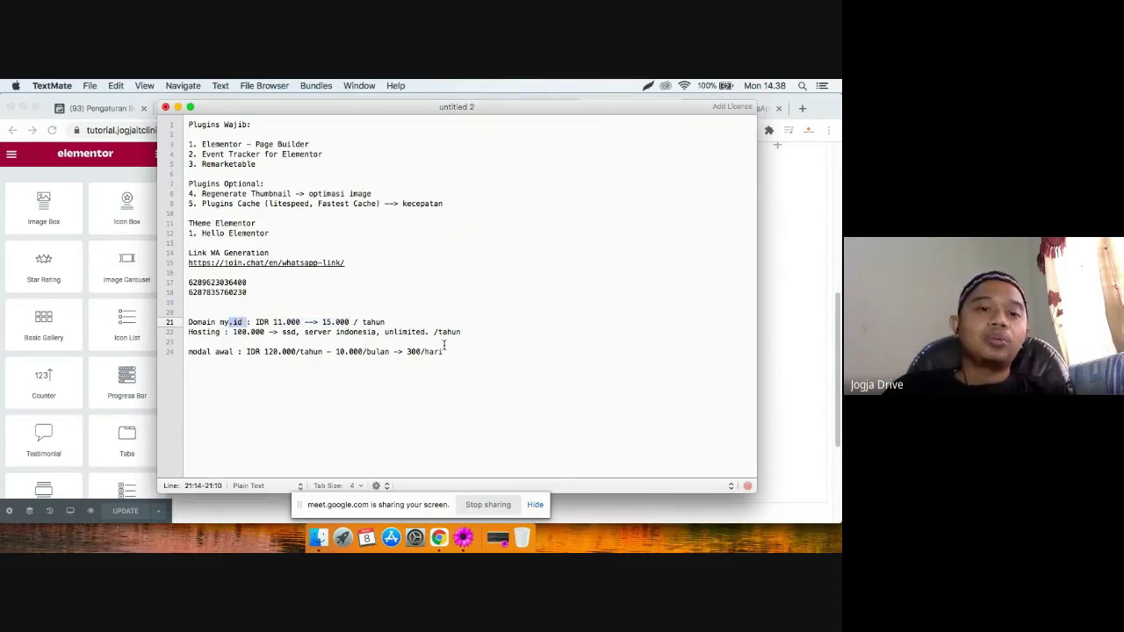
pyautogui.doubleClick(370, 321)
pyautogui.click(386, 322)
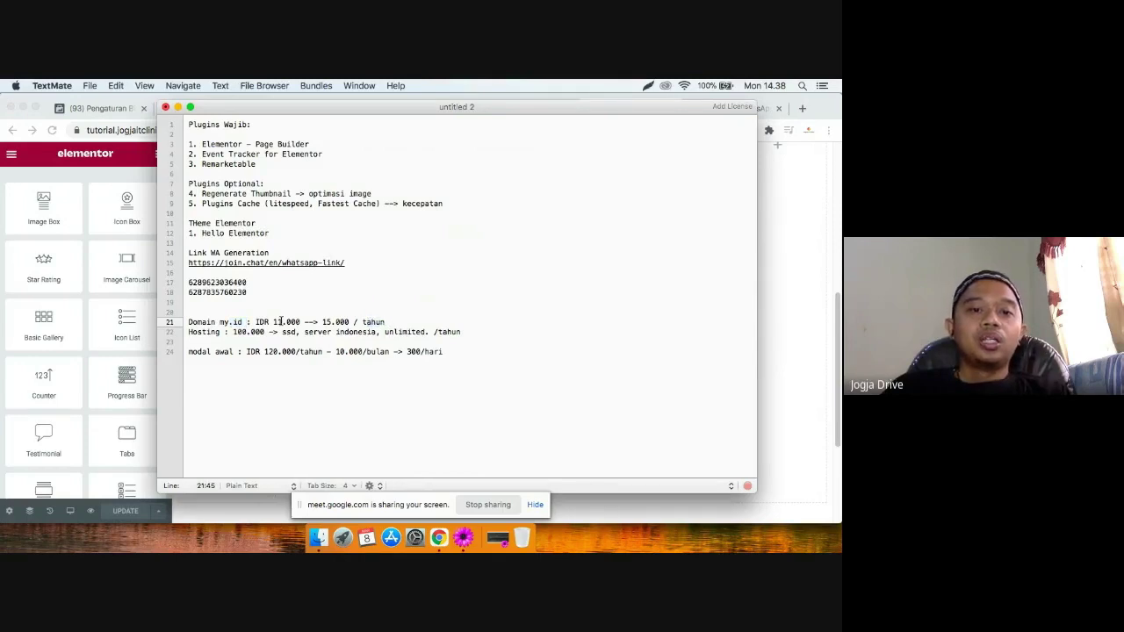
pyautogui.moveTo(242, 321); pyautogui.dragTo(325, 332)
pyautogui.click(372, 321)
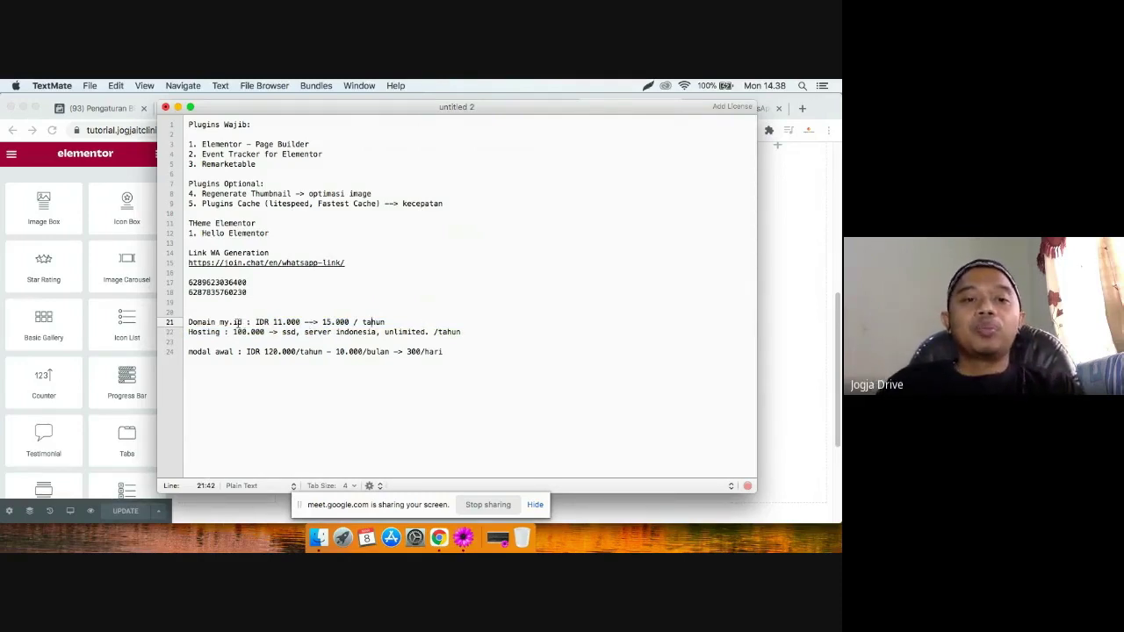
pyautogui.moveTo(276, 321); pyautogui.dragTo(359, 322)
pyautogui.click(409, 322)
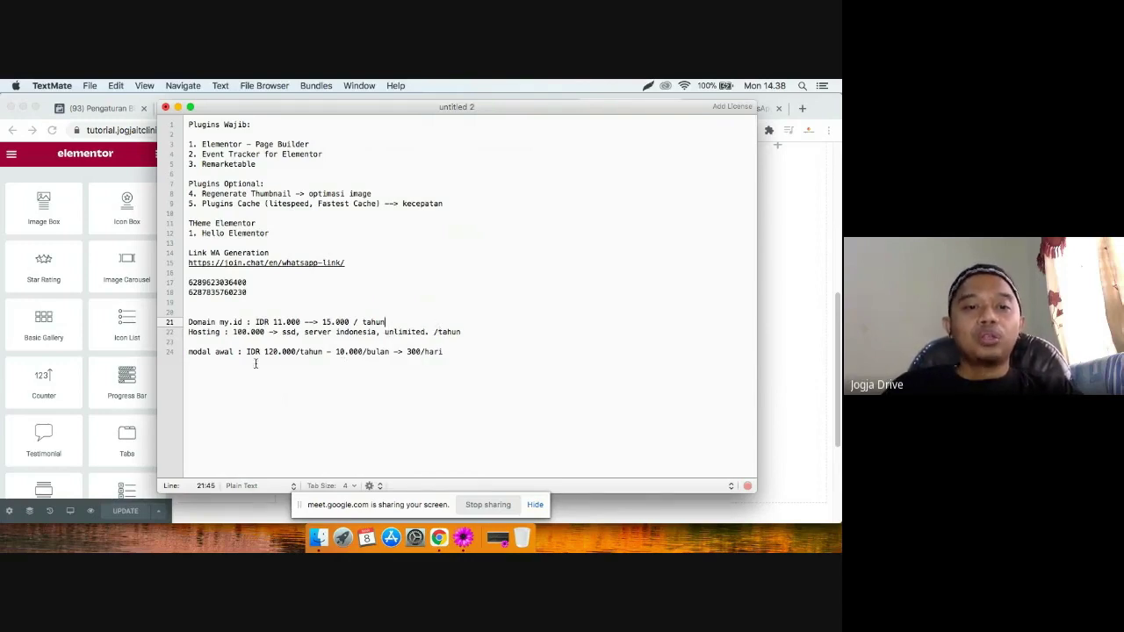
# Highlight the yearly starting capital on the modal awal line of the notes, followed by its monthly equivalent.
pyautogui.moveTo(248, 352); pyautogui.dragTo(322, 353)
pyautogui.click(309, 361)
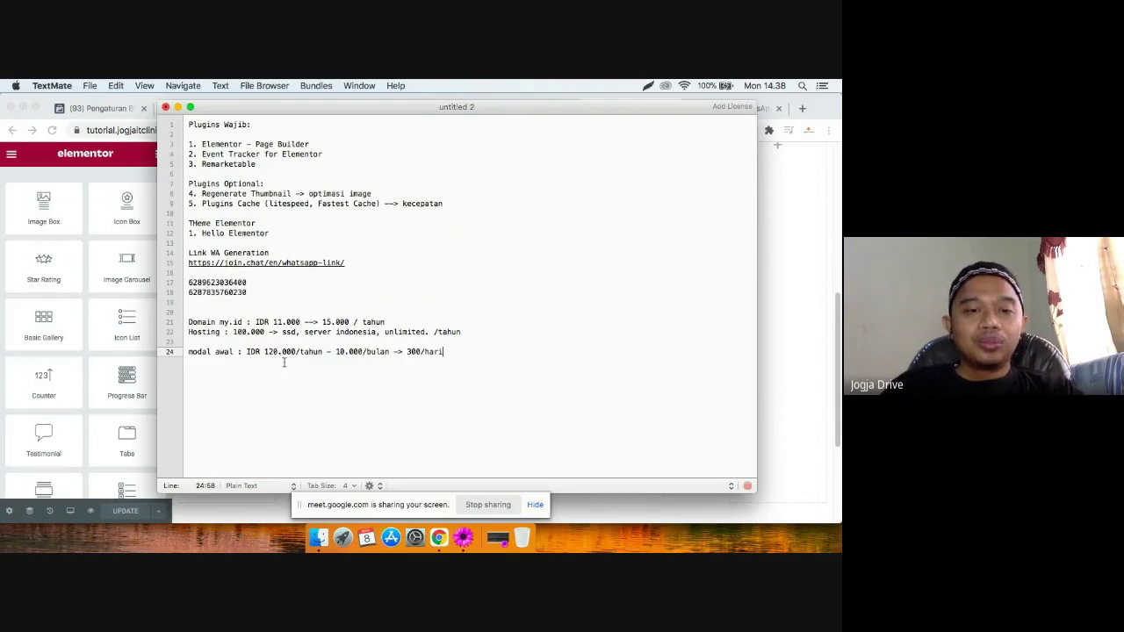
pyautogui.moveTo(323, 351); pyautogui.dragTo(264, 351)
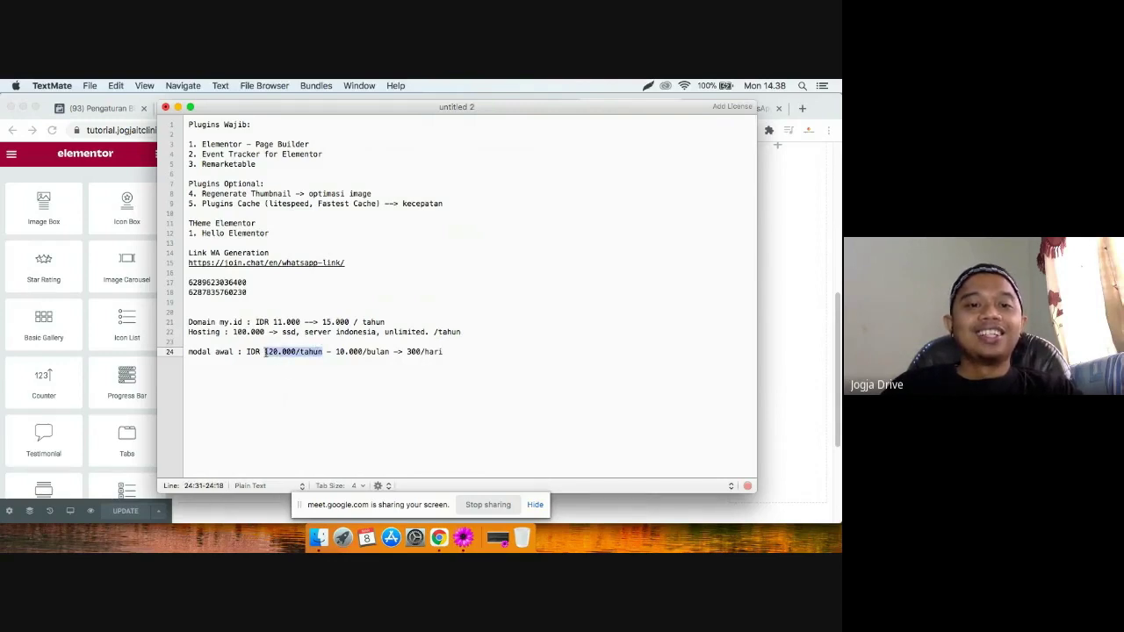
pyautogui.click(301, 355)
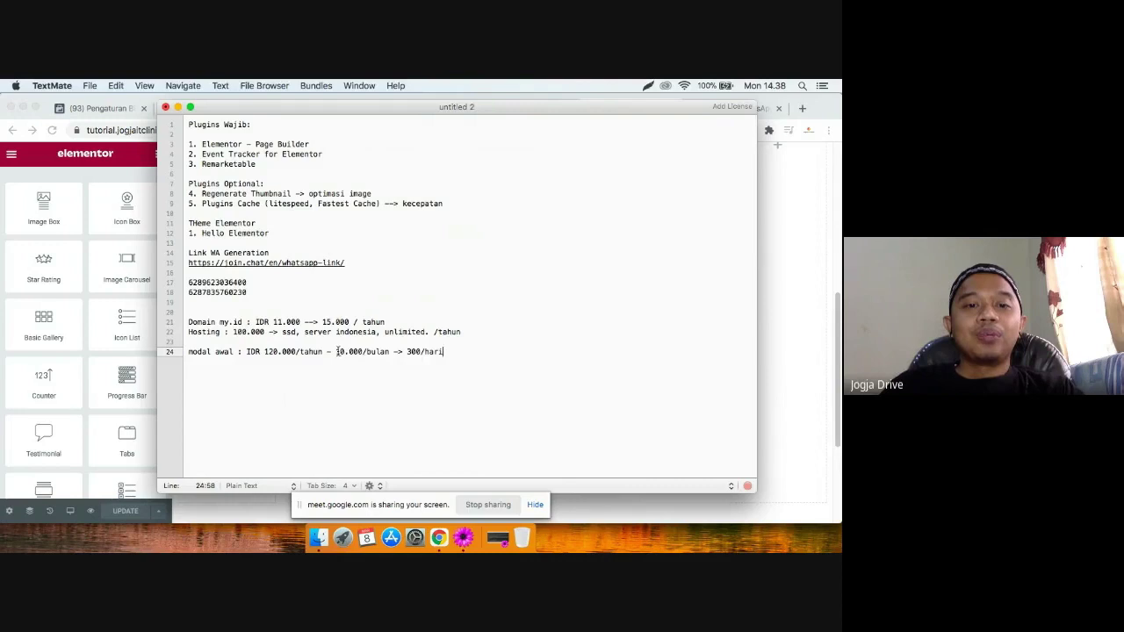
pyautogui.moveTo(337, 351); pyautogui.dragTo(436, 372)
pyautogui.click(335, 351)
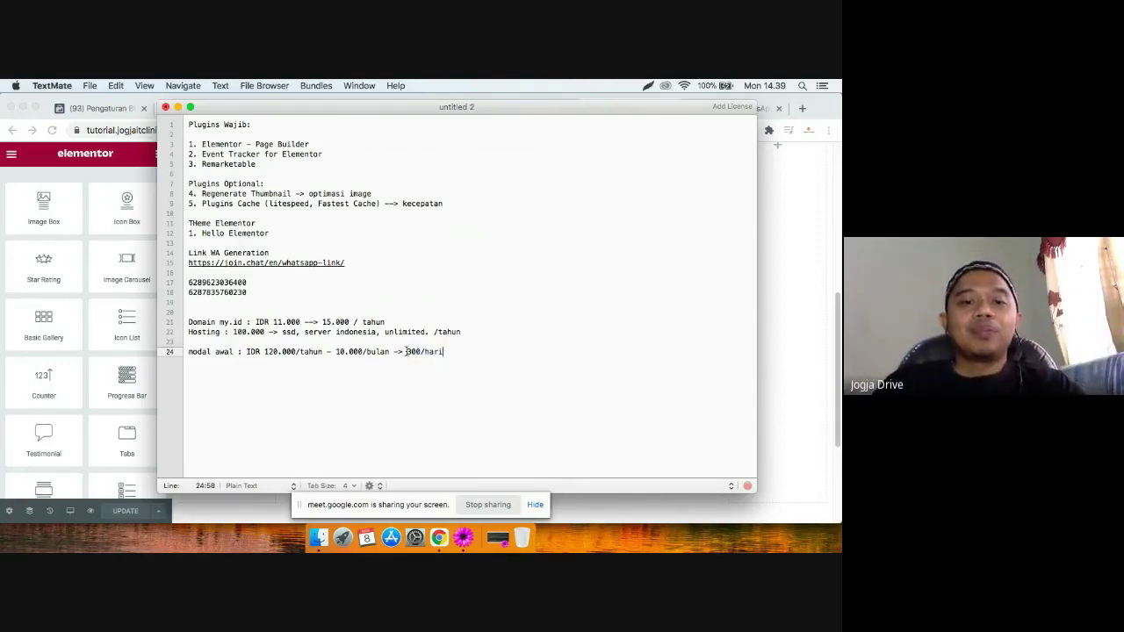
# Highlight the daily cost on the modal awal line, and go back over the monthly and yearly amounts.
pyautogui.moveTo(406, 351)
pyautogui.mouseDown()
pyautogui.moveTo(449, 353)
pyautogui.moveTo(410, 354)
pyautogui.mouseUp()
pyautogui.click(447, 351)
pyautogui.click(408, 352)
pyautogui.click(450, 352)
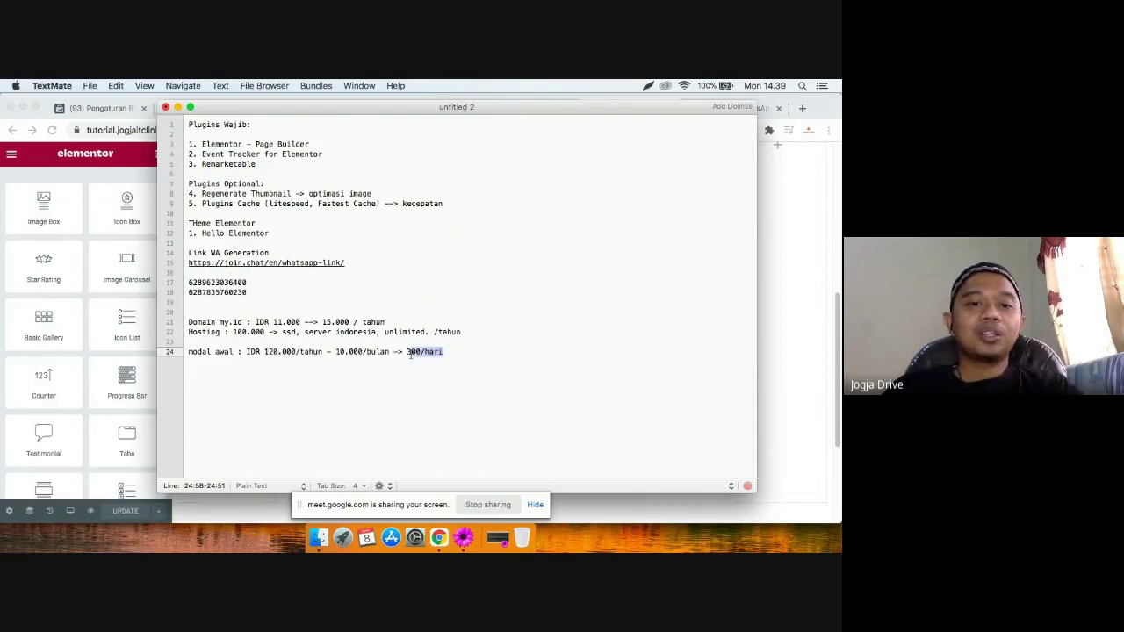
pyautogui.click(391, 352)
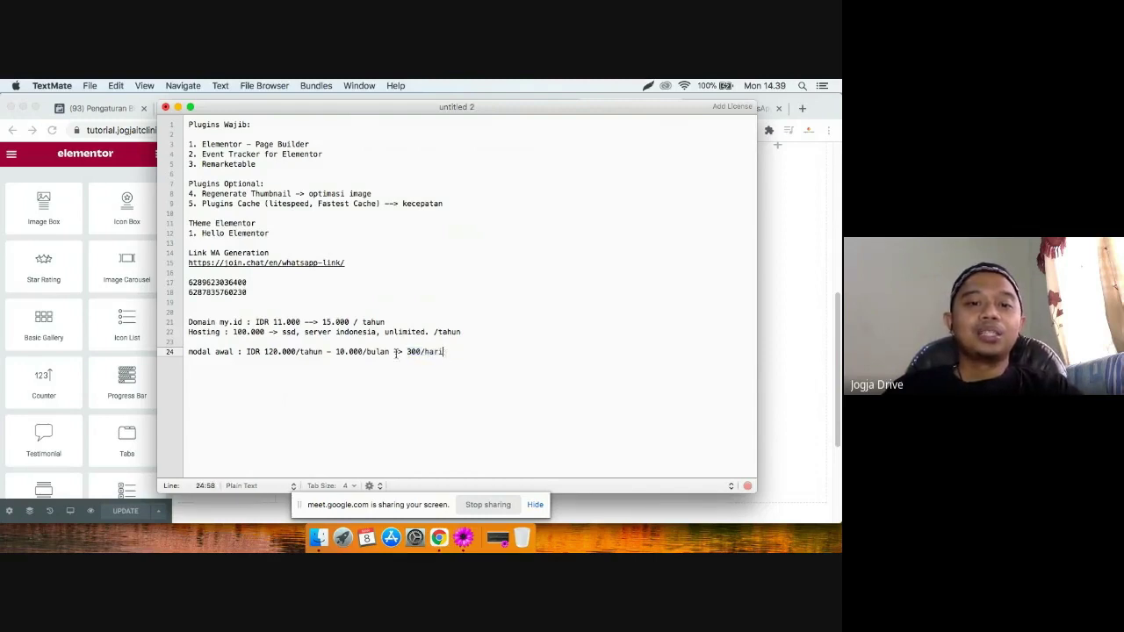
pyautogui.moveTo(392, 352); pyautogui.dragTo(341, 352)
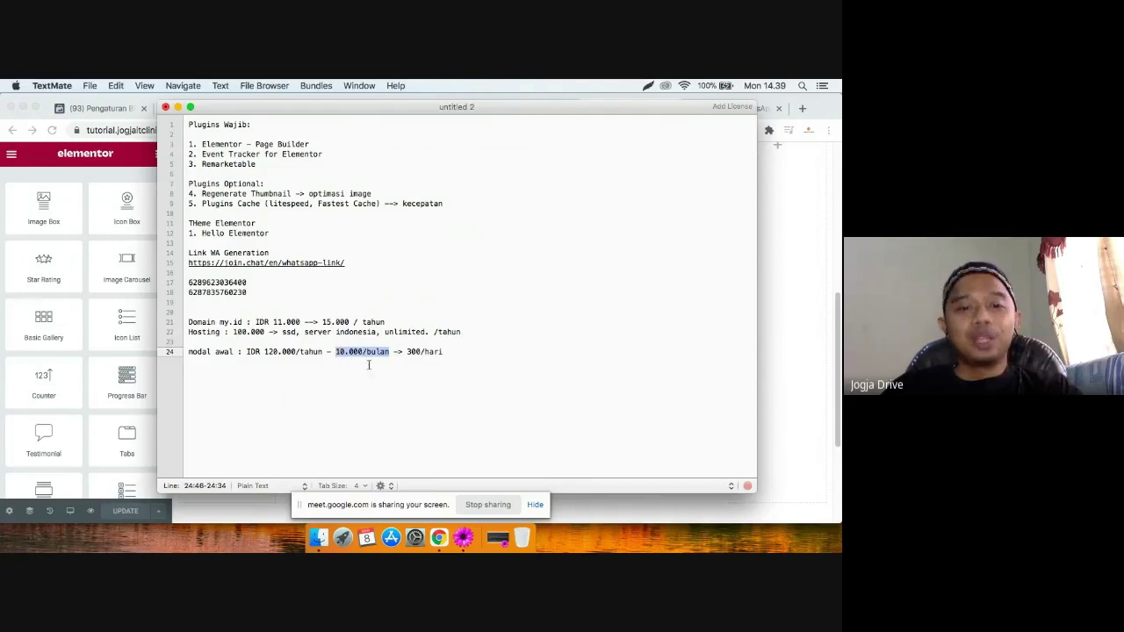
pyautogui.click(368, 365)
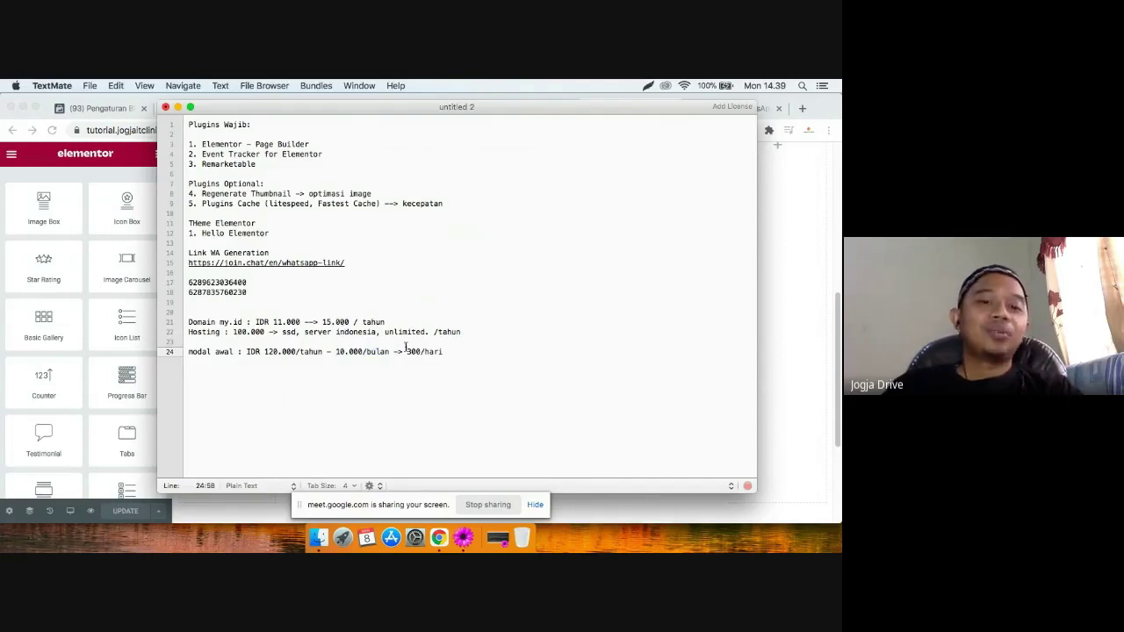
pyautogui.moveTo(325, 351); pyautogui.dragTo(247, 352)
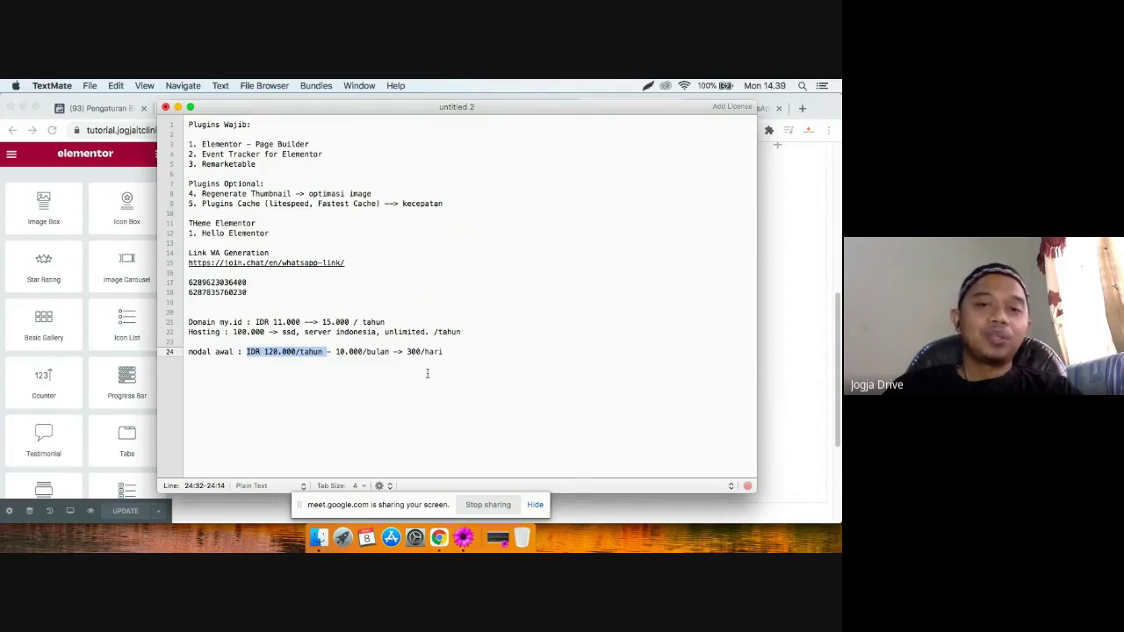
# Switch to the Elementor editor in Chrome and review the page's plugin list, closing text and contact button.
pyautogui.click(797, 321)
pyautogui.scroll(3, 401, 246)
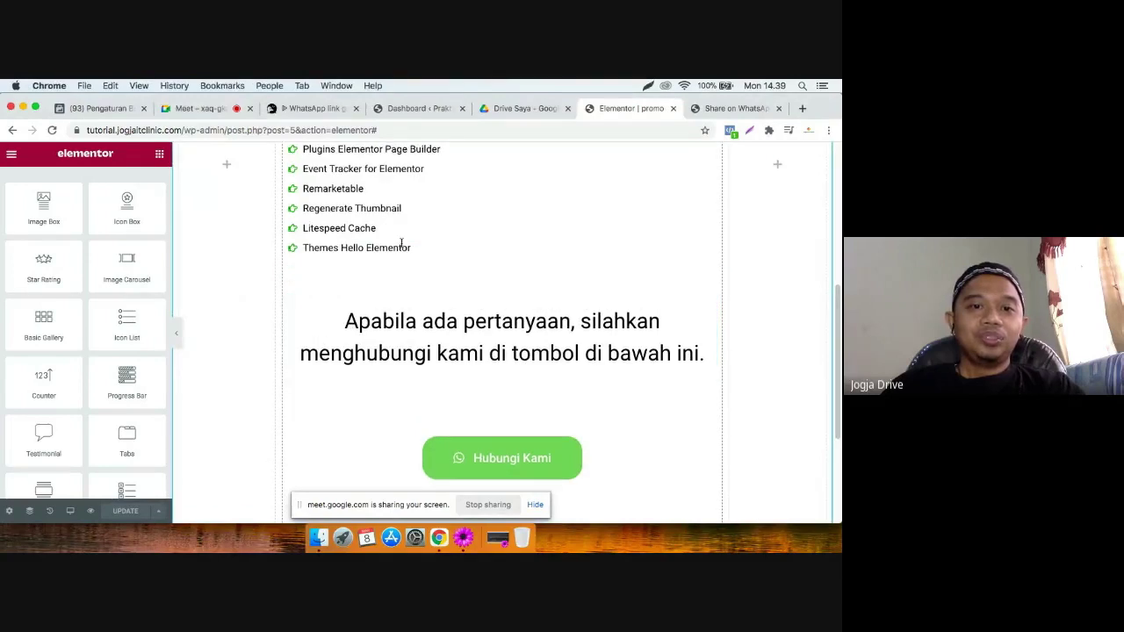
pyautogui.scroll(-3, 449, 361)
pyautogui.scroll(5, 512, 311)
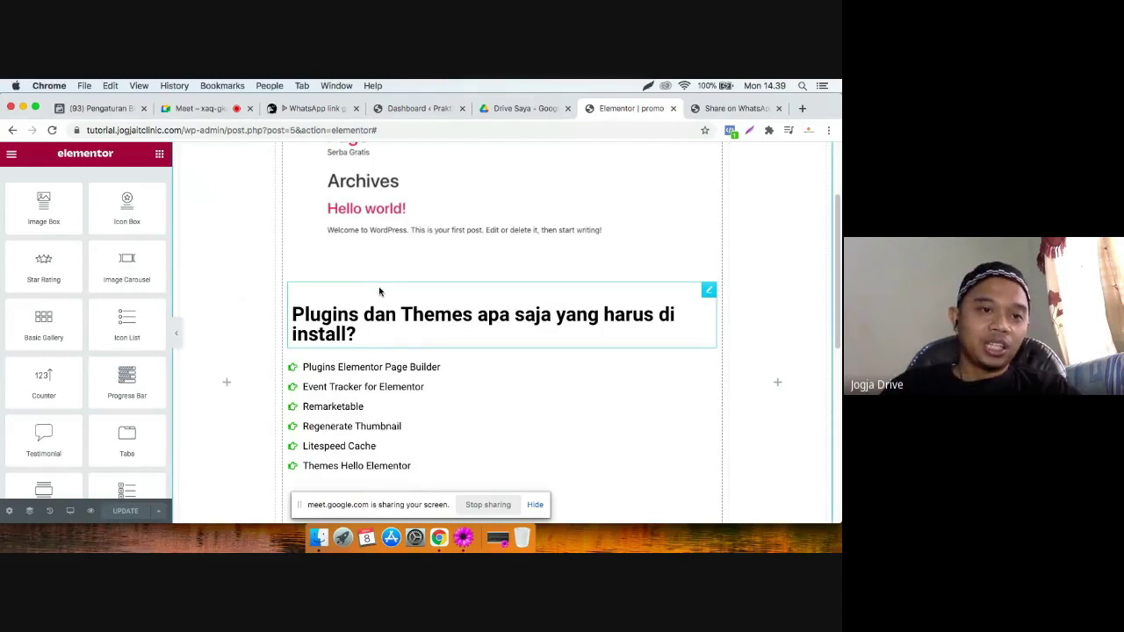
# Look through Elementor's widget library from the basic widgets down to the Site, WooCommerce and WordPress groups.
pyautogui.scroll(-2, 128, 274)
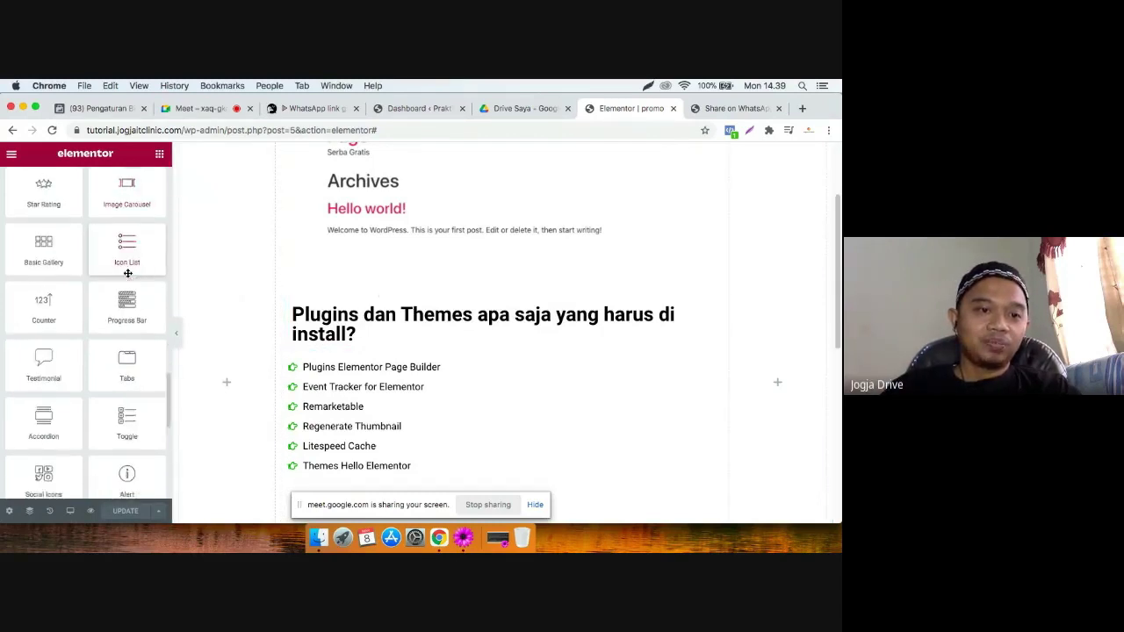
pyautogui.scroll(10, 127, 274)
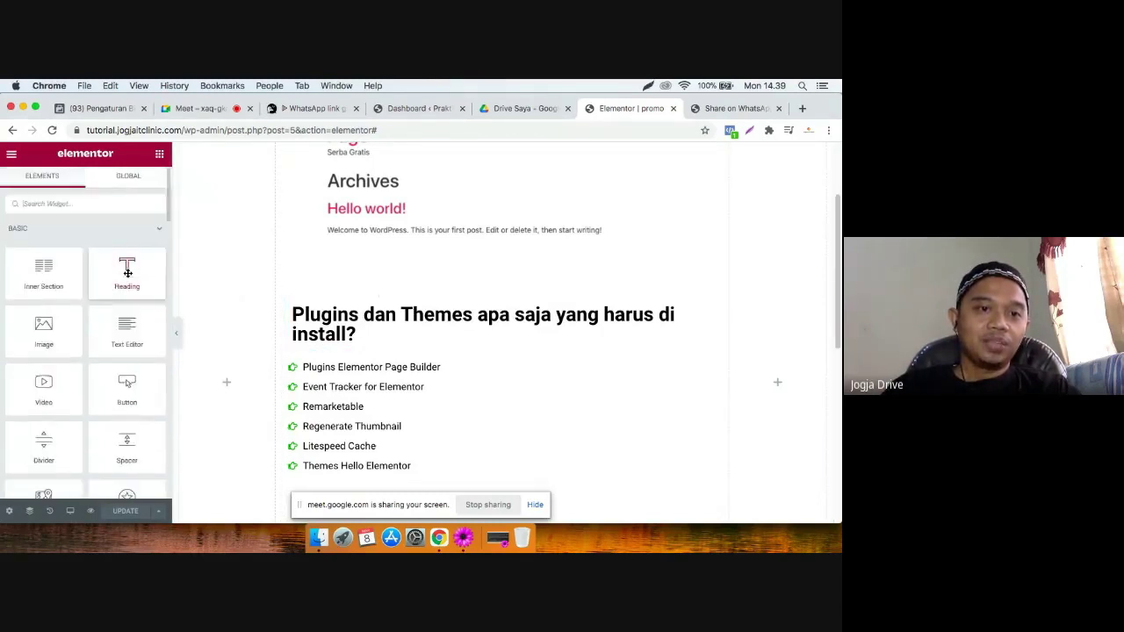
pyautogui.scroll(-15, 127, 273)
pyautogui.scroll(5, 127, 273)
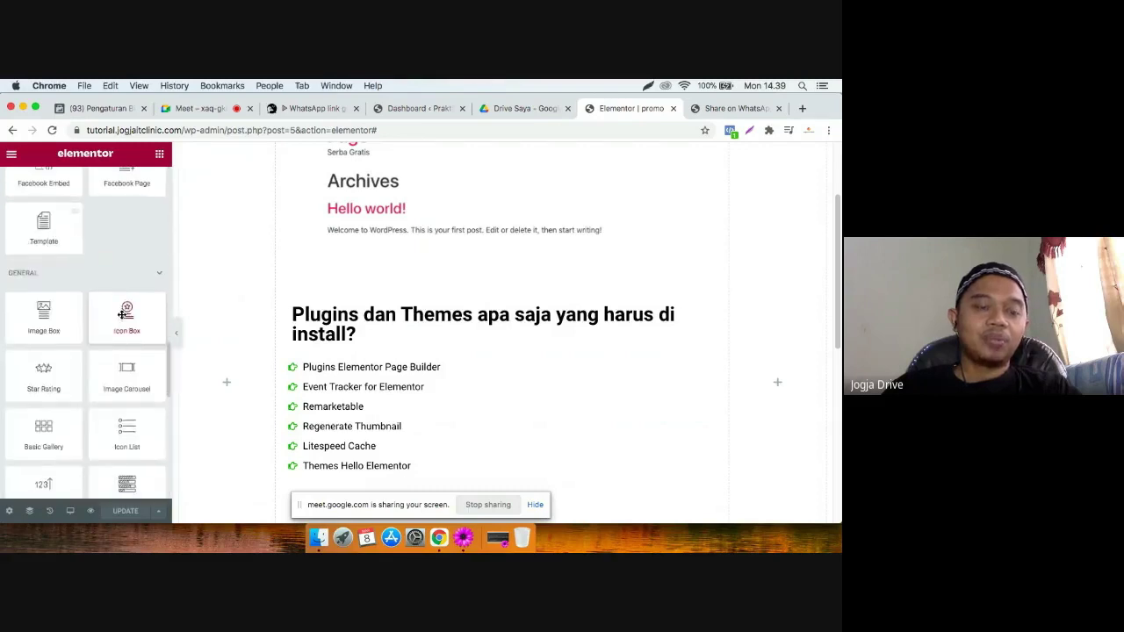
pyautogui.scroll(-10, 123, 321)
pyautogui.scroll(2, 374, 403)
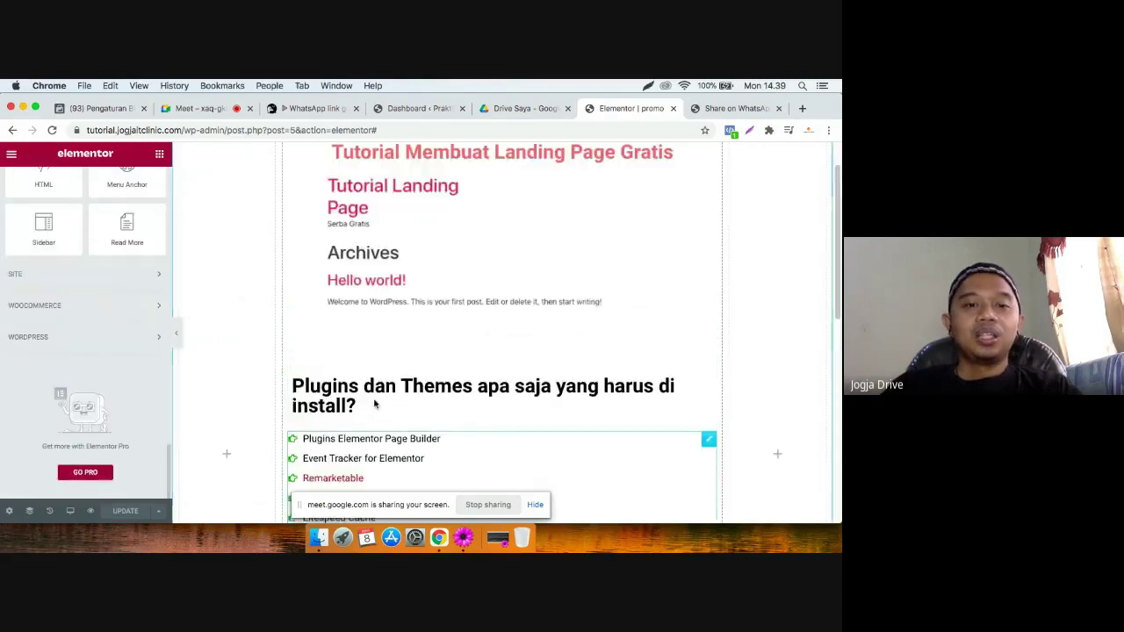
# Open the Hubungi Kami button's Events Tracking settings to examine its Facebook event.
pyautogui.scroll(-3, 374, 403)
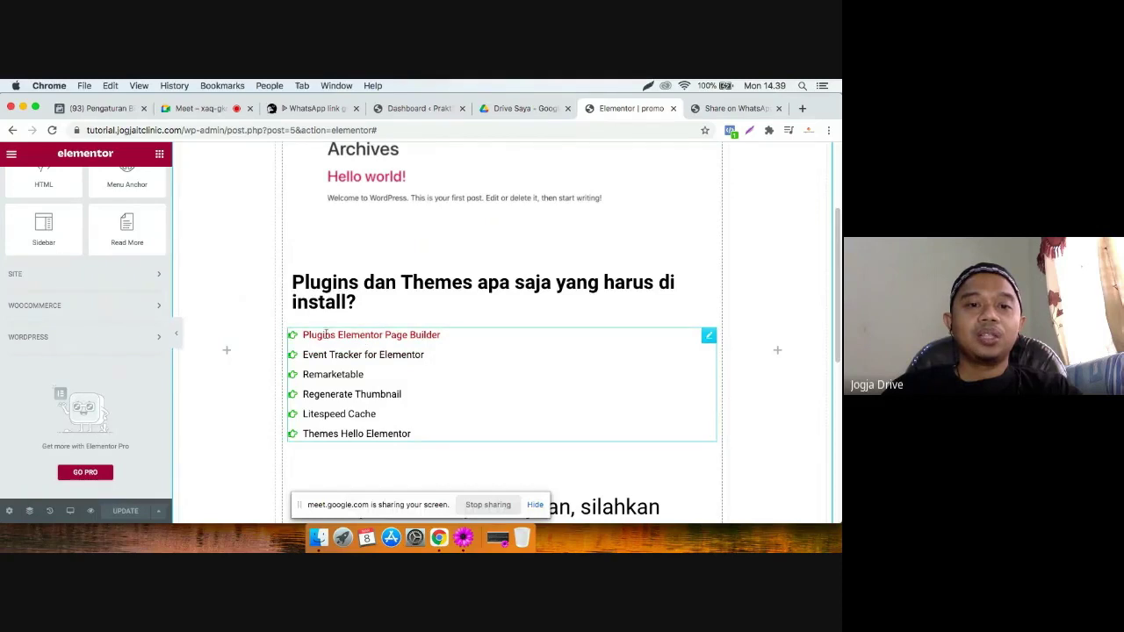
pyautogui.scroll(-5, 403, 360)
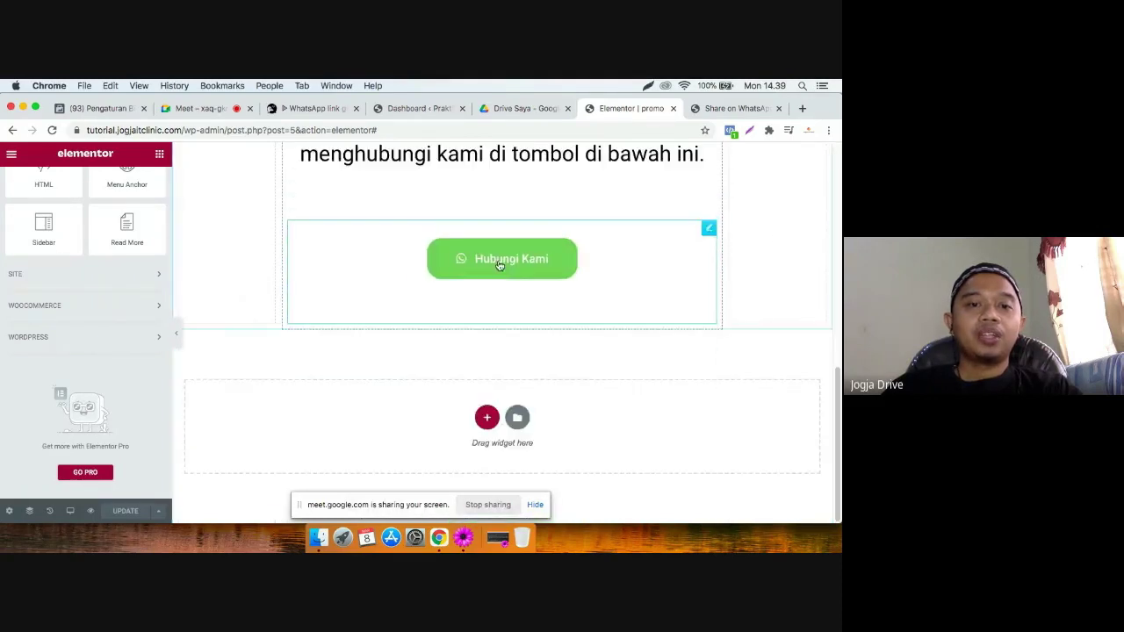
pyautogui.click(501, 259)
pyautogui.scroll(-3, 89, 441)
pyautogui.click(62, 416)
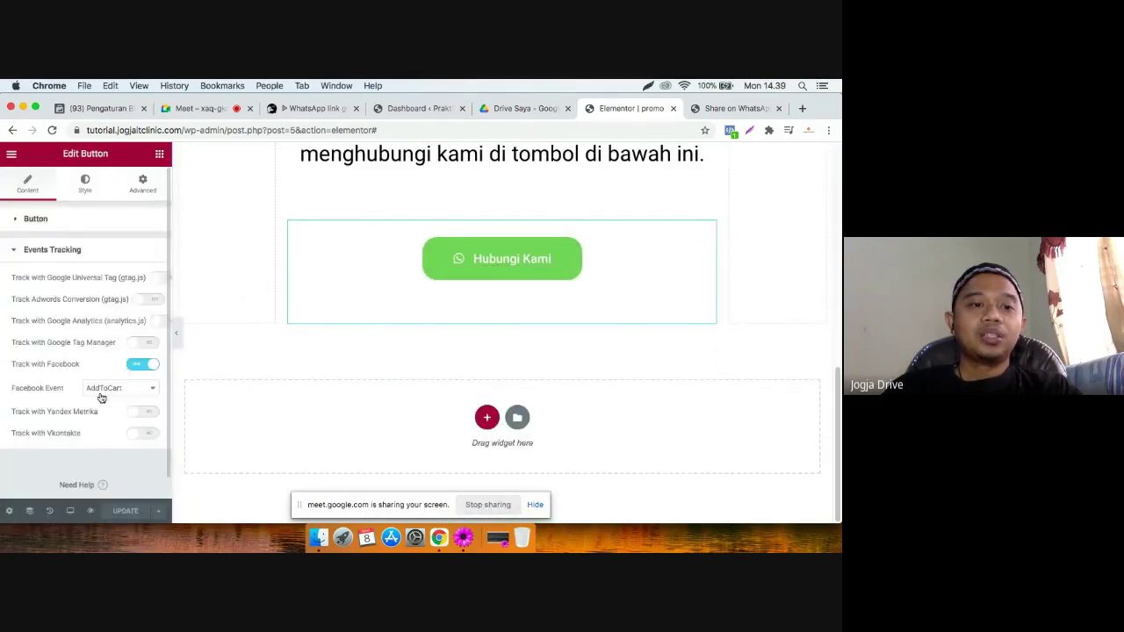
# Open the promo page's WordPress edit screen in a new browser tab and close the Share on WhatsApp tab.
pyautogui.scroll(2, 539, 321)
pyautogui.scroll(4, 540, 321)
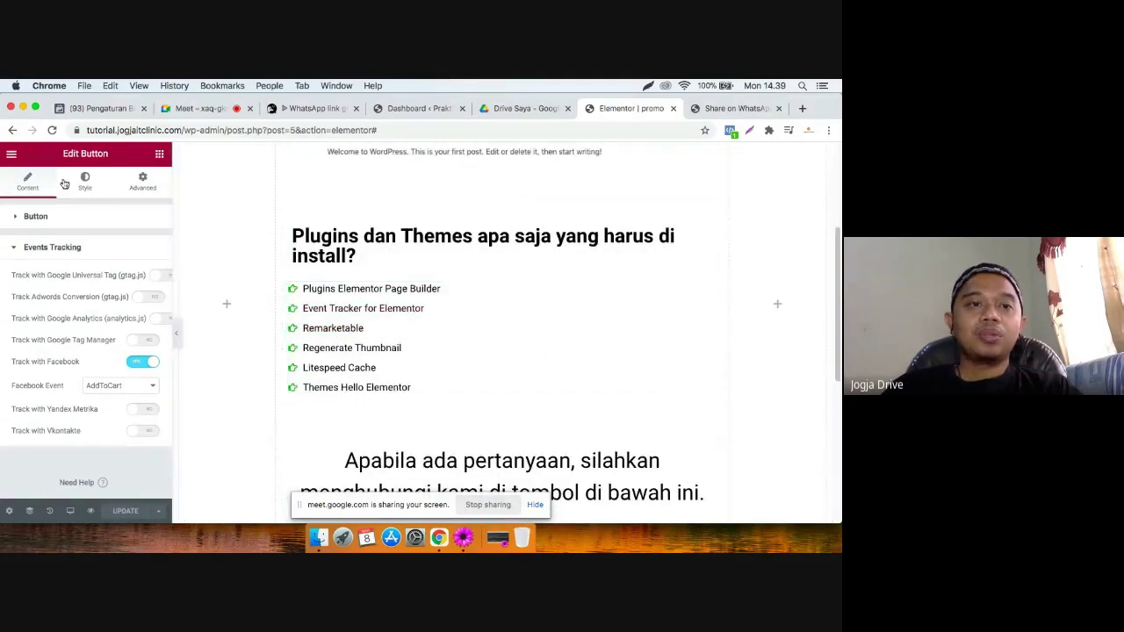
pyautogui.click(11, 156)
pyautogui.rightClick(75, 368)
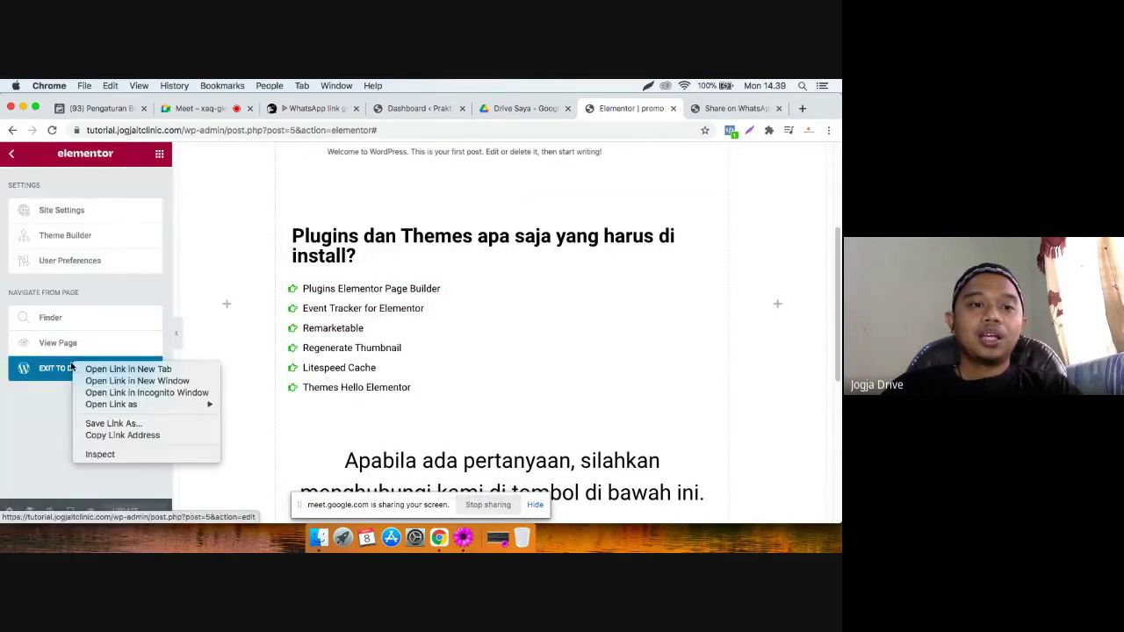
pyautogui.click(123, 369)
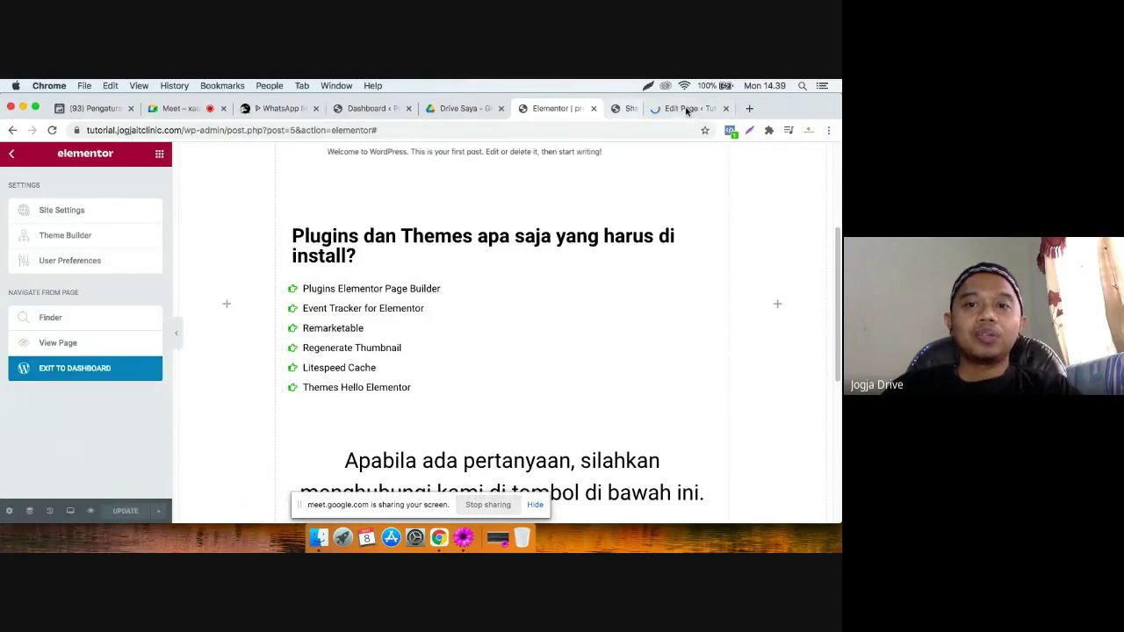
pyautogui.click(645, 109)
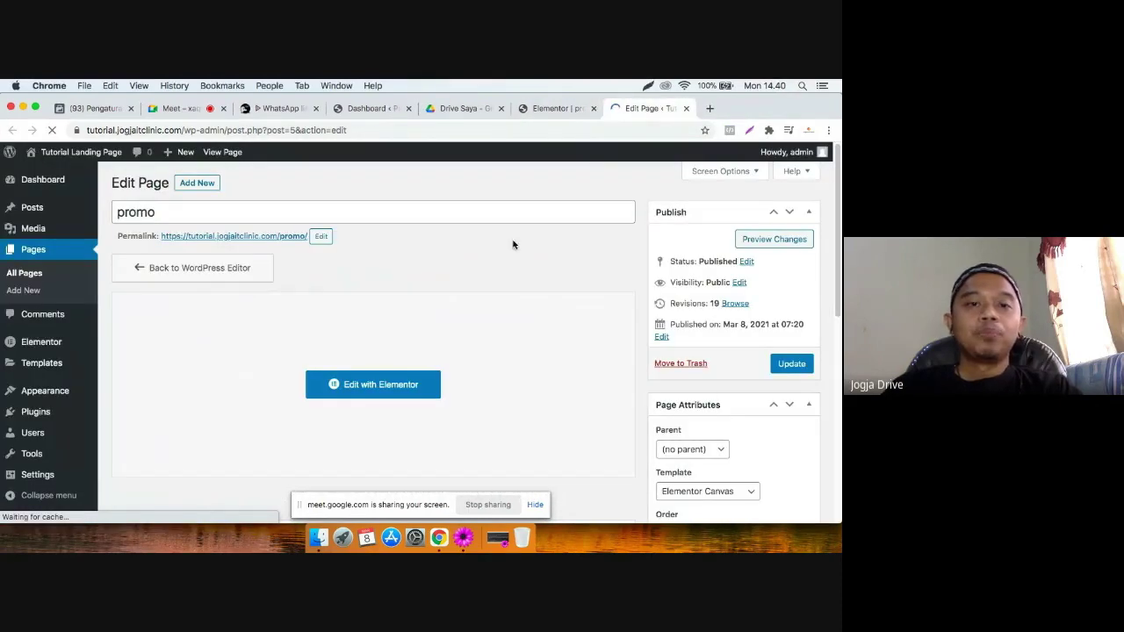
# Review the Facebook Standard Event choices in the page's Remarketable Post Settings, keeping ViewContent selected.
pyautogui.scroll(-8, 360, 298)
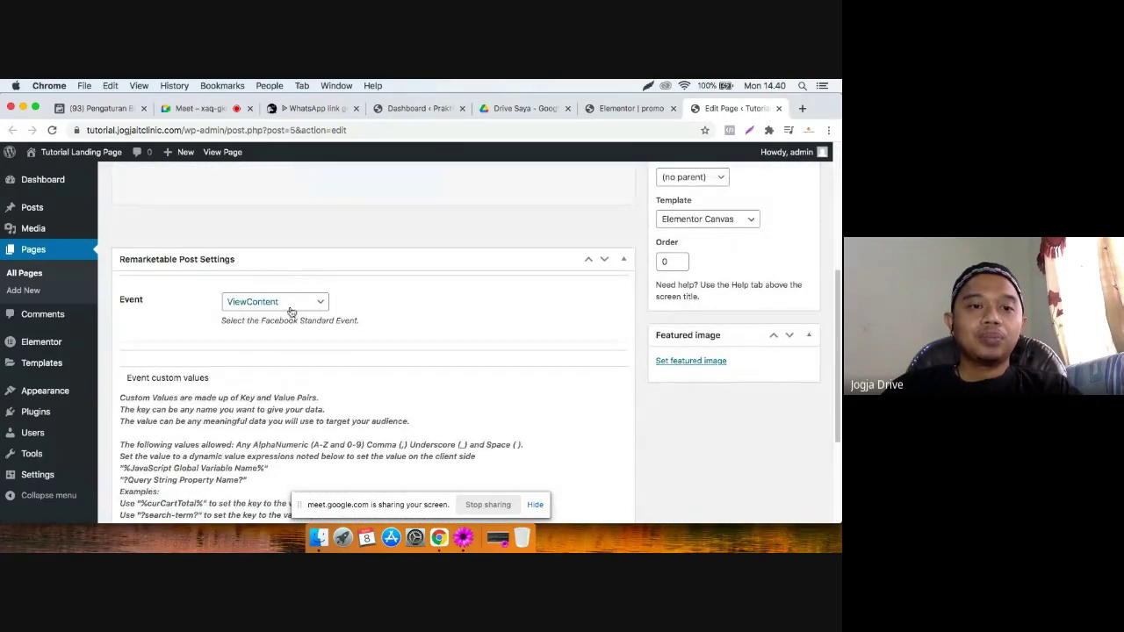
pyautogui.click(277, 301)
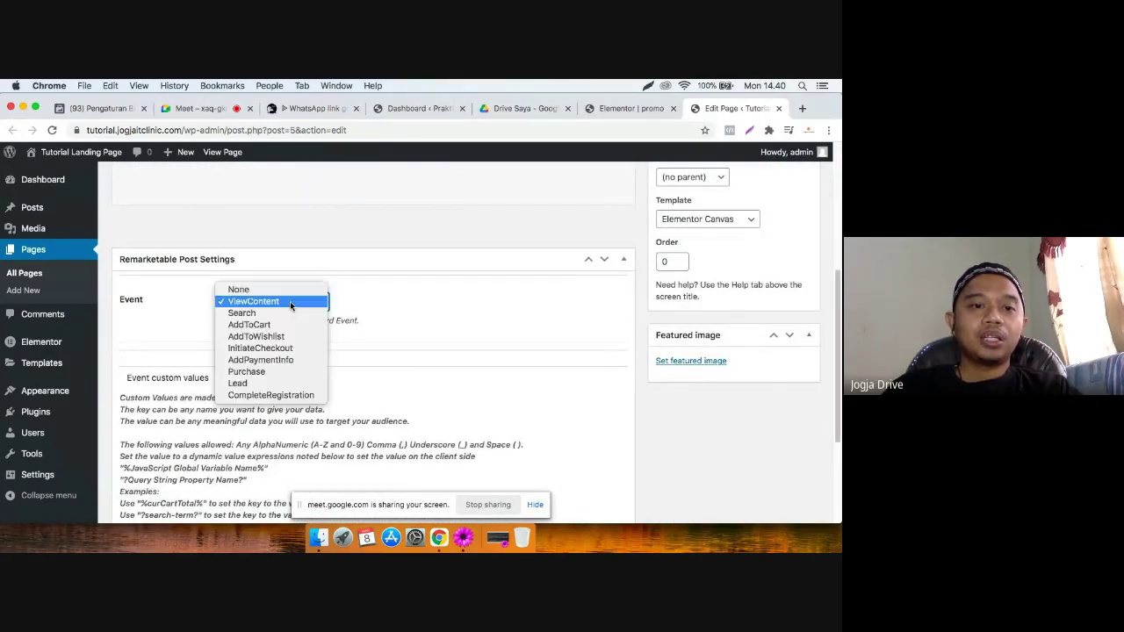
pyautogui.click(273, 303)
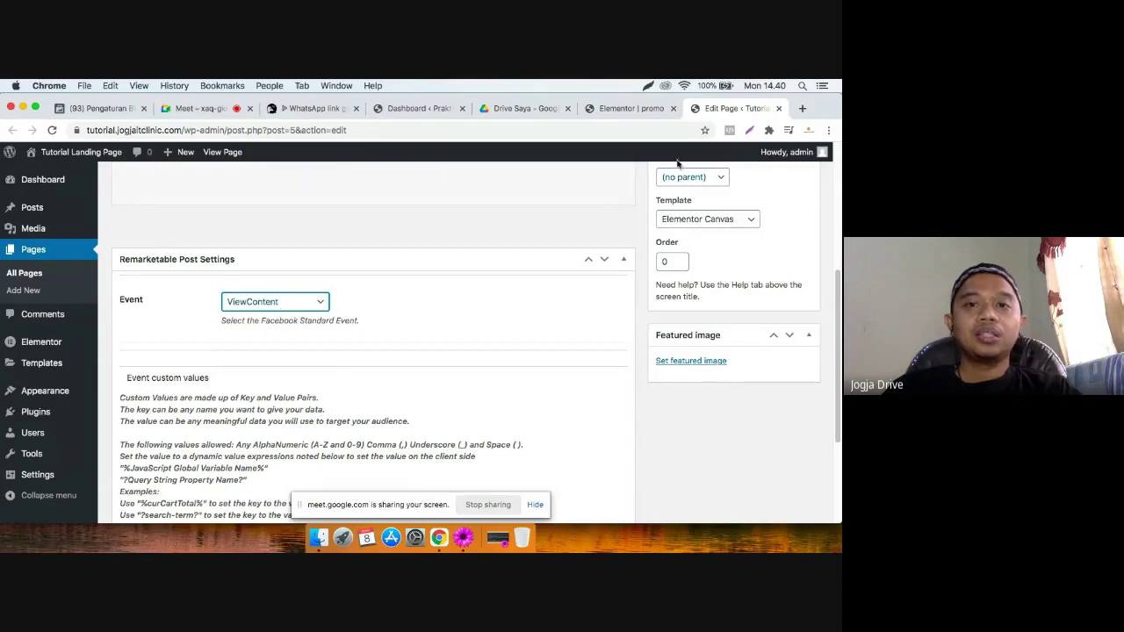
# Return to the promo page in Elementor and review its plugin list, closing question text and Hubungi Kami button.
pyautogui.click(625, 109)
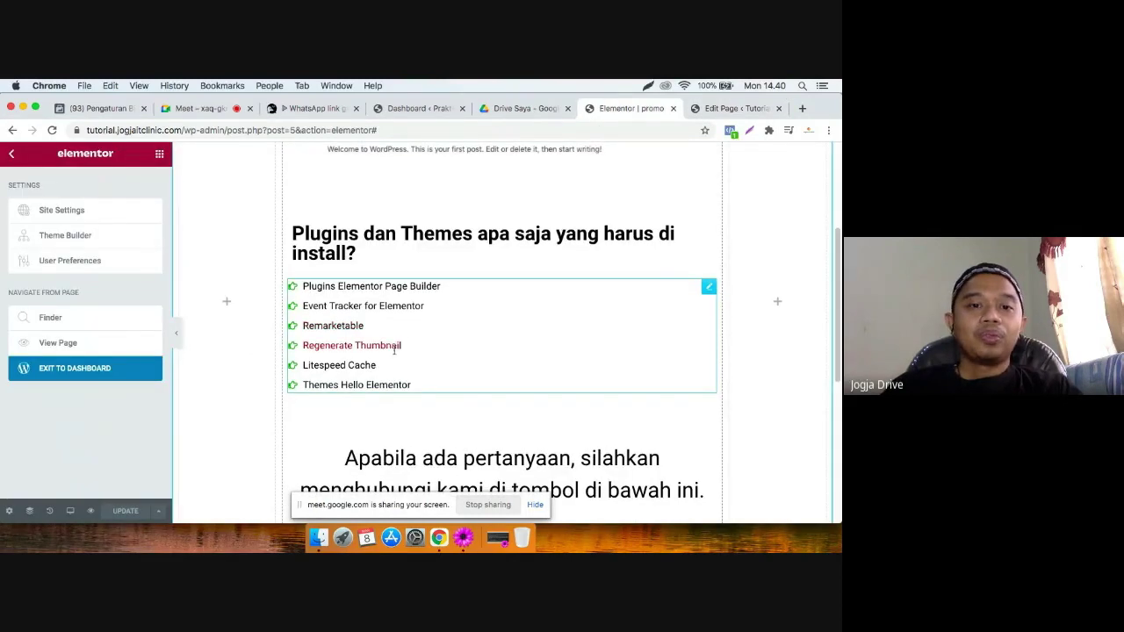
pyautogui.scroll(3, 510, 338)
pyautogui.scroll(-3, 492, 303)
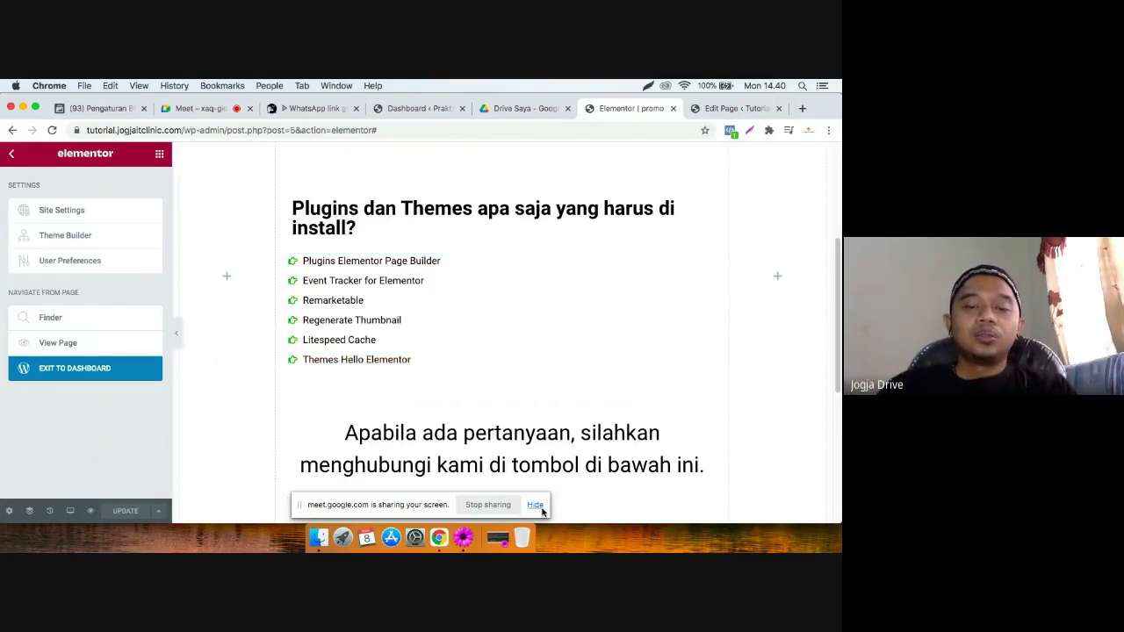
pyautogui.scroll(-5, 575, 421)
pyautogui.scroll(3, 580, 421)
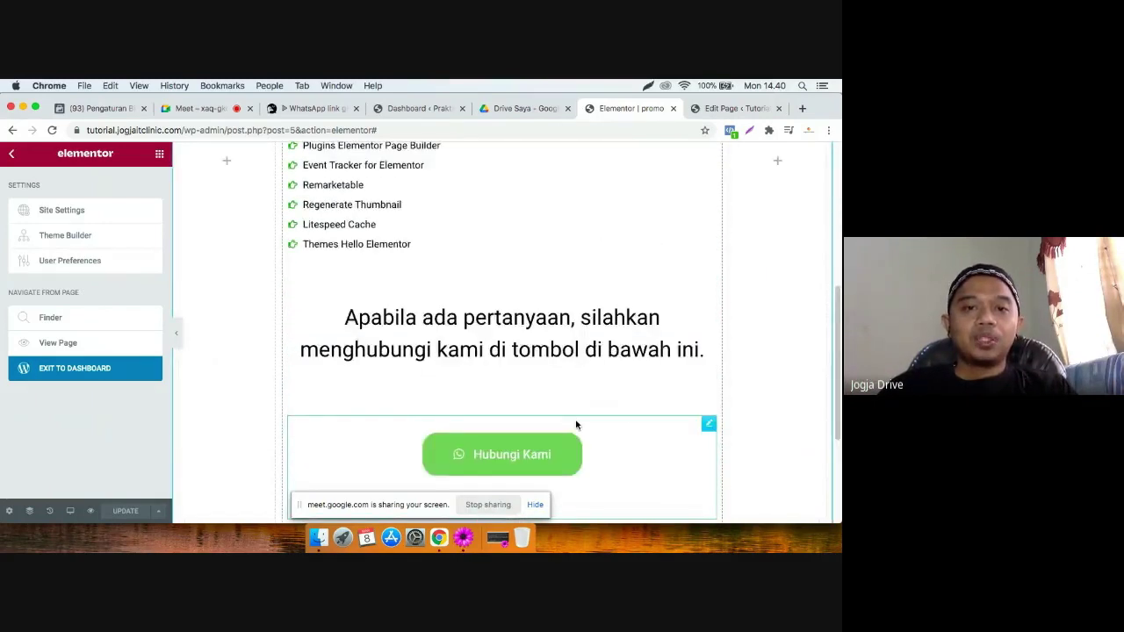
pyautogui.scroll(-3, 574, 426)
pyautogui.scroll(2, 576, 425)
pyautogui.scroll(5, 575, 425)
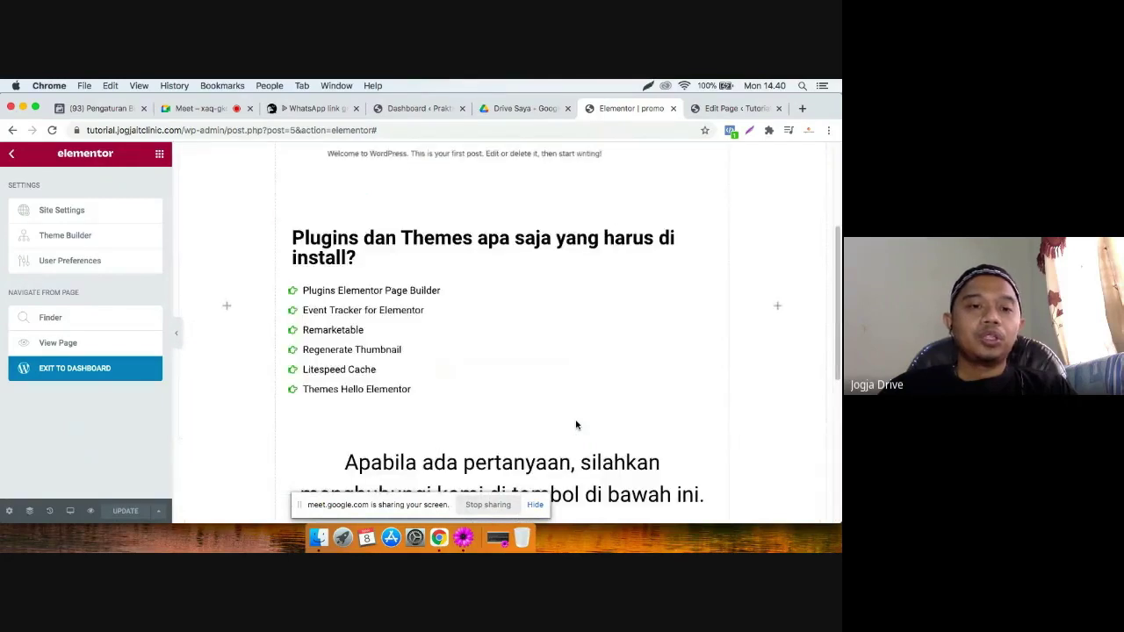
pyautogui.scroll(-5, 576, 425)
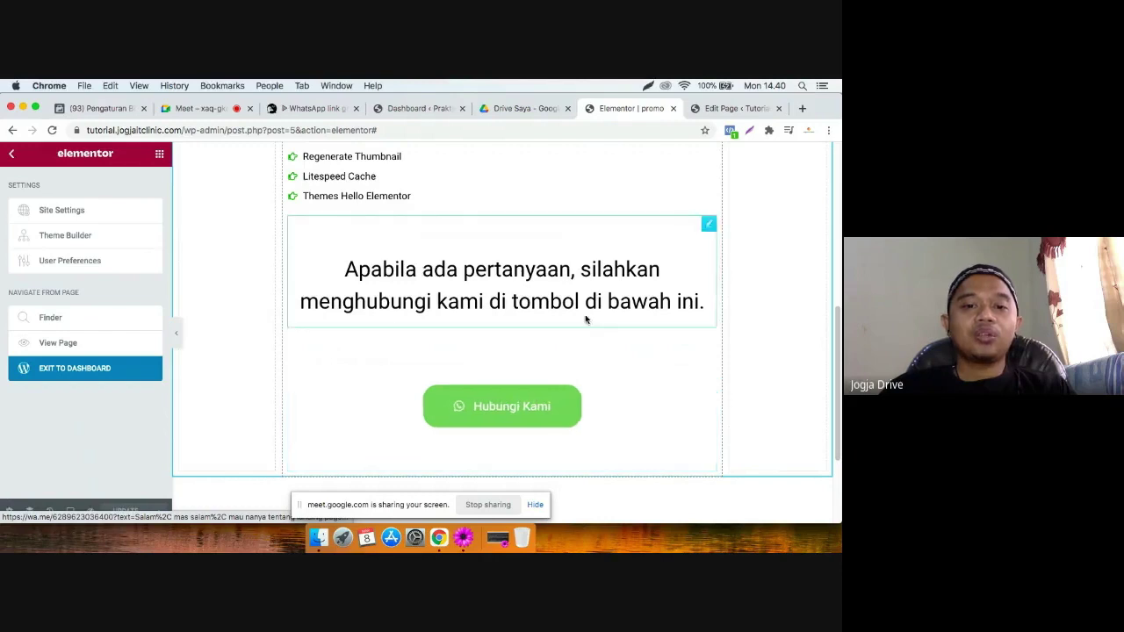
# Review the promo page from its preview image through the plugin and theme list to the closing question text and Hubungi Kami button.
pyautogui.scroll(1, 750, 325)
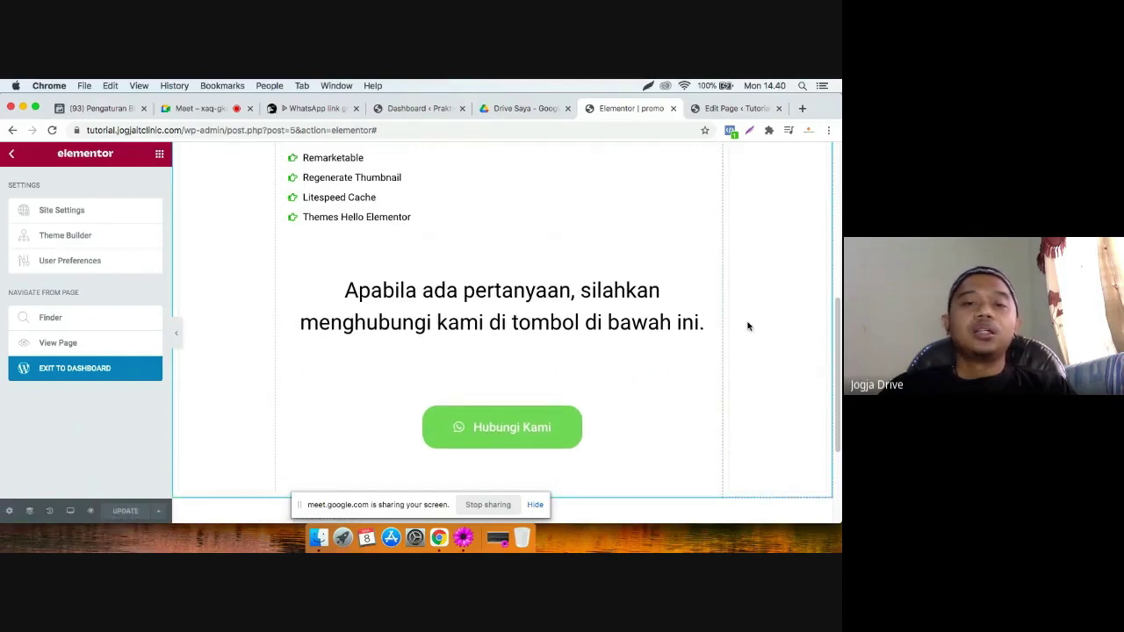
pyautogui.scroll(3, 748, 326)
pyautogui.scroll(-4, 748, 326)
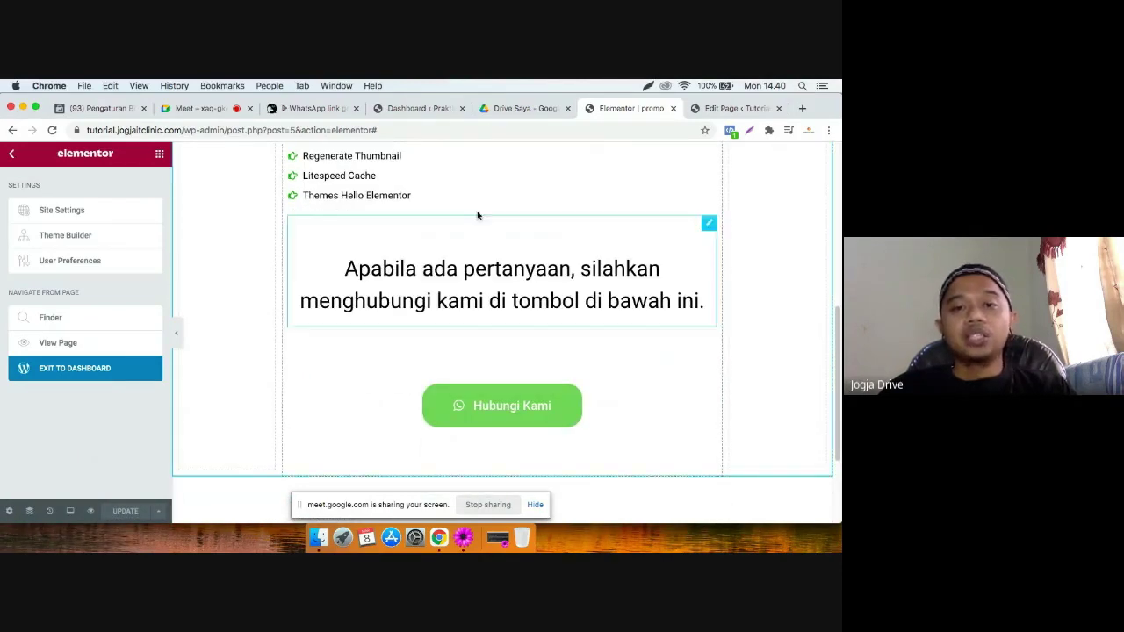
pyautogui.scroll(10, 487, 286)
pyautogui.scroll(5, 492, 277)
pyautogui.scroll(-10, 492, 278)
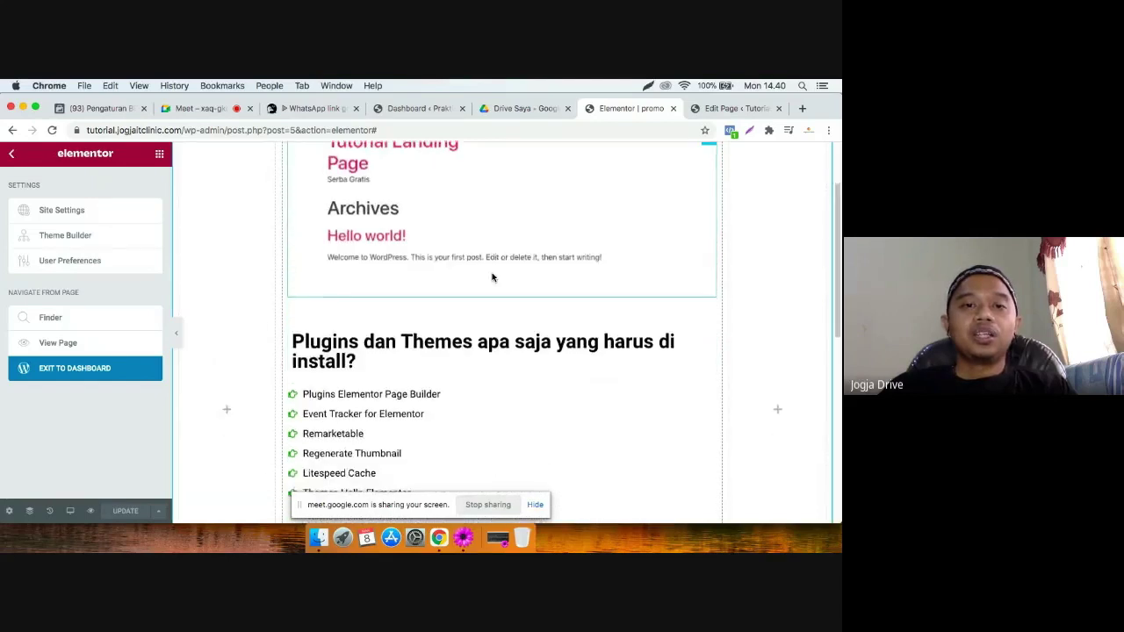
pyautogui.scroll(10, 492, 278)
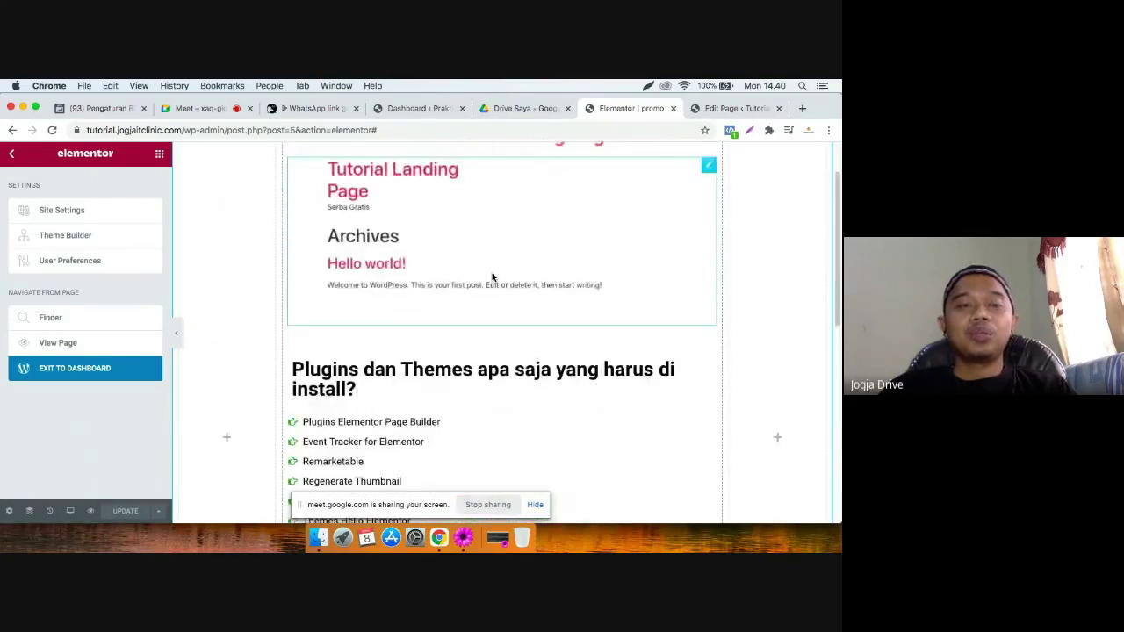
pyautogui.scroll(-6, 492, 277)
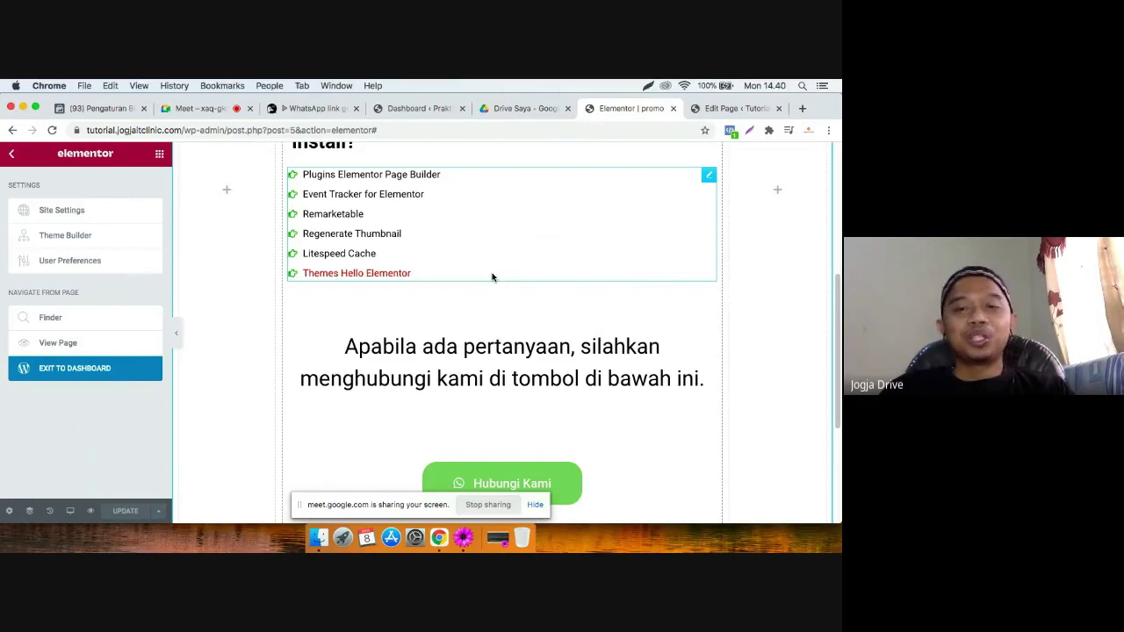
pyautogui.scroll(1, 492, 277)
pyautogui.scroll(-4, 579, 242)
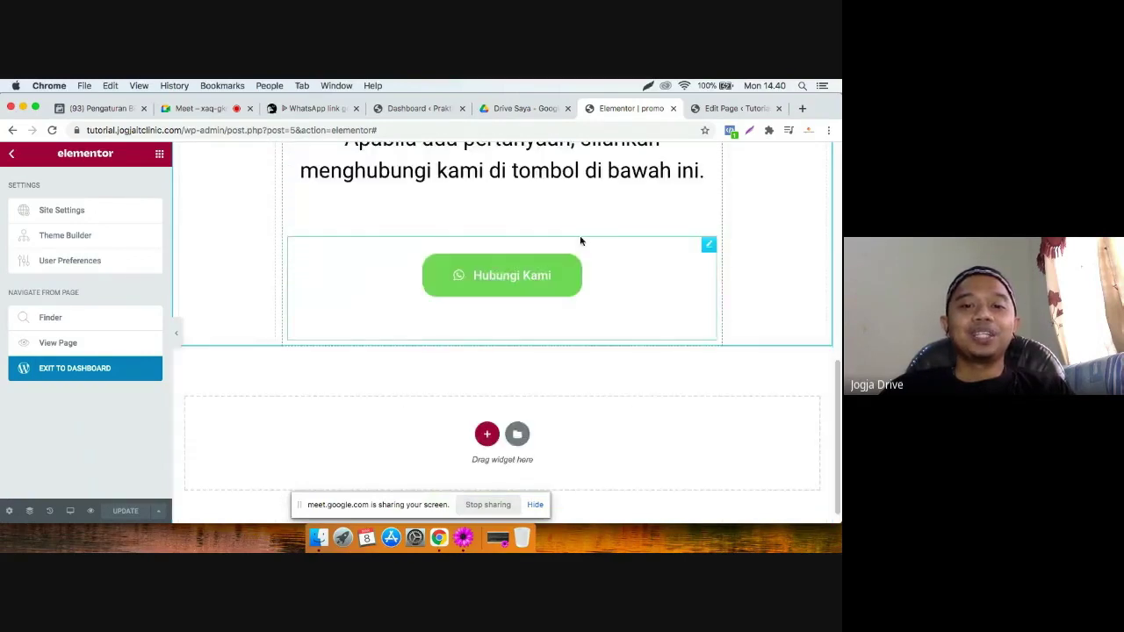
pyautogui.scroll(7, 571, 246)
pyautogui.scroll(-10, 570, 246)
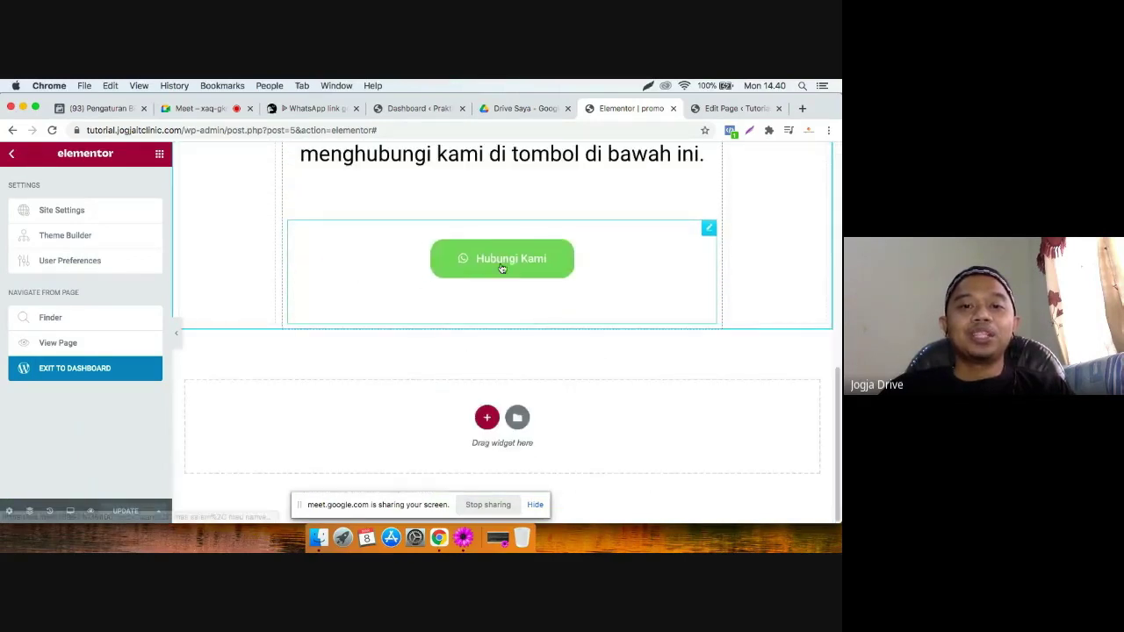
# Open the Hubungi Kami button's content settings and look through them down to the Events Tracking section.
pyautogui.click(464, 256)
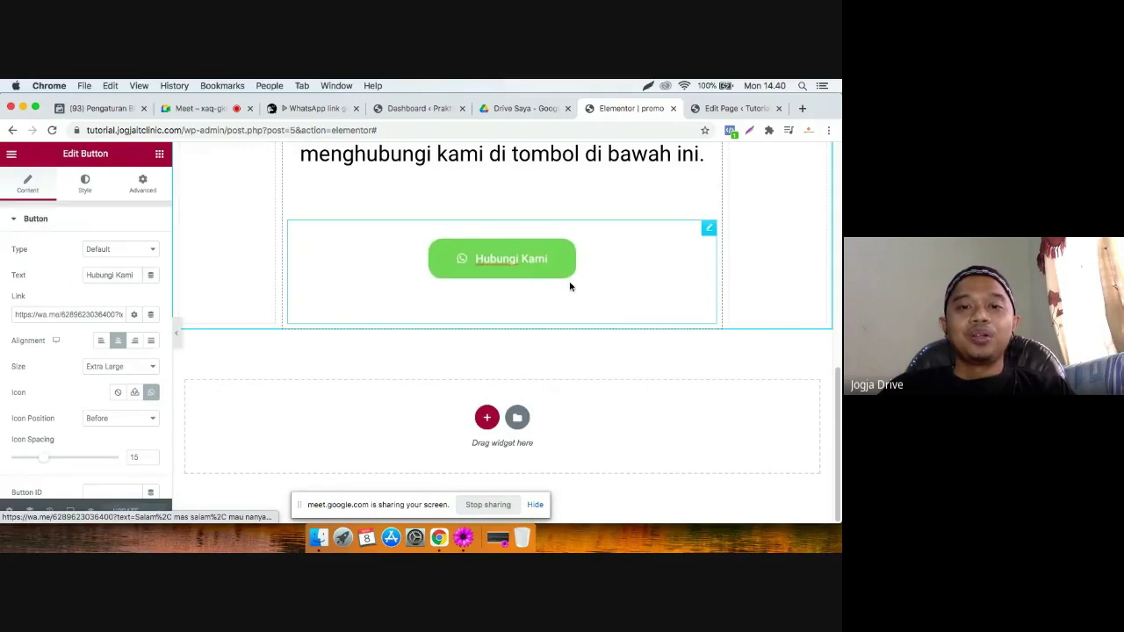
pyautogui.scroll(2, 553, 275)
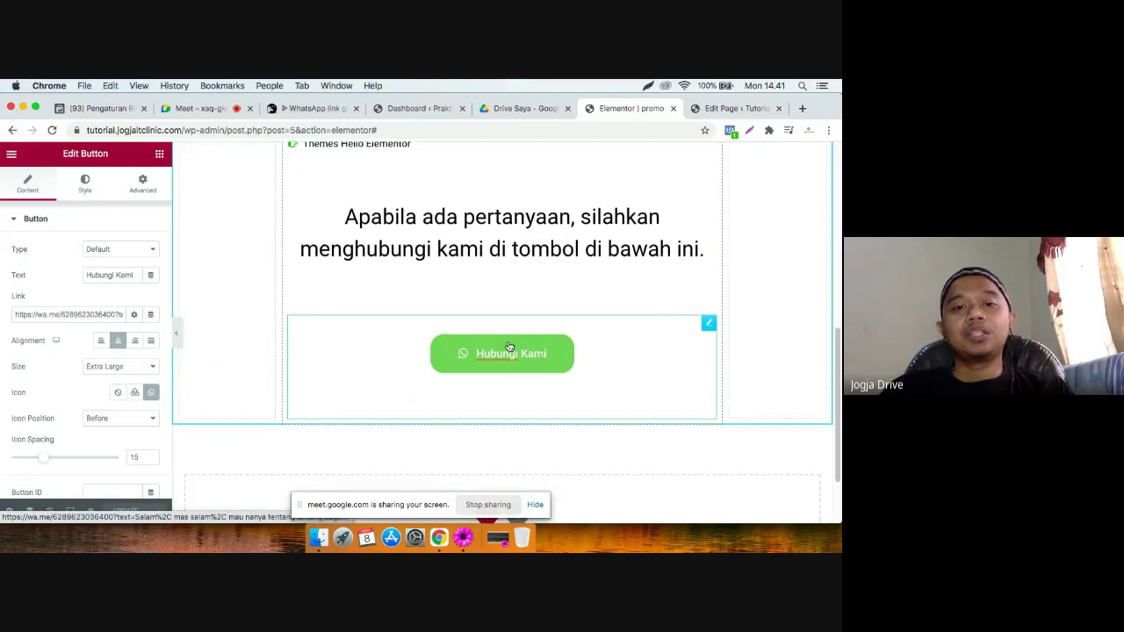
pyautogui.scroll(-2, 510, 347)
pyautogui.scroll(3, 509, 347)
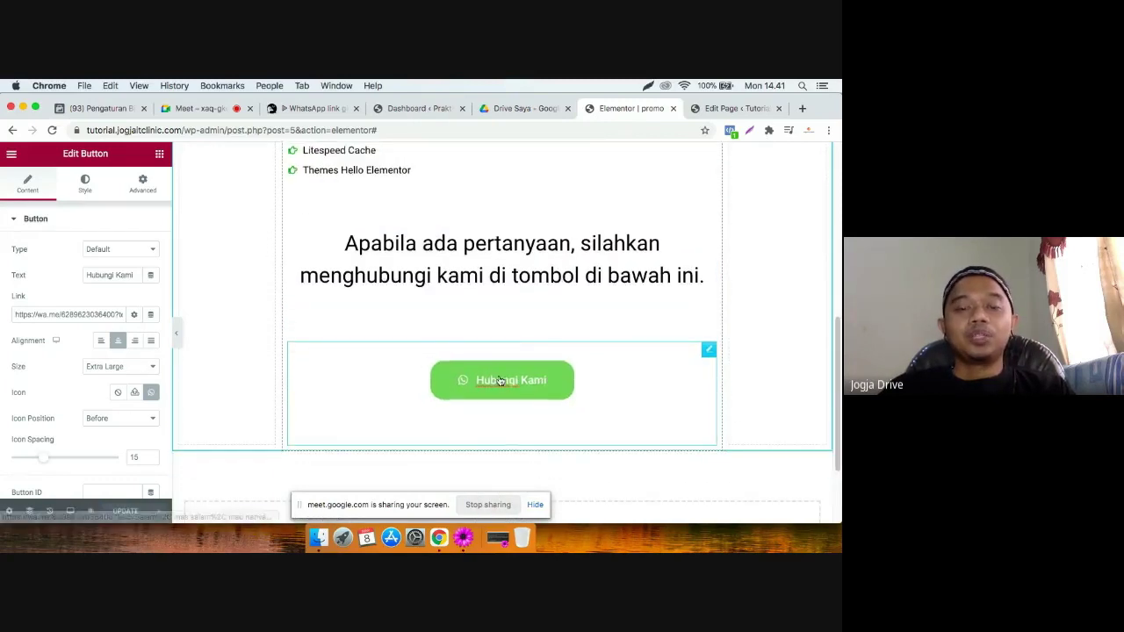
pyautogui.scroll(-1, 506, 384)
pyautogui.scroll(-2, 134, 361)
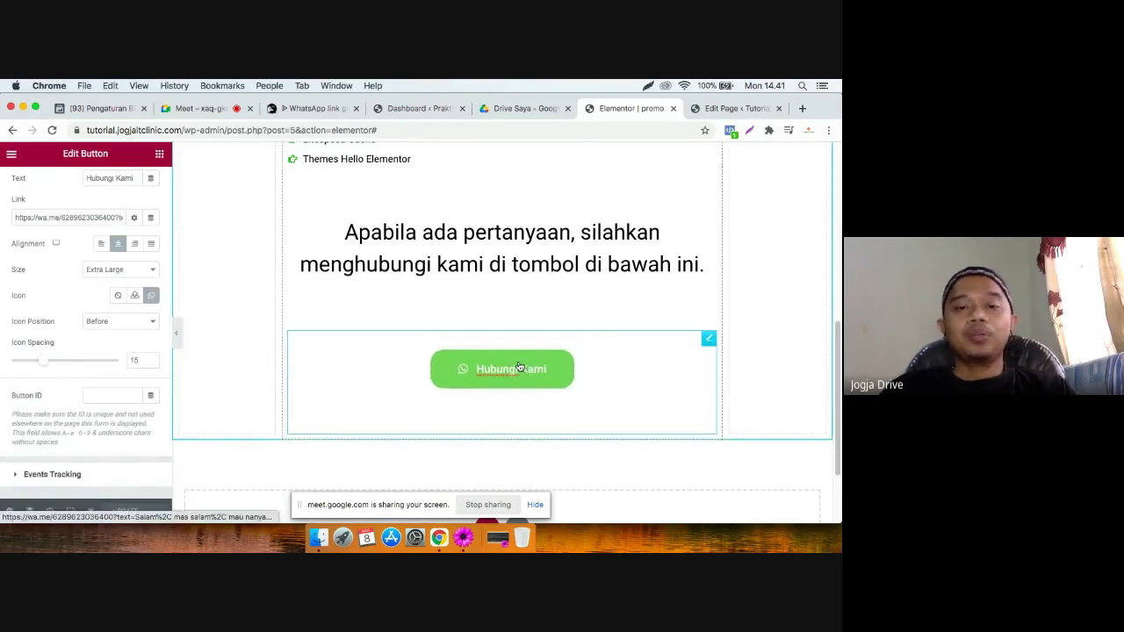
pyautogui.scroll(1, 519, 367)
pyautogui.scroll(-3, 519, 343)
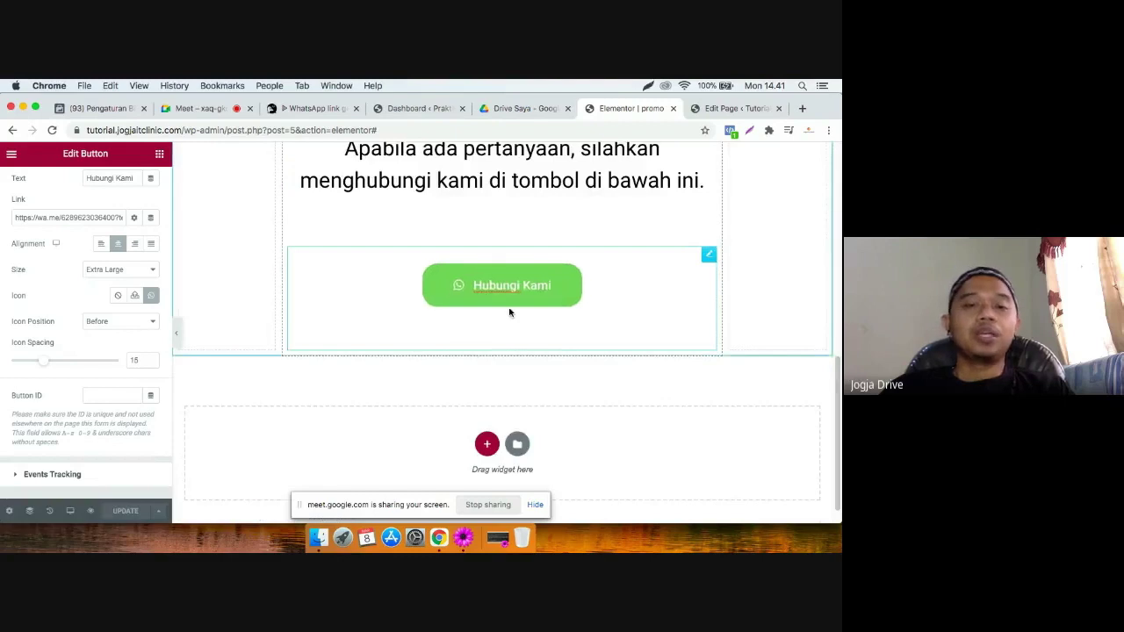
pyautogui.scroll(2, 509, 308)
pyautogui.scroll(3, 142, 297)
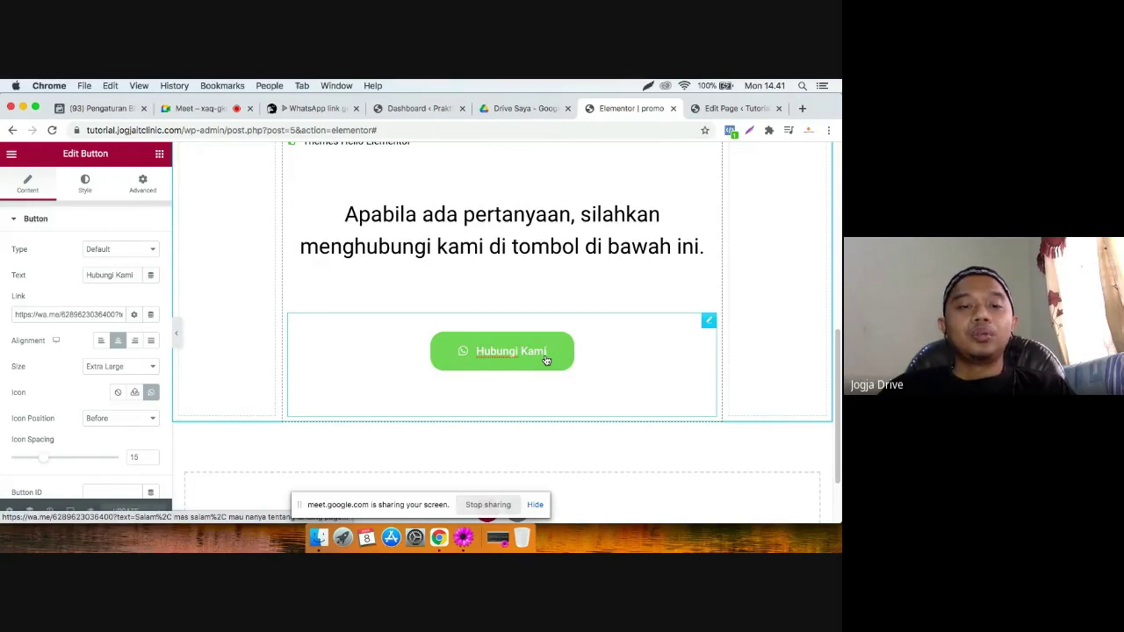
pyautogui.scroll(1, 545, 360)
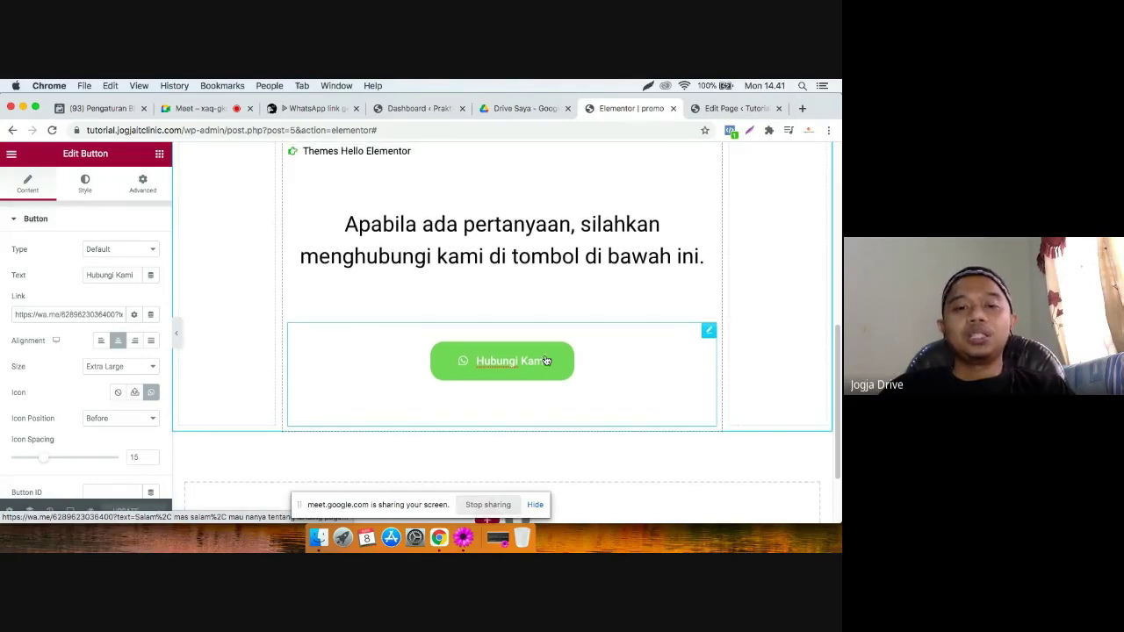
pyautogui.scroll(-3, 558, 360)
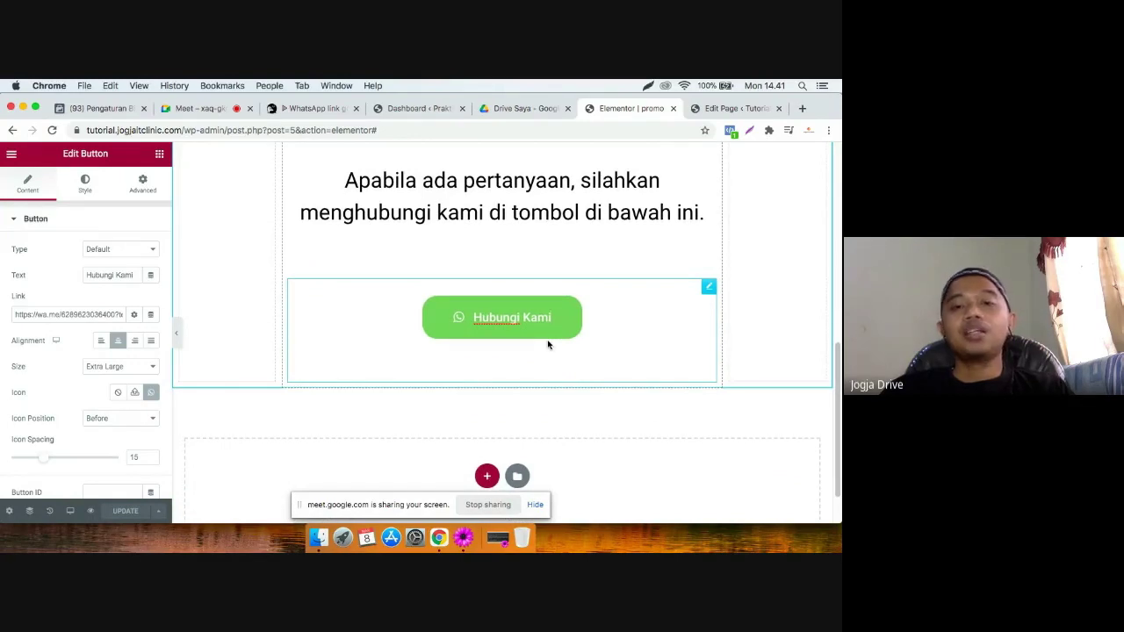
pyautogui.scroll(-1, 548, 344)
pyautogui.scroll(2, 547, 344)
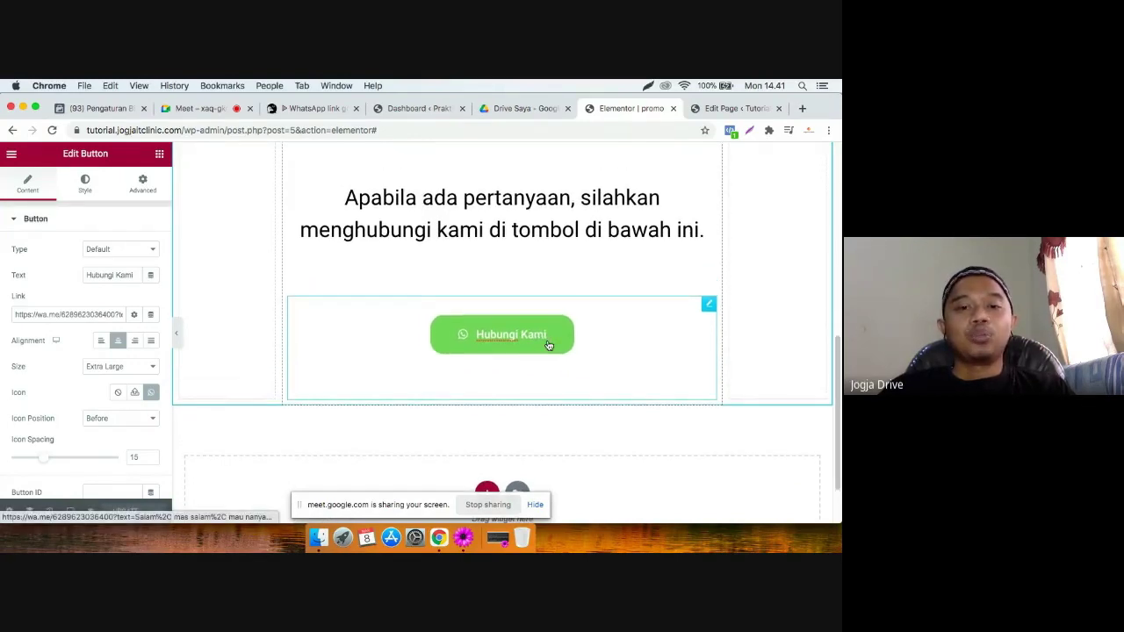
pyautogui.scroll(1, 548, 344)
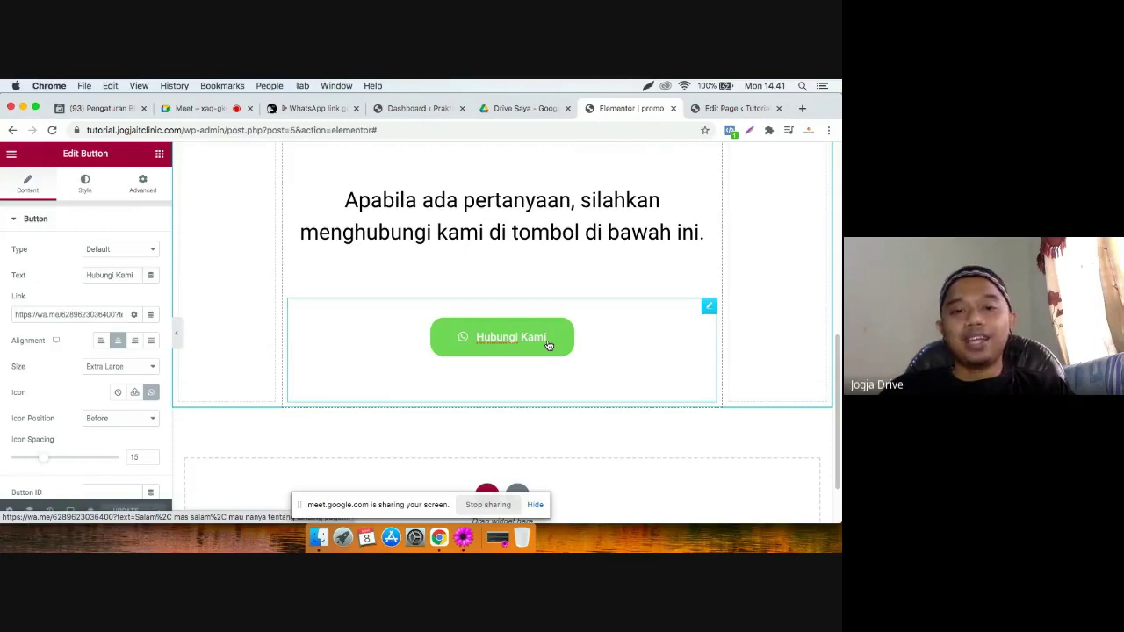
pyautogui.scroll(2, 548, 344)
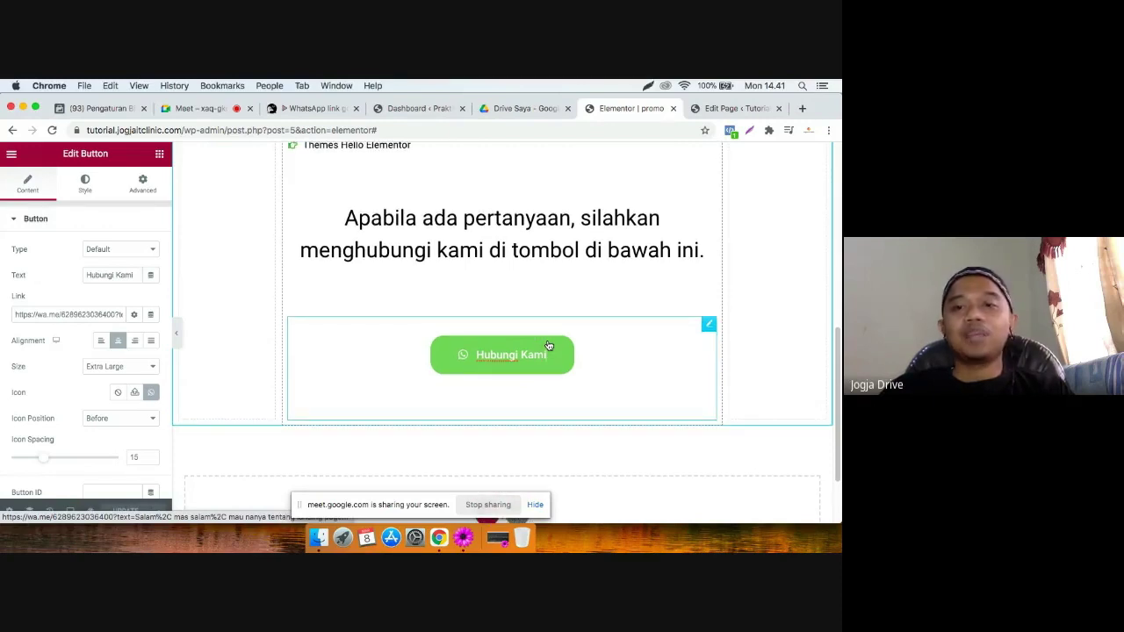
pyautogui.scroll(1, 548, 345)
pyautogui.scroll(2, 548, 345)
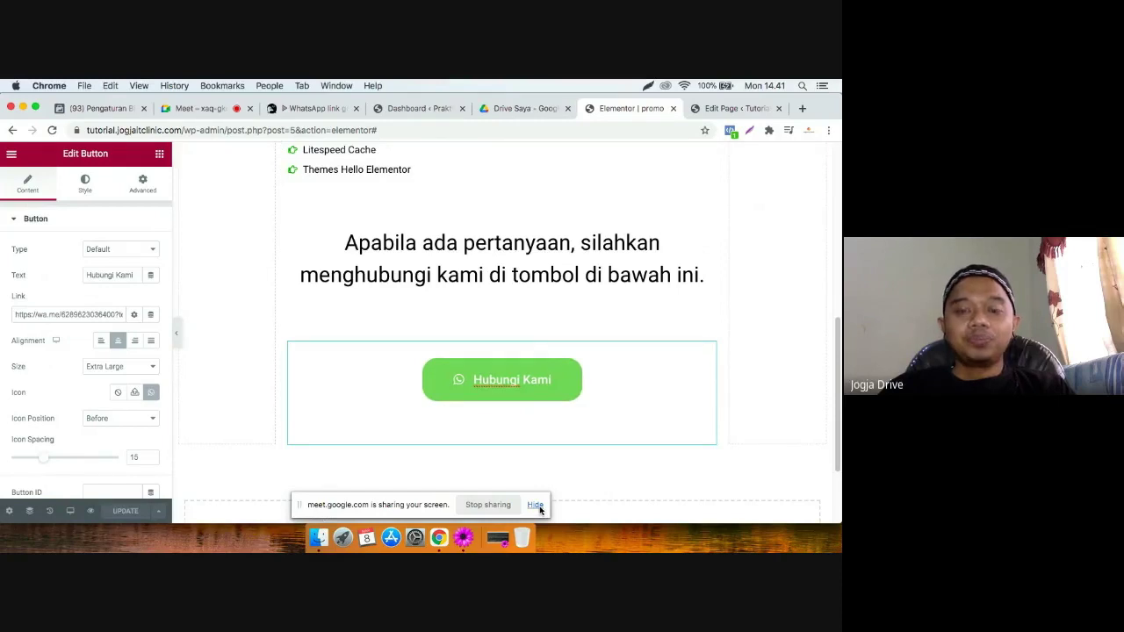
# Look over the whole landing page once more between its title heading and the Hubungi Kami button.
pyautogui.scroll(3, 619, 377)
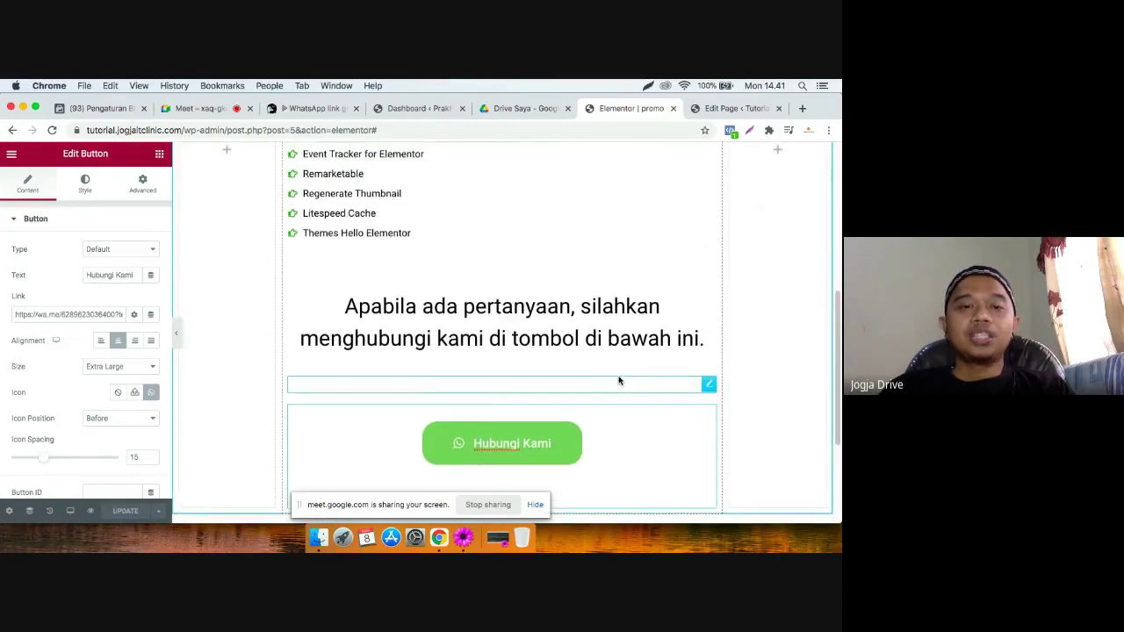
pyautogui.scroll(10, 619, 380)
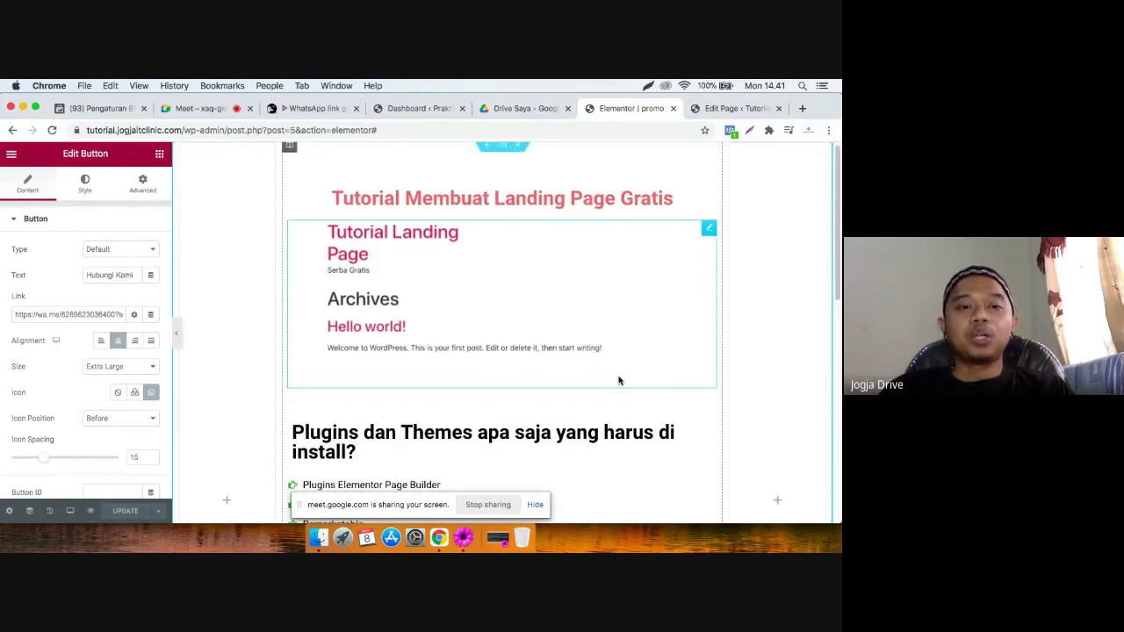
pyautogui.scroll(1, 619, 380)
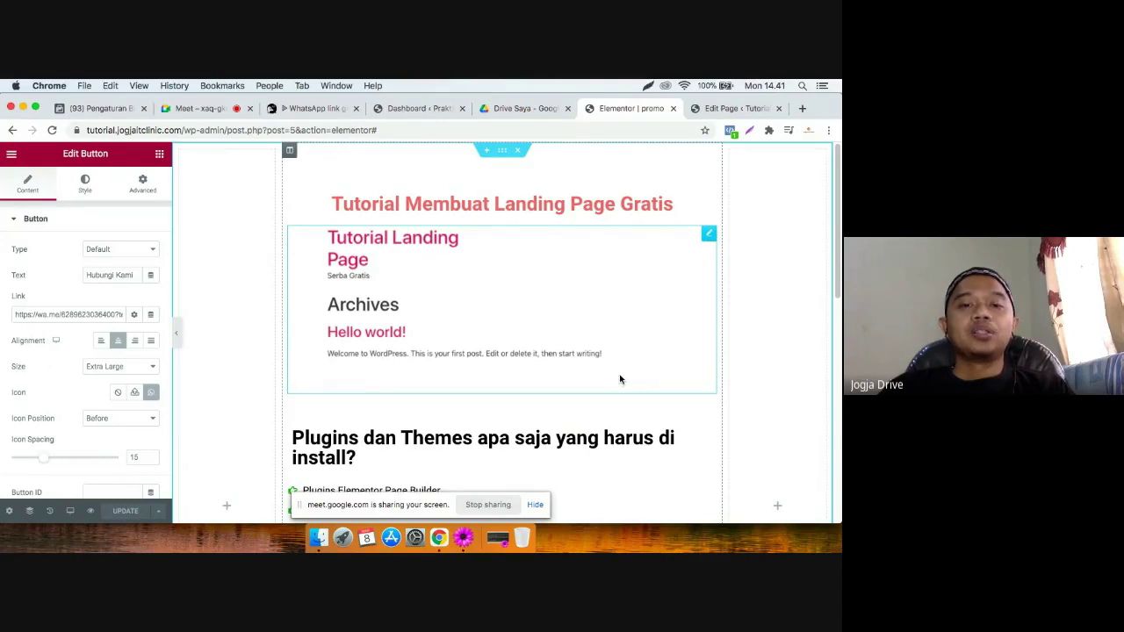
pyautogui.scroll(-8, 619, 379)
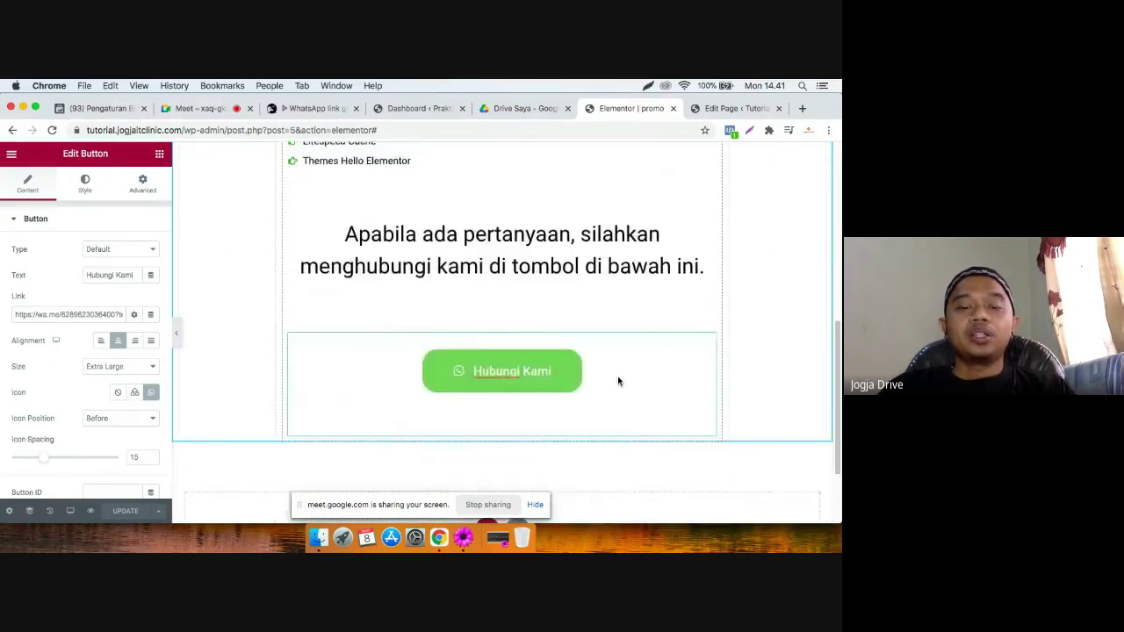
pyautogui.scroll(8, 617, 380)
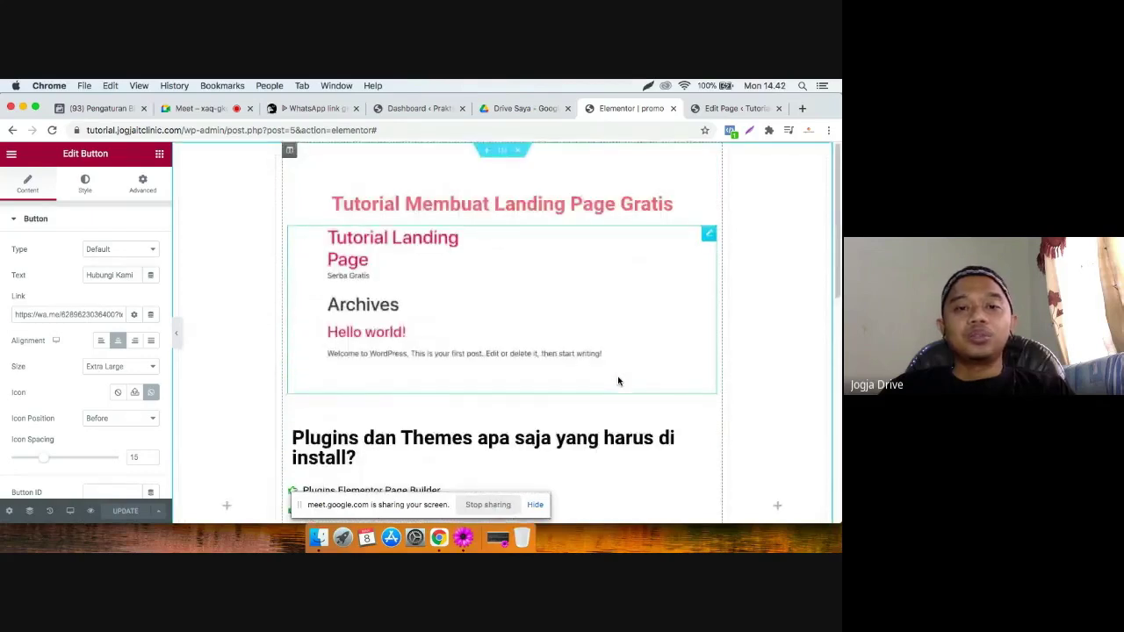